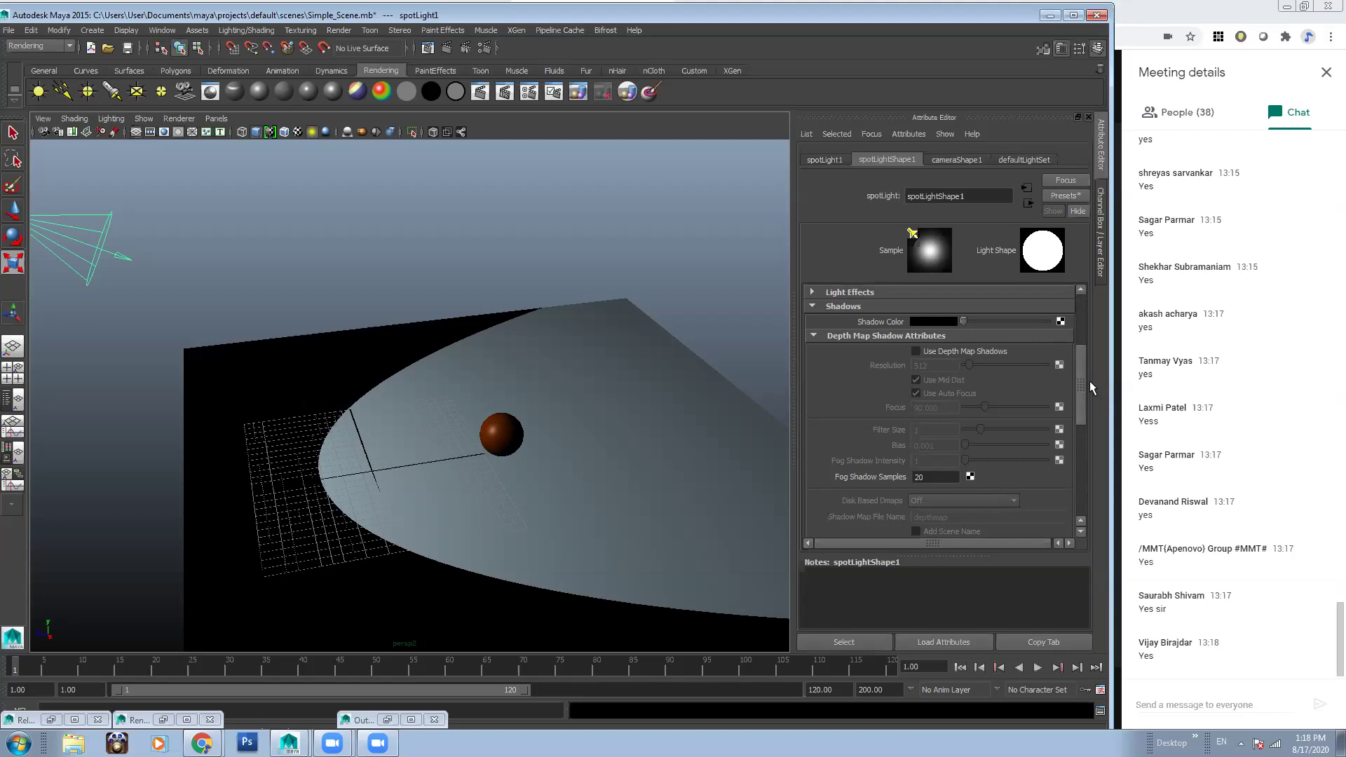
# Expand the spot light's Light Effects settings and enable Barn Doors
pyautogui.moveTo(1080, 394); pyautogui.dragTo(1095, 314)
pyautogui.click(260, 290)
pyautogui.click(96, 208)
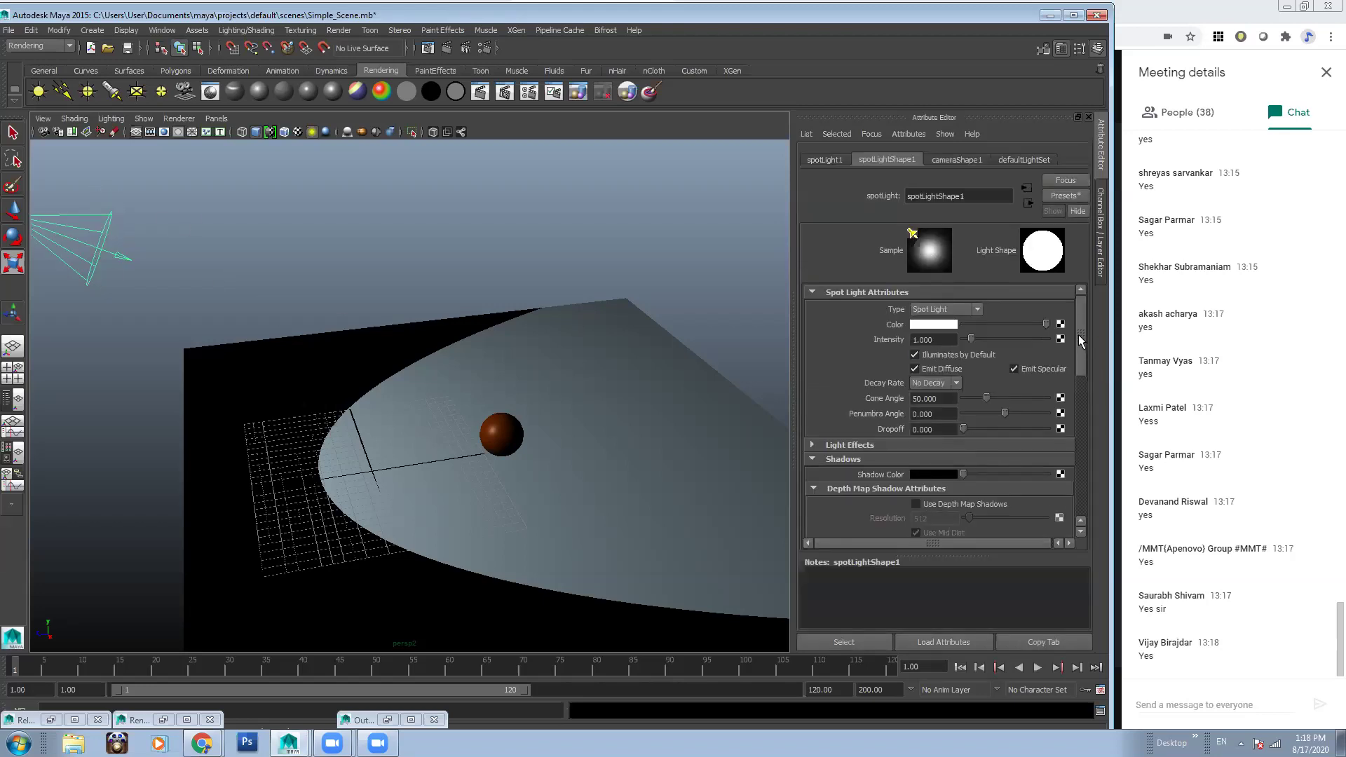
pyautogui.scroll(-3, 1082, 344)
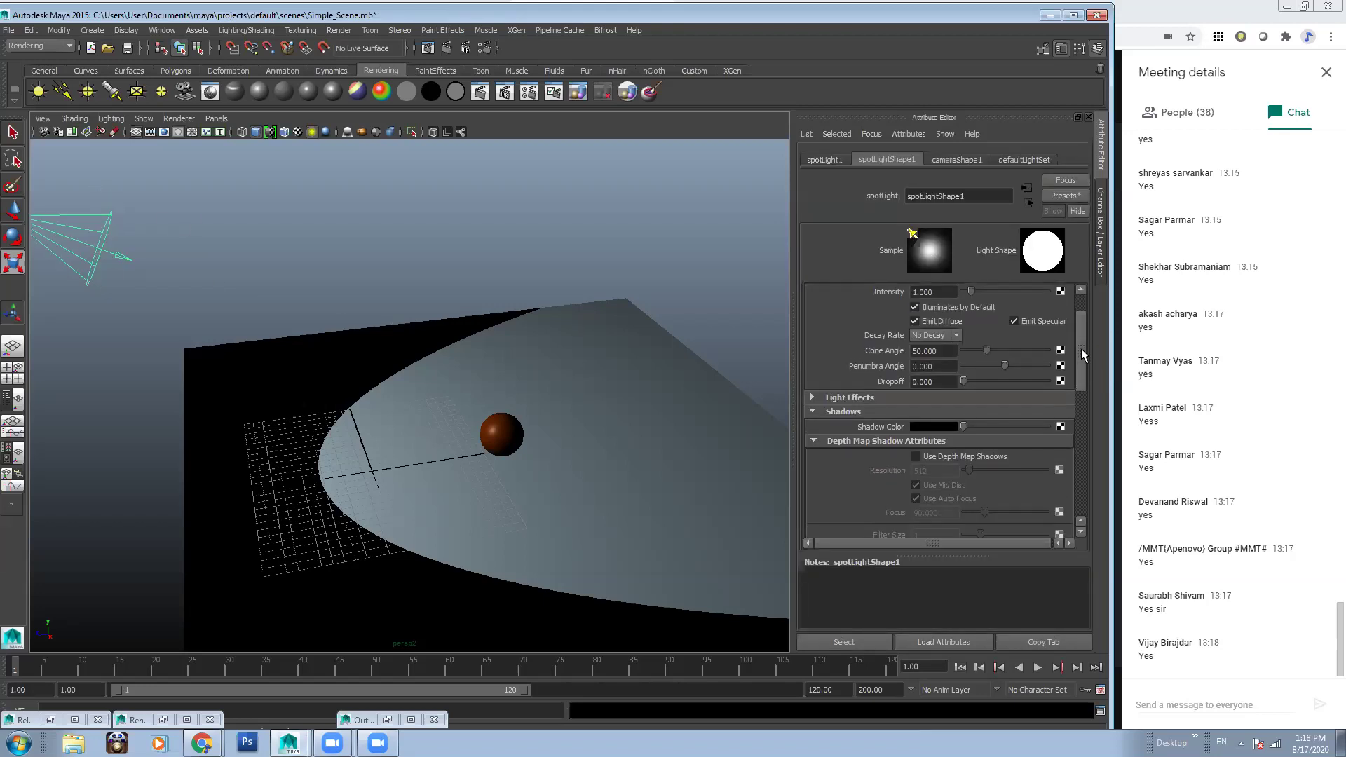
pyautogui.click(870, 395)
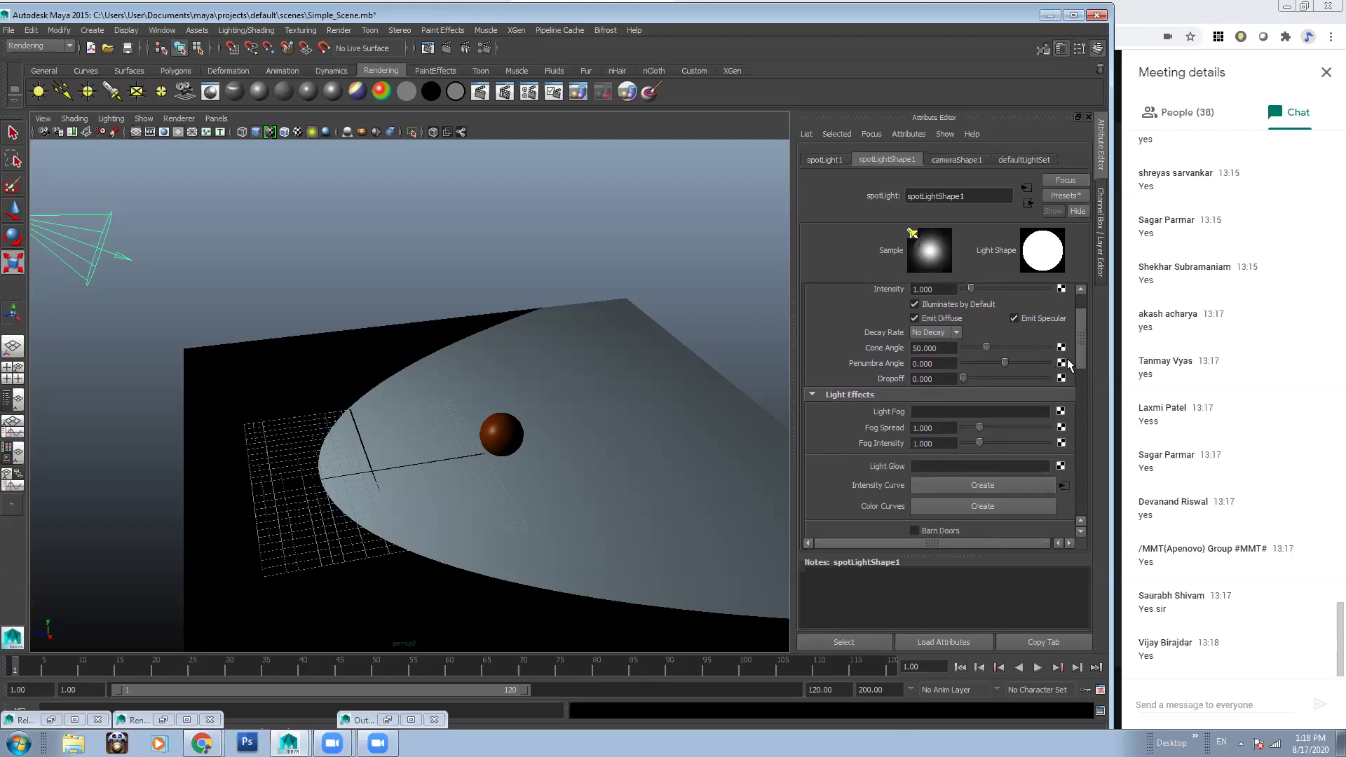
pyautogui.moveTo(1082, 344); pyautogui.dragTo(1073, 383)
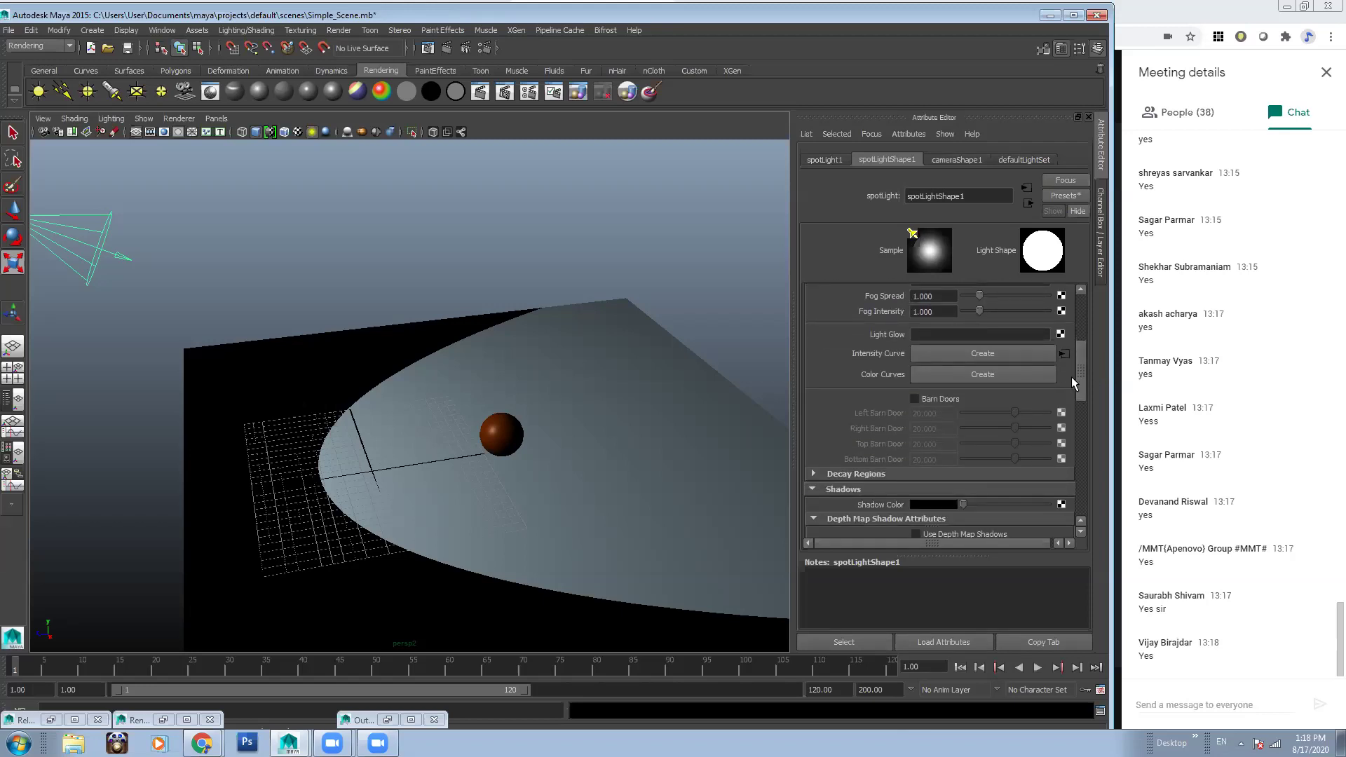
pyautogui.click(930, 400)
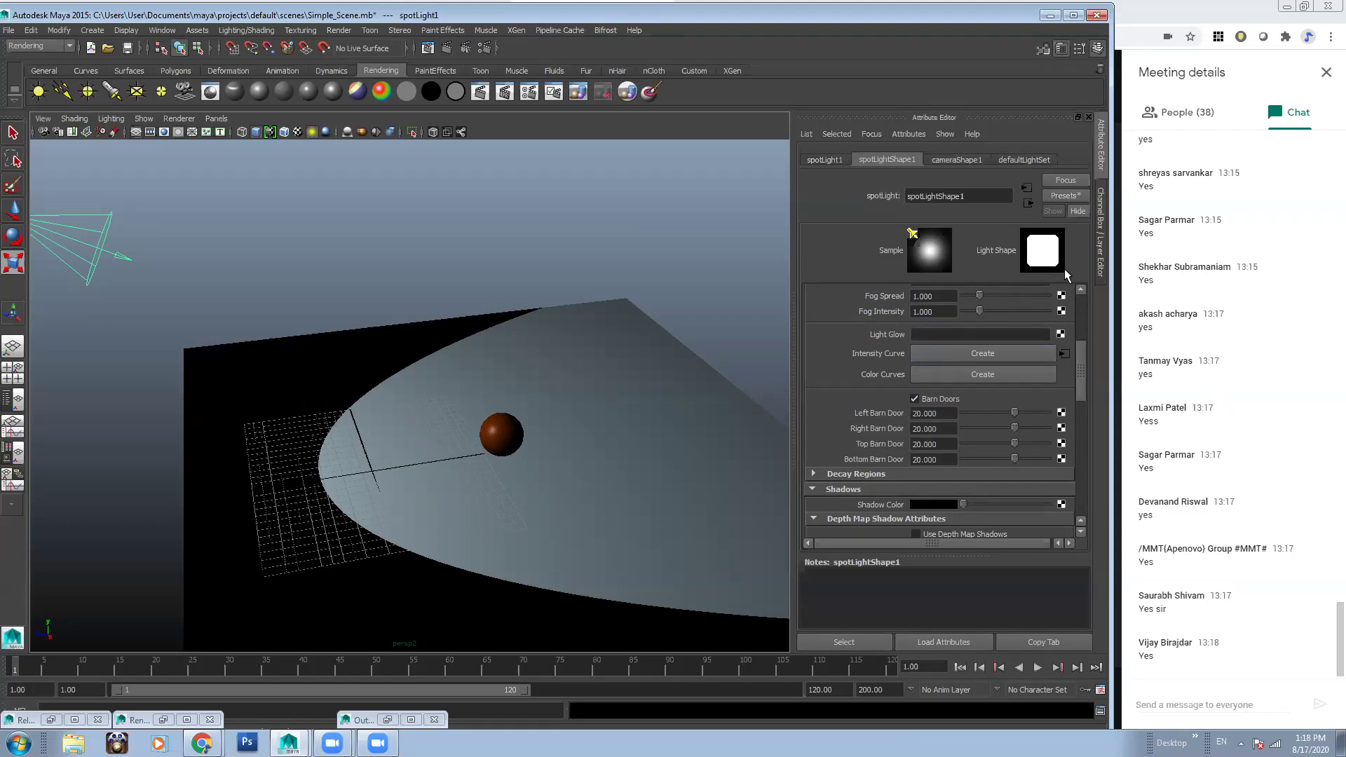
pyautogui.click(916, 399)
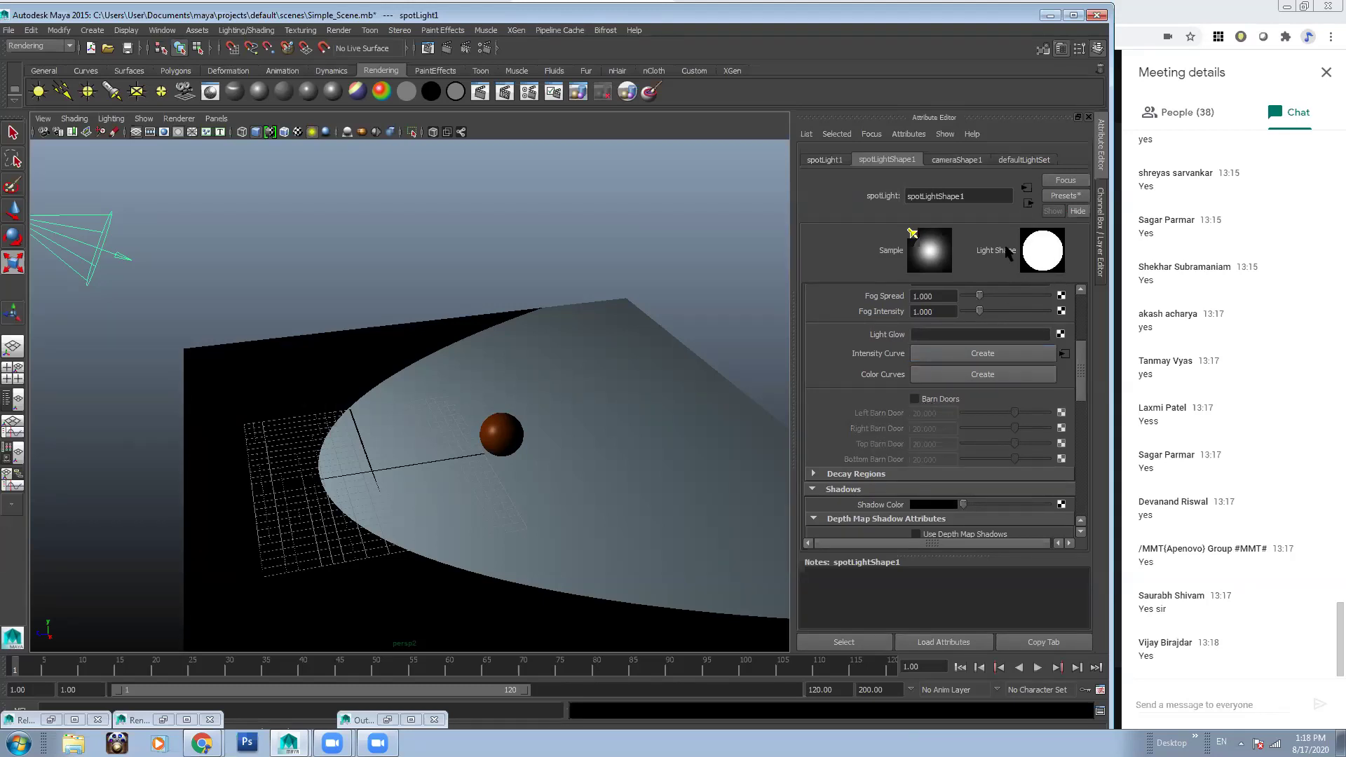
pyautogui.click(916, 400)
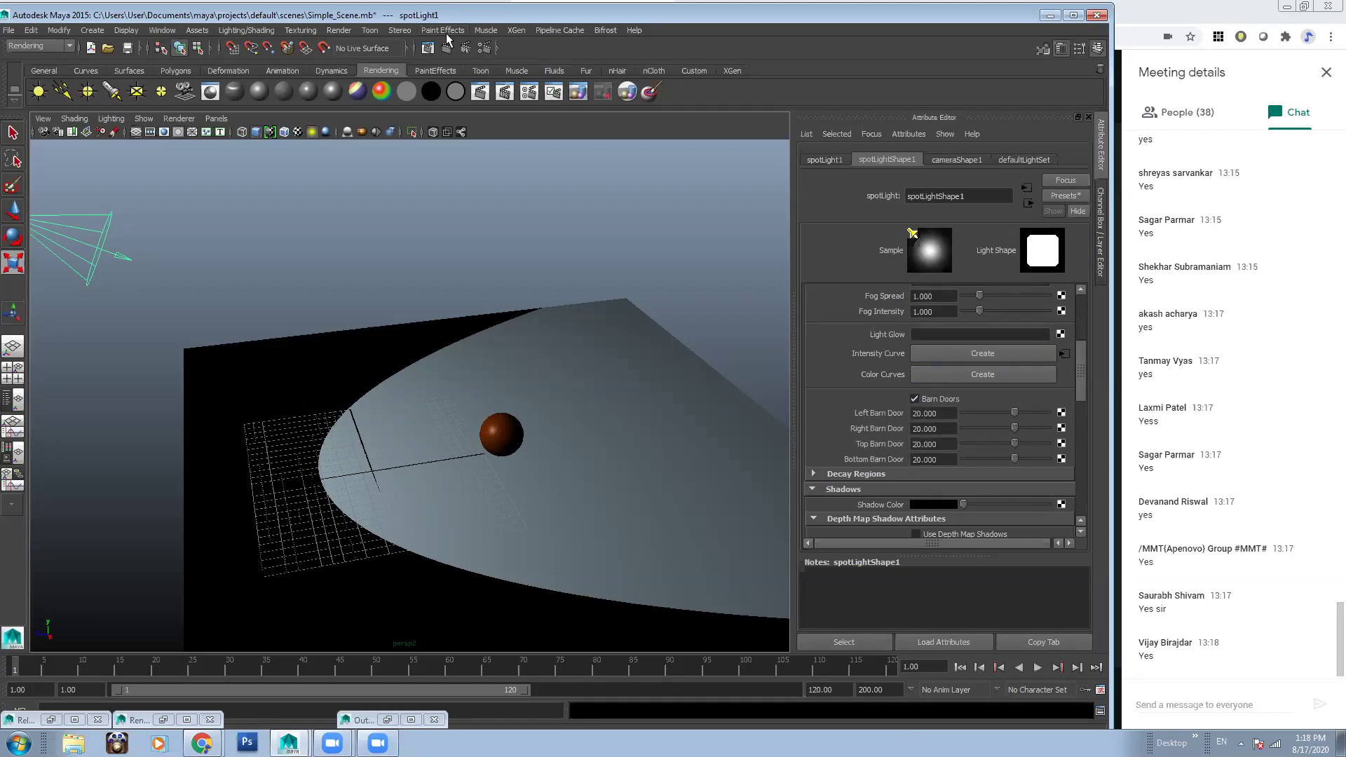
# Turn Barn Doors off and render the current view, then put the render window away
pyautogui.click(427, 50)
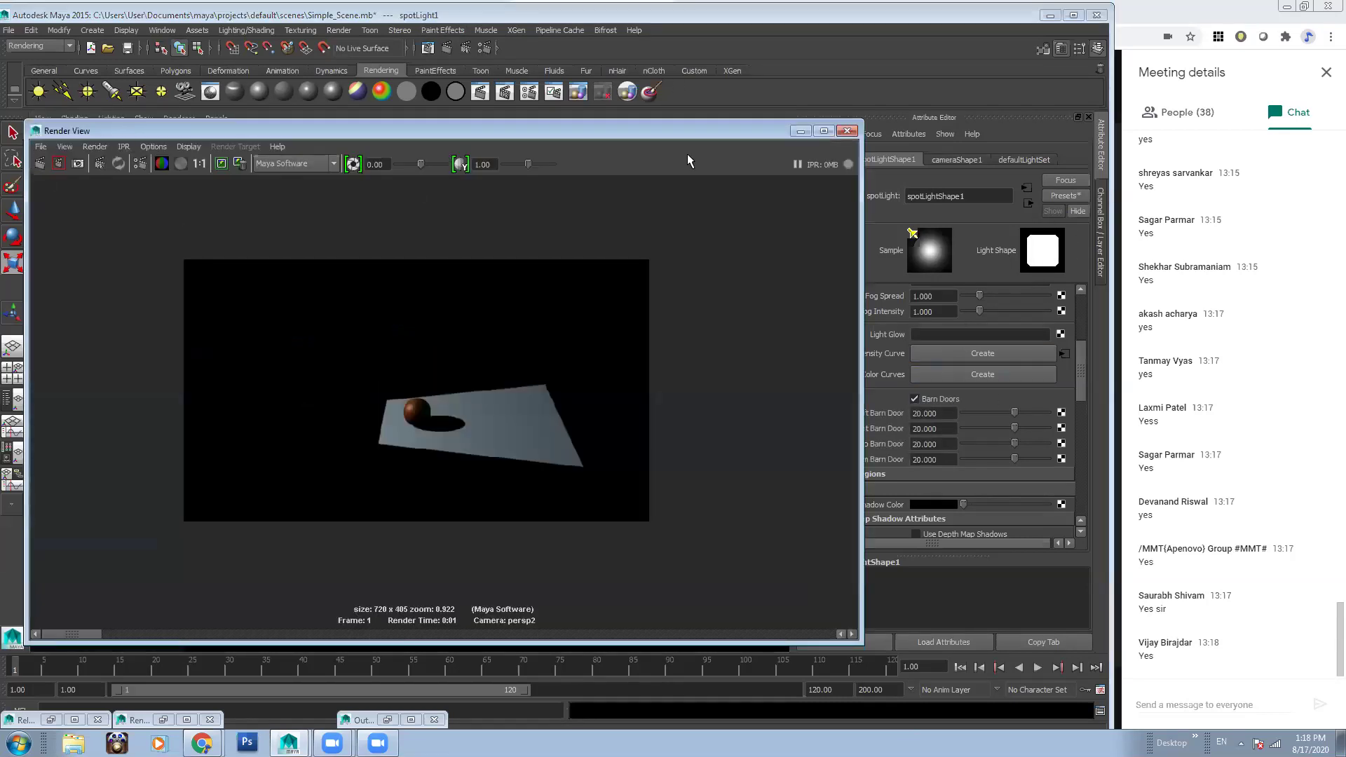
pyautogui.click(849, 130)
pyautogui.click(930, 399)
pyautogui.click(428, 49)
pyautogui.click(39, 164)
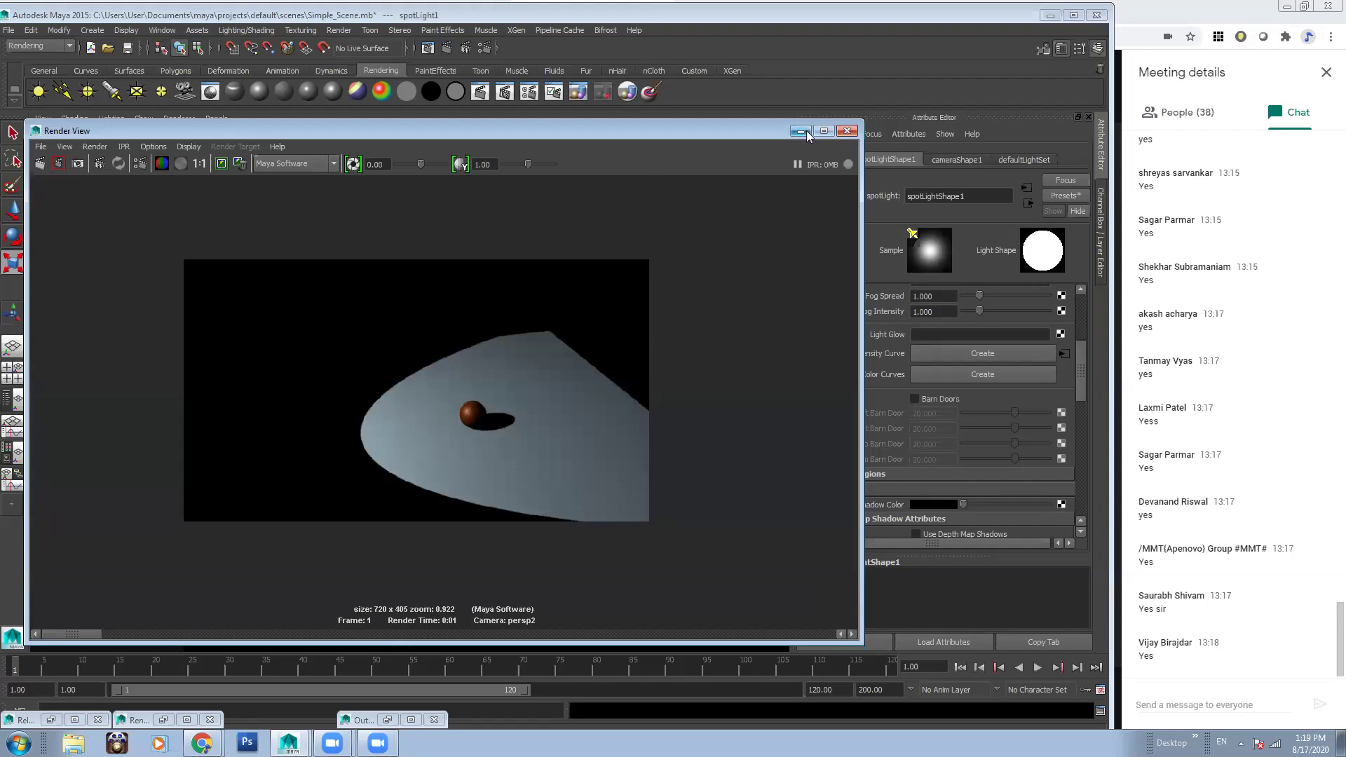
pyautogui.click(806, 131)
# Set the spot light's cone angle to 30
pyautogui.moveTo(1082, 370); pyautogui.dragTo(1081, 324)
pyautogui.moveTo(942, 398); pyautogui.dragTo(835, 401)
pyautogui.write('30')
pyautogui.press('Return')
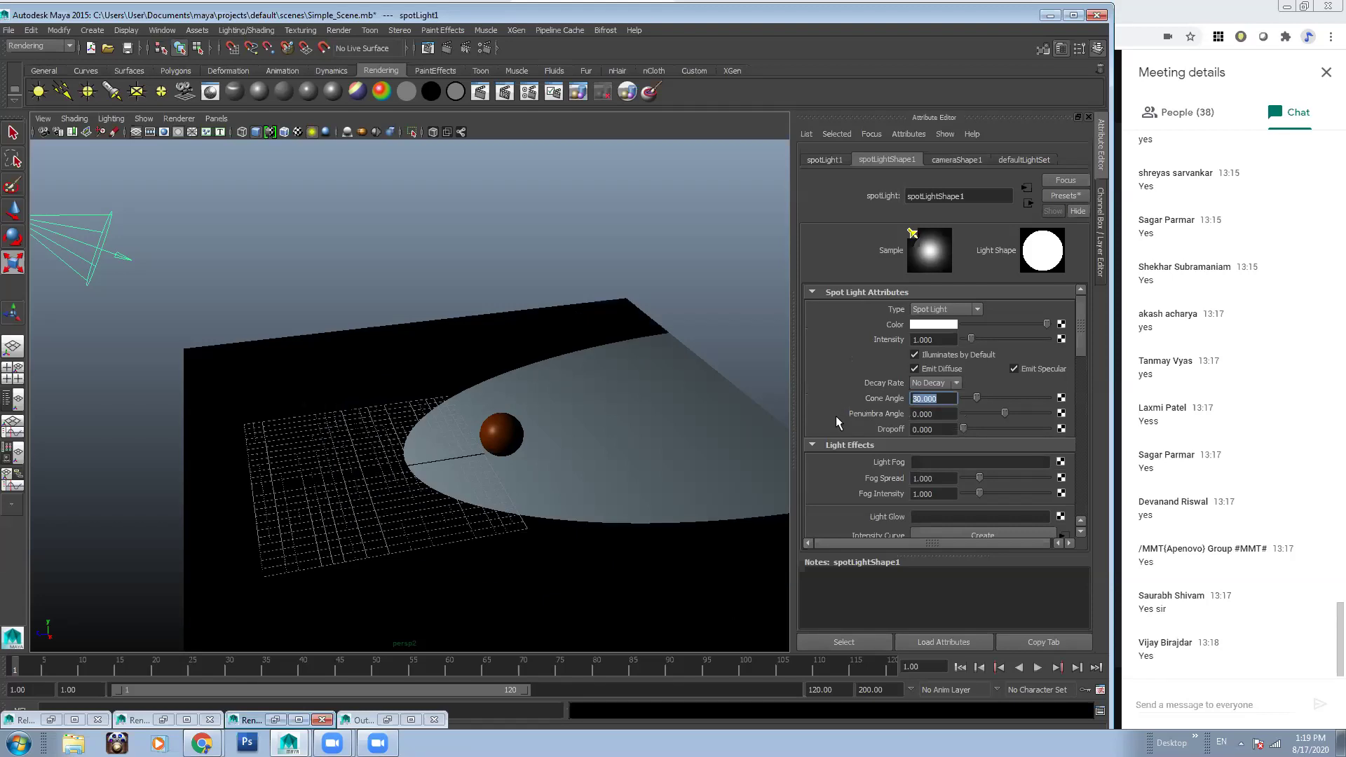
# Look through the spot light, reposition it to light the area around the sphere, and return to the persp2 view
pyautogui.click(81, 216)
pyautogui.click(82, 216)
pyautogui.click(216, 119)
pyautogui.click(249, 175)
pyautogui.moveTo(448, 306)
pyautogui.keyDown('alt'); pyautogui.mouseDown(button='middle')
pyautogui.moveTo(445, 355)
pyautogui.moveTo(442, 325)
pyautogui.mouseUp(button='middle'); pyautogui.keyUp('alt')
pyautogui.scroll(1, 448, 351)
pyautogui.keyDown('alt'); pyautogui.moveTo(412, 385); pyautogui.dragTo(418, 393, button='middle'); pyautogui.keyUp('alt')
pyautogui.click(217, 119)
pyautogui.moveTo(259, 132)
pyautogui.click(341, 173)
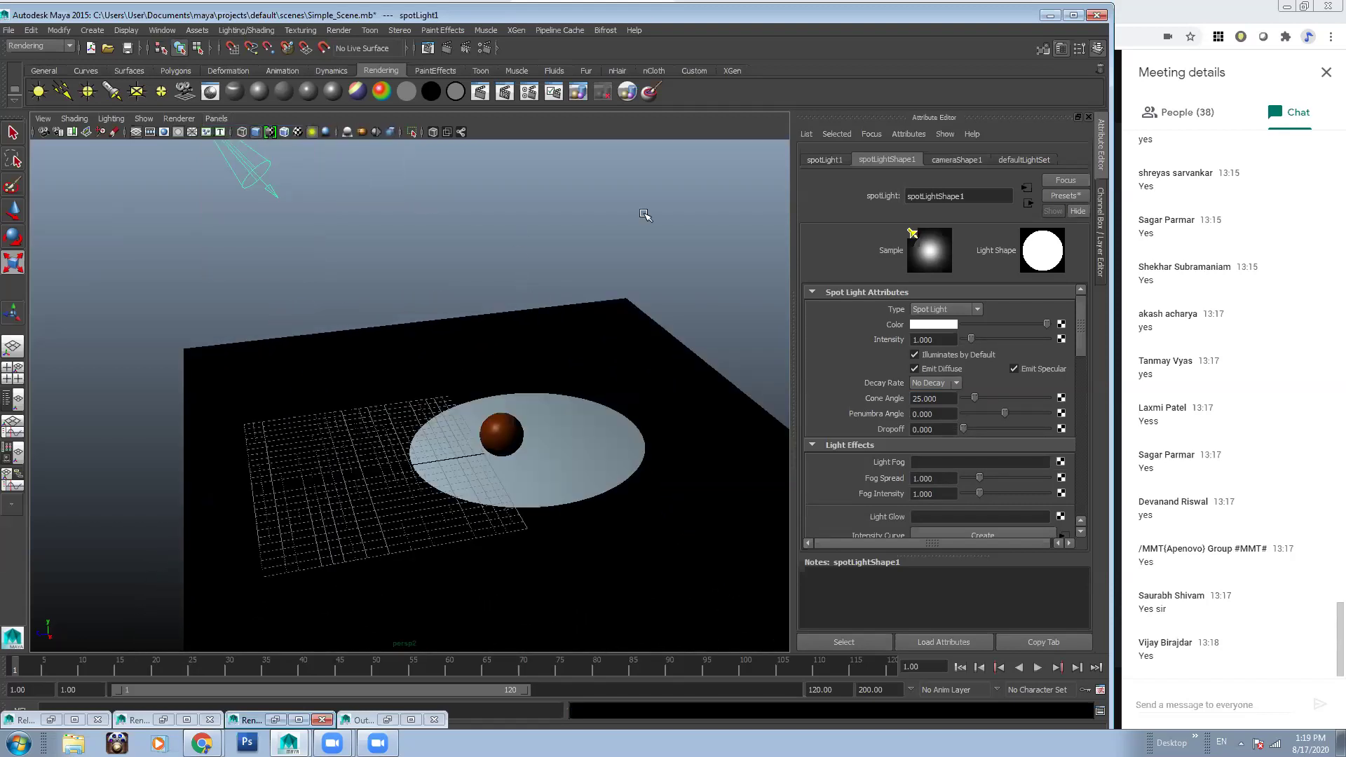
# Render the repositioned spot light, then render it again from a closer view of the sphere
pyautogui.click(427, 48)
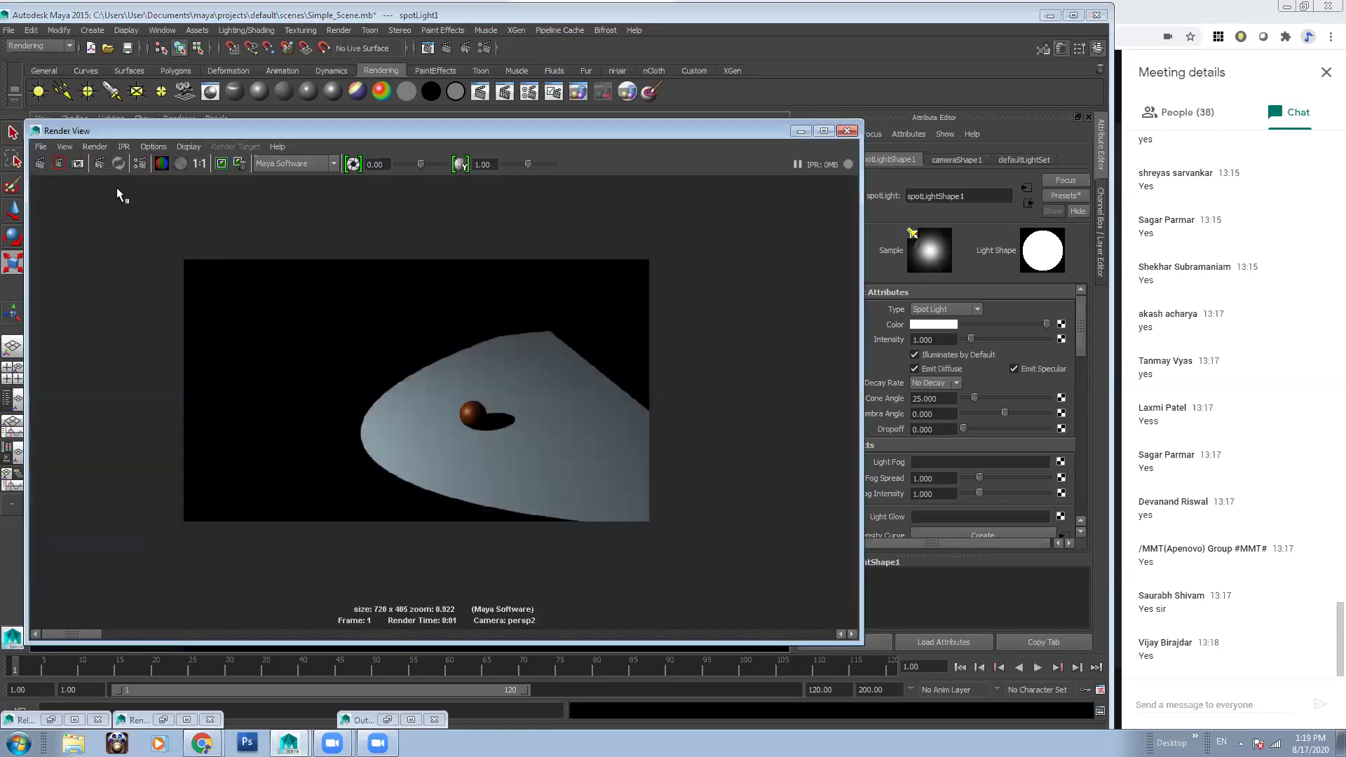
pyautogui.click(40, 164)
pyautogui.click(848, 131)
pyautogui.scroll(5, 385, 339)
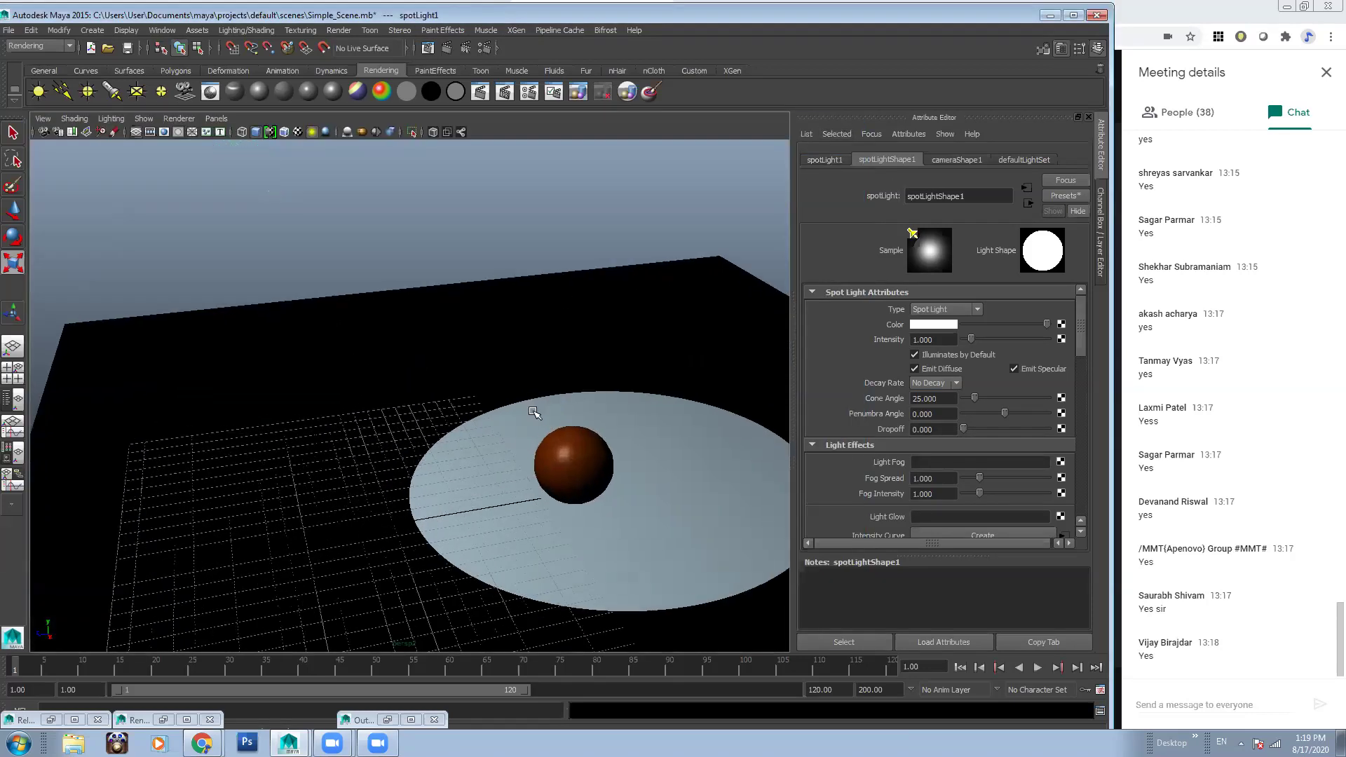
pyautogui.click(428, 48)
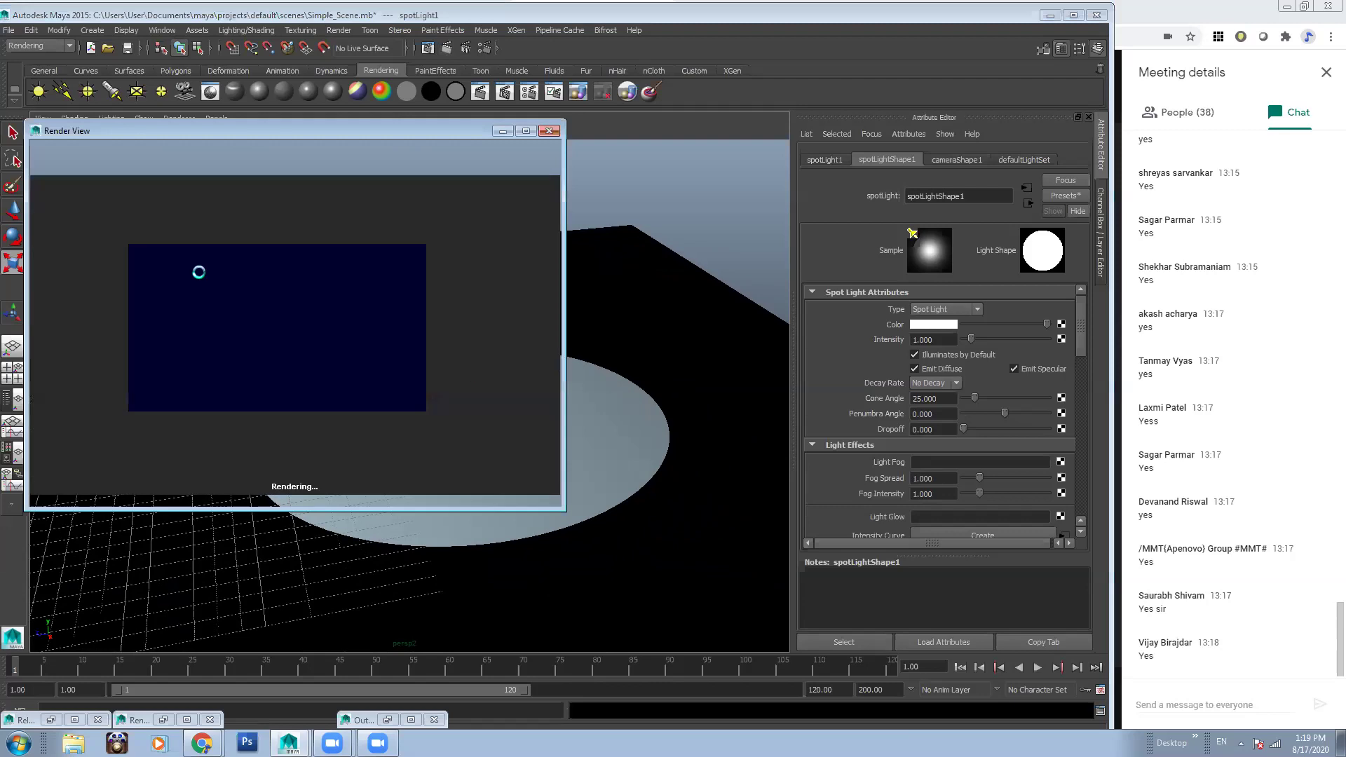
pyautogui.click(549, 131)
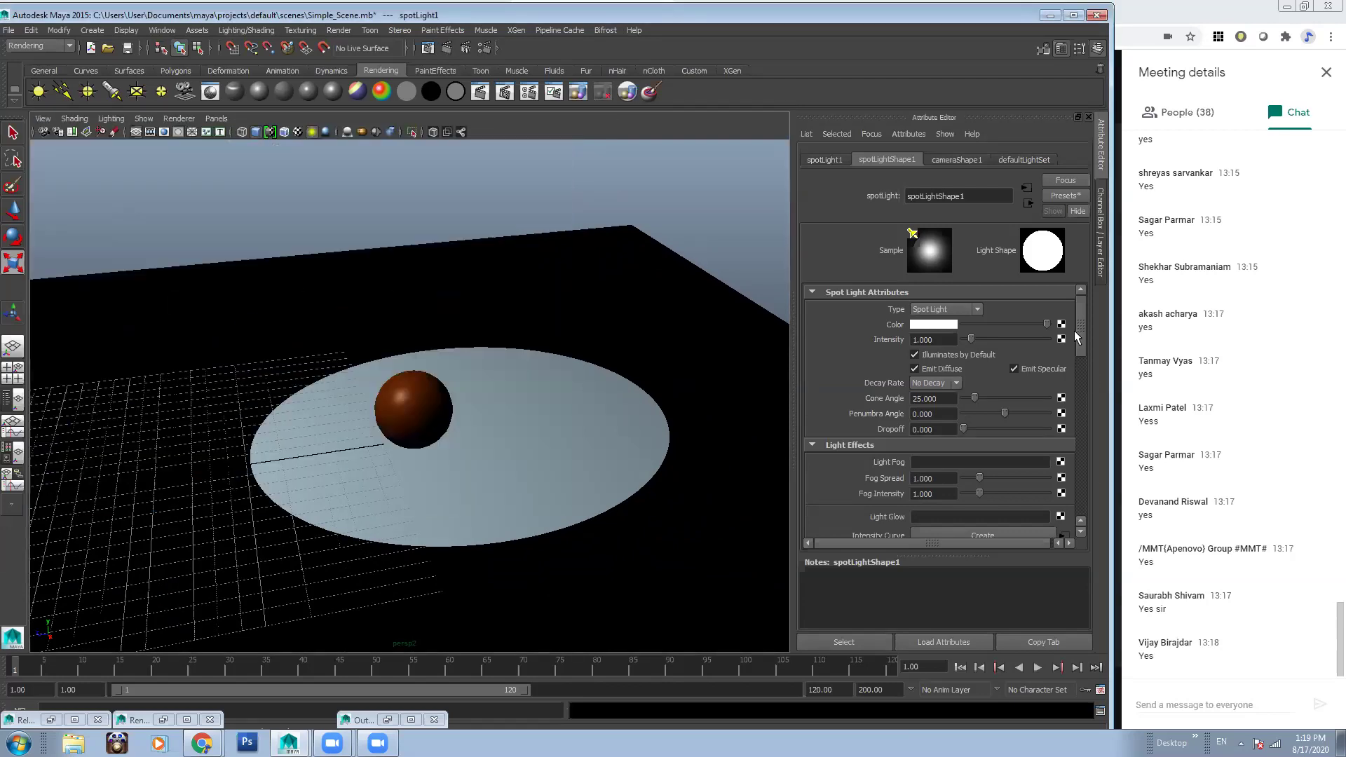
# Bring up the spot light's barn door values and render the current view with Barn Doors enabled
pyautogui.scroll(-7, 1078, 337)
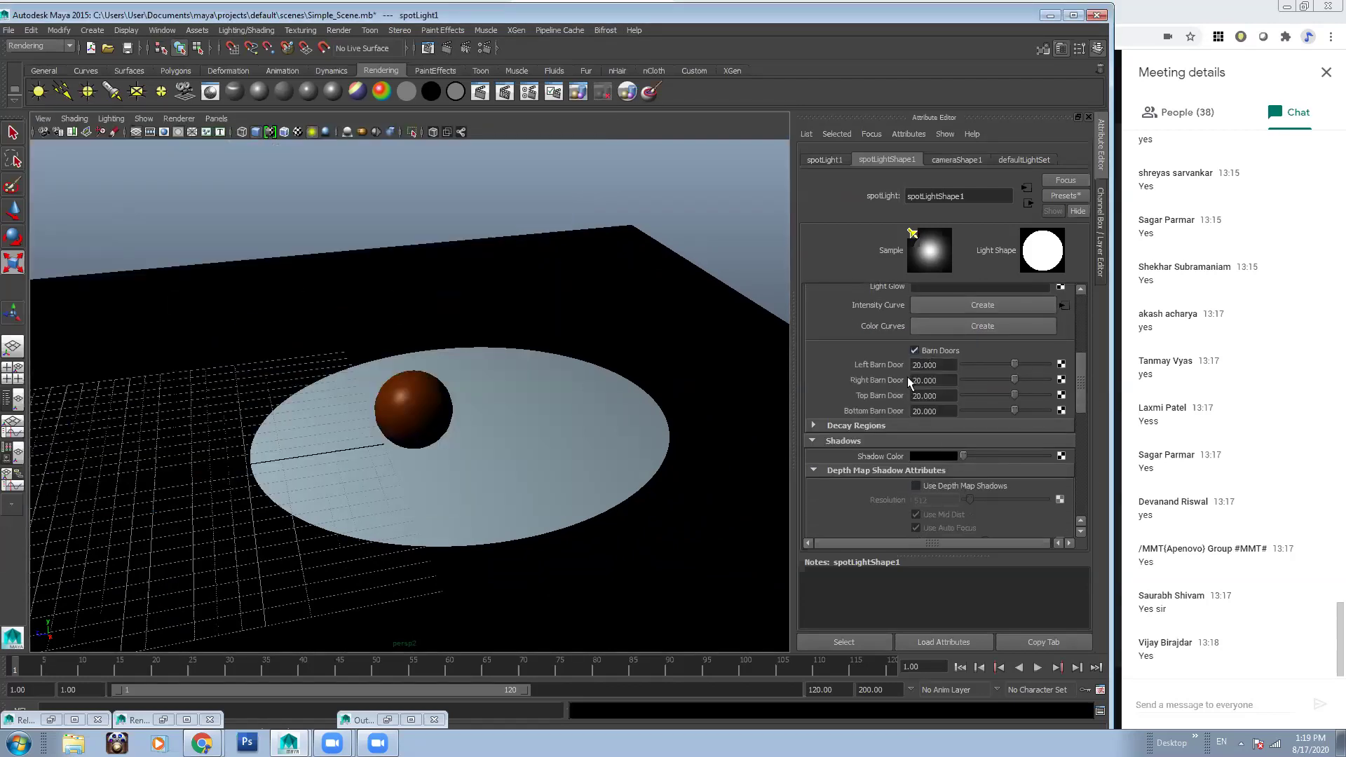
pyautogui.click(427, 47)
pyautogui.click(40, 167)
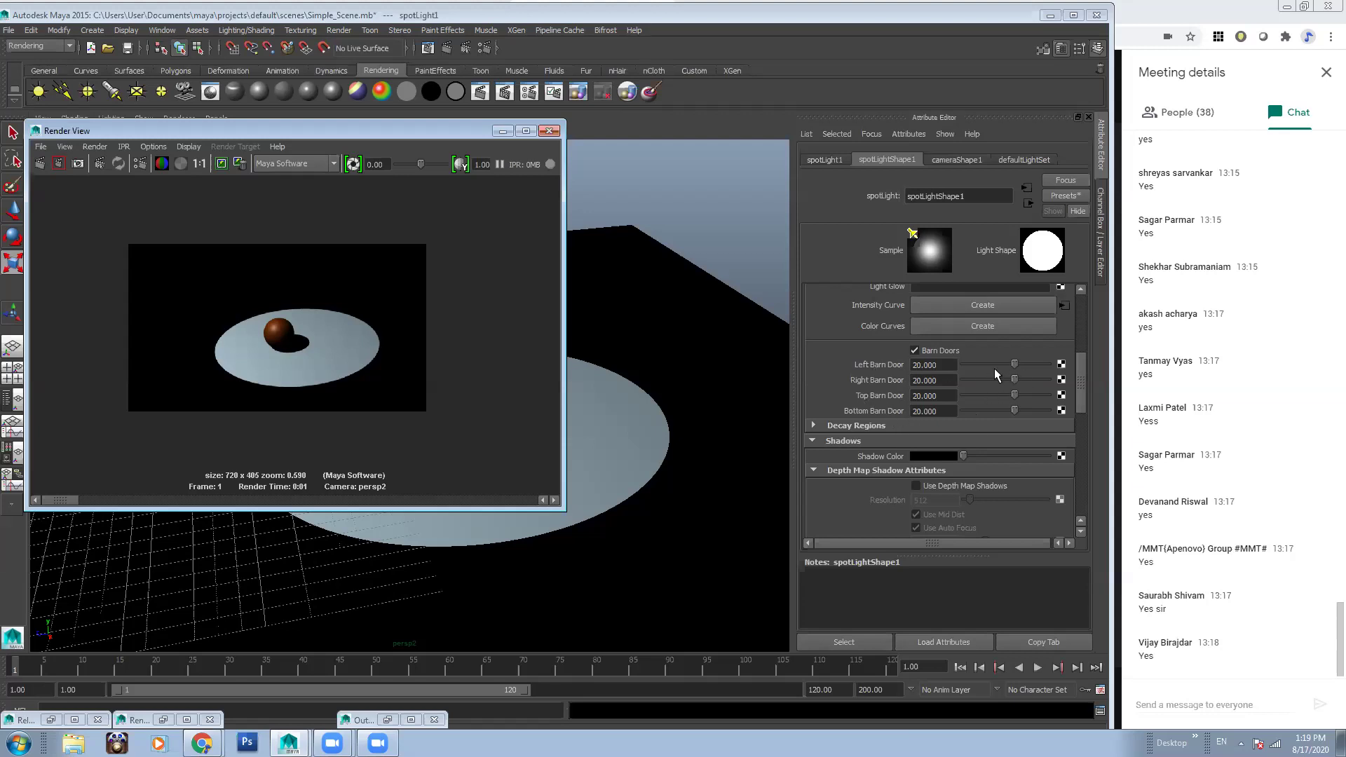
# Set the left and right barn doors to 7.5, then reduce the left to 6, previewing both changes with IPR rendering
pyautogui.moveTo(1012, 363); pyautogui.dragTo(1009, 377)
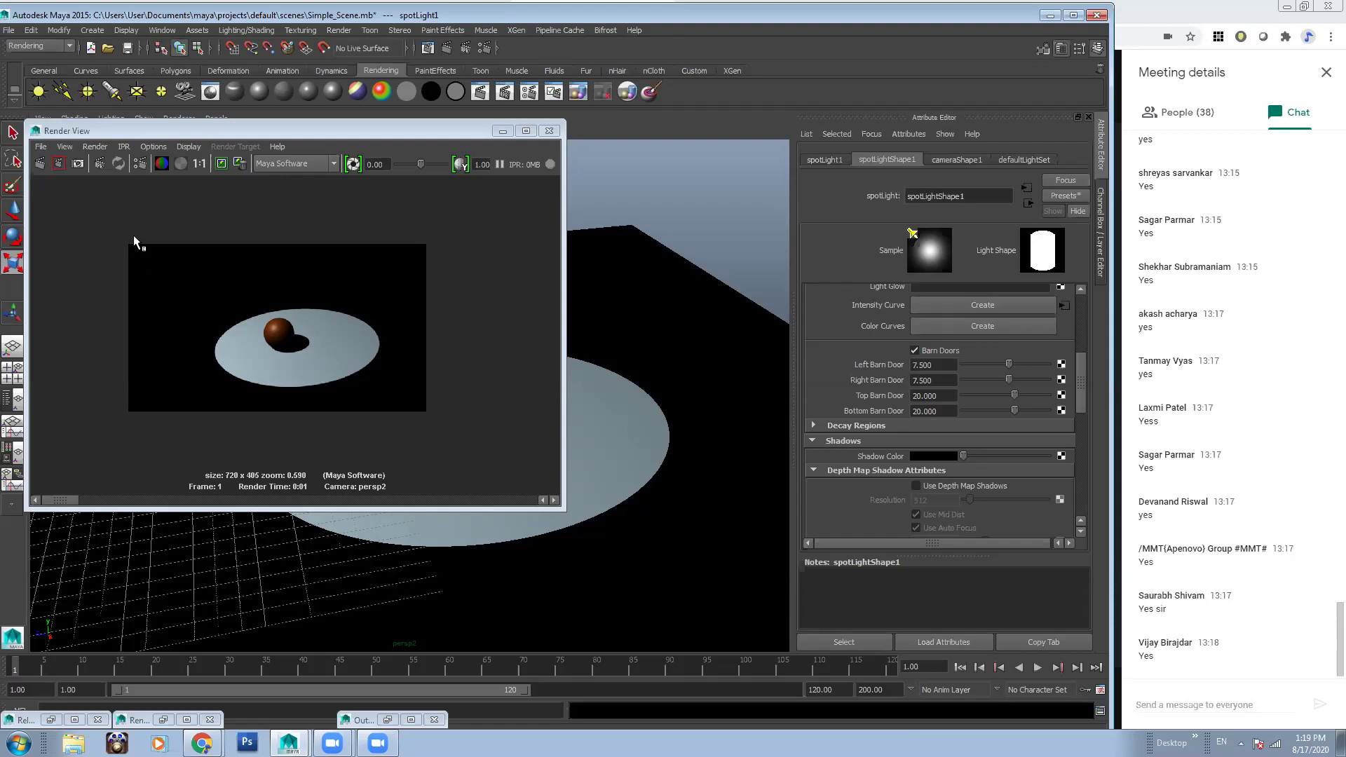
pyautogui.click(101, 162)
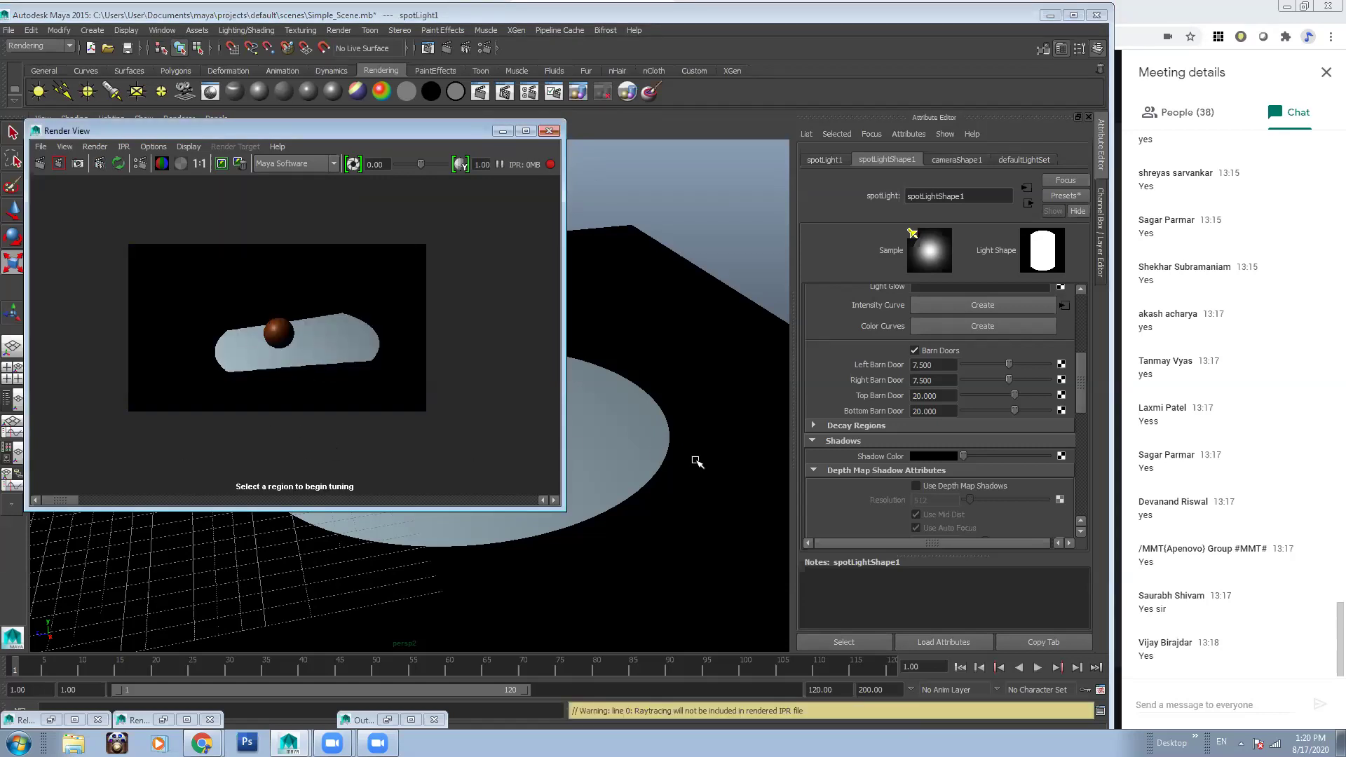
pyautogui.moveTo(1007, 360); pyautogui.dragTo(1006, 363)
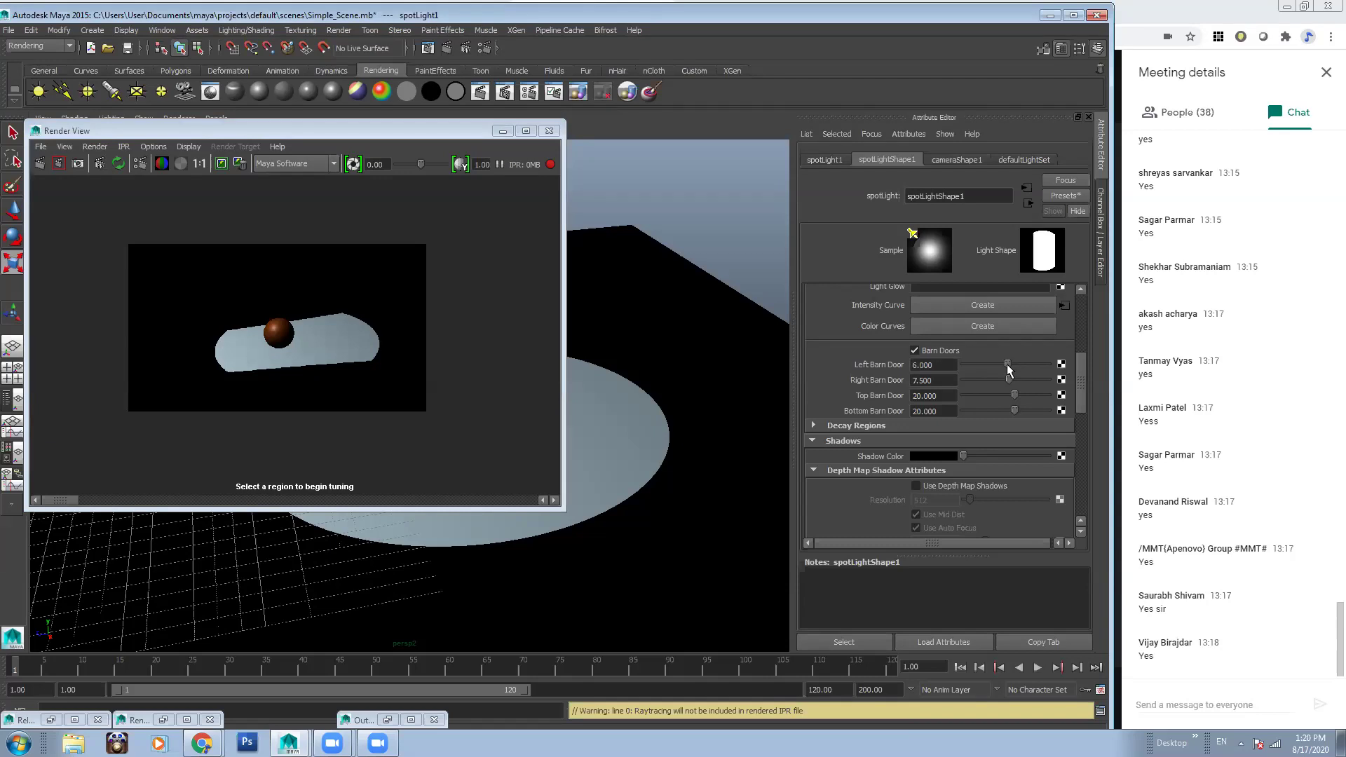
pyautogui.click(118, 163)
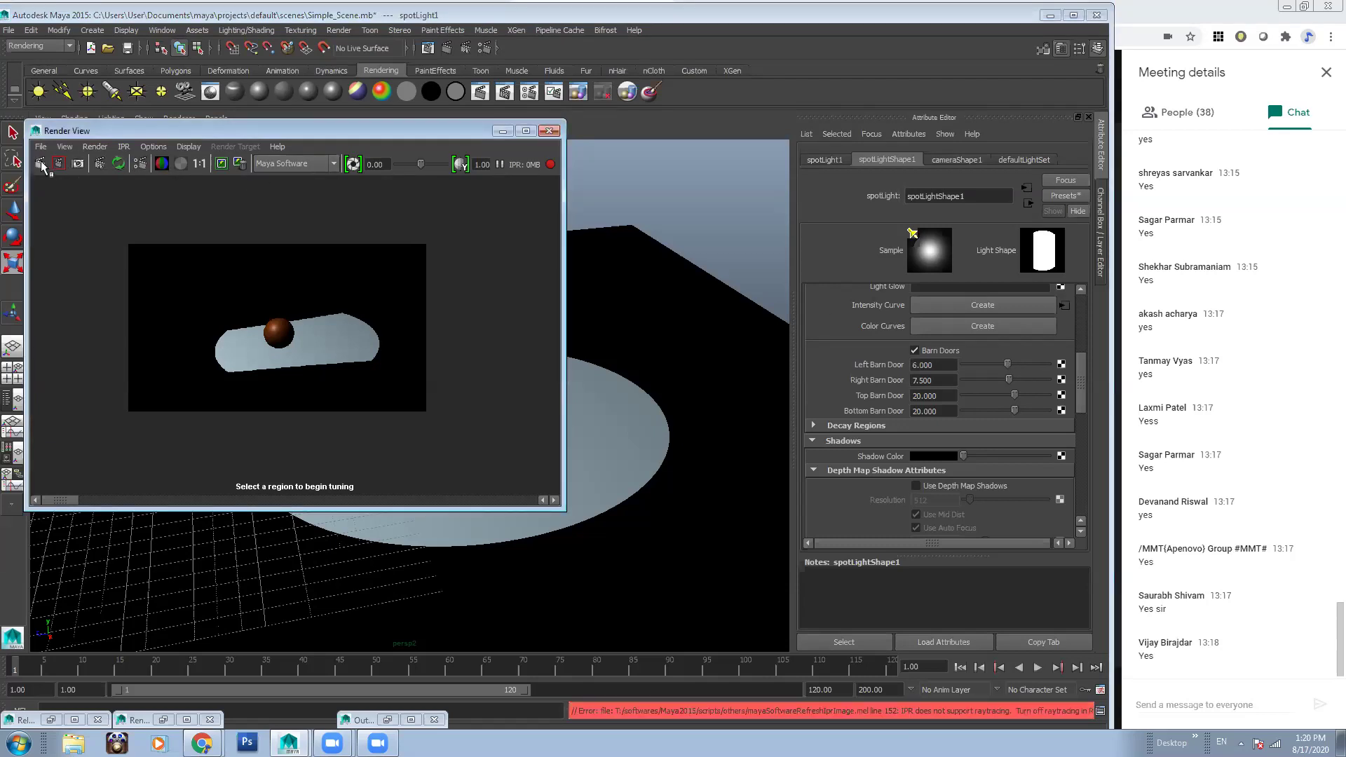
pyautogui.click(100, 169)
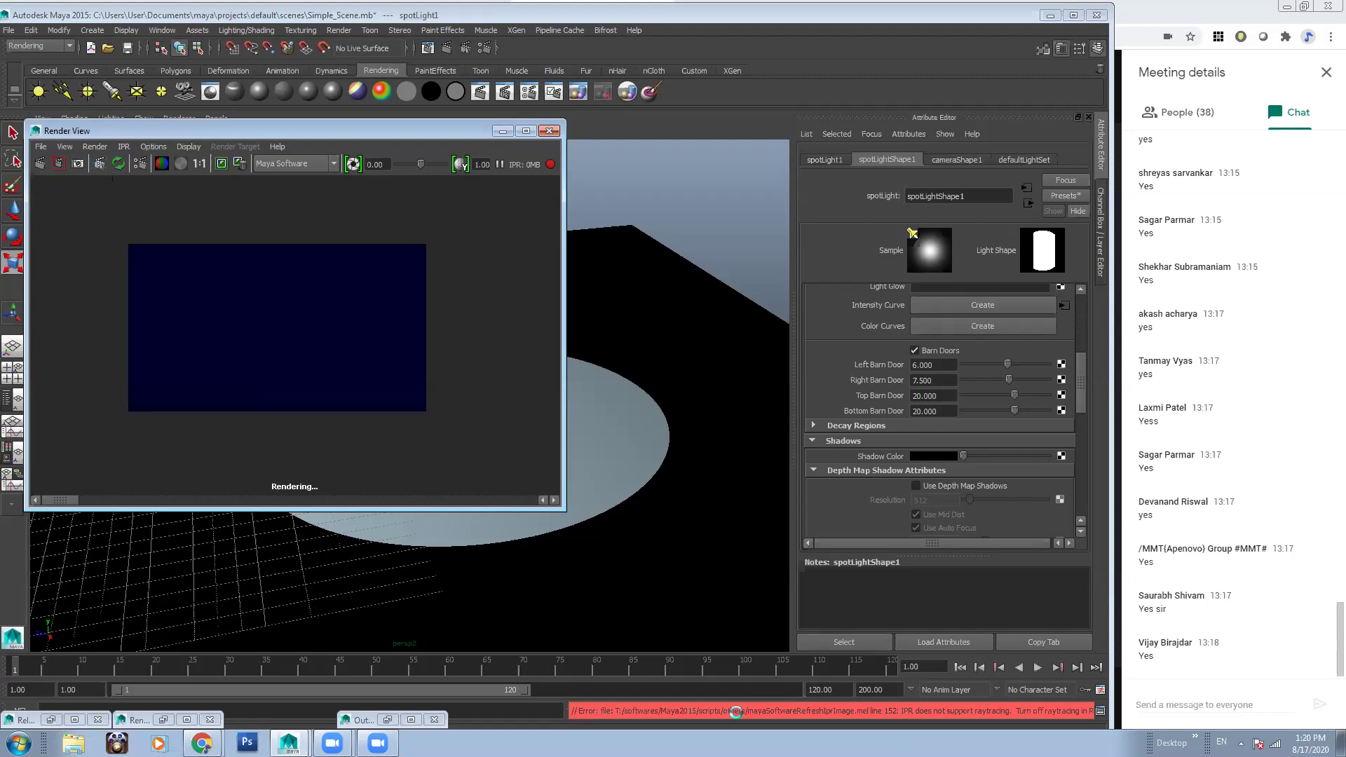
# Set the left barn door to 7.5, the top to 10.5 and the bottom to 9, rendering the current view
pyautogui.moveTo(1007, 364); pyautogui.dragTo(1008, 364)
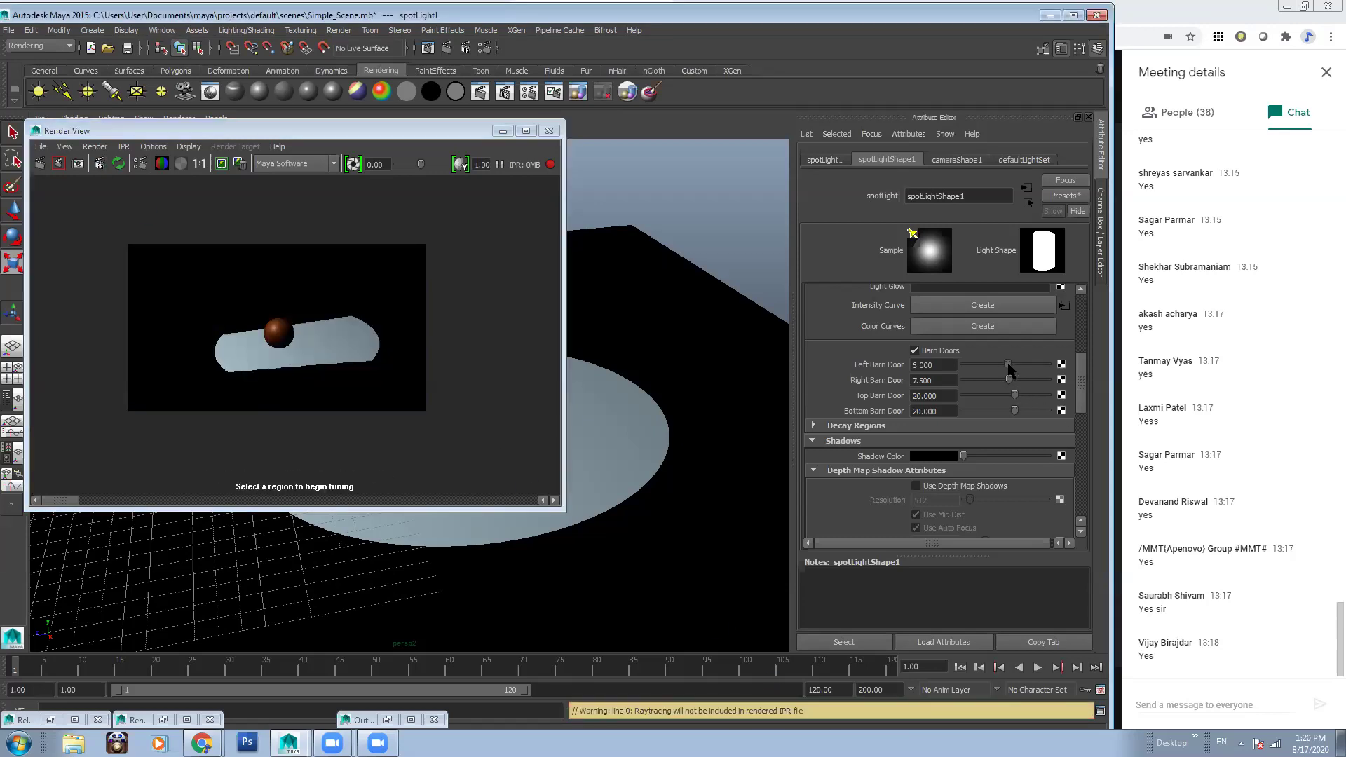
pyautogui.click(41, 166)
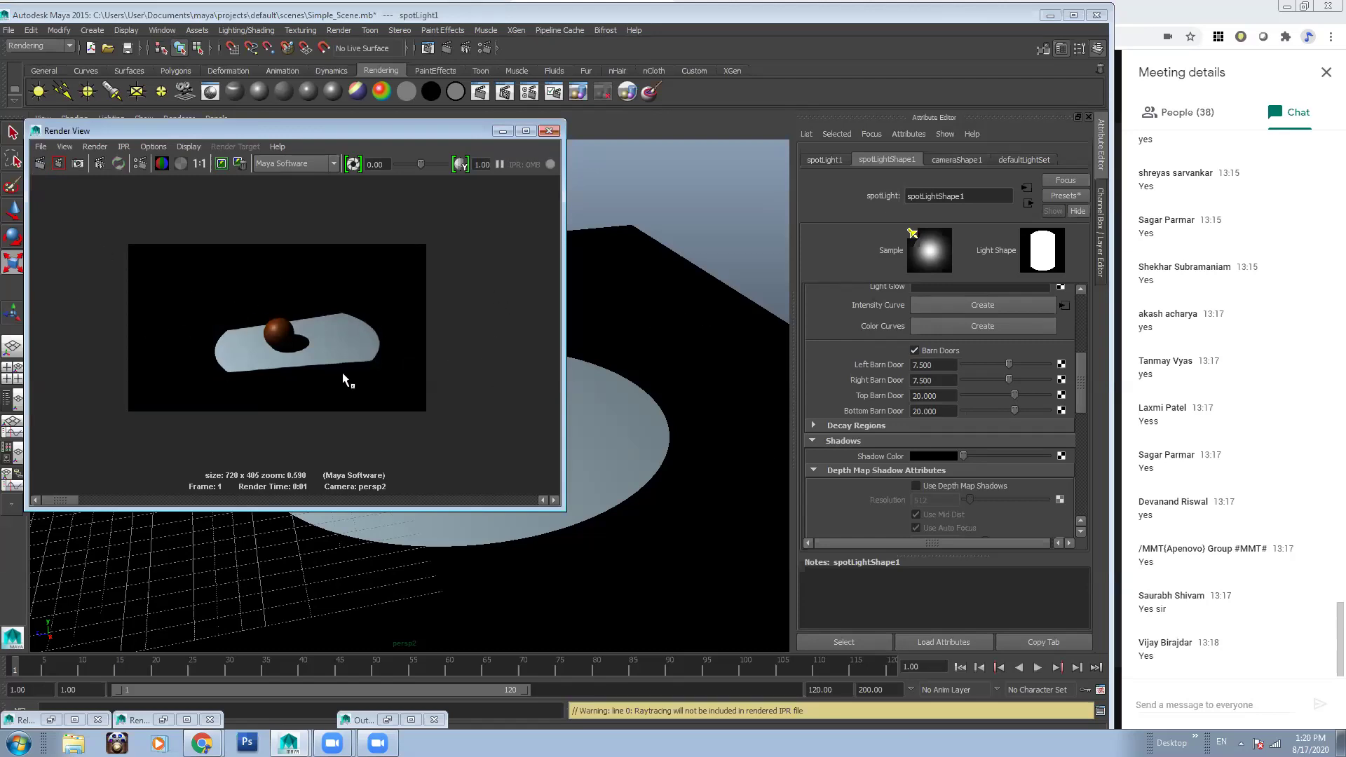
pyautogui.click(1011, 395)
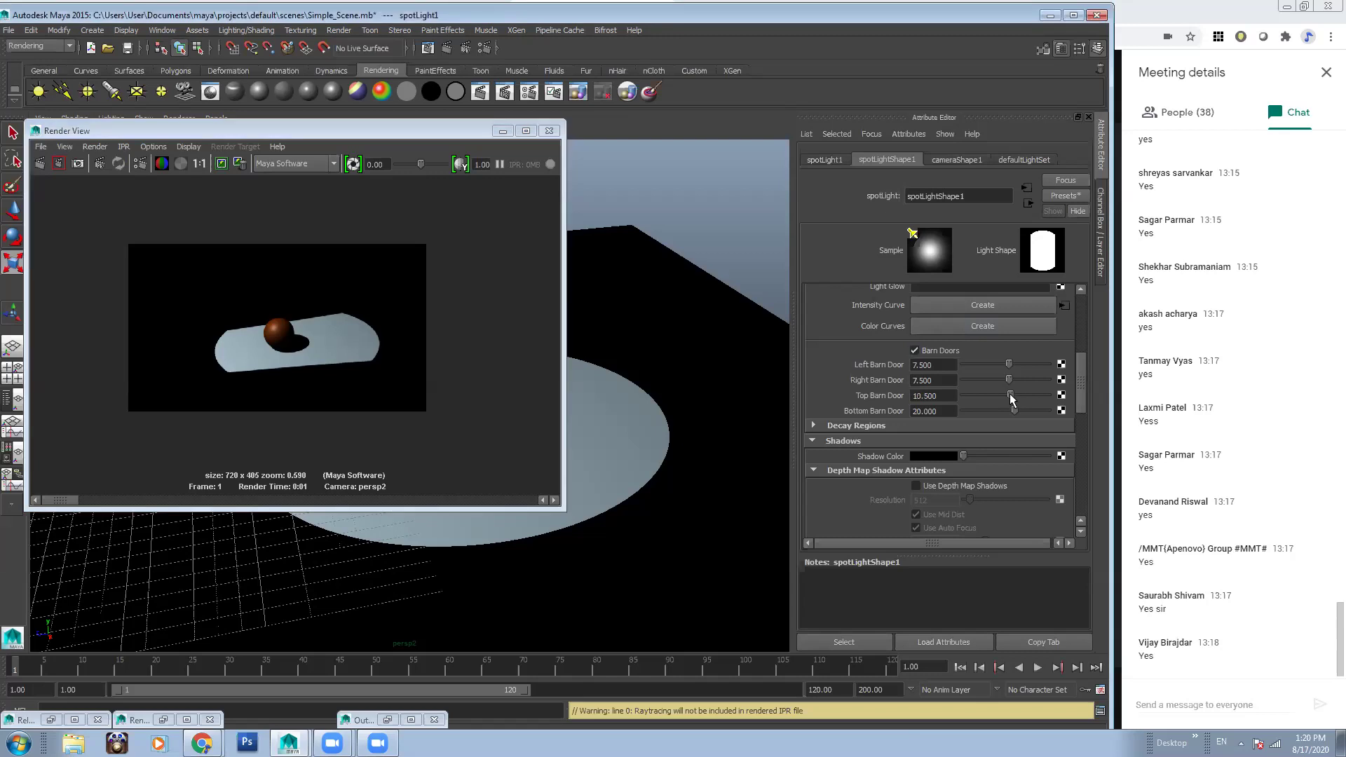
pyautogui.moveTo(1010, 394); pyautogui.dragTo(1015, 401)
pyautogui.click(40, 164)
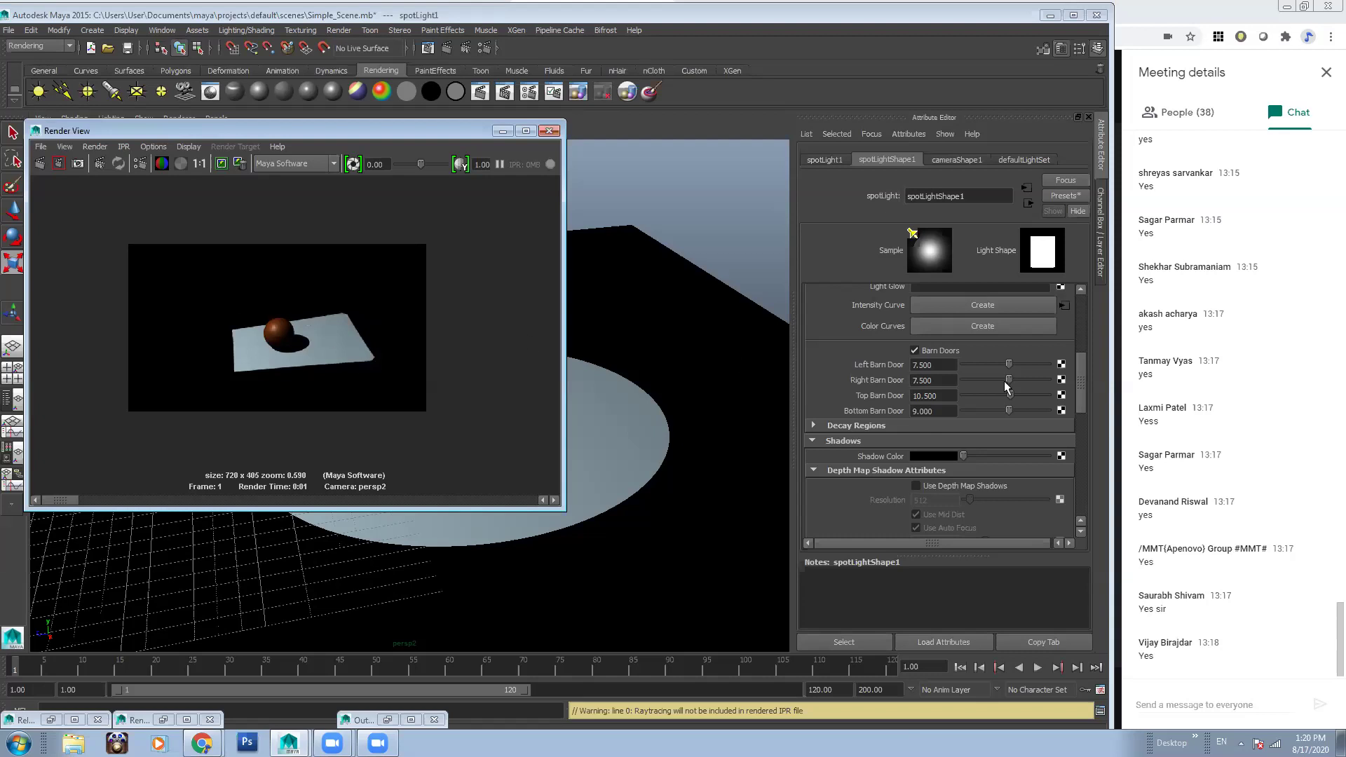
# Narrow the top barn door to 6 and the bottom barn door to 4.5, and render again
pyautogui.moveTo(1008, 408); pyautogui.dragTo(1008, 395)
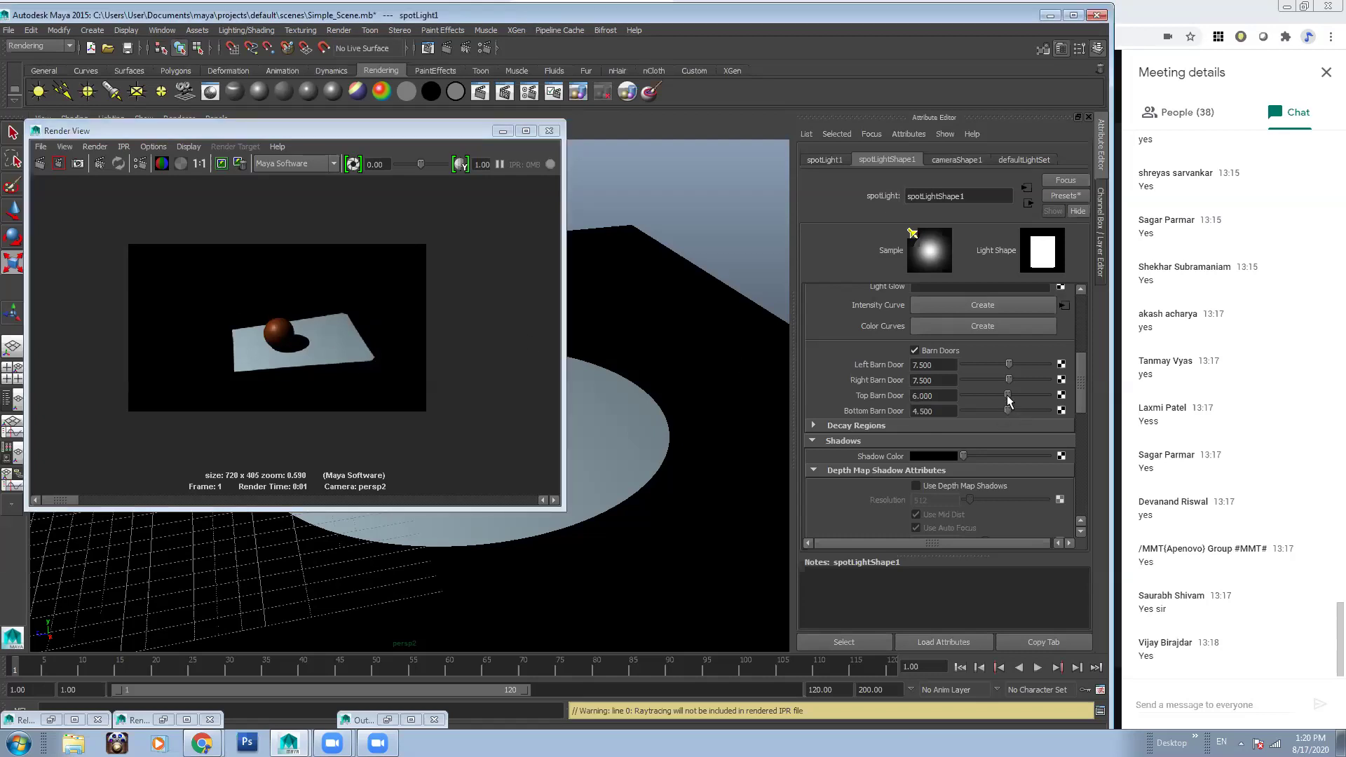
pyautogui.click(38, 163)
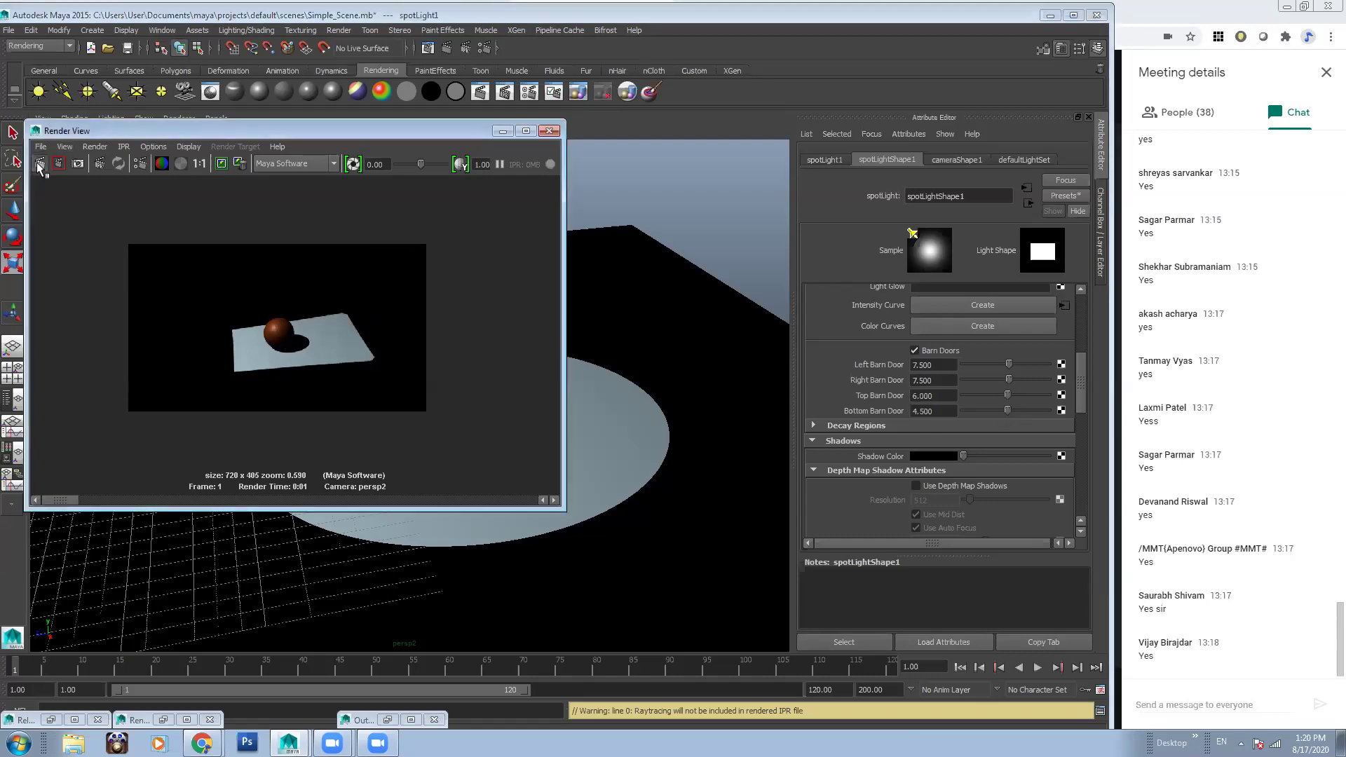
# Adjust the barn doors to left 4.5, right 9, top 9 and bottom 6, and render the result
pyautogui.moveTo(1007, 397)
pyautogui.mouseDown()
pyautogui.moveTo(1011, 362)
pyautogui.moveTo(1013, 410)
pyautogui.moveTo(1010, 389)
pyautogui.mouseUp()
pyautogui.click(1010, 393)
pyautogui.click(1010, 364)
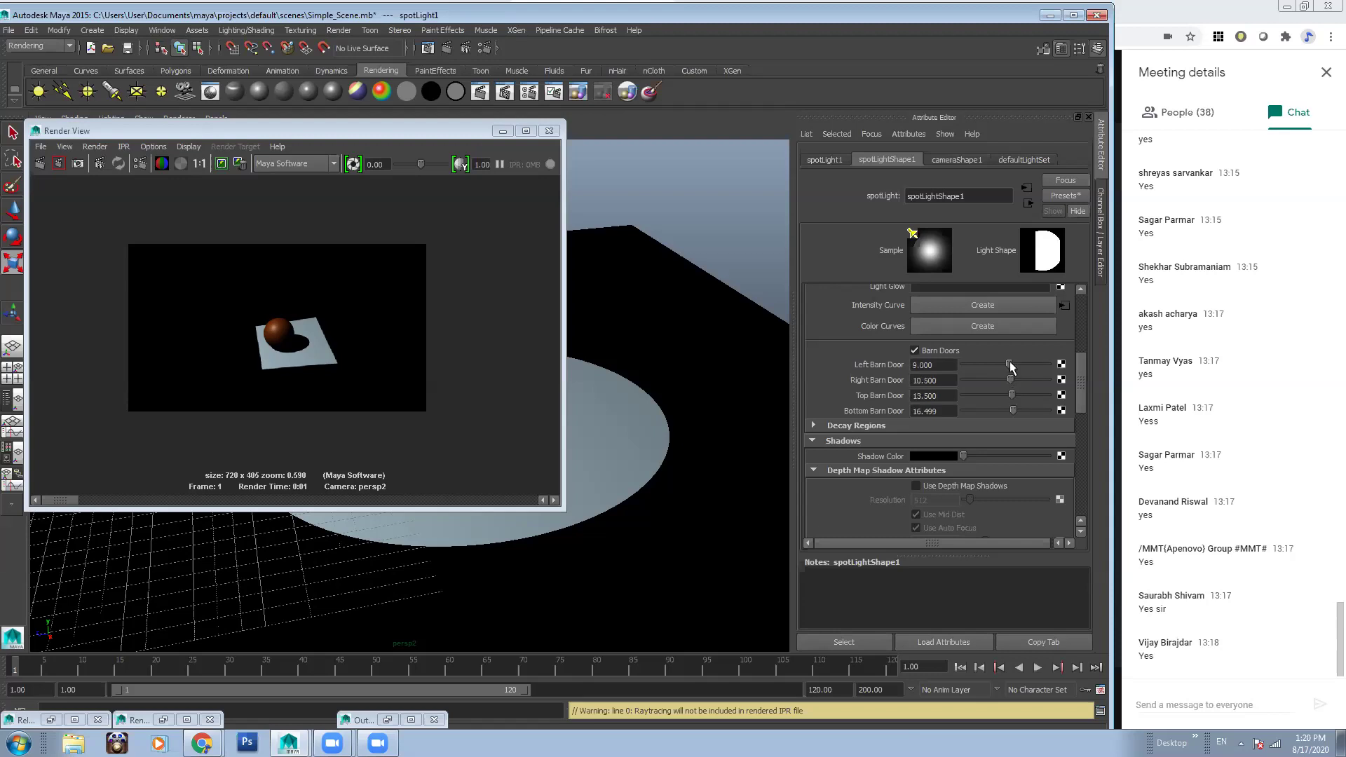
pyautogui.click(1009, 379)
pyautogui.moveTo(1007, 394); pyautogui.dragTo(1007, 407)
pyautogui.click(1008, 394)
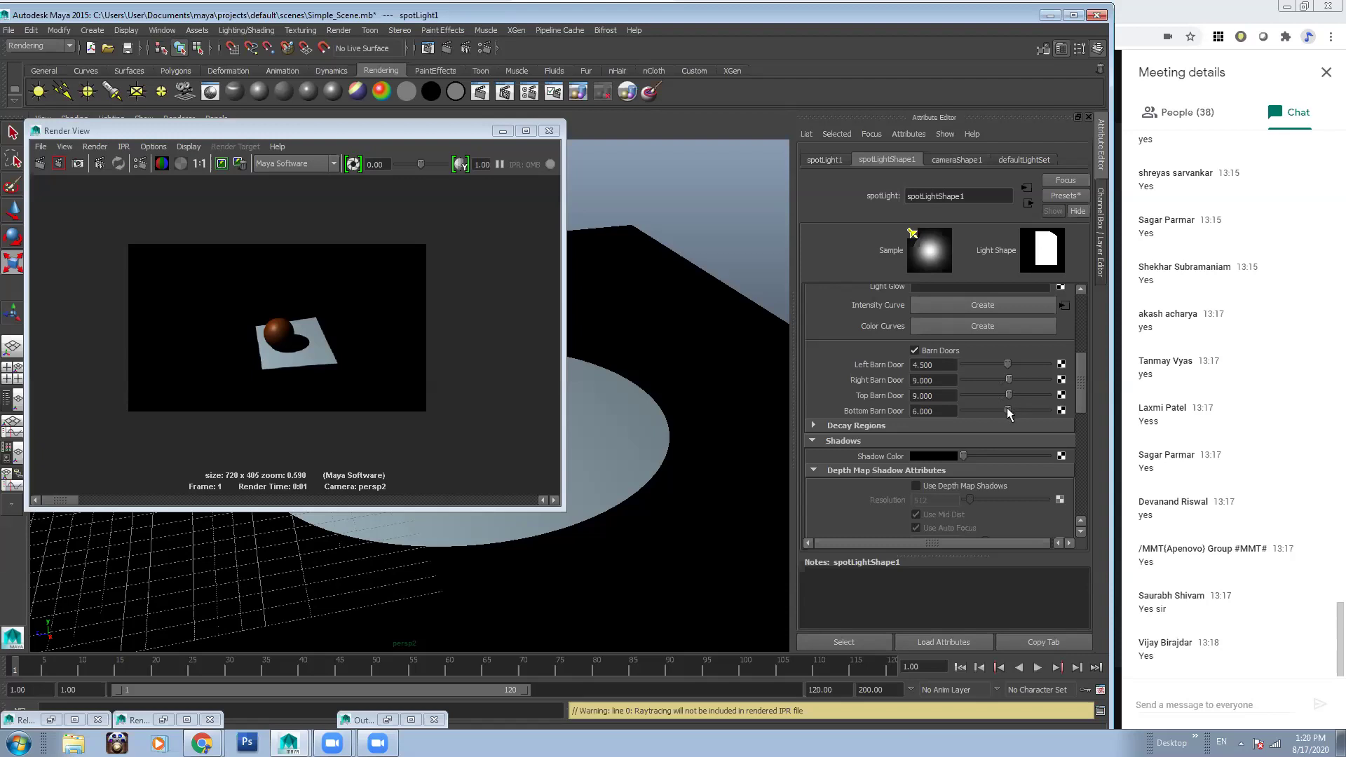
pyautogui.click(40, 163)
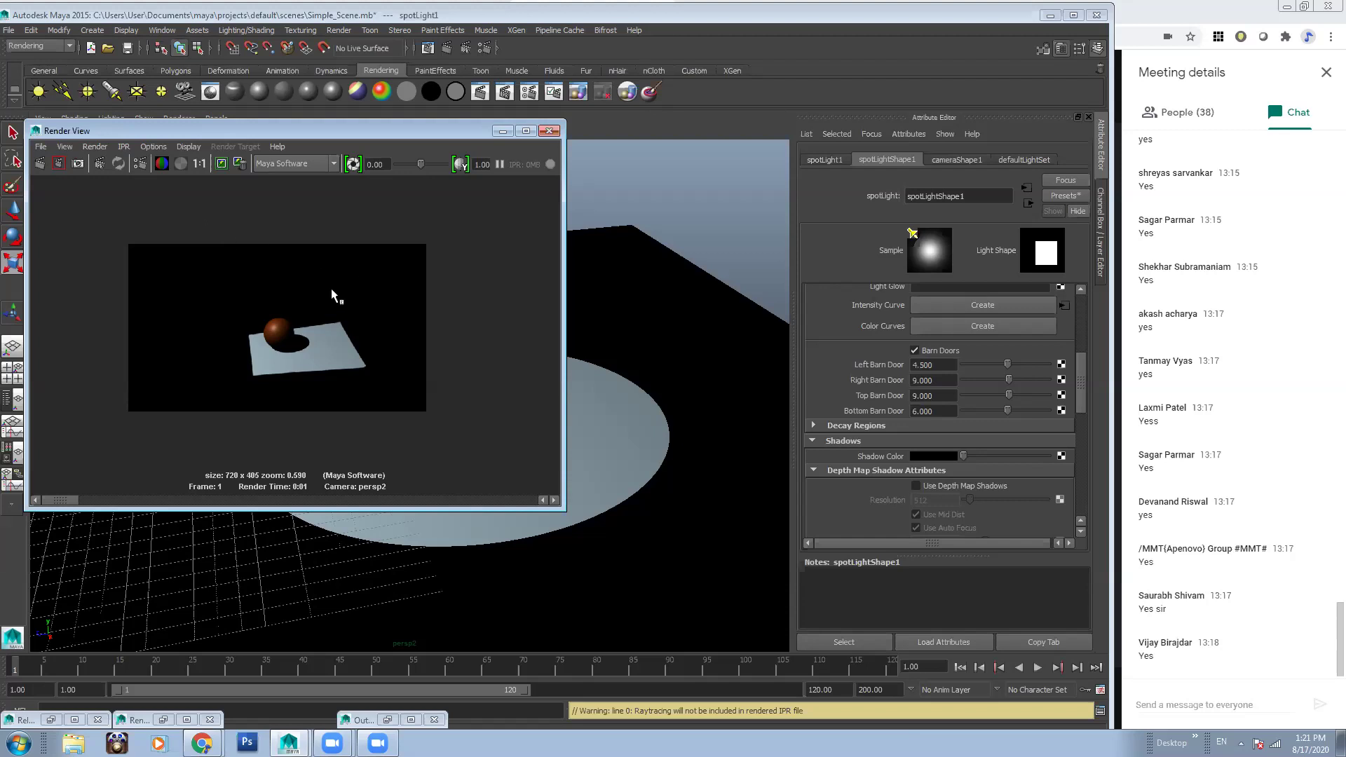
# Set the spot light's penumbra angle to 1 and show the rendered image at its real size
pyautogui.moveTo(1085, 360)
pyautogui.mouseDown()
pyautogui.moveTo(1087, 323)
pyautogui.moveTo(1087, 351)
pyautogui.mouseUp()
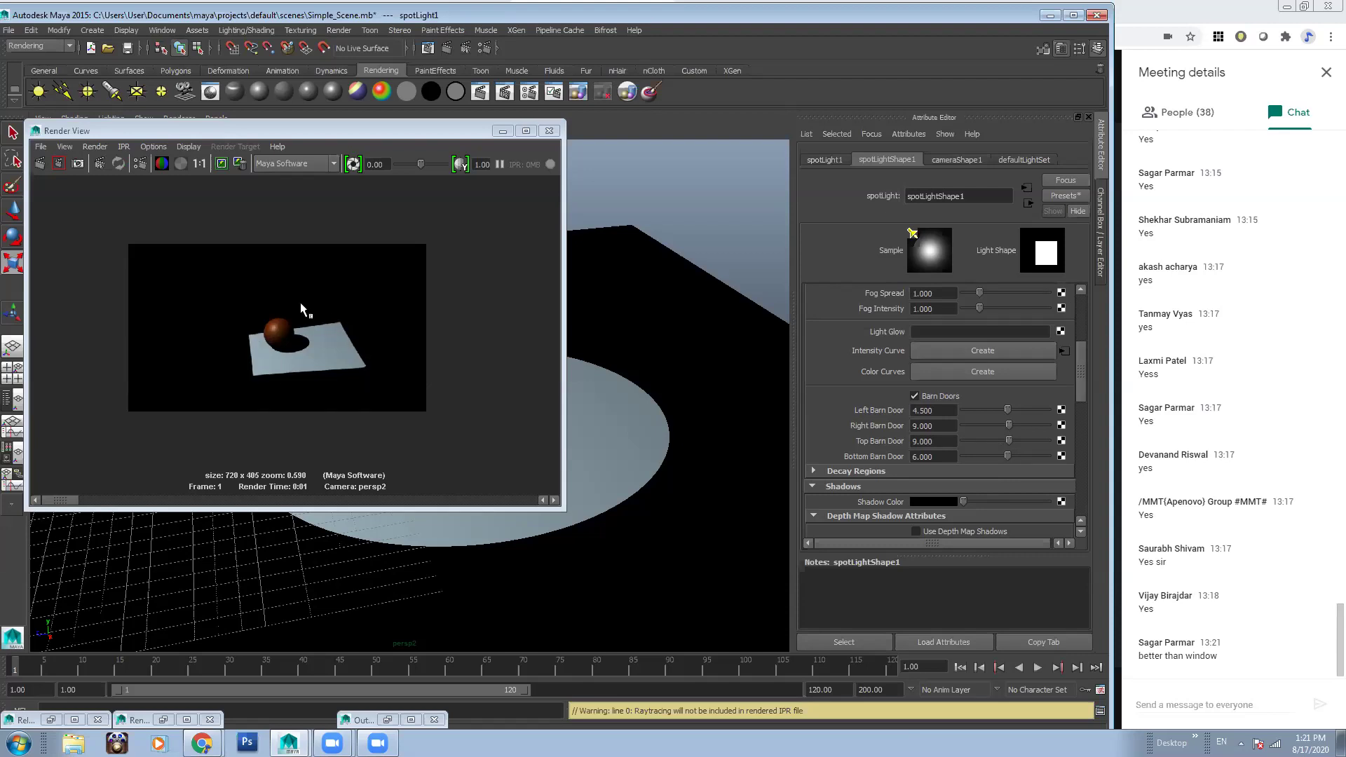
pyautogui.moveTo(1080, 372); pyautogui.dragTo(1084, 319)
pyautogui.doubleClick(933, 394)
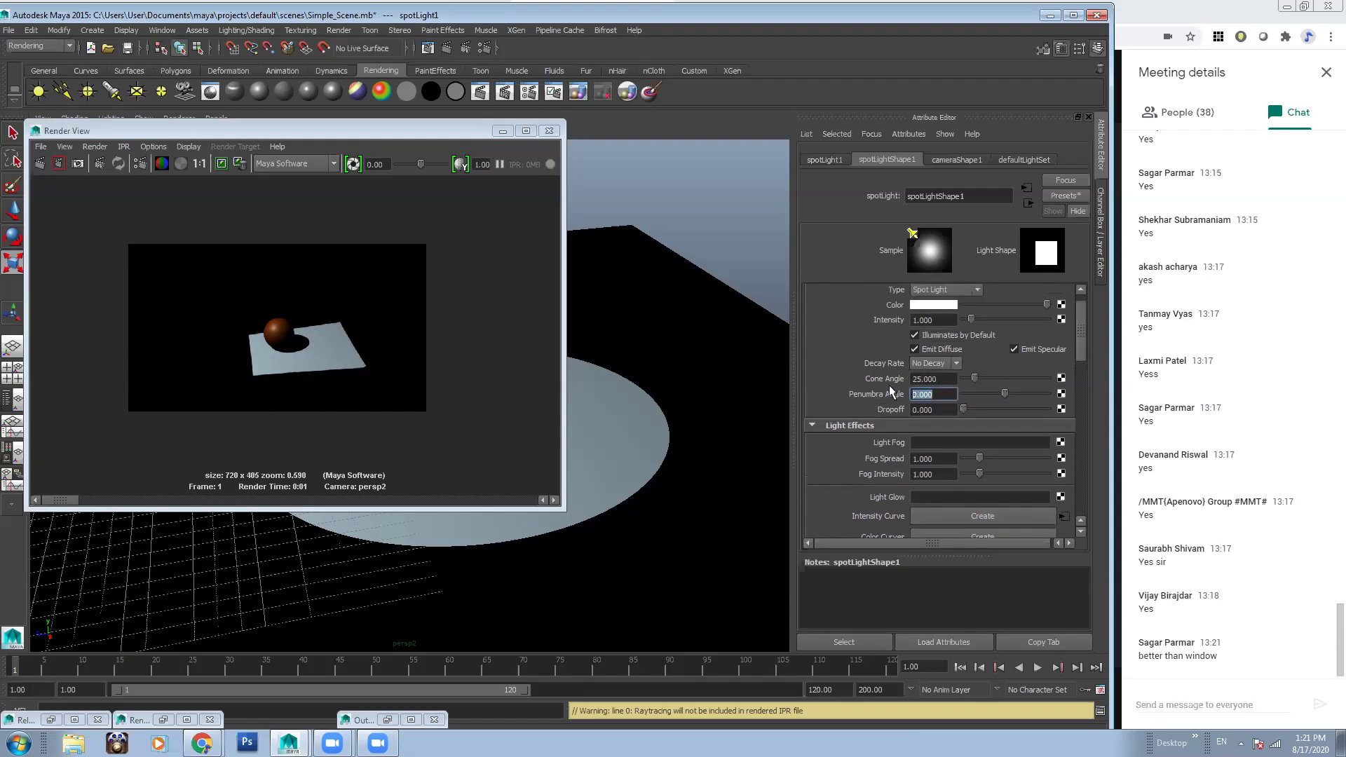
pyautogui.write('1')
pyautogui.press('Return')
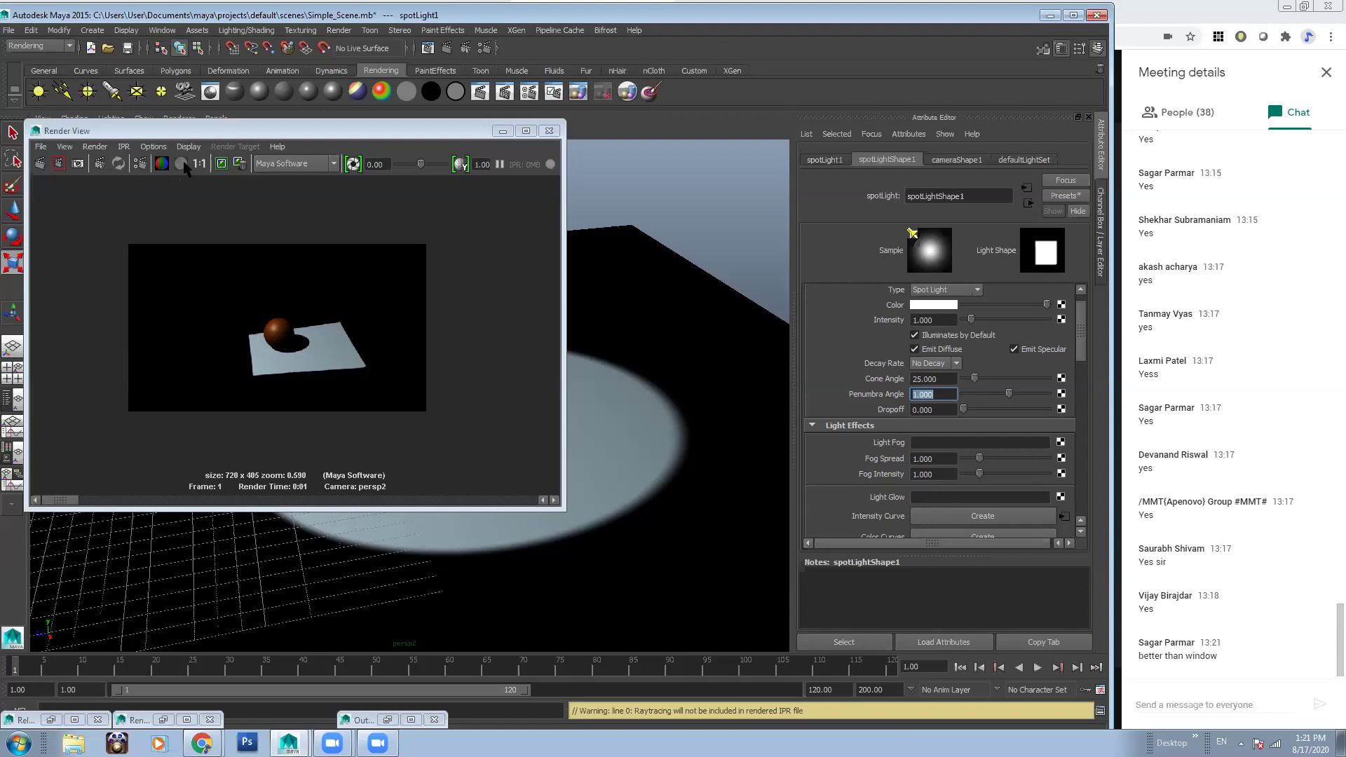
pyautogui.click(200, 164)
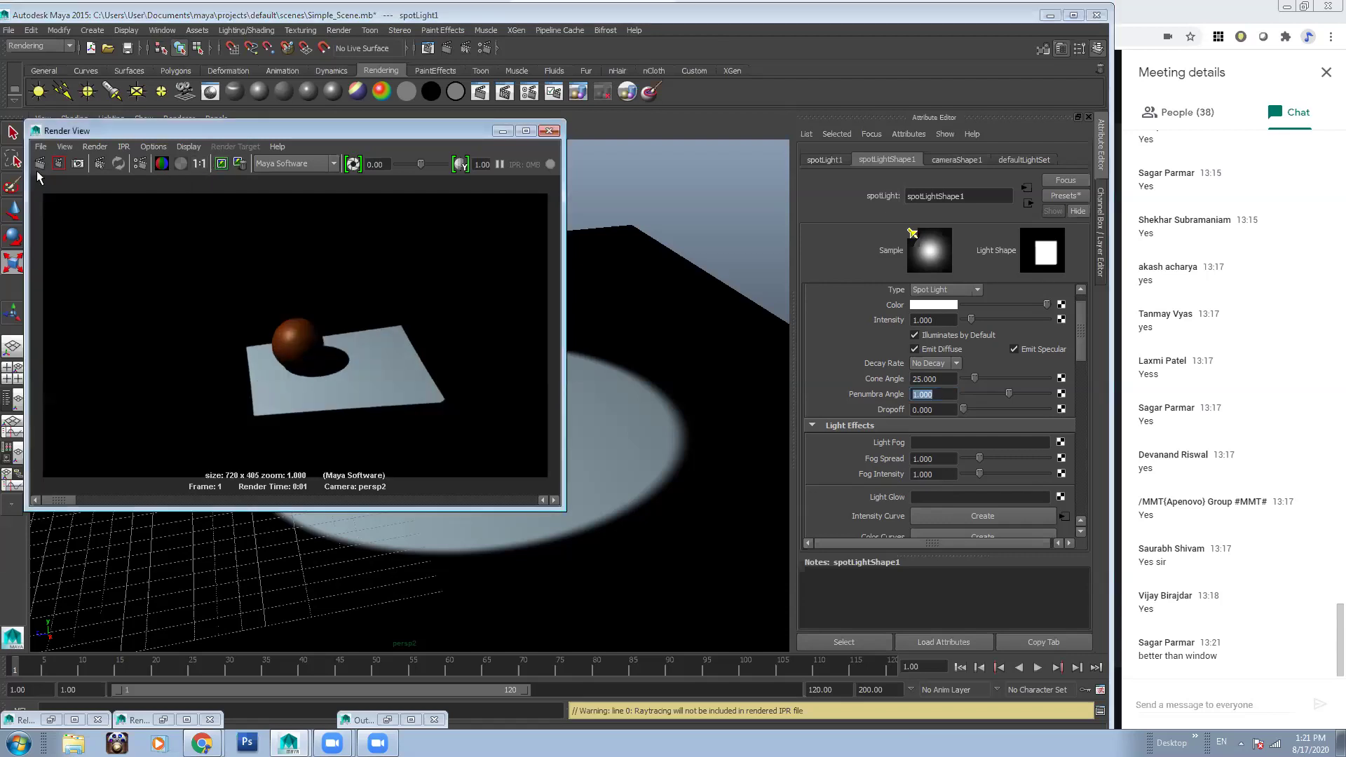
# Render the current view, raise the spot light's penumbra angle to 3 and render again for comparison
pyautogui.click(40, 164)
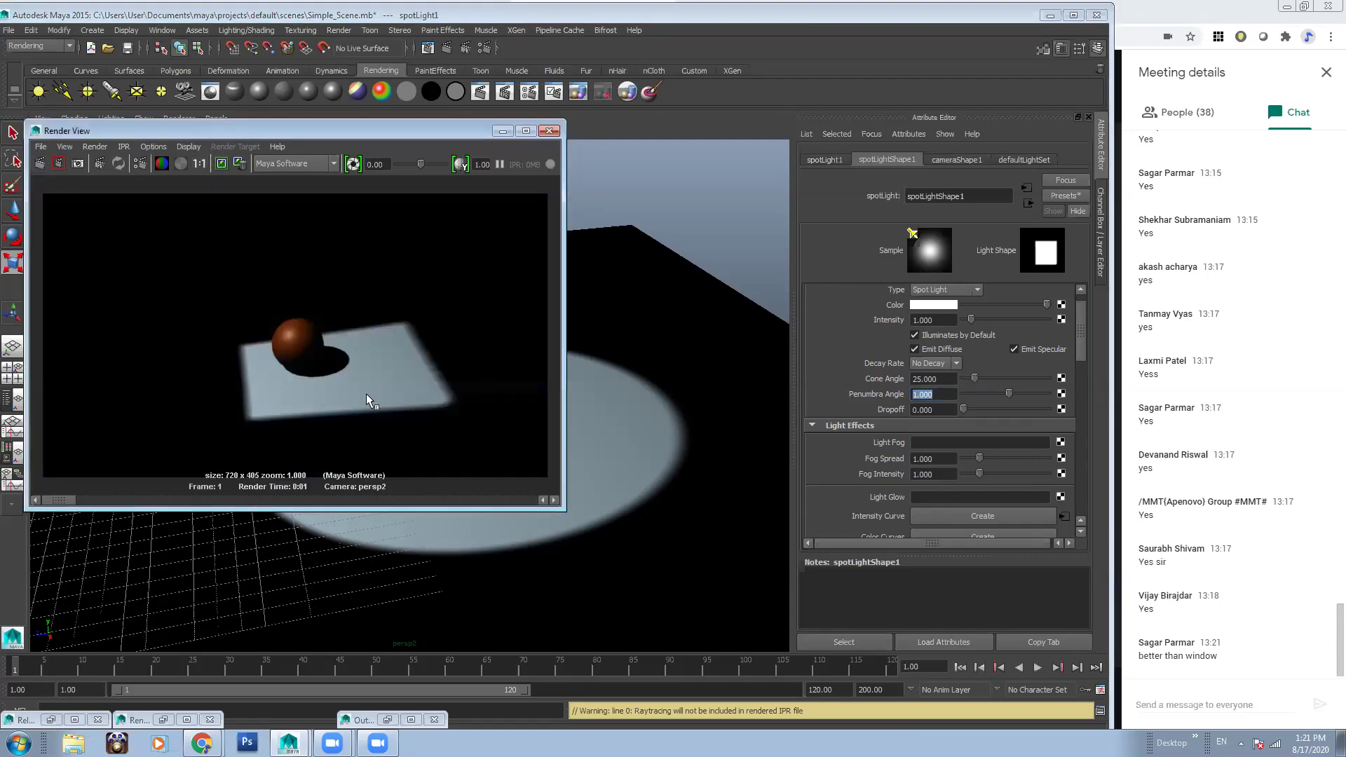
pyautogui.doubleClick(922, 395)
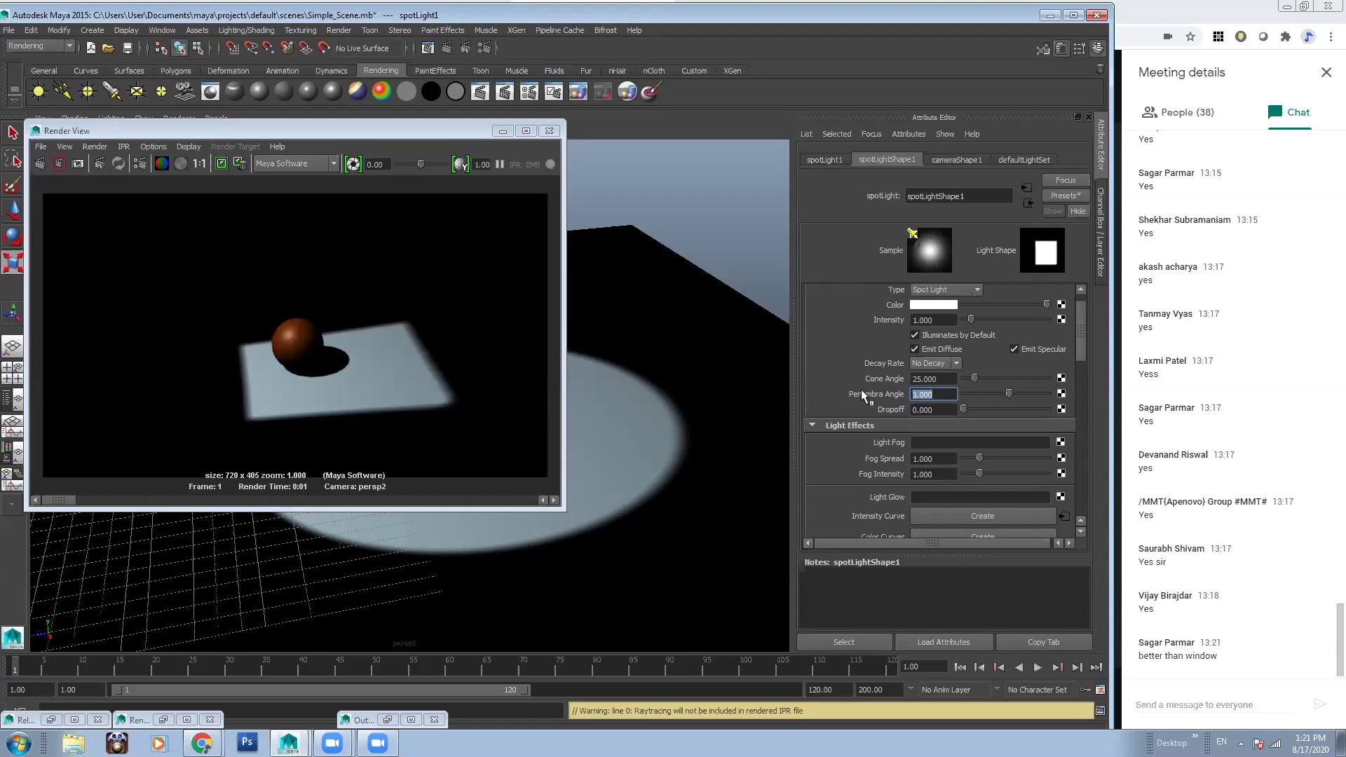
pyautogui.write('3')
pyautogui.press('Return')
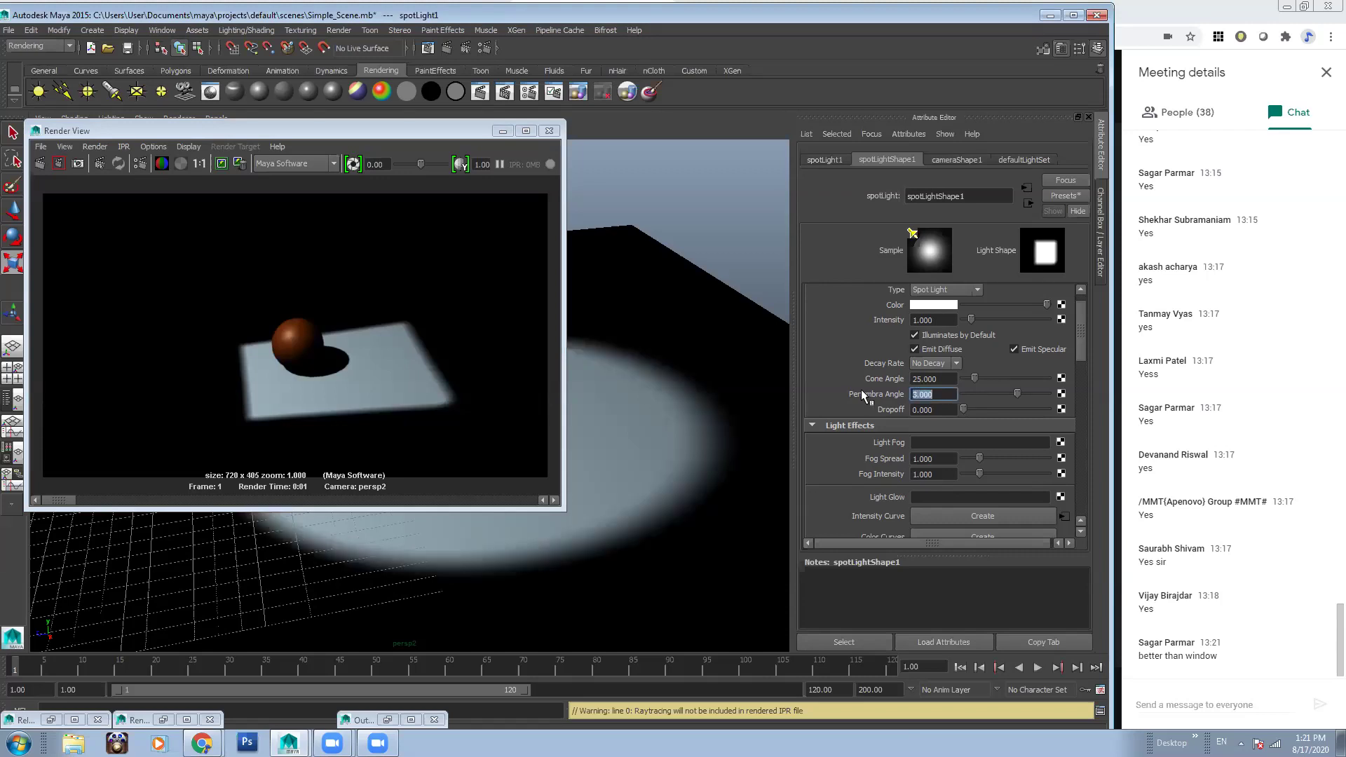
pyautogui.click(40, 163)
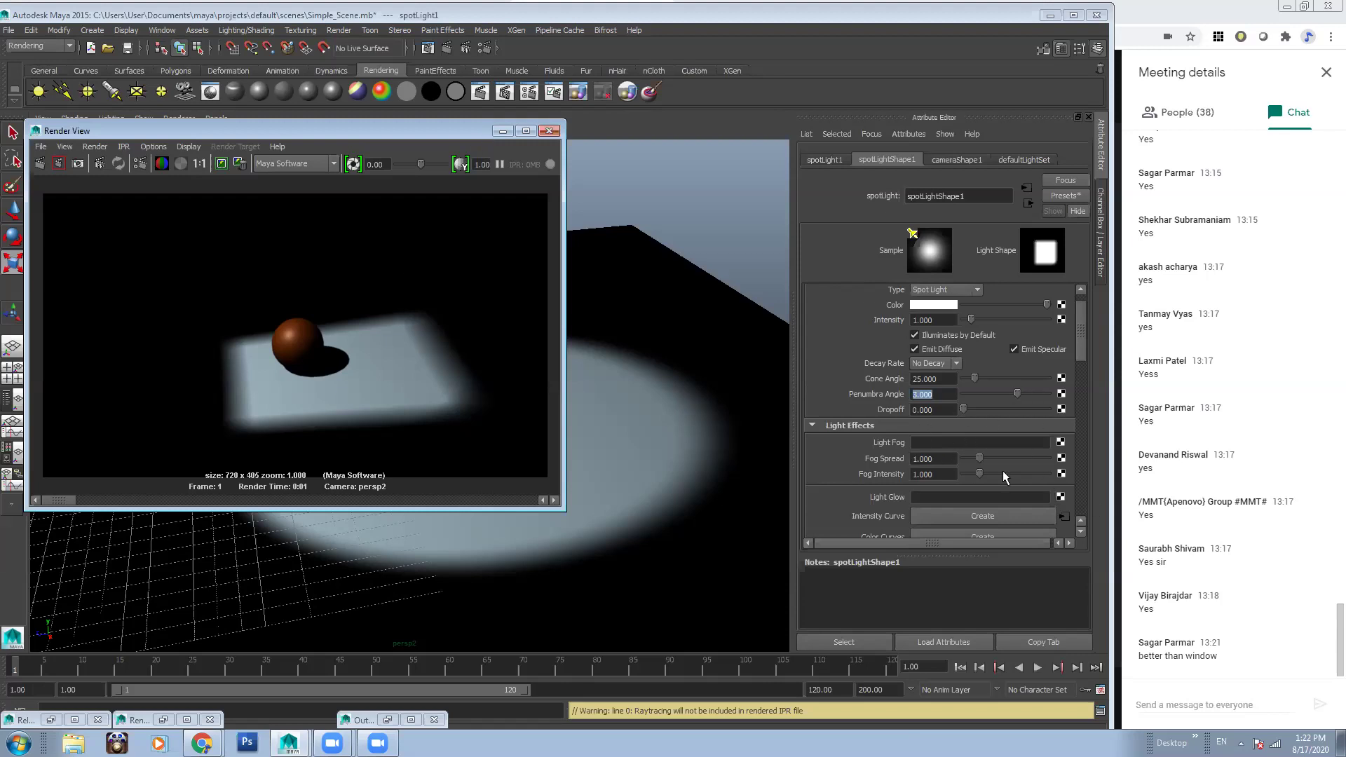
# Set the spot light's penumbra angle back to 1 and render the view again
pyautogui.moveTo(938, 397); pyautogui.dragTo(870, 389)
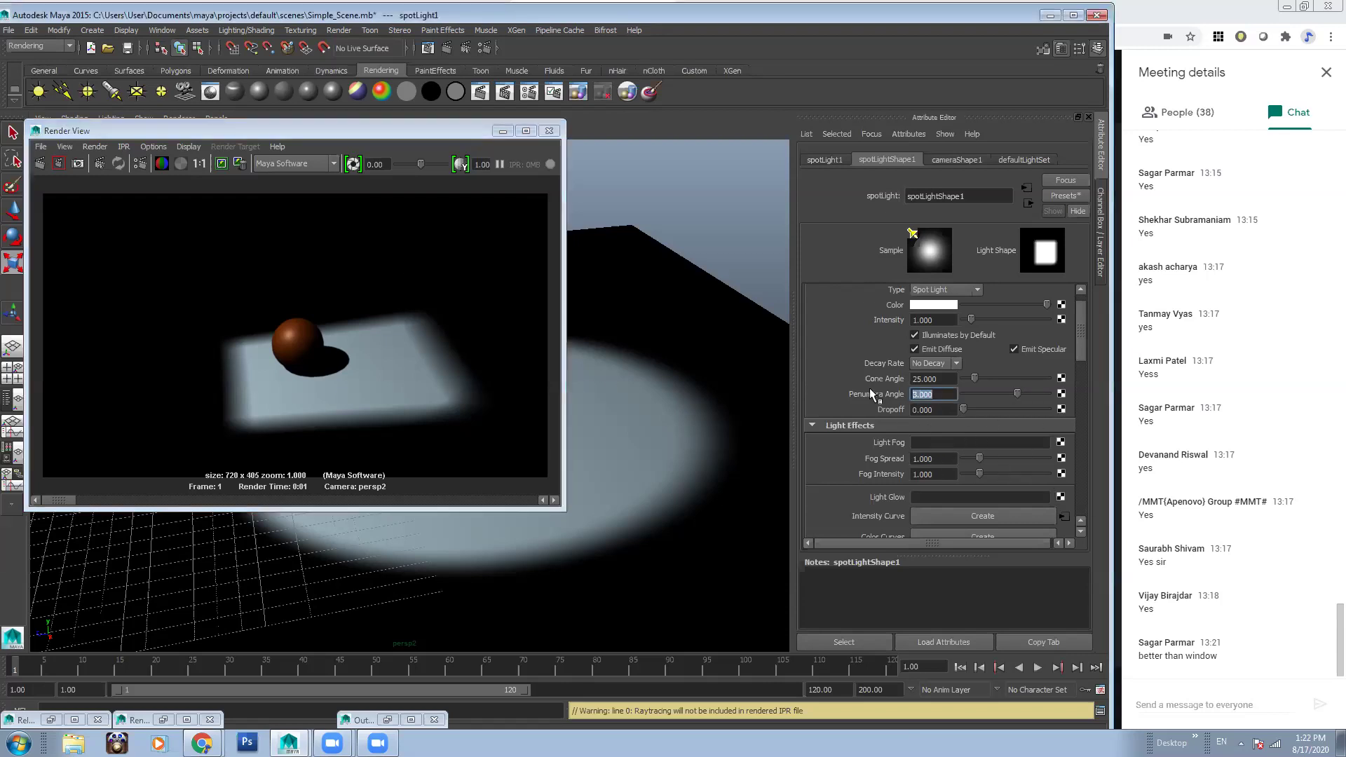
pyautogui.write('1')
pyautogui.press('Return')
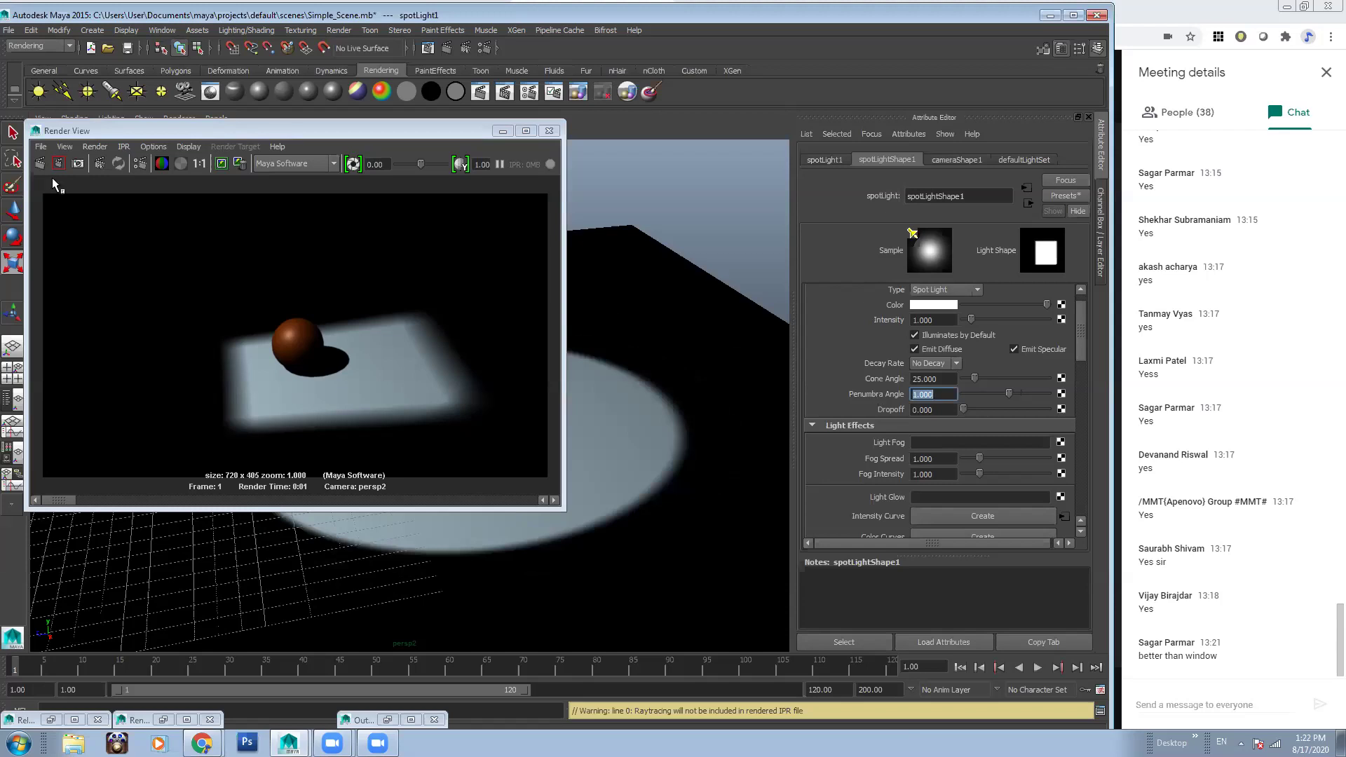
pyautogui.click(39, 162)
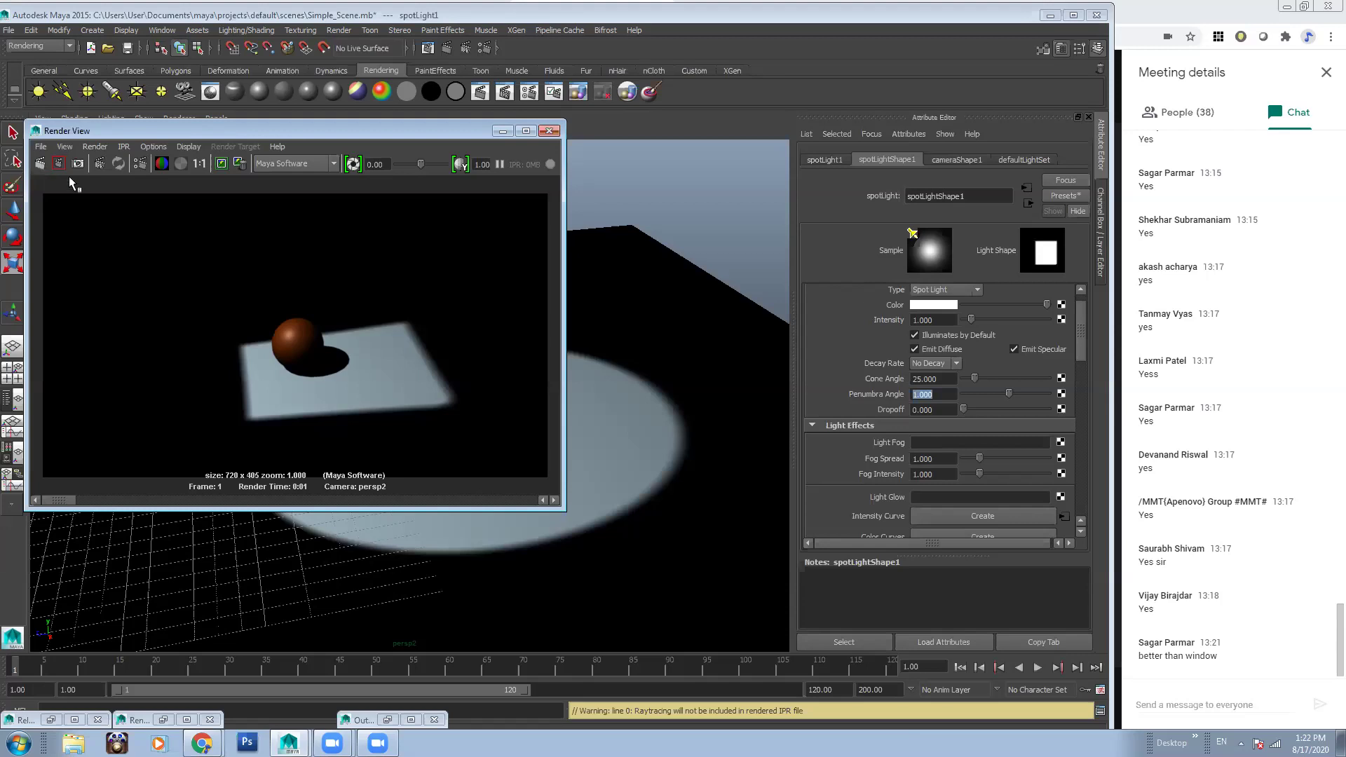
# Disable the spot light's barn doors and minimize the render window to reveal the scene
pyautogui.moveTo(1081, 335); pyautogui.dragTo(1080, 349)
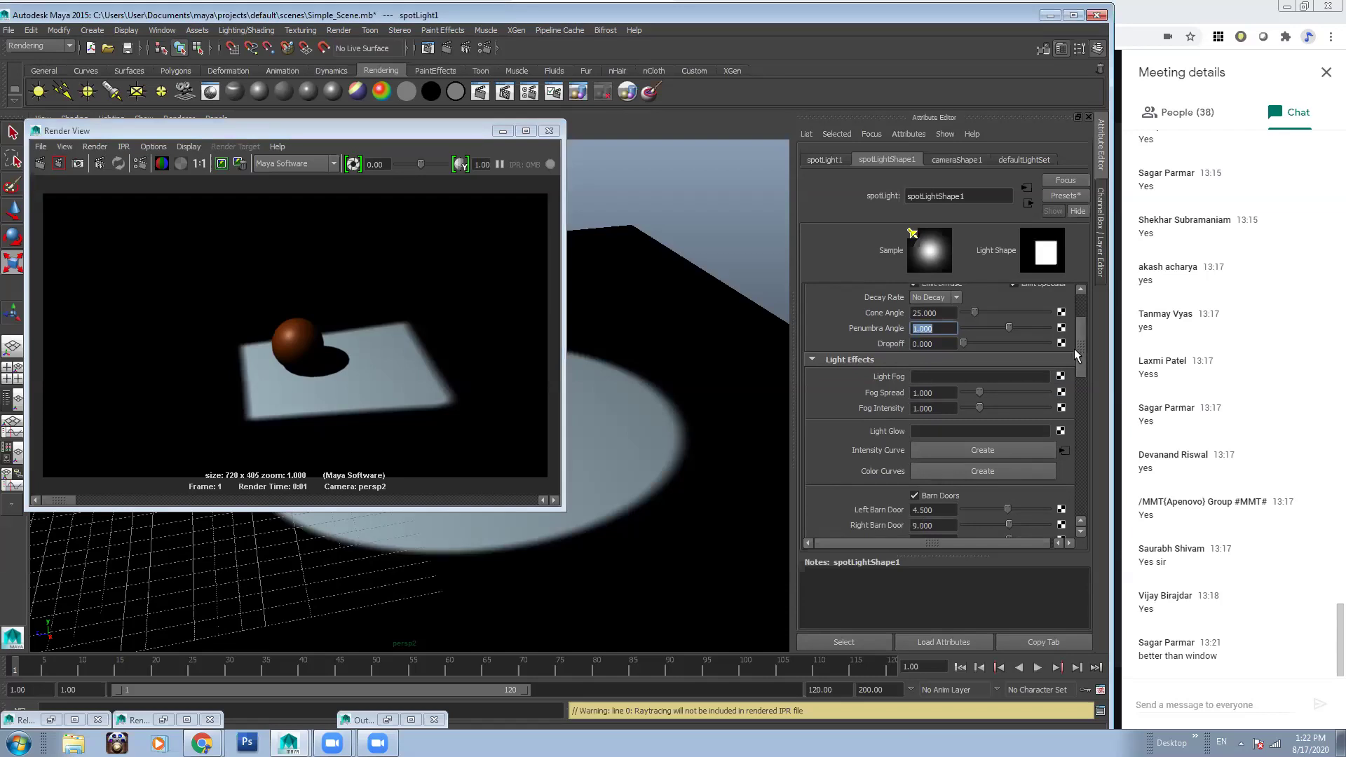
pyautogui.click(955, 496)
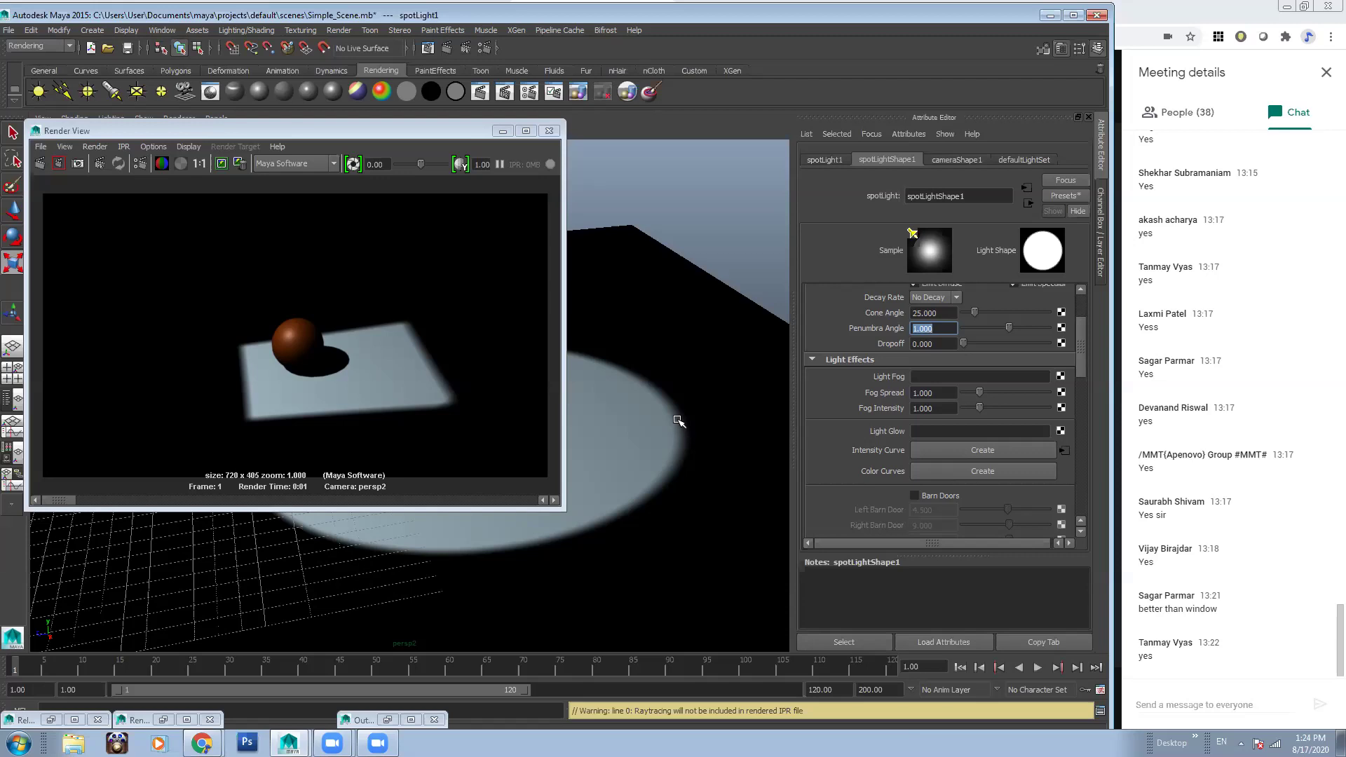
pyautogui.click(498, 133)
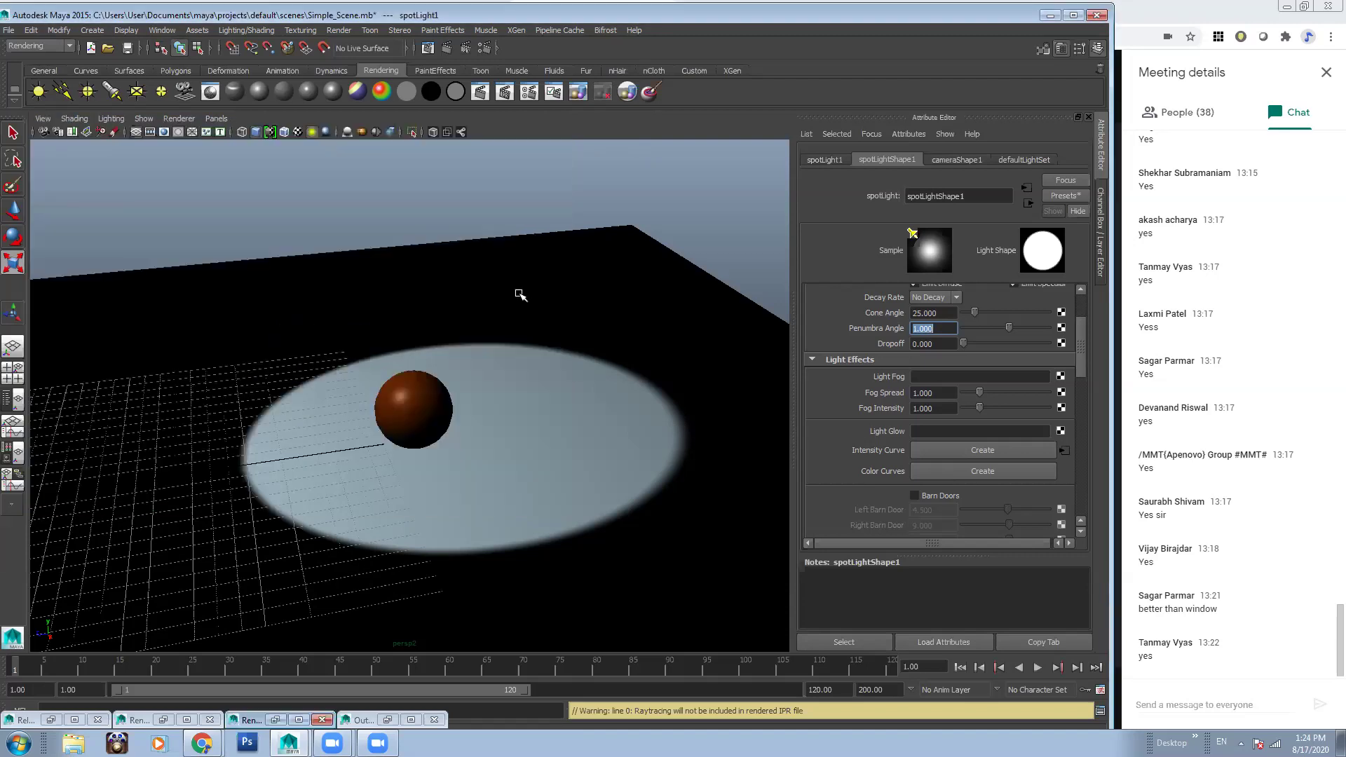
# Scale up the spot light's icon uniformly so its cone is larger in the viewport, and deselect it
pyautogui.keyDown('alt'); pyautogui.moveTo(632, 376); pyautogui.dragTo(194, 221); pyautogui.keyUp('alt')
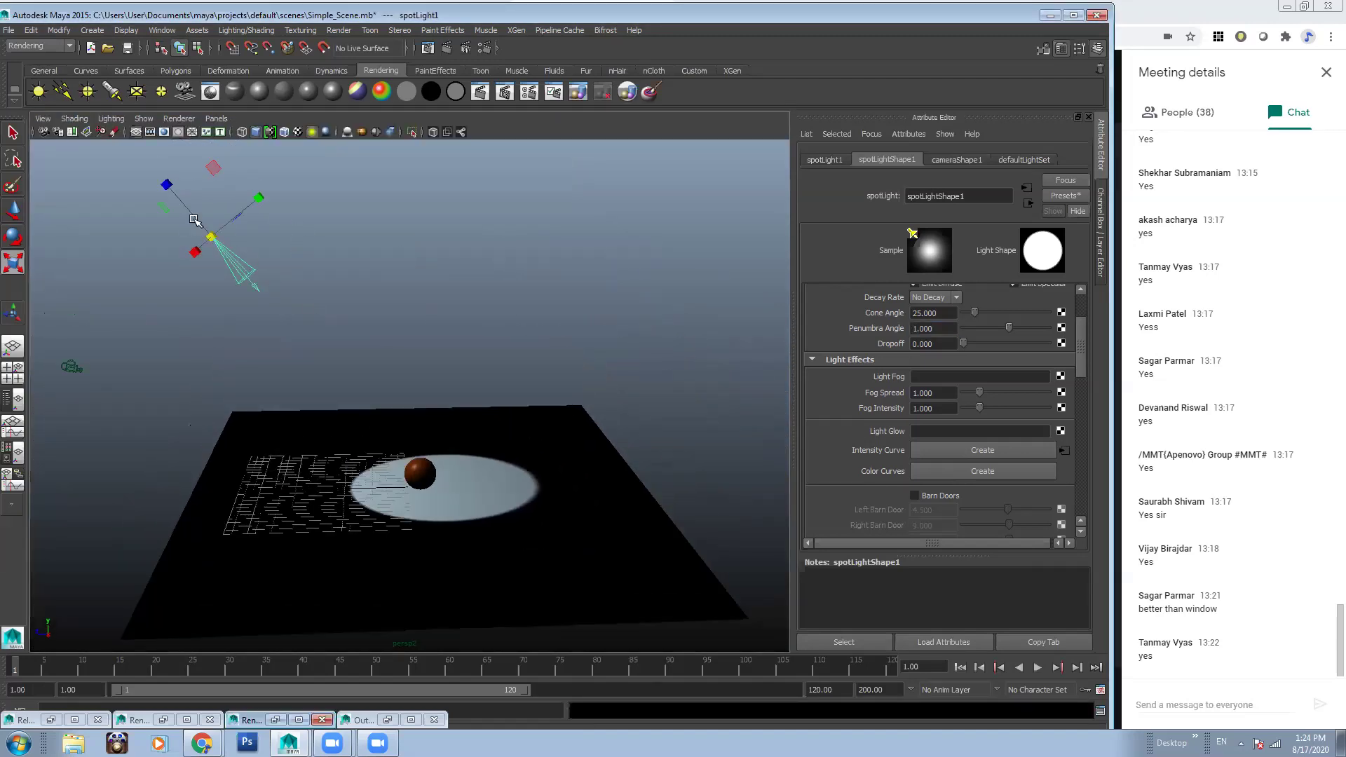
pyautogui.click(167, 184)
pyautogui.moveTo(212, 237); pyautogui.dragTo(393, 265)
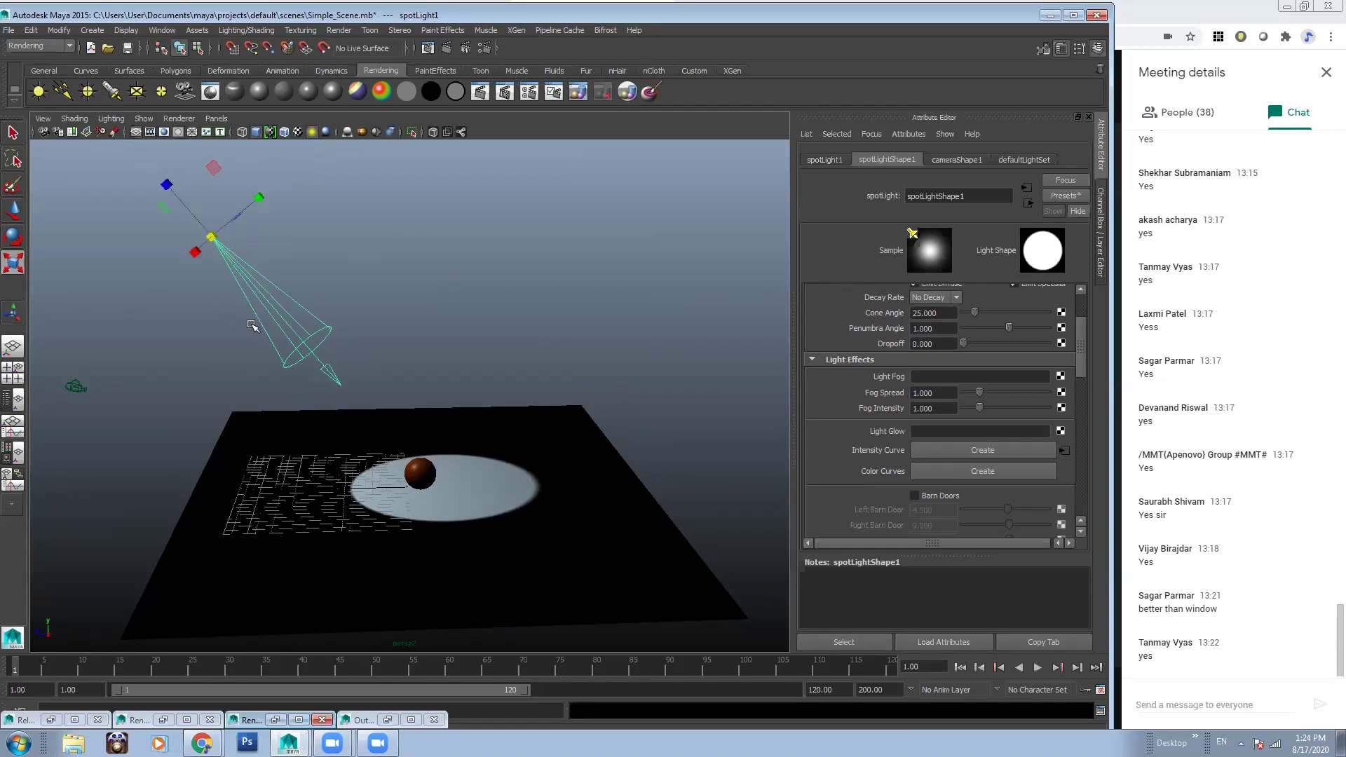
pyautogui.keyDown('alt'); pyautogui.moveTo(253, 326); pyautogui.dragTo(411, 397, button='right'); pyautogui.keyUp('alt')
pyautogui.keyDown('alt'); pyautogui.moveTo(411, 397); pyautogui.dragTo(393, 393); pyautogui.keyUp('alt')
pyautogui.click(304, 304)
pyautogui.keyDown('alt'); pyautogui.moveTo(383, 338); pyautogui.dragTo(362, 329, button='right'); pyautogui.keyUp('alt')
pyautogui.keyDown('alt'); pyautogui.moveTo(363, 330); pyautogui.dragTo(318, 331); pyautogui.keyUp('alt')
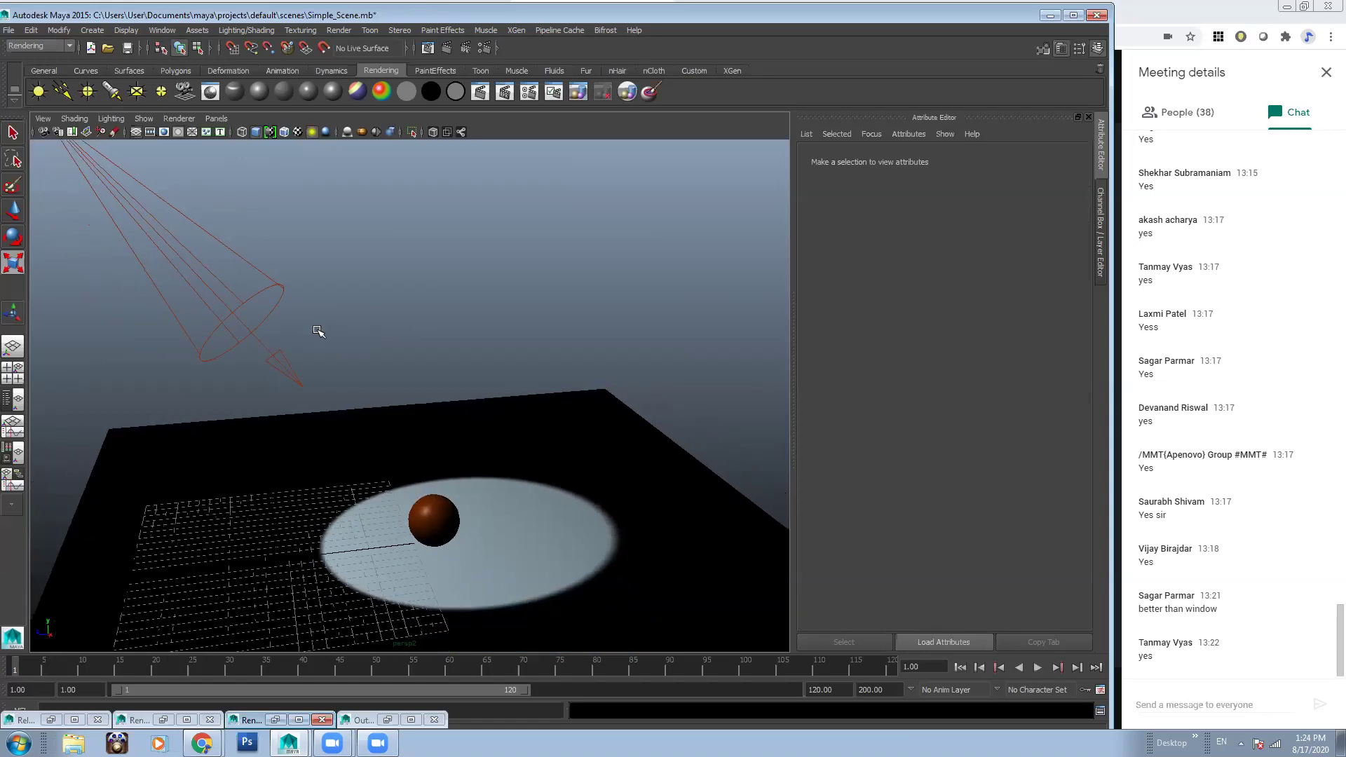
# Reselect the spot light and add a light fog node to its light effects
pyautogui.keyDown('alt'); pyautogui.moveTo(401, 372); pyautogui.dragTo(257, 369, button='right'); pyautogui.keyUp('alt')
pyautogui.moveTo(308, 283); pyautogui.dragTo(261, 307)
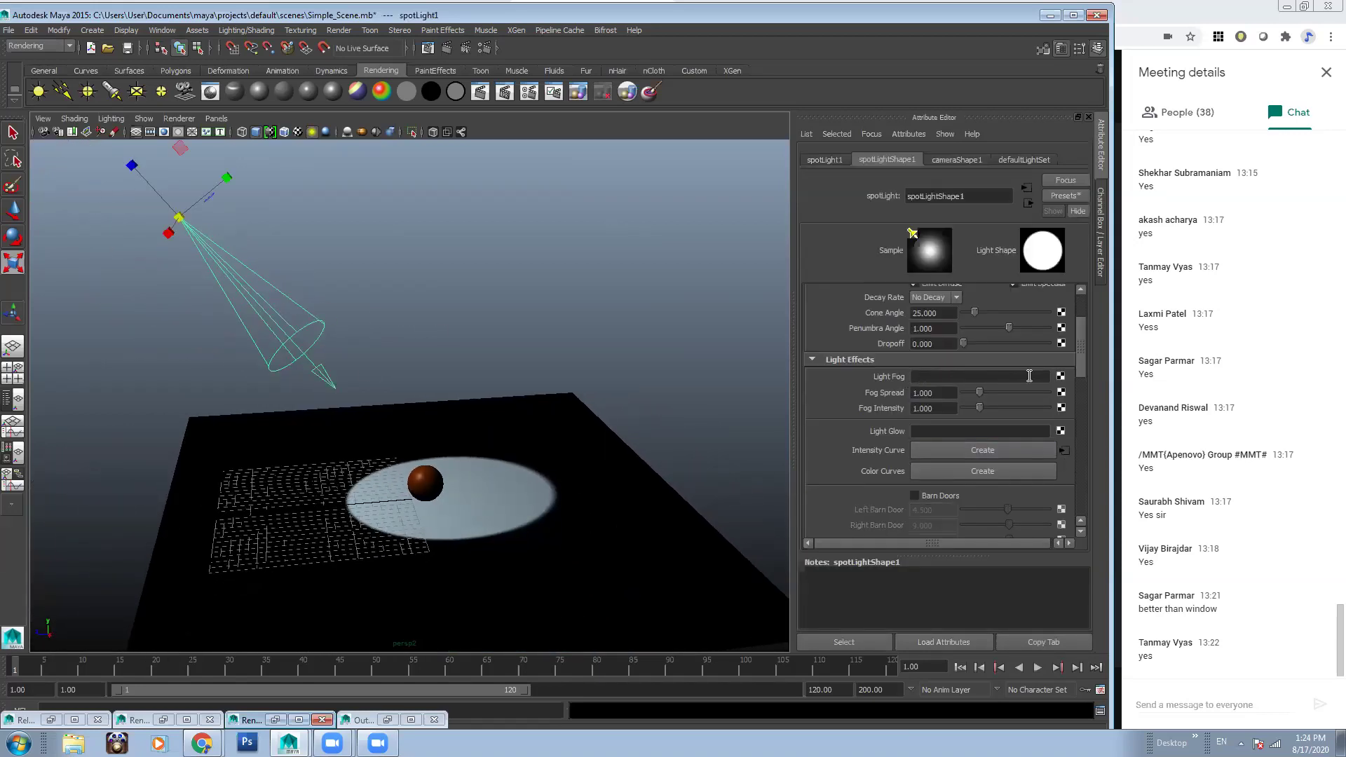
pyautogui.keyDown('alt'); pyautogui.moveTo(480, 353); pyautogui.dragTo(619, 403); pyautogui.keyUp('alt')
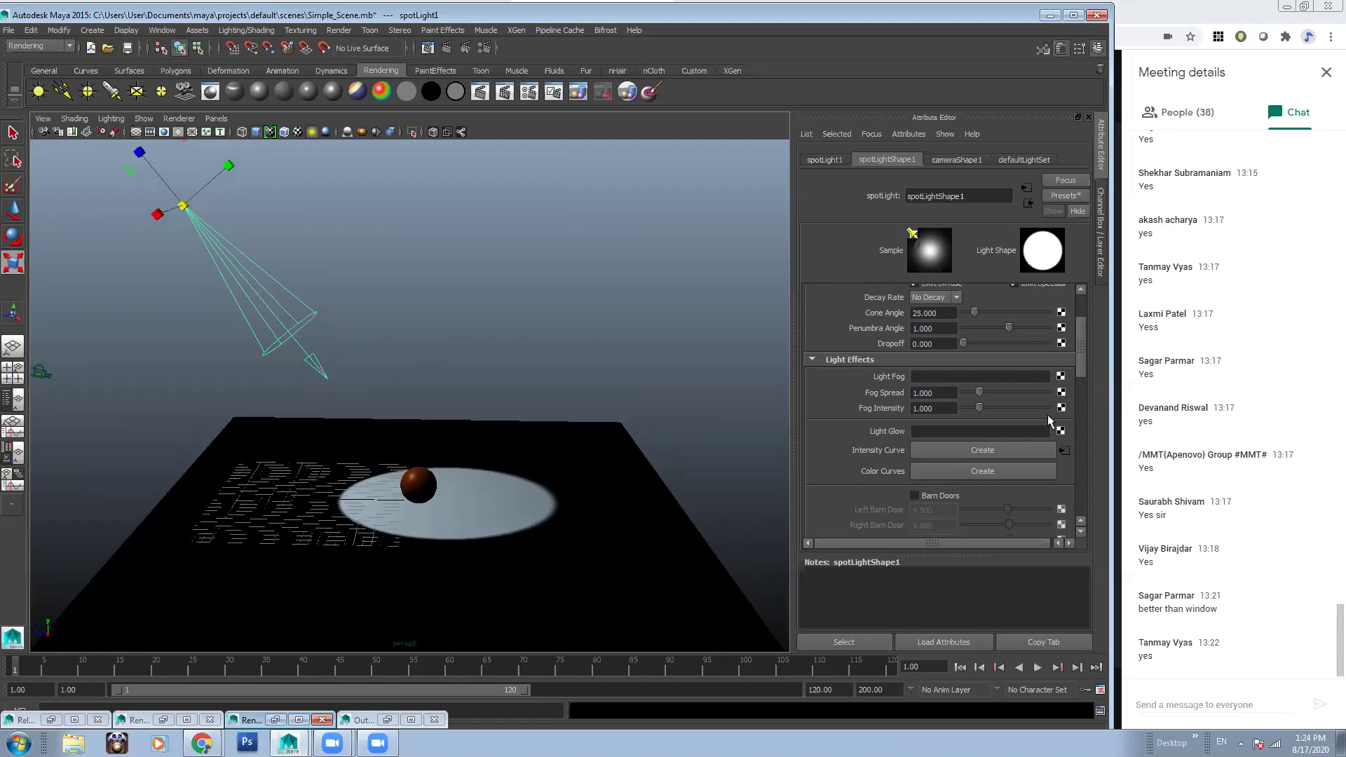
pyautogui.click(1062, 379)
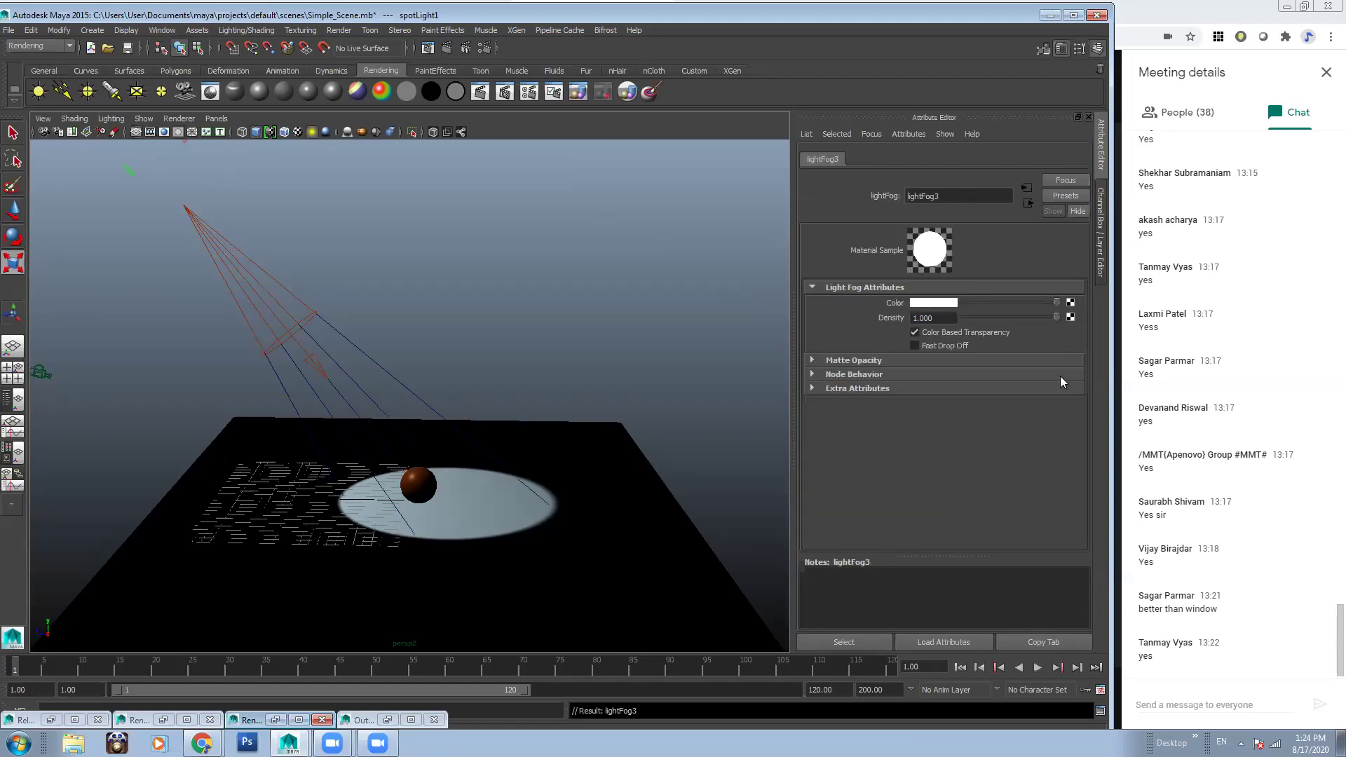
# Move the spot light higher and farther sideways from the sphere, and deselect it
pyautogui.keyDown('alt'); pyautogui.moveTo(400, 366); pyautogui.dragTo(277, 353); pyautogui.keyUp('alt')
pyautogui.moveTo(277, 353)
pyautogui.keyDown('alt'); pyautogui.mouseDown(button='right')
pyautogui.moveTo(535, 393)
pyautogui.moveTo(280, 354)
pyautogui.mouseUp(button='right'); pyautogui.keyUp('alt')
pyautogui.click(285, 296)
pyautogui.press('w')
pyautogui.moveTo(277, 210); pyautogui.dragTo(274, 119)
pyautogui.moveTo(210, 189); pyautogui.dragTo(163, 189)
pyautogui.click(310, 358)
pyautogui.keyDown('alt'); pyautogui.moveTo(418, 347); pyautogui.dragTo(454, 419); pyautogui.keyUp('alt')
pyautogui.scroll(-1, 411, 393)
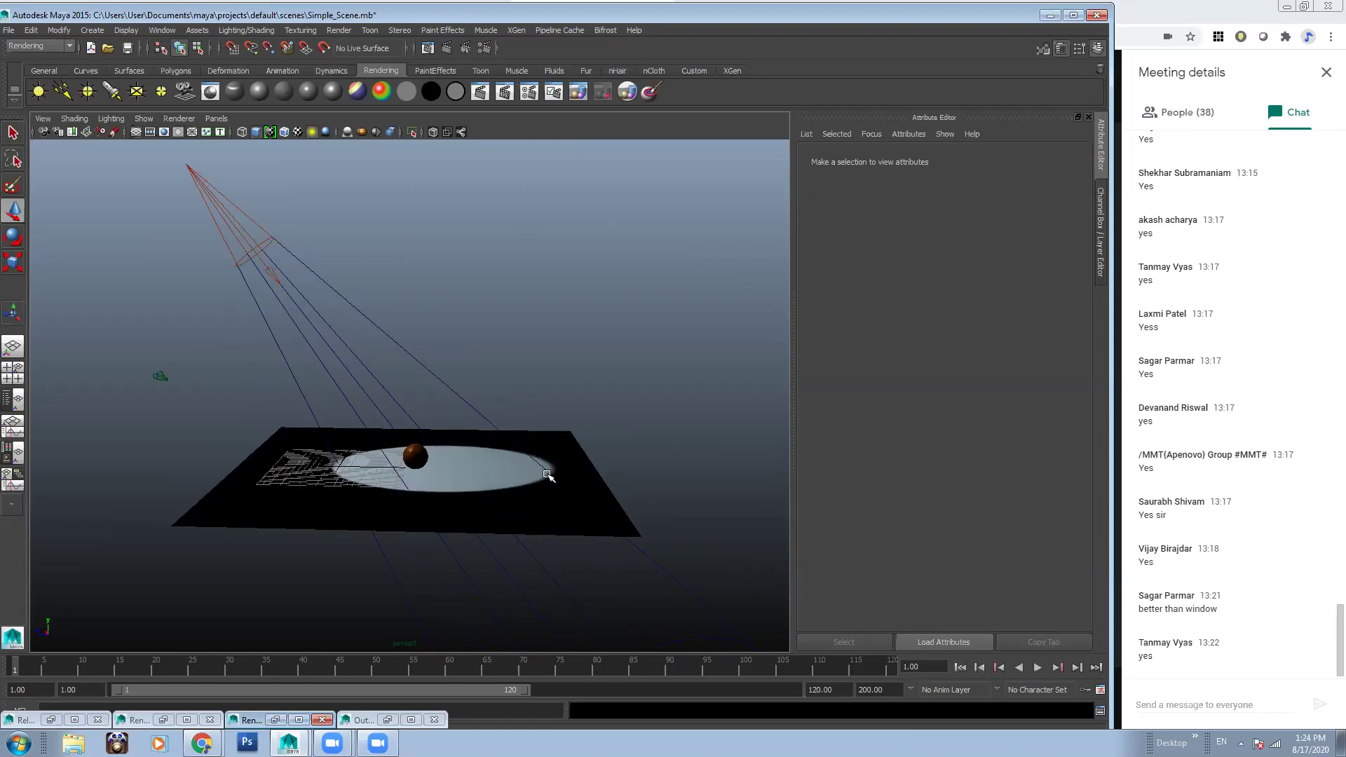
# Hide the large ground plane beneath the sphere
pyautogui.keyDown('alt'); pyautogui.moveTo(559, 485); pyautogui.dragTo(457, 340); pyautogui.keyUp('alt')
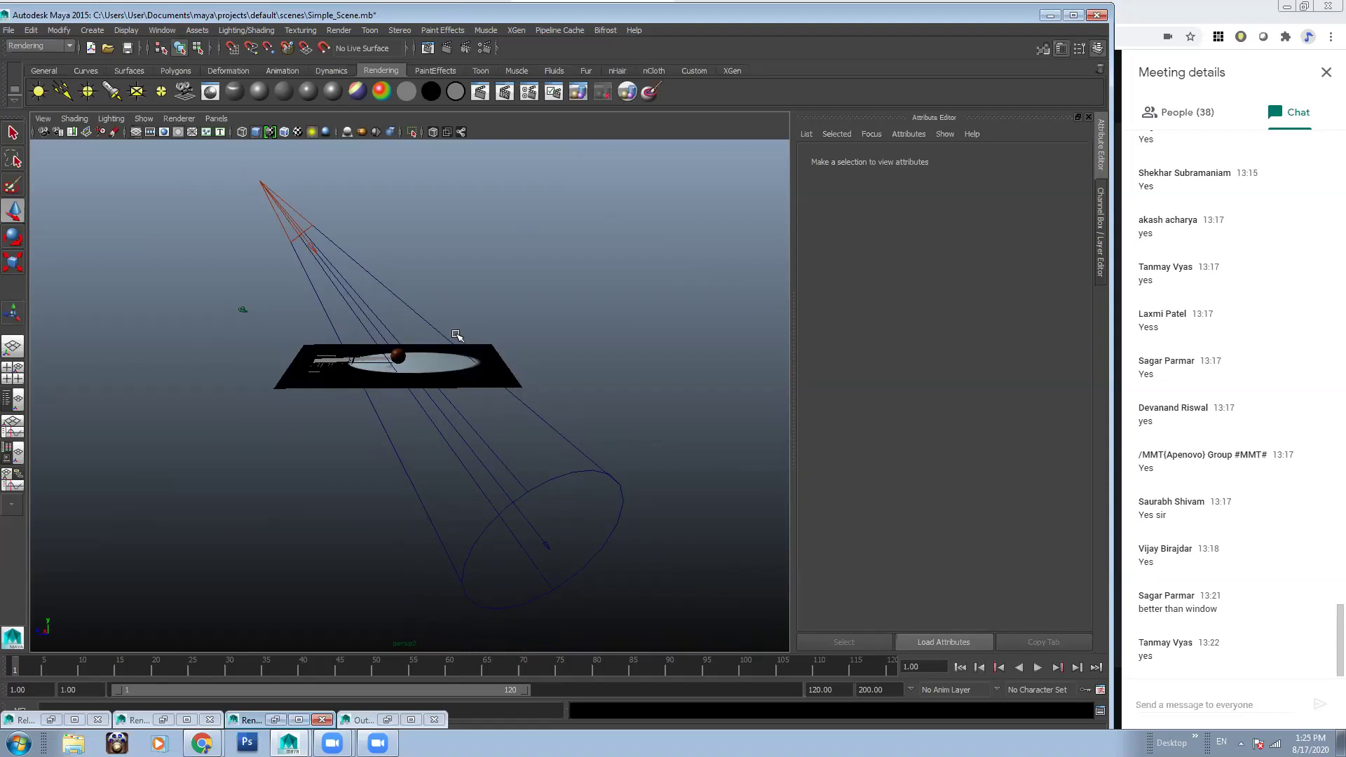
pyautogui.click(465, 372)
pyautogui.click(534, 366)
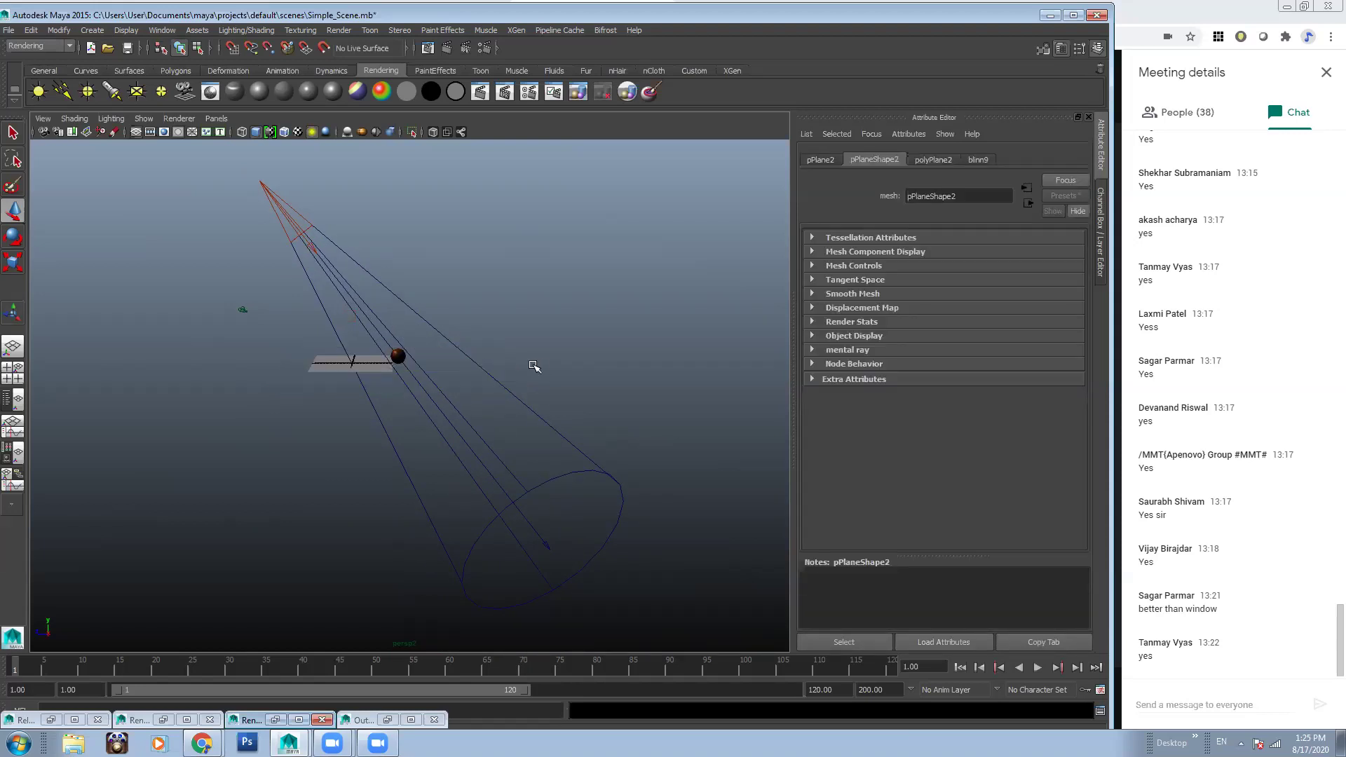
# Scale up the sphere inside the light's fog cone and deselect it
pyautogui.click(397, 356)
pyautogui.moveTo(427, 362); pyautogui.dragTo(514, 313)
pyautogui.click(421, 307)
# Reselect the spot light and render the view with the fog cone passing over the sphere
pyautogui.keyDown('alt'); pyautogui.moveTo(287, 204); pyautogui.dragTo(365, 232); pyautogui.keyUp('alt')
pyautogui.moveTo(373, 210); pyautogui.dragTo(304, 277)
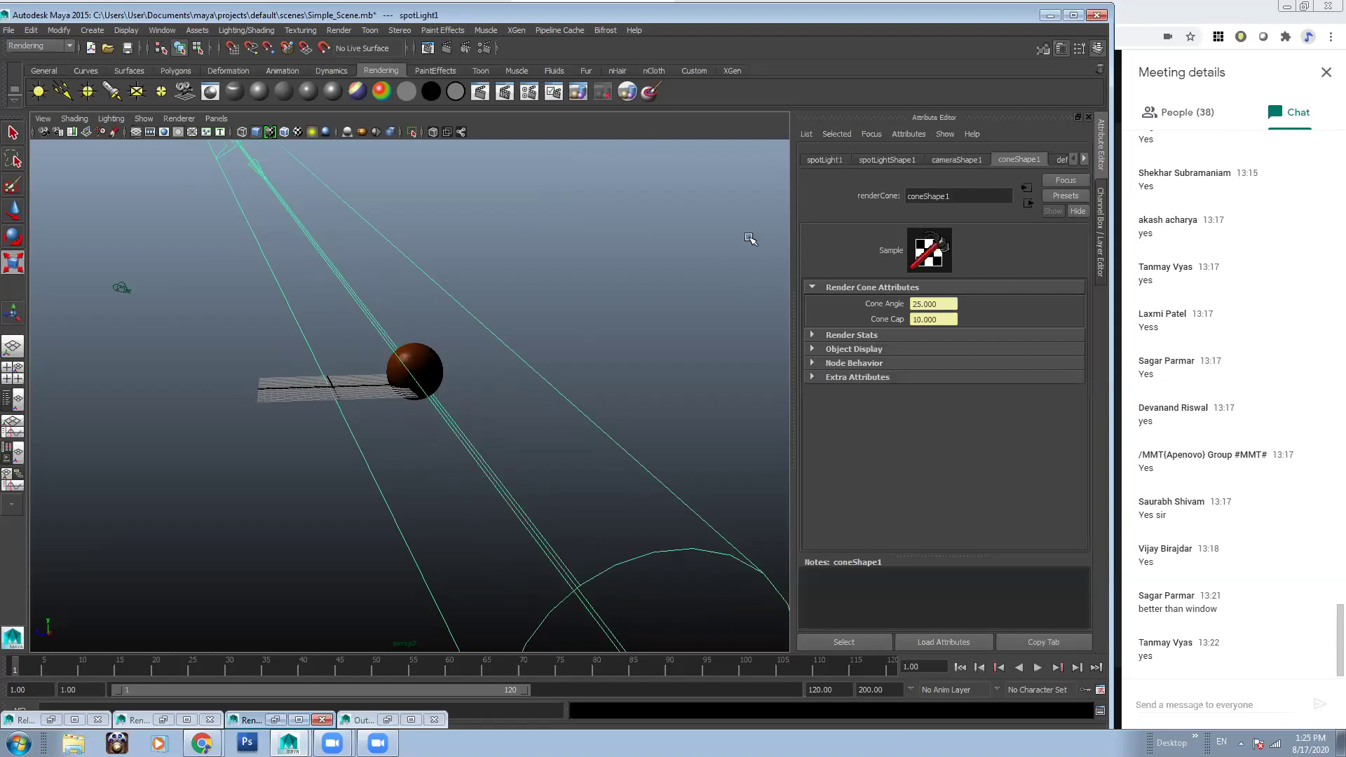
pyautogui.click(400, 279)
pyautogui.moveTo(399, 279)
pyautogui.keyDown('alt'); pyautogui.mouseDown()
pyautogui.moveTo(414, 297)
pyautogui.moveTo(410, 284)
pyautogui.mouseUp(); pyautogui.keyUp('alt')
pyautogui.scroll(-2, 413, 297)
pyautogui.moveTo(302, 203); pyautogui.dragTo(246, 259)
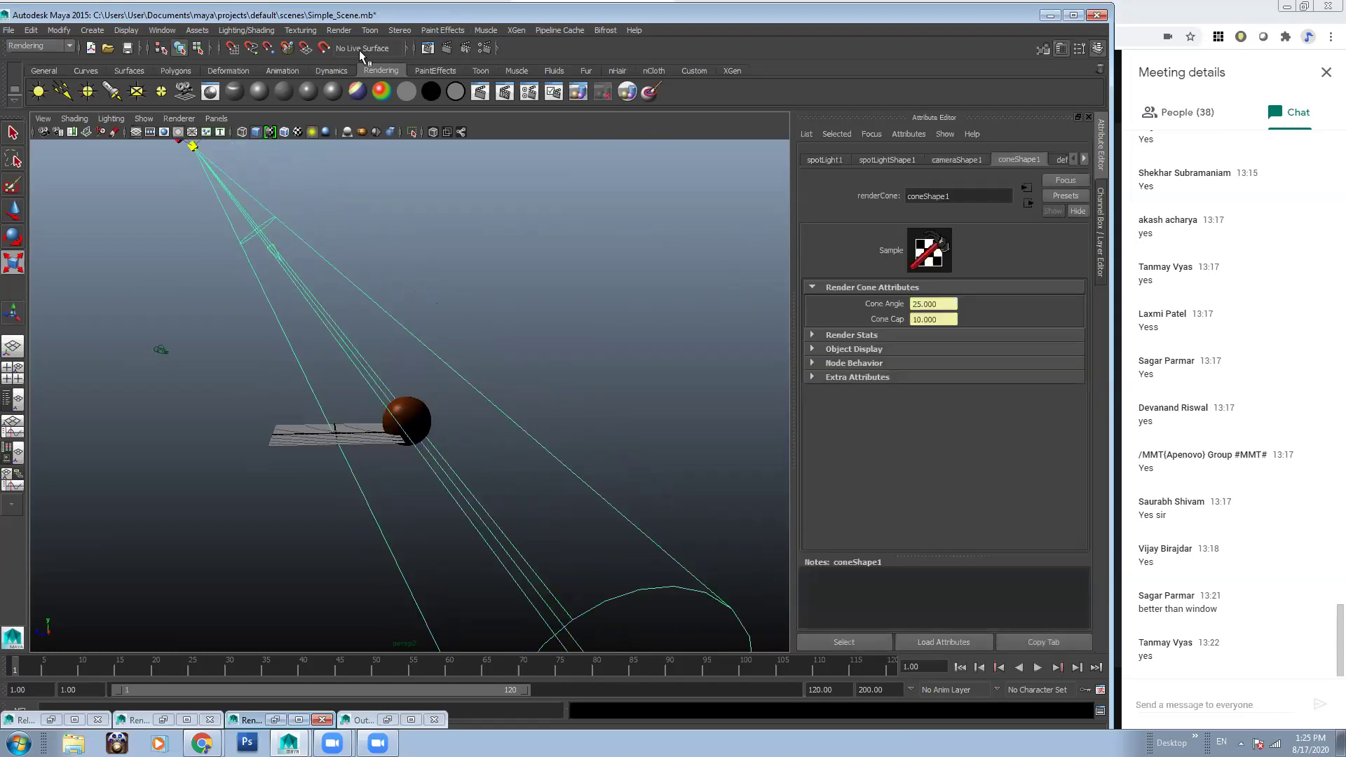
pyautogui.click(424, 48)
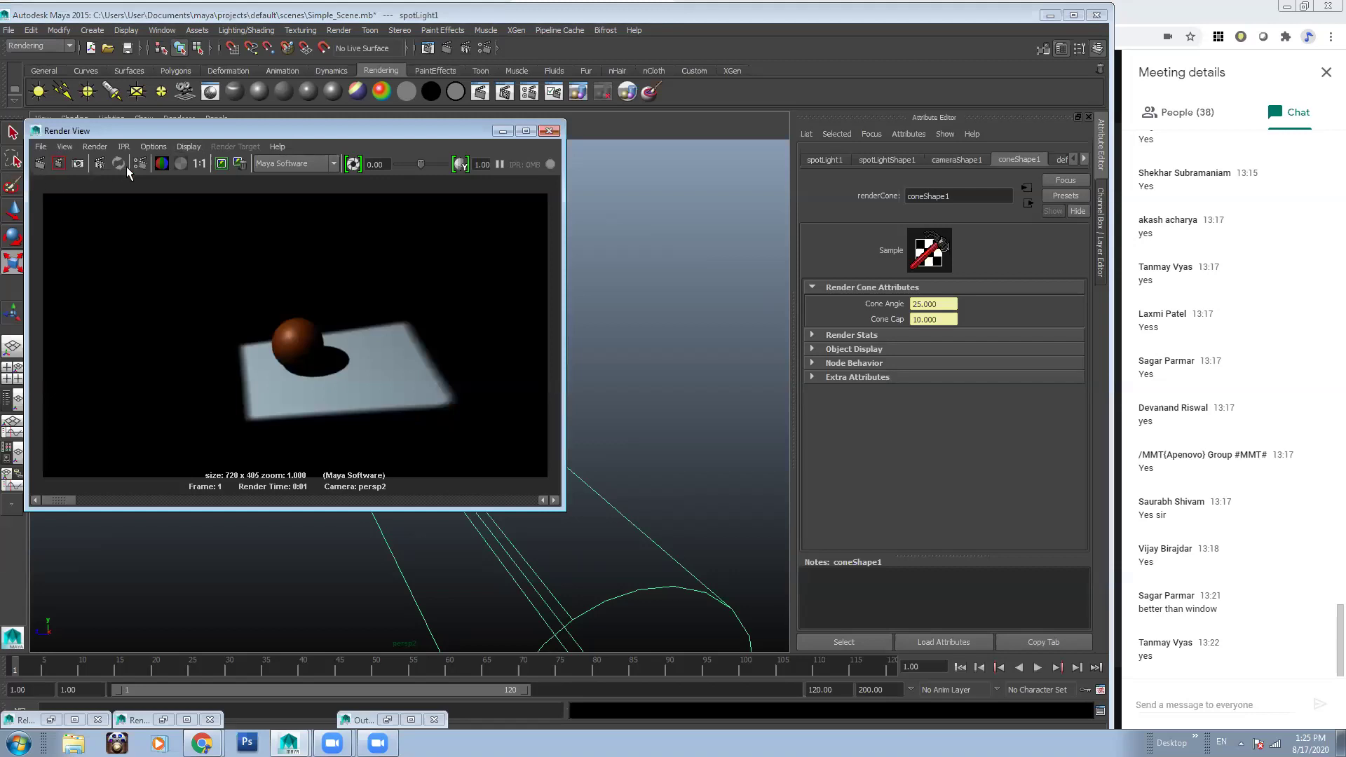
pyautogui.click(40, 162)
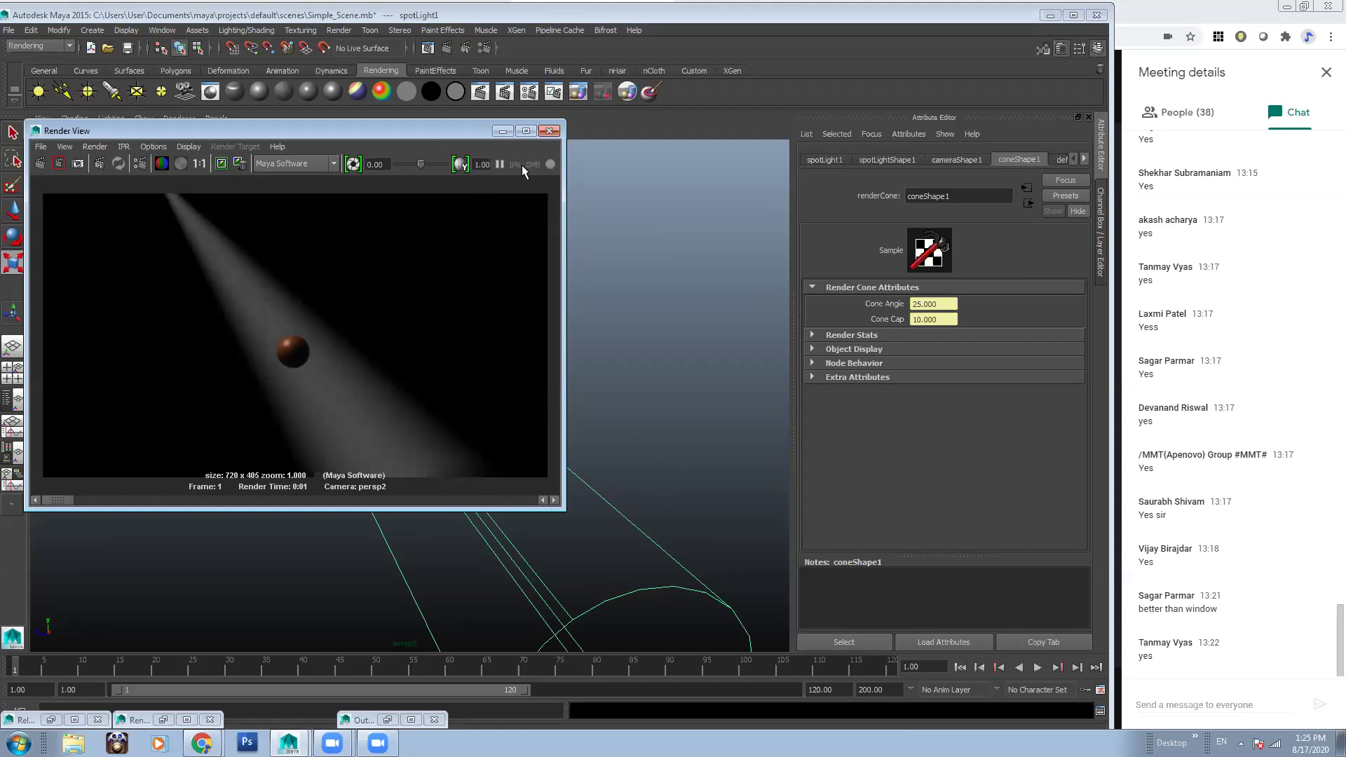
# Put the render window away, reselect the spot light from a slightly different angle and render the fog again
pyautogui.click(550, 131)
pyautogui.moveTo(438, 427)
pyautogui.keyDown('alt'); pyautogui.mouseDown()
pyautogui.moveTo(472, 451)
pyautogui.moveTo(381, 434)
pyautogui.moveTo(432, 424)
pyautogui.mouseUp(); pyautogui.keyUp('alt')
pyautogui.click(422, 291)
pyautogui.keyDown('alt'); pyautogui.moveTo(422, 293); pyautogui.dragTo(382, 299); pyautogui.keyUp('alt')
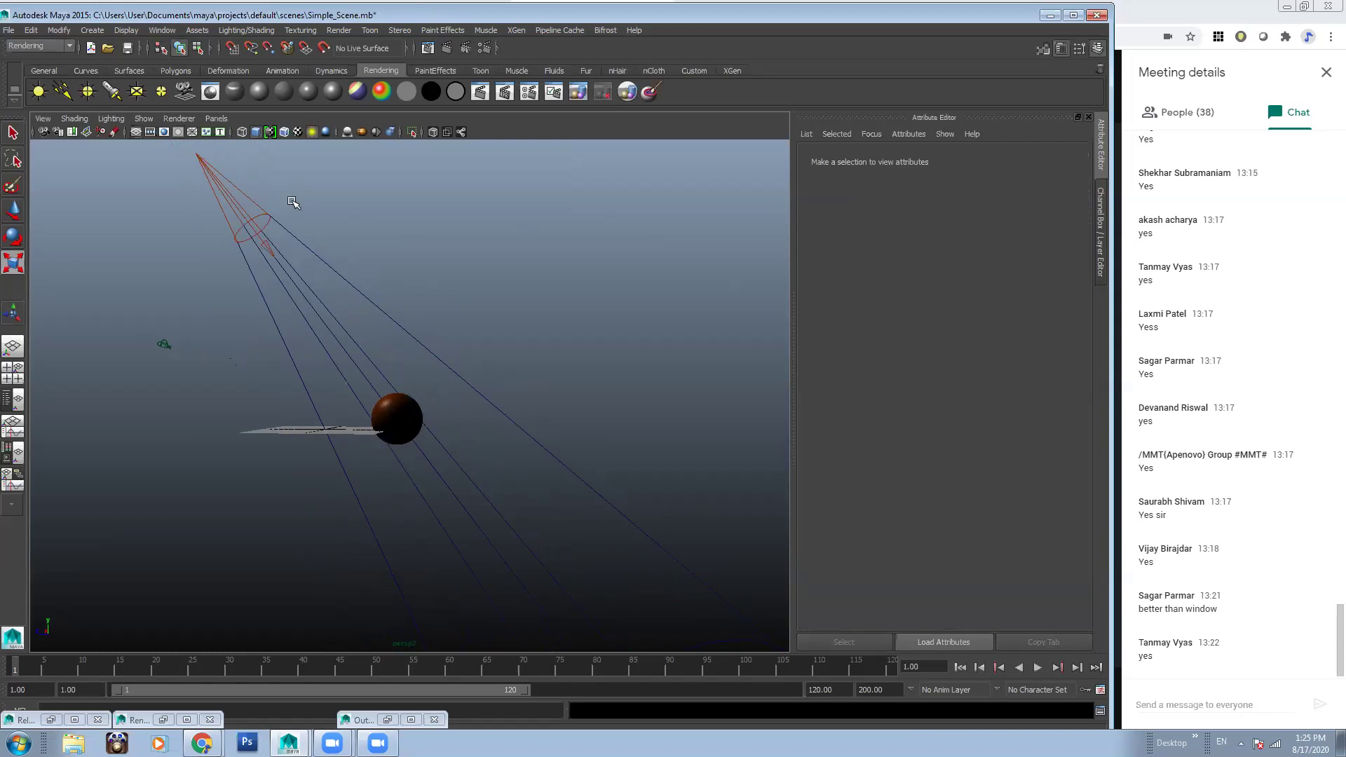
pyautogui.moveTo(189, 196); pyautogui.dragTo(318, 301)
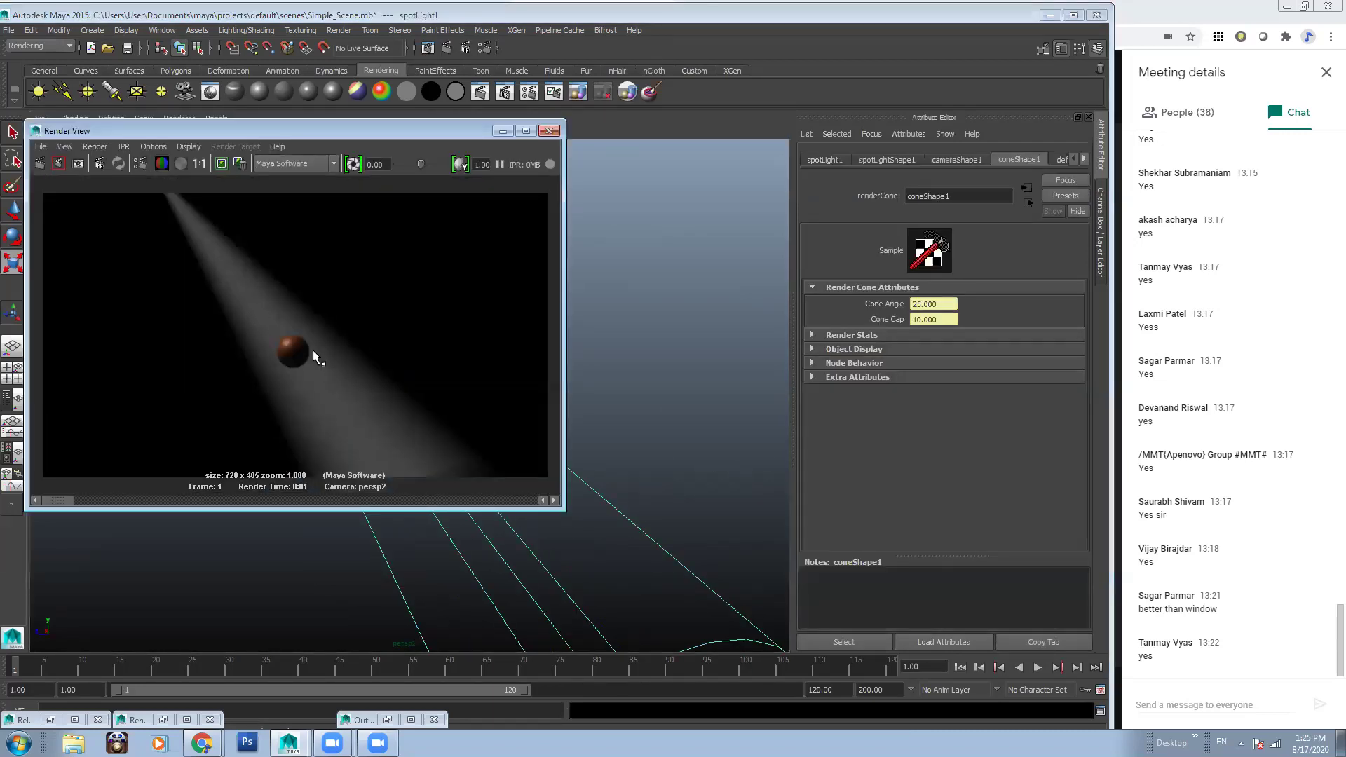
# Turn on the camera's resolution gate, frame the whole fog cone inside it and render the frame
pyautogui.click(502, 131)
pyautogui.keyDown('alt'); pyautogui.moveTo(562, 315); pyautogui.dragTo(533, 267, button='middle'); pyautogui.keyUp('alt')
pyautogui.keyDown('alt'); pyautogui.moveTo(534, 267); pyautogui.dragTo(425, 251); pyautogui.keyUp('alt')
pyautogui.click(43, 125)
pyautogui.moveTo(90, 304)
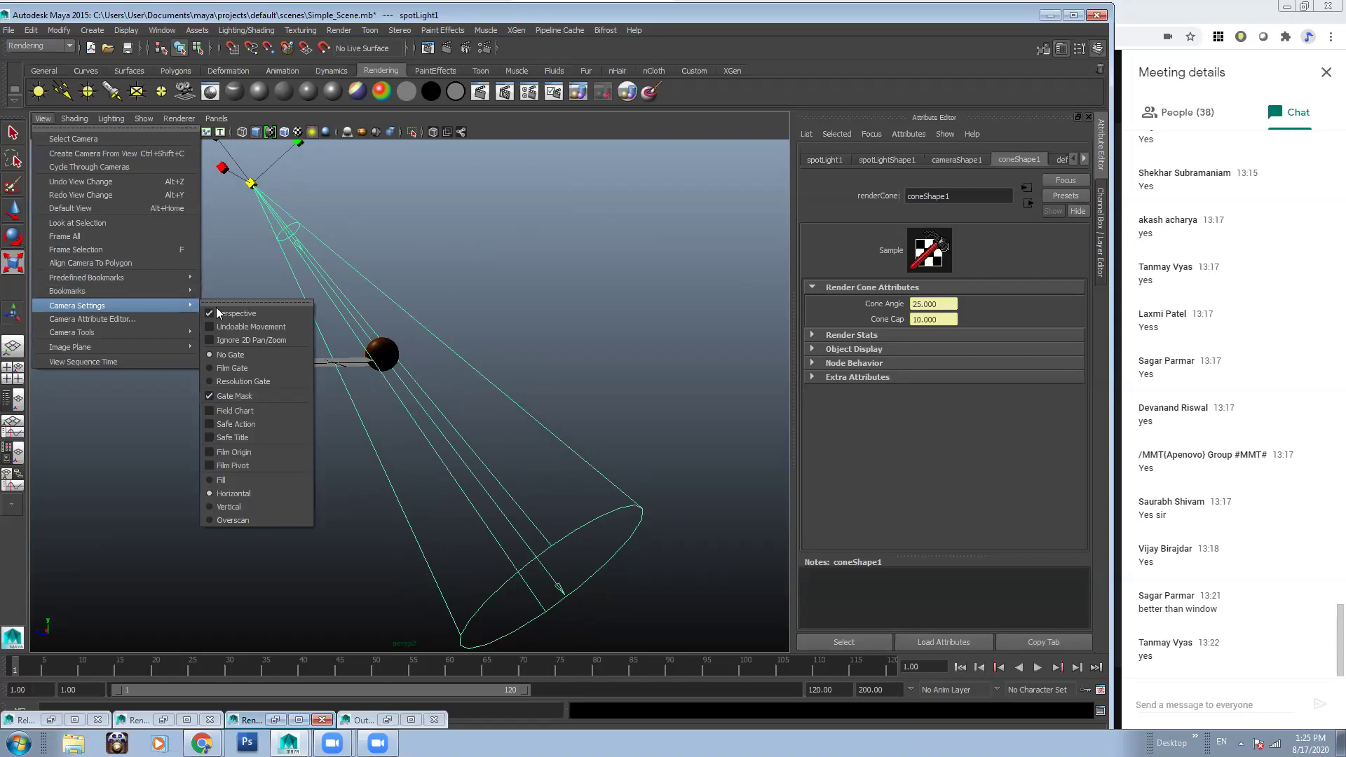
pyautogui.click(241, 378)
pyautogui.keyDown('alt'); pyautogui.moveTo(355, 386); pyautogui.dragTo(362, 385); pyautogui.keyUp('alt')
pyautogui.keyDown('alt'); pyautogui.moveTo(446, 413); pyautogui.dragTo(403, 400, button='right'); pyautogui.keyUp('alt')
pyautogui.keyDown('alt'); pyautogui.moveTo(404, 399); pyautogui.dragTo(419, 401); pyautogui.keyUp('alt')
pyautogui.click(447, 48)
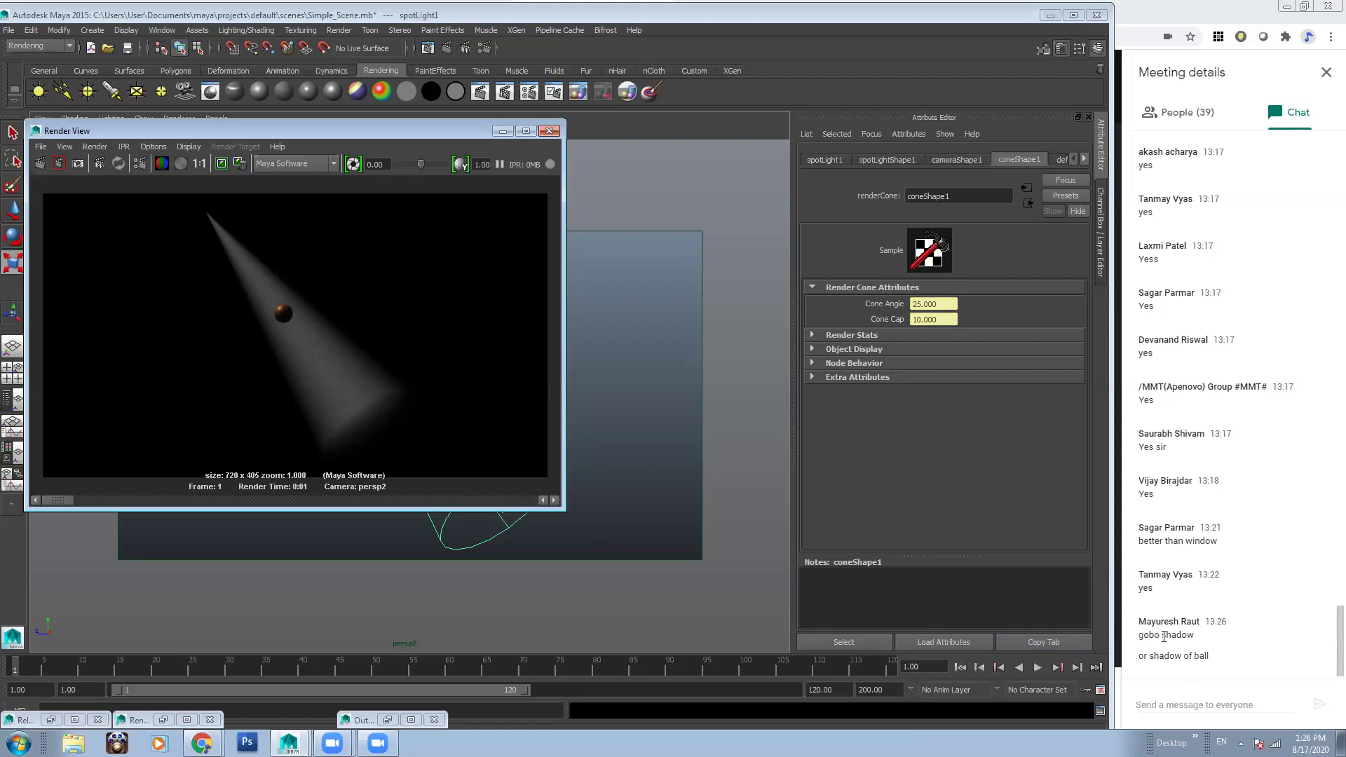
# Examine the rendered fog beam up close and mark a rectangular region around its narrow source end
pyautogui.scroll(2, 290, 372)
pyautogui.moveTo(286, 342)
pyautogui.keyDown('alt'); pyautogui.mouseDown(button='middle')
pyautogui.moveTo(306, 386)
pyautogui.moveTo(265, 337)
pyautogui.mouseUp(button='middle'); pyautogui.keyUp('alt')
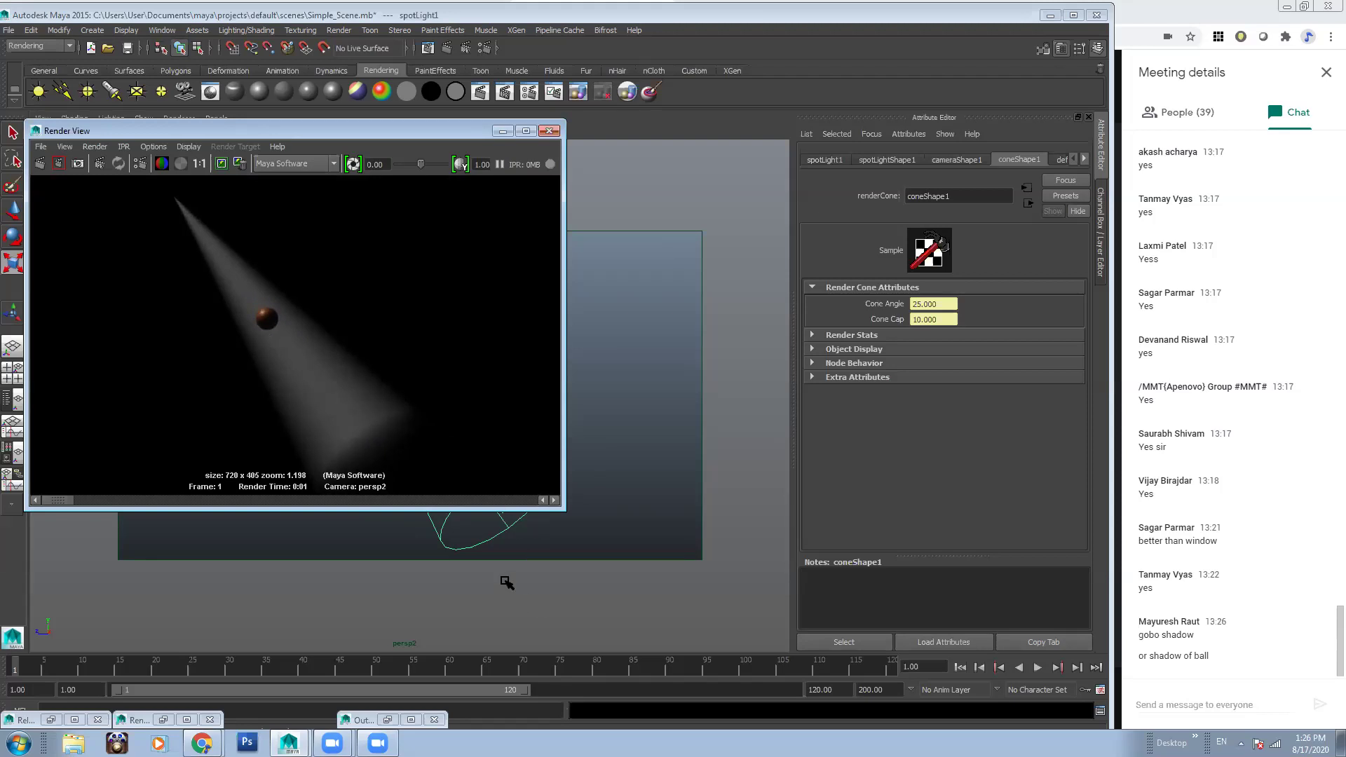
pyautogui.keyDown('alt'); pyautogui.moveTo(211, 293); pyautogui.dragTo(226, 304, button='middle'); pyautogui.keyUp('alt')
pyautogui.scroll(2, 174, 269)
pyautogui.keyDown('alt'); pyautogui.moveTo(183, 259); pyautogui.dragTo(236, 353, button='middle'); pyautogui.keyUp('alt')
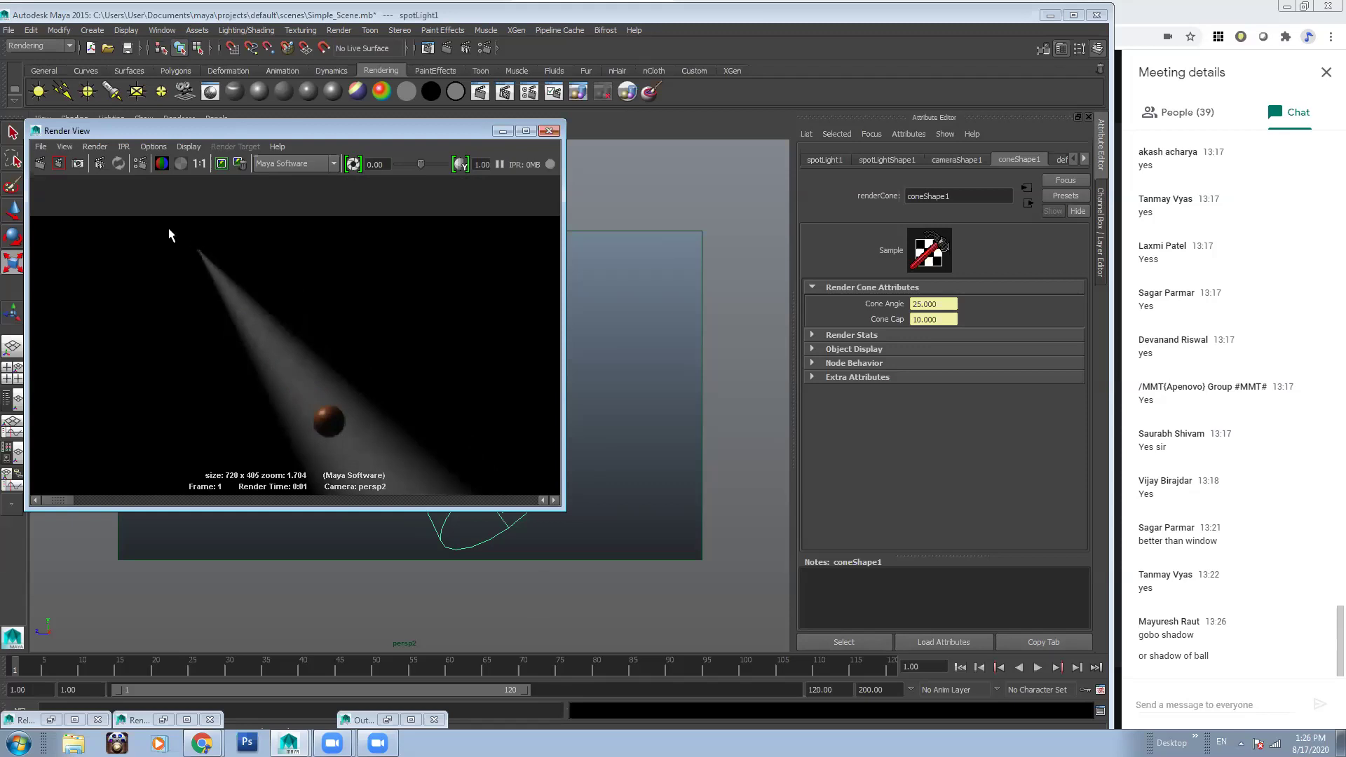
pyautogui.keyDown('alt'); pyautogui.moveTo(292, 309); pyautogui.dragTo(309, 330, button='middle'); pyautogui.keyUp('alt')
pyautogui.scroll(3, 310, 330)
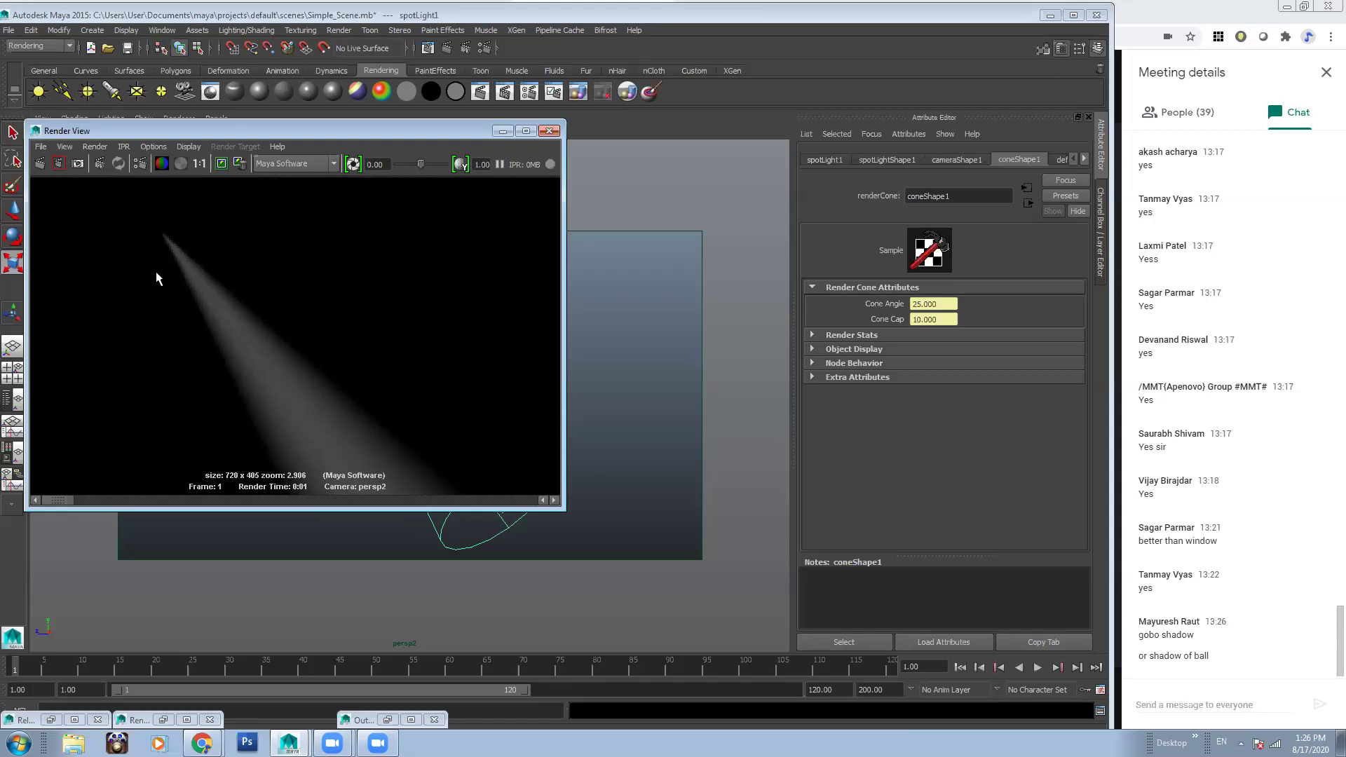
pyautogui.moveTo(111, 206); pyautogui.dragTo(204, 272)
pyautogui.moveTo(137, 219); pyautogui.dragTo(266, 272)
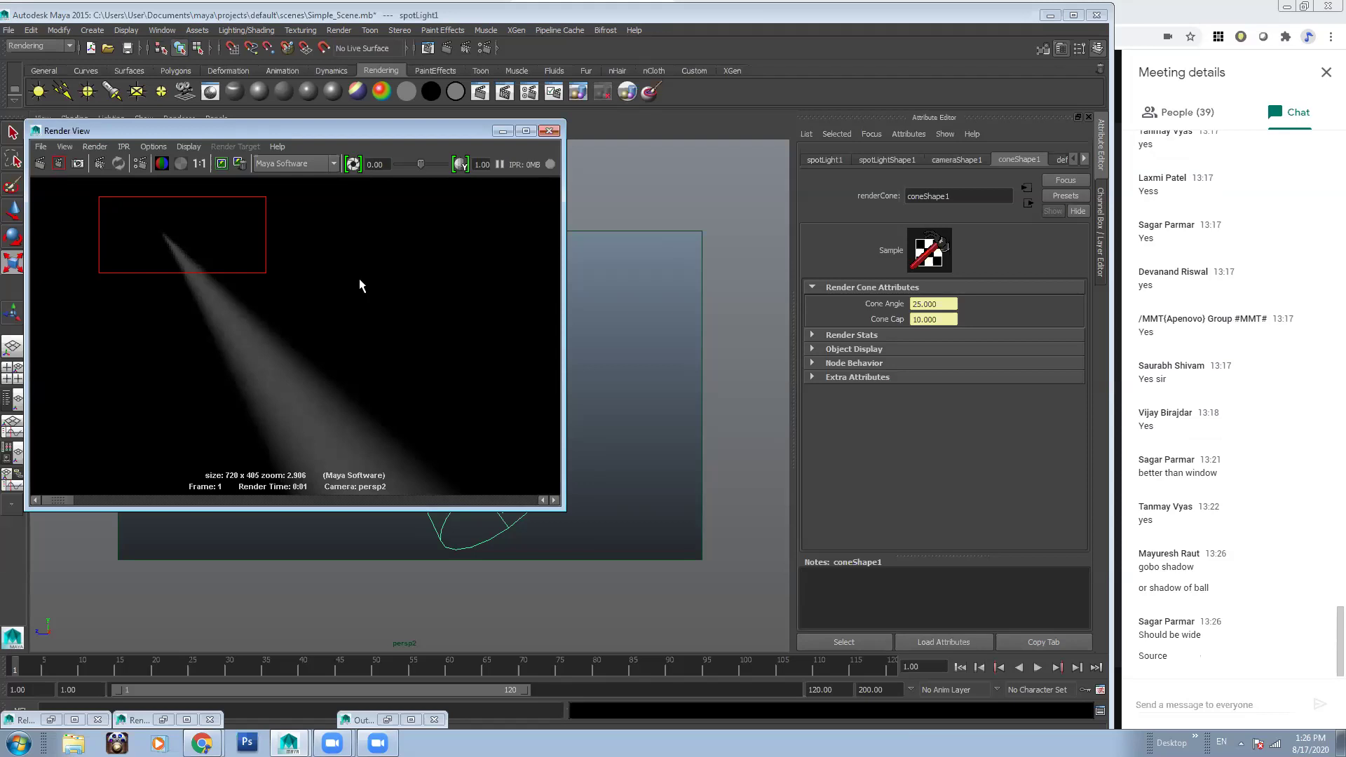
# Compare the beam's pointed source with the fog around and behind the sphere in the render
pyautogui.keyDown('alt'); pyautogui.moveTo(360, 280); pyautogui.dragTo(251, 295, button='right'); pyautogui.keyUp('alt')
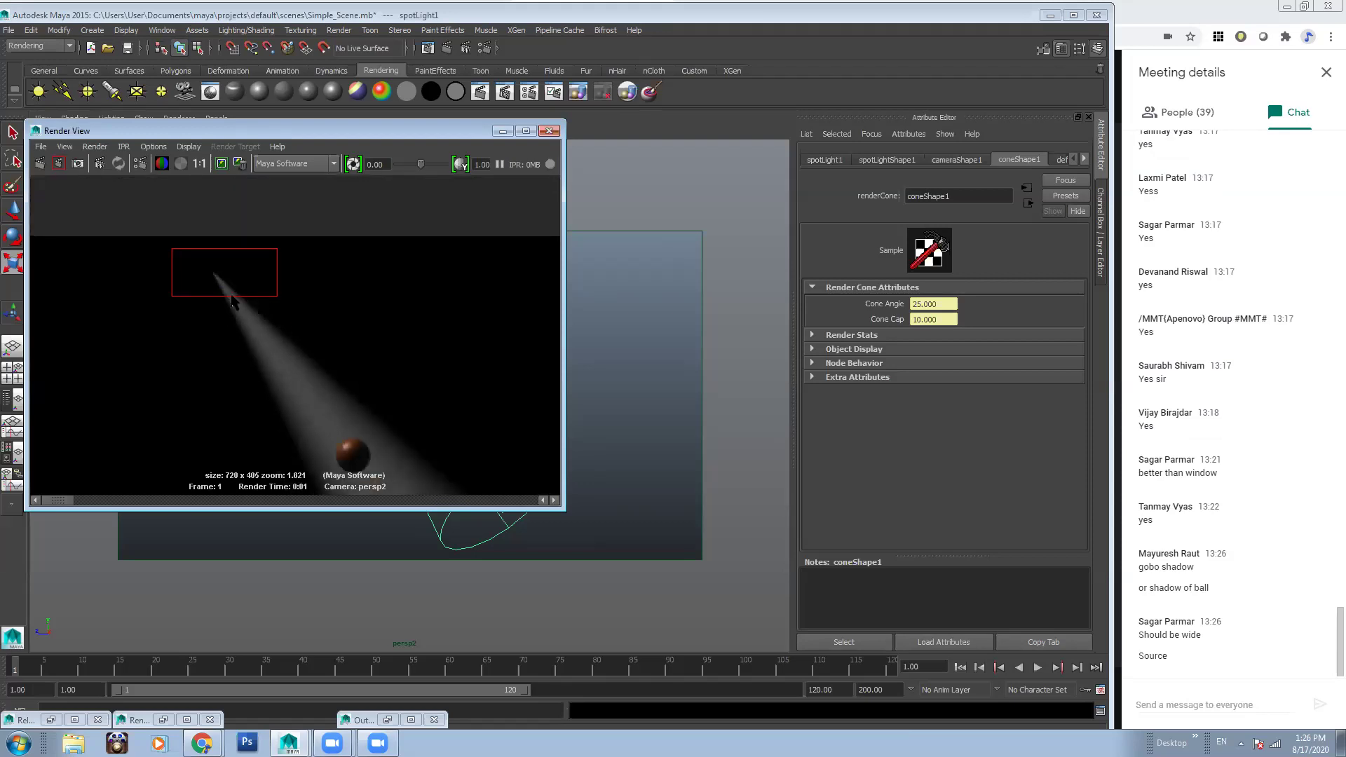
pyautogui.scroll(1, 203, 266)
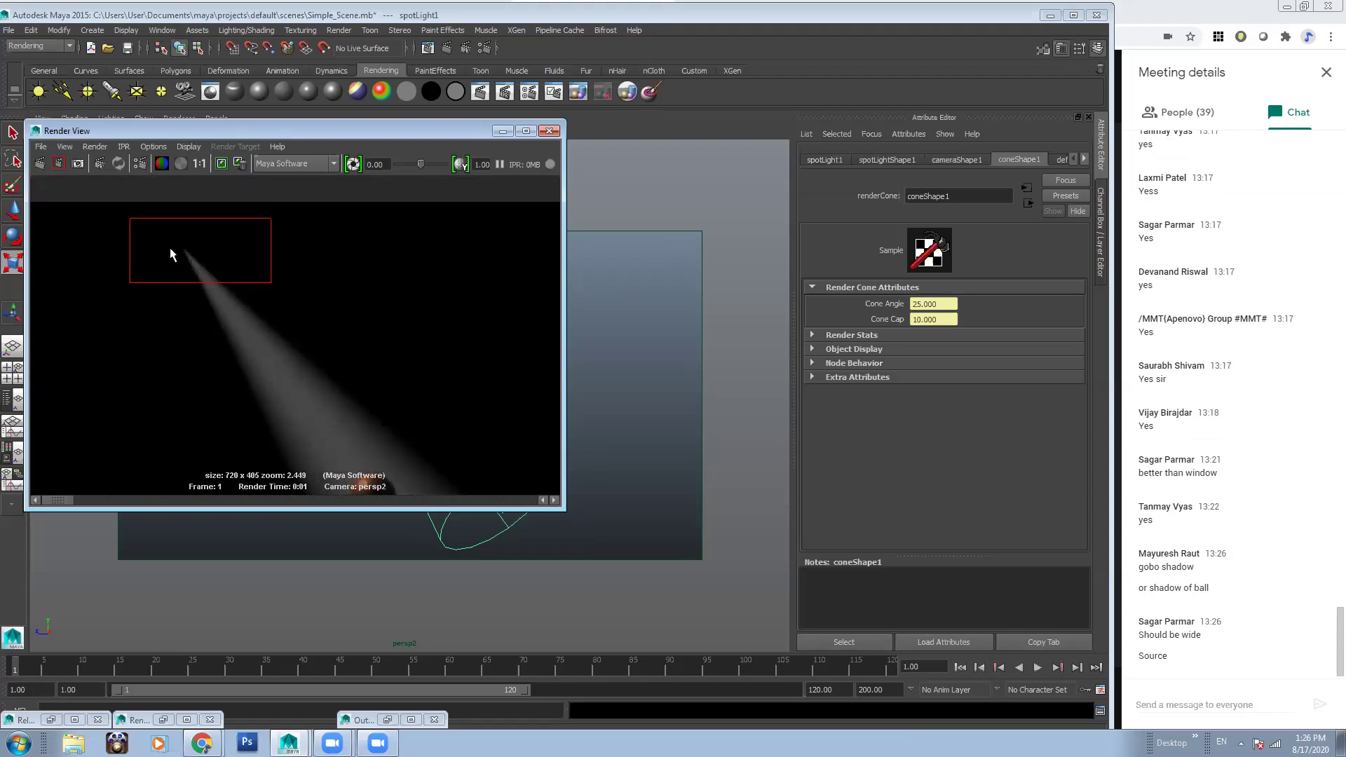
pyautogui.keyDown('alt'); pyautogui.moveTo(168, 247); pyautogui.dragTo(183, 268, button='middle'); pyautogui.keyUp('alt')
pyautogui.keyDown('alt'); pyautogui.moveTo(341, 318); pyautogui.dragTo(246, 232, button='middle'); pyautogui.keyUp('alt')
pyautogui.scroll(-2, 247, 336)
pyautogui.keyDown('alt'); pyautogui.moveTo(246, 345); pyautogui.dragTo(209, 282, button='middle'); pyautogui.keyUp('alt')
pyautogui.scroll(3, 384, 402)
pyautogui.moveTo(313, 359)
pyautogui.keyDown('alt'); pyautogui.mouseDown(button='middle')
pyautogui.moveTo(369, 247)
pyautogui.moveTo(309, 261)
pyautogui.moveTo(339, 309)
pyautogui.moveTo(338, 356)
pyautogui.mouseUp(button='middle'); pyautogui.keyUp('alt')
pyautogui.keyDown('alt'); pyautogui.moveTo(341, 336); pyautogui.dragTo(134, 314, button='right'); pyautogui.keyUp('alt')
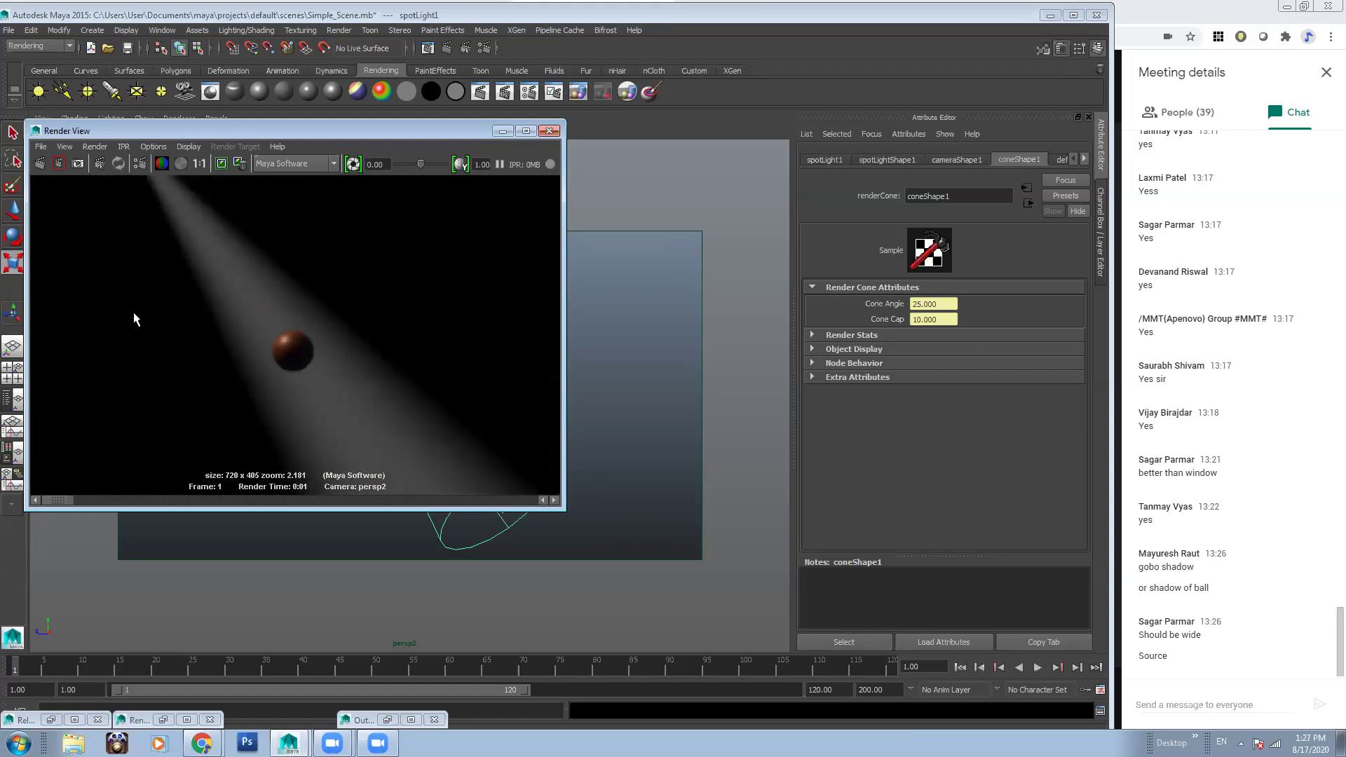
pyautogui.keyDown('alt'); pyautogui.moveTo(202, 294); pyautogui.dragTo(312, 293, button='right'); pyautogui.keyUp('alt')
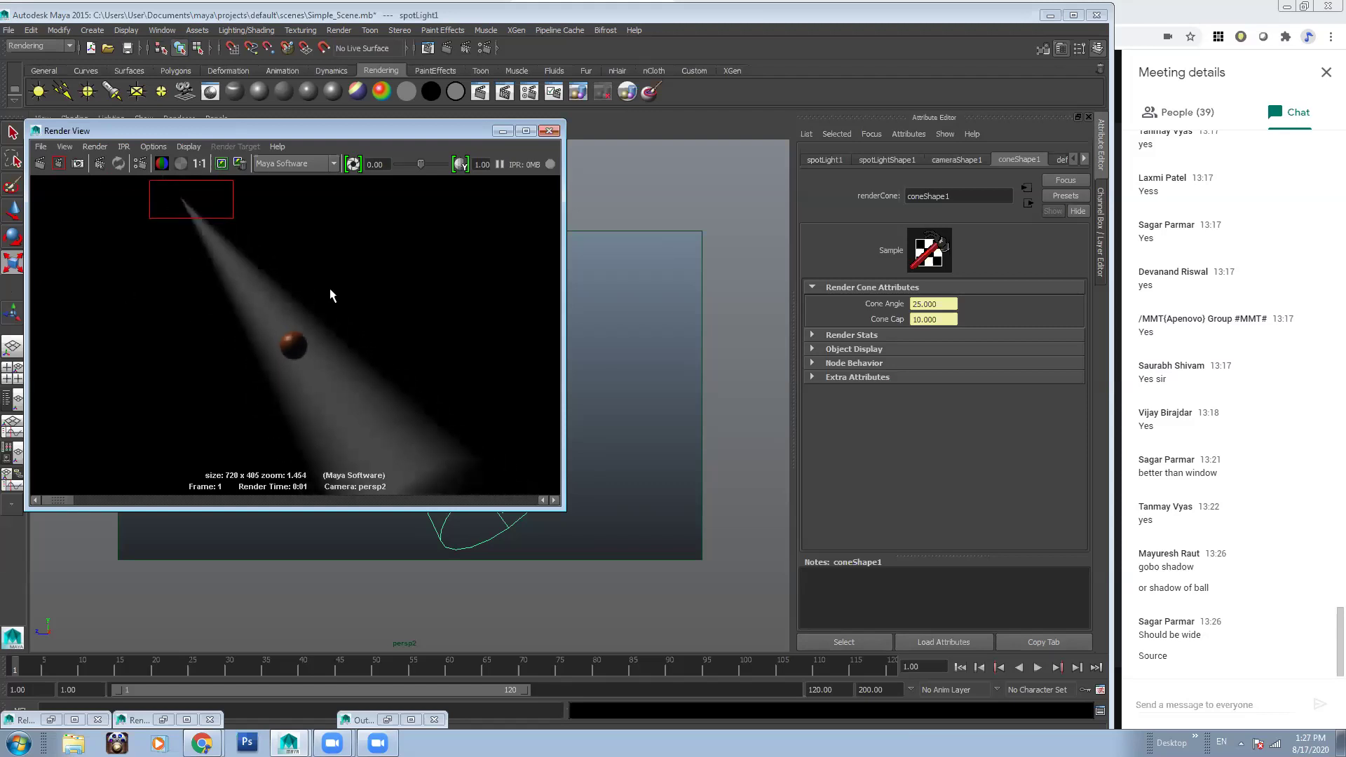
# Put the render window away, reselect the spot light and frame the sphere closely inside its cone, with scene lighting shown
pyautogui.keyDown('alt'); pyautogui.moveTo(330, 289); pyautogui.dragTo(312, 292, button='middle'); pyautogui.keyUp('alt')
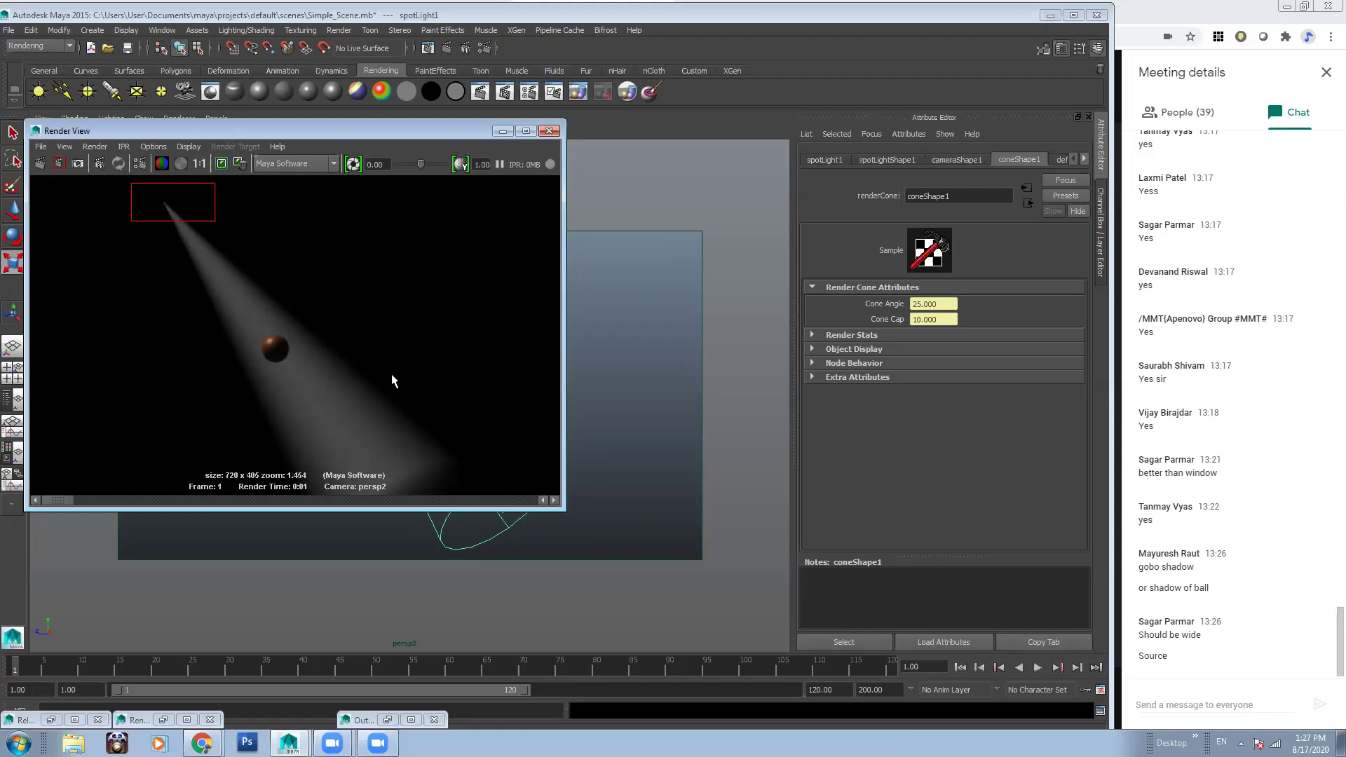
pyautogui.click(503, 131)
pyautogui.click(614, 339)
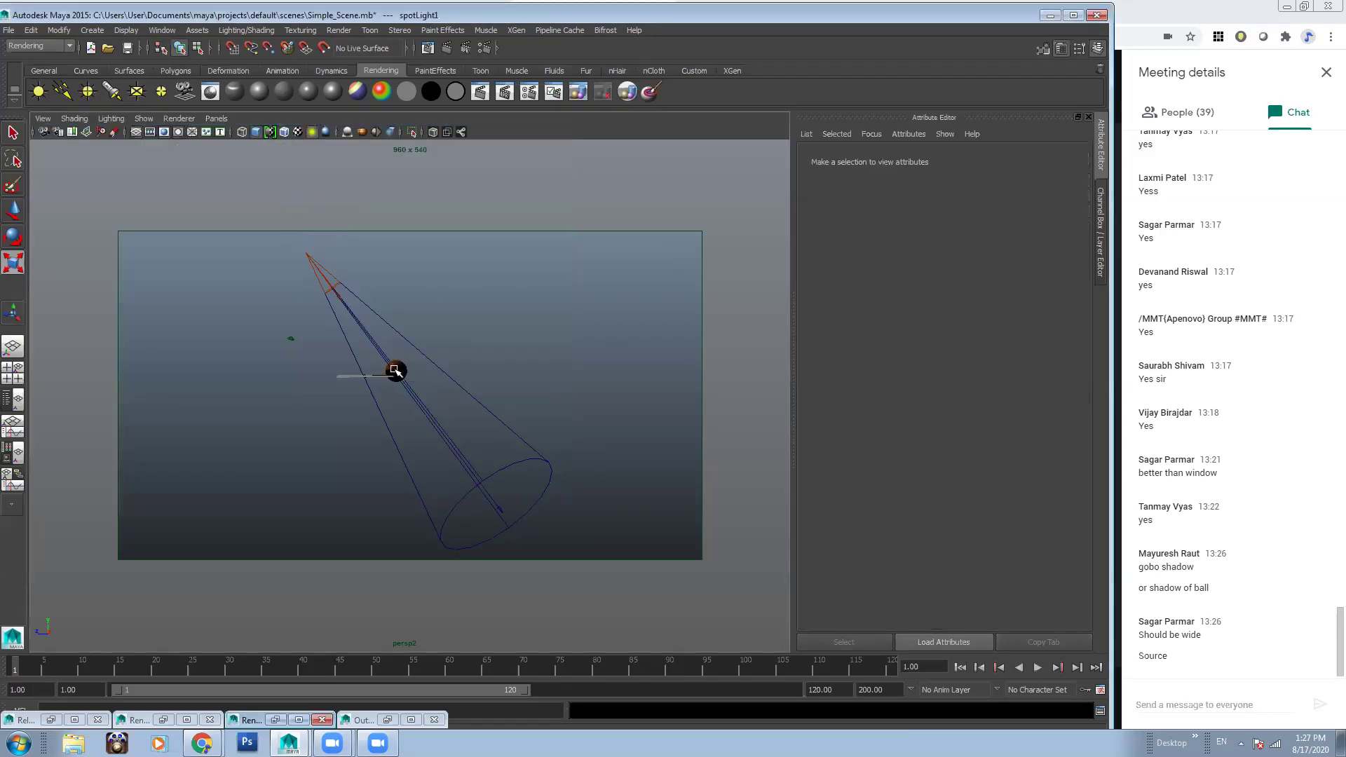
pyautogui.click(395, 372)
pyautogui.keyDown('alt'); pyautogui.moveTo(423, 382); pyautogui.dragTo(506, 412, button='right'); pyautogui.keyUp('alt')
pyautogui.keyDown('alt'); pyautogui.moveTo(505, 413); pyautogui.dragTo(469, 319); pyautogui.keyUp('alt')
pyautogui.click(468, 320)
pyautogui.press('7')
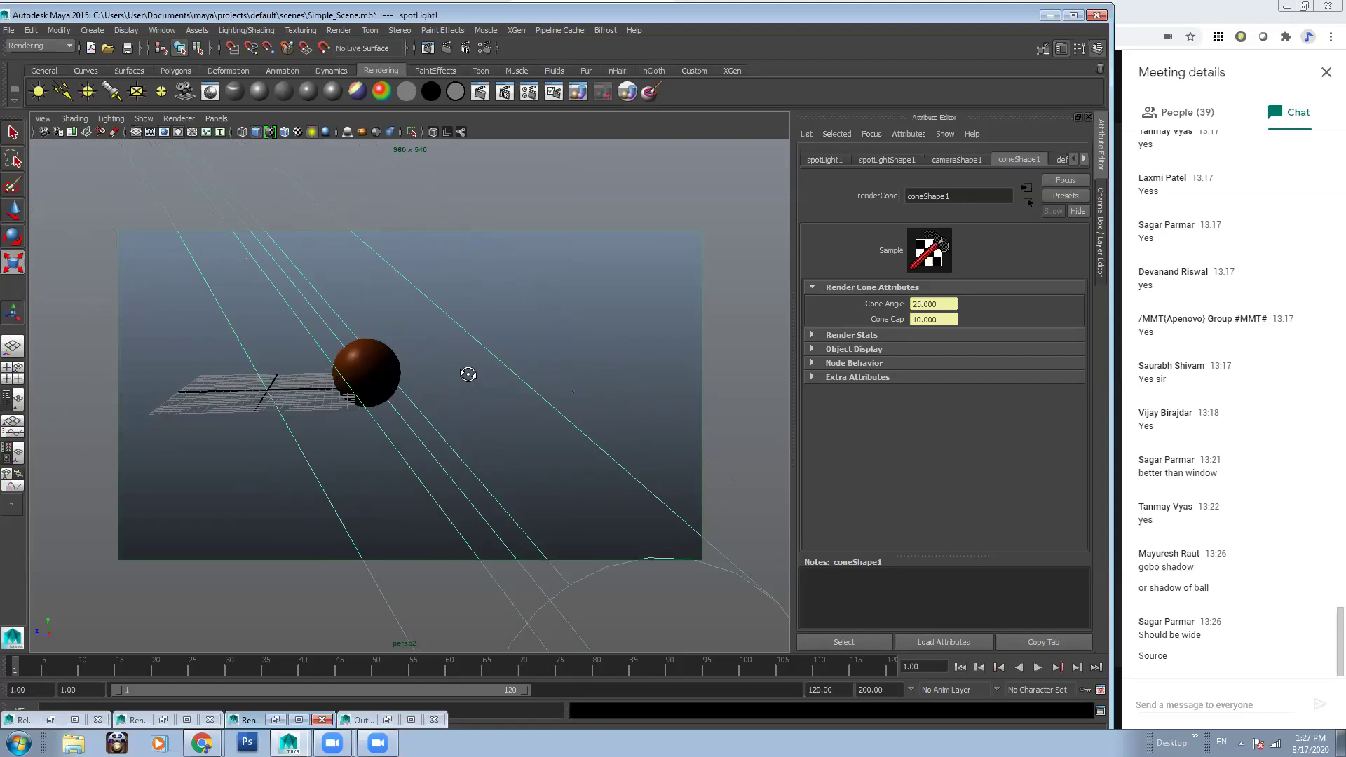
# Turn on depth map shadows in the spot light's shape attributes
pyautogui.click(1086, 158)
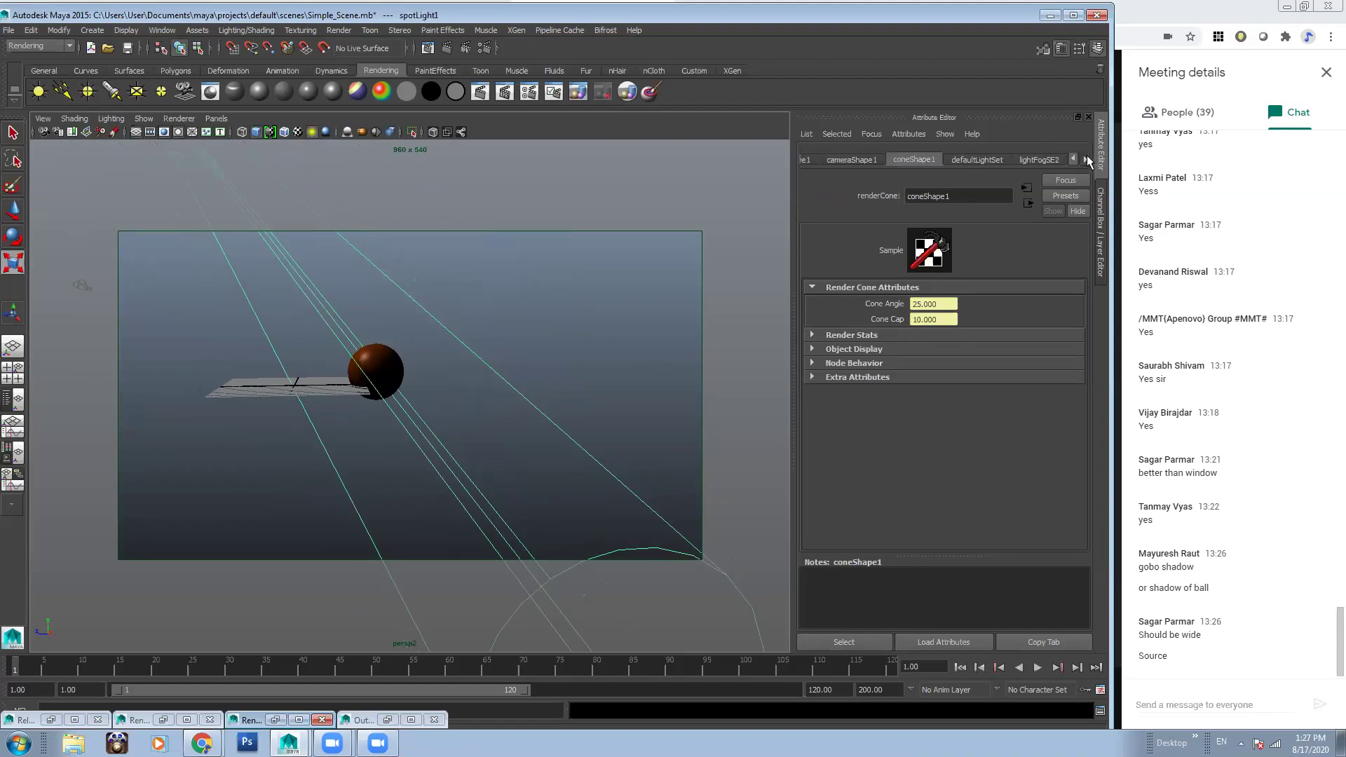
pyautogui.click(815, 159)
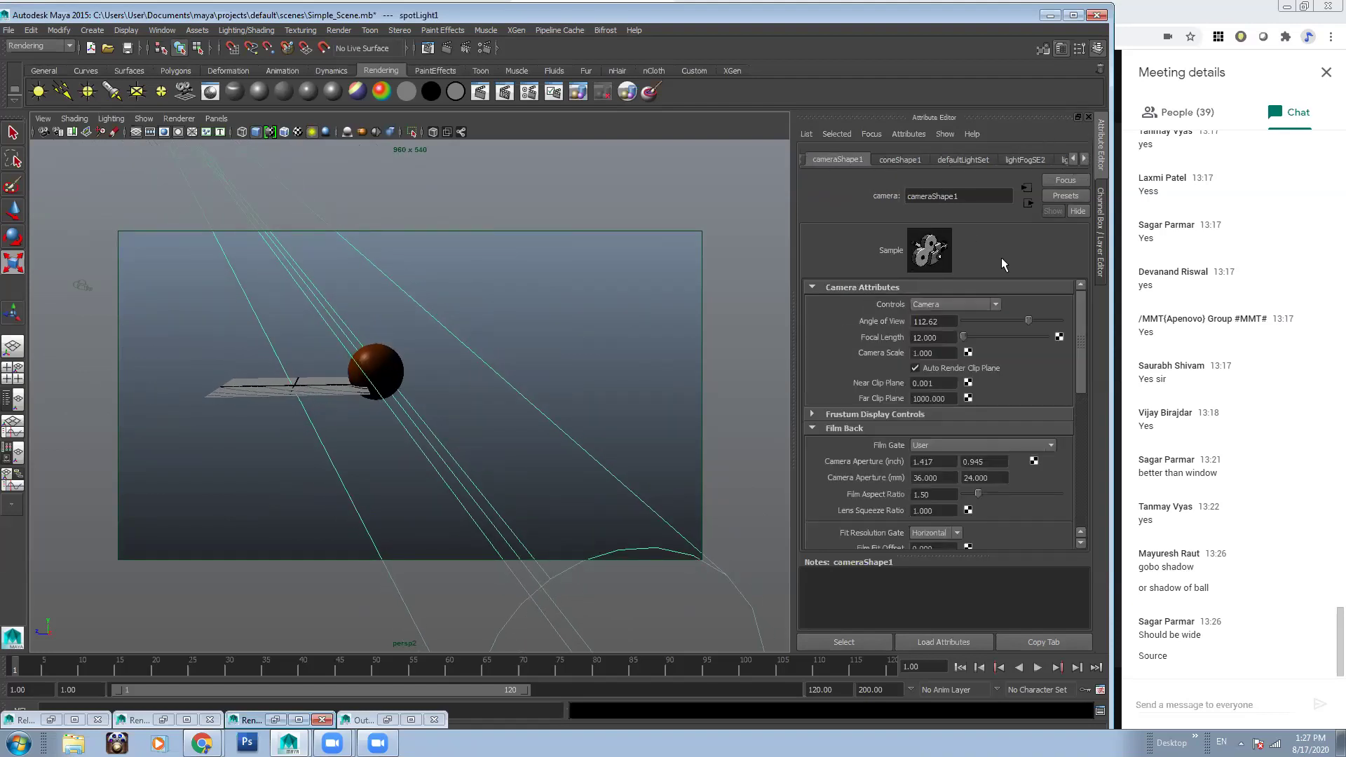
pyautogui.click(803, 162)
pyautogui.moveTo(1079, 360); pyautogui.dragTo(1087, 419)
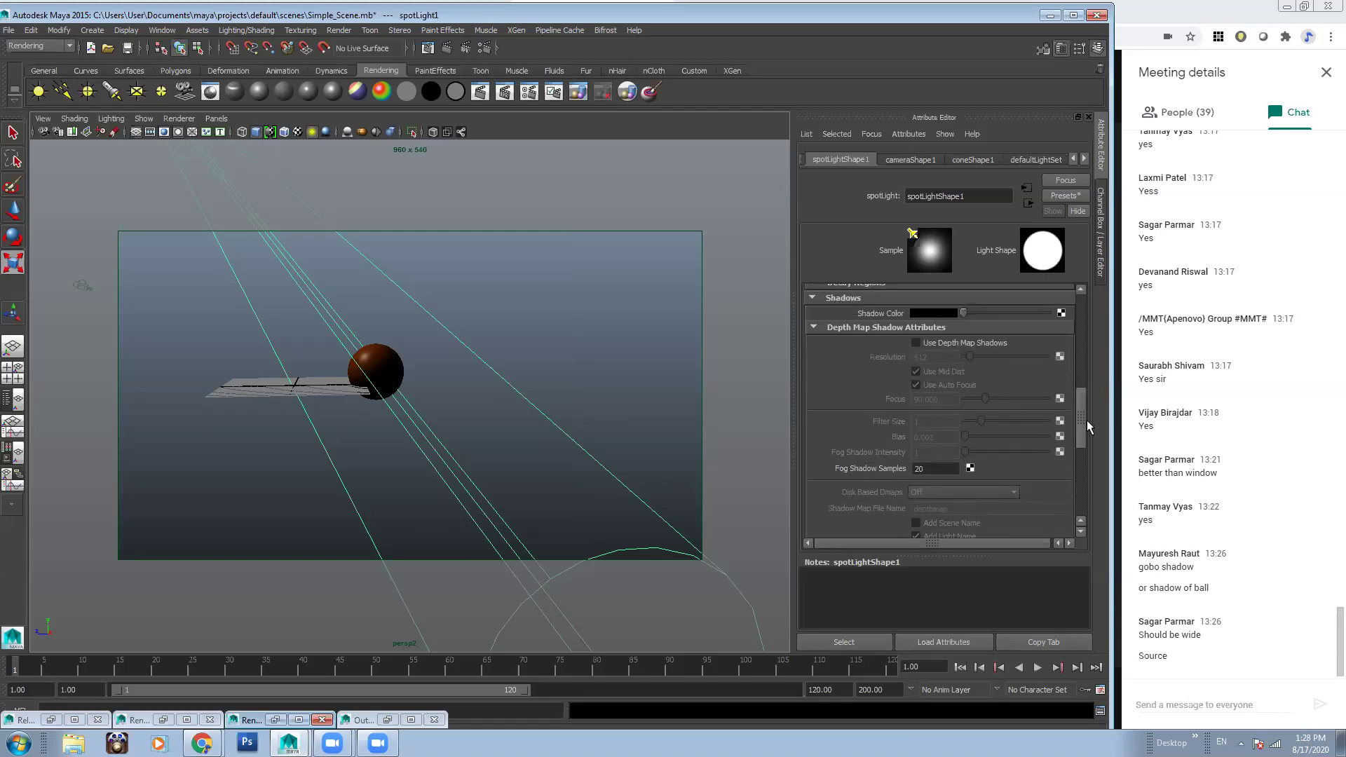
pyautogui.click(972, 345)
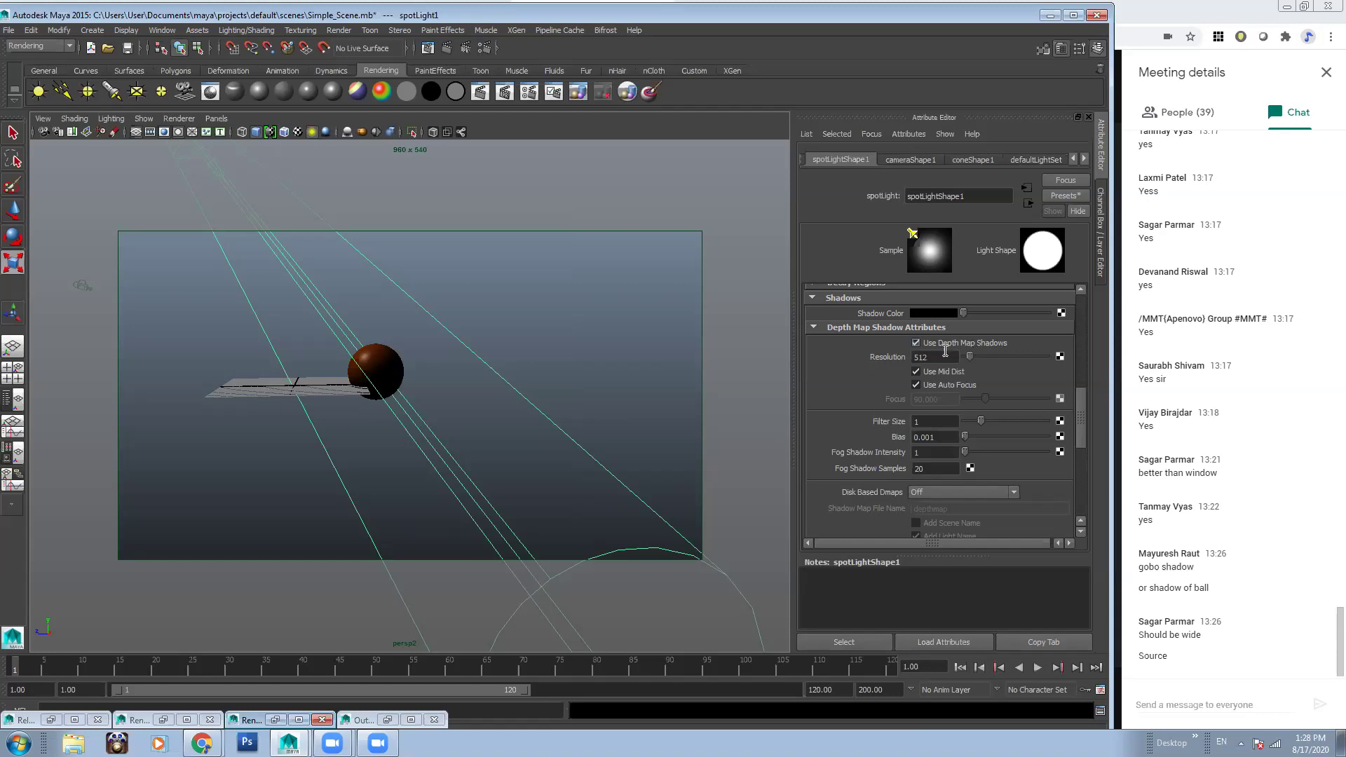
# View the sphere from a slightly lower angle and render the frame with the light's shadows
pyautogui.keyDown('alt'); pyautogui.moveTo(496, 412); pyautogui.dragTo(495, 403); pyautogui.keyUp('alt')
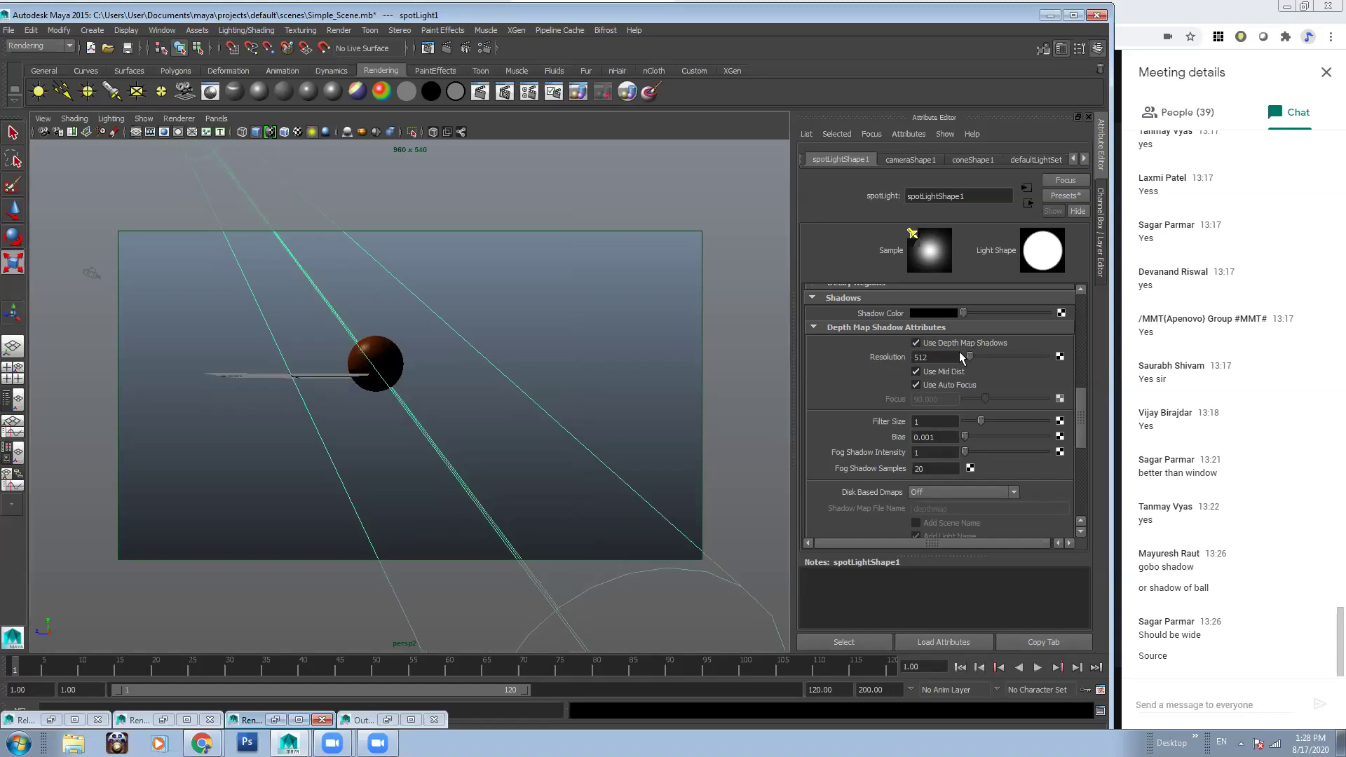
pyautogui.keyDown('alt'); pyautogui.moveTo(461, 347); pyautogui.dragTo(453, 347); pyautogui.keyUp('alt')
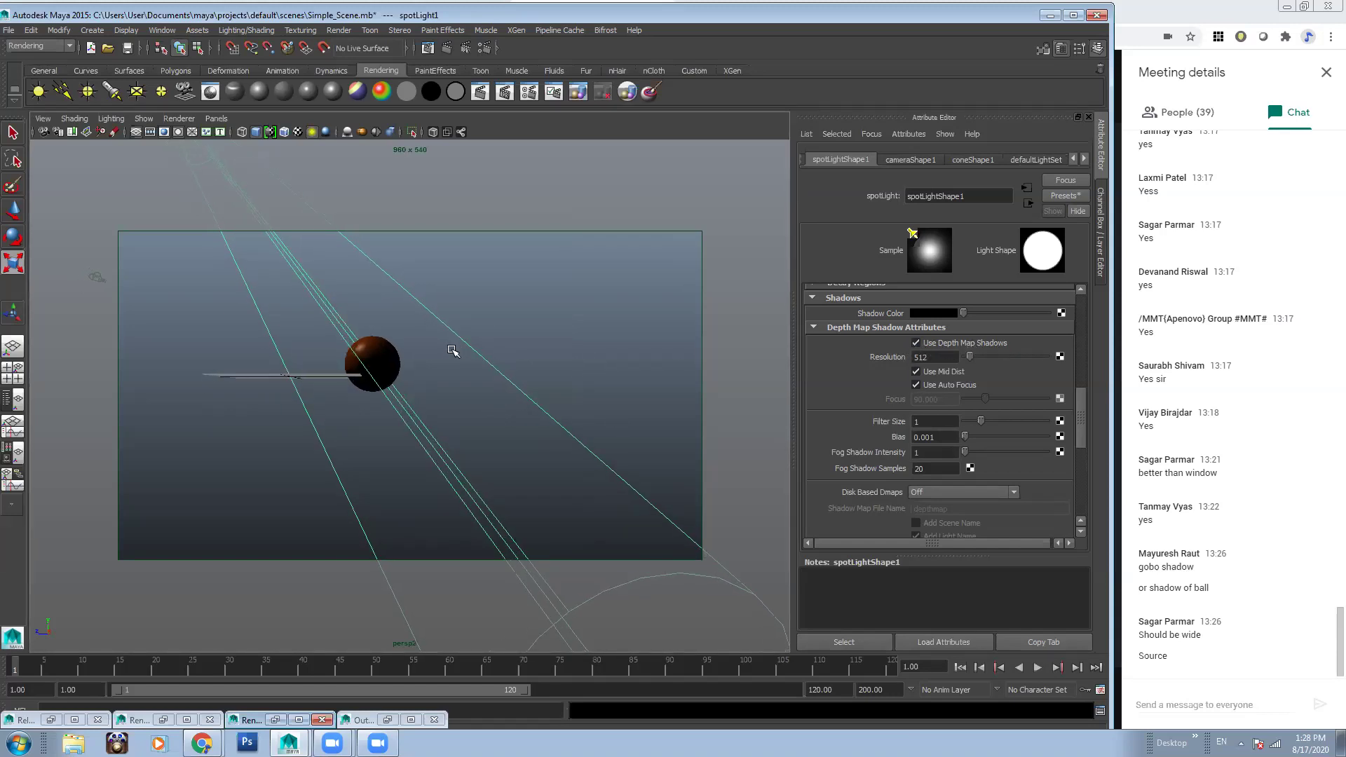
pyautogui.click(428, 48)
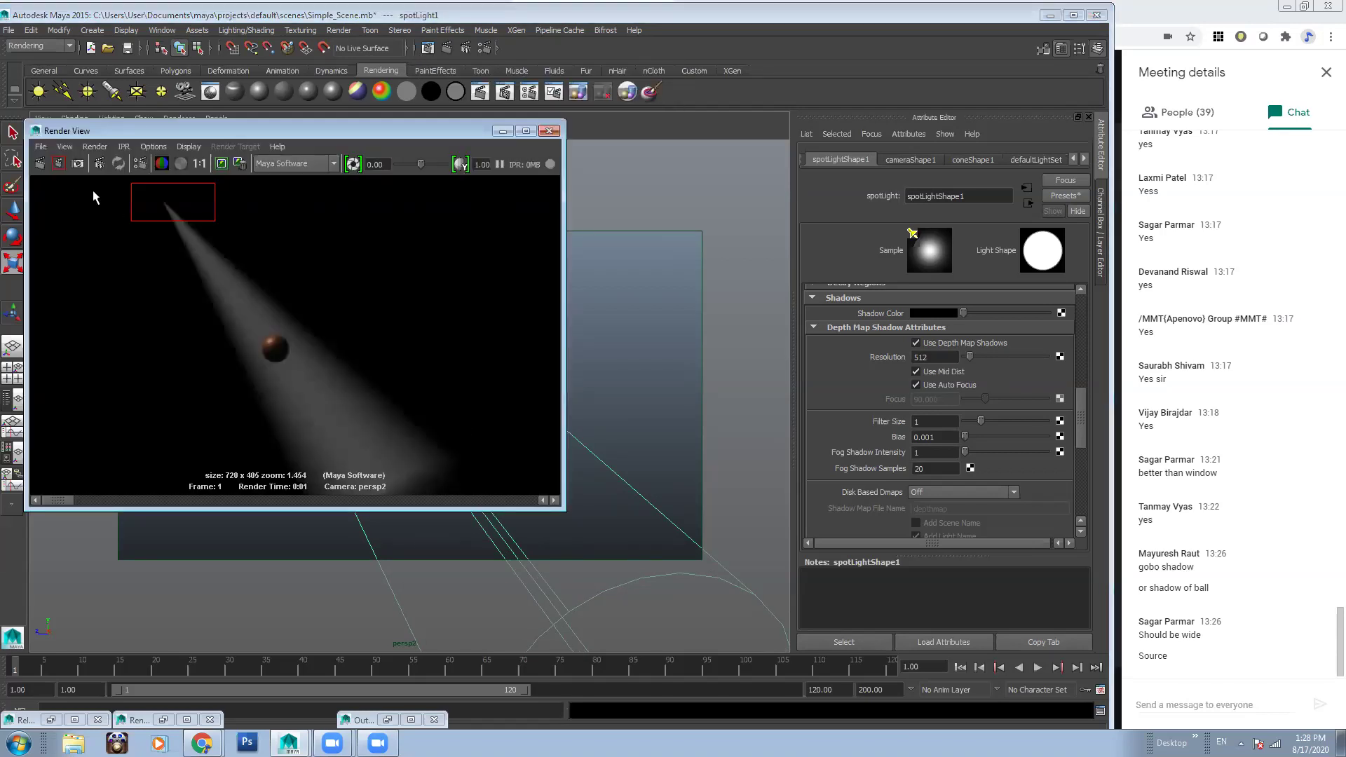
pyautogui.click(33, 167)
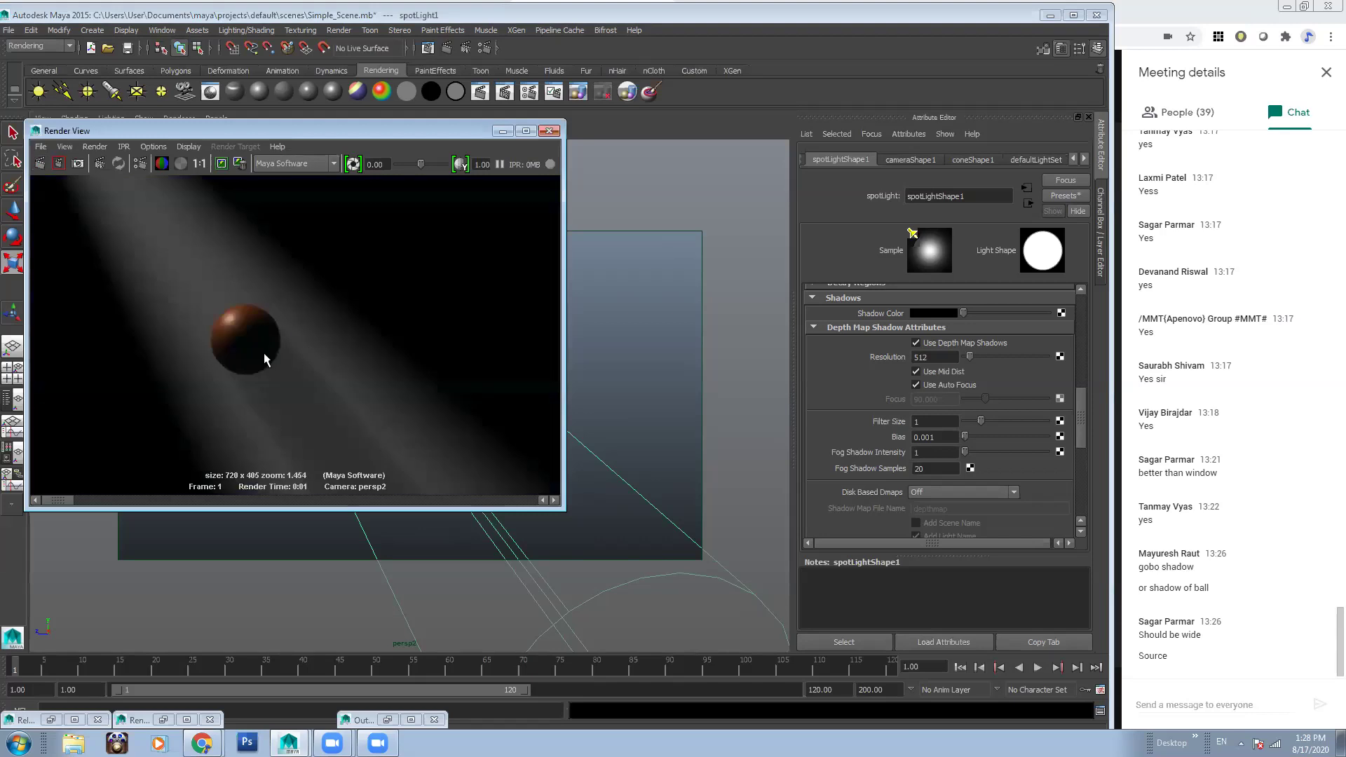
# Examine the shadow behind the sphere in the rendered fog, both up close and across the whole beam
pyautogui.keyDown('alt'); pyautogui.moveTo(307, 360); pyautogui.dragTo(303, 294, button='middle'); pyautogui.keyUp('alt')
pyautogui.scroll(4, 281, 272)
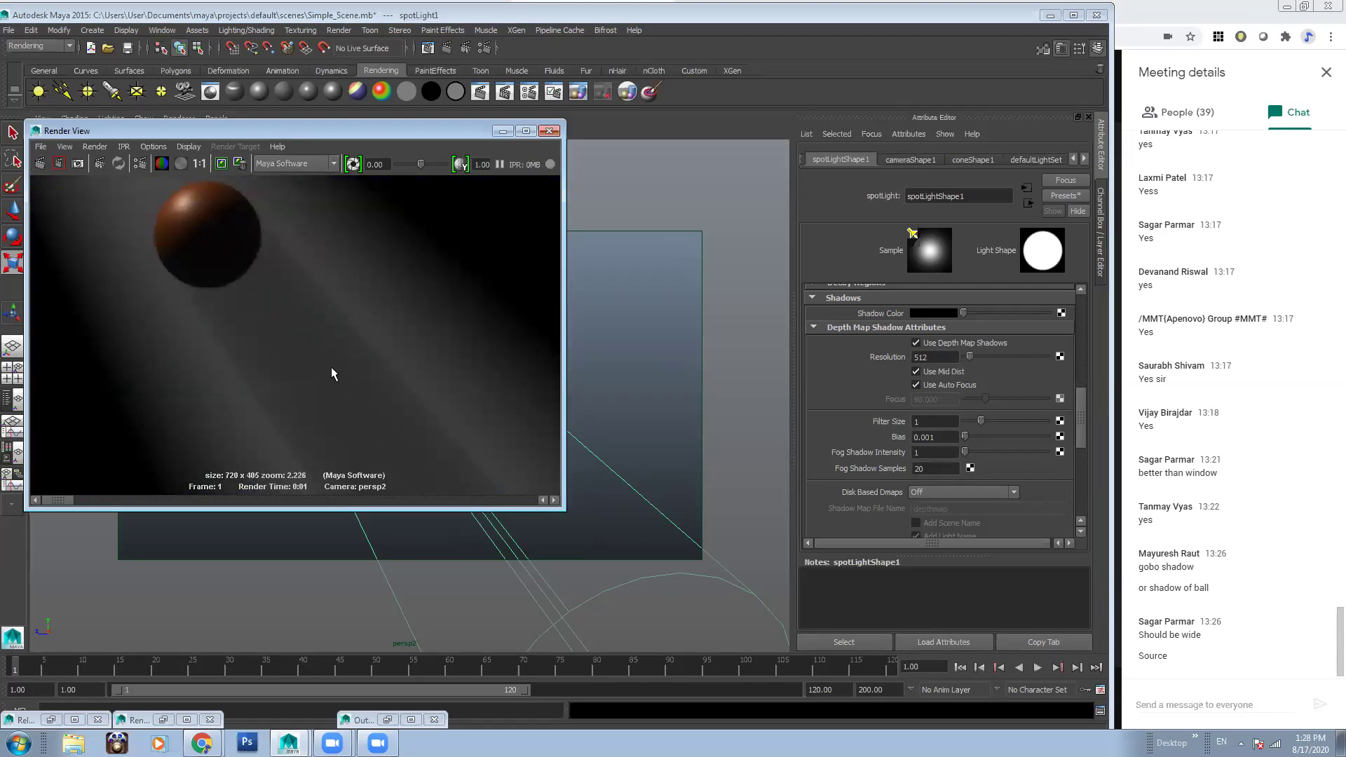
pyautogui.scroll(-5, 315, 340)
pyautogui.scroll(2, 285, 256)
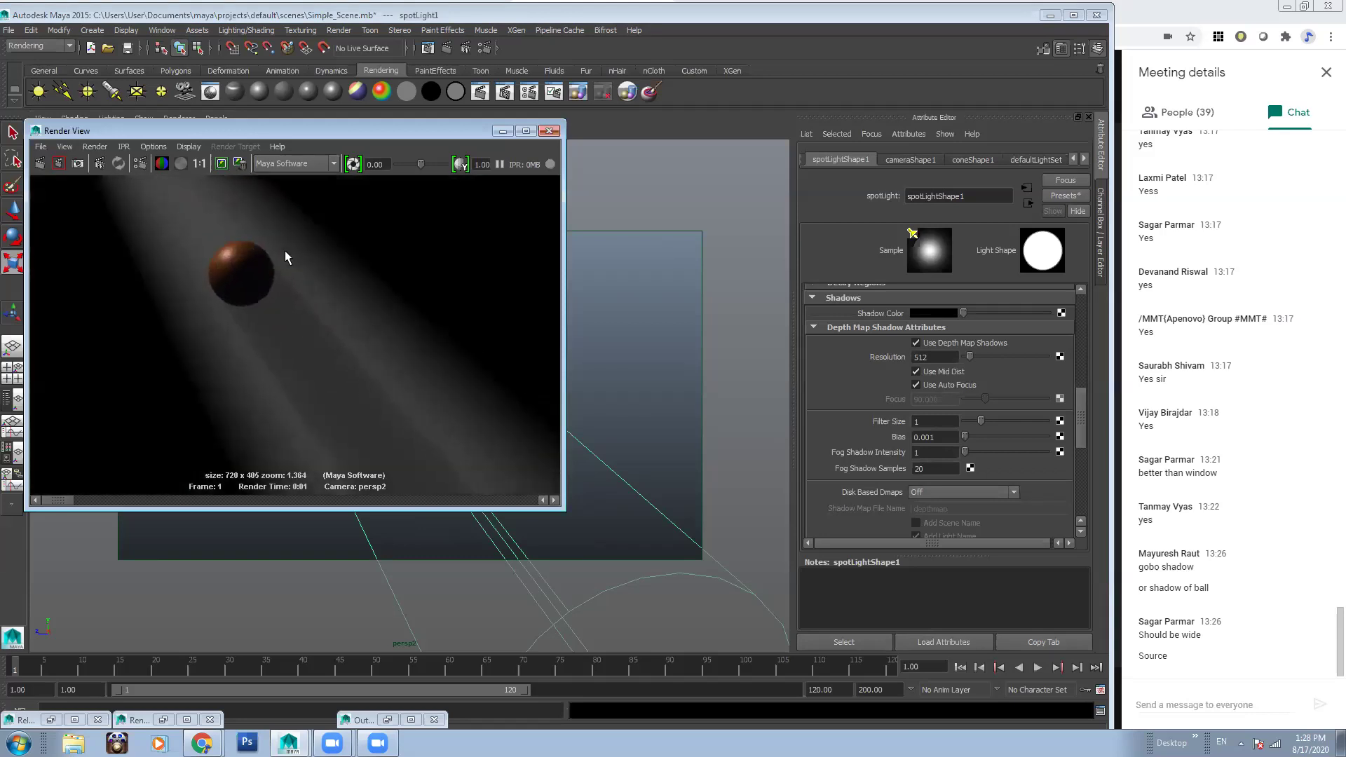
pyautogui.scroll(2, 280, 260)
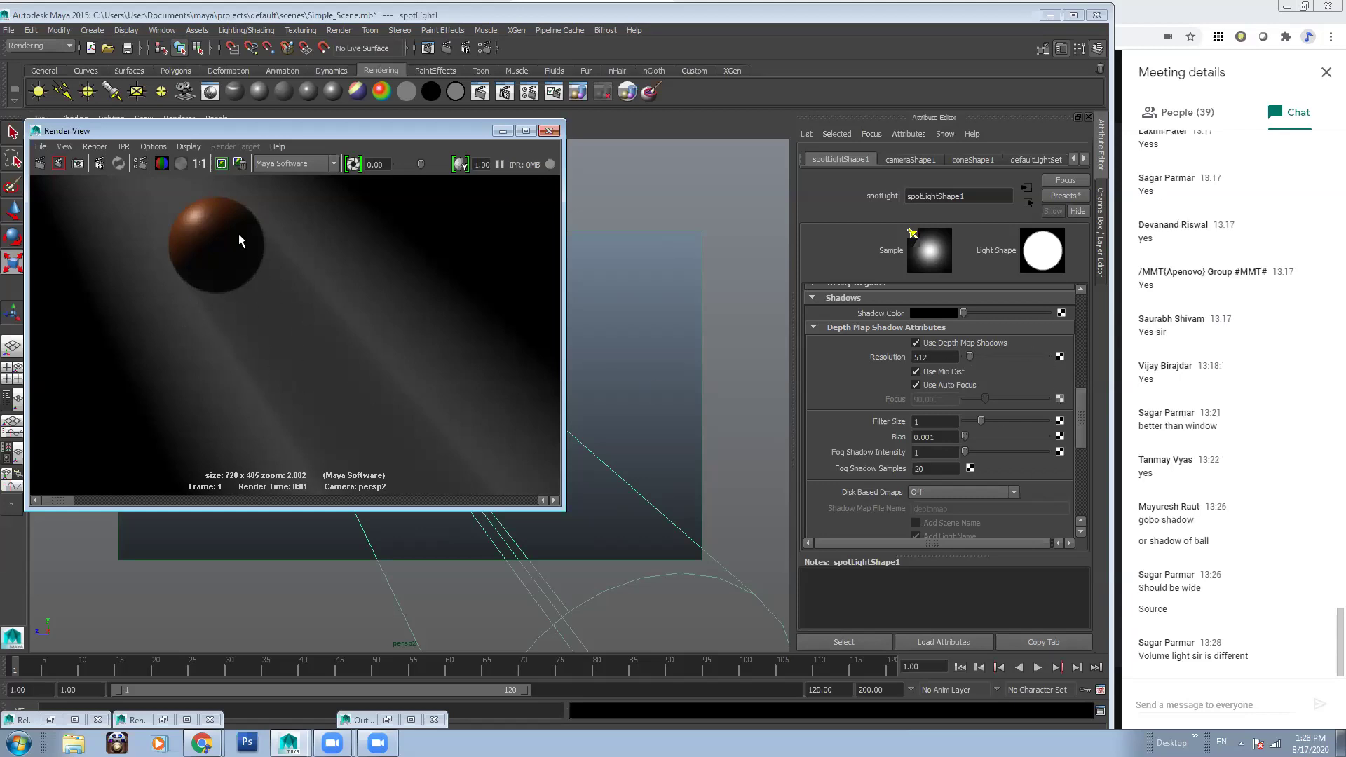
pyautogui.moveTo(1082, 411); pyautogui.dragTo(1083, 419)
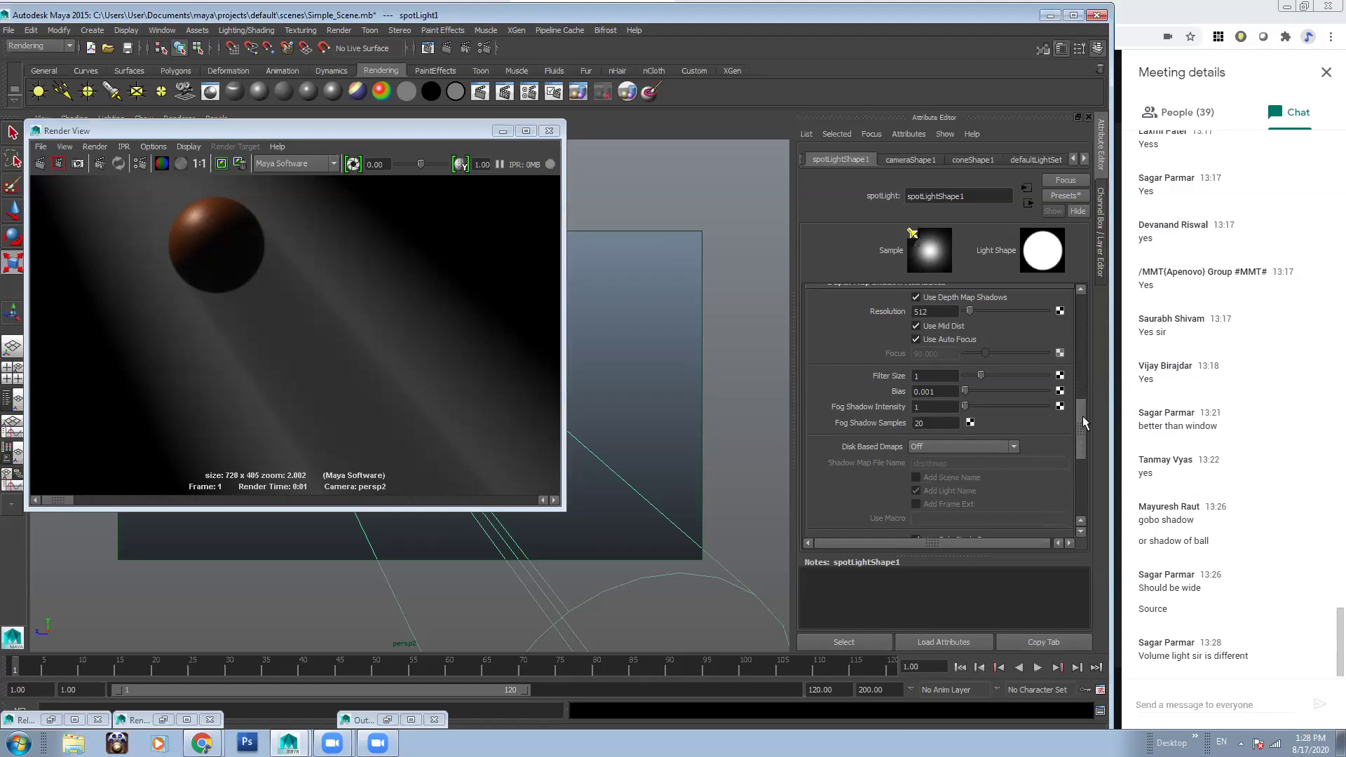
pyautogui.keyDown('alt'); pyautogui.moveTo(169, 313); pyautogui.dragTo(304, 354, button='right'); pyautogui.keyUp('alt')
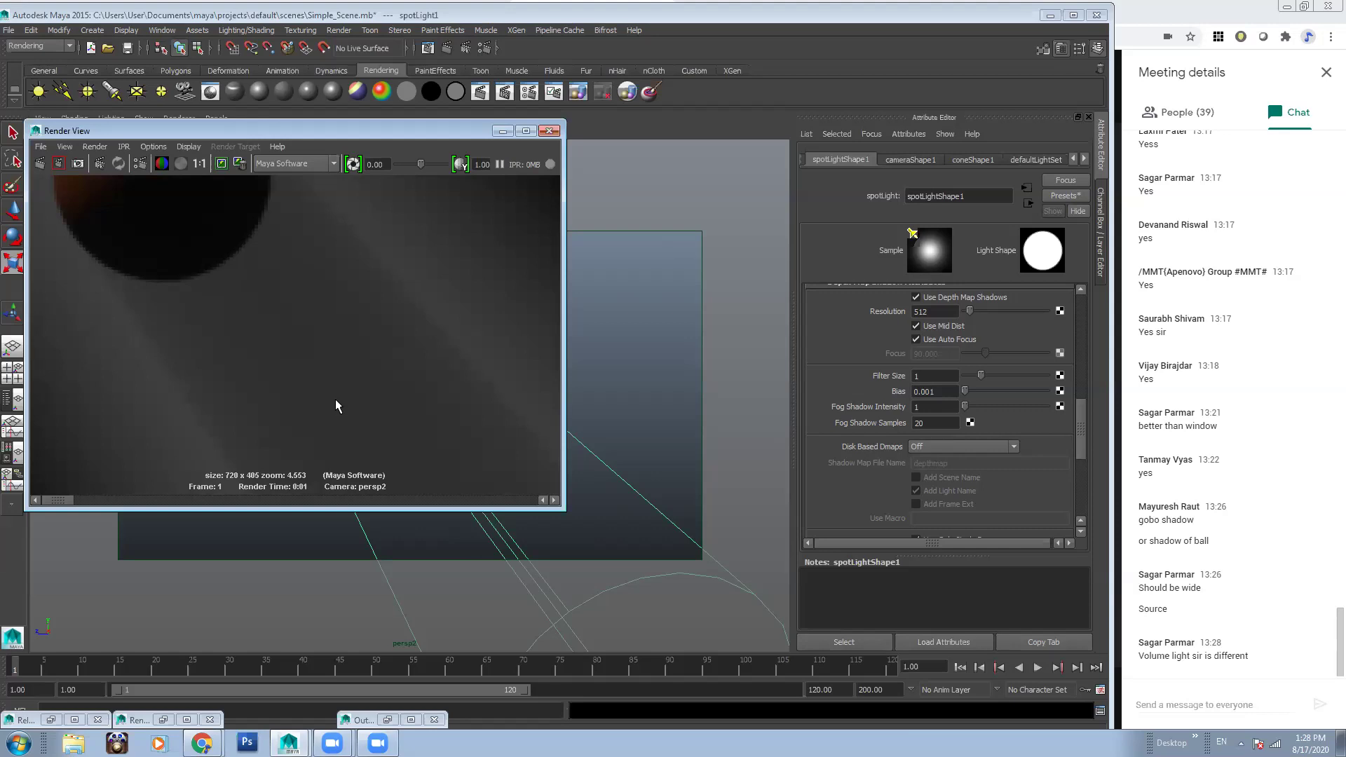
pyautogui.press('f')
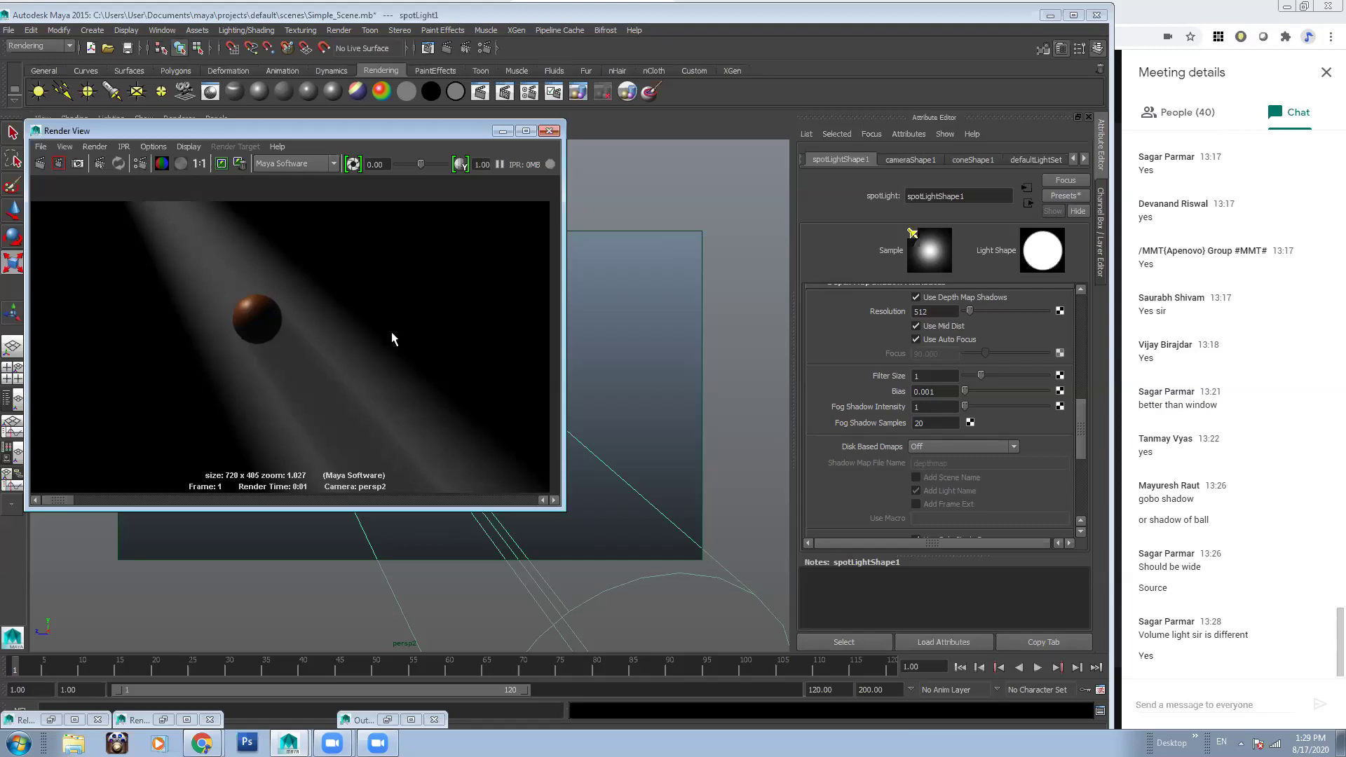
pyautogui.keyDown('alt'); pyautogui.moveTo(430, 339); pyautogui.dragTo(527, 415, button='right'); pyautogui.keyUp('alt')
pyautogui.keyDown('alt'); pyautogui.moveTo(327, 325); pyautogui.dragTo(361, 325, button='right'); pyautogui.keyUp('alt')
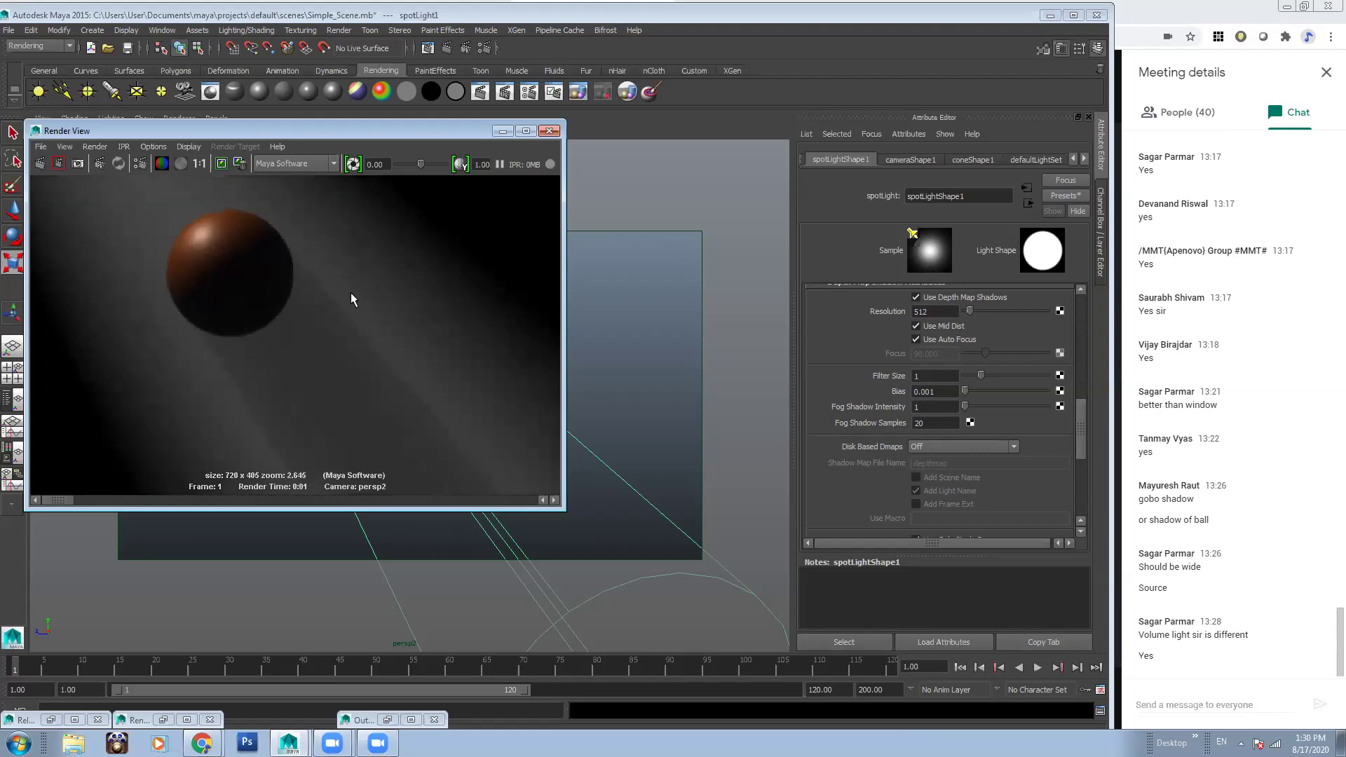
pyautogui.keyDown('alt'); pyautogui.moveTo(376, 361); pyautogui.dragTo(425, 423, button='right'); pyautogui.keyUp('alt')
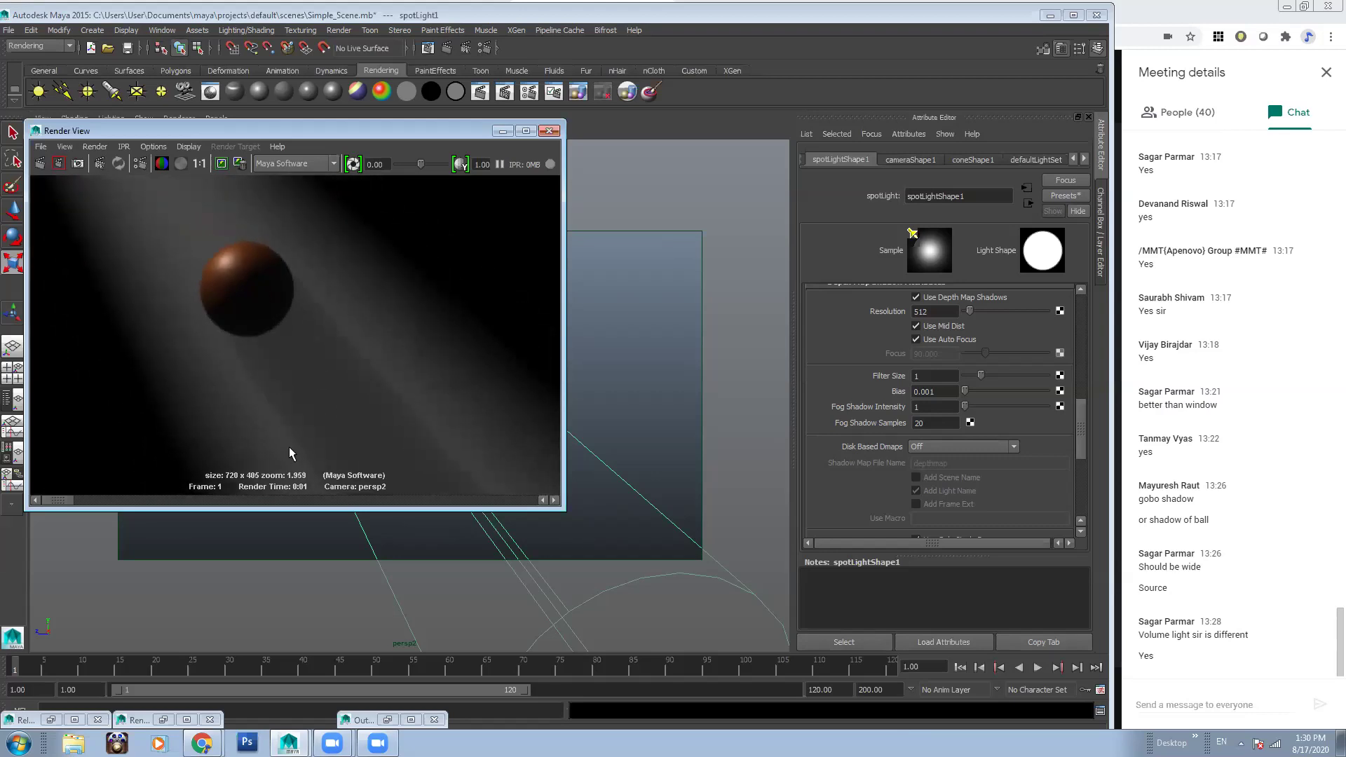
pyautogui.keyDown('alt'); pyautogui.moveTo(289, 448); pyautogui.dragTo(334, 389, button='right'); pyautogui.keyUp('alt')
pyautogui.keyDown('alt'); pyautogui.moveTo(277, 282); pyautogui.dragTo(267, 271, button='middle'); pyautogui.keyUp('alt')
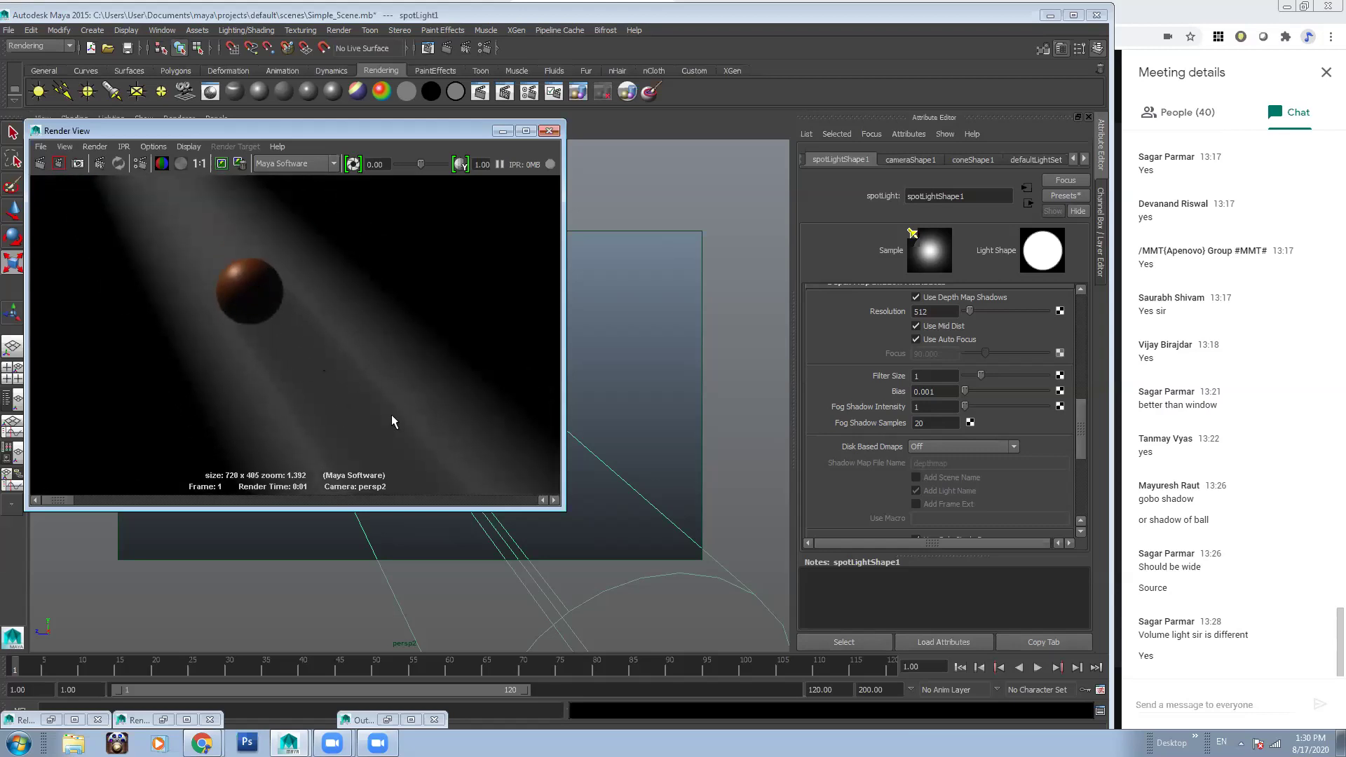
pyautogui.keyDown('alt'); pyautogui.moveTo(376, 397); pyautogui.dragTo(289, 424, button='right'); pyautogui.keyUp('alt')
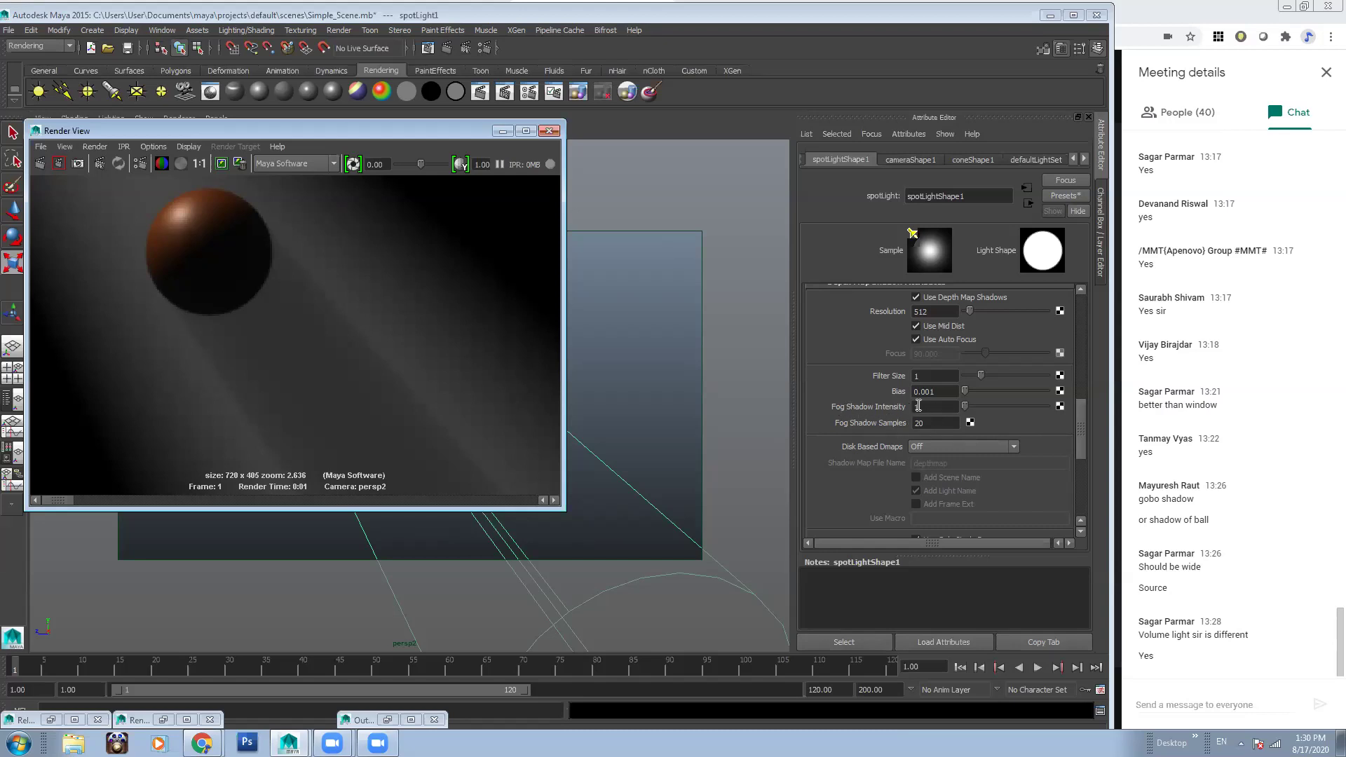
# Set the spot light's Fog Shadow Intensity to 10 and render again, keeping the previous image for comparison
pyautogui.moveTo(1080, 435); pyautogui.dragTo(1080, 426)
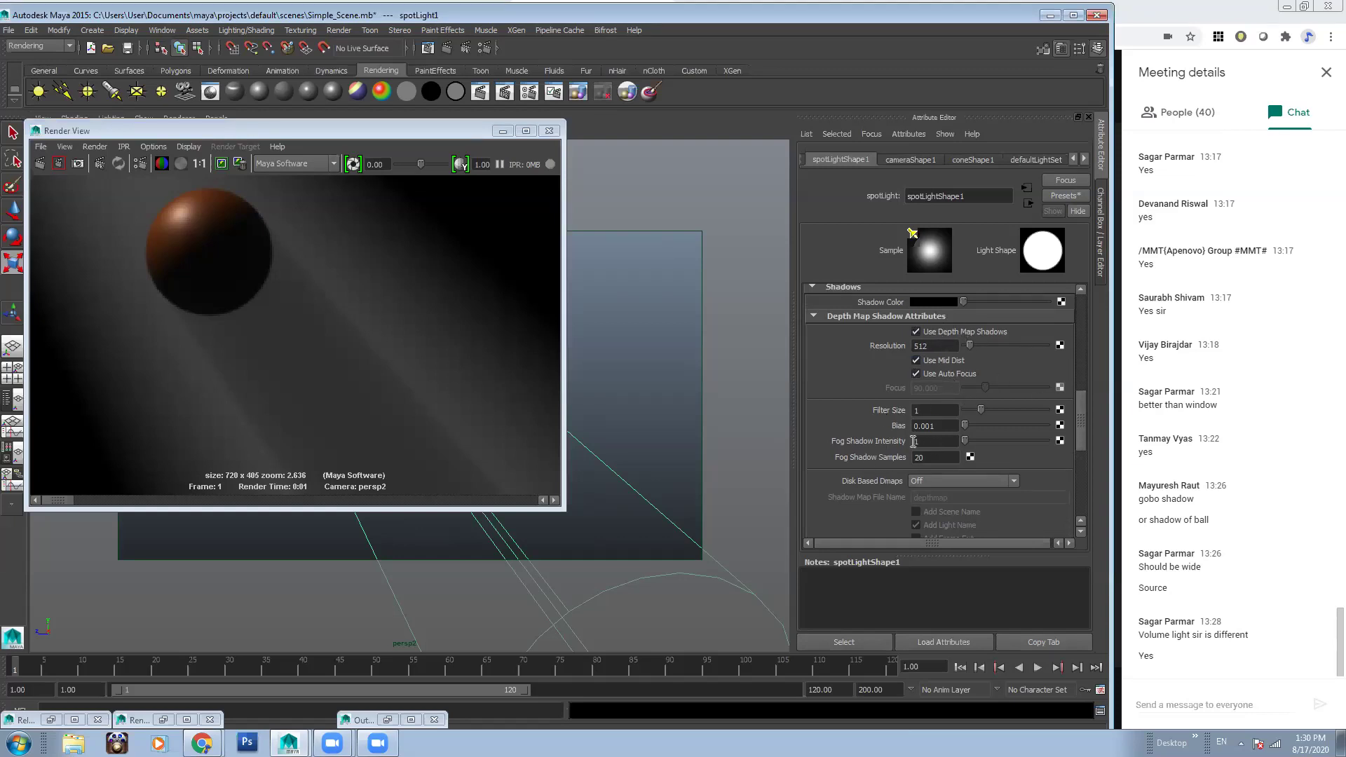
pyautogui.moveTo(1080, 424); pyautogui.dragTo(1080, 434)
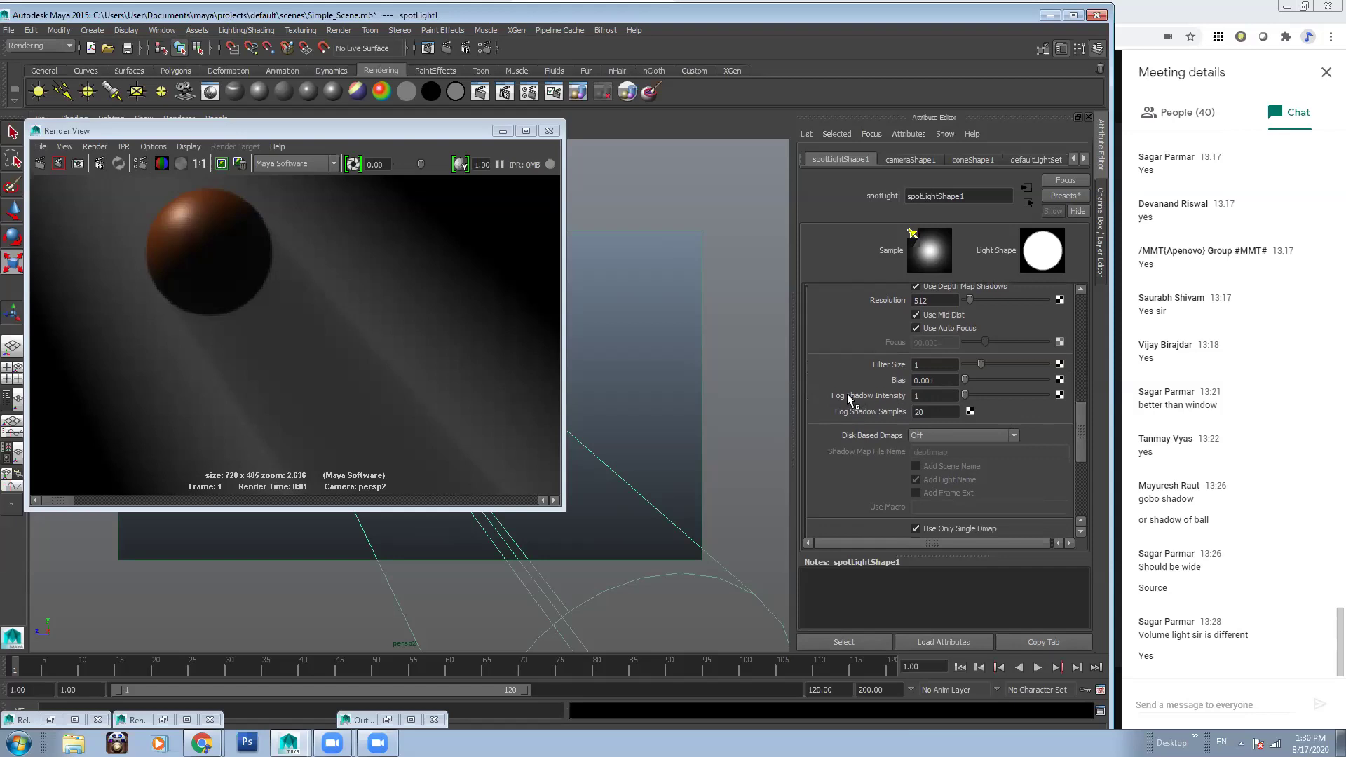
pyautogui.click(929, 397)
pyautogui.write('10')
pyautogui.press('Return')
pyautogui.click(225, 166)
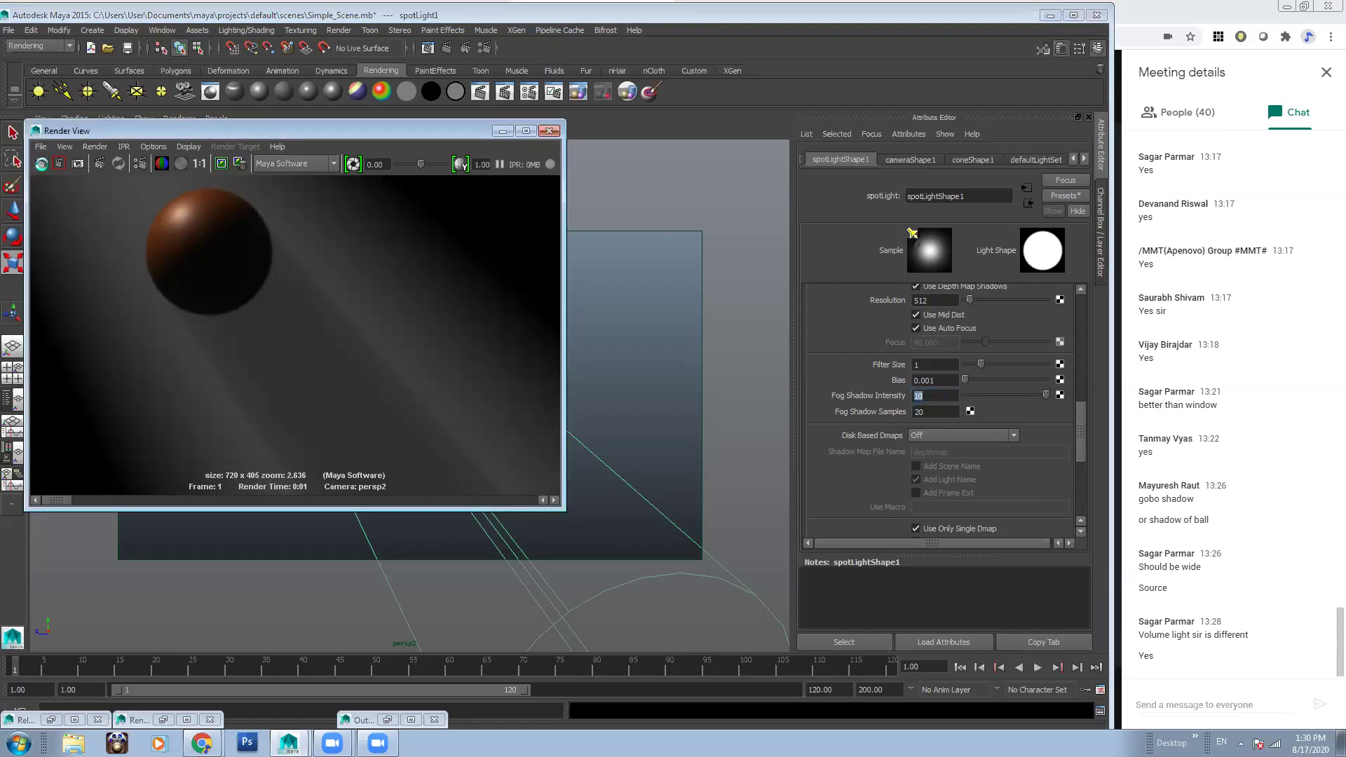
pyautogui.click(41, 162)
# Compare the sphere's fog shadow between the stored render and the new one
pyautogui.moveTo(58, 502); pyautogui.dragTo(105, 501)
pyautogui.moveTo(90, 502); pyautogui.dragTo(46, 499)
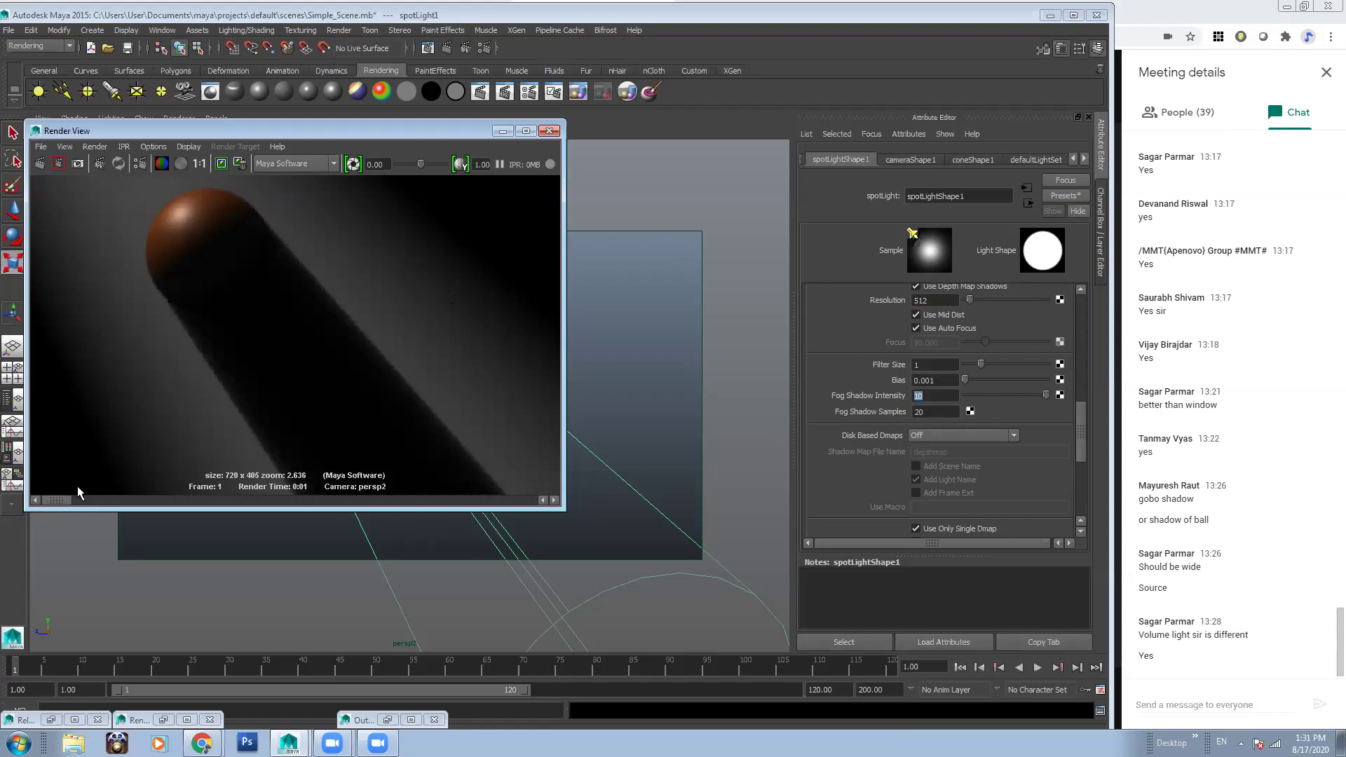
pyautogui.moveTo(62, 498)
pyautogui.mouseDown()
pyautogui.moveTo(97, 503)
pyautogui.moveTo(59, 504)
pyautogui.mouseUp()
pyautogui.moveTo(64, 502); pyautogui.dragTo(87, 504)
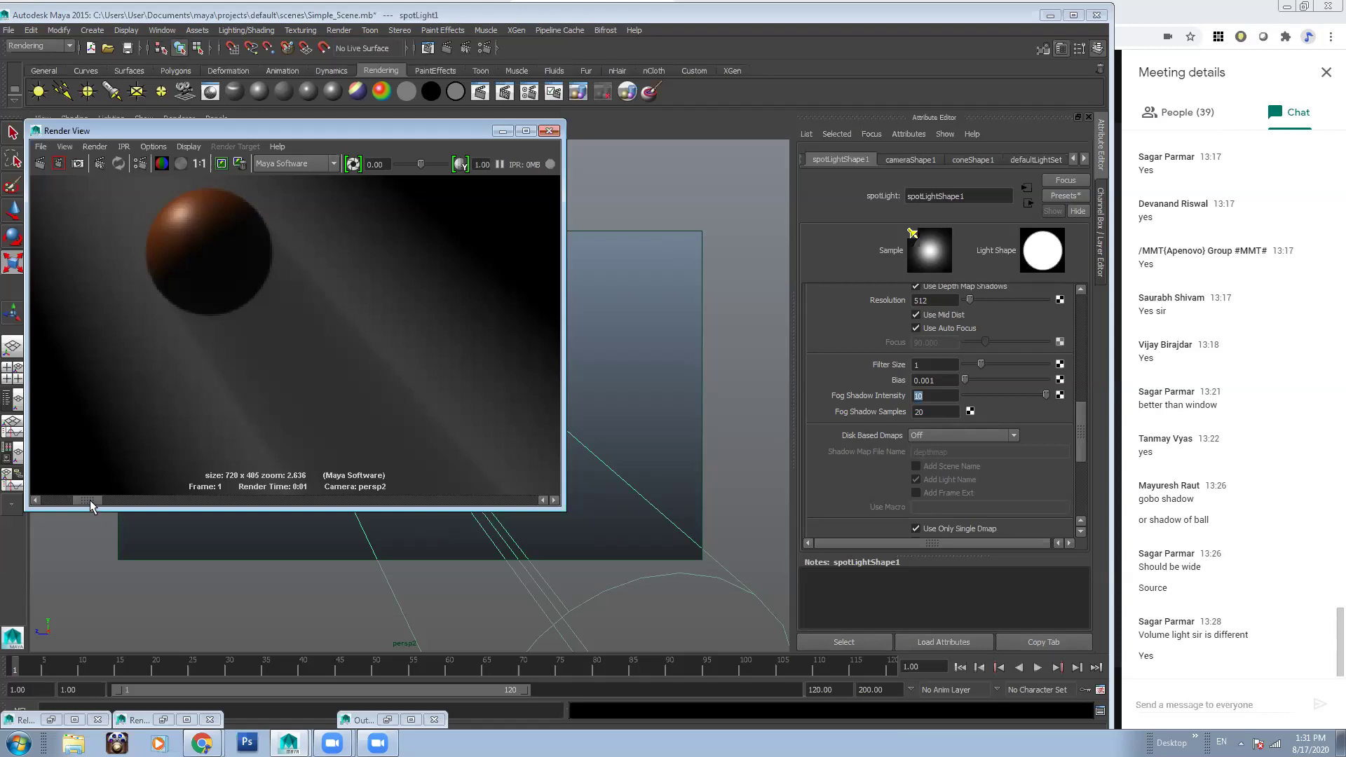
pyautogui.moveTo(90, 499); pyautogui.dragTo(59, 499)
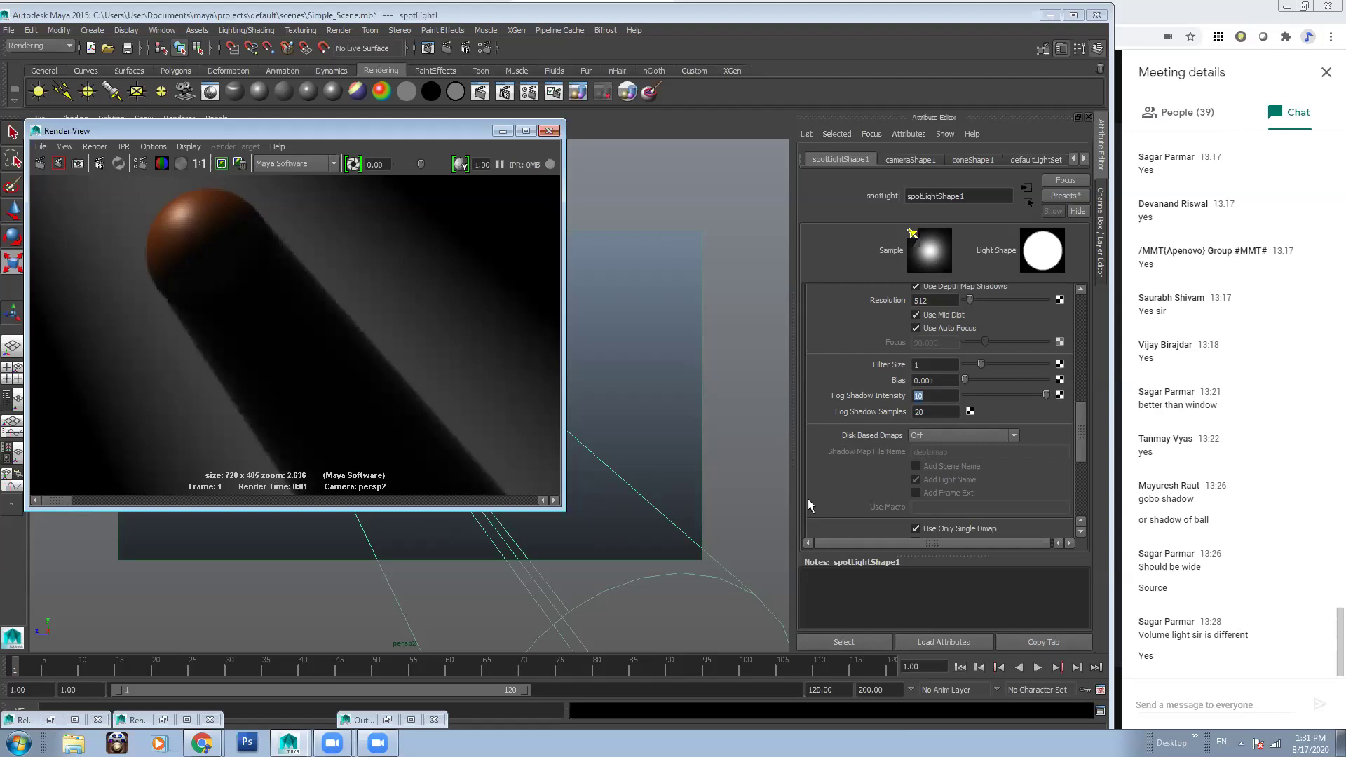
# Inspect the light fog node's density, matte opacity and node behavior attributes, and return to the spot light's shape attributes
pyautogui.moveTo(1078, 432); pyautogui.dragTo(1102, 352)
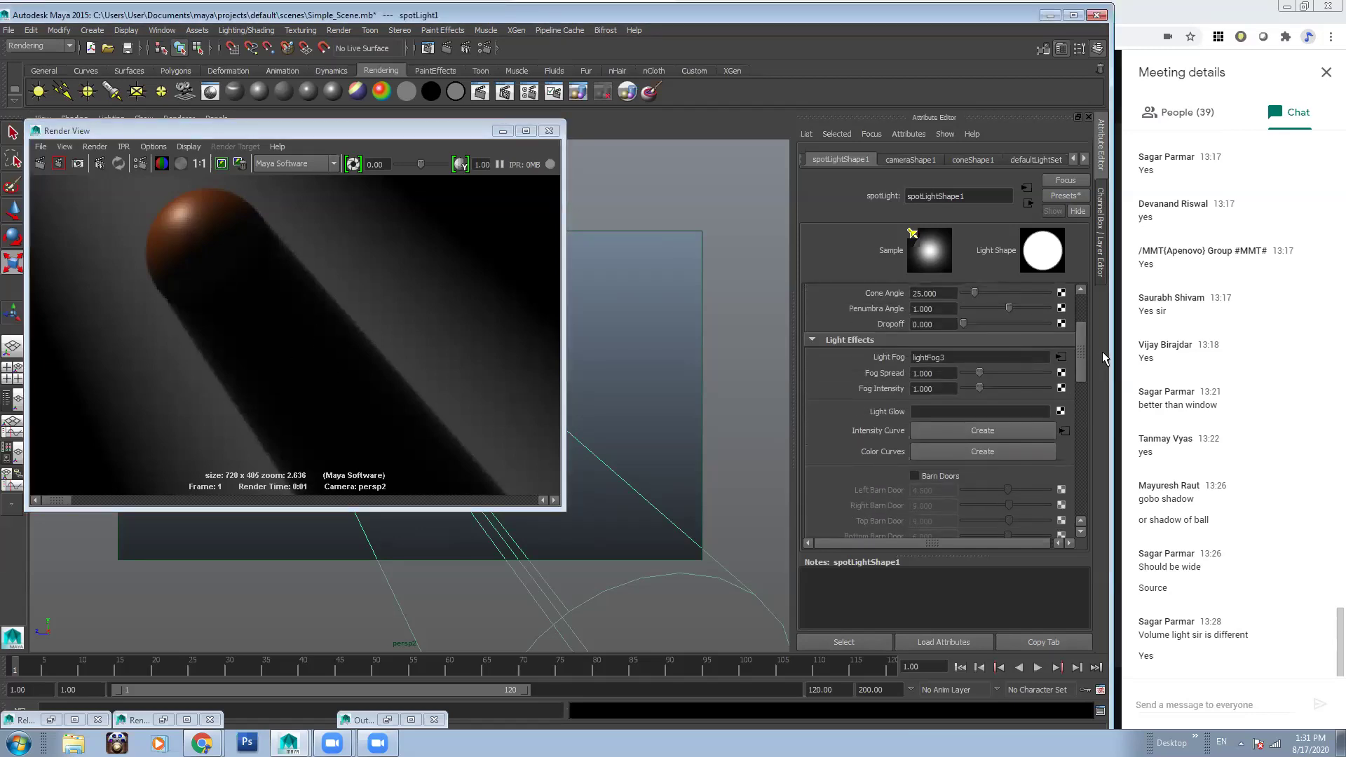
pyautogui.click(1061, 358)
pyautogui.click(885, 360)
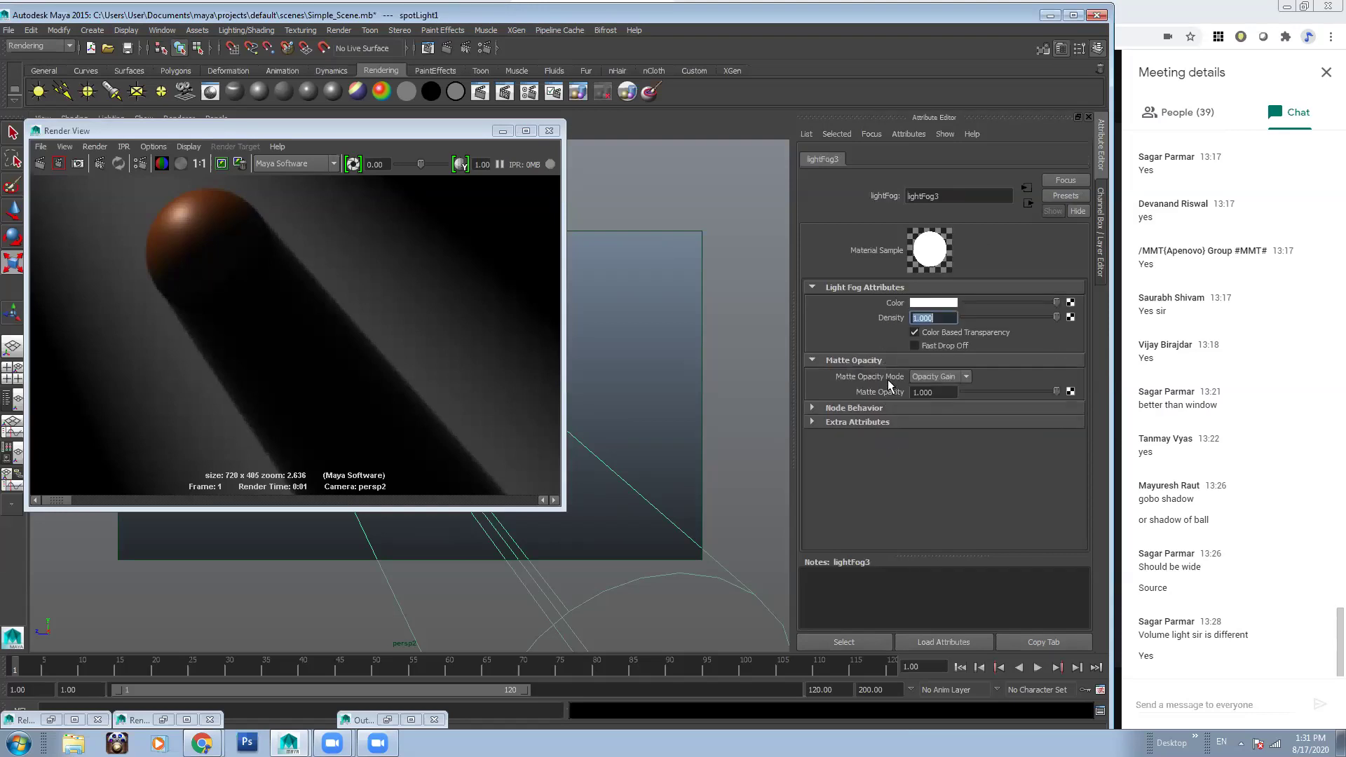
pyautogui.click(888, 408)
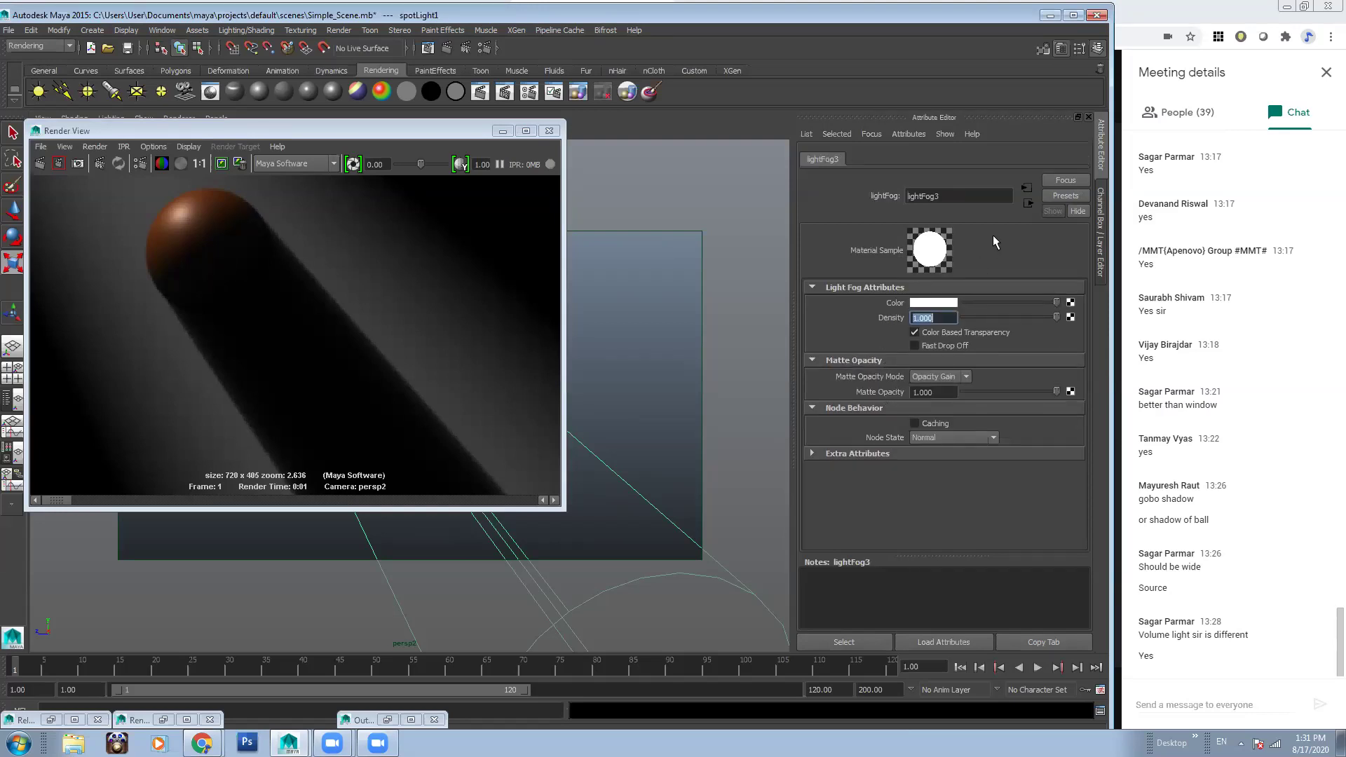
pyautogui.click(1028, 204)
pyautogui.click(1030, 186)
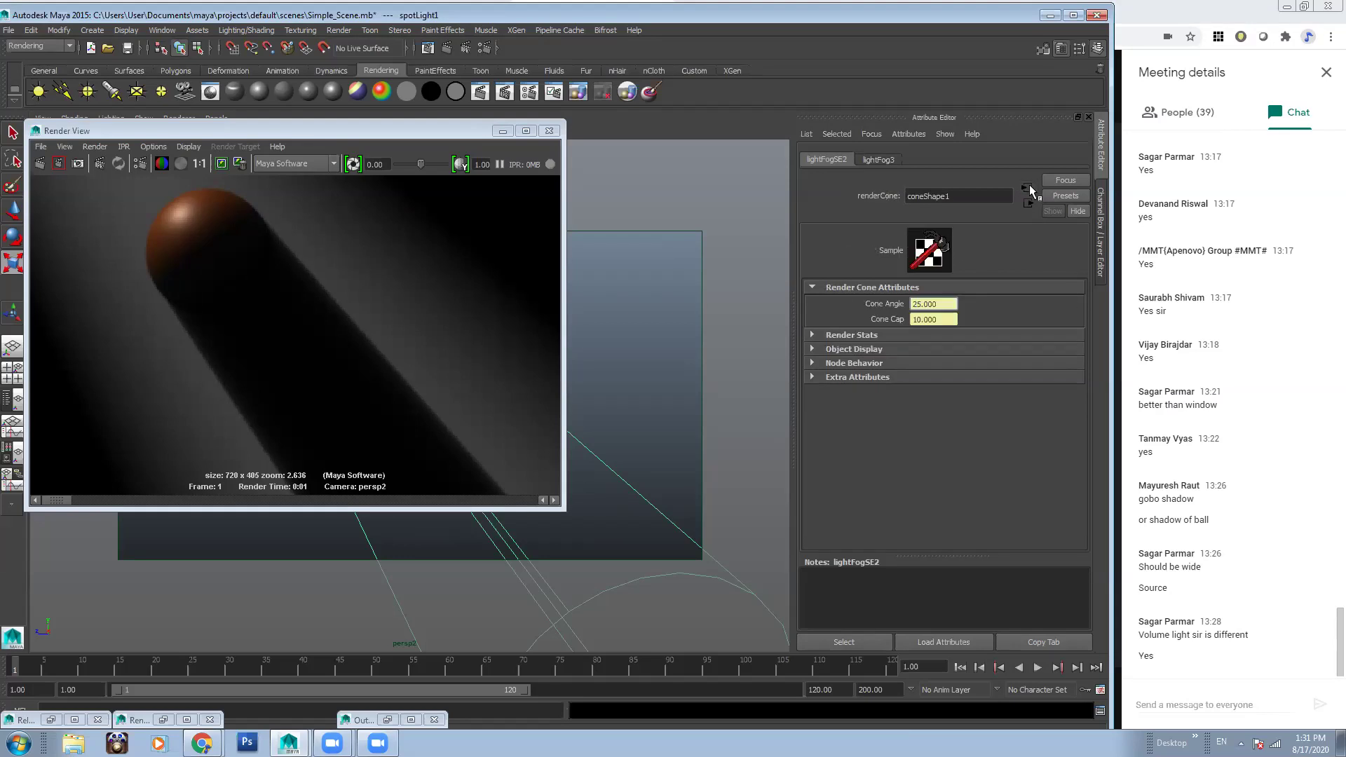
# Show the whole fog beam in the render and set the spot light's Fog Spread to 0.1
pyautogui.scroll(3, 1083, 342)
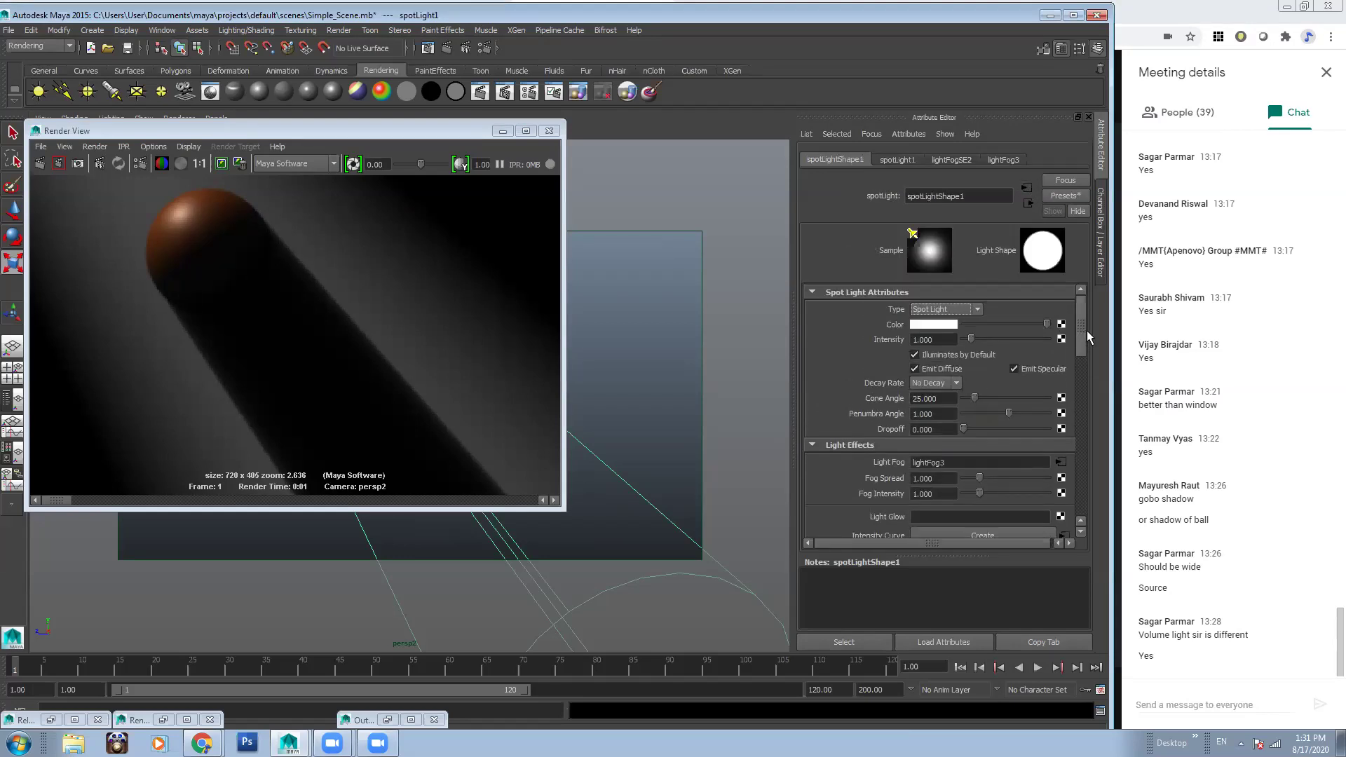
pyautogui.scroll(-4, 1089, 365)
pyautogui.scroll(2, 1089, 364)
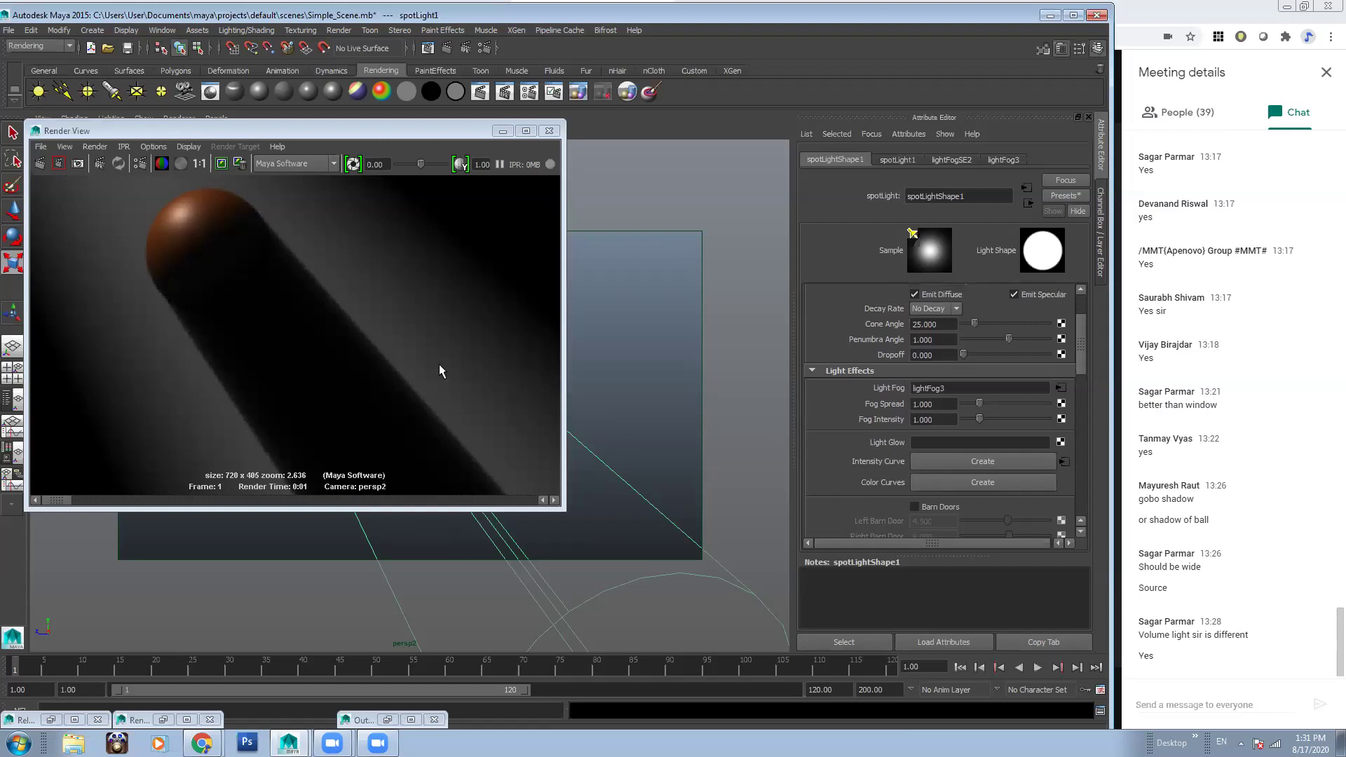
pyautogui.scroll(-5, 289, 351)
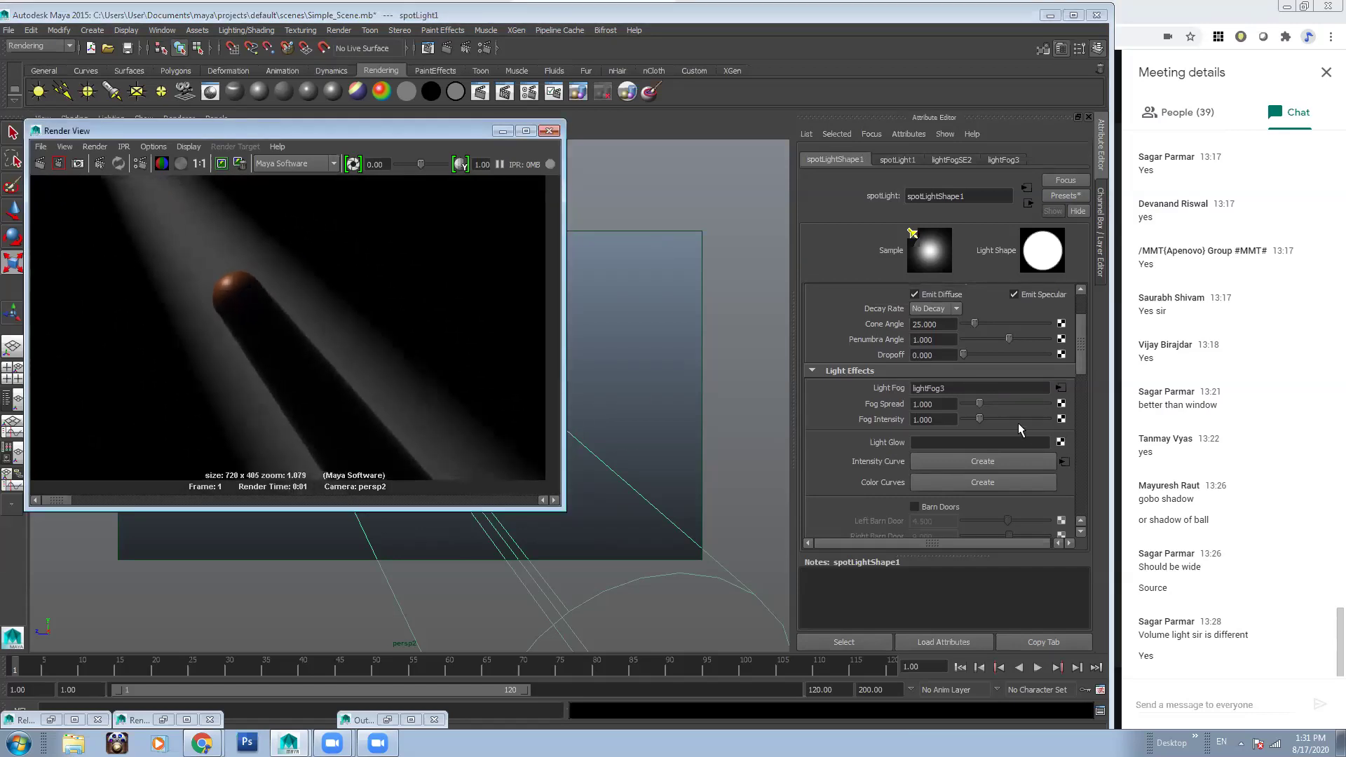
pyautogui.click(941, 405)
pyautogui.write('0.1')
pyautogui.press('Return')
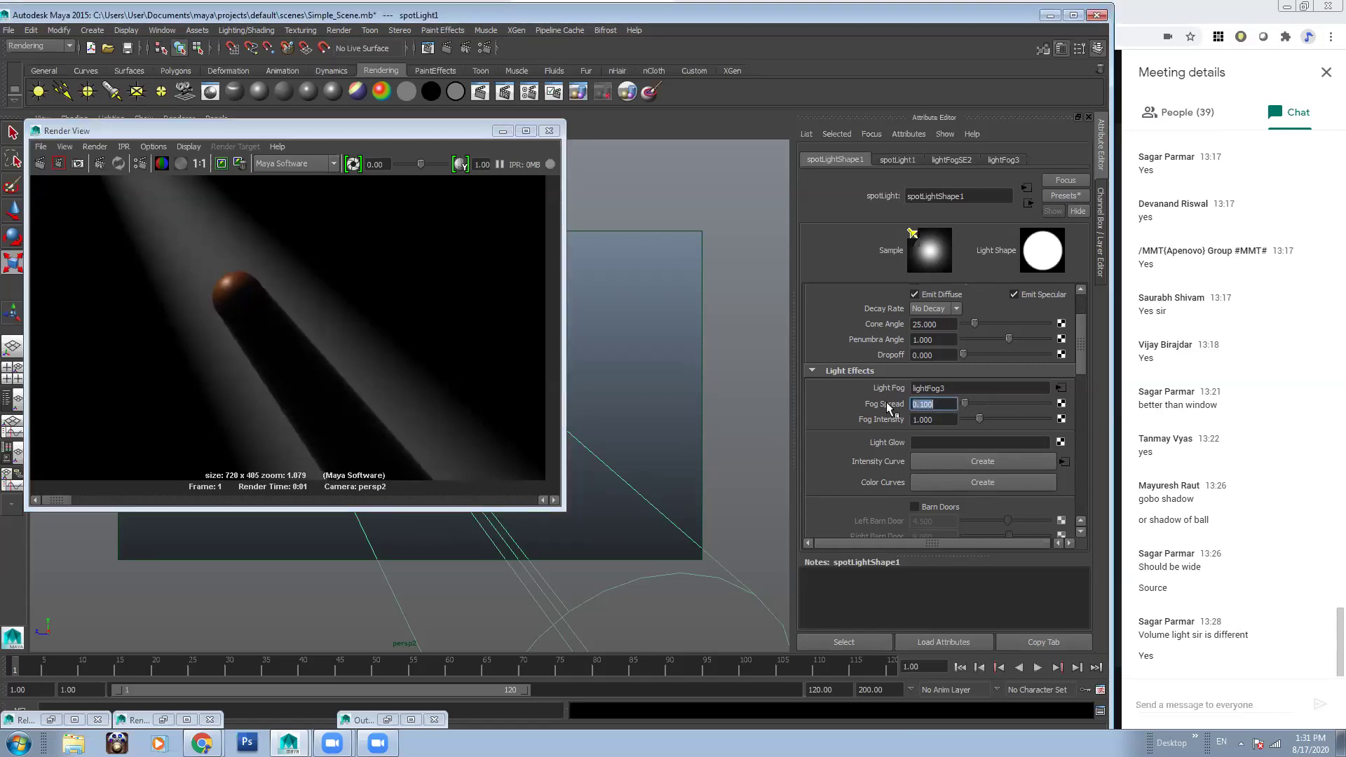
# Render the spot light fog with its reduced spread and examine the beam around the sphere
pyautogui.click(52, 176)
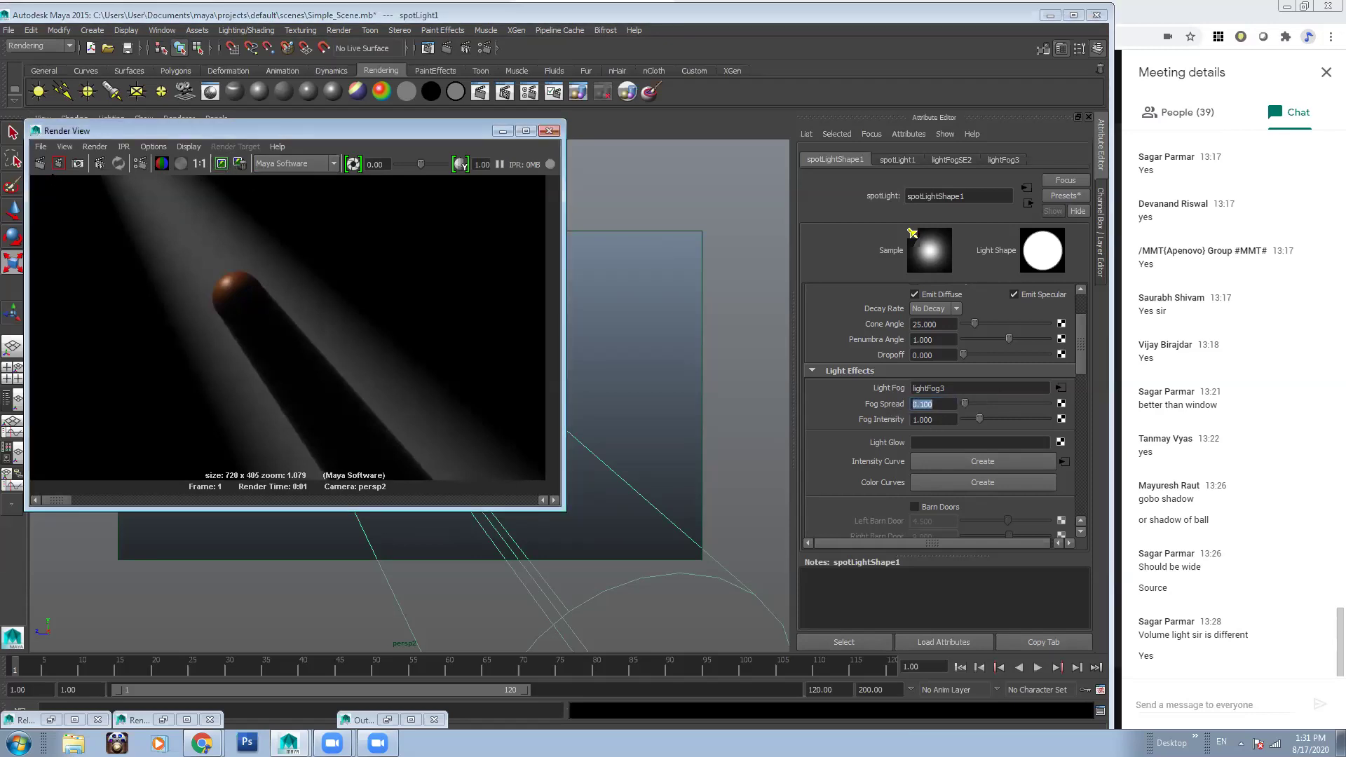
pyautogui.click(44, 168)
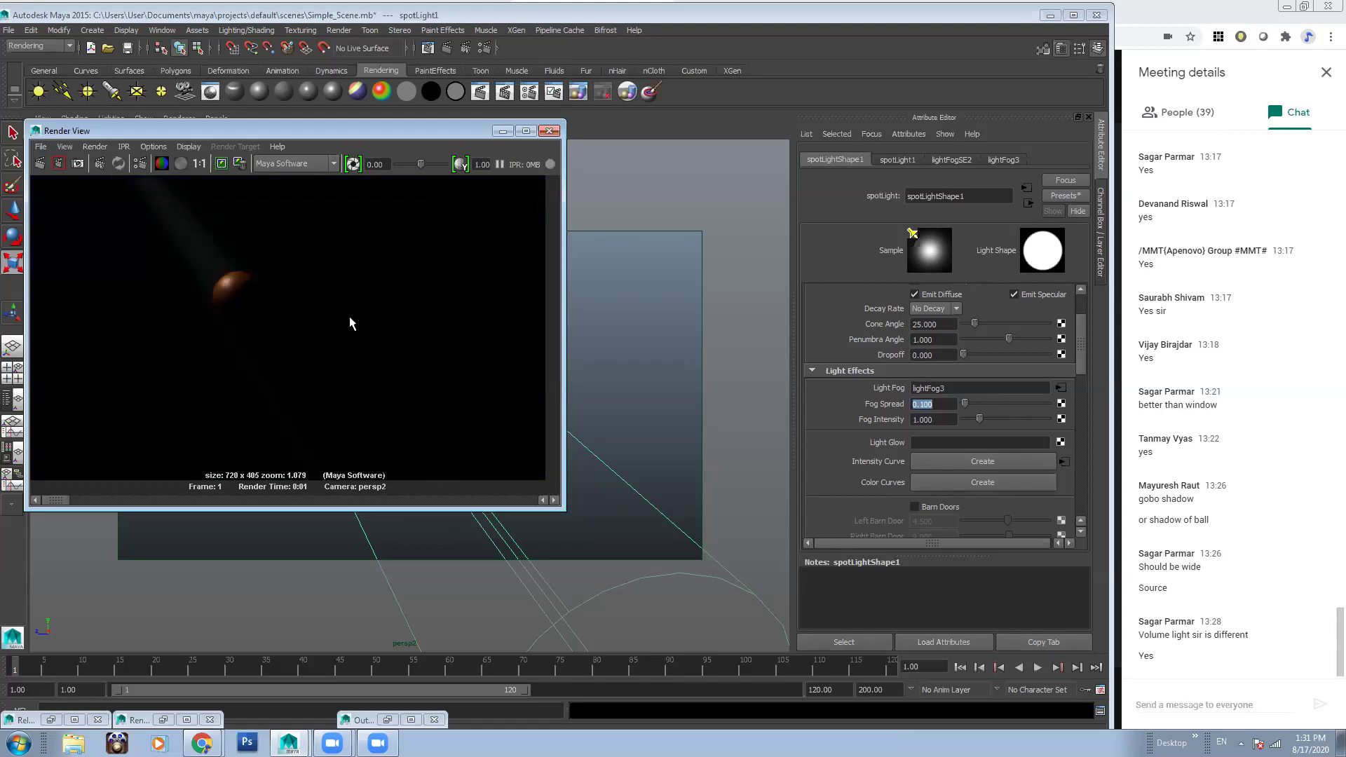
pyautogui.keyDown('alt'); pyautogui.moveTo(261, 282); pyautogui.dragTo(391, 329, button='right'); pyautogui.keyUp('alt')
pyautogui.keyDown('alt'); pyautogui.moveTo(391, 329); pyautogui.dragTo(432, 367, button='middle'); pyautogui.keyUp('alt')
pyautogui.keyDown('alt'); pyautogui.moveTo(433, 367); pyautogui.dragTo(575, 435, button='right'); pyautogui.keyUp('alt')
# Set the spot light's Fog Spread to 1, render again and examine the beam against the light cone in the scene
pyautogui.moveTo(943, 404); pyautogui.dragTo(870, 402)
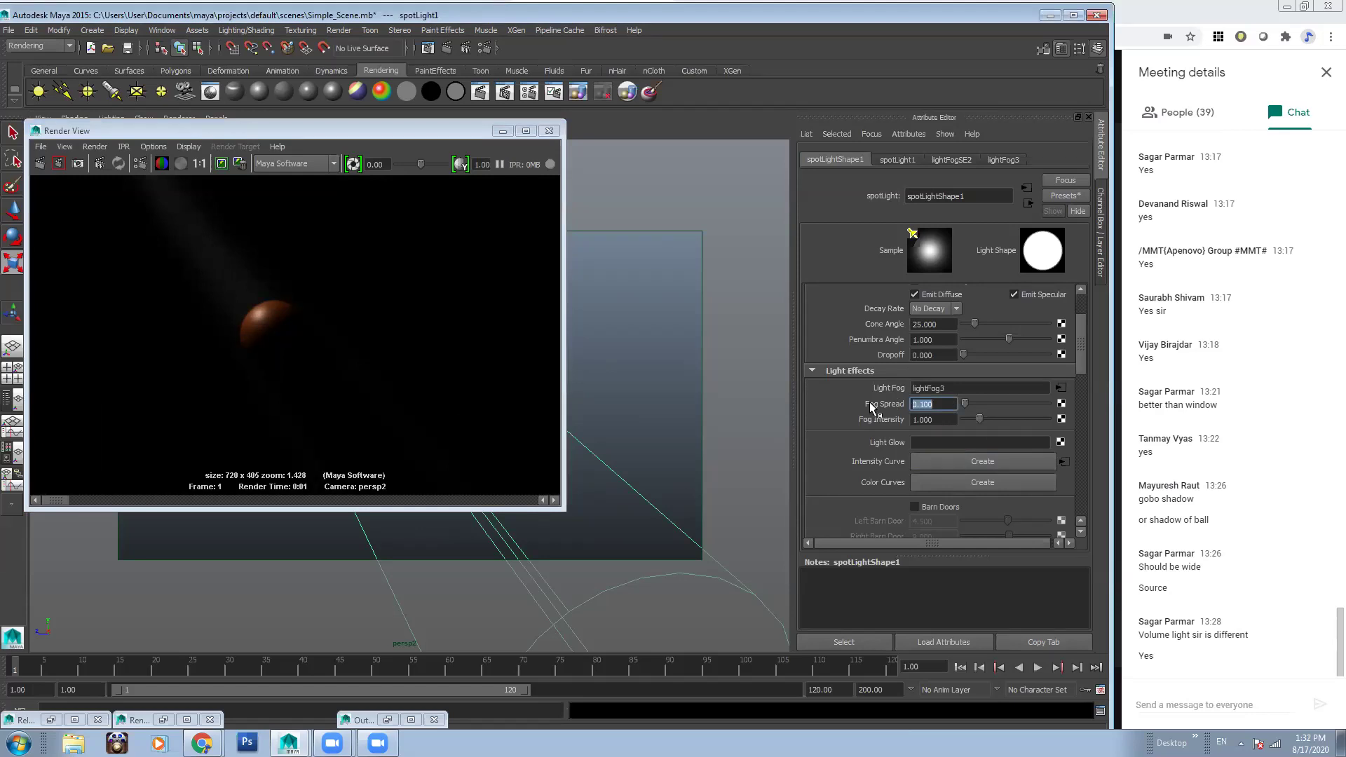
pyautogui.write('1')
pyautogui.press('Return')
pyautogui.click(40, 163)
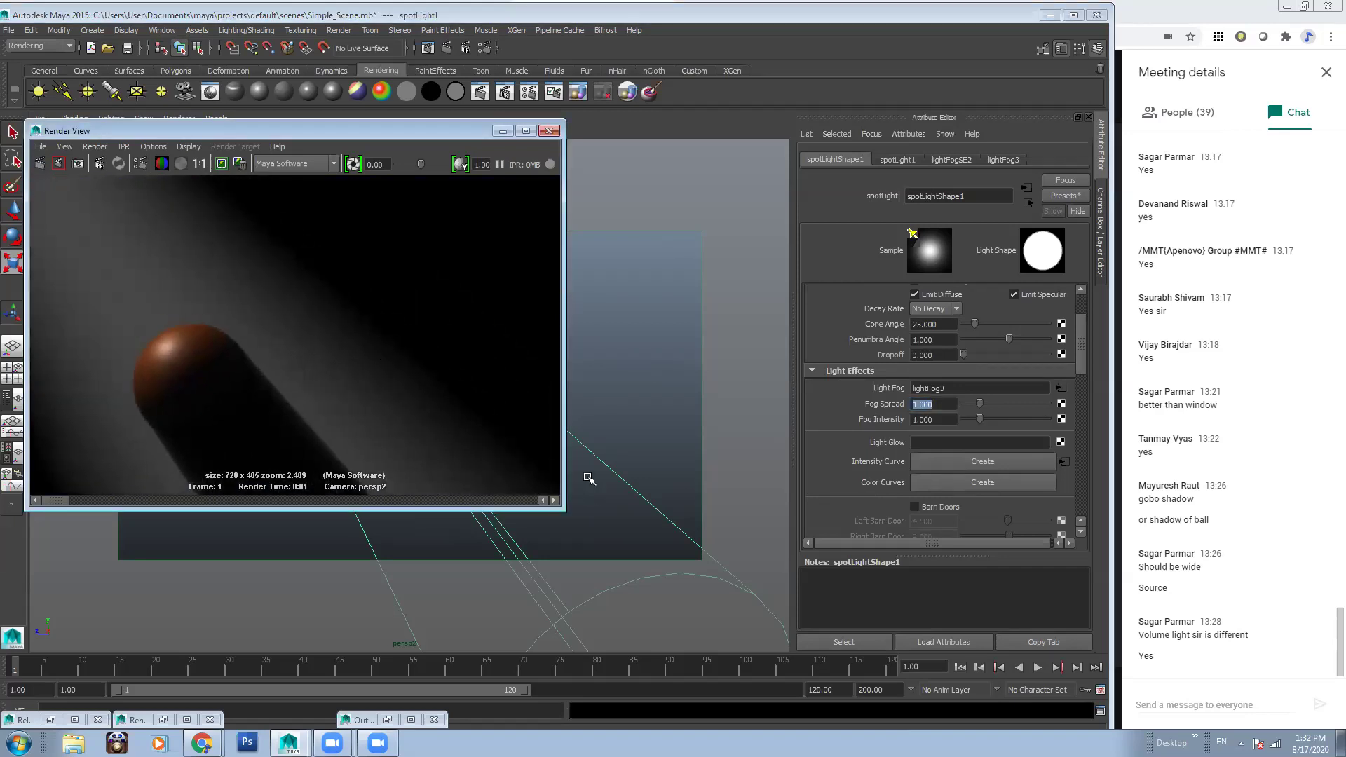
pyautogui.moveTo(410, 133); pyautogui.dragTo(195, 138)
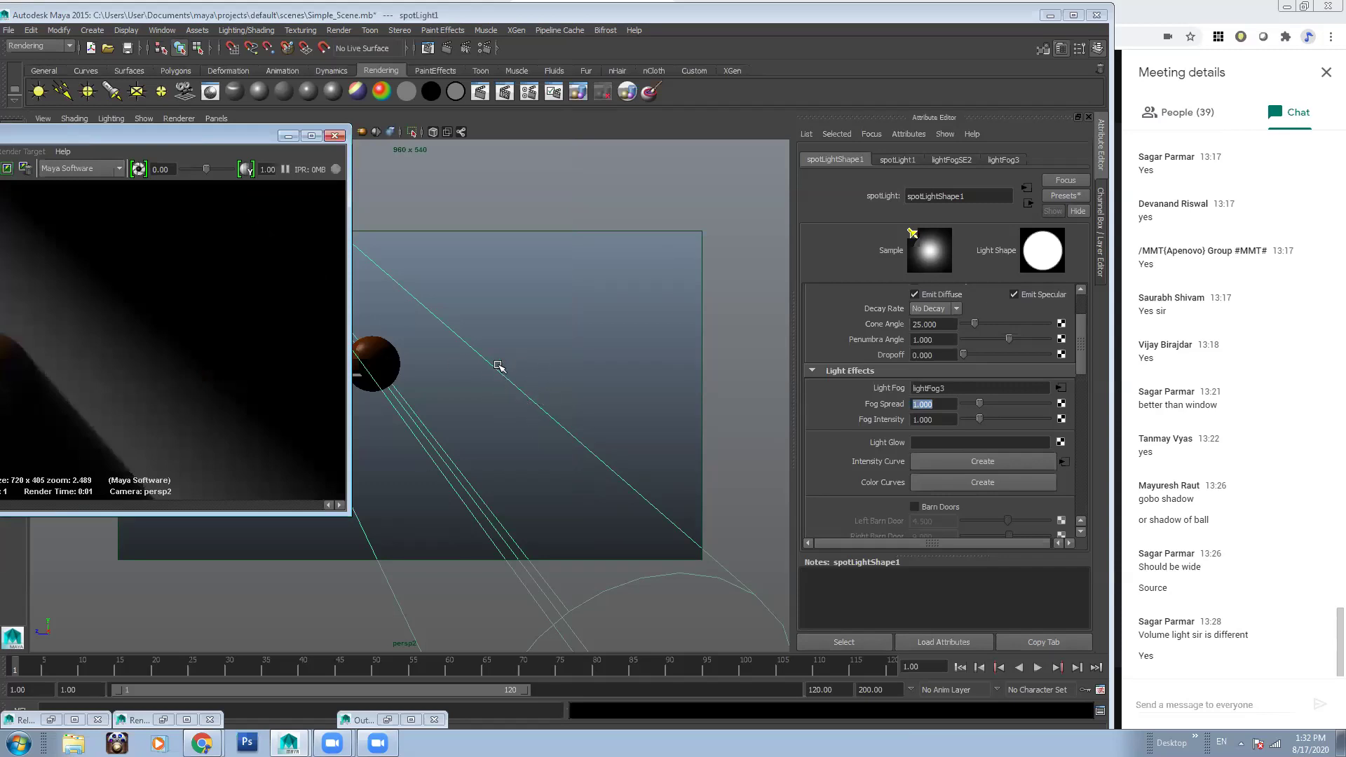
pyautogui.moveTo(249, 137); pyautogui.dragTo(386, 137)
# Set the spot light's Fog Spread to 0.5, render again and look closely at the sphere
pyautogui.write('0.5')
pyautogui.press('Return')
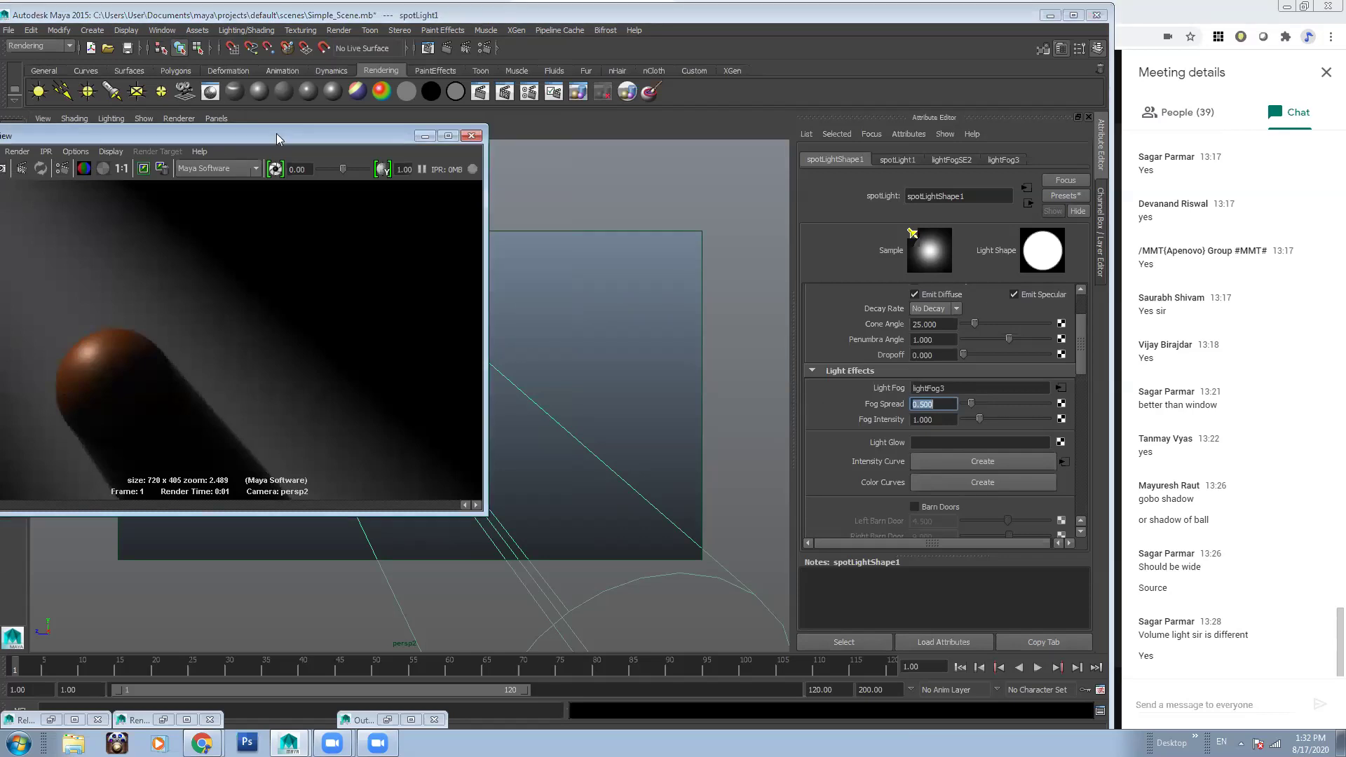
pyautogui.moveTo(277, 133); pyautogui.dragTo(475, 136)
pyautogui.keyDown('alt'); pyautogui.moveTo(549, 347); pyautogui.dragTo(487, 343, button='right'); pyautogui.keyUp('alt')
pyautogui.keyDown('alt'); pyautogui.moveTo(487, 343); pyautogui.dragTo(558, 341, button='middle'); pyautogui.keyUp('alt')
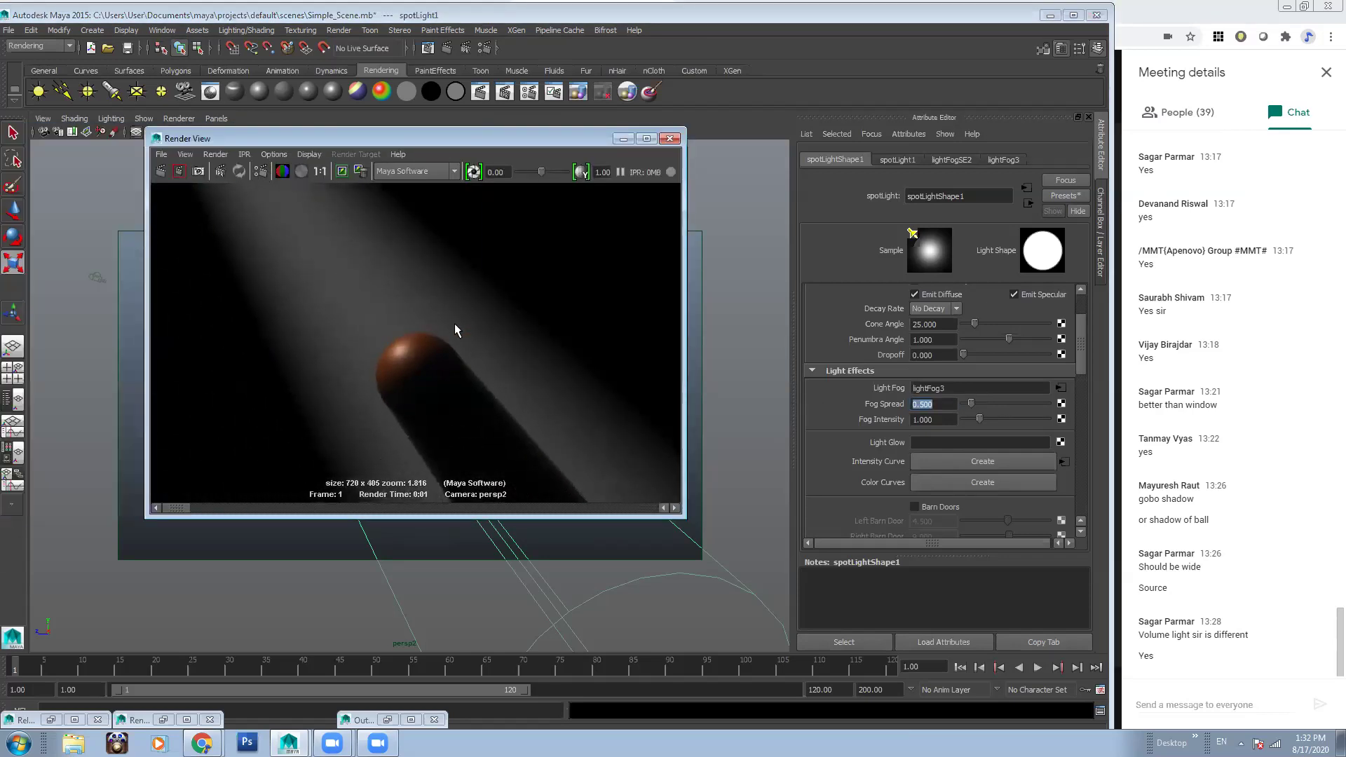
pyautogui.keyDown('alt'); pyautogui.moveTo(439, 338); pyautogui.dragTo(322, 372, button='right'); pyautogui.keyUp('alt')
pyautogui.click(161, 171)
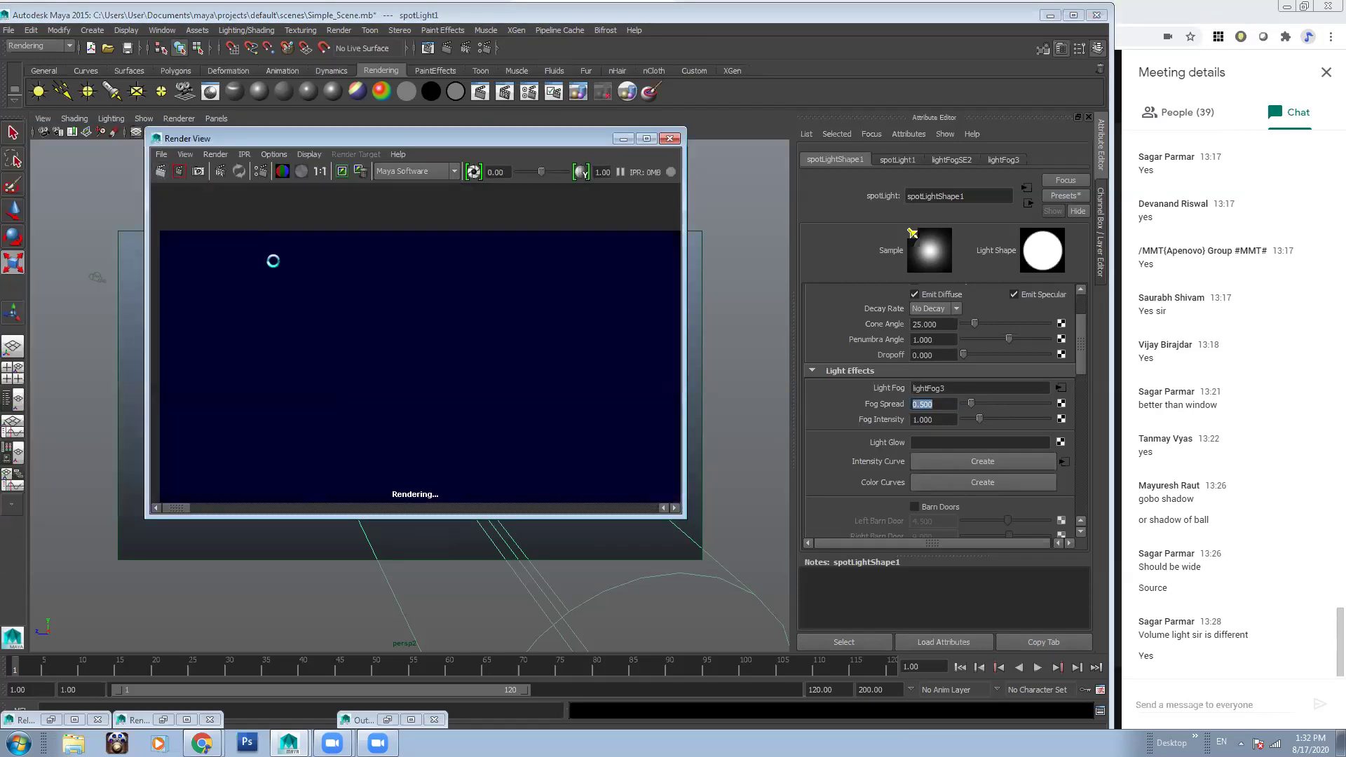
pyautogui.keyDown('alt'); pyautogui.moveTo(422, 345); pyautogui.dragTo(589, 351, button='right'); pyautogui.keyUp('alt')
# Compare the fog beam's edges and falloff between the stored renders and the latest one
pyautogui.moveTo(176, 510)
pyautogui.mouseDown()
pyautogui.moveTo(234, 512)
pyautogui.moveTo(169, 511)
pyautogui.mouseUp()
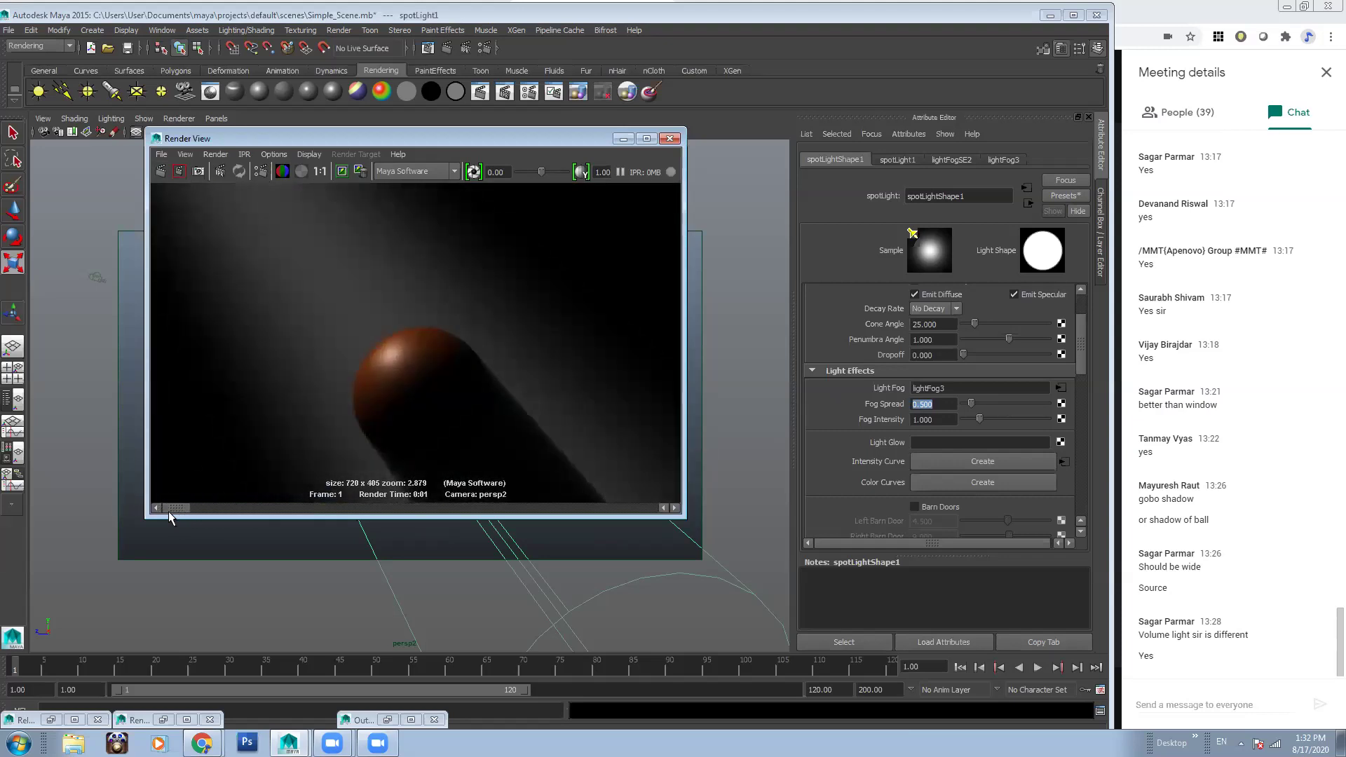
pyautogui.moveTo(579, 139); pyautogui.dragTo(414, 145)
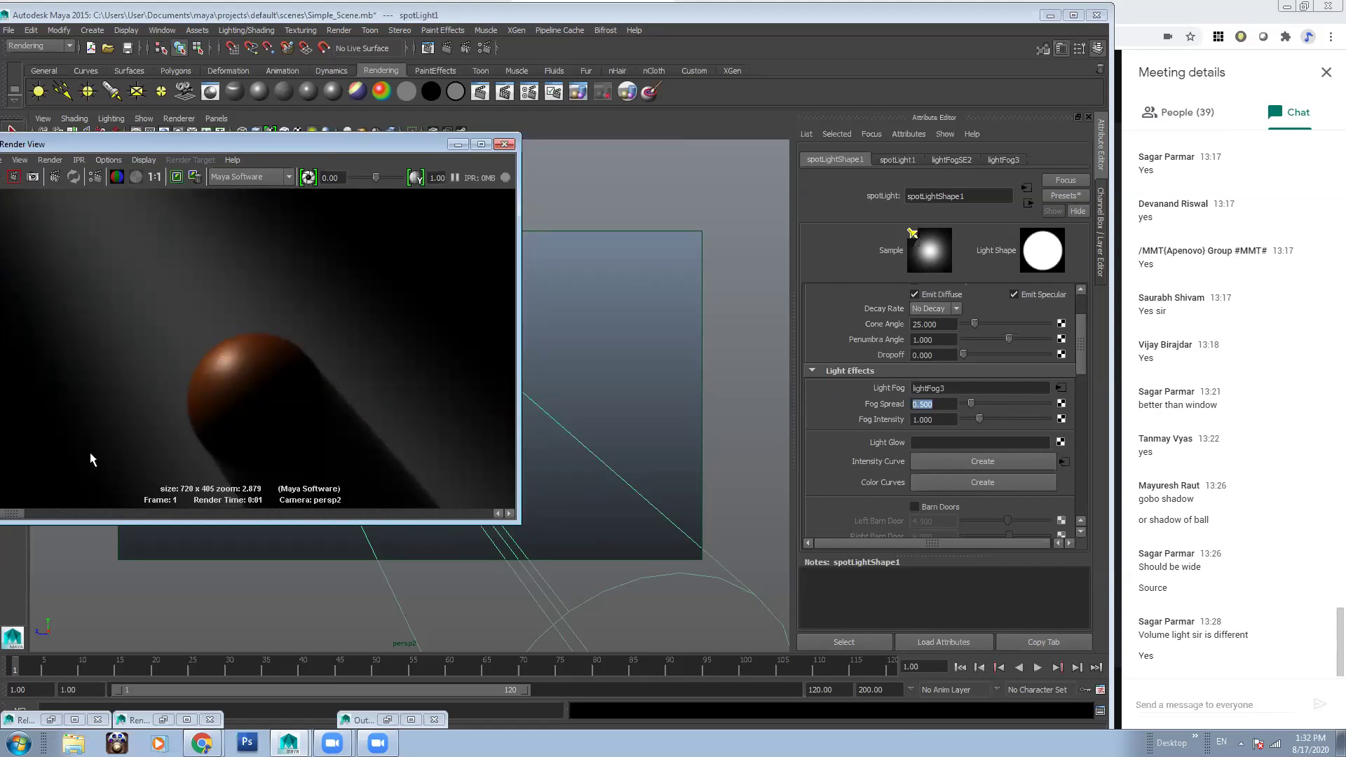
pyautogui.moveTo(243, 147); pyautogui.dragTo(383, 147)
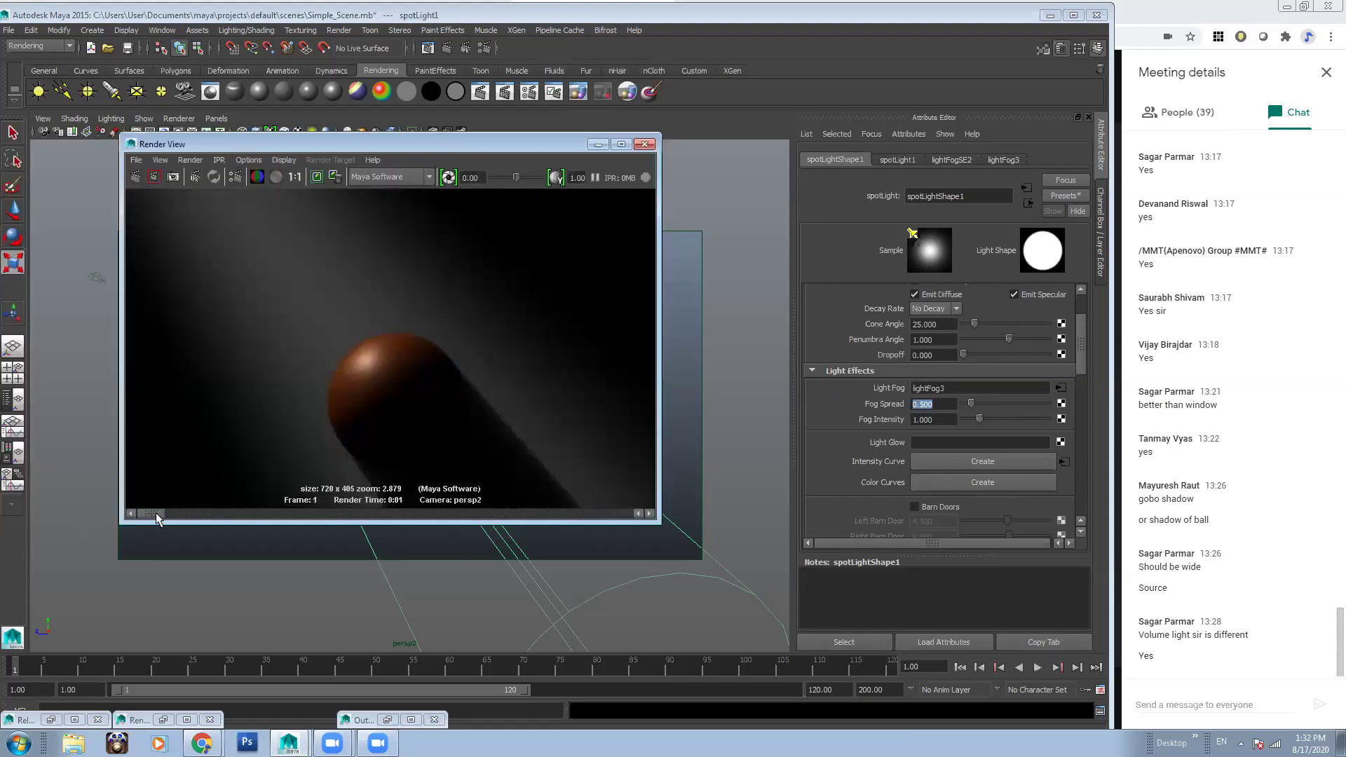
pyautogui.moveTo(157, 516); pyautogui.dragTo(178, 520)
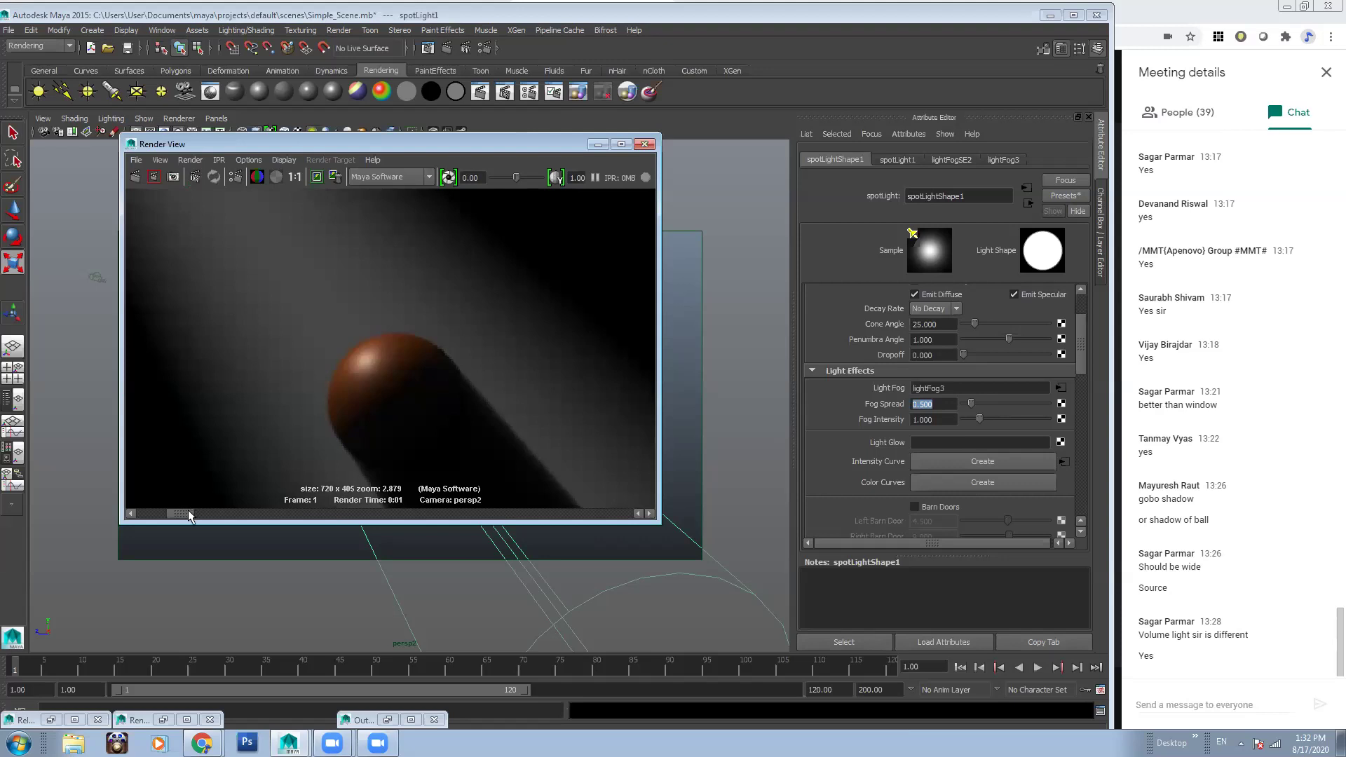
pyautogui.moveTo(187, 512); pyautogui.dragTo(163, 515)
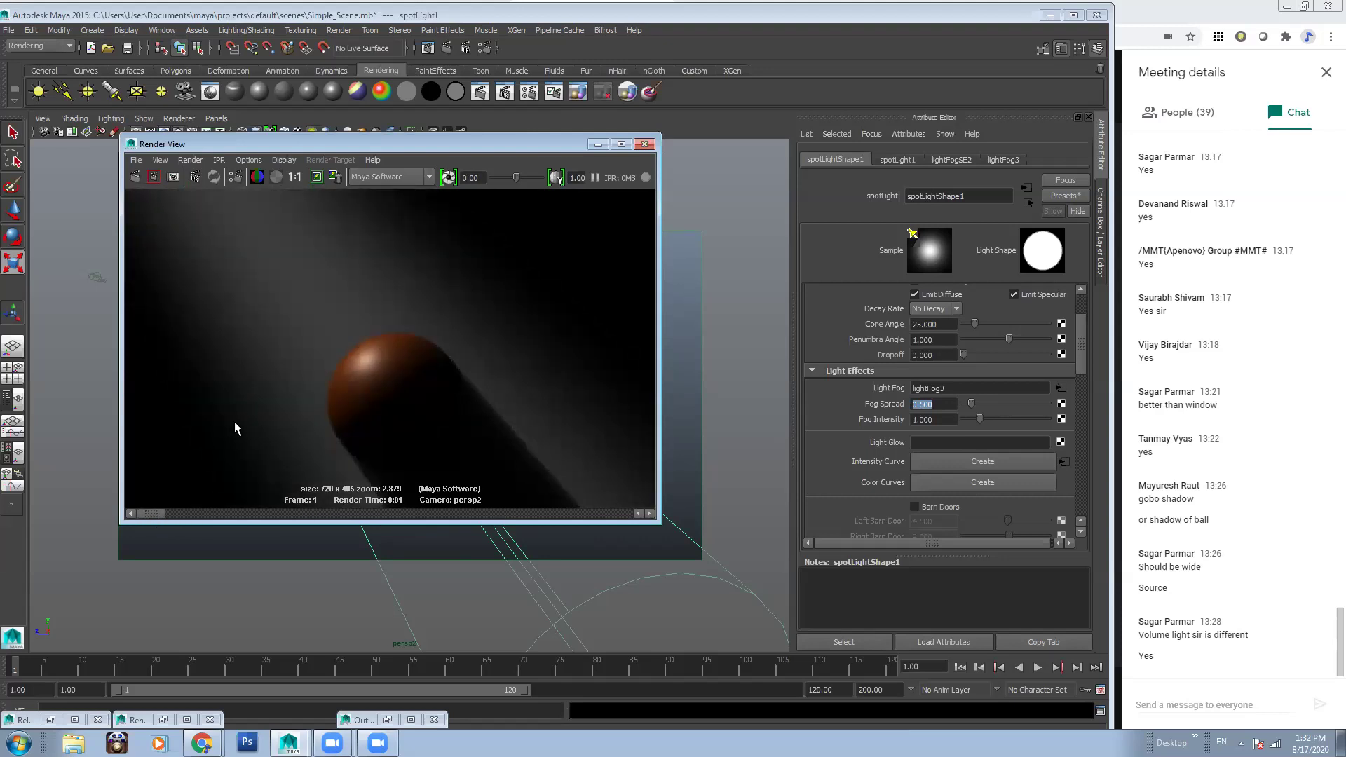
pyautogui.scroll(-5, 235, 422)
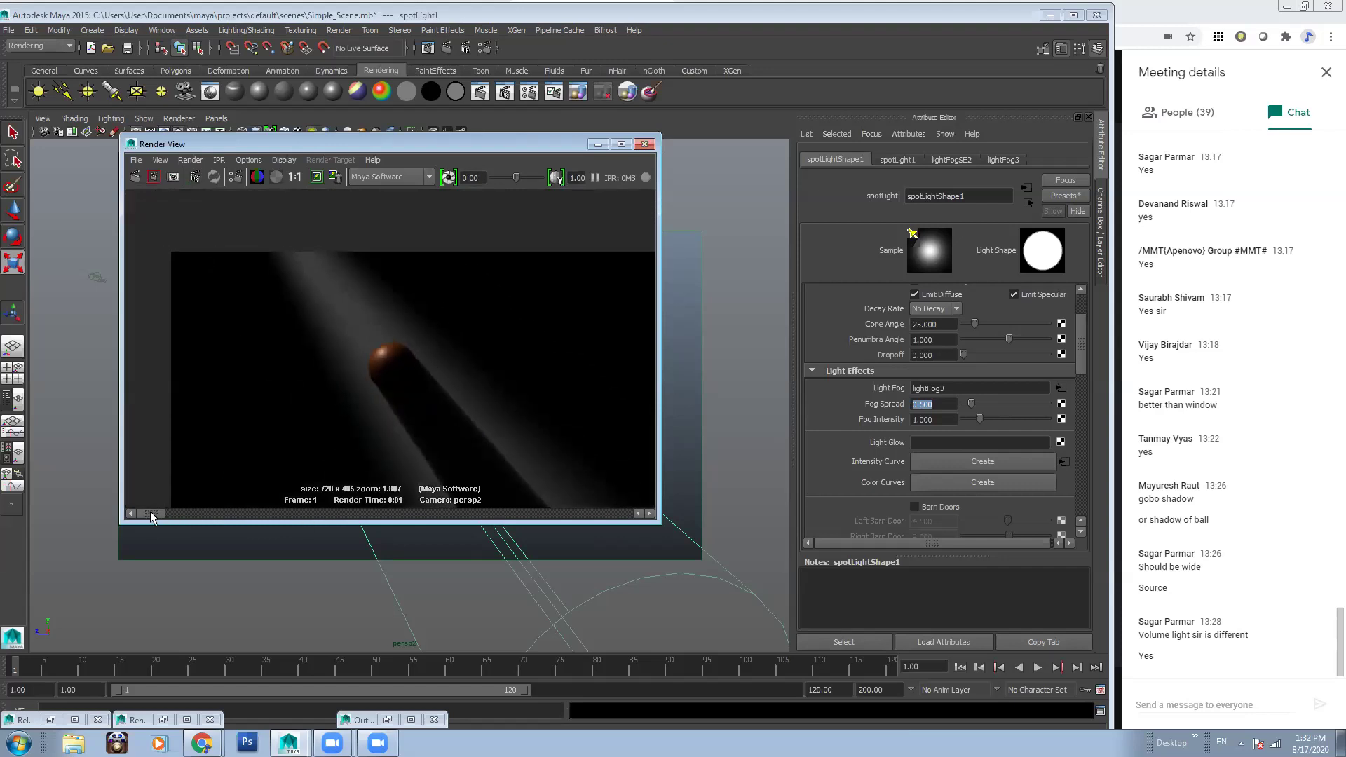
pyautogui.moveTo(168, 511); pyautogui.dragTo(141, 514)
# Set the spot light's Fog Spread to 0.25, render again and compare the beam with a stored render
pyautogui.write('.1')
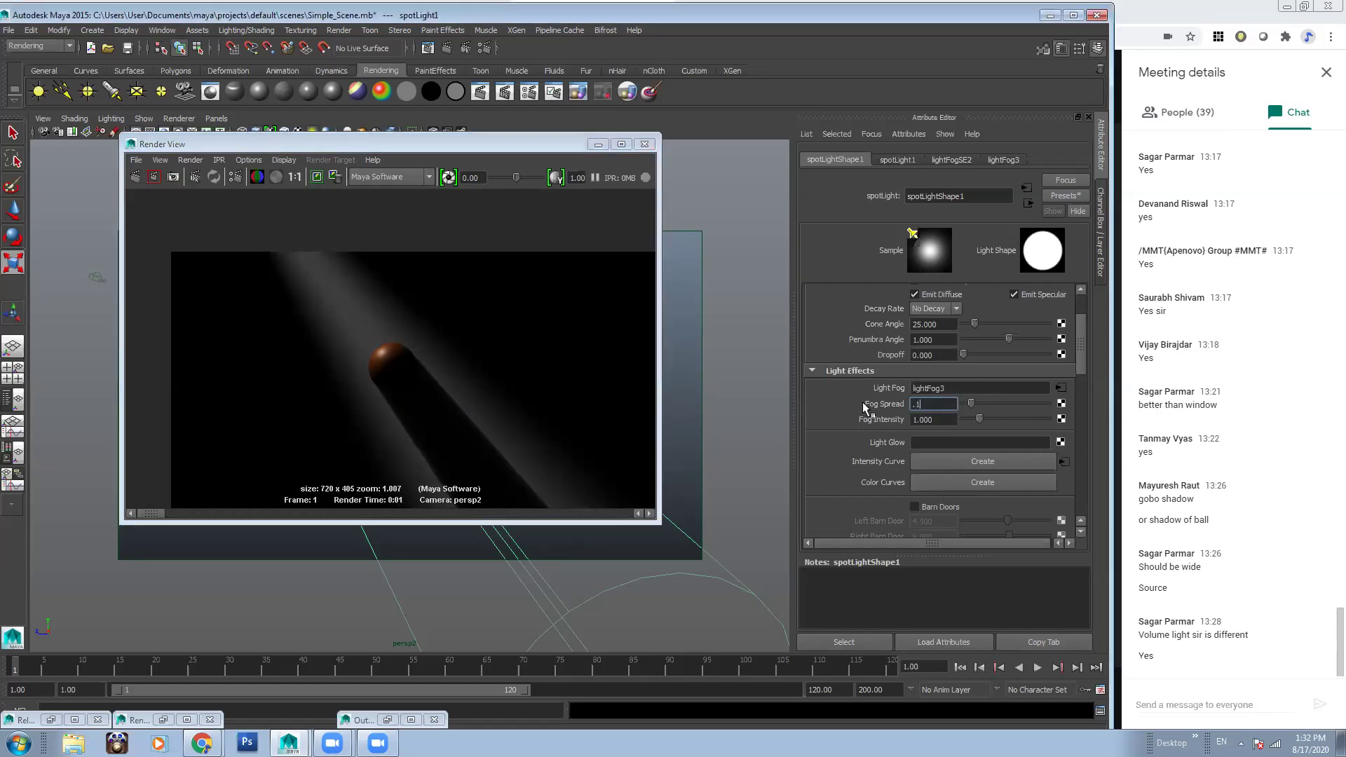
pyautogui.press('BackSpace')
pyautogui.write('25')
pyautogui.press('Return')
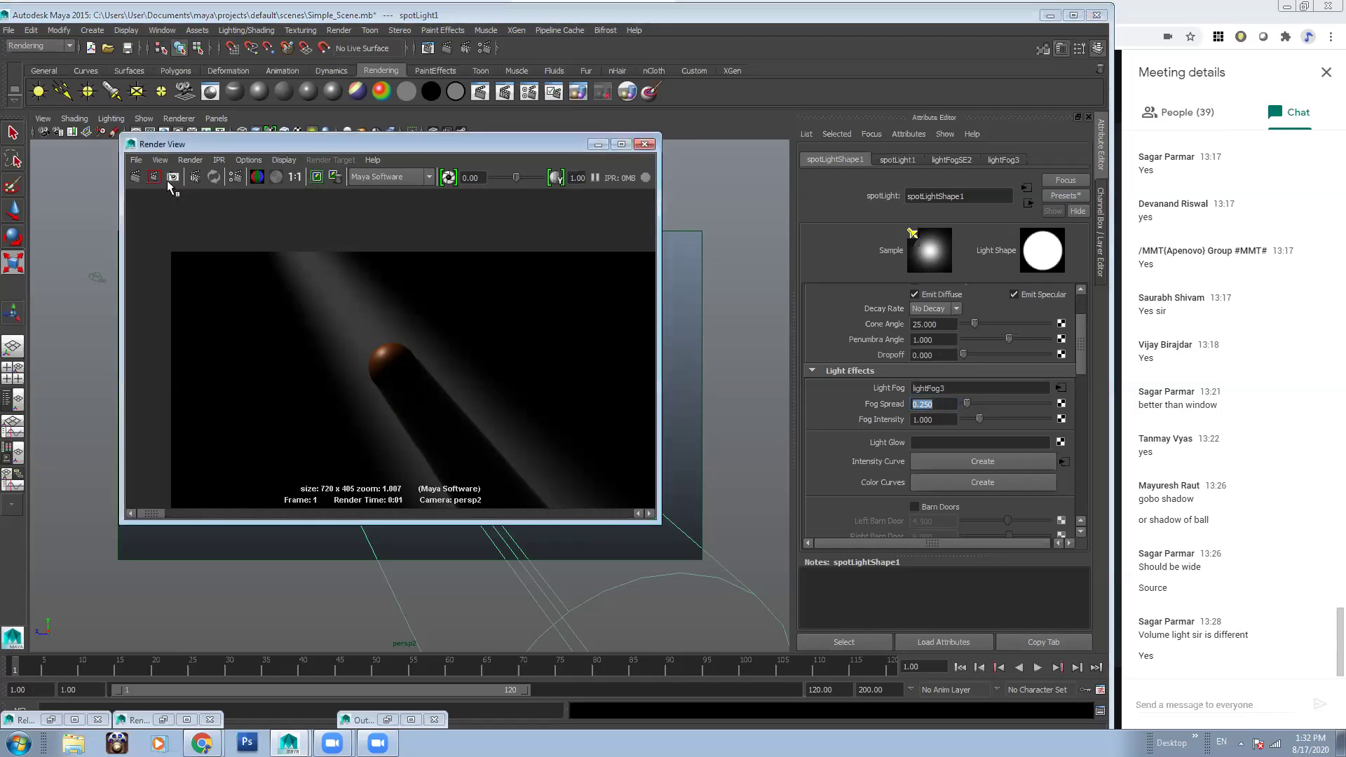
pyautogui.click(134, 176)
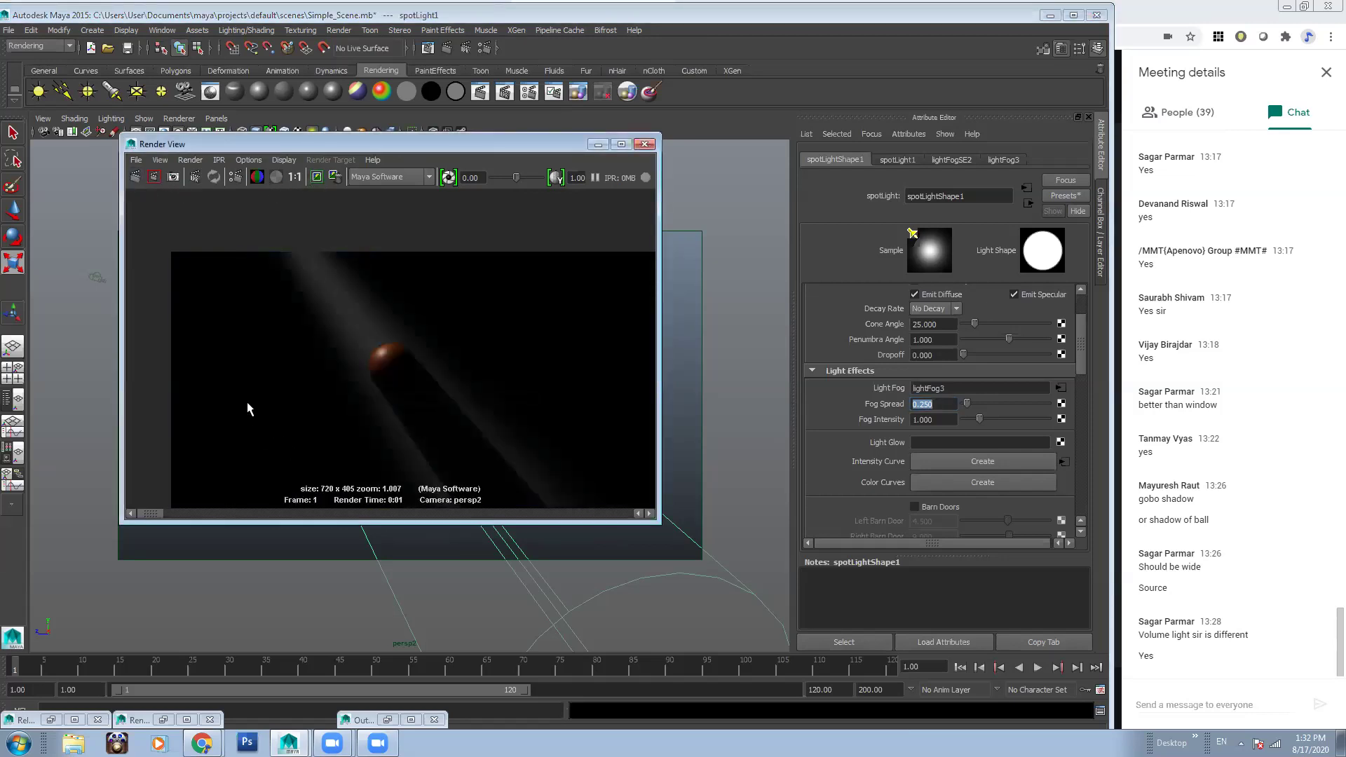
pyautogui.scroll(2, 187, 498)
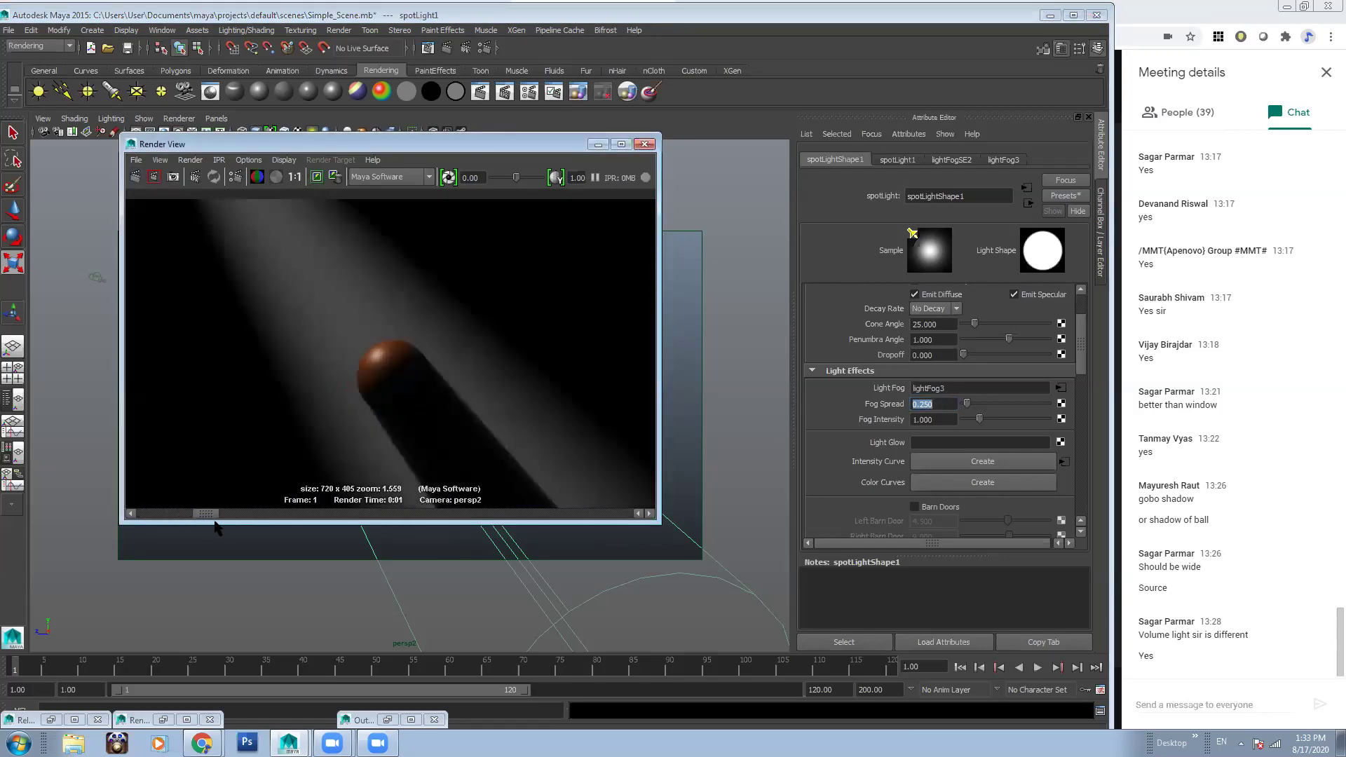
pyautogui.moveTo(148, 524)
pyautogui.mouseDown()
pyautogui.moveTo(215, 533)
pyautogui.moveTo(140, 533)
pyautogui.moveTo(210, 536)
pyautogui.moveTo(167, 523)
pyautogui.mouseUp()
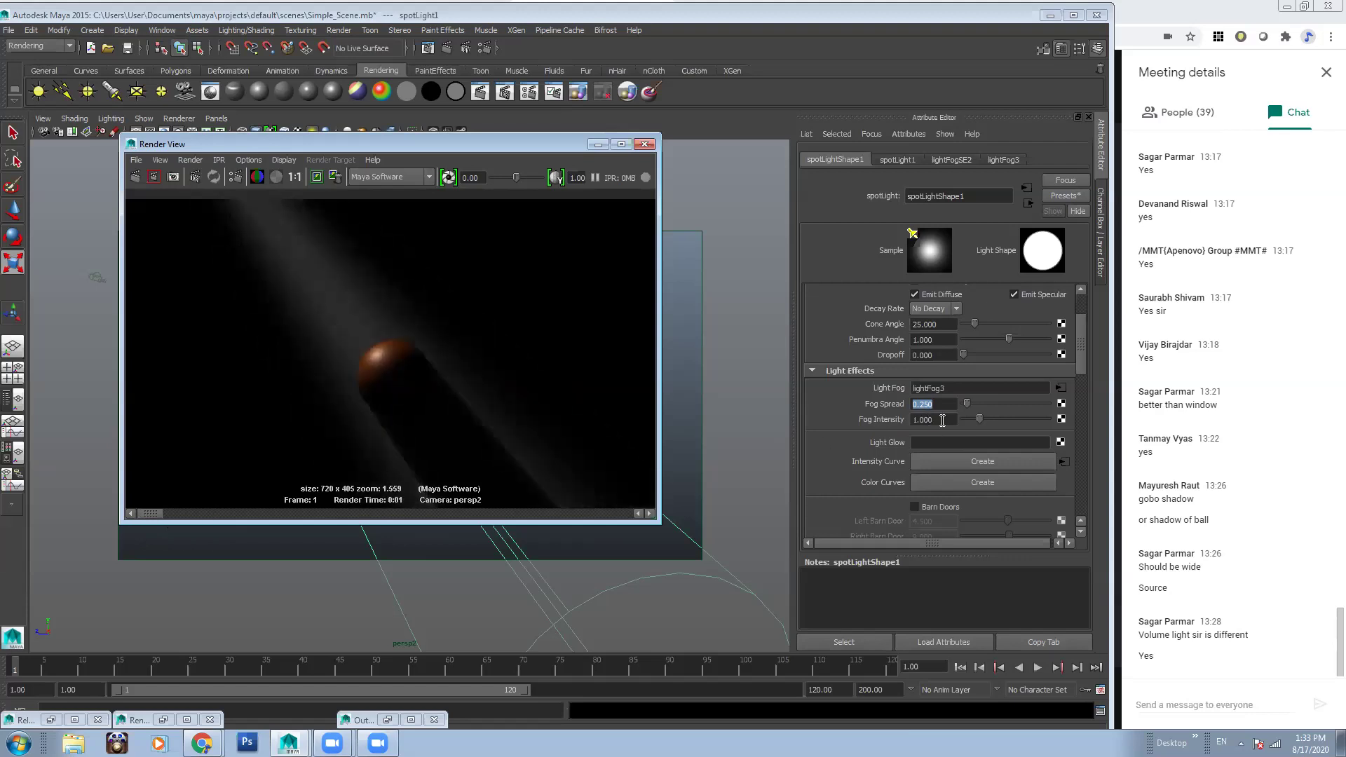
# Set the spot light's Fog Intensity to 1.5 and render the beam again
pyautogui.click(940, 420)
pyautogui.write('1.5')
pyautogui.press('Return')
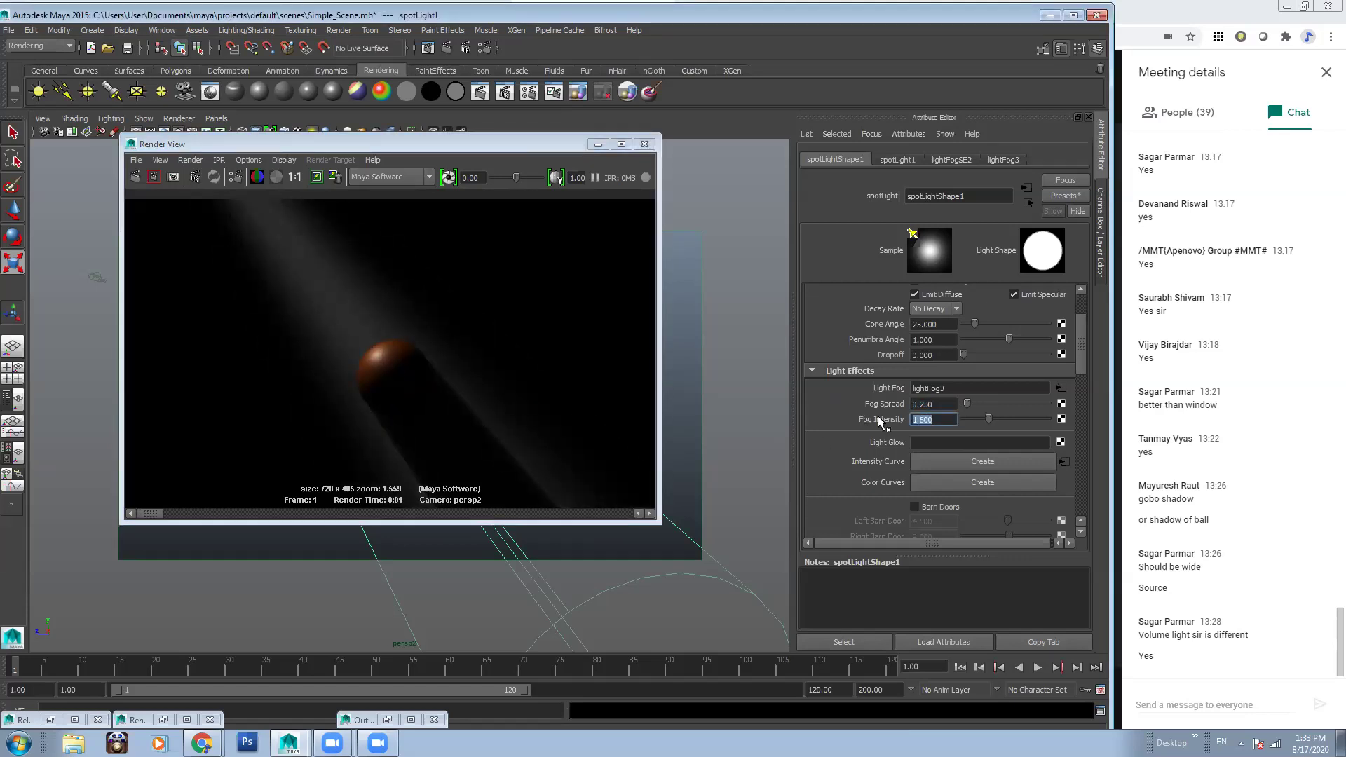
pyautogui.click(135, 177)
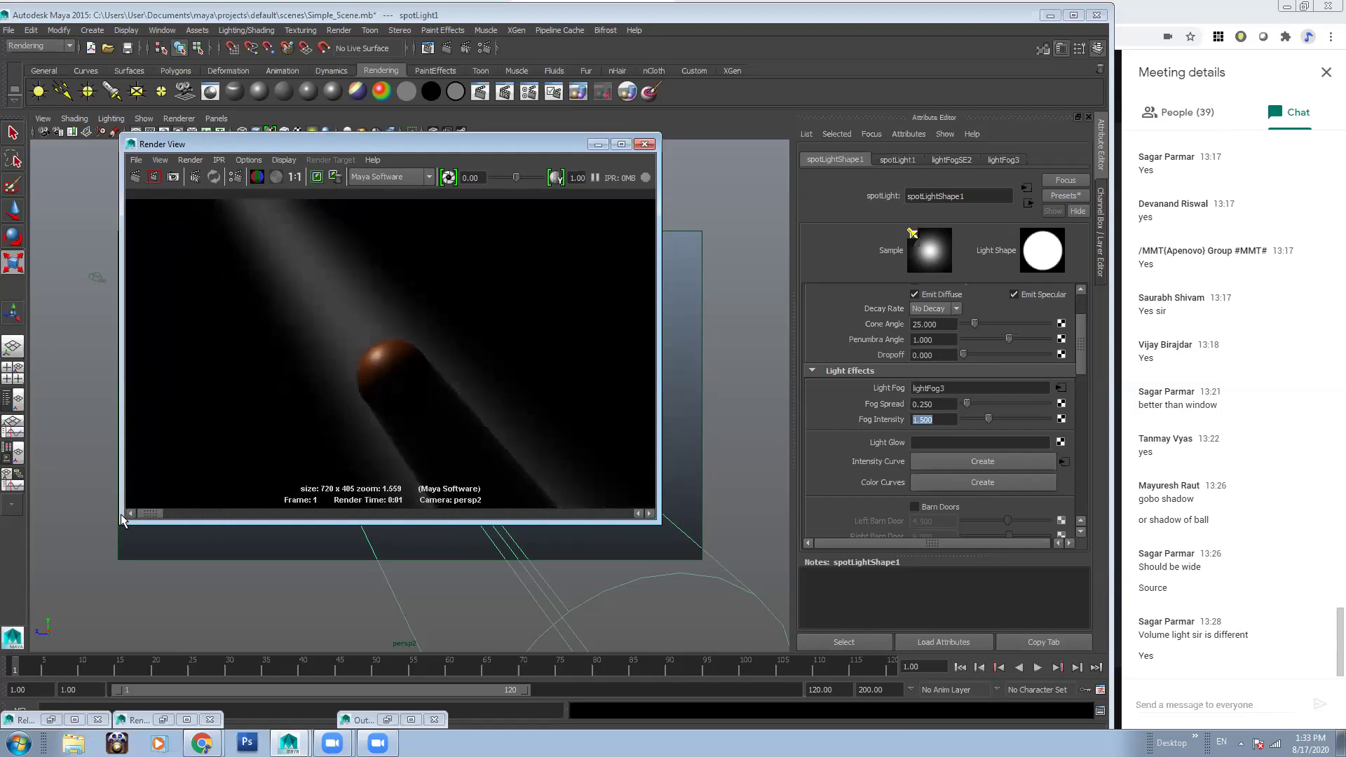
# Set the spot light's Fog Intensity to 2.5, render again and show the whole image
pyautogui.click(834, 416)
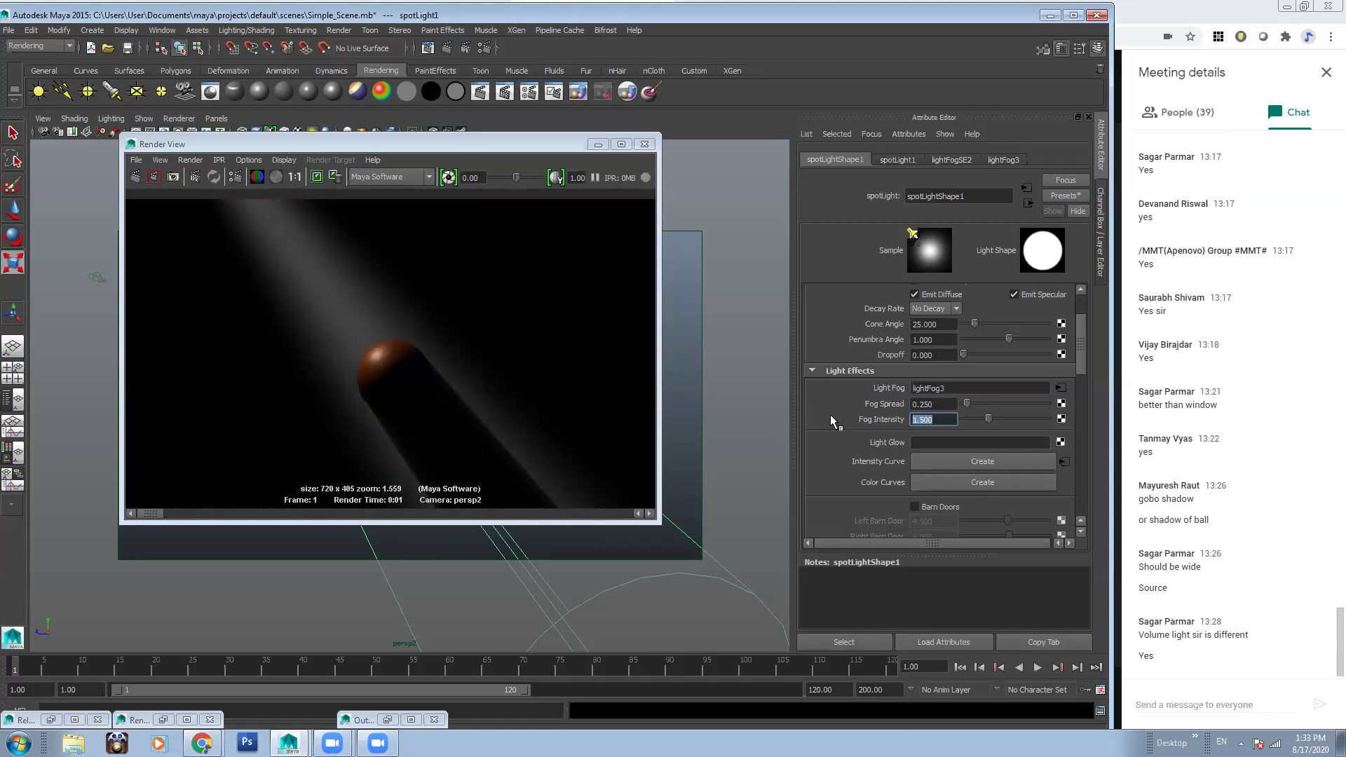
pyautogui.write('2.5')
pyautogui.press('Return')
pyautogui.click(135, 178)
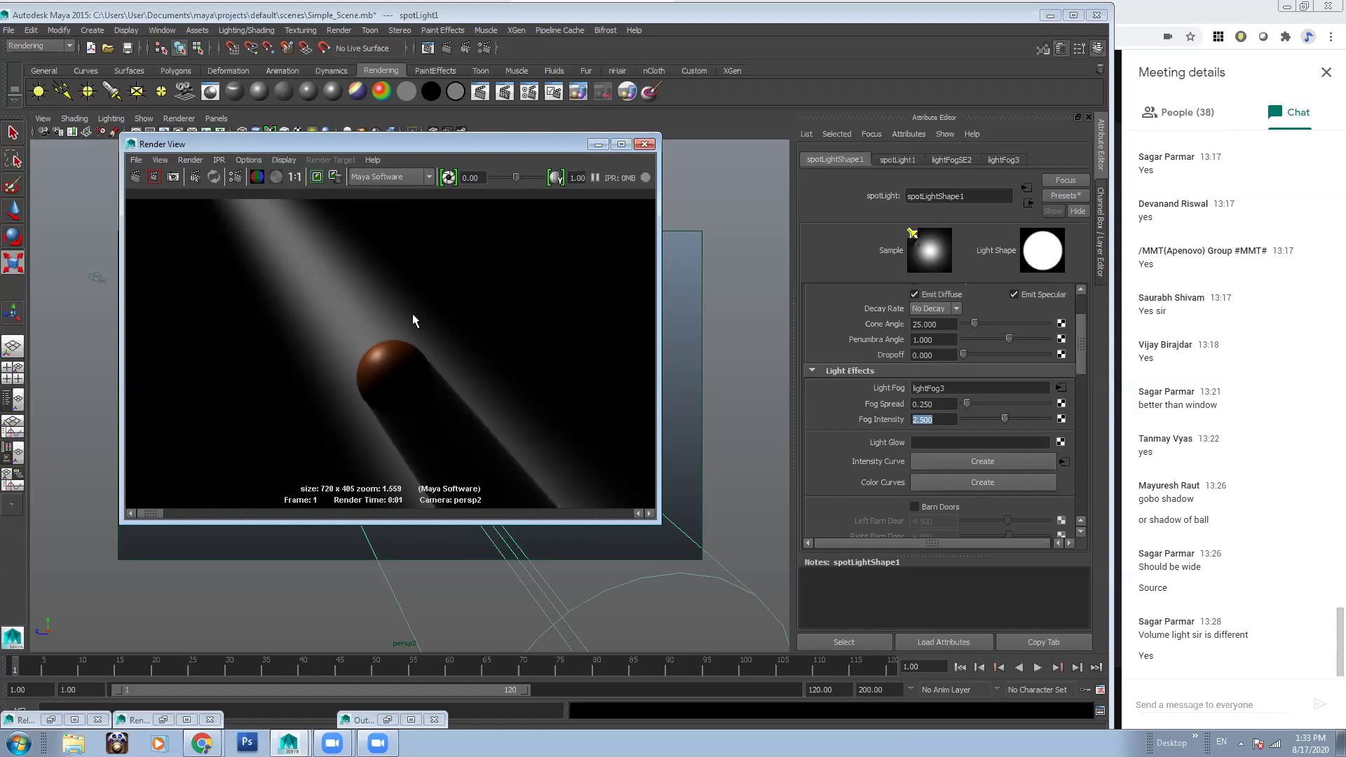
pyautogui.scroll(-5, 267, 340)
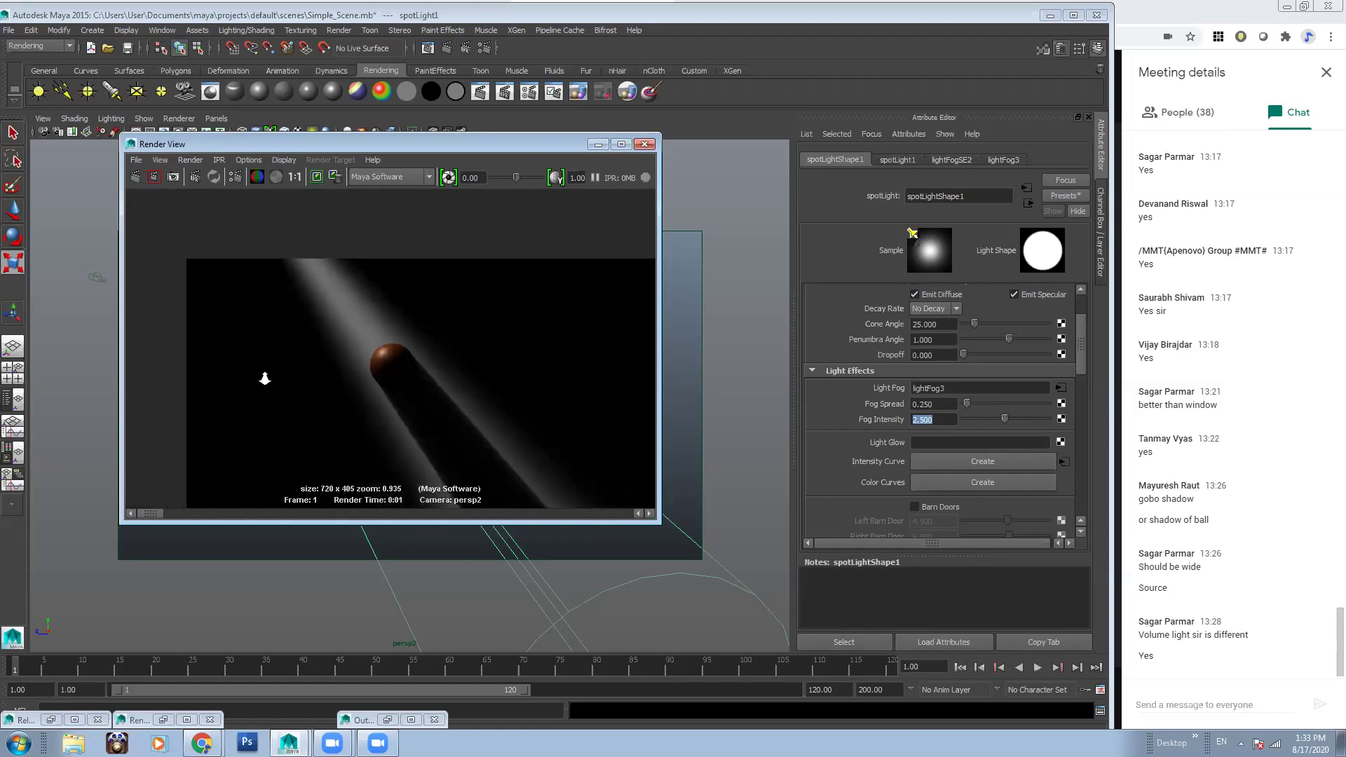
pyautogui.scroll(1, 459, 373)
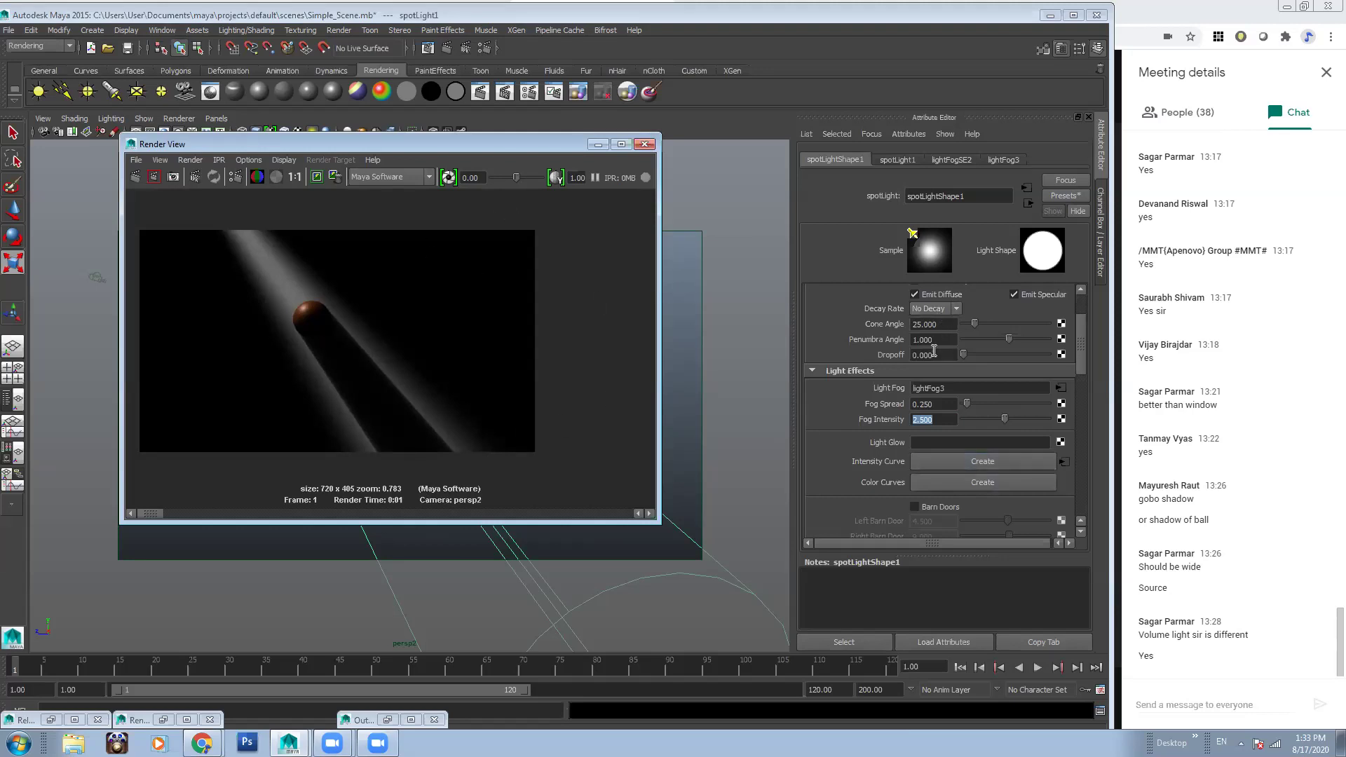
# Set the spot light's Fog Shadow Intensity to 3 in its depth map shadow attributes
pyautogui.moveTo(1079, 351); pyautogui.dragTo(1083, 421)
pyautogui.moveTo(927, 465); pyautogui.dragTo(868, 462)
pyautogui.write('3')
pyautogui.press('Return')
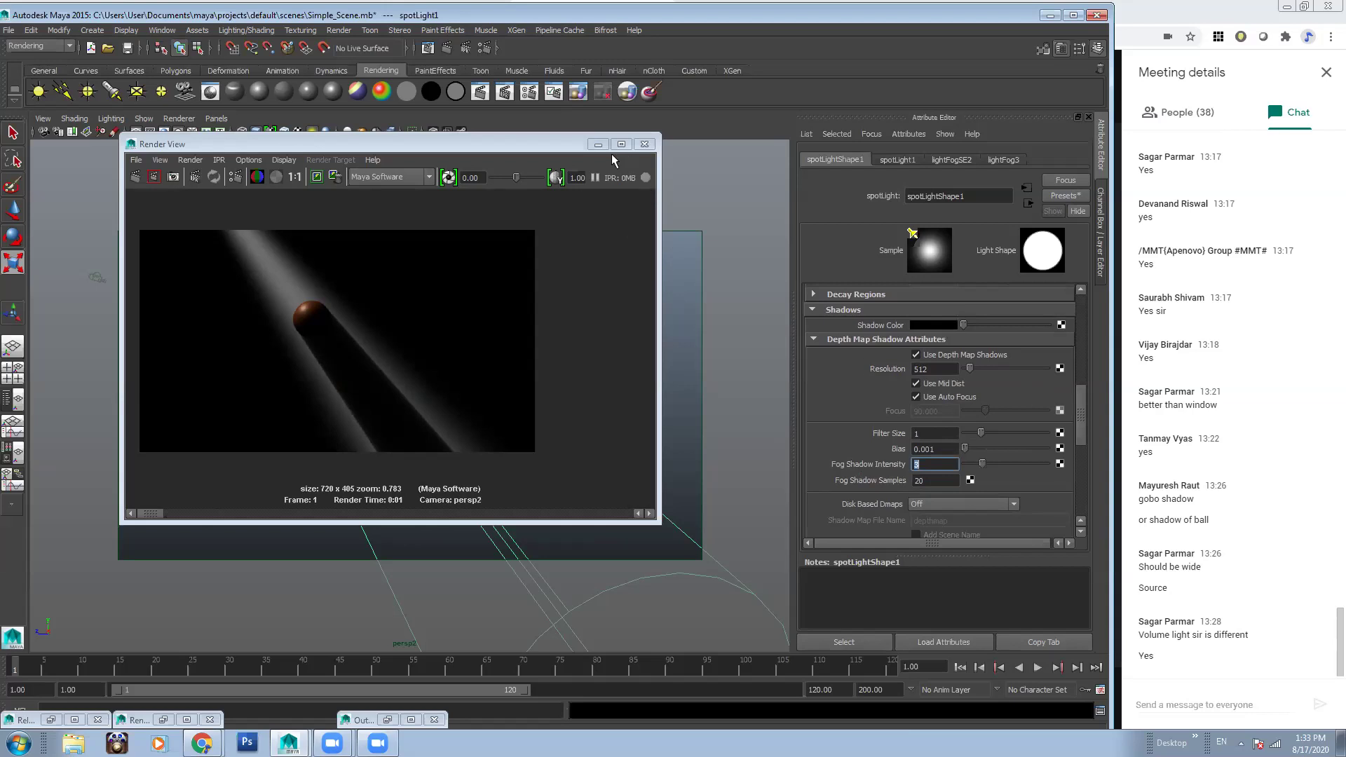
# Scale the spot light down along its beam until the fog cone ends short of the sphere, and render the result
pyautogui.moveTo(541, 143); pyautogui.dragTo(938, 143)
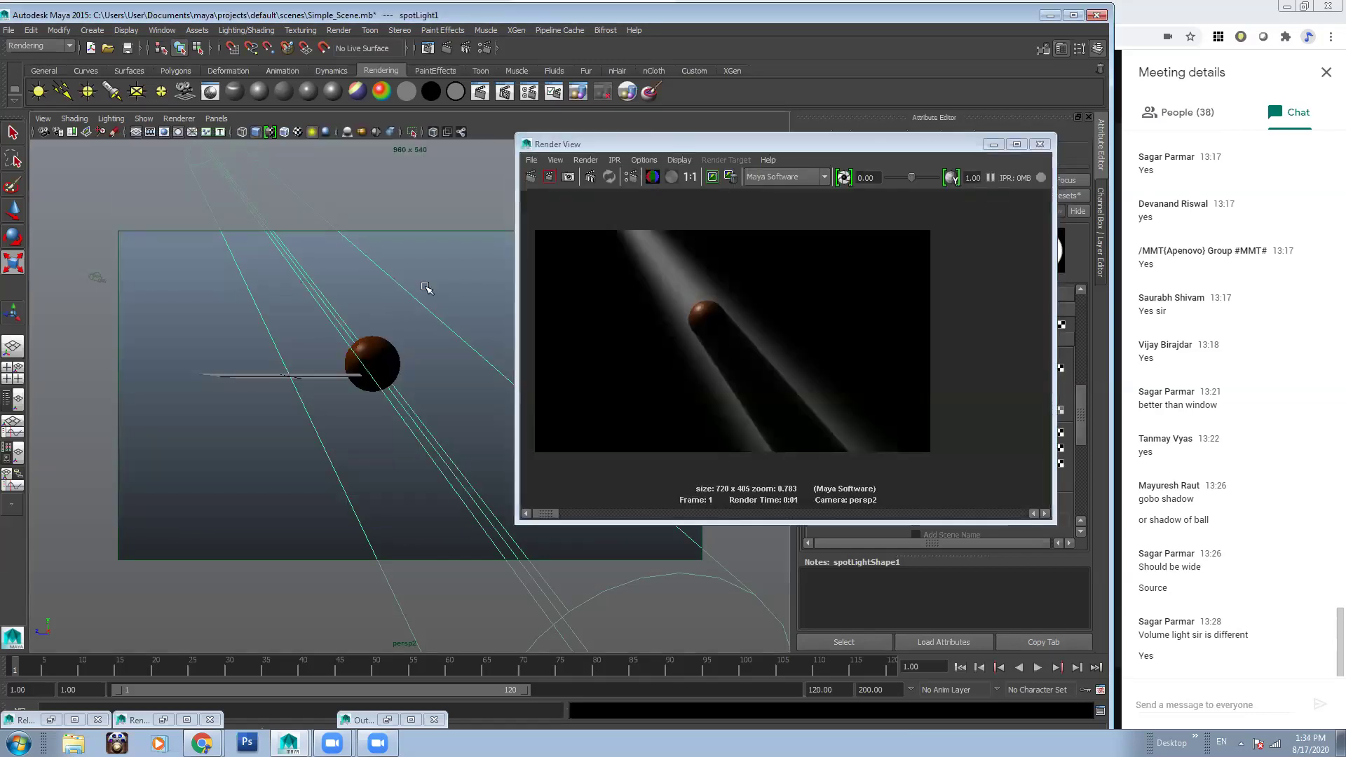
pyautogui.keyDown('alt'); pyautogui.moveTo(426, 287); pyautogui.dragTo(385, 340, button='middle'); pyautogui.keyUp('alt')
pyautogui.keyDown('alt'); pyautogui.moveTo(385, 339); pyautogui.dragTo(292, 309, button='right'); pyautogui.keyUp('alt')
pyautogui.click(221, 267)
pyautogui.click(252, 267)
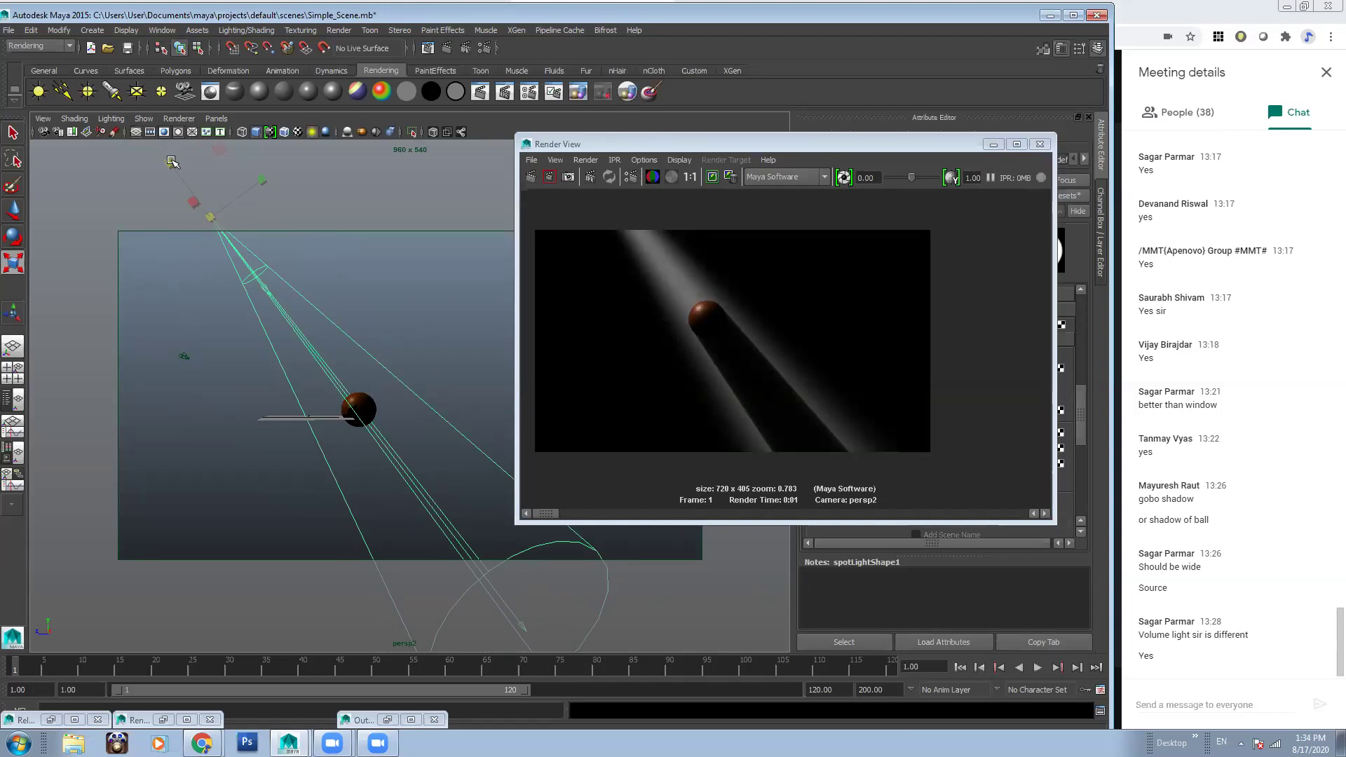
pyautogui.moveTo(172, 162); pyautogui.dragTo(196, 202)
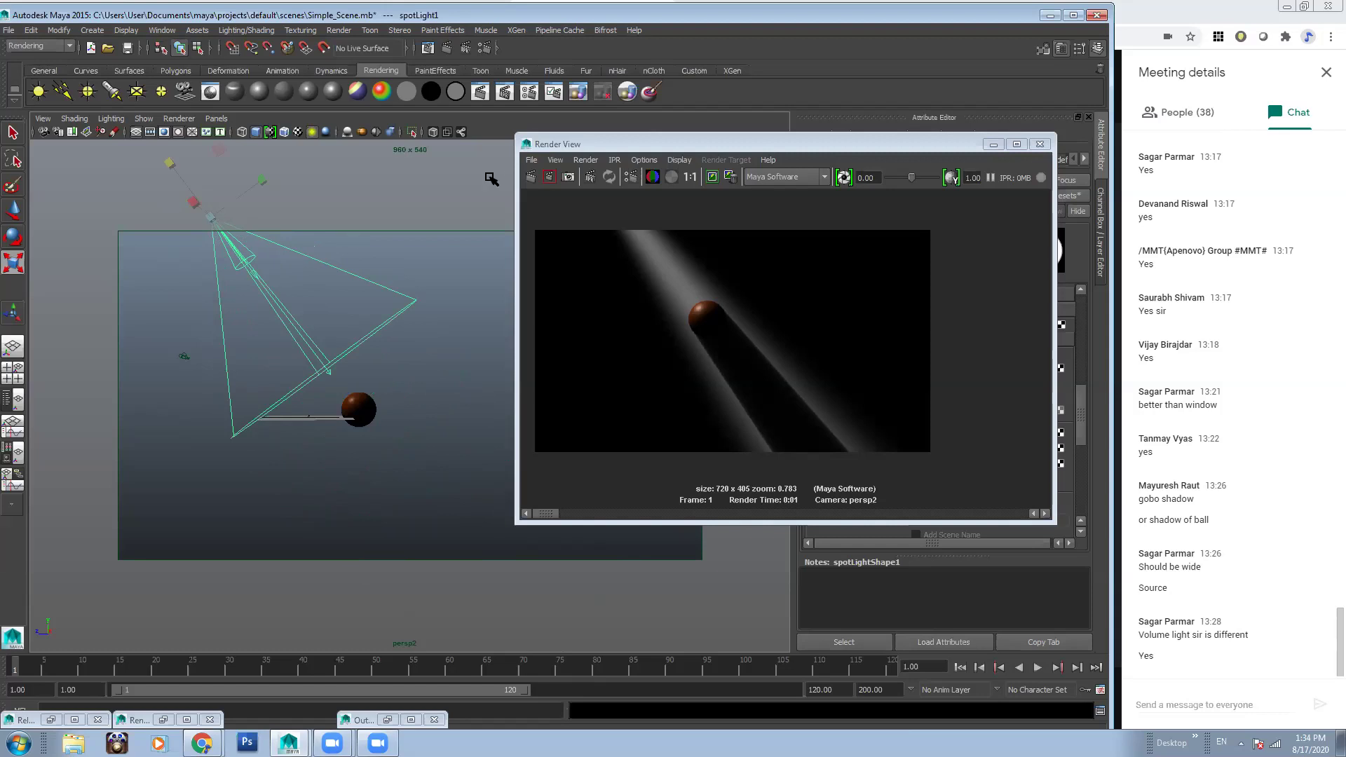
pyautogui.moveTo(725, 145); pyautogui.dragTo(639, 160)
pyautogui.scroll(2, 728, 337)
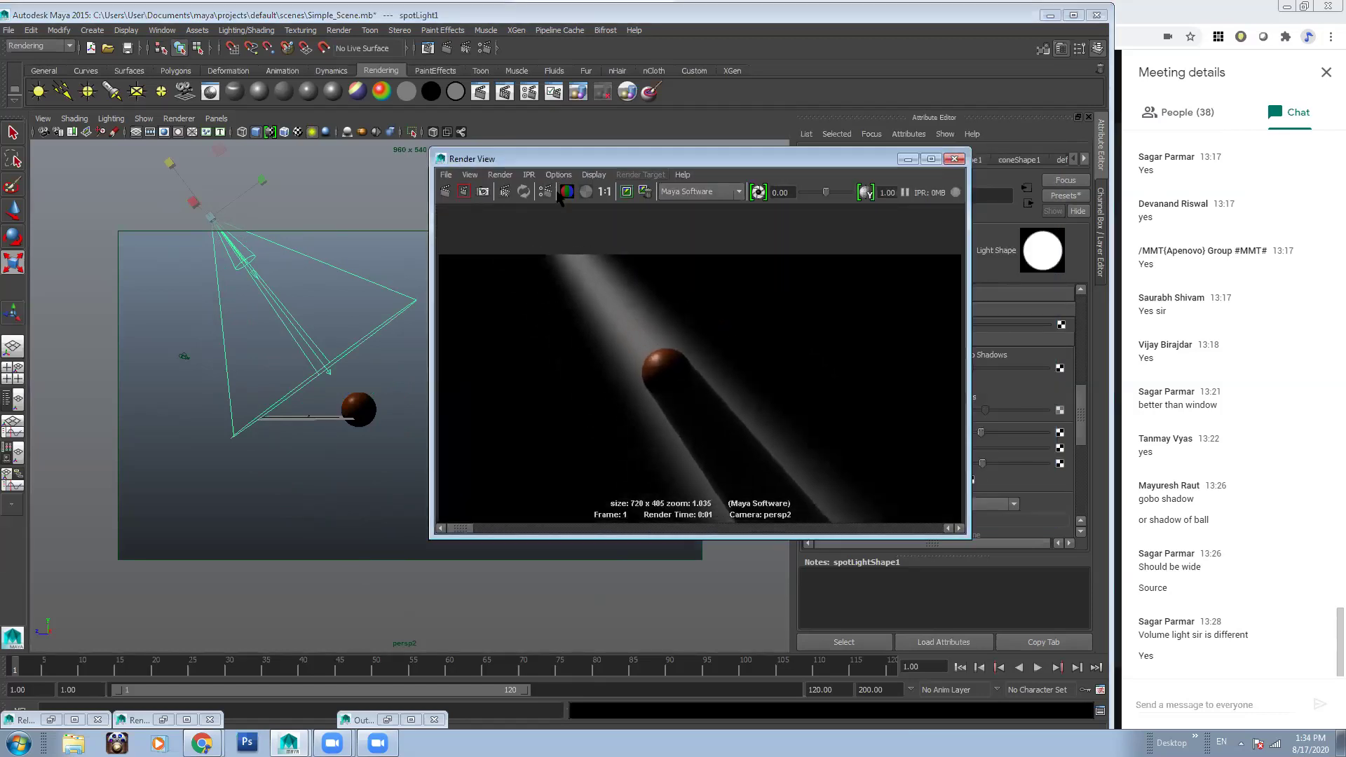
pyautogui.click(445, 192)
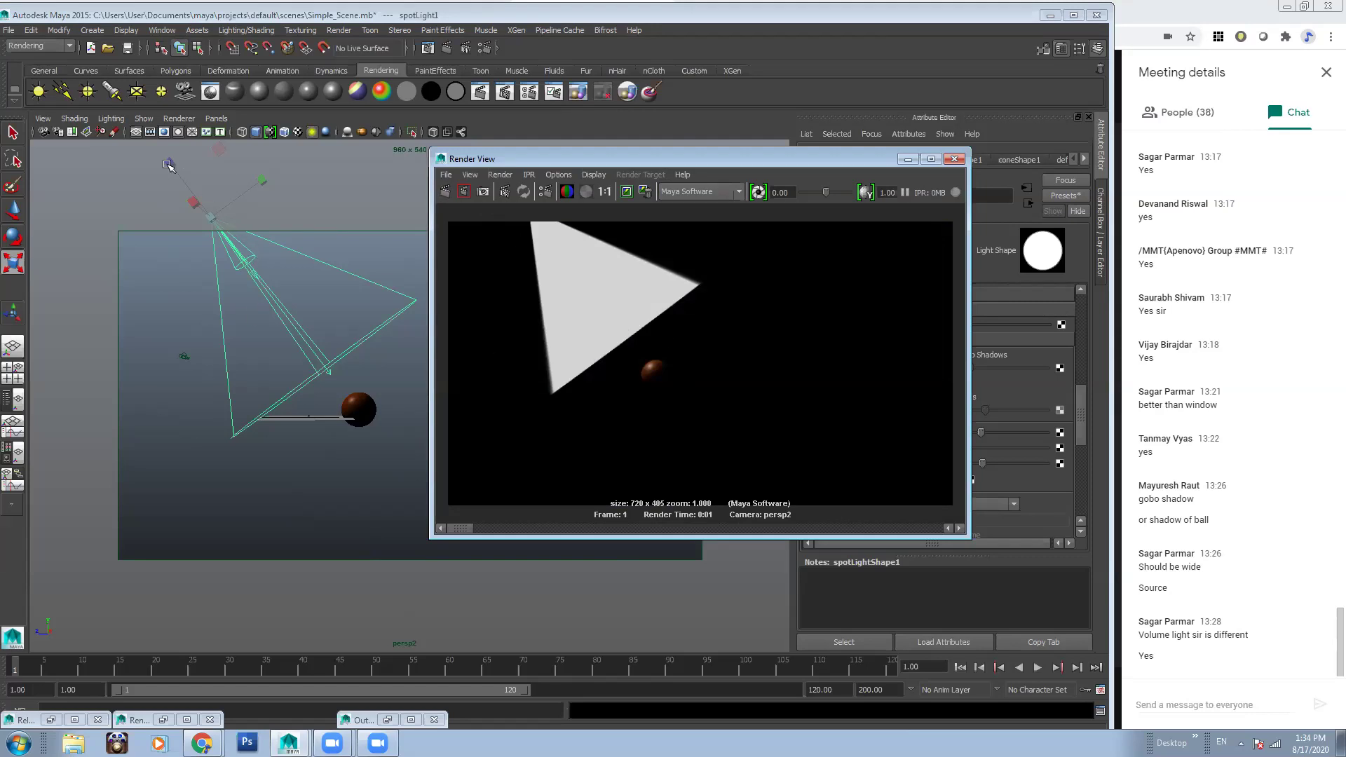
# Undo the last spot light scaling and render the scene again
pyautogui.hotkey('ctrl', 'z')
pyautogui.hotkey('ctrl', 'z')
pyautogui.click(445, 192)
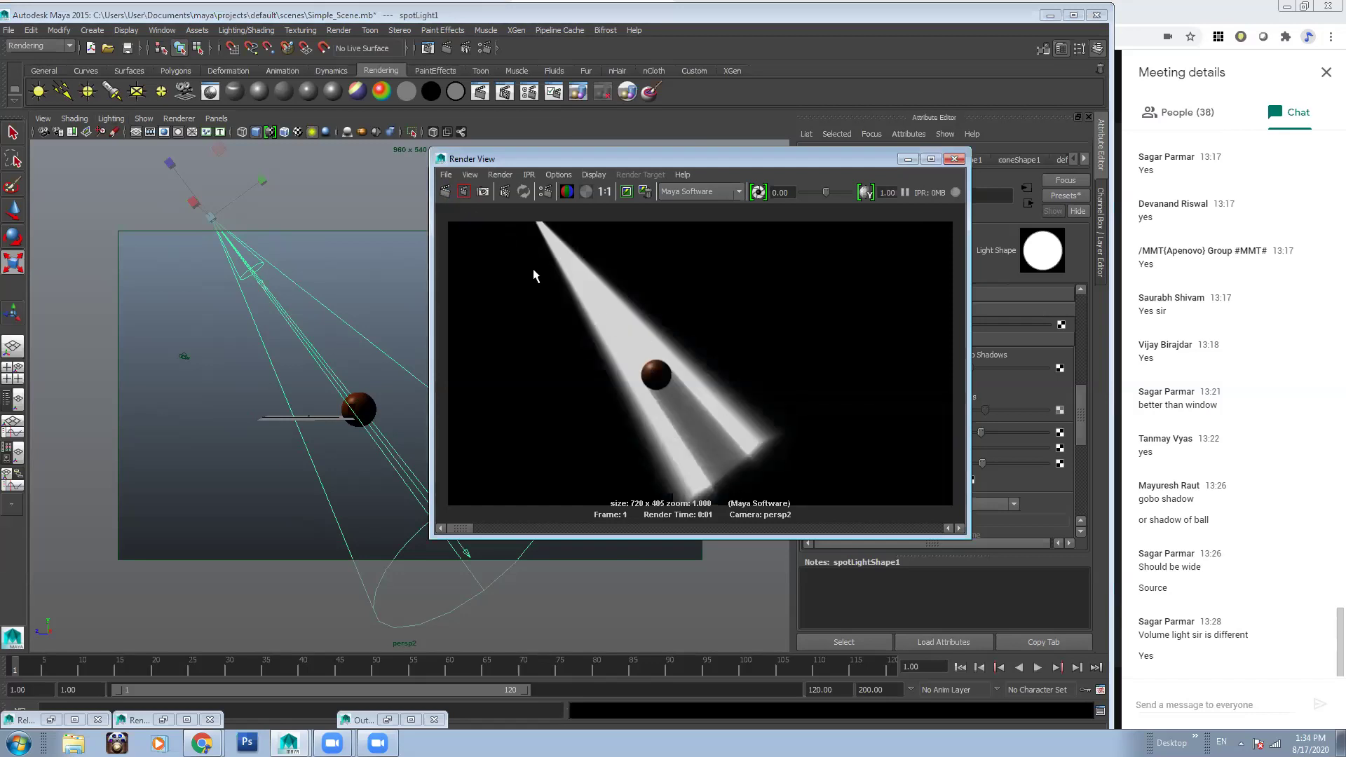
# Set the spot light's Fog Intensity to 1 and render the shortened fog cone again
pyautogui.moveTo(712, 160); pyautogui.dragTo(548, 158)
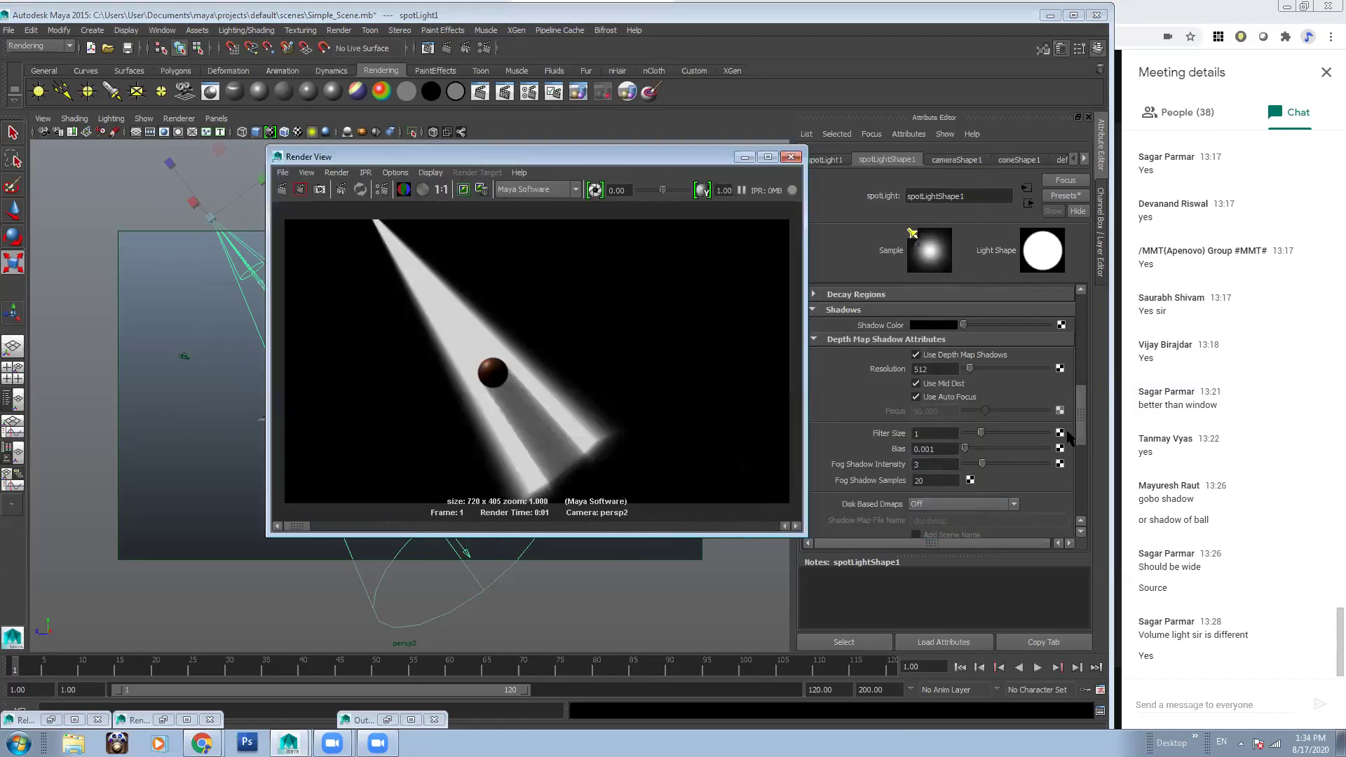
pyautogui.moveTo(1080, 421); pyautogui.dragTo(1098, 357)
pyautogui.moveTo(950, 366); pyautogui.dragTo(839, 369)
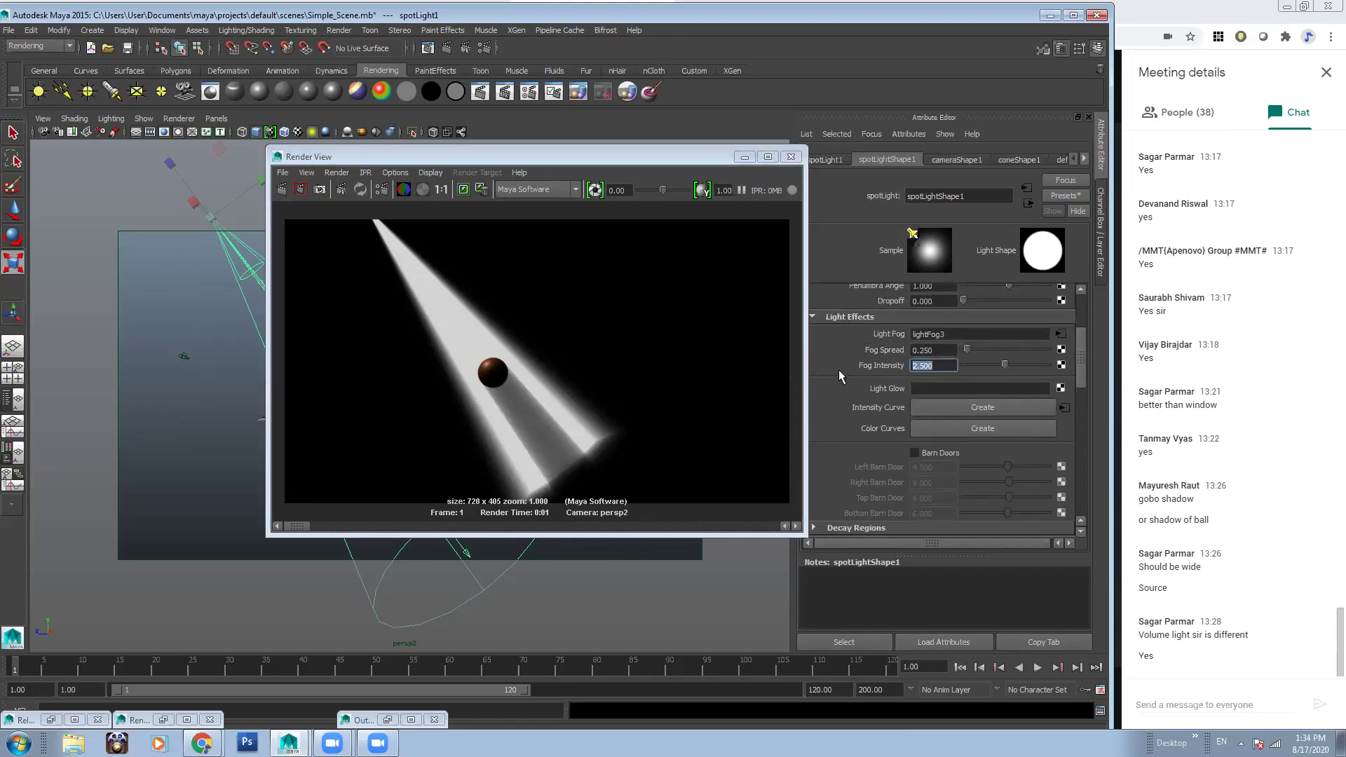
pyautogui.click(282, 189)
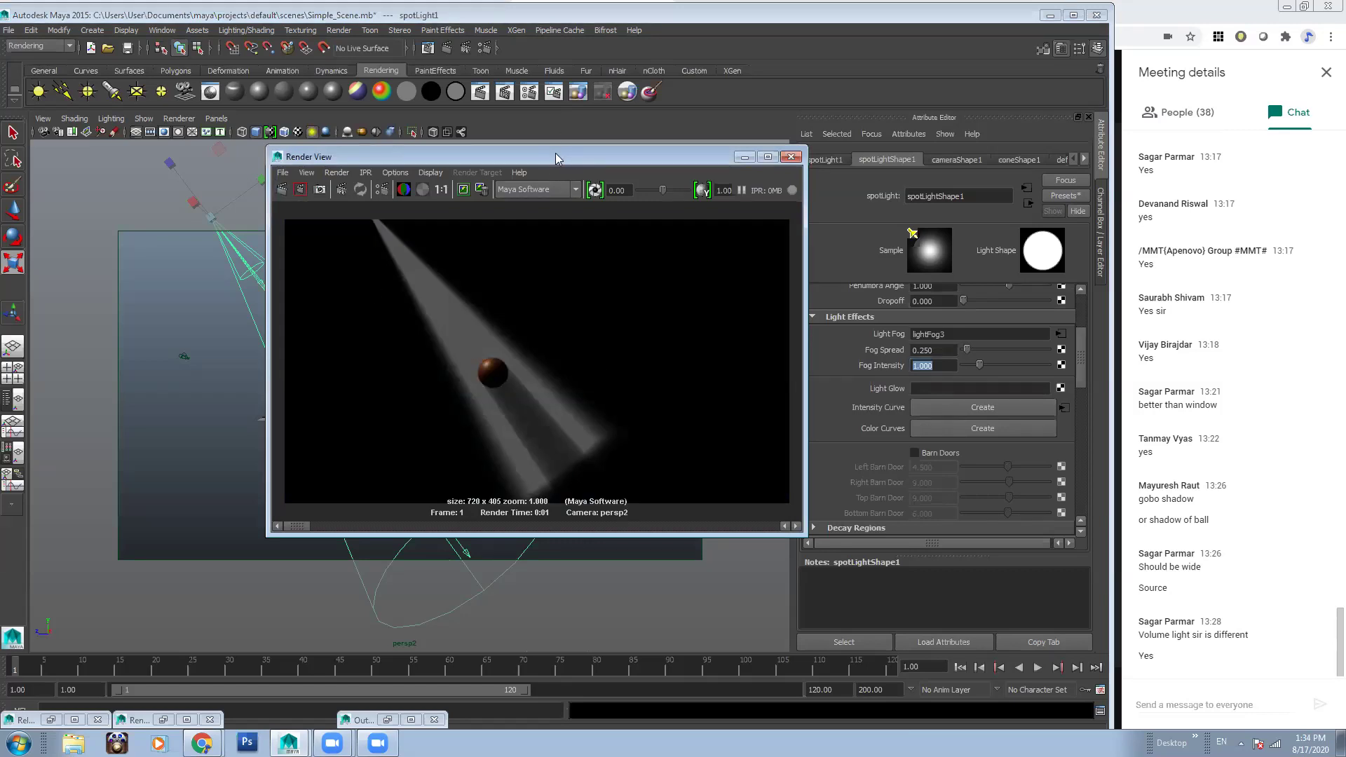
# Scale the spot light up along its beam to lengthen the fog cone past the sphere, and render the result
pyautogui.moveTo(556, 157); pyautogui.dragTo(763, 164)
pyautogui.moveTo(170, 162); pyautogui.dragTo(250, 180)
pyautogui.moveTo(25, 148); pyautogui.dragTo(750, 349)
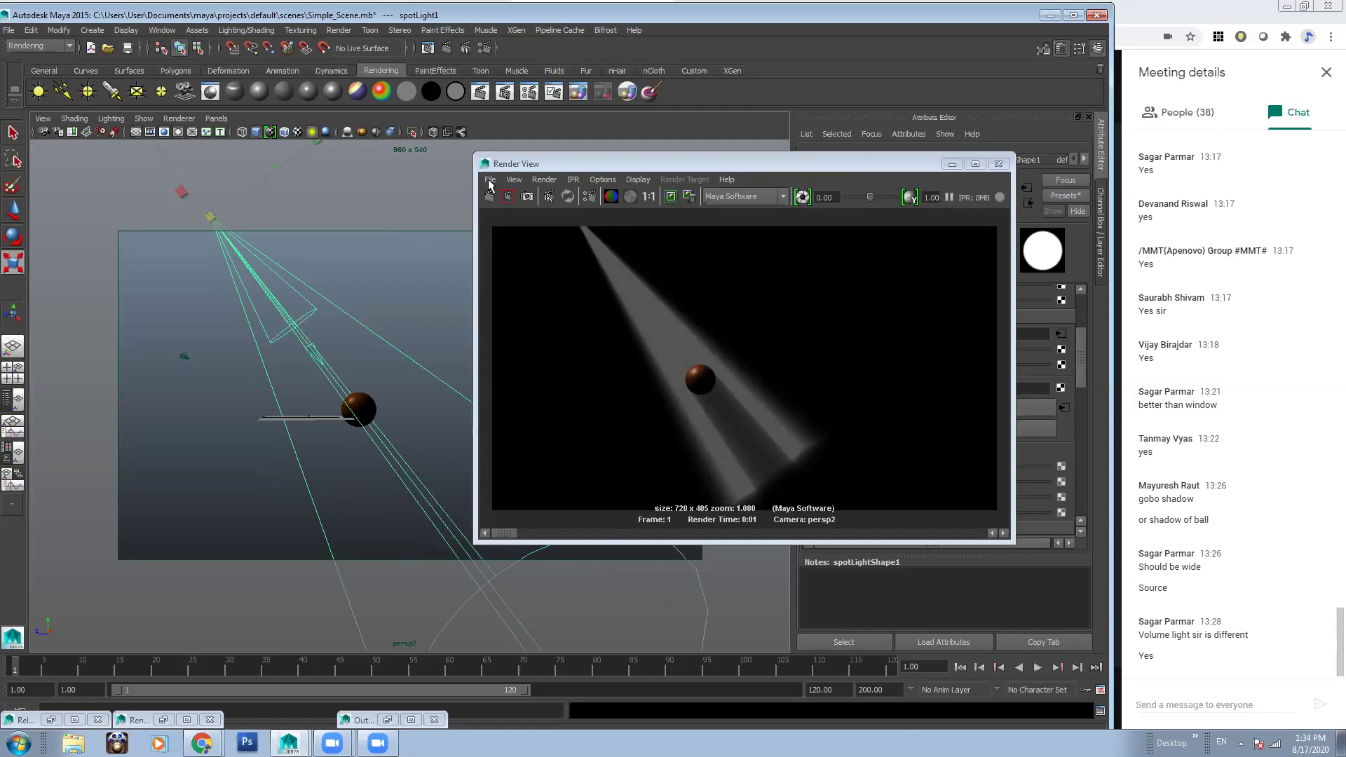
pyautogui.click(491, 198)
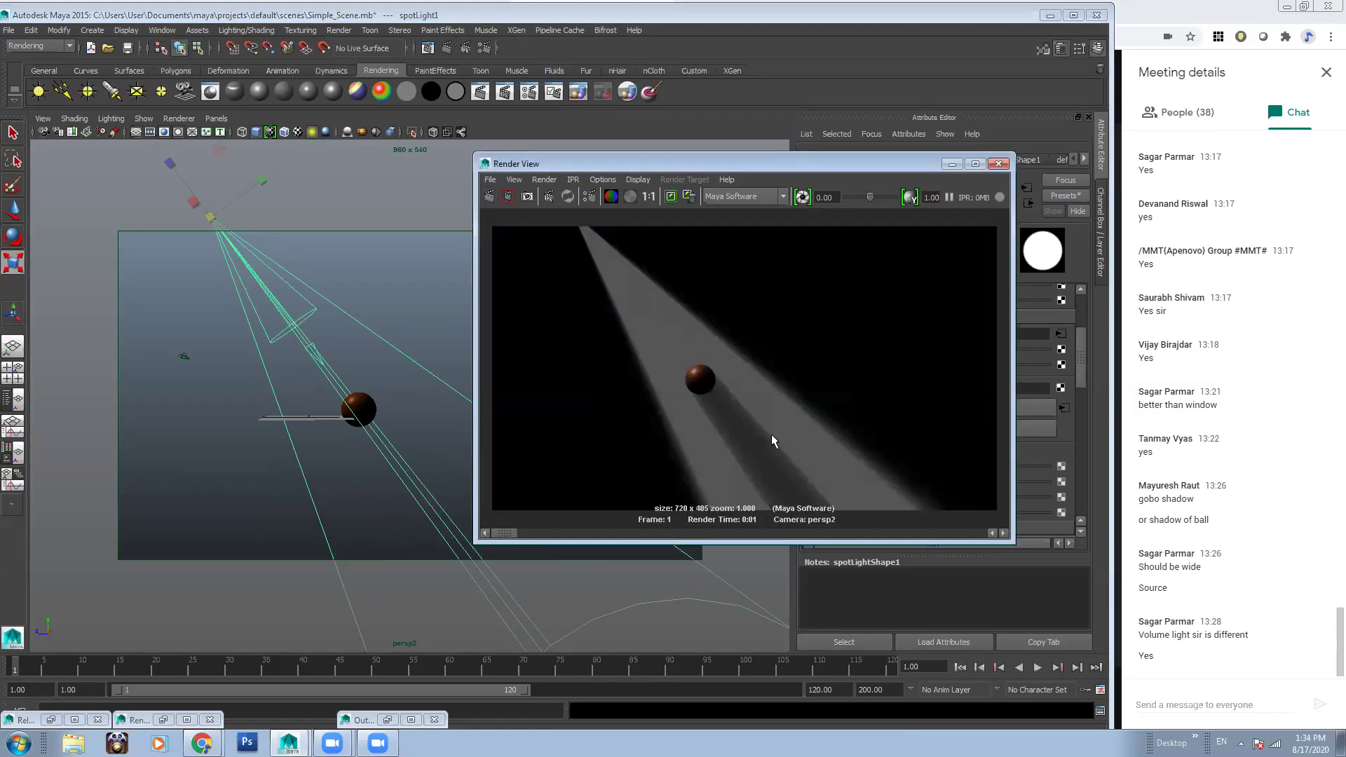
# Reframe the camera farther back, set the spot light's Decay Rate to Linear, and render the scene
pyautogui.keyDown('alt'); pyautogui.moveTo(316, 381); pyautogui.dragTo(314, 323, button='right'); pyautogui.keyUp('alt')
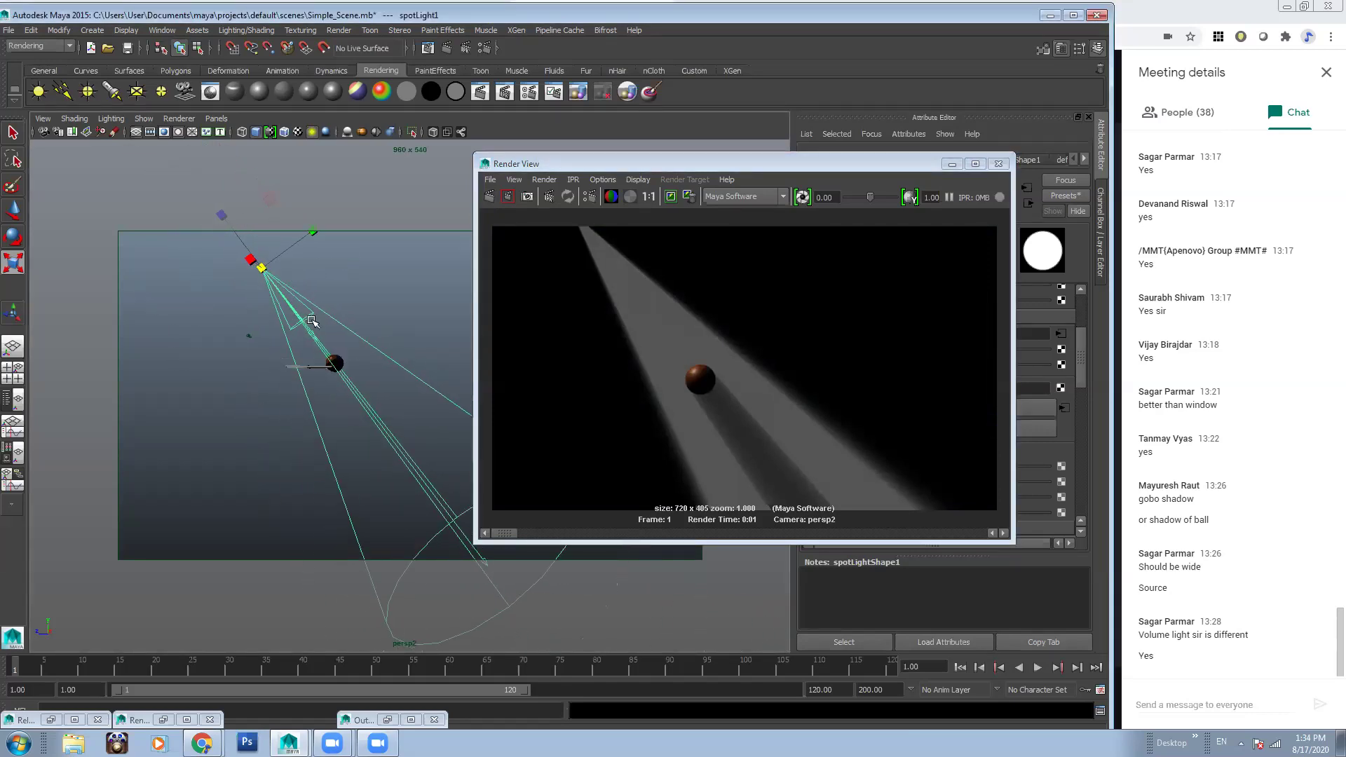
pyautogui.keyDown('alt'); pyautogui.moveTo(382, 432); pyautogui.dragTo(328, 388, button='middle'); pyautogui.keyUp('alt')
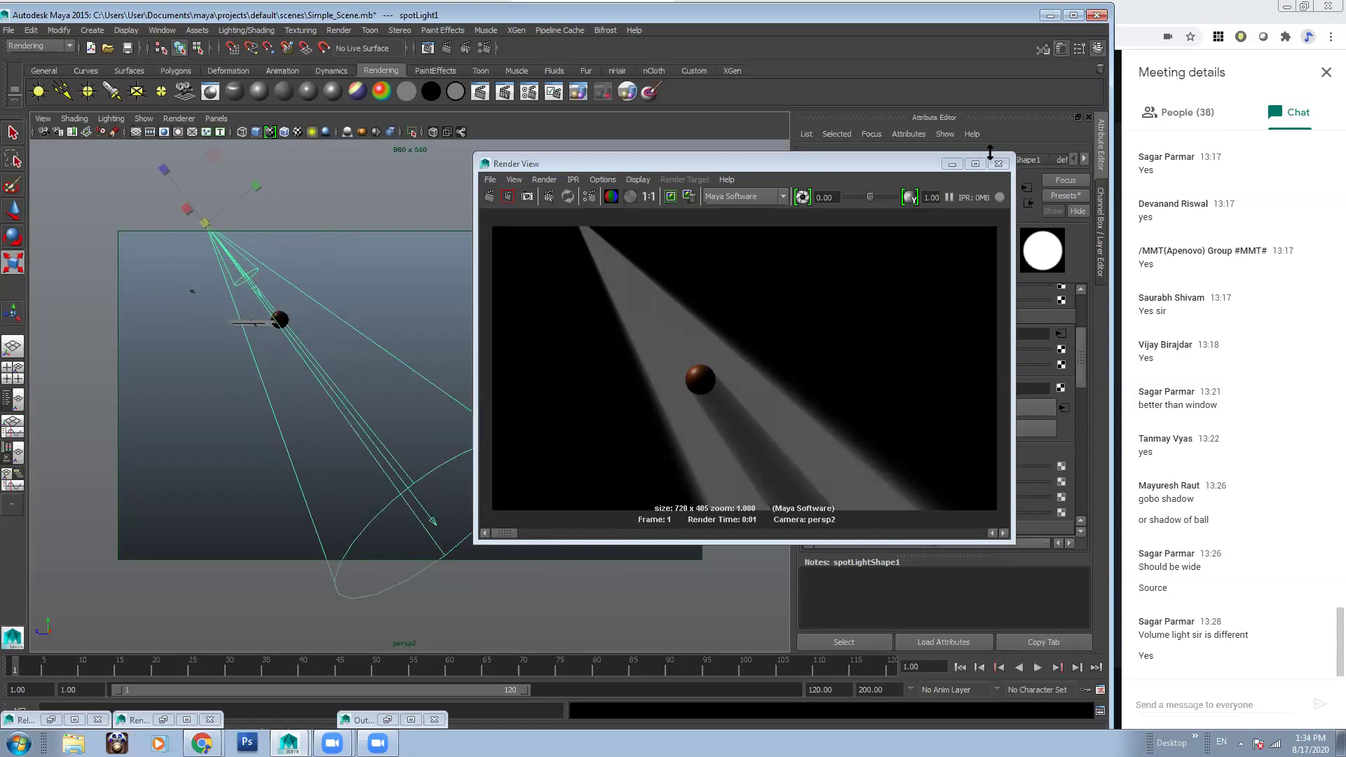
pyautogui.click(916, 163)
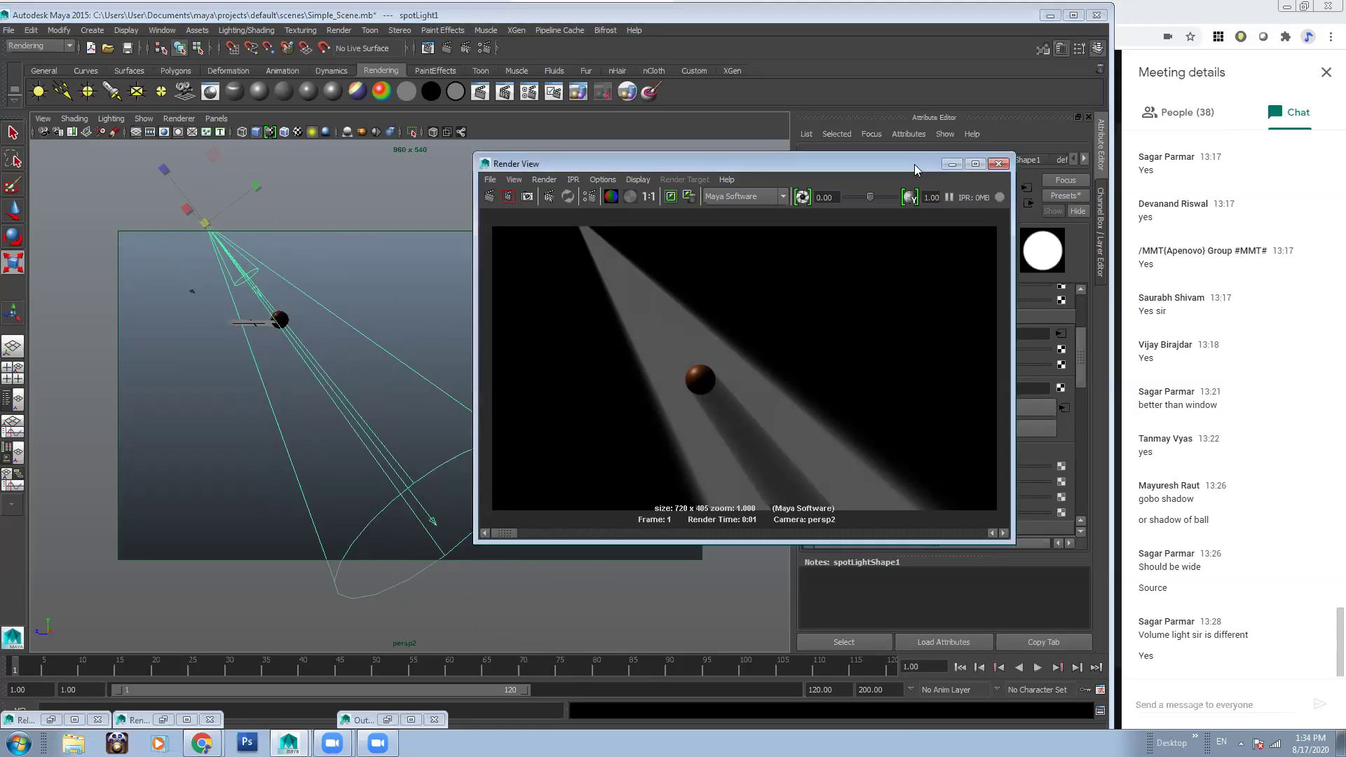
pyautogui.moveTo(915, 164); pyautogui.dragTo(671, 232)
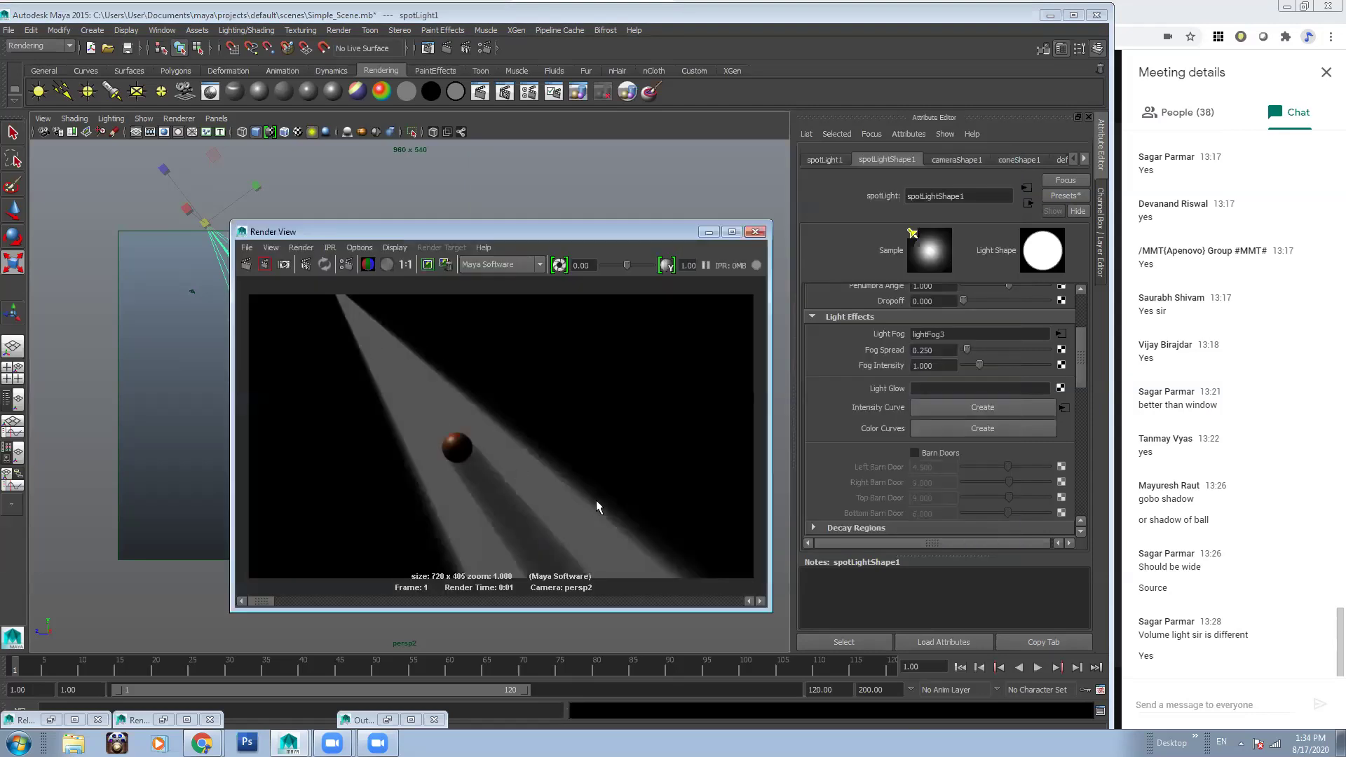
pyautogui.moveTo(1085, 353); pyautogui.dragTo(1087, 327)
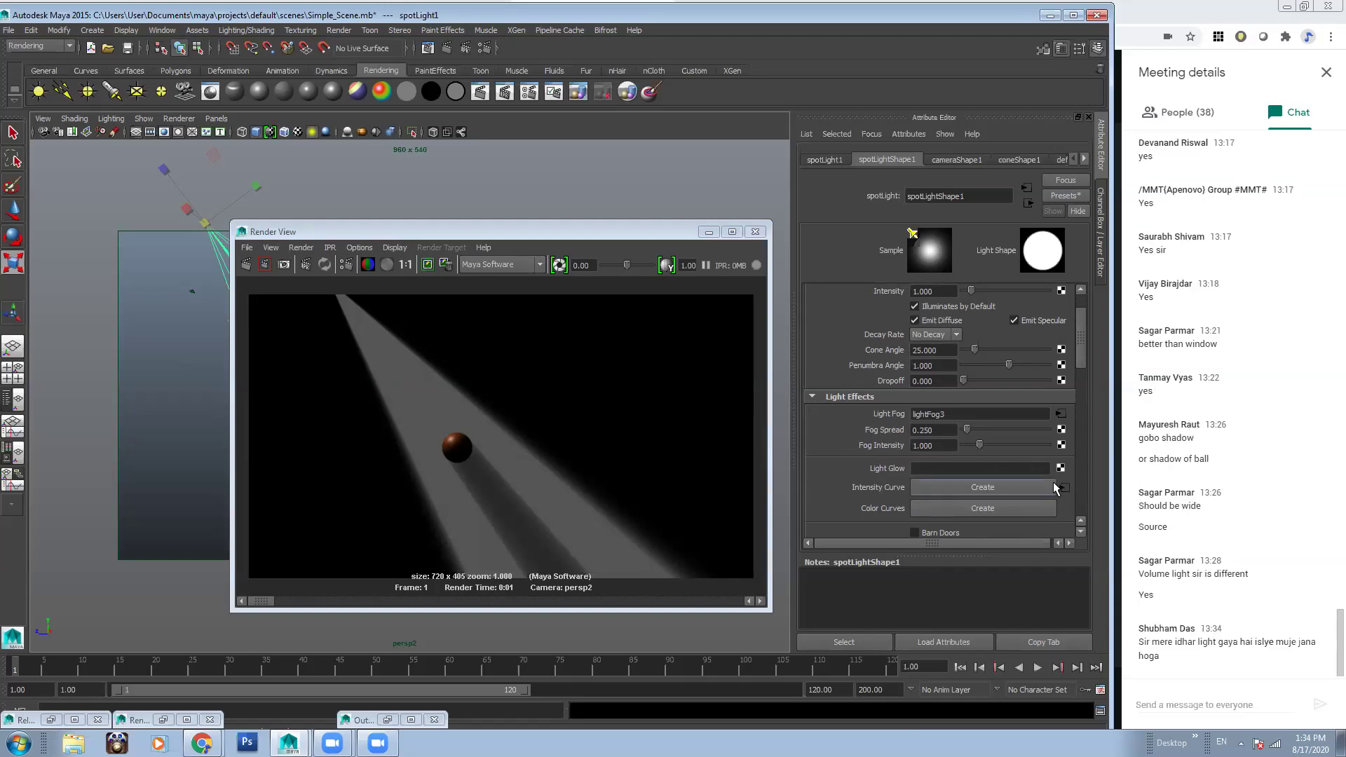
pyautogui.scroll(2, 905, 373)
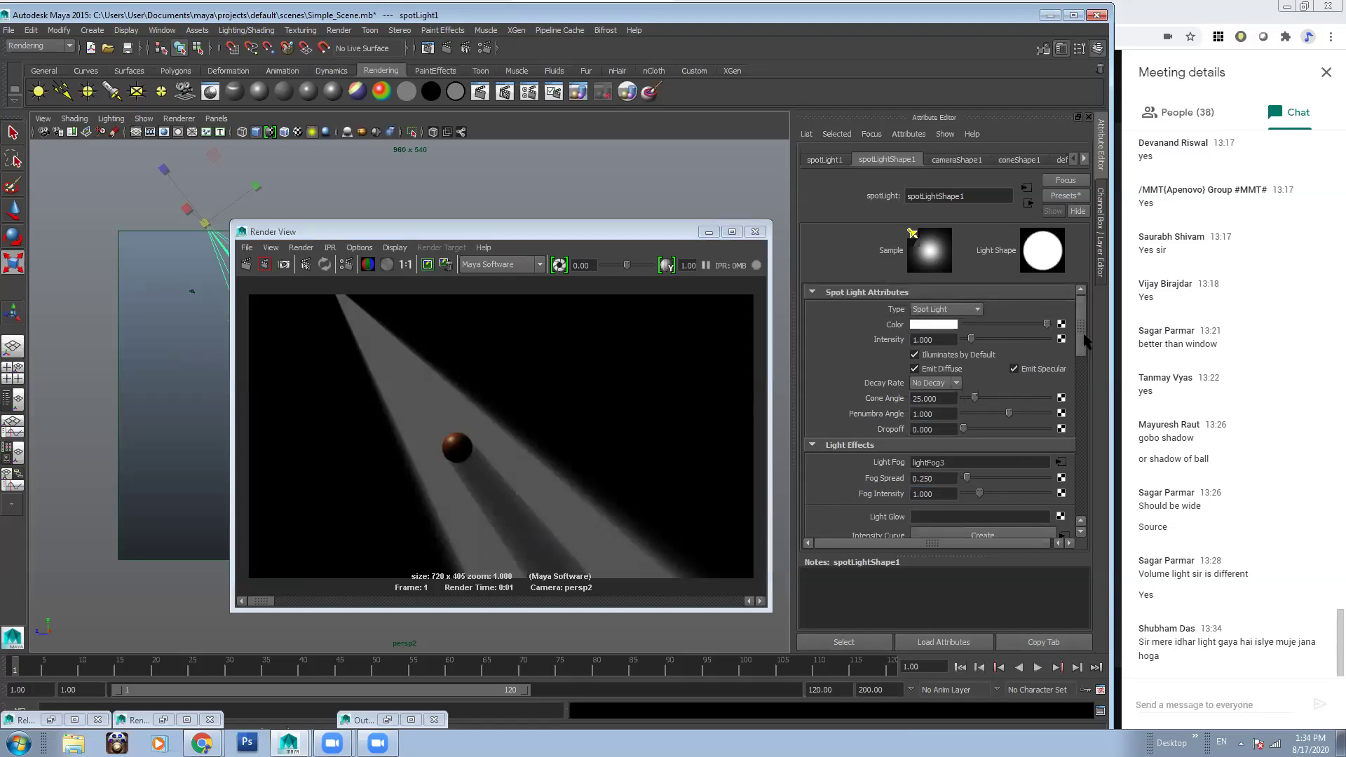
pyautogui.click(936, 384)
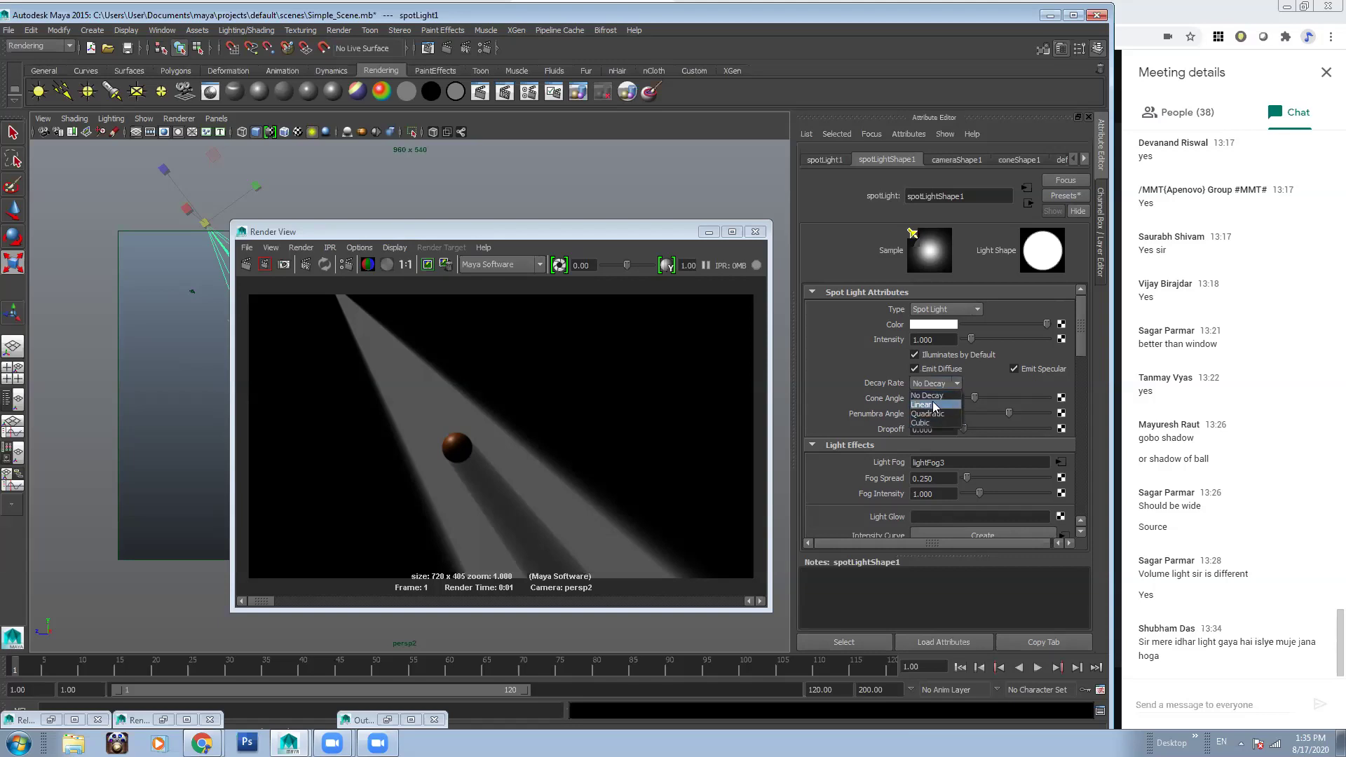
pyautogui.click(933, 406)
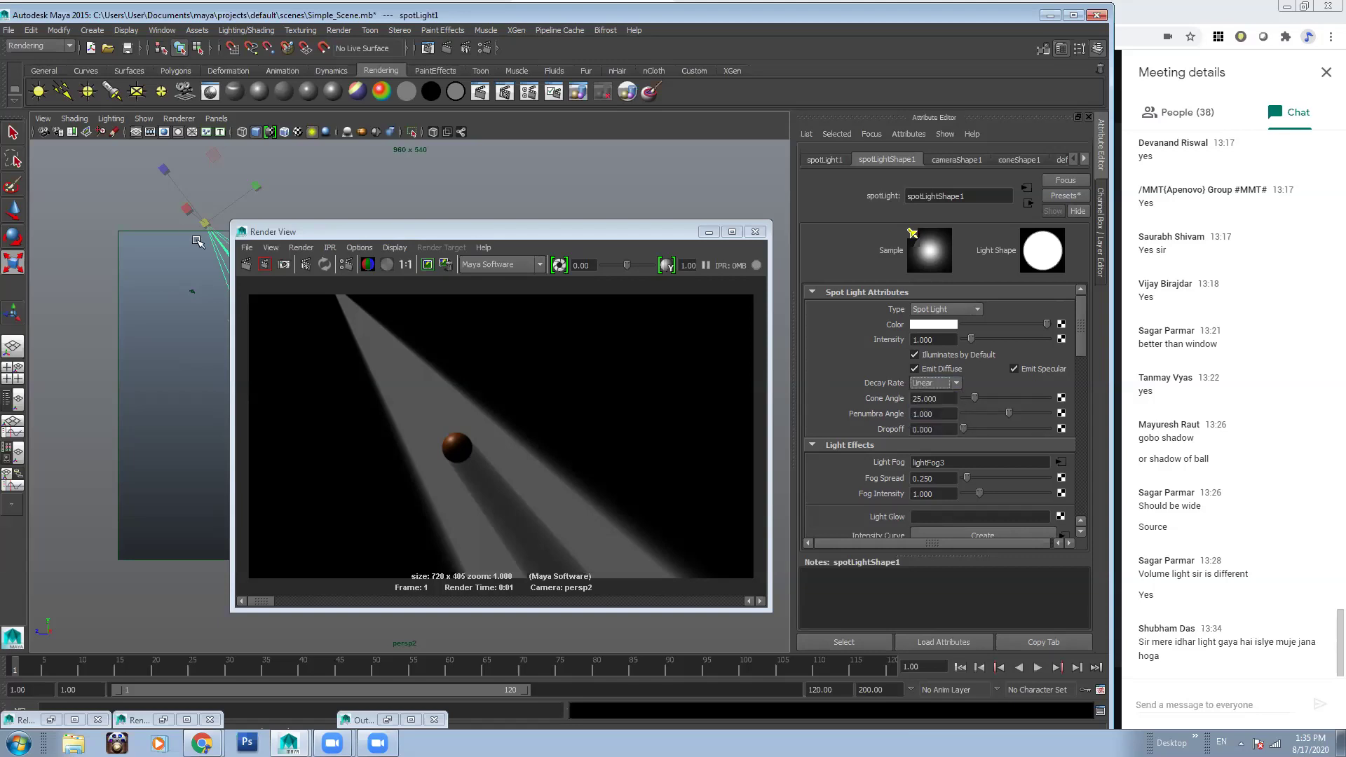
pyautogui.click(247, 264)
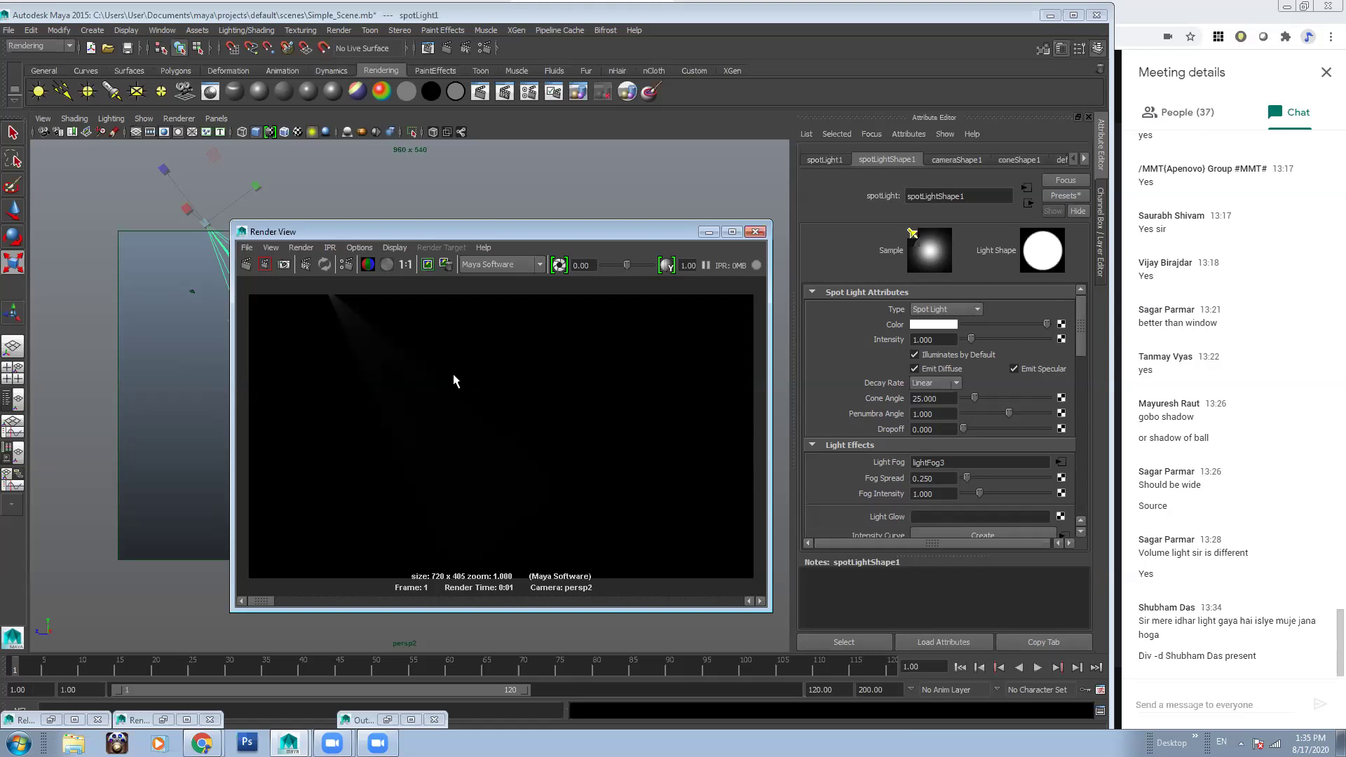
# Examine the linear-decay render up close, checking how the beam fades away from the light source
pyautogui.scroll(2, 385, 356)
pyautogui.keyDown('alt'); pyautogui.moveTo(373, 310); pyautogui.dragTo(460, 407, button='middle'); pyautogui.keyUp('alt')
pyautogui.scroll(3, 373, 349)
pyautogui.keyDown('alt'); pyautogui.moveTo(373, 348); pyautogui.dragTo(500, 424, button='middle'); pyautogui.keyUp('alt')
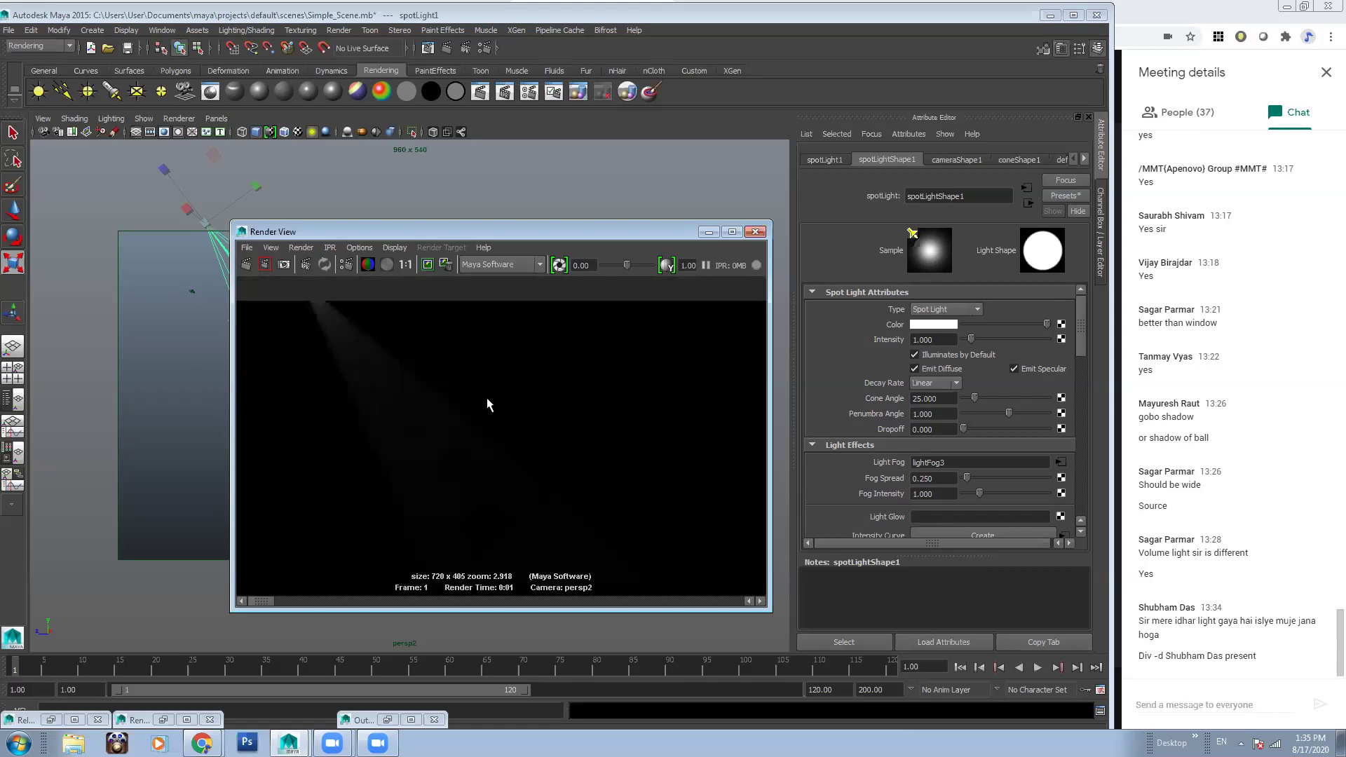
pyautogui.scroll(-1, 489, 405)
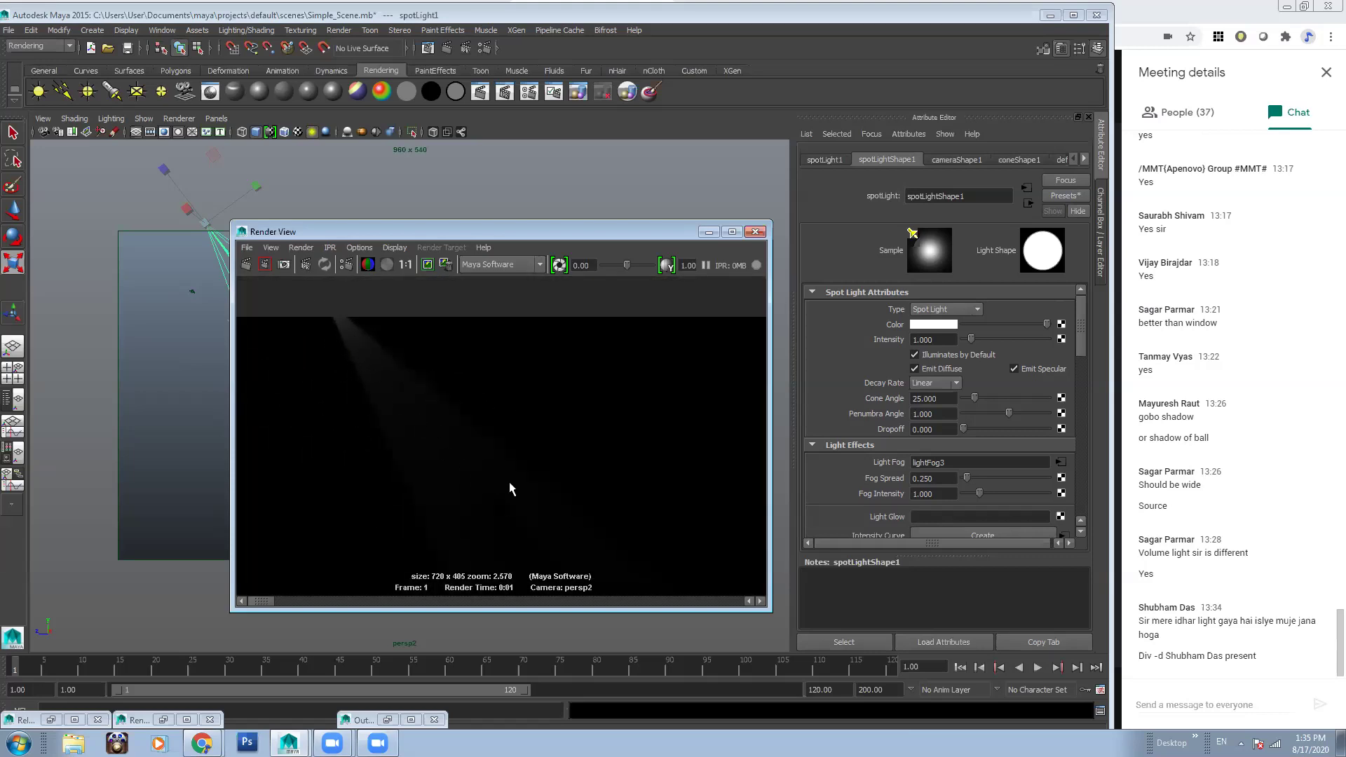
pyautogui.scroll(-8, 472, 385)
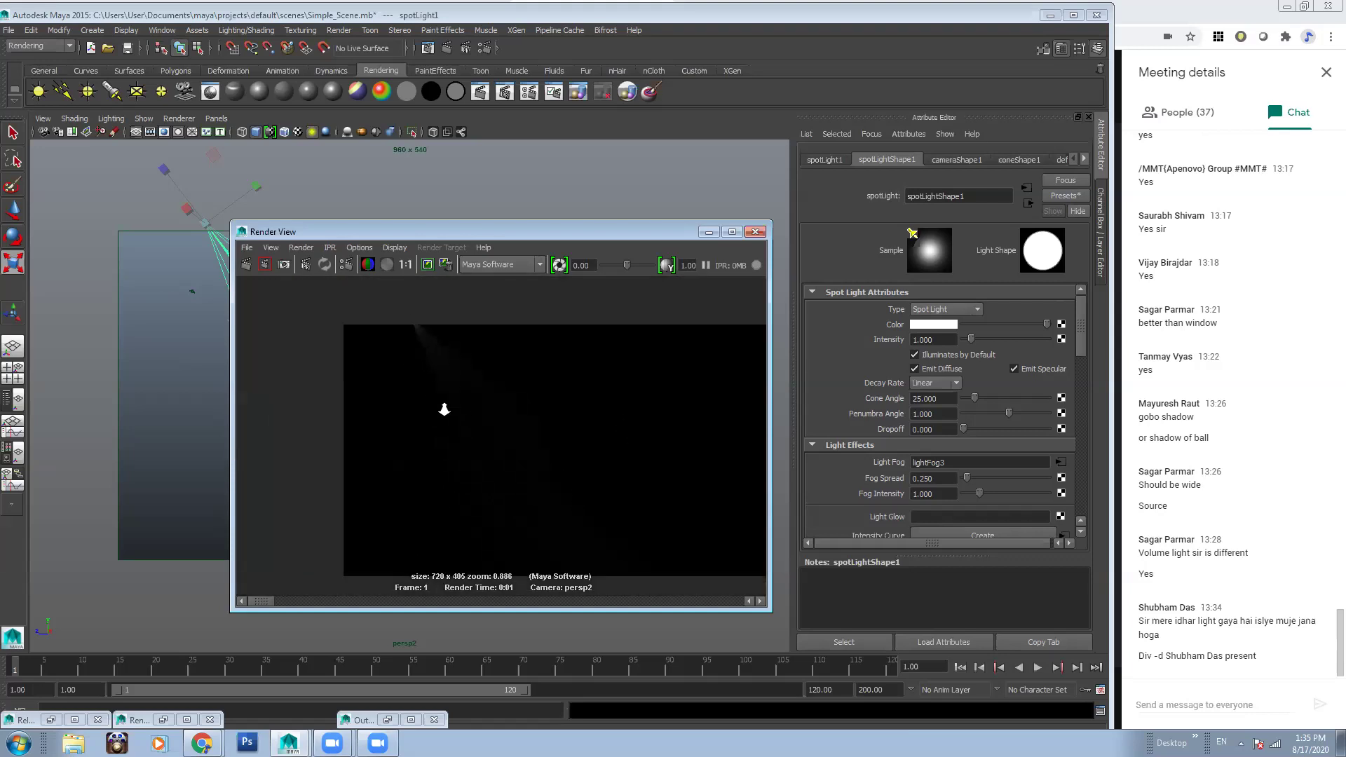
pyautogui.keyDown('alt'); pyautogui.moveTo(445, 409); pyautogui.dragTo(435, 346, button='right'); pyautogui.keyUp('alt')
pyautogui.keyDown('alt'); pyautogui.moveTo(435, 346); pyautogui.dragTo(371, 347, button='middle'); pyautogui.keyUp('alt')
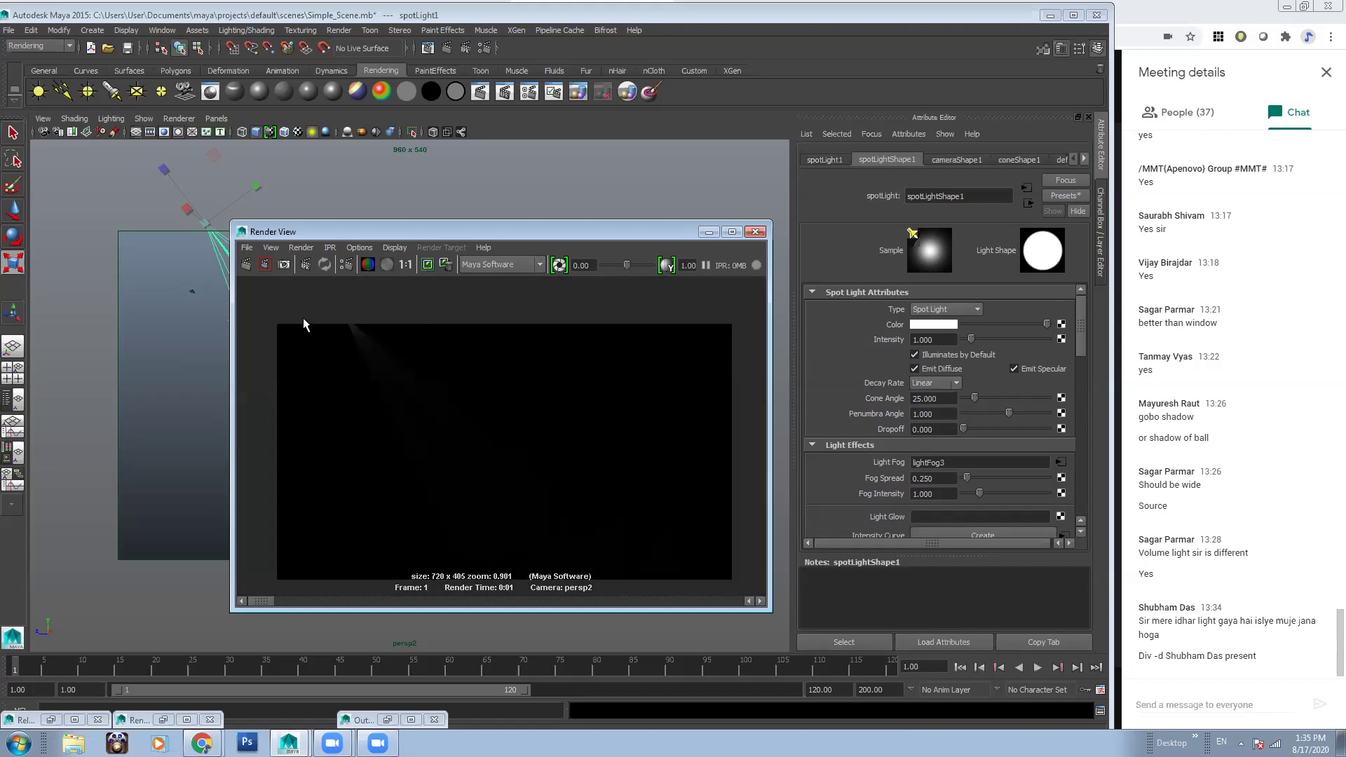
pyautogui.keyDown('alt'); pyautogui.moveTo(370, 343); pyautogui.dragTo(348, 360, button='right'); pyautogui.keyUp('alt')
pyautogui.keyDown('alt'); pyautogui.moveTo(316, 311); pyautogui.dragTo(444, 407, button='middle'); pyautogui.keyUp('alt')
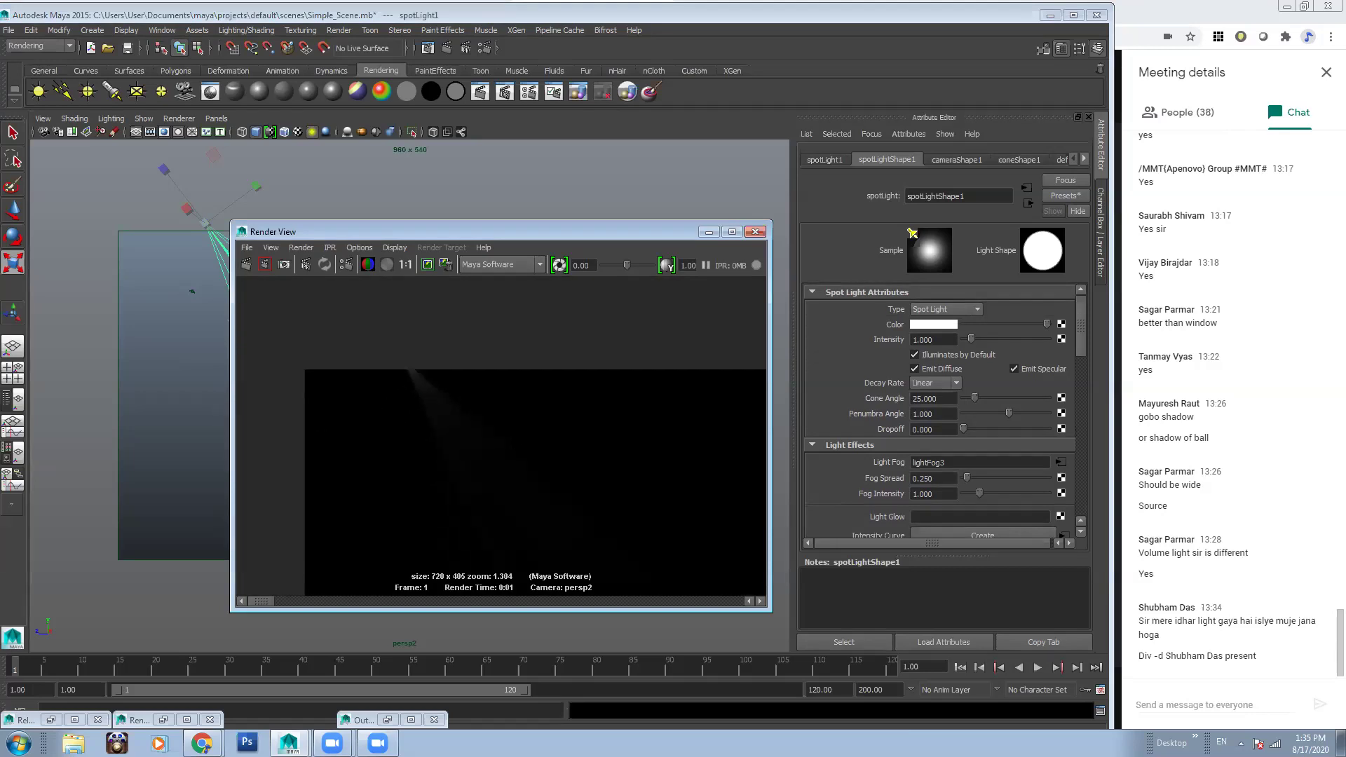
# Set the spot light's Intensity to 15 with linear decay, render it, and inspect the beam around the sphere
pyautogui.doubleClick(922, 341)
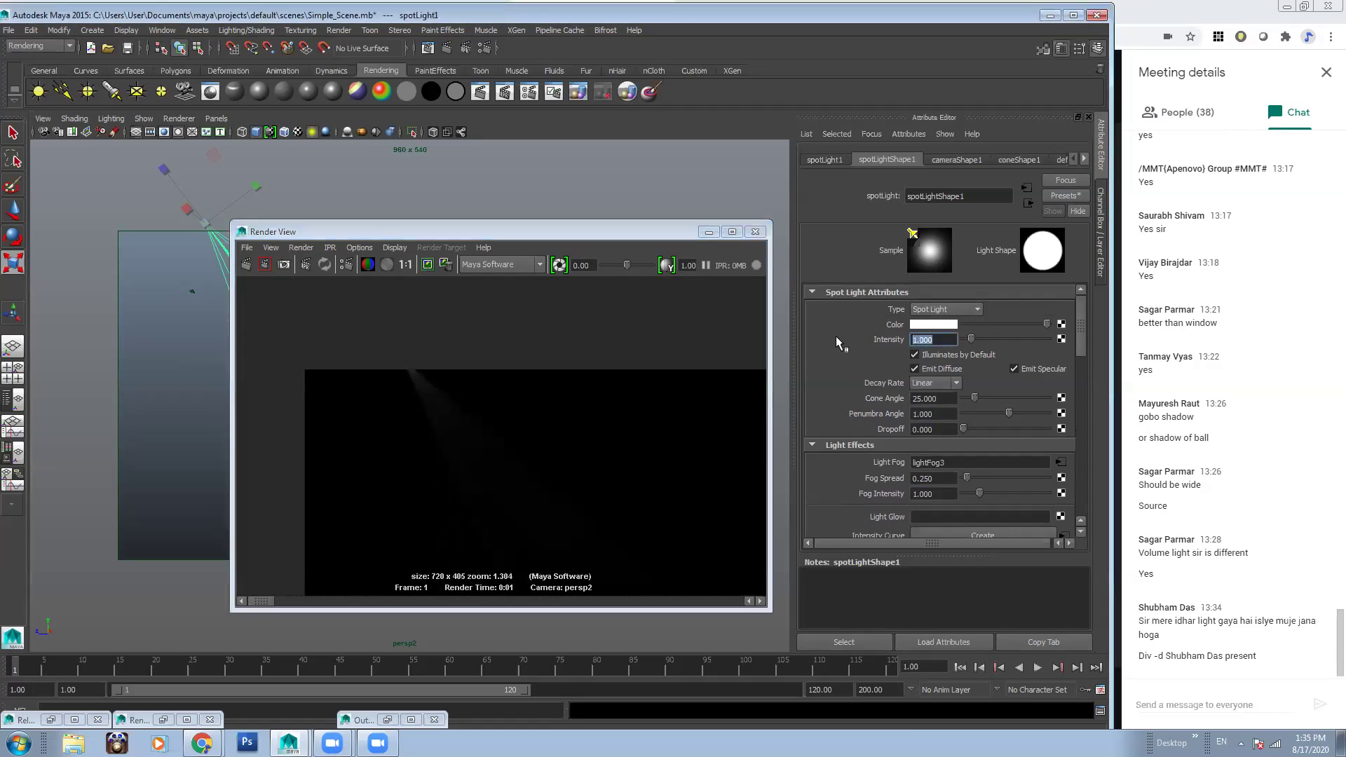
pyautogui.write('15')
pyautogui.press('Return')
pyautogui.click(242, 269)
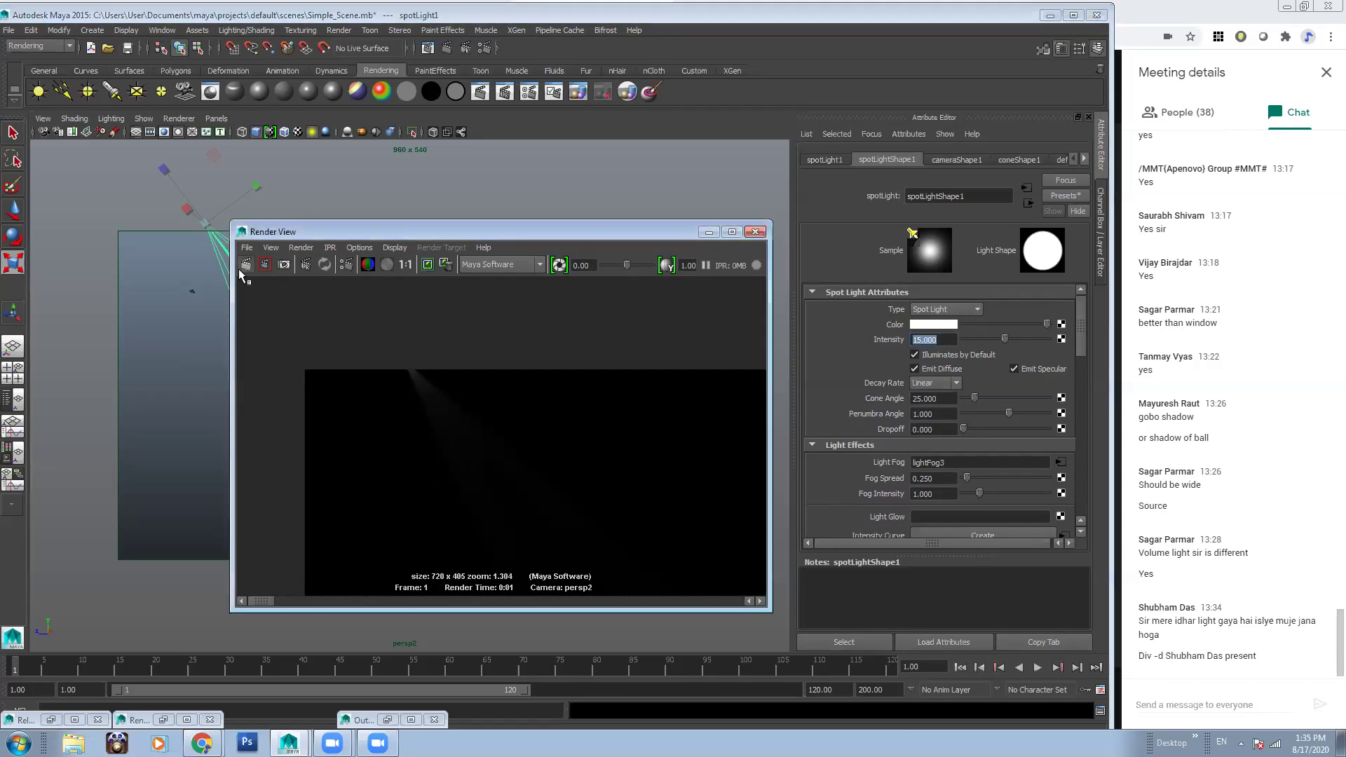
pyautogui.moveTo(592, 233); pyautogui.dragTo(582, 127)
pyautogui.keyDown('alt'); pyautogui.moveTo(602, 398); pyautogui.dragTo(533, 376, button='right'); pyautogui.keyUp('alt')
pyautogui.keyDown('alt'); pyautogui.moveTo(533, 376); pyautogui.dragTo(429, 355, button='middle'); pyautogui.keyUp('alt')
pyautogui.keyDown('alt'); pyautogui.moveTo(515, 383); pyautogui.dragTo(604, 411, button='right'); pyautogui.keyUp('alt')
pyautogui.keyDown('alt'); pyautogui.moveTo(388, 285); pyautogui.dragTo(358, 224, button='middle'); pyautogui.keyUp('alt')
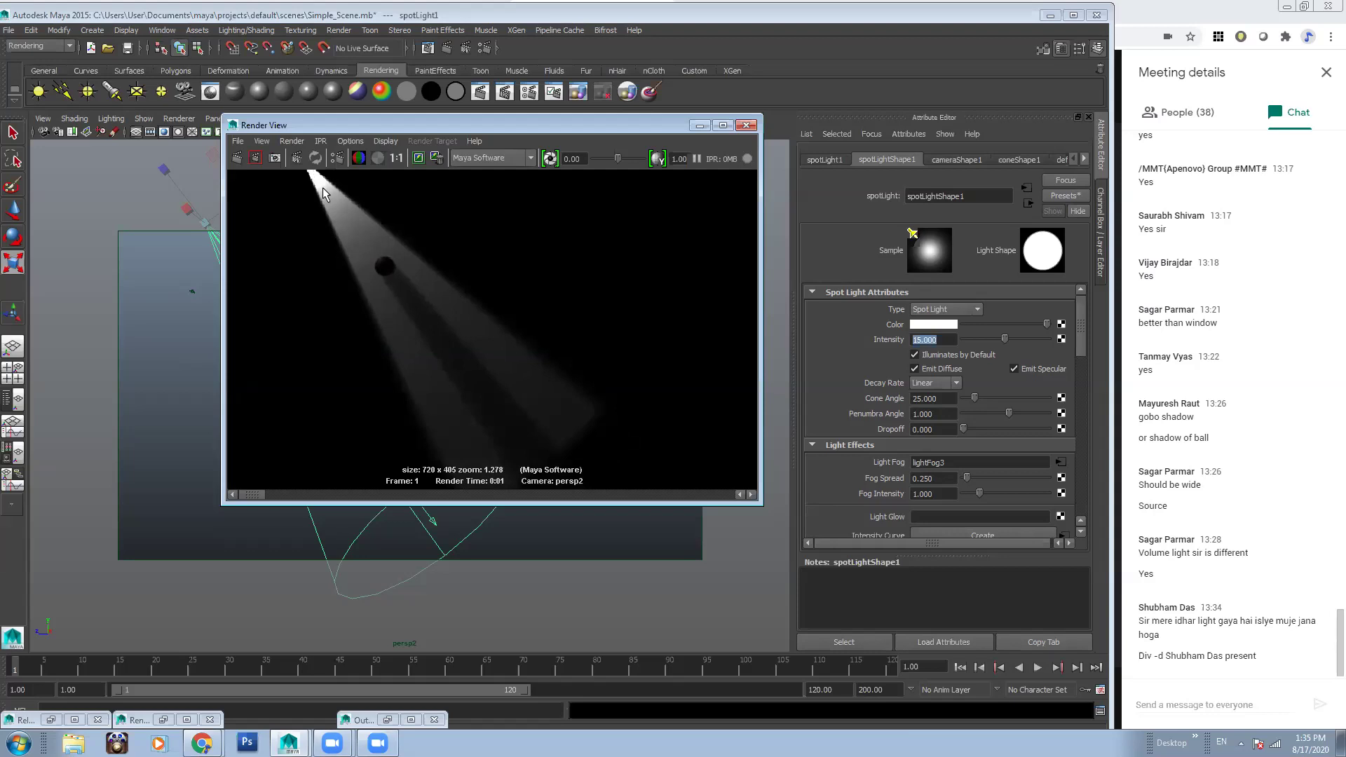
pyautogui.keyDown('alt'); pyautogui.moveTo(404, 267); pyautogui.dragTo(372, 257, button='right'); pyautogui.keyUp('alt')
# Lower the spot light's Intensity to 10 and render the linear-decay beam again
pyautogui.moveTo(941, 340); pyautogui.dragTo(864, 336)
pyautogui.write('10')
pyautogui.press('Return')
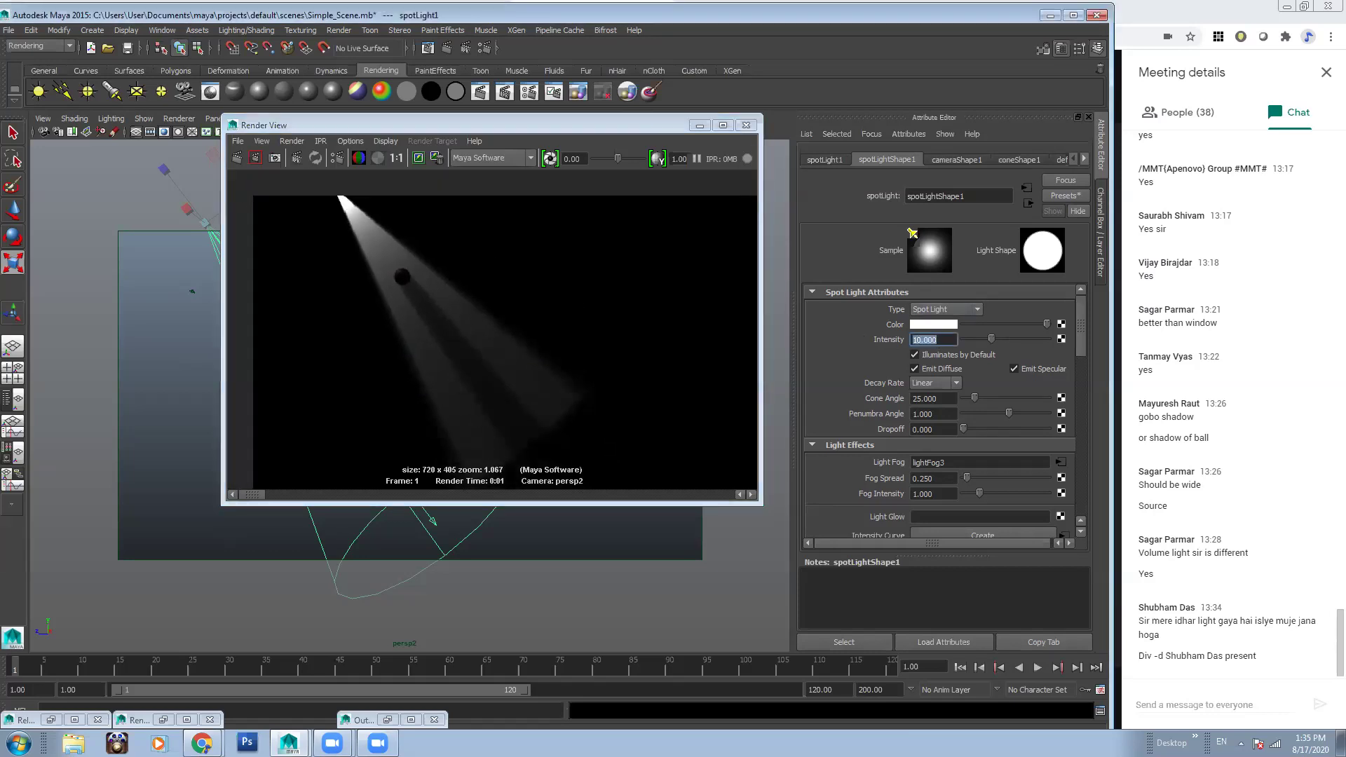
pyautogui.click(238, 163)
pyautogui.moveTo(264, 495); pyautogui.dragTo(224, 473)
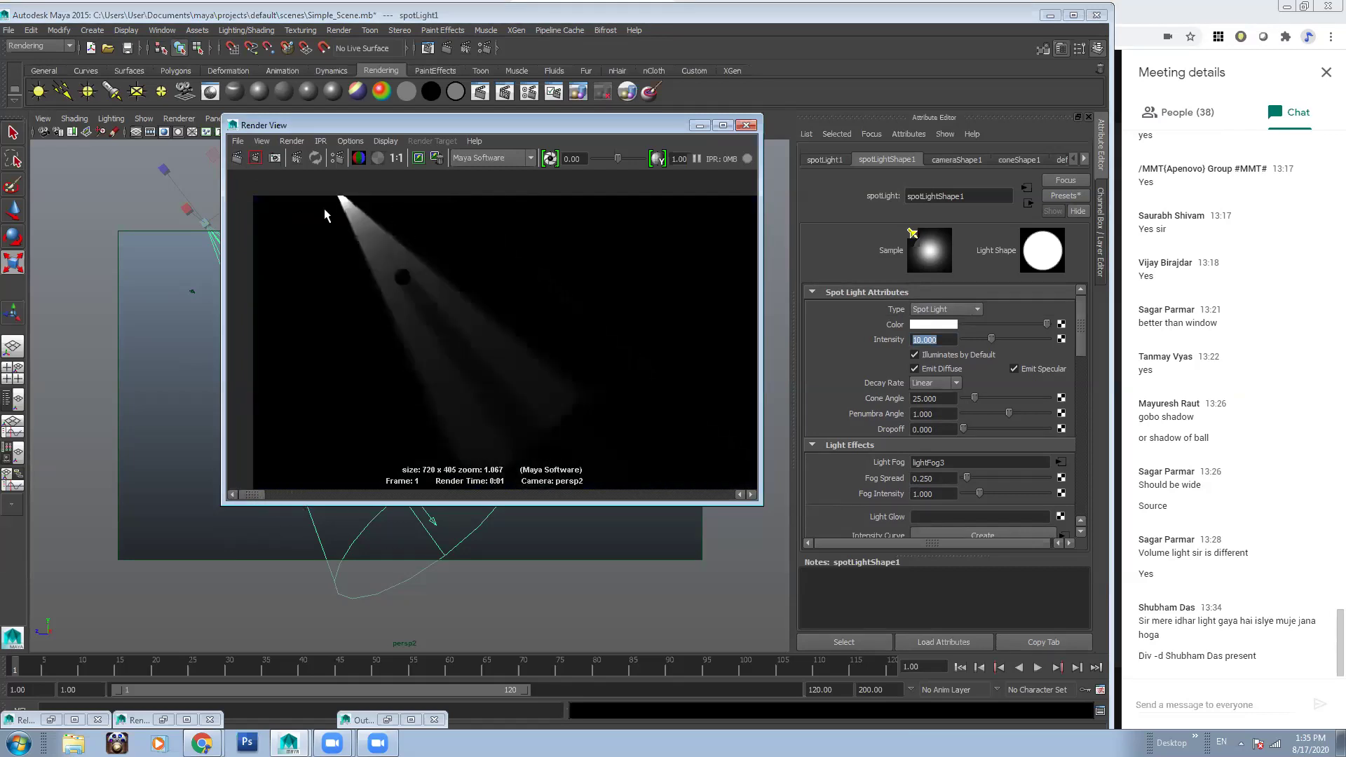
# Set the spot light's Decay Rate to No Decay and its Intensity to 1, and render for comparison
pyautogui.click(957, 383)
pyautogui.click(935, 388)
pyautogui.click(934, 385)
pyautogui.click(936, 396)
pyautogui.moveTo(939, 340); pyautogui.dragTo(867, 336)
pyautogui.write('1')
pyautogui.press('Return')
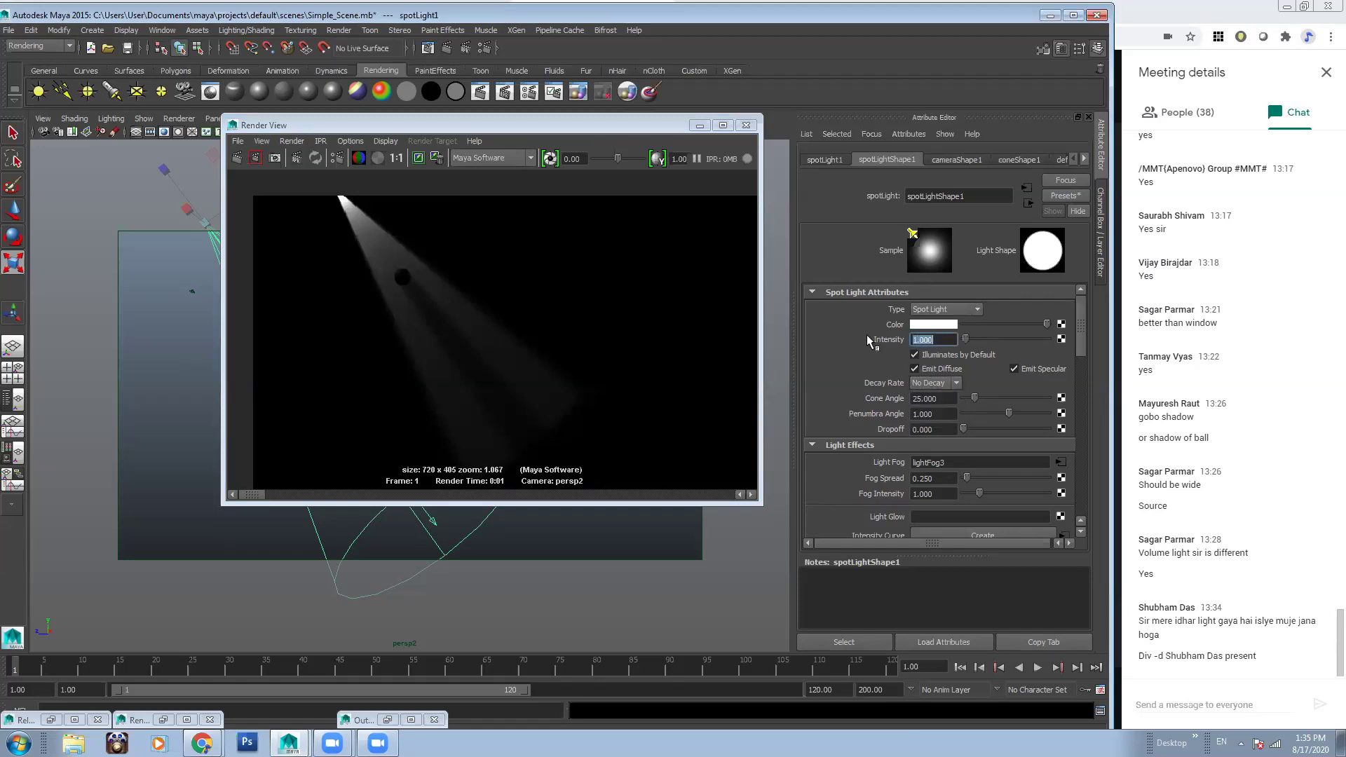
pyautogui.click(239, 160)
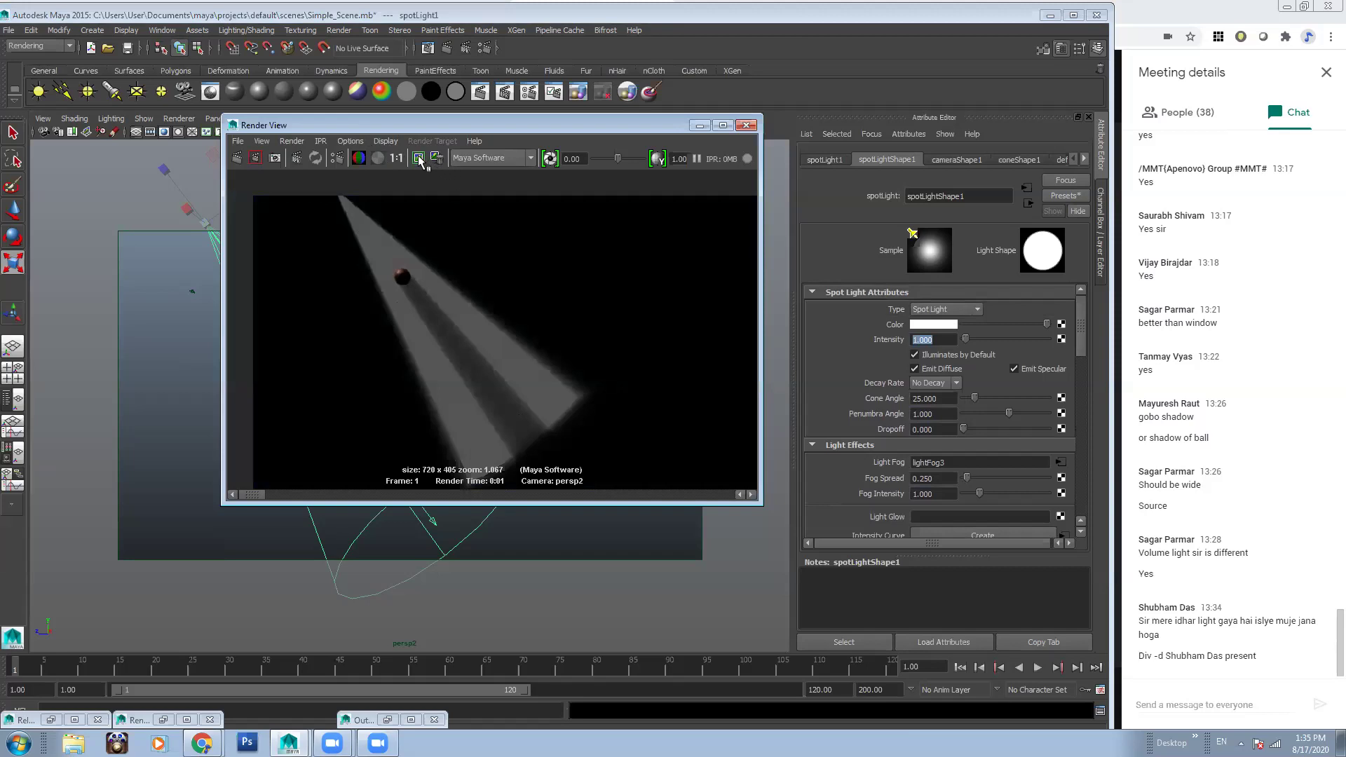
# Switch the spot light's Decay Rate back to Linear and render at Intensity 1
pyautogui.click(948, 388)
pyautogui.click(945, 401)
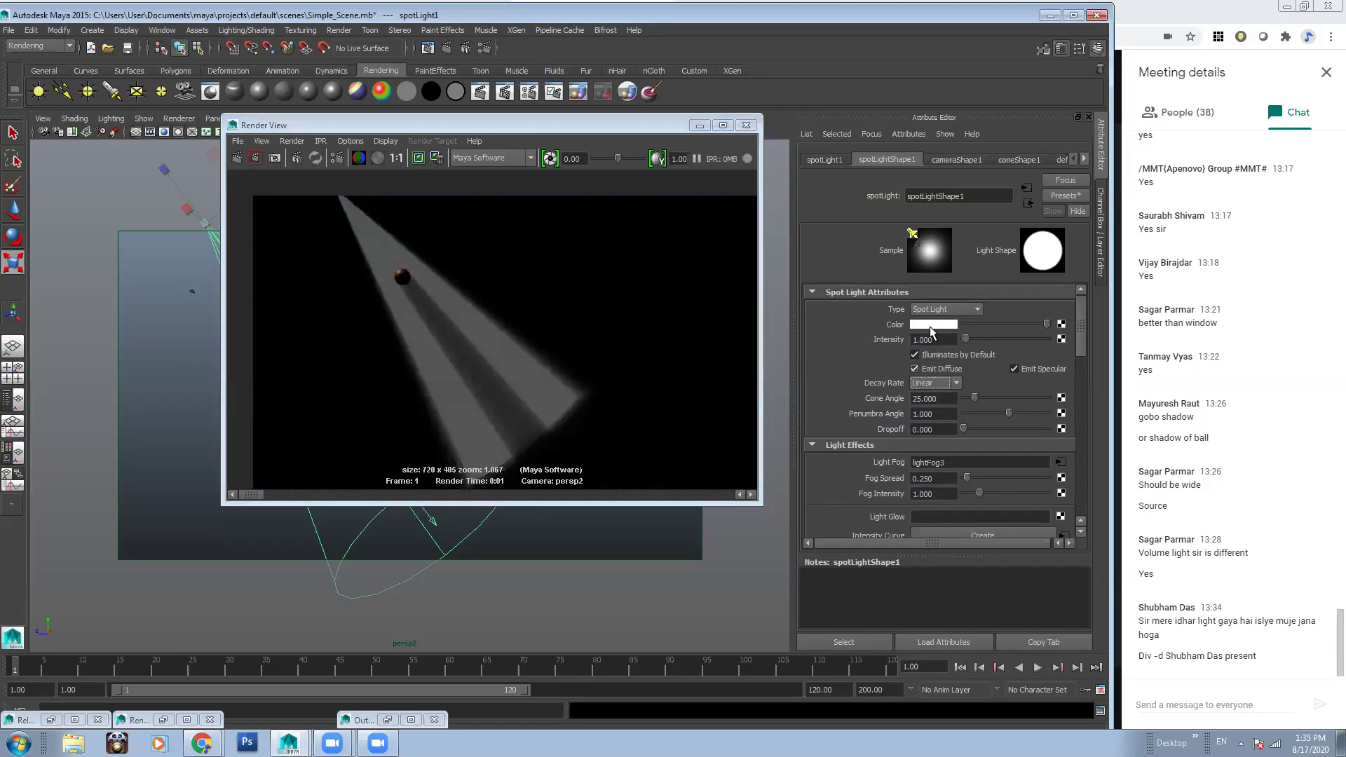
pyautogui.click(238, 158)
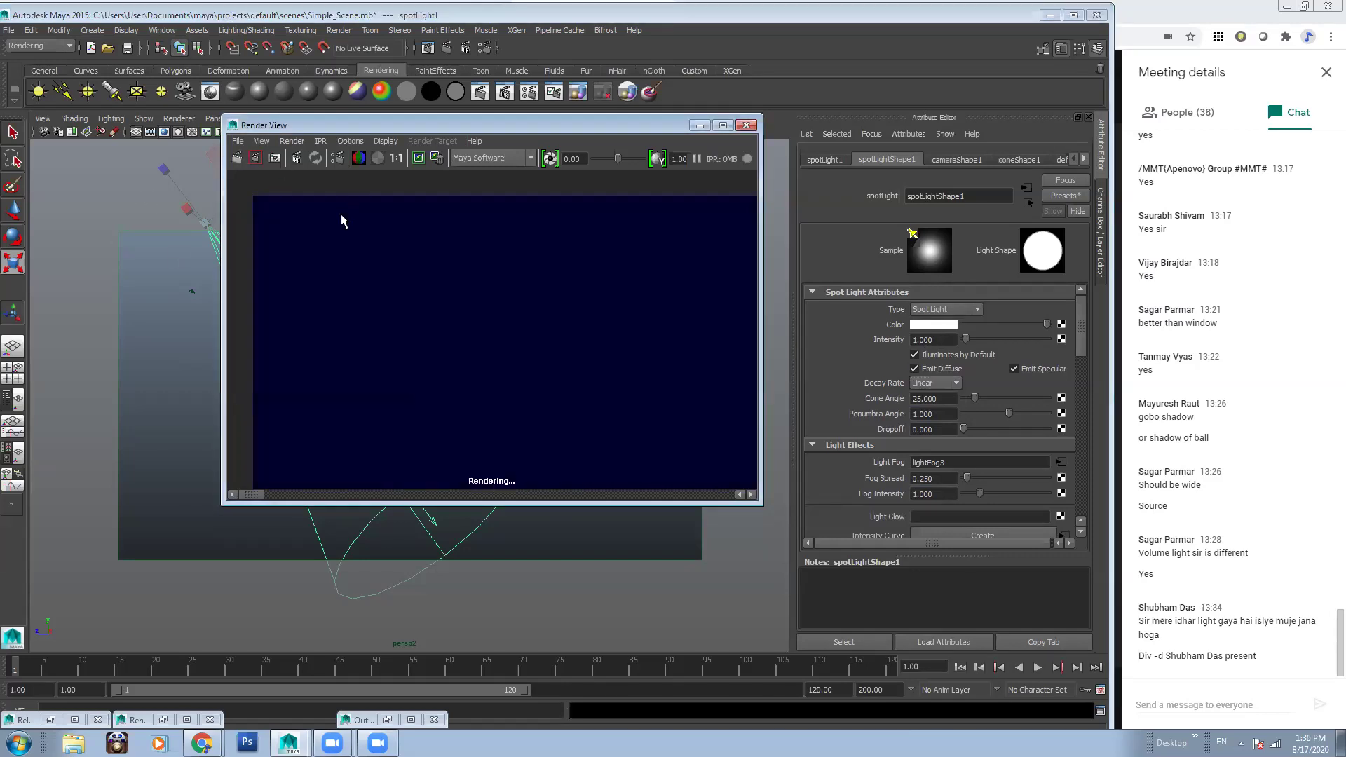
# Raise the spot light's Intensity to 5, render it, and inspect how the linear-decay beam fades with distance
pyautogui.doubleClick(937, 340)
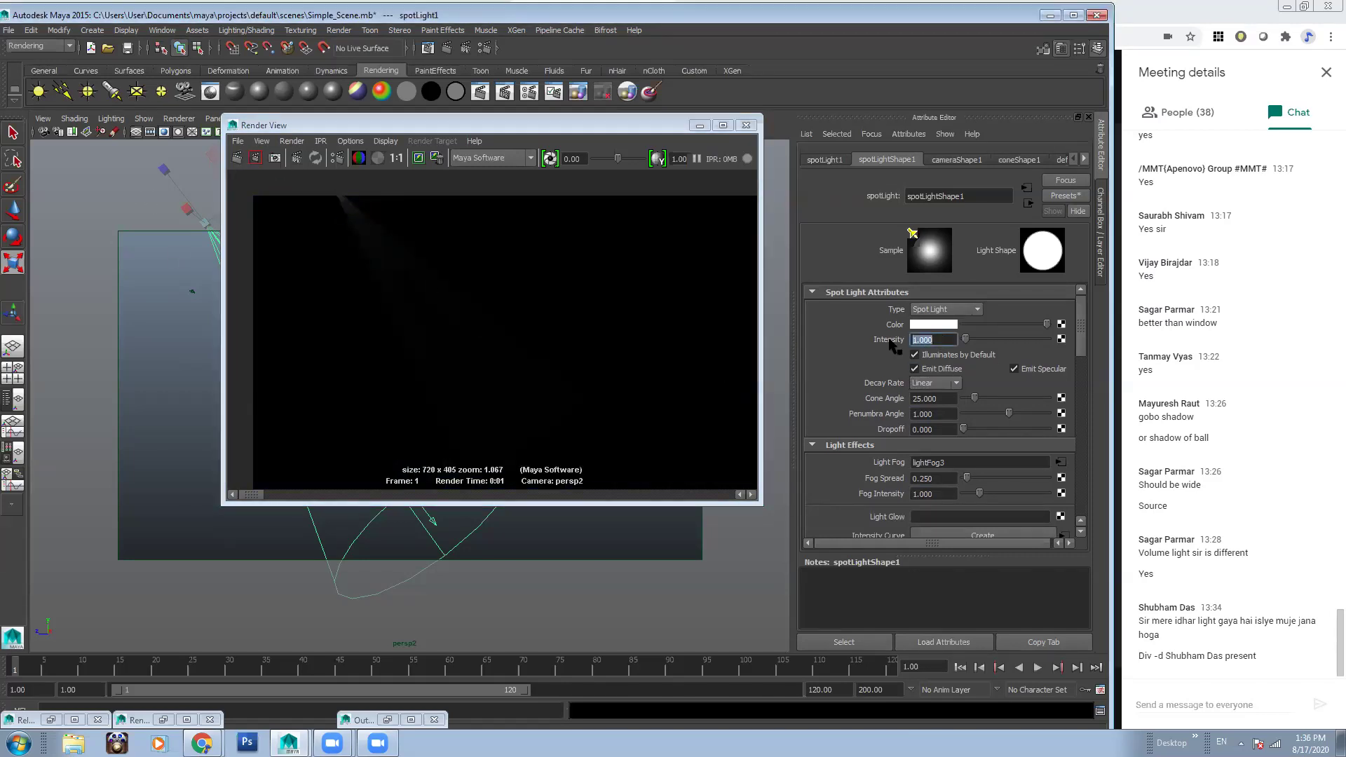
pyautogui.write('5')
pyautogui.press('Return')
pyautogui.click(237, 158)
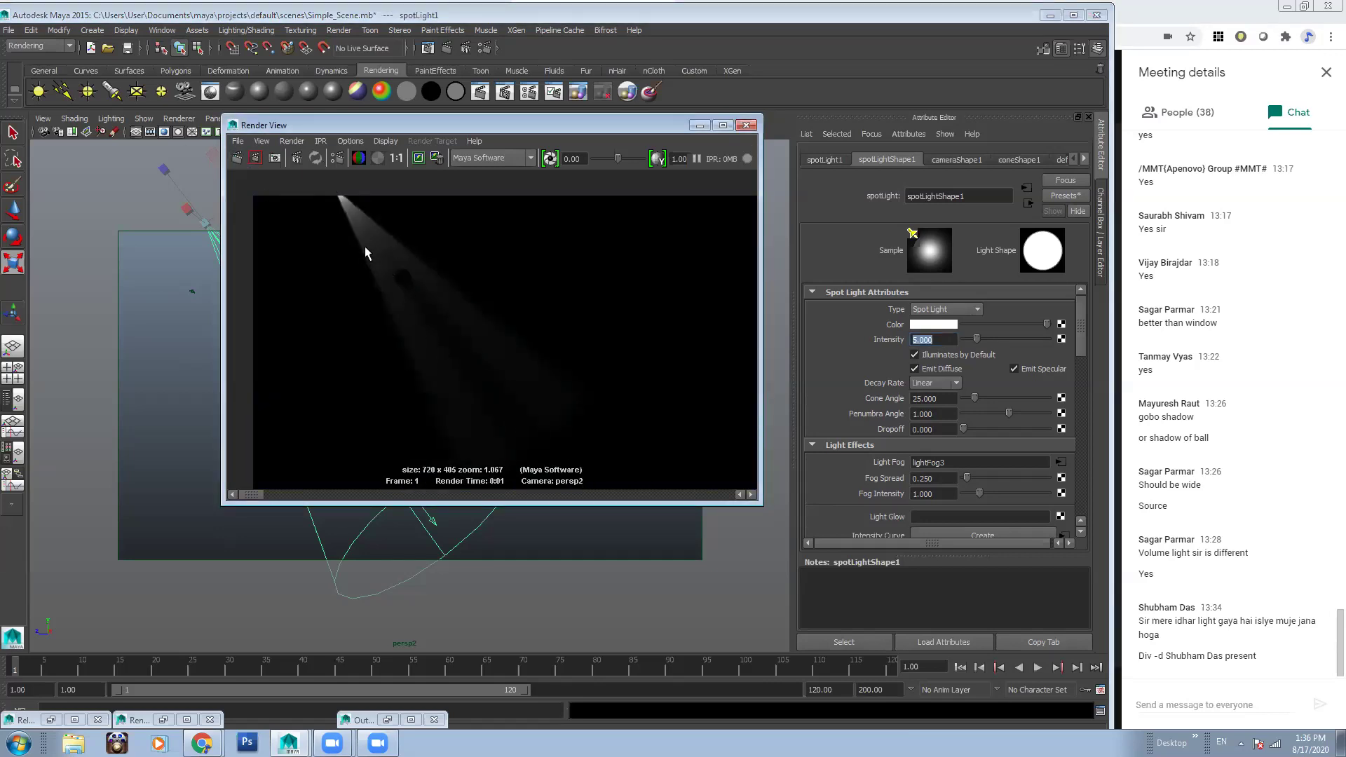
pyautogui.scroll(3, 583, 367)
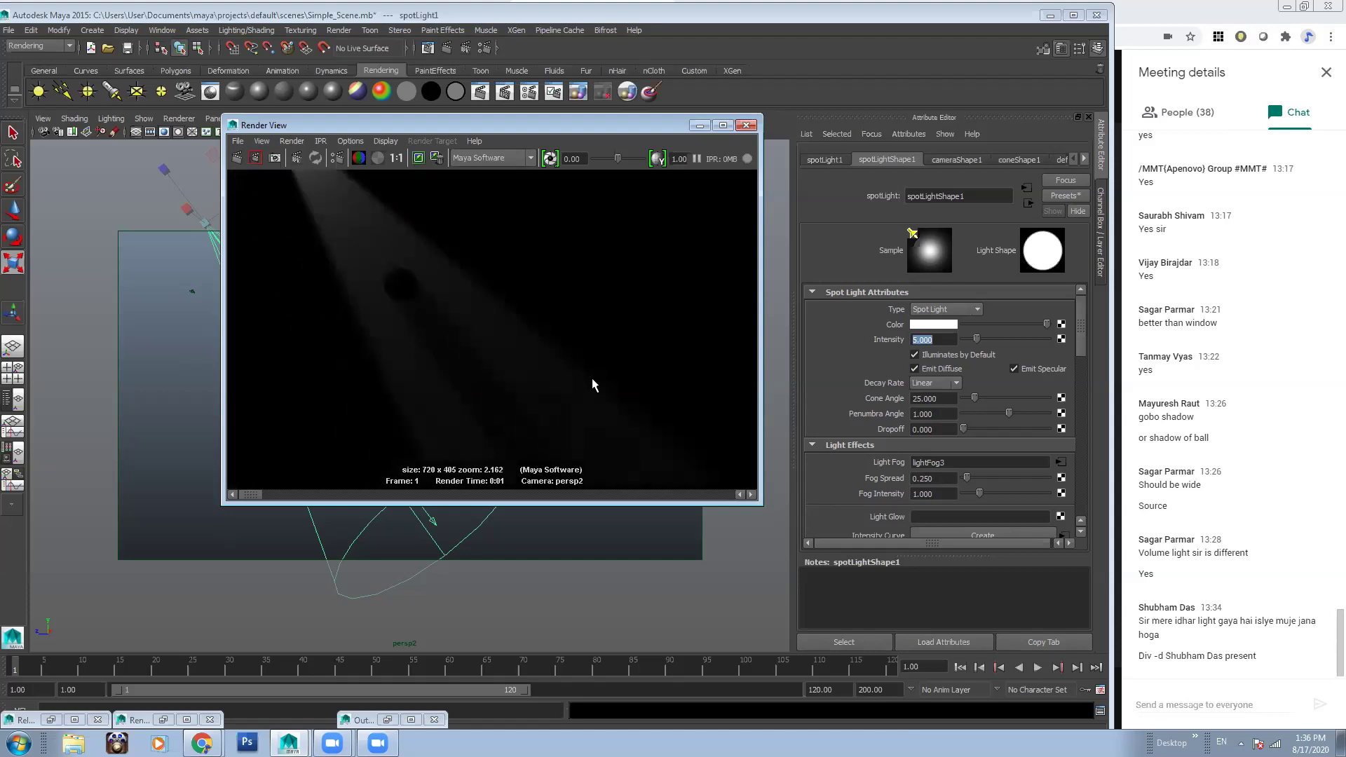
pyautogui.keyDown('alt'); pyautogui.moveTo(647, 422); pyautogui.dragTo(540, 334, button='middle'); pyautogui.keyUp('alt')
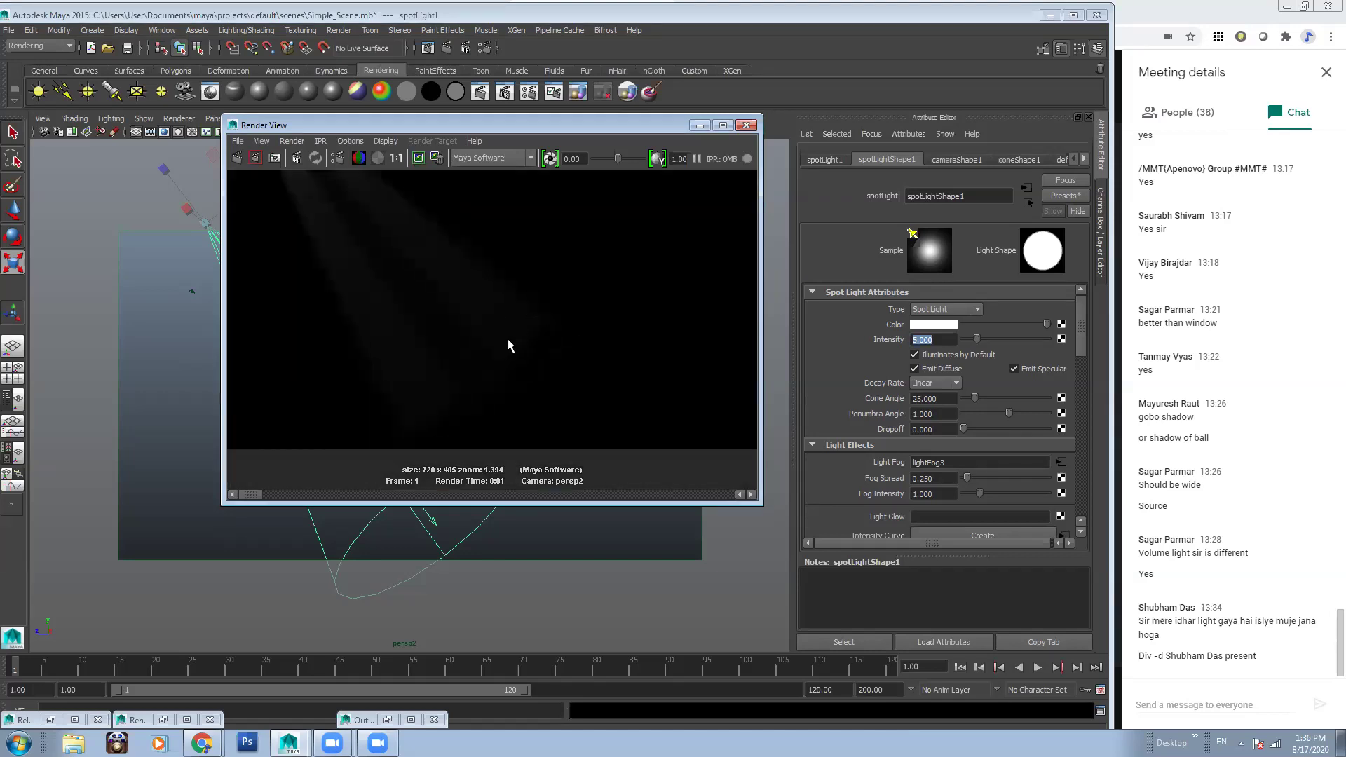
pyautogui.keyDown('alt'); pyautogui.moveTo(514, 263); pyautogui.dragTo(581, 344, button='middle'); pyautogui.keyUp('alt')
pyautogui.keyDown('alt'); pyautogui.moveTo(581, 344); pyautogui.dragTo(437, 271, button='right'); pyautogui.keyUp('alt')
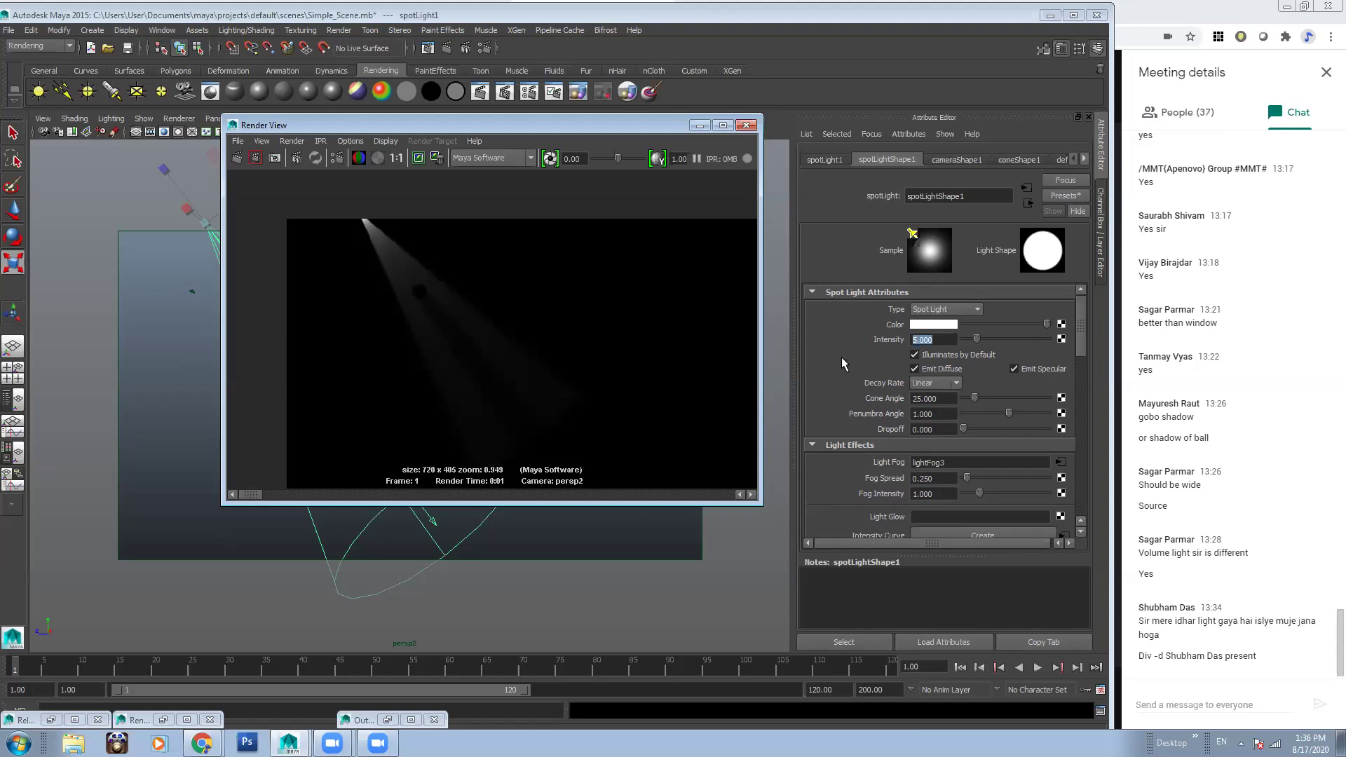
# Set the spot light's Decay Rate to Quadratic and render the scene
pyautogui.click(935, 386)
pyautogui.click(937, 414)
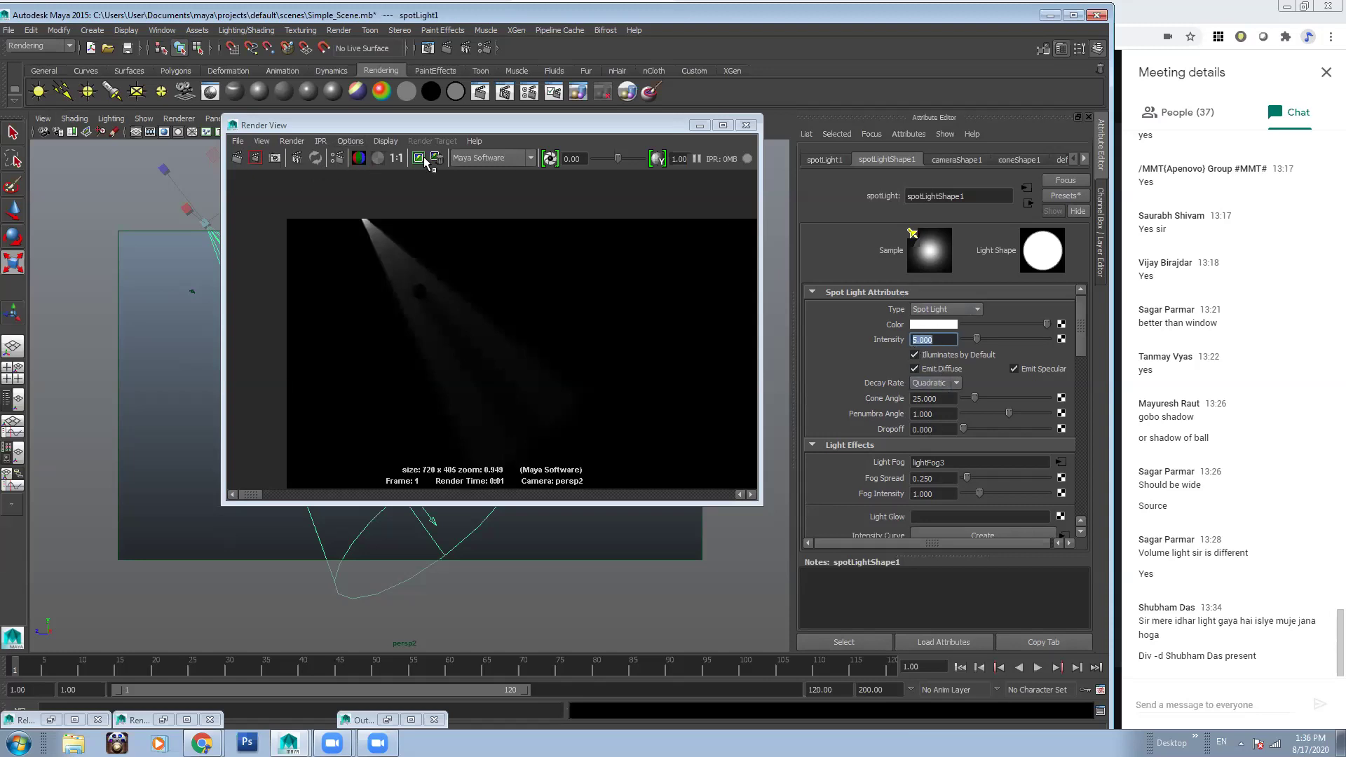
pyautogui.click(237, 158)
# Examine the quadratic-decay render up close around the light source and along the beam
pyautogui.keyDown('alt'); pyautogui.moveTo(385, 241); pyautogui.dragTo(585, 348, button='middle'); pyautogui.keyUp('alt')
pyautogui.scroll(5, 475, 288)
pyautogui.scroll(3, 361, 281)
pyautogui.keyDown('alt'); pyautogui.moveTo(279, 253); pyautogui.dragTo(359, 274, button='middle'); pyautogui.keyUp('alt')
pyautogui.keyDown('alt'); pyautogui.moveTo(505, 348); pyautogui.dragTo(271, 319, button='right'); pyautogui.keyUp('alt')
pyautogui.keyDown('alt'); pyautogui.moveTo(408, 344); pyautogui.dragTo(344, 237, button='middle'); pyautogui.keyUp('alt')
pyautogui.keyDown('alt'); pyautogui.moveTo(522, 393); pyautogui.dragTo(336, 337, button='right'); pyautogui.keyUp('alt')
pyautogui.keyDown('alt'); pyautogui.moveTo(554, 389); pyautogui.dragTo(482, 339, button='middle'); pyautogui.keyUp('alt')
pyautogui.keyDown('alt'); pyautogui.moveTo(509, 348); pyautogui.dragTo(393, 334, button='right'); pyautogui.keyUp('alt')
pyautogui.keyDown('alt'); pyautogui.moveTo(478, 297); pyautogui.dragTo(446, 280, button='right'); pyautogui.keyUp('alt')
pyautogui.keyDown('alt'); pyautogui.moveTo(486, 321); pyautogui.dragTo(454, 297, button='middle'); pyautogui.keyUp('alt')
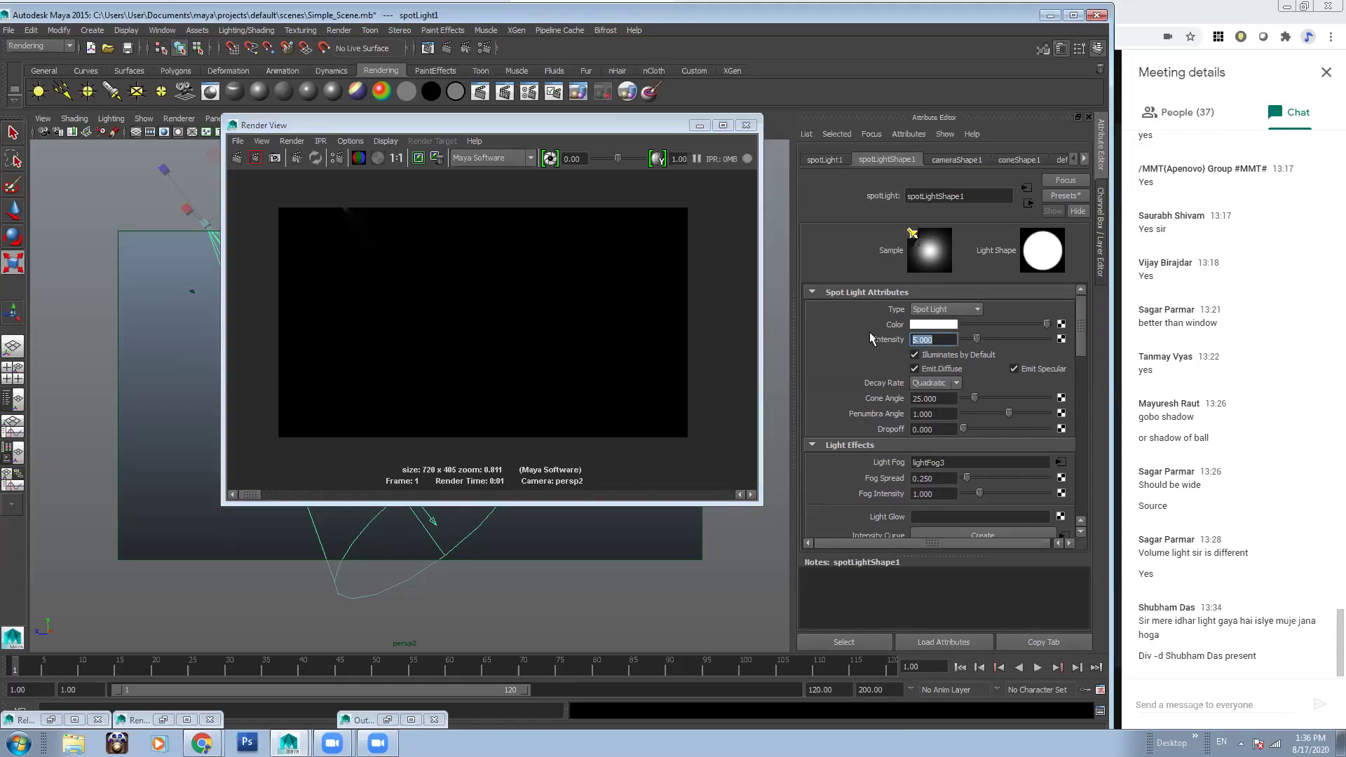
# Set the spot light's Intensity to 50 with quadratic decay and render the scene
pyautogui.write('50')
pyautogui.press('Return')
pyautogui.click(346, 361)
pyautogui.scroll(1, 334, 206)
pyautogui.click(242, 157)
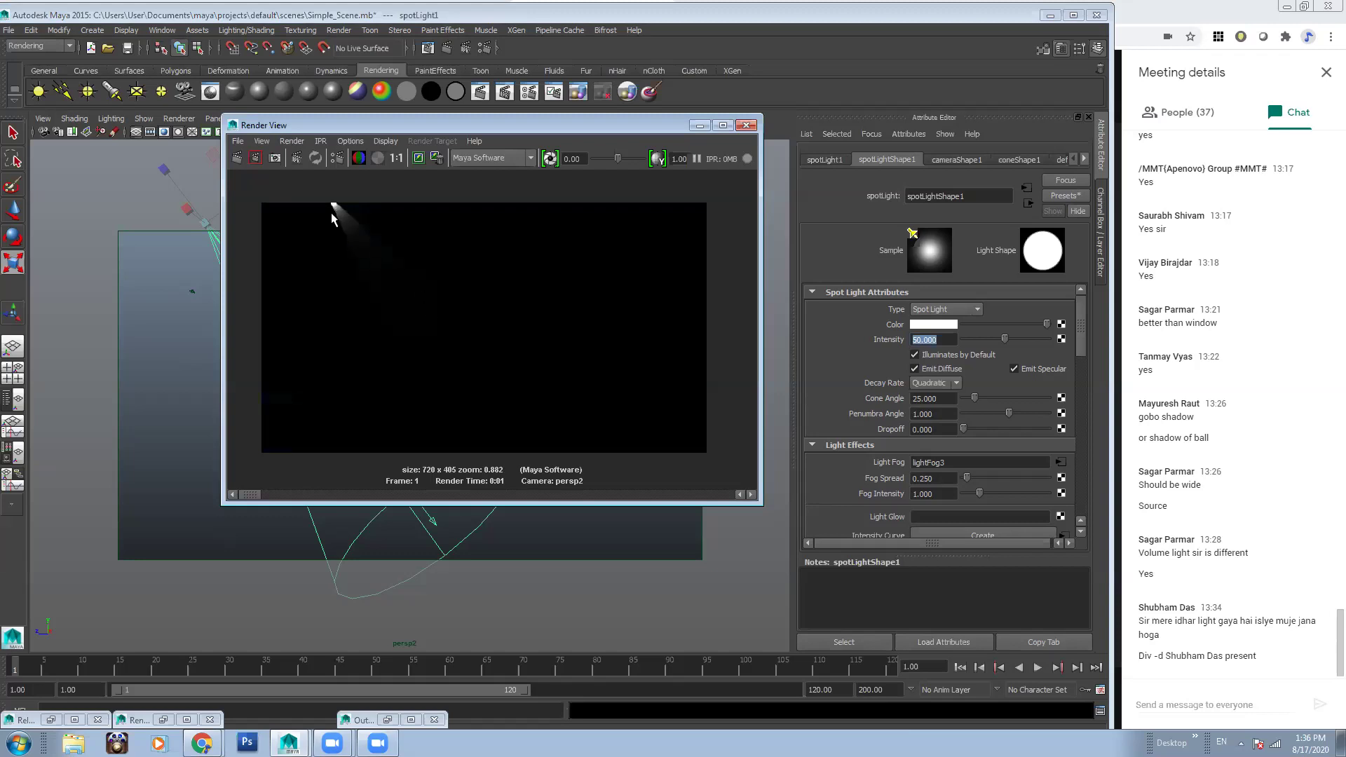
pyautogui.moveTo(442, 126); pyautogui.dragTo(484, 140)
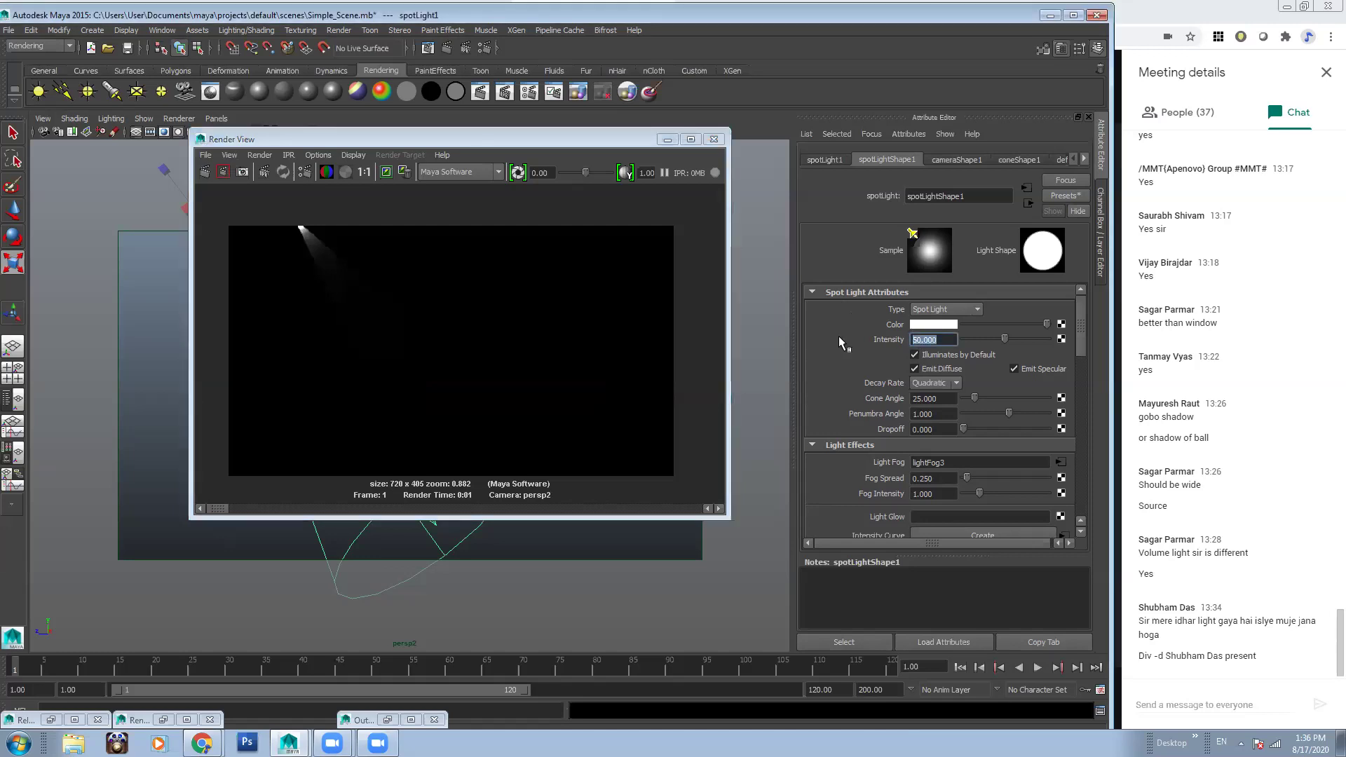
# Increase the spot light's Intensity to 150 and render the quadratic-decay beam again
pyautogui.write('150')
pyautogui.press('Return')
pyautogui.click(205, 172)
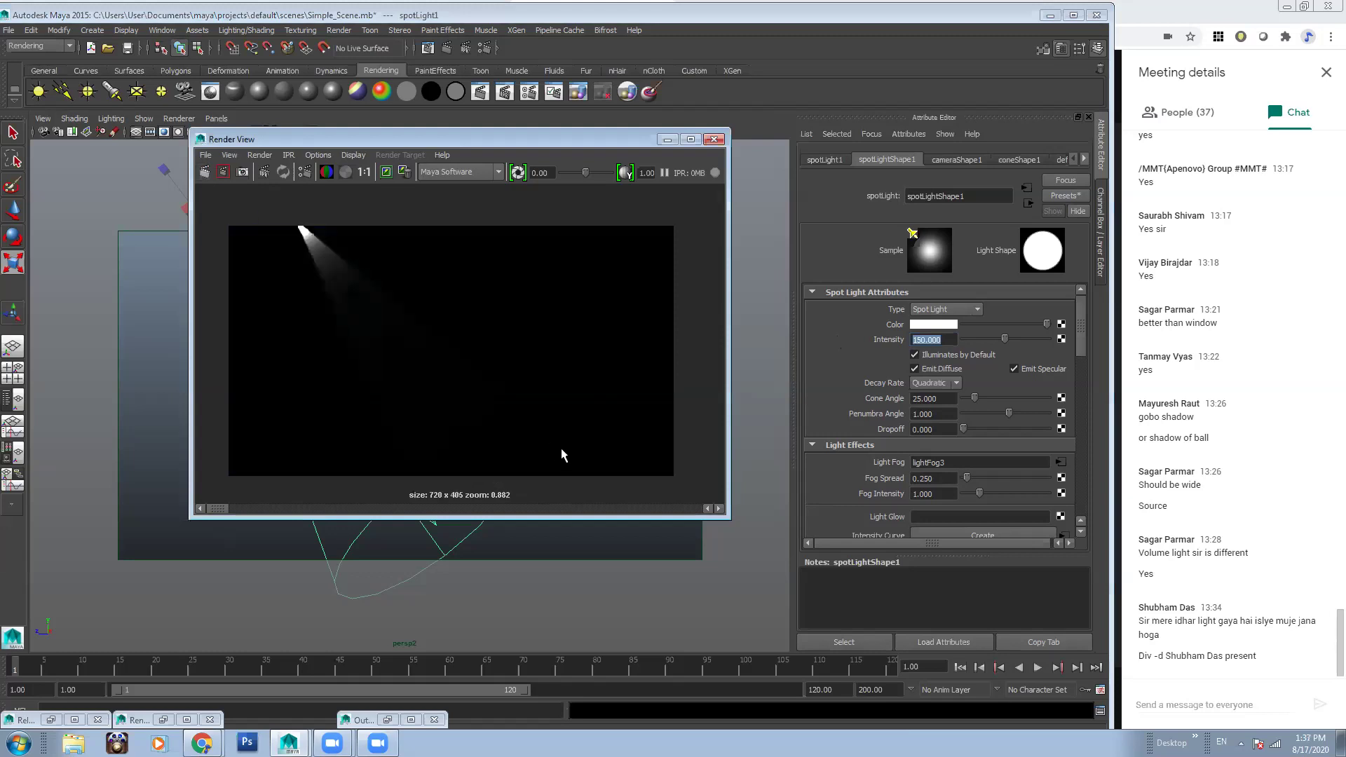
# Raise the spot light's Intensity to 500 with quadratic decay and render the scene
pyautogui.moveTo(942, 338); pyautogui.dragTo(857, 341)
pyautogui.write('500')
pyautogui.press('Return')
pyautogui.click(205, 176)
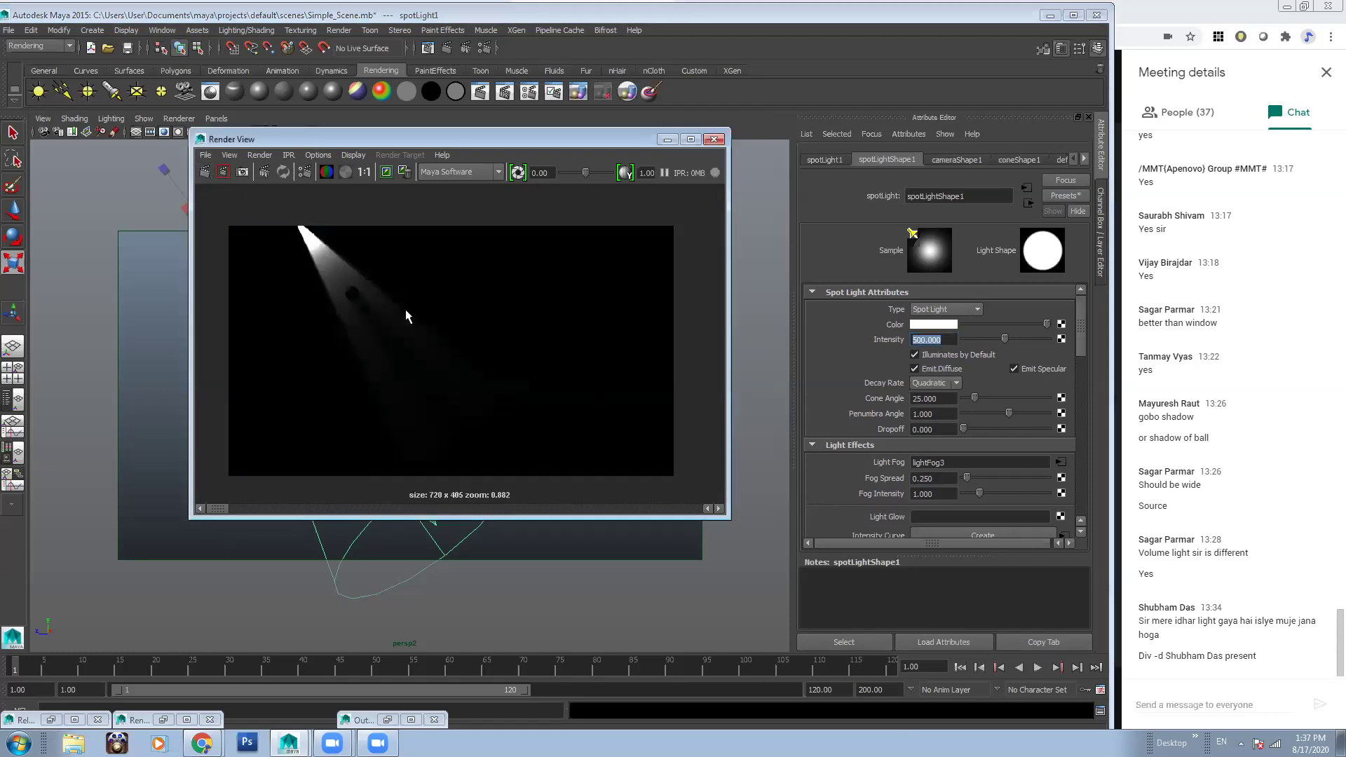
# Examine the rendered quadratic-decay beam up close, from the light source down past the ball and its fog shadow
pyautogui.moveTo(440, 146); pyautogui.dragTo(732, 160)
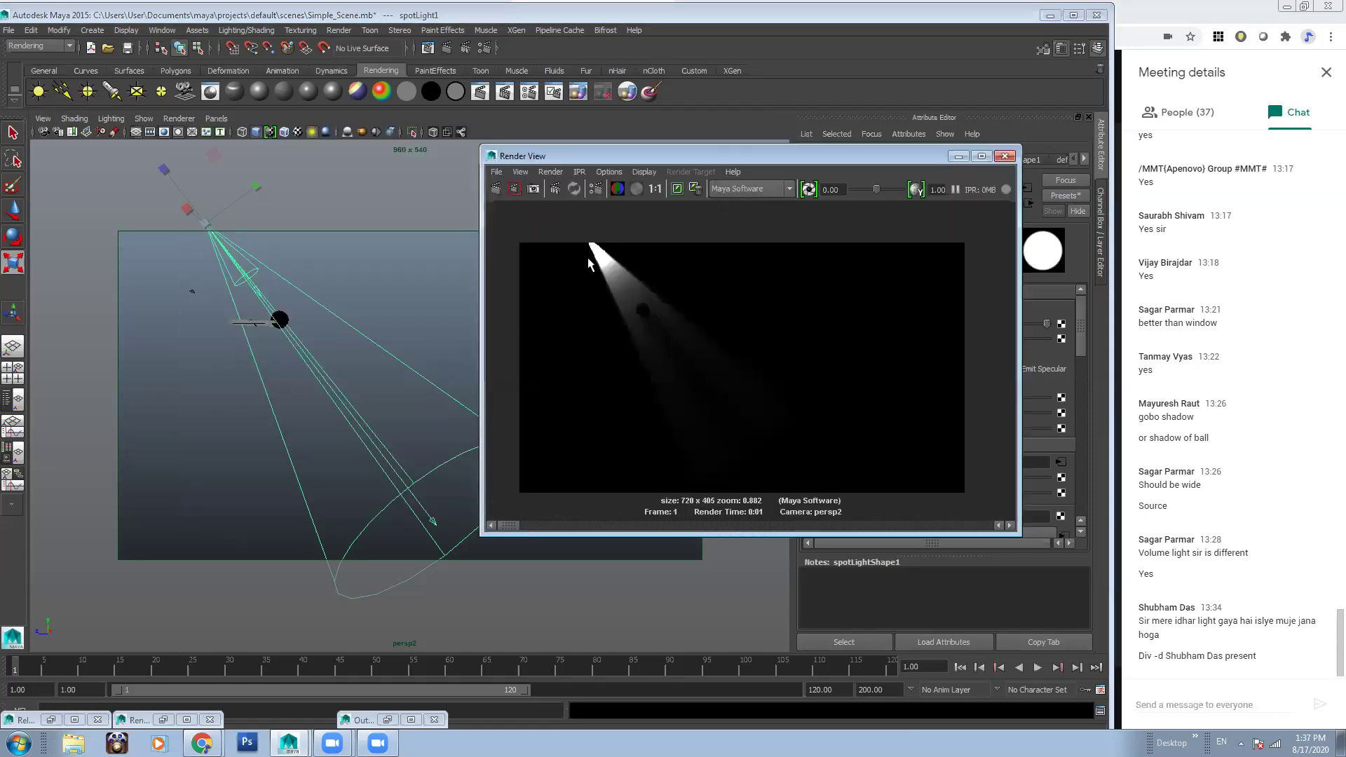
pyautogui.scroll(4, 596, 263)
pyautogui.keyDown('alt'); pyautogui.moveTo(622, 272); pyautogui.dragTo(677, 326, button='middle'); pyautogui.keyUp('alt')
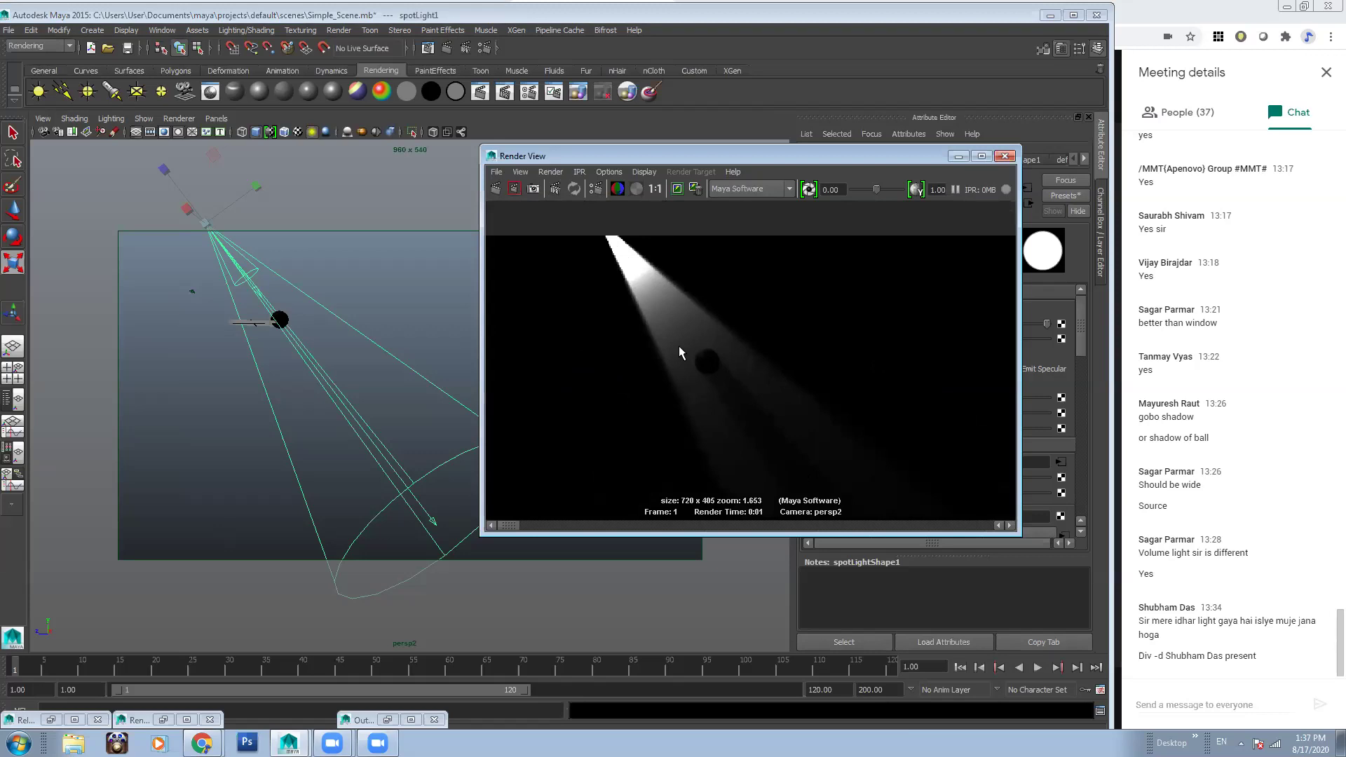
pyautogui.keyDown('alt'); pyautogui.moveTo(811, 400); pyautogui.dragTo(795, 320, button='middle'); pyautogui.keyUp('alt')
pyautogui.scroll(-2, 795, 353)
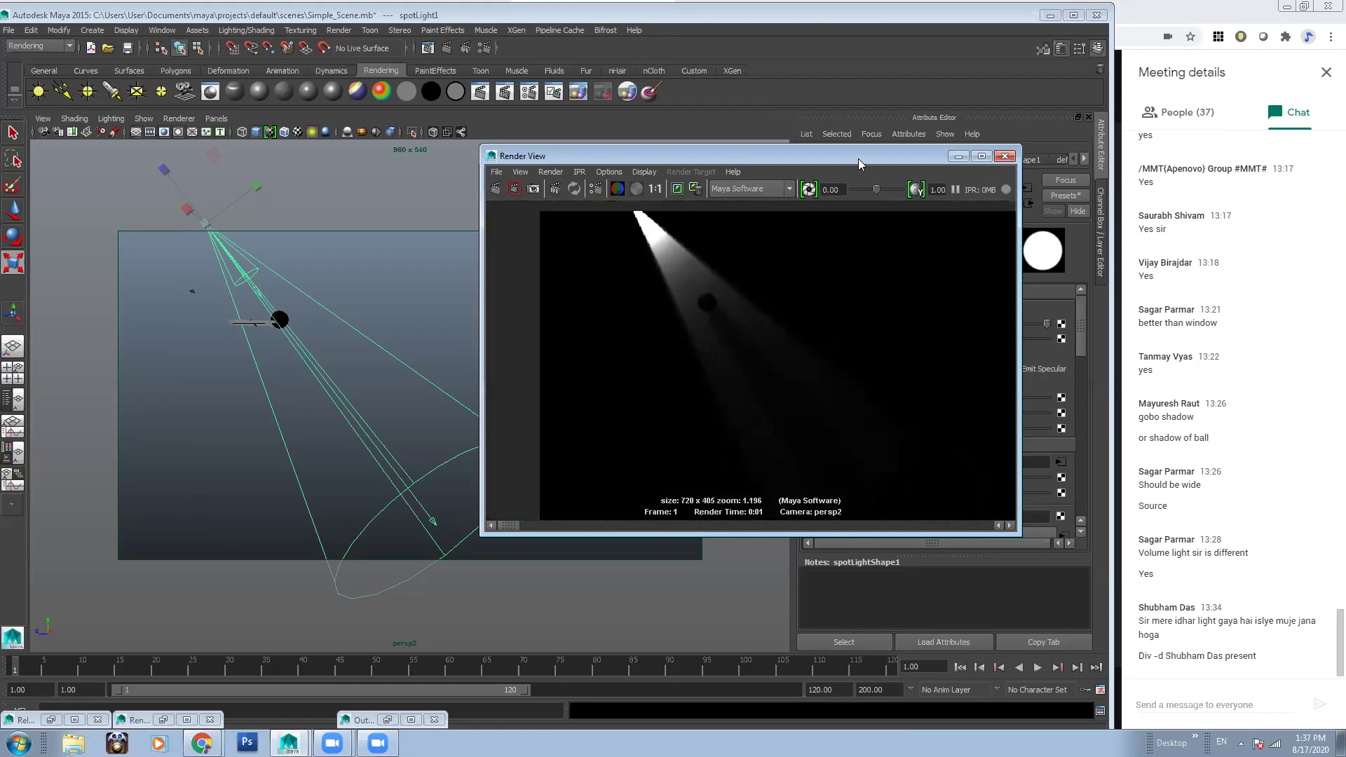
pyautogui.moveTo(847, 158); pyautogui.dragTo(669, 161)
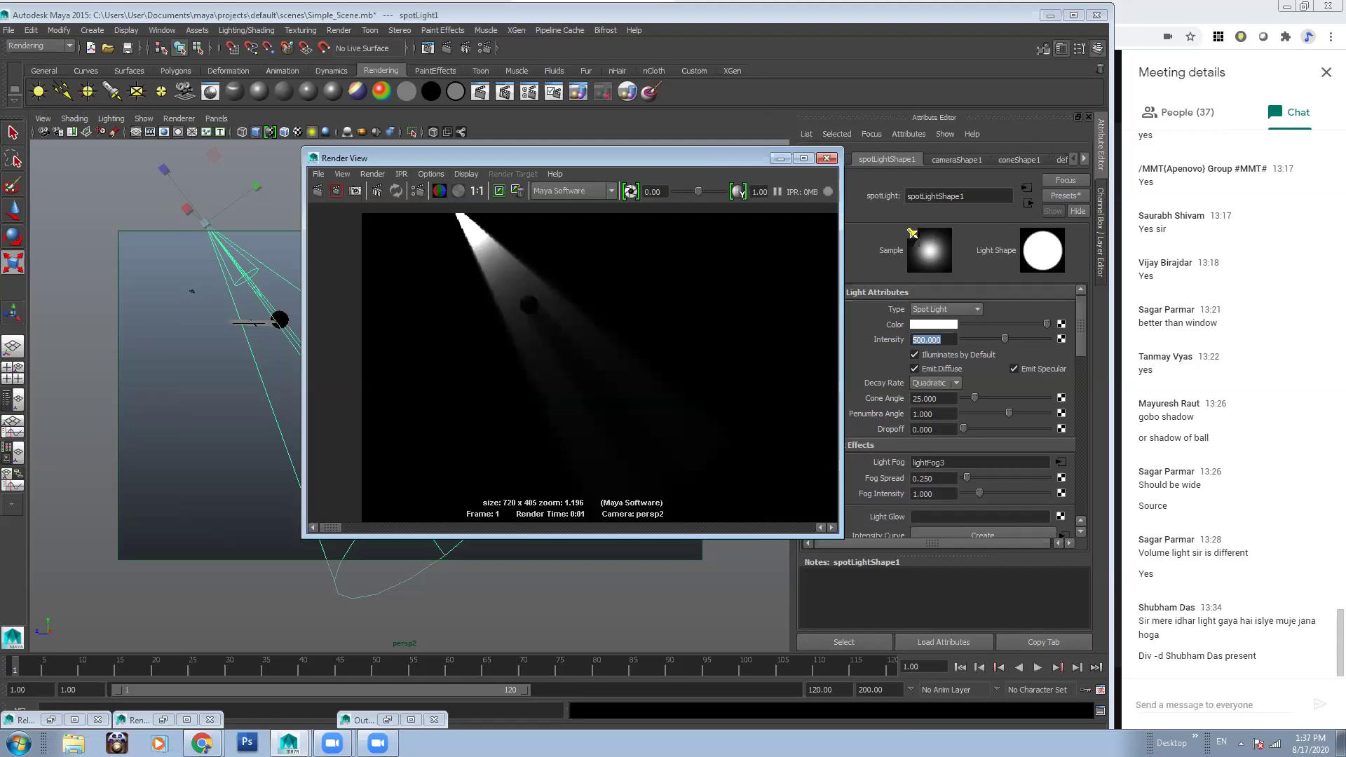
pyautogui.keyDown('alt'); pyautogui.moveTo(555, 391); pyautogui.dragTo(558, 426, button='middle'); pyautogui.keyUp('alt')
pyautogui.keyDown('alt'); pyautogui.moveTo(475, 283); pyautogui.dragTo(691, 432, button='right'); pyautogui.keyUp('alt')
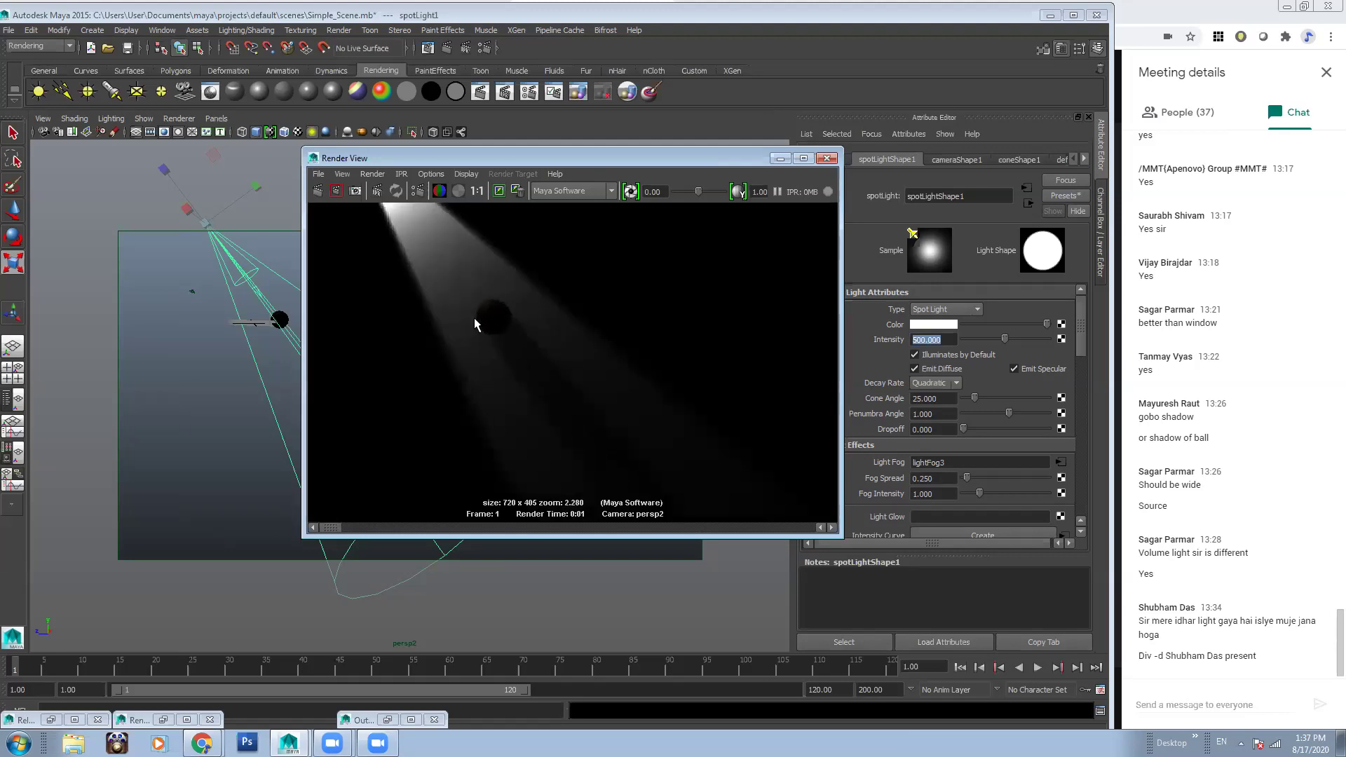
pyautogui.keyDown('alt'); pyautogui.moveTo(494, 305); pyautogui.dragTo(375, 389, button='right'); pyautogui.keyUp('alt')
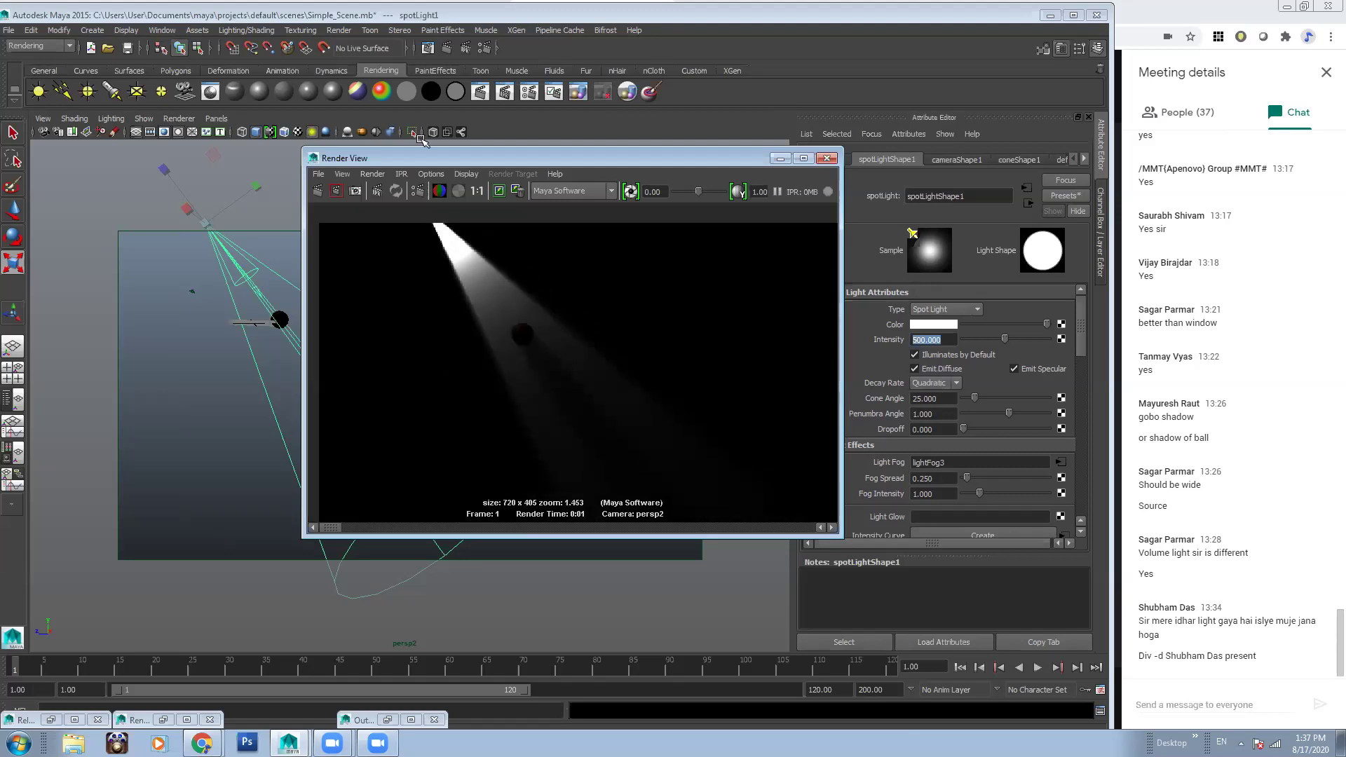
# Set the spot light's Decay Rate to Cubic and render the scene
pyautogui.click(948, 383)
pyautogui.click(942, 424)
pyautogui.click(320, 193)
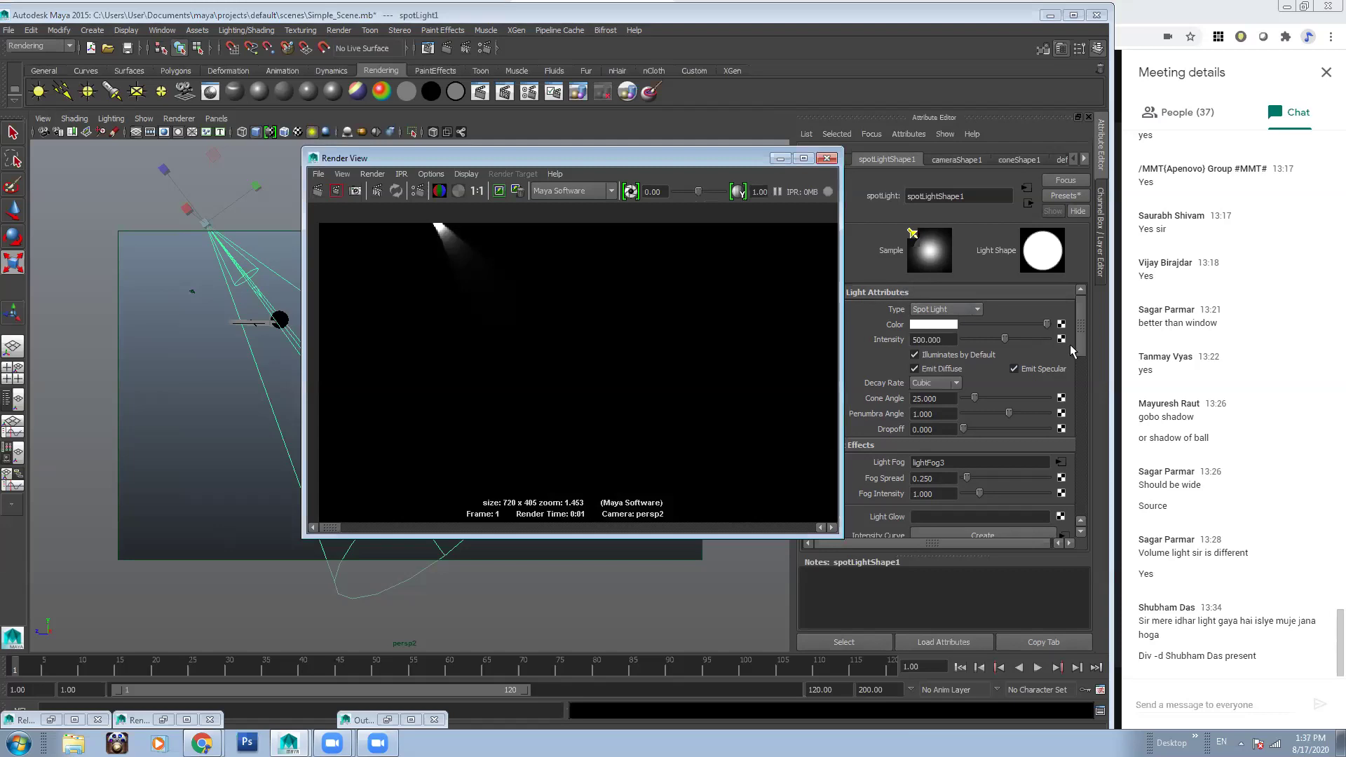
# Set the spot light's Intensity to 5000 with cubic decay and render the scene
pyautogui.moveTo(947, 339); pyautogui.dragTo(872, 343)
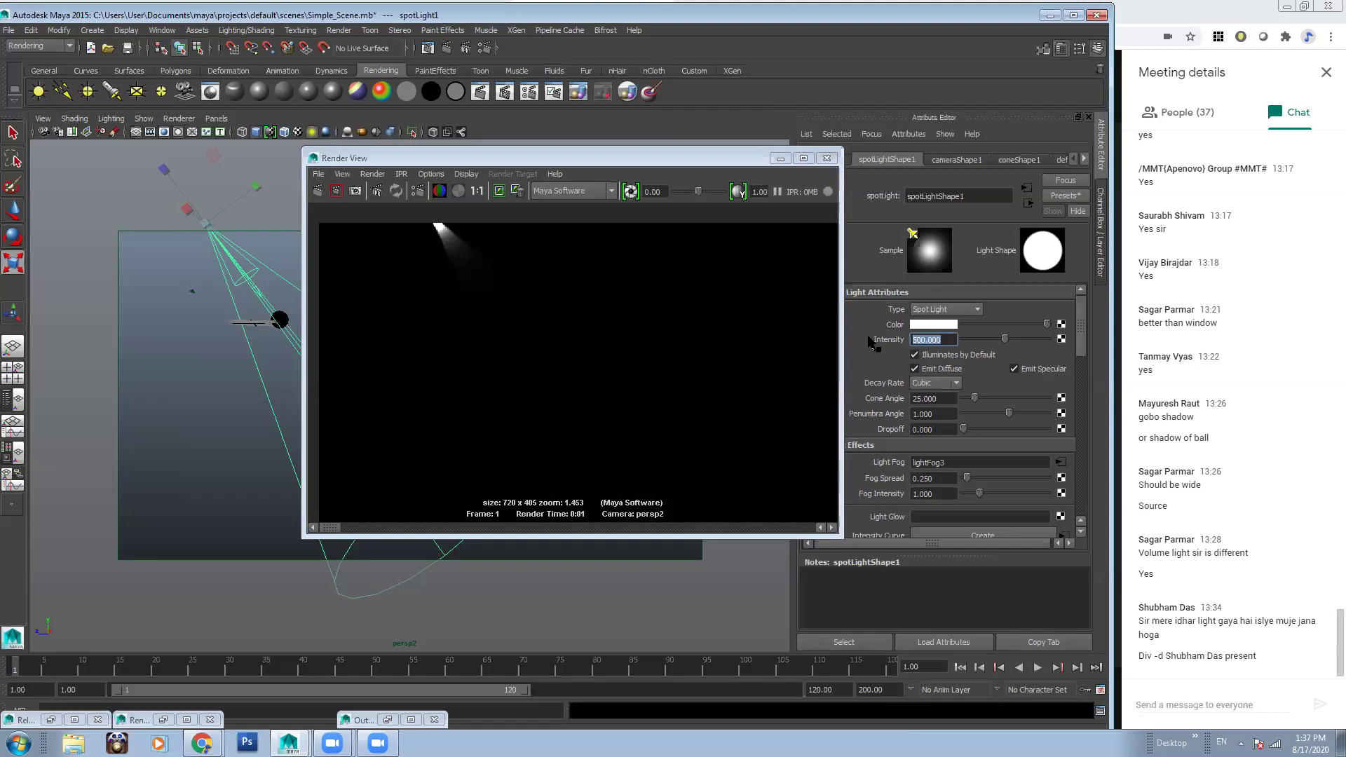
pyautogui.write('5000')
pyautogui.press('Return')
pyautogui.click(321, 192)
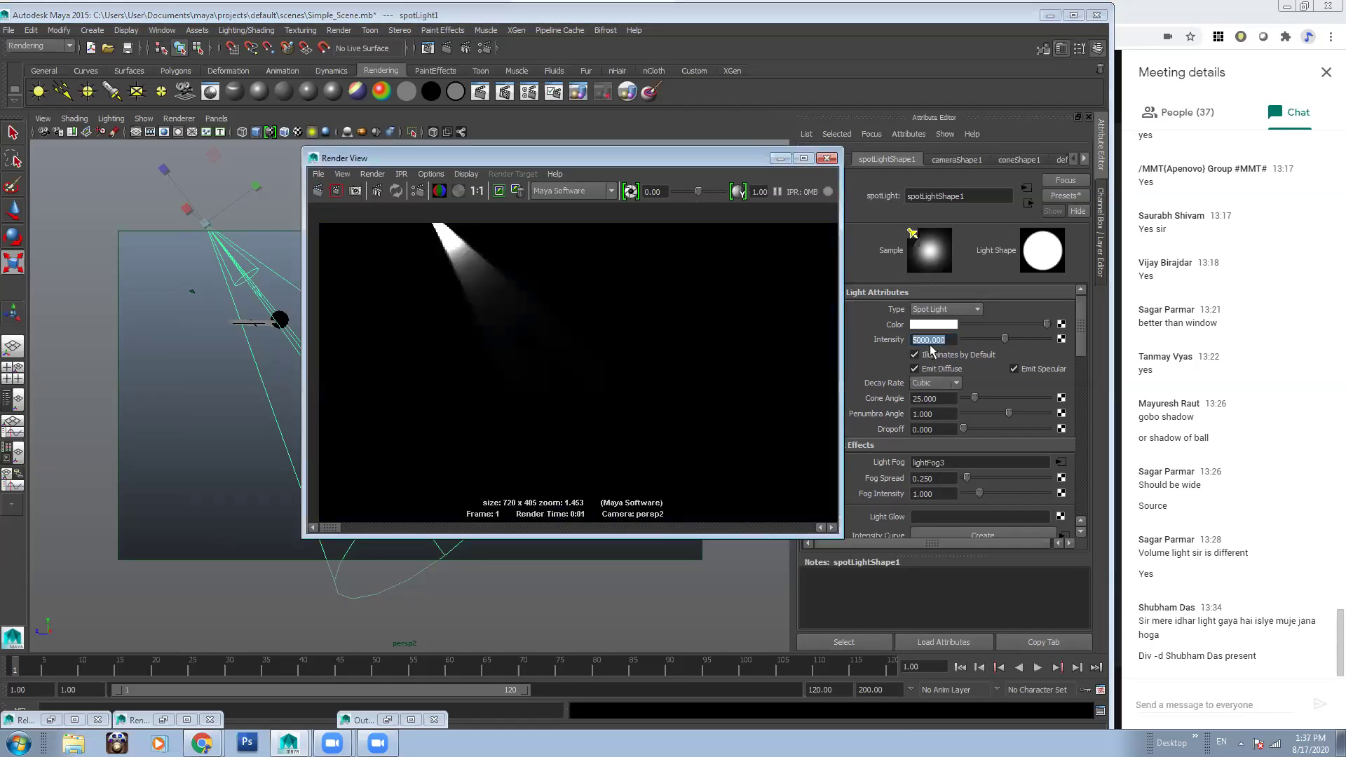
# Increase the spot light's Intensity to 15000 and render the cubic-decay beam again
pyautogui.click(845, 340)
pyautogui.write('15000')
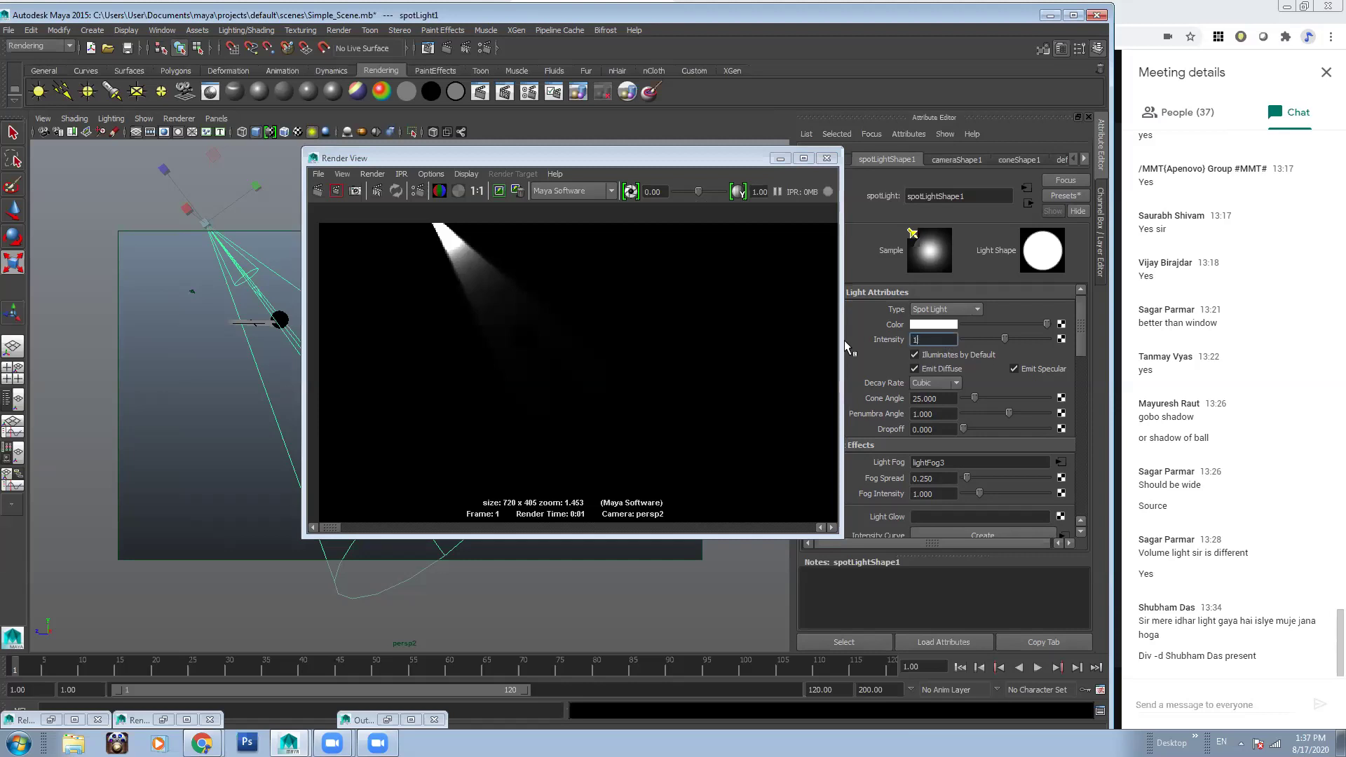
pyautogui.press('Return')
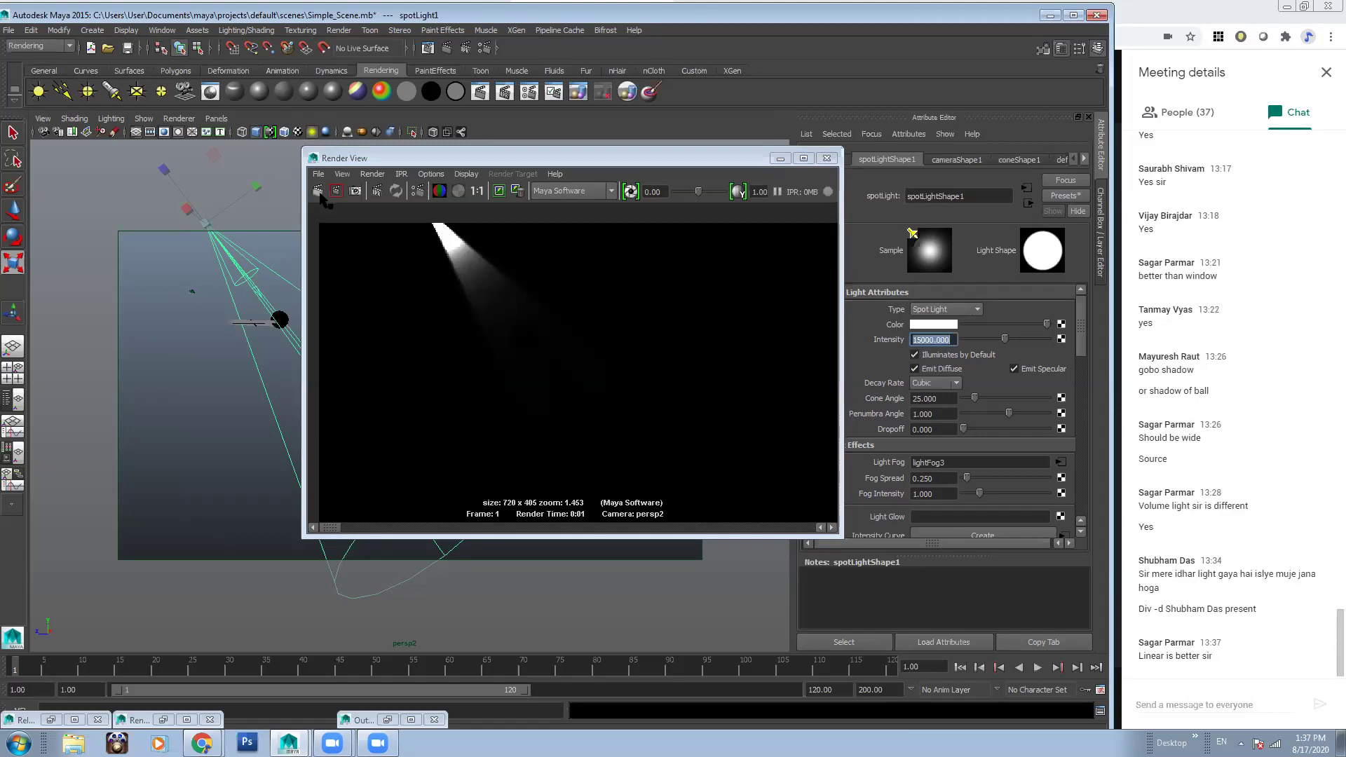
pyautogui.click(318, 191)
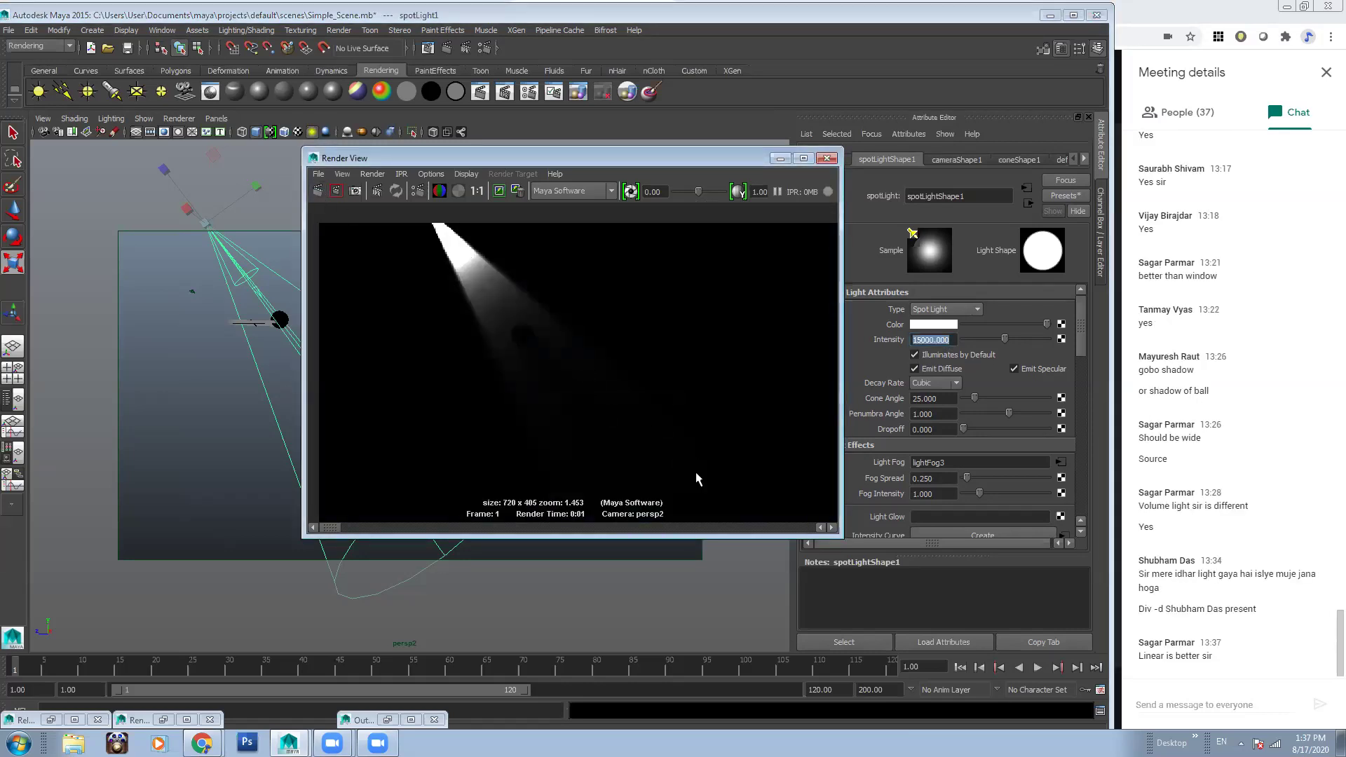
# Raise the spot light's Intensity to 35000 and render the cubic-decay beam once more
pyautogui.click(954, 341)
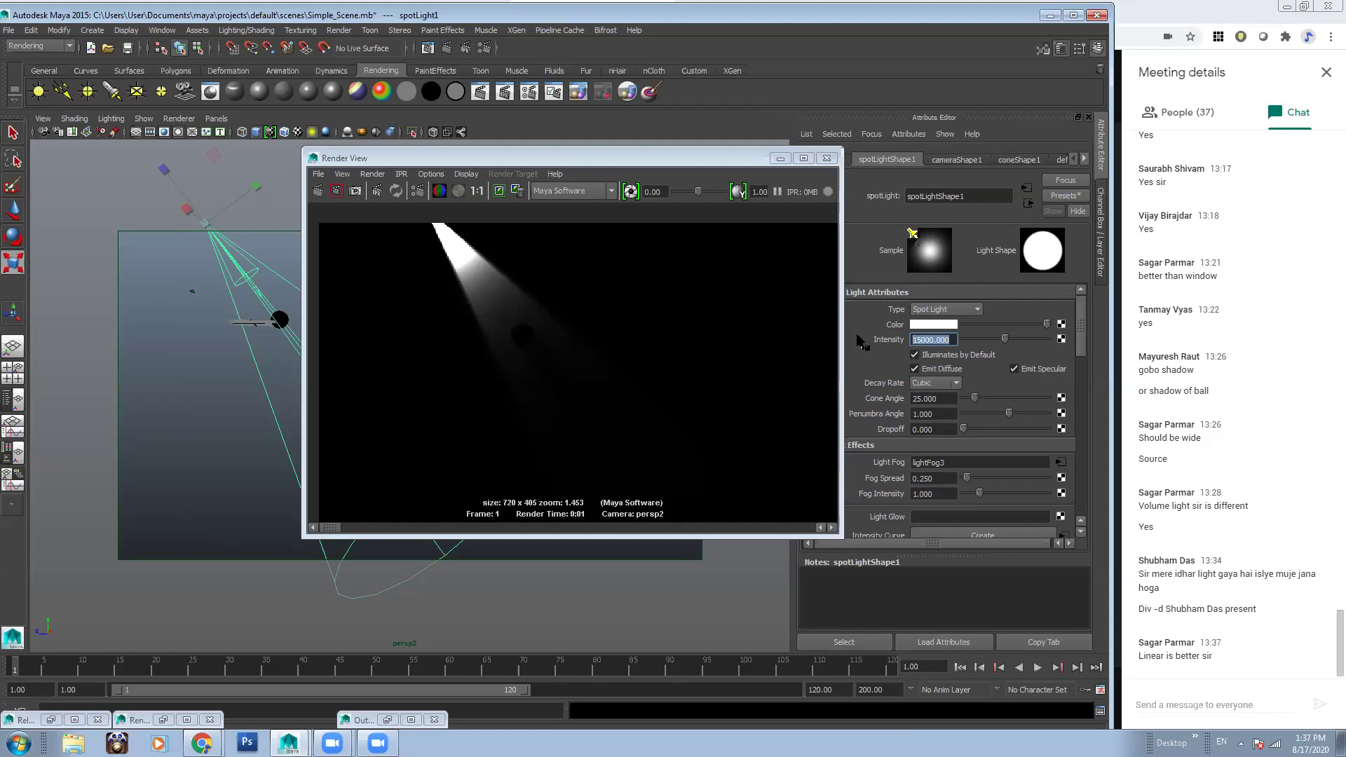
pyautogui.write('35000')
pyautogui.press('Return')
pyautogui.click(319, 193)
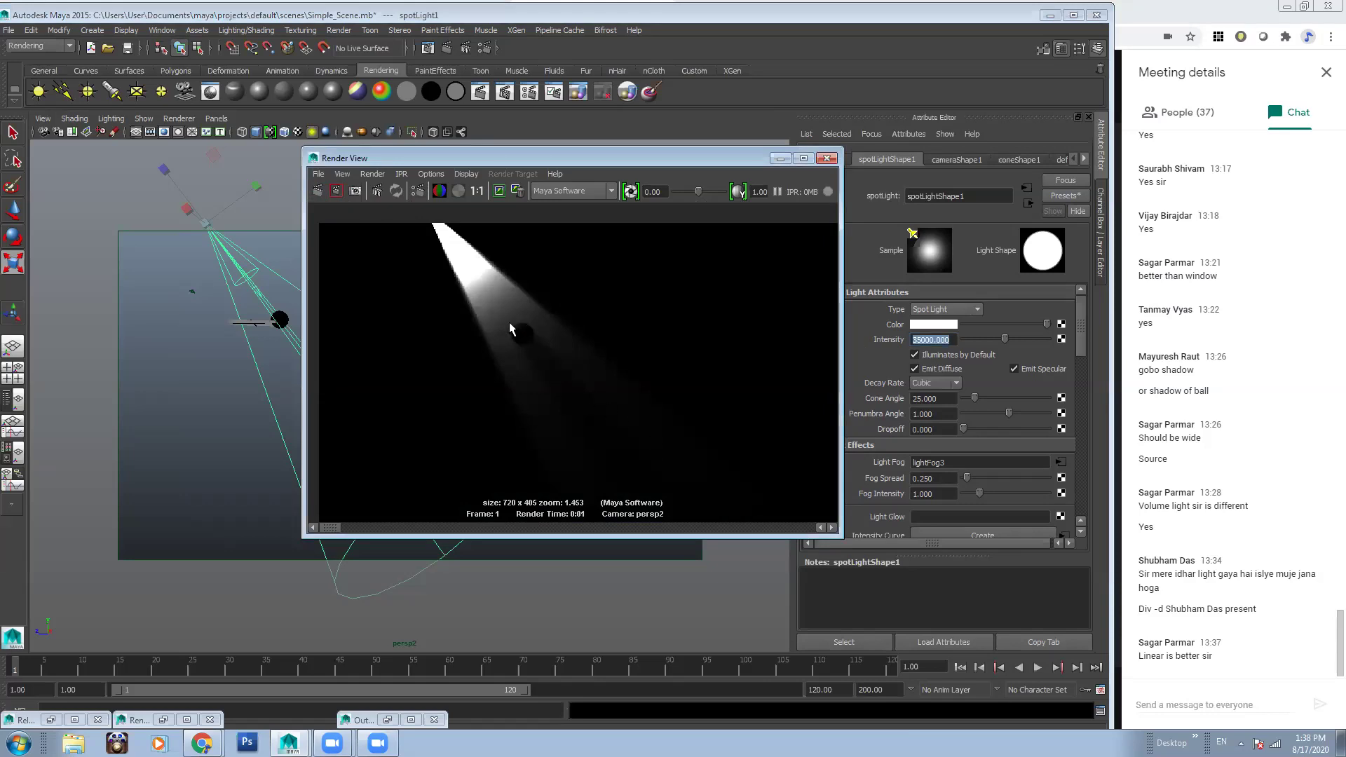
# Inspect the cubic-decay render up close around the light source and the ball's fog shadow
pyautogui.keyDown('alt'); pyautogui.moveTo(509, 322); pyautogui.dragTo(777, 449, button='right'); pyautogui.keyUp('alt')
pyautogui.keyDown('alt'); pyautogui.moveTo(431, 244); pyautogui.dragTo(491, 297, button='middle'); pyautogui.keyUp('alt')
pyautogui.keyDown('alt'); pyautogui.moveTo(490, 297); pyautogui.dragTo(316, 311, button='right'); pyautogui.keyUp('alt')
pyautogui.keyDown('alt'); pyautogui.moveTo(566, 349); pyautogui.dragTo(521, 371, button='middle'); pyautogui.keyUp('alt')
pyautogui.keyDown('alt'); pyautogui.moveTo(521, 375); pyautogui.dragTo(540, 352, button='right'); pyautogui.keyUp('alt')
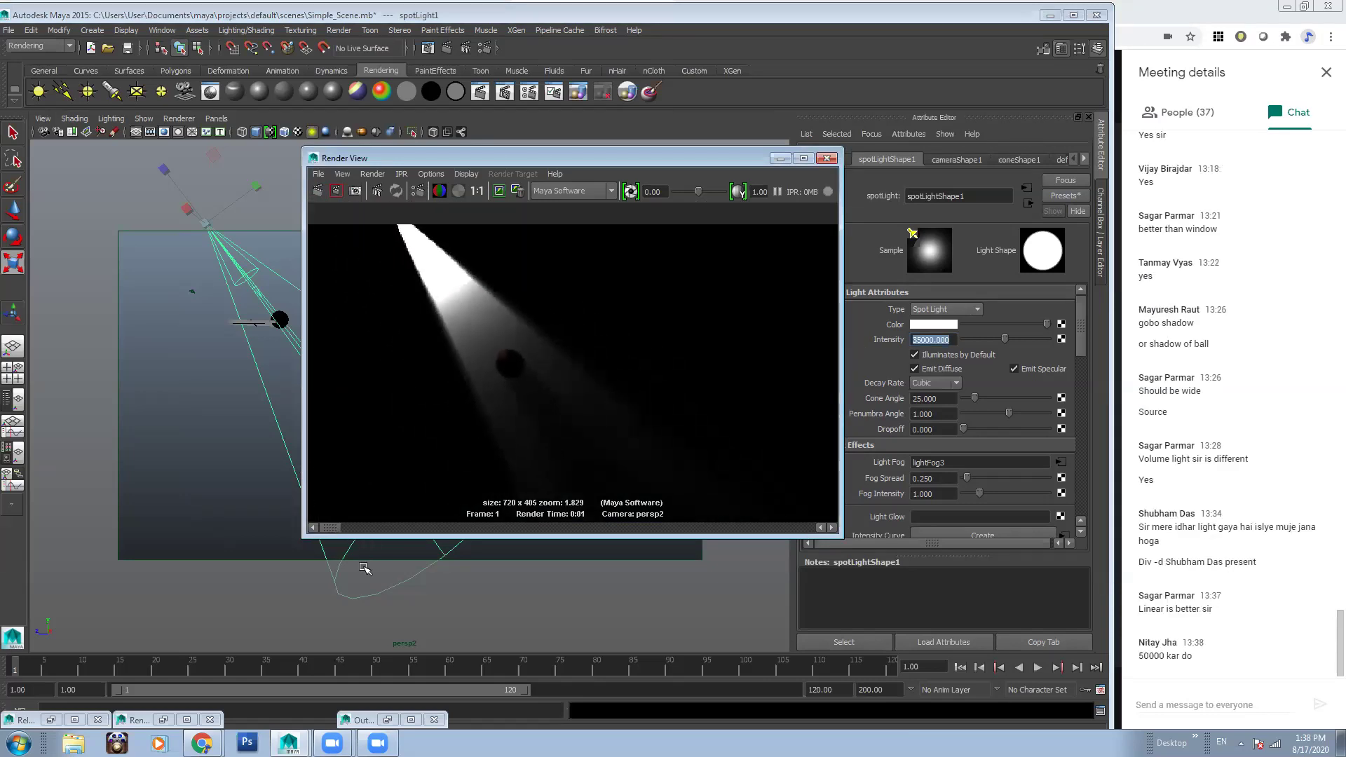
# Compare the stored renders with the current cubic-decay render, checking how the beam fades for each decay rate
pyautogui.moveTo(336, 528); pyautogui.dragTo(418, 537)
pyautogui.keyDown('alt'); pyautogui.moveTo(676, 410); pyautogui.dragTo(614, 407, button='right'); pyautogui.keyUp('alt')
pyautogui.keyDown('alt'); pyautogui.moveTo(613, 411); pyautogui.dragTo(547, 350, button='middle'); pyautogui.keyUp('alt')
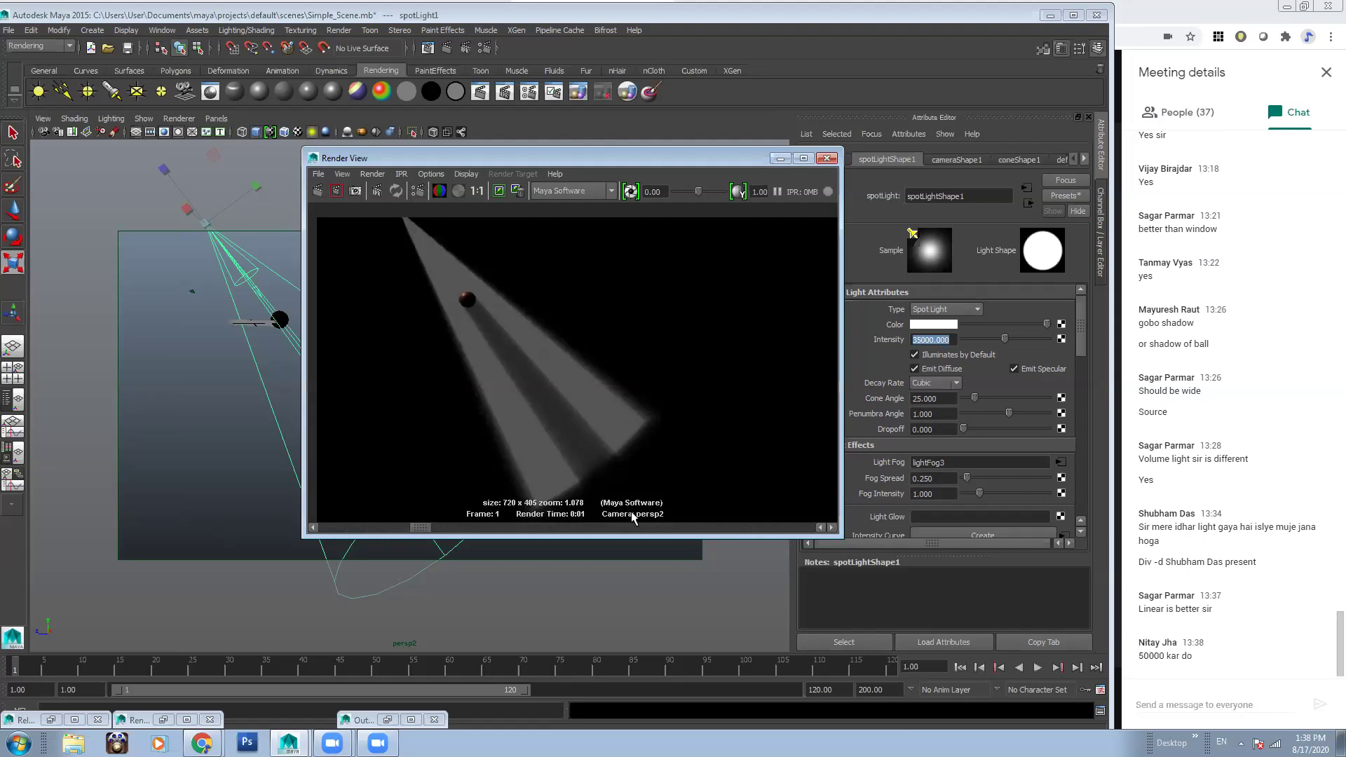
pyautogui.keyDown('alt'); pyautogui.moveTo(418, 267); pyautogui.dragTo(430, 287, button='middle'); pyautogui.keyUp('alt')
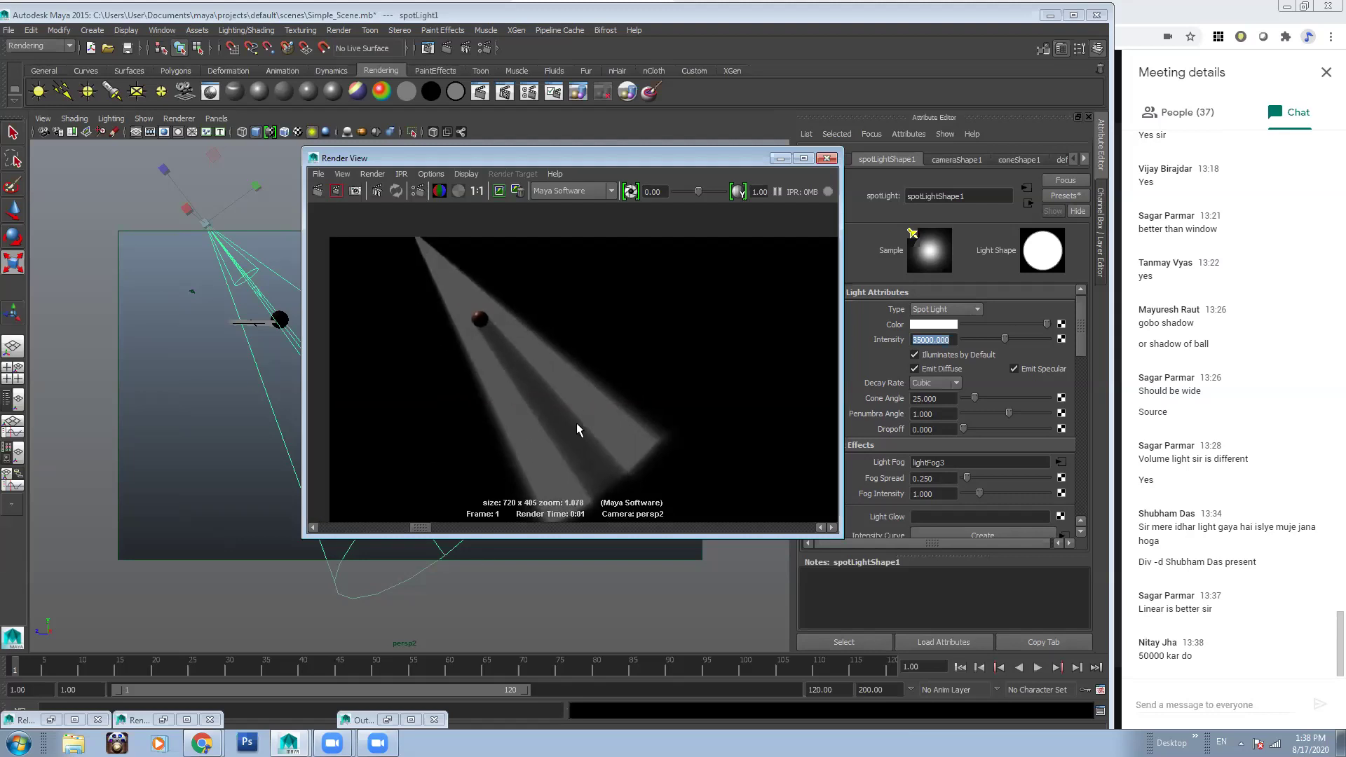
pyautogui.click(407, 530)
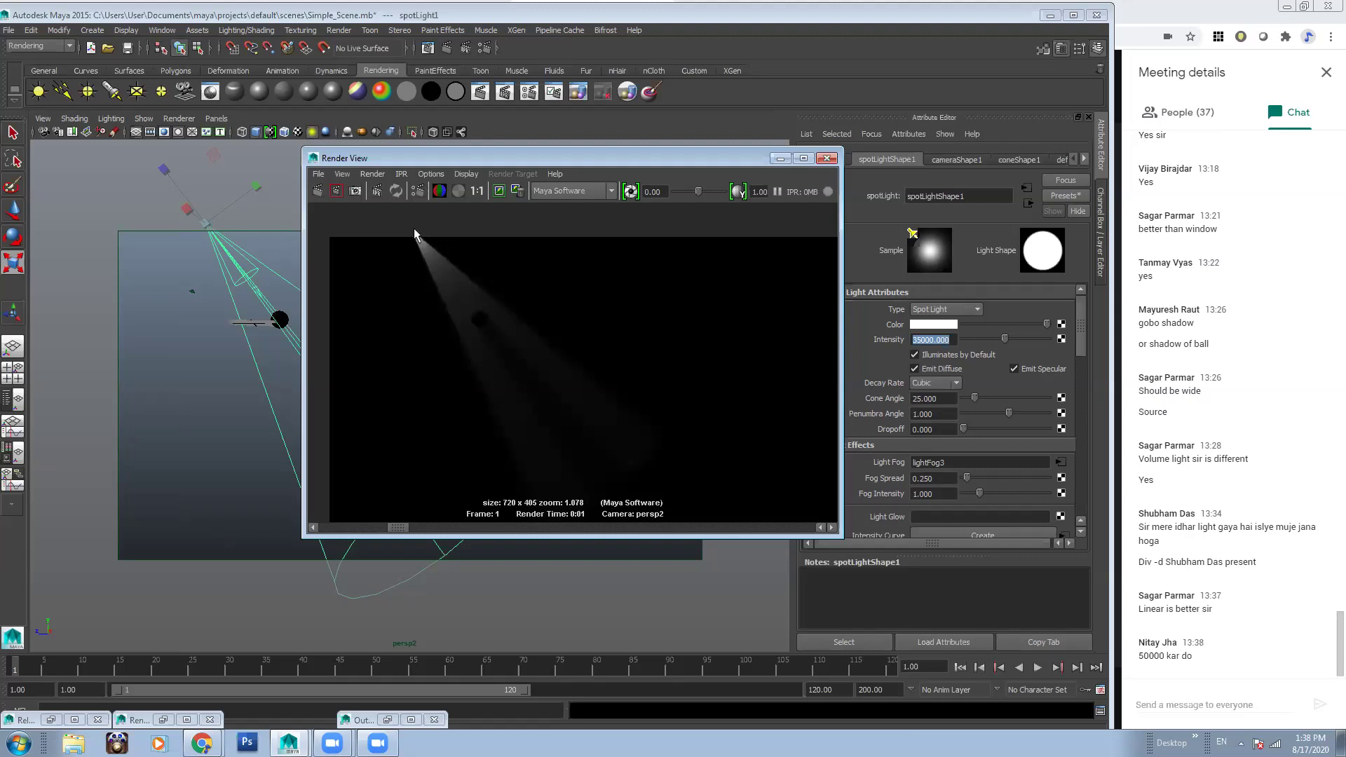
pyautogui.keyDown('alt'); pyautogui.moveTo(468, 308); pyautogui.dragTo(551, 354, button='right'); pyautogui.keyUp('alt')
pyautogui.keyDown('alt'); pyautogui.moveTo(502, 318); pyautogui.dragTo(545, 328, button='middle'); pyautogui.keyUp('alt')
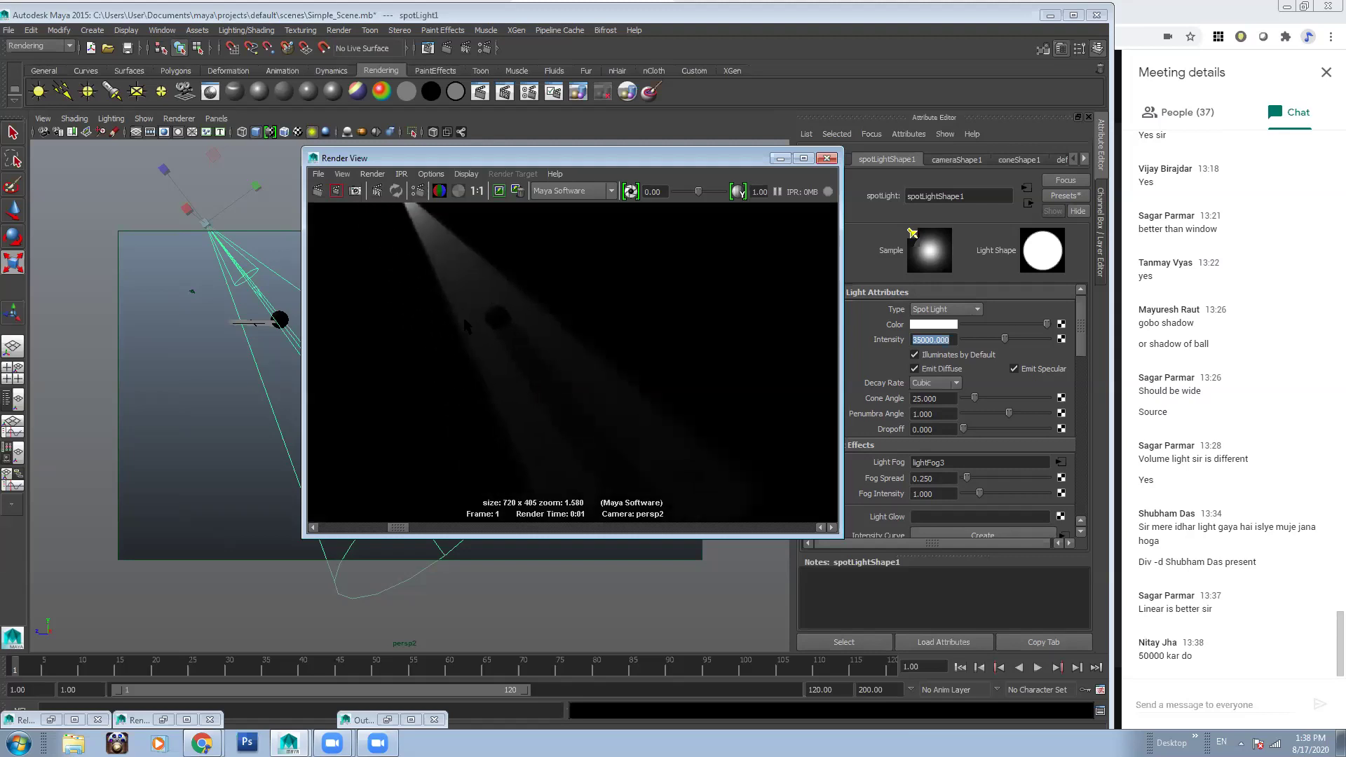
pyautogui.keyDown('alt'); pyautogui.moveTo(616, 356); pyautogui.dragTo(543, 360, button='right'); pyautogui.keyUp('alt')
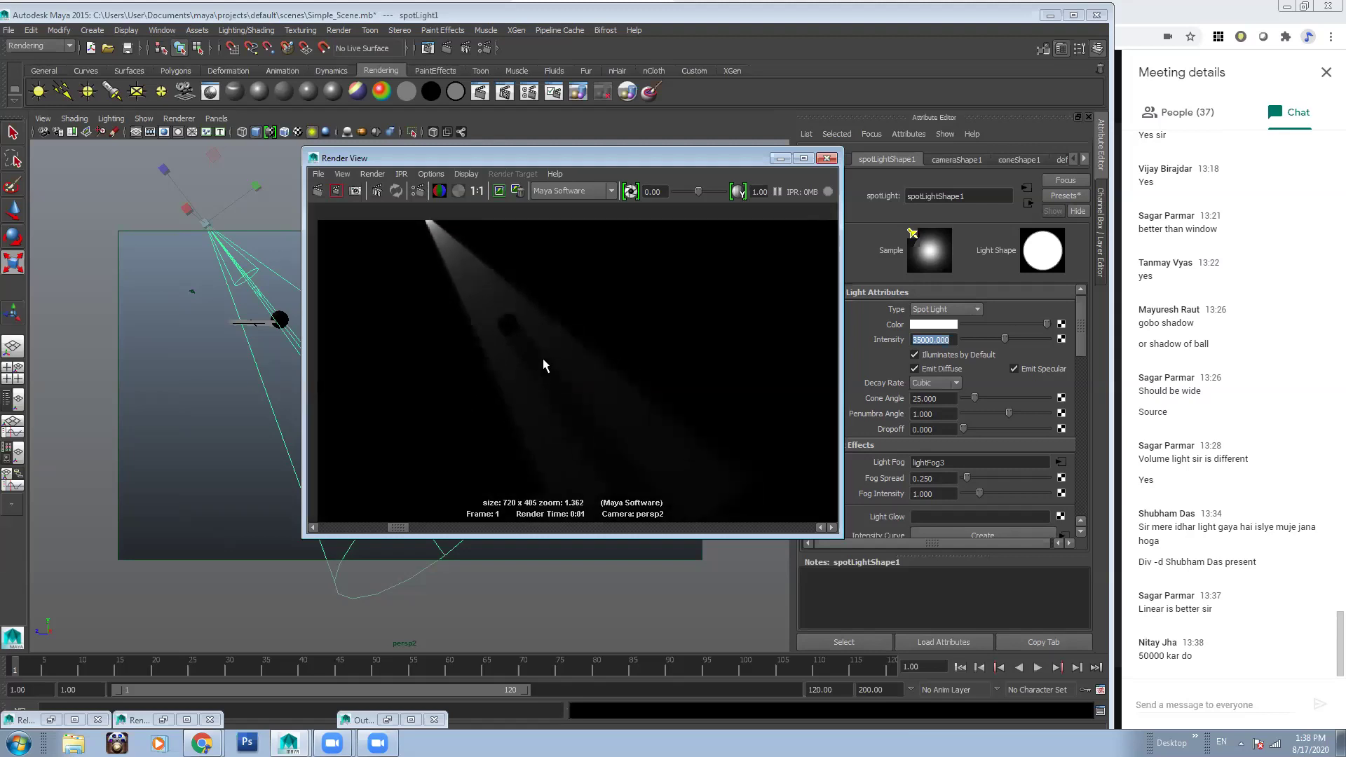
pyautogui.moveTo(396, 528); pyautogui.dragTo(359, 531)
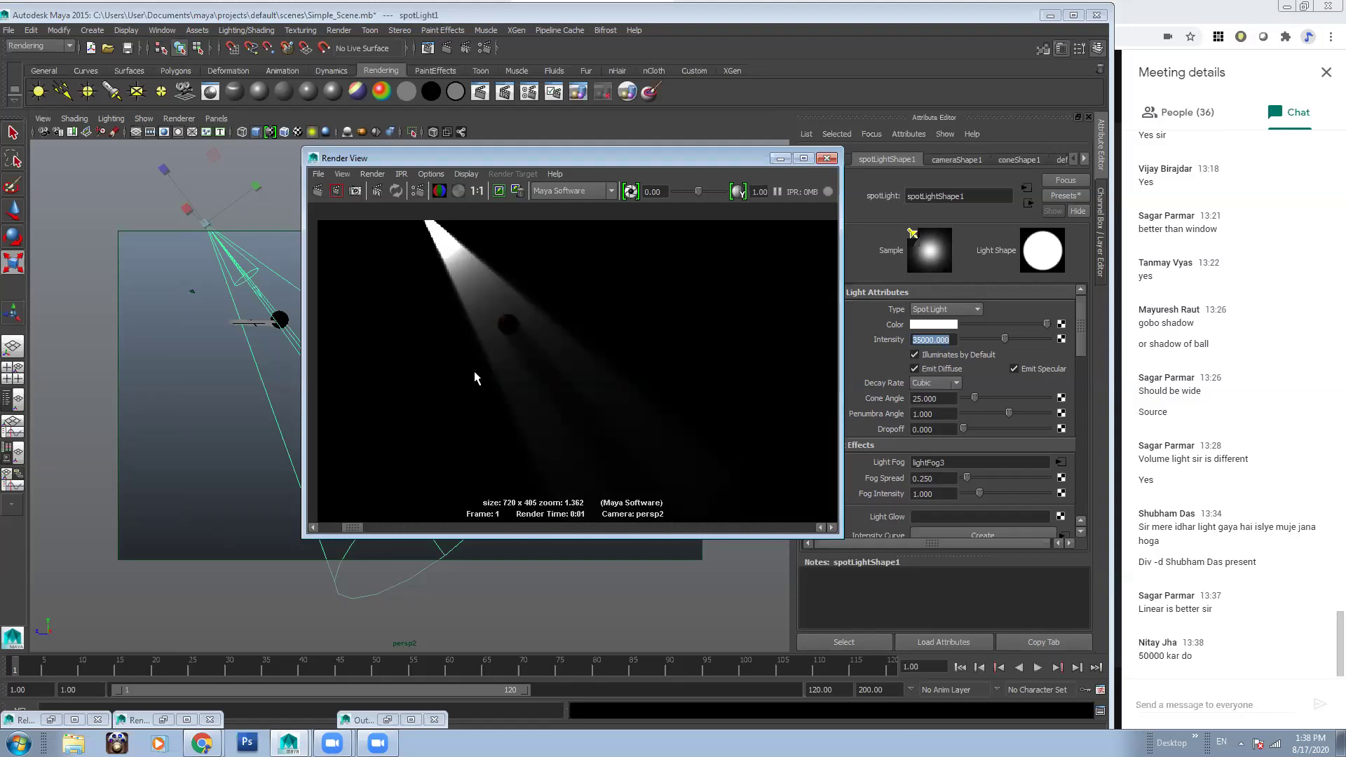
pyautogui.moveTo(359, 531); pyautogui.dragTo(301, 520)
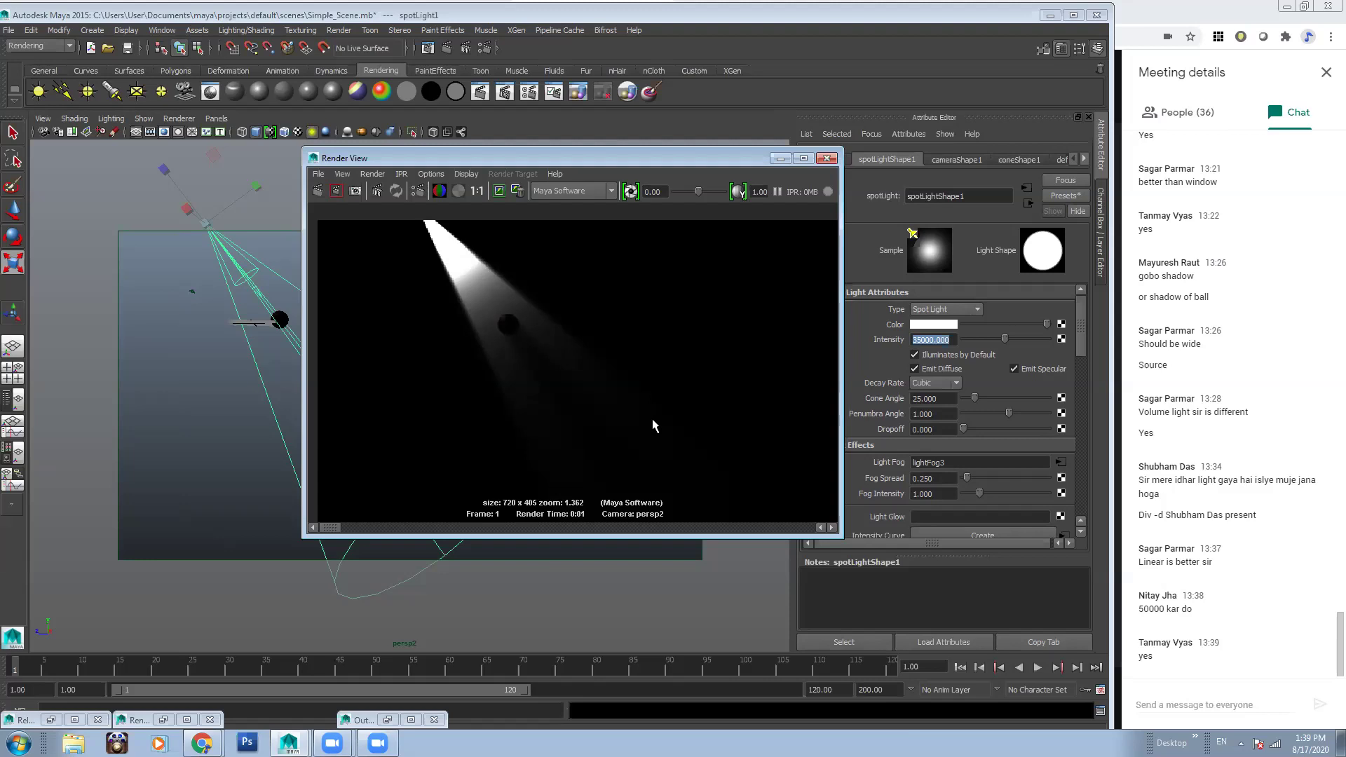
pyautogui.moveTo(331, 529)
pyautogui.mouseDown()
pyautogui.moveTo(371, 533)
pyautogui.moveTo(356, 533)
pyautogui.mouseUp()
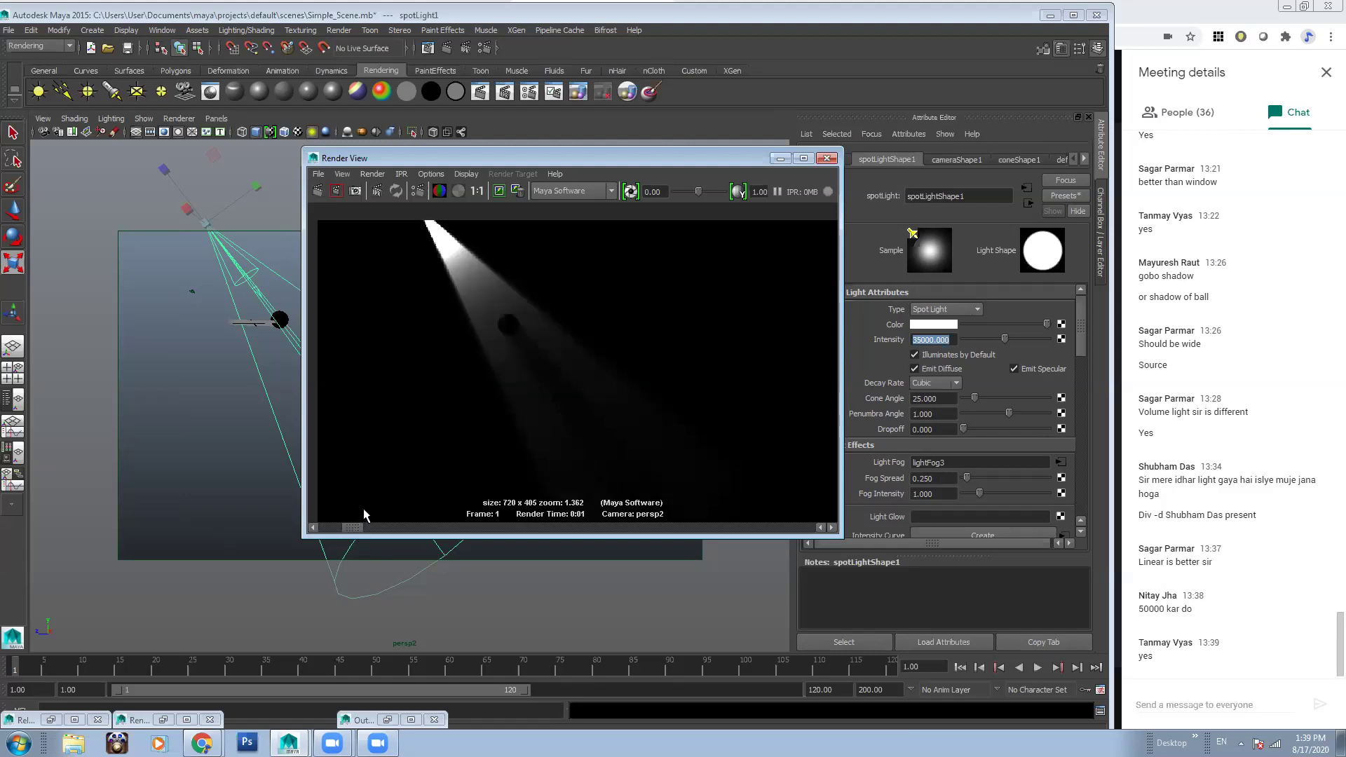
# Set the spot light's Decay Rate back to Quadratic and its Intensity to 500
pyautogui.click(932, 383)
pyautogui.click(926, 415)
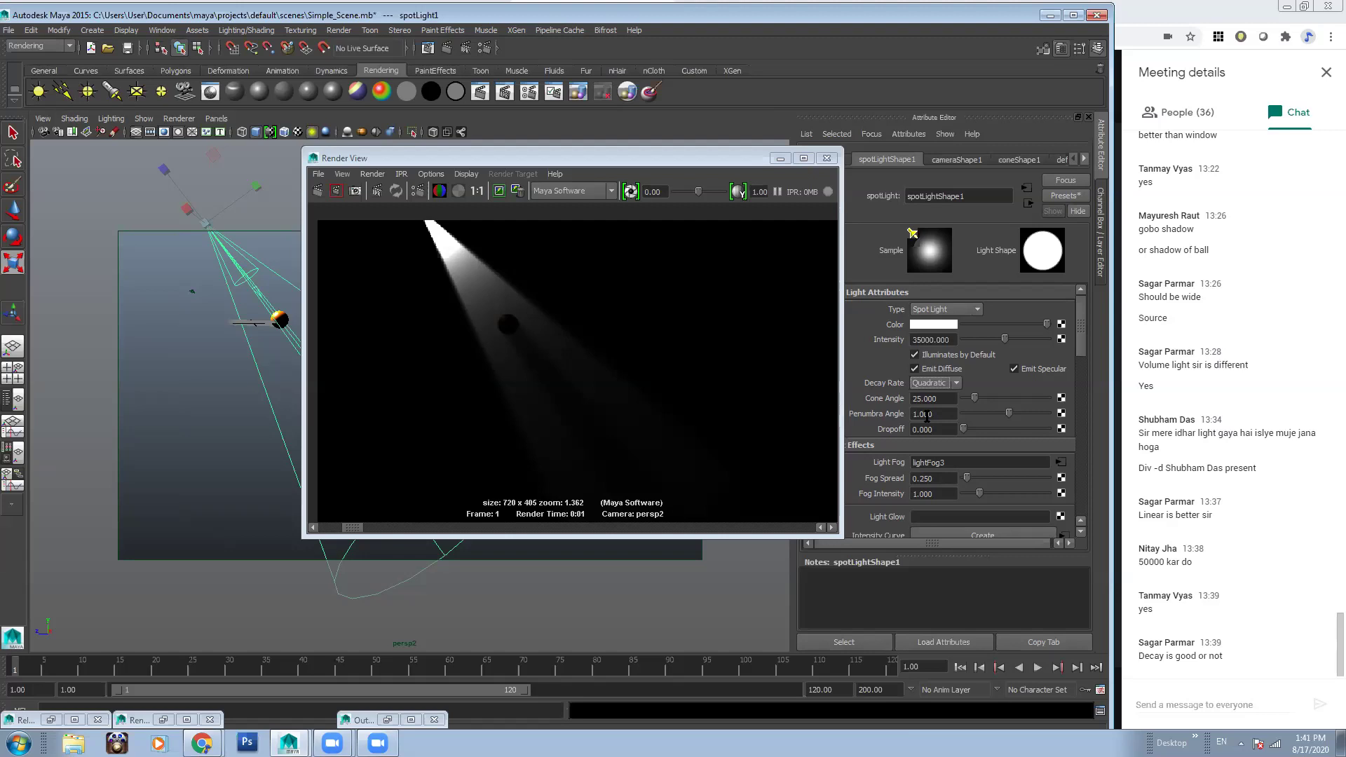
pyautogui.click(933, 339)
pyautogui.write('500')
pyautogui.press('Return')
pyautogui.moveTo(699, 154); pyautogui.dragTo(634, 156)
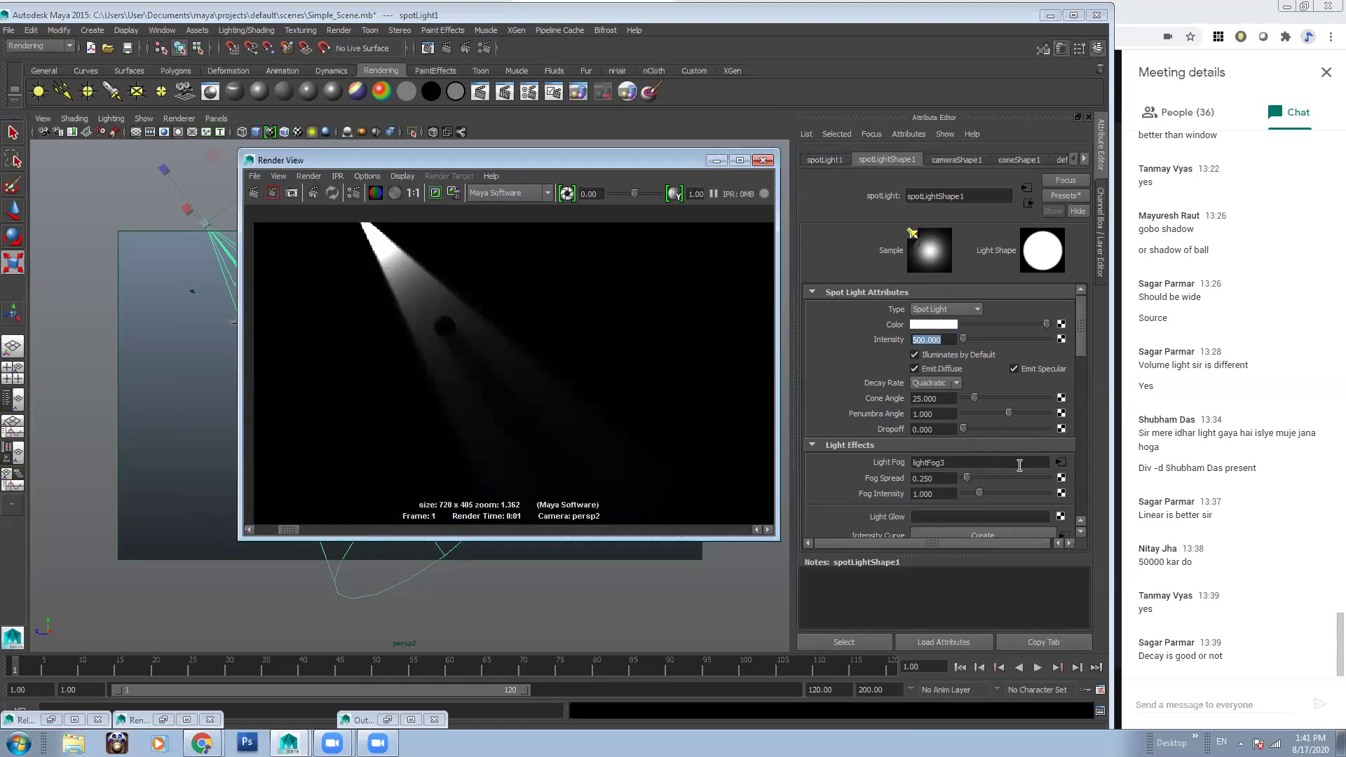
# Open the spot light's lightFog3 node and review its Color and Density attributes against the rendered beam
pyautogui.click(1063, 463)
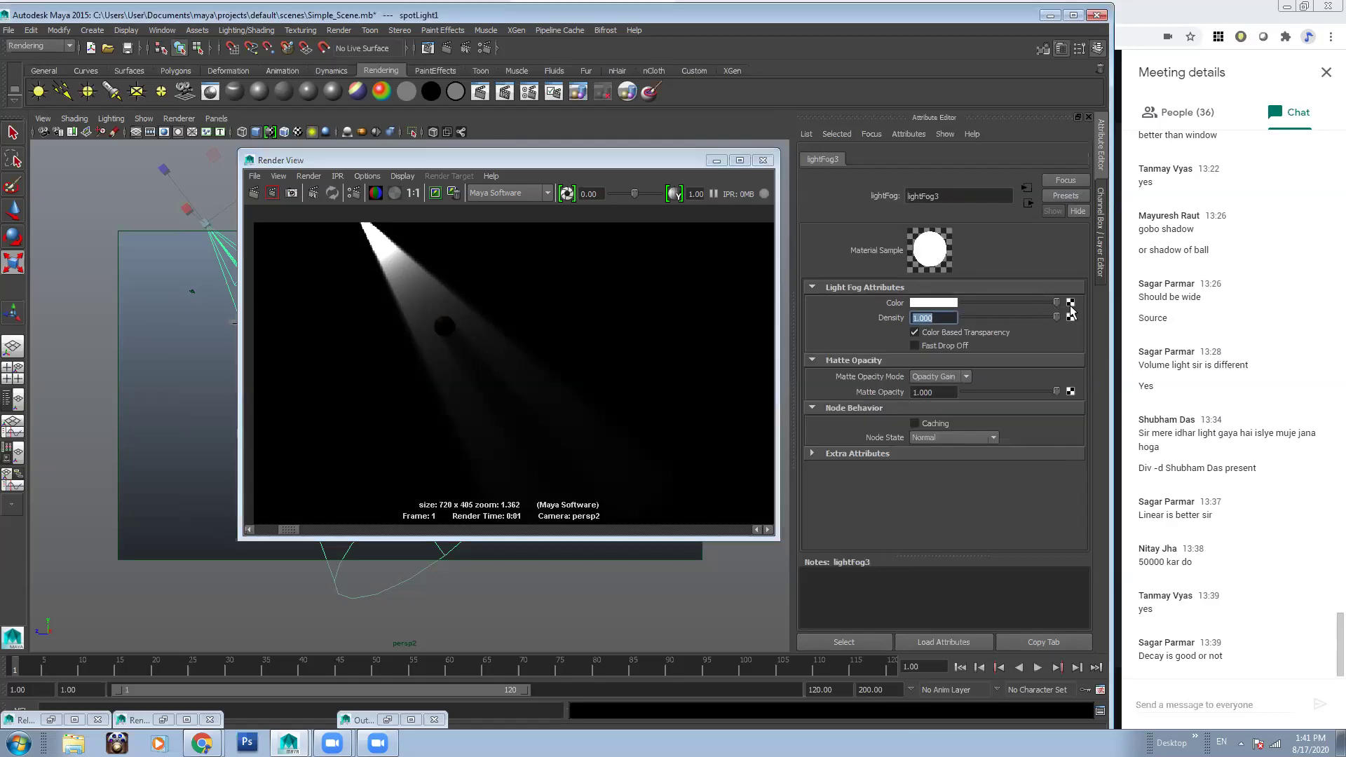
pyautogui.keyDown('alt'); pyautogui.moveTo(388, 337); pyautogui.dragTo(513, 355, button='right'); pyautogui.keyUp('alt')
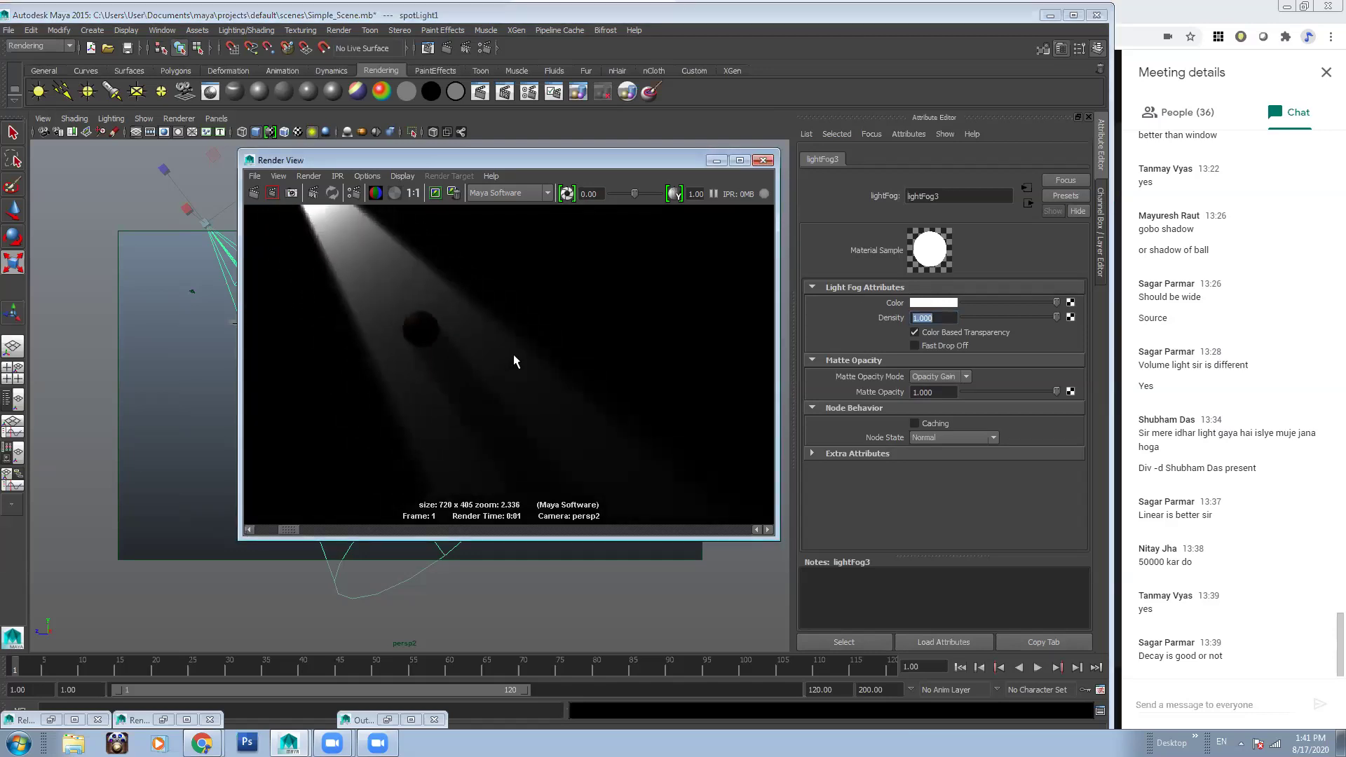
pyautogui.click(1028, 202)
pyautogui.click(1027, 187)
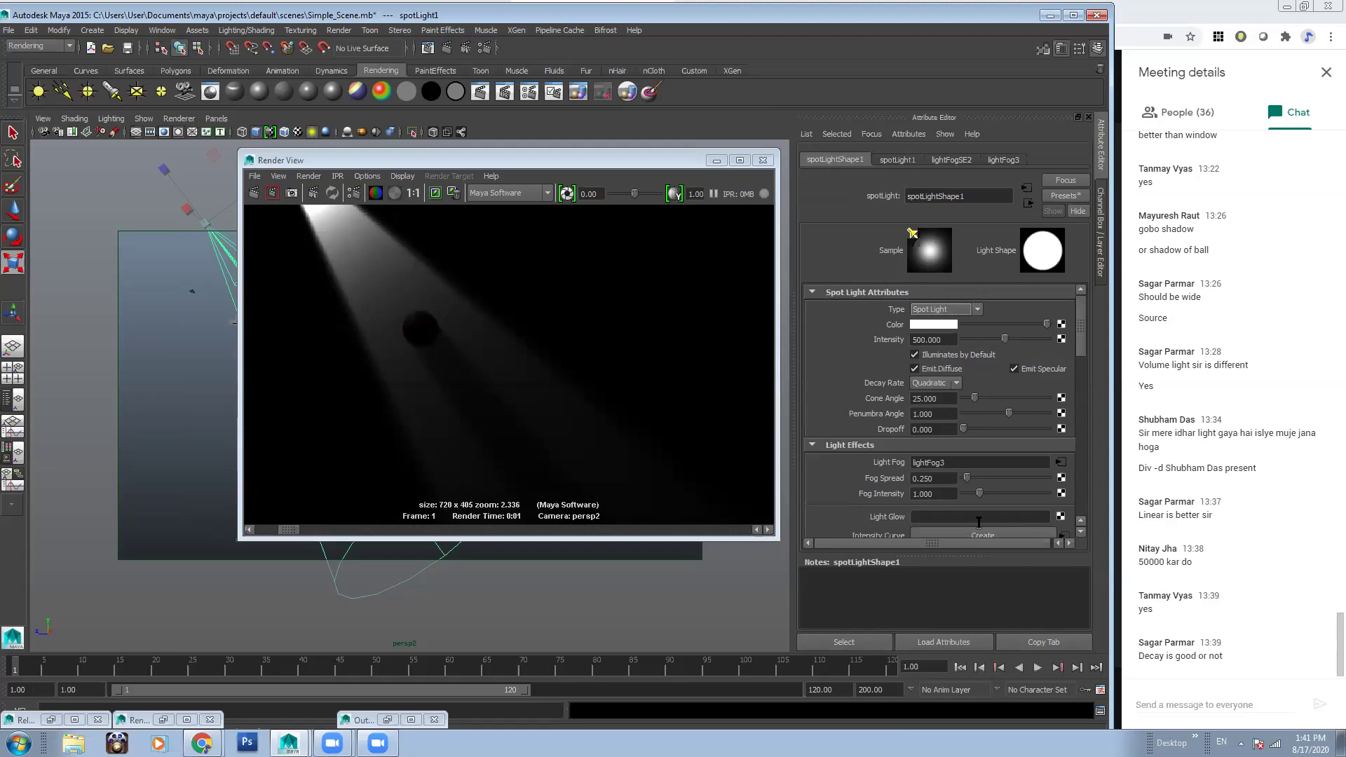
pyautogui.click(1061, 462)
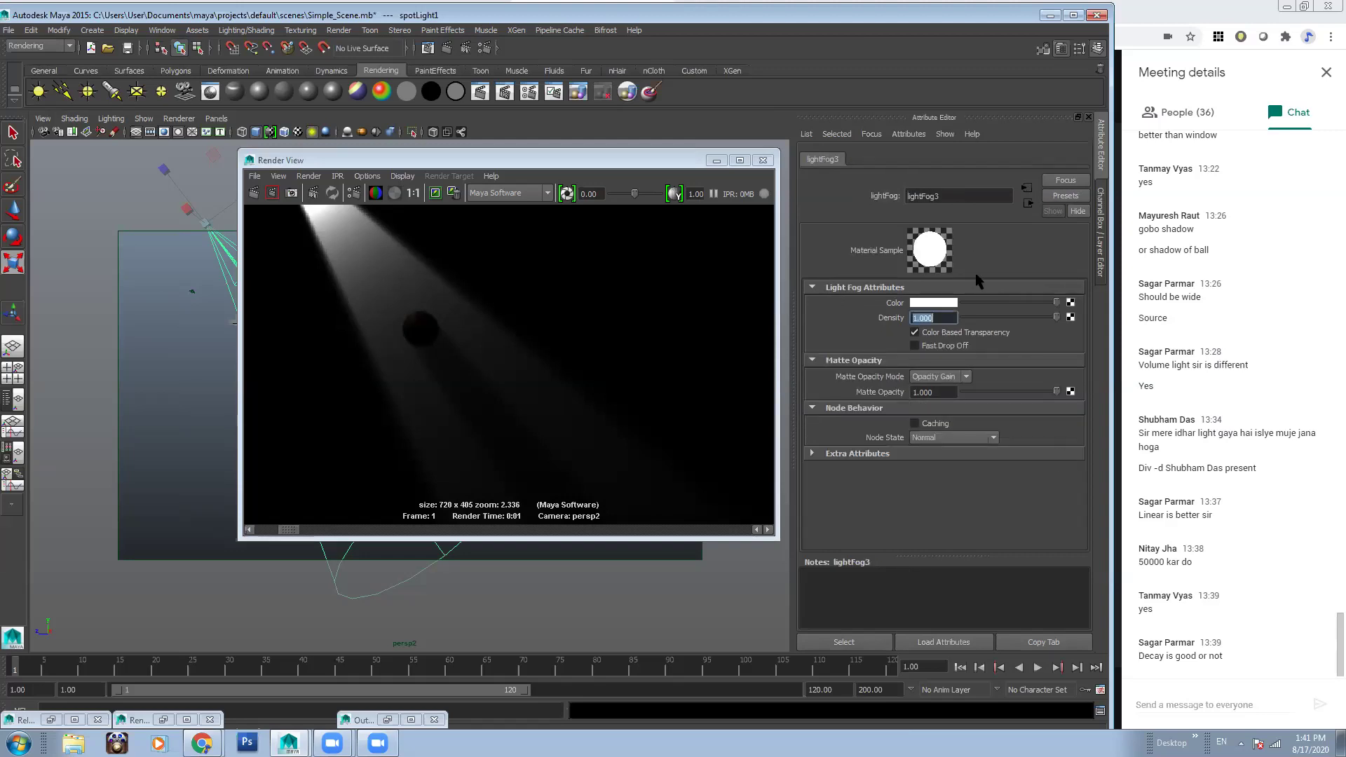
pyautogui.click(956, 318)
pyautogui.scroll(-2, 424, 251)
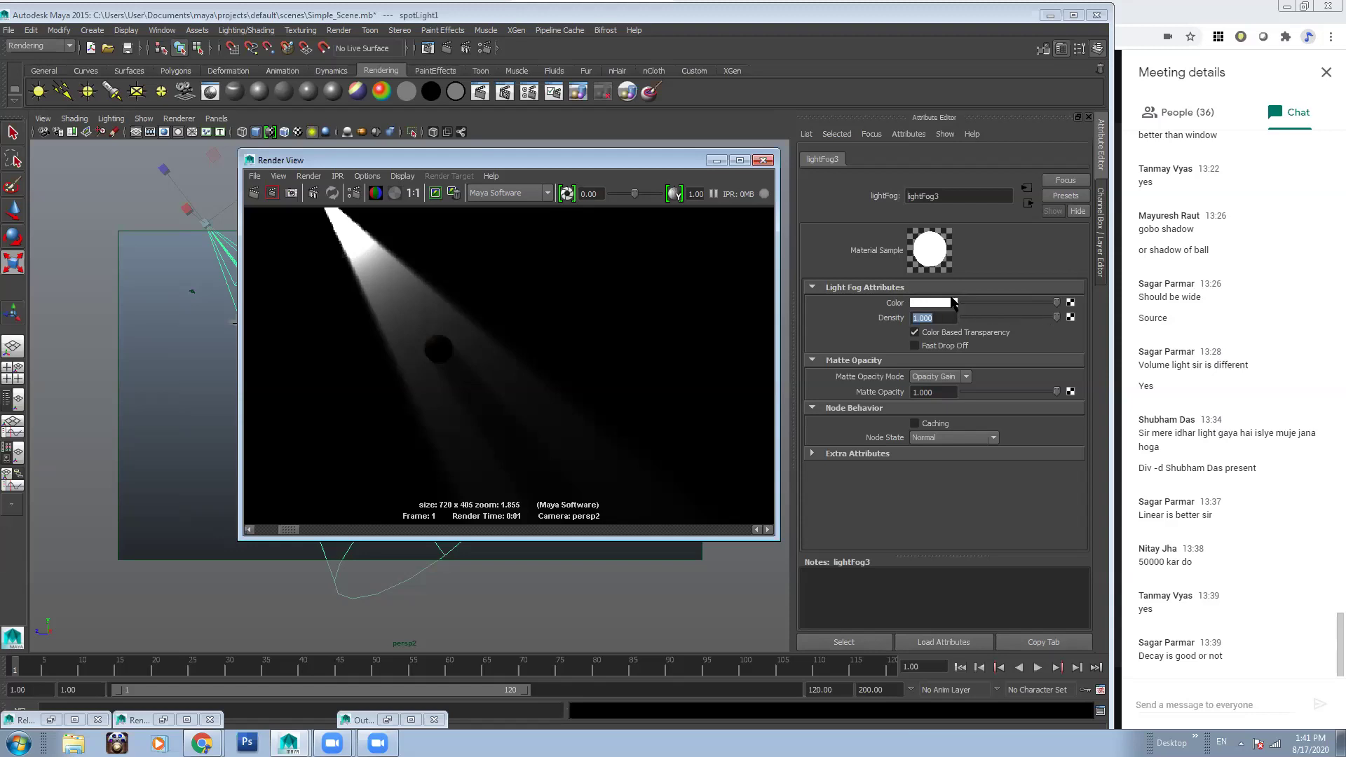
# Map a Cloud texture to the Color attribute of the spot light's fog
pyautogui.click(1070, 303)
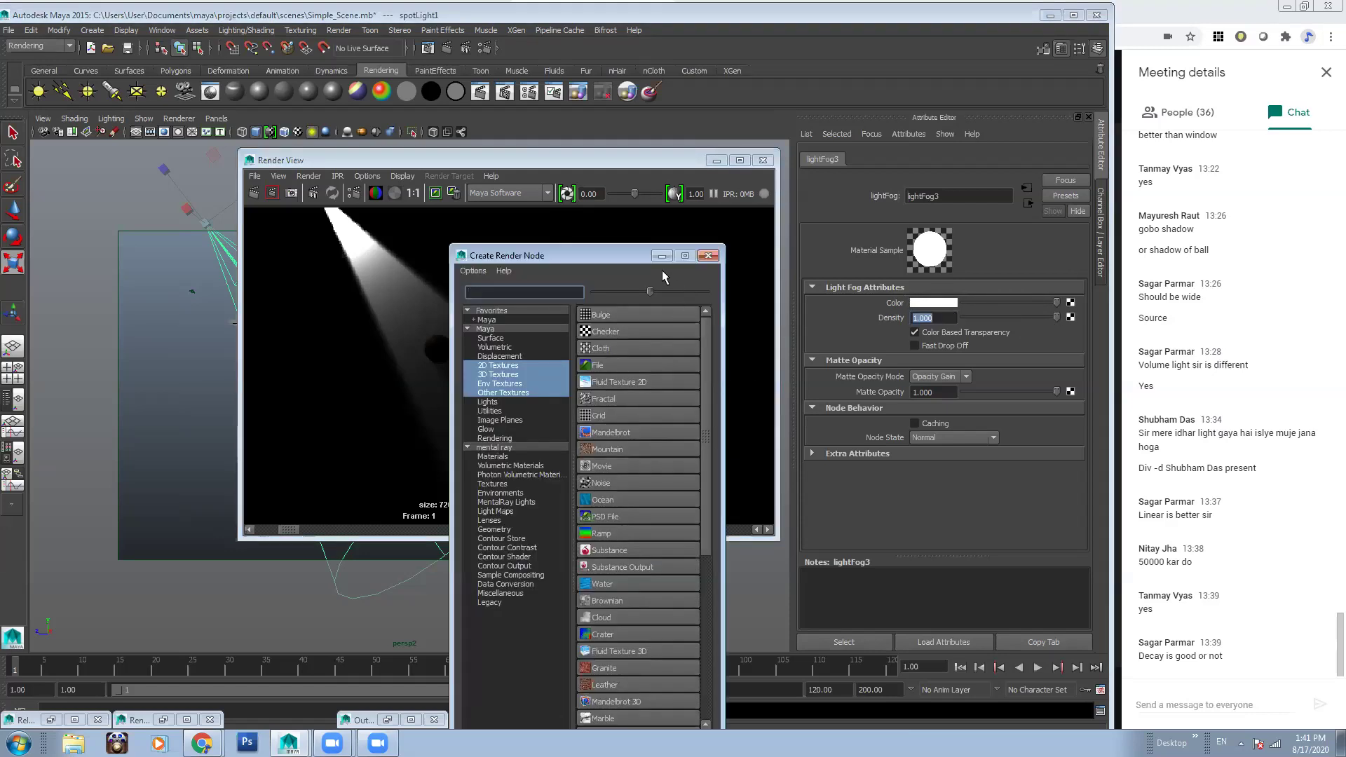
pyautogui.moveTo(765, 327); pyautogui.dragTo(773, 449)
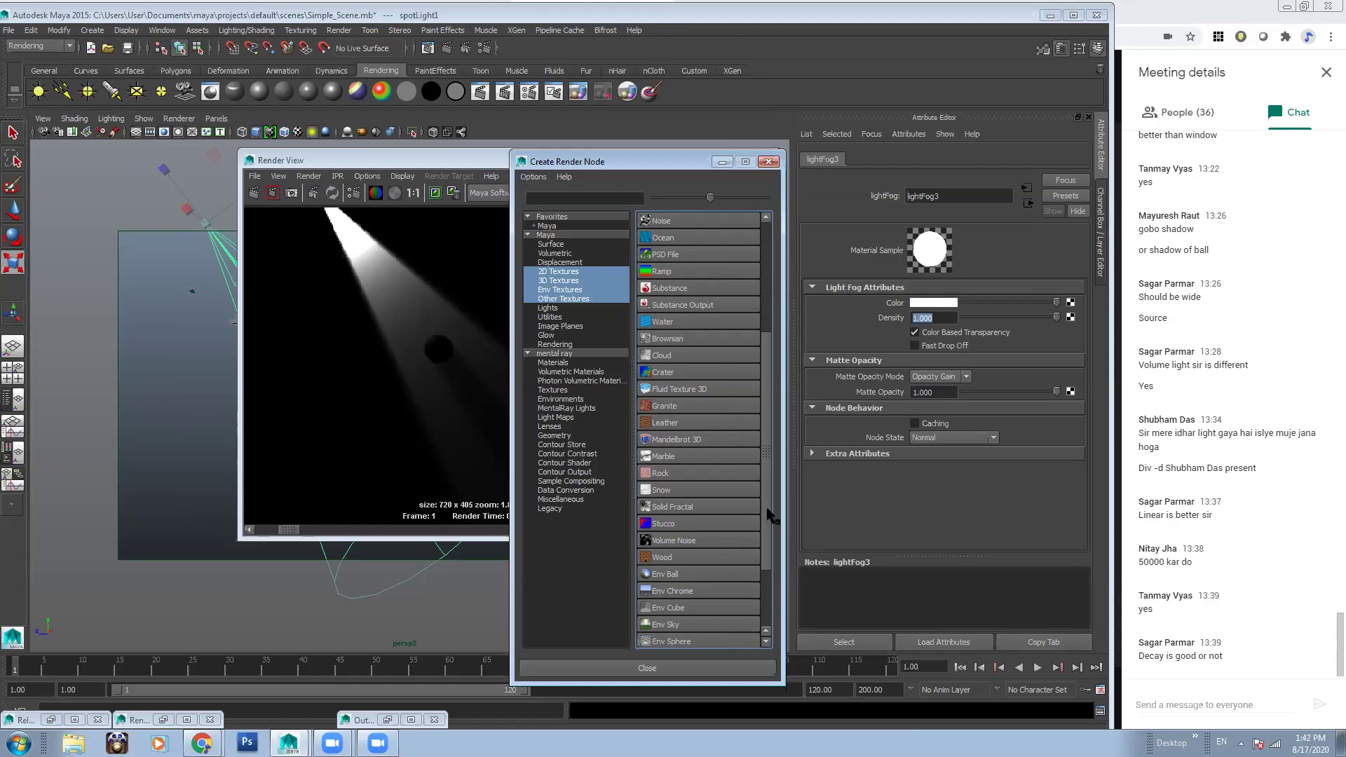
pyautogui.scroll(-3, 770, 532)
pyautogui.moveTo(770, 532); pyautogui.dragTo(780, 491)
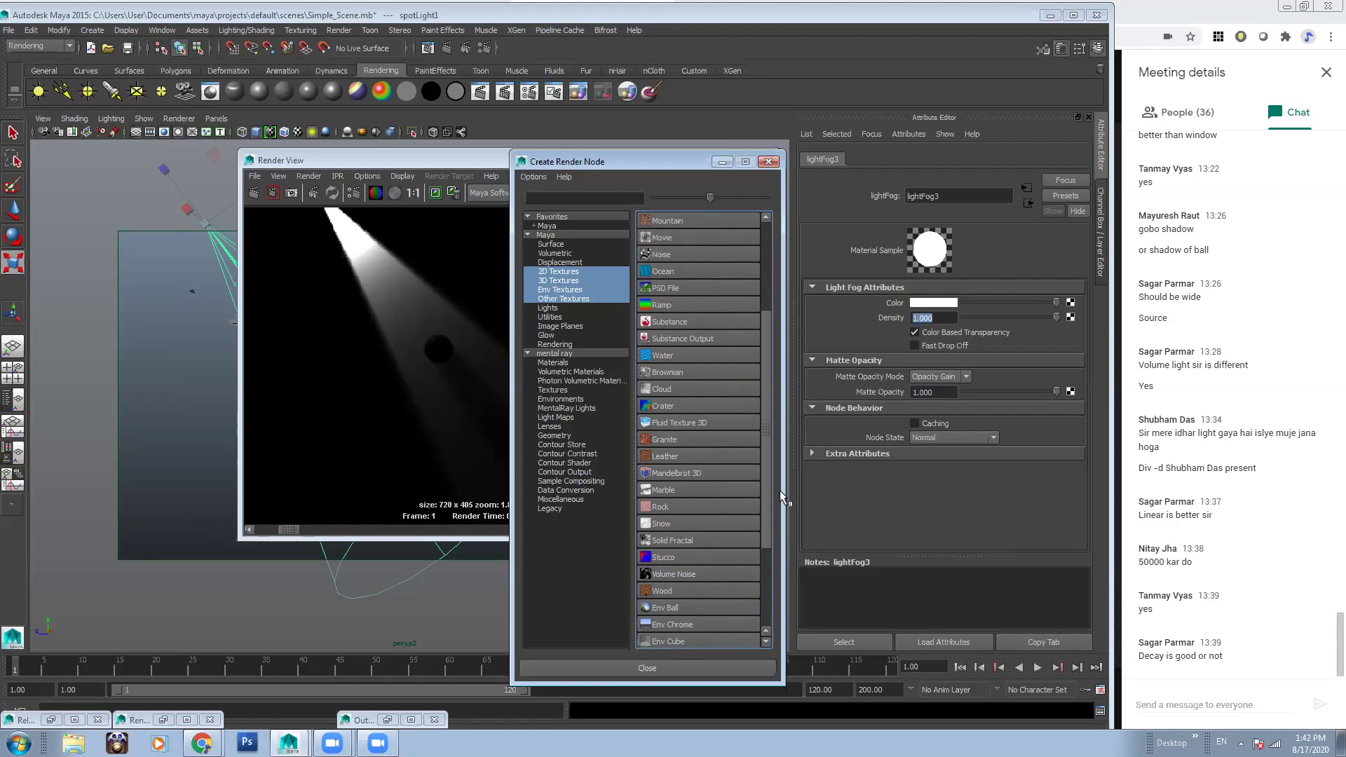
pyautogui.click(667, 389)
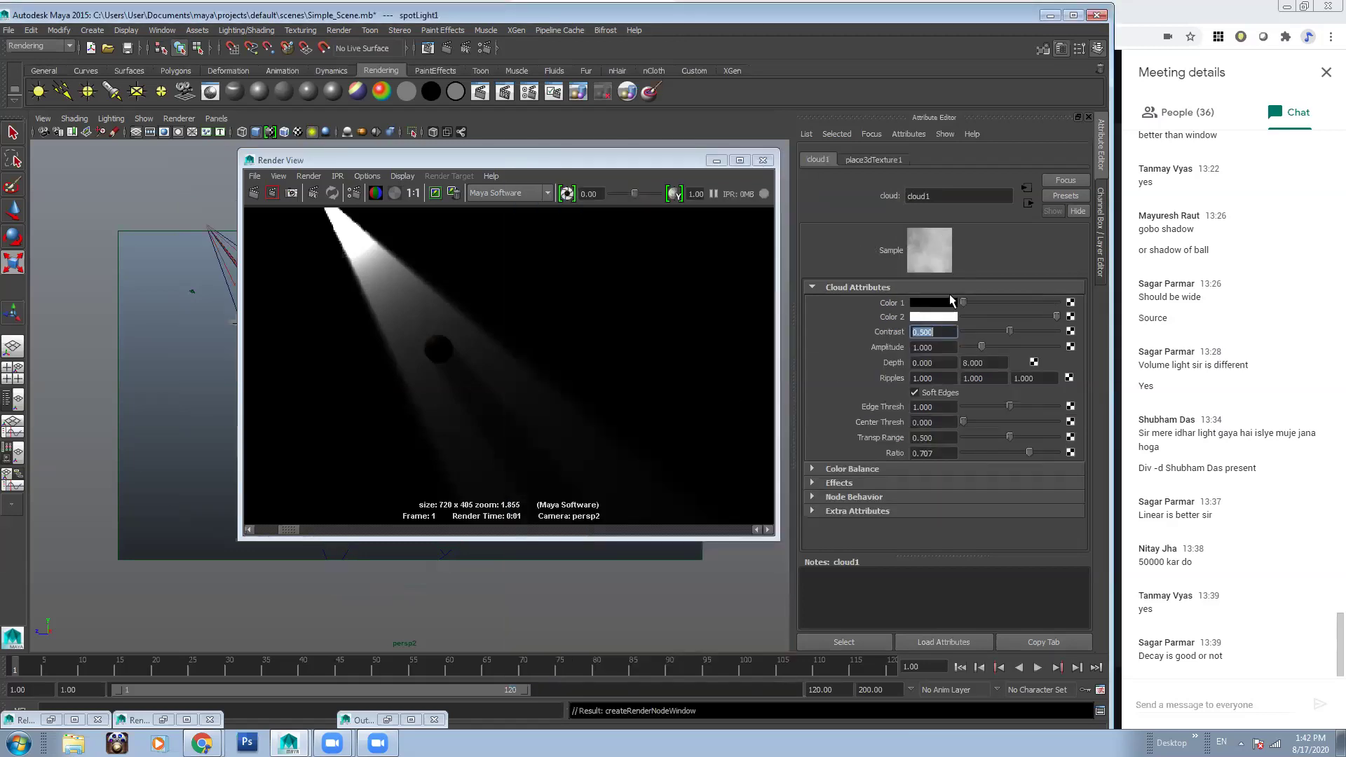
# Set the Cloud texture's Contrast to 1 and Amplitude to about 1.43, store the current render and re-render to inspect the beam
pyautogui.moveTo(1018, 336); pyautogui.dragTo(1046, 338)
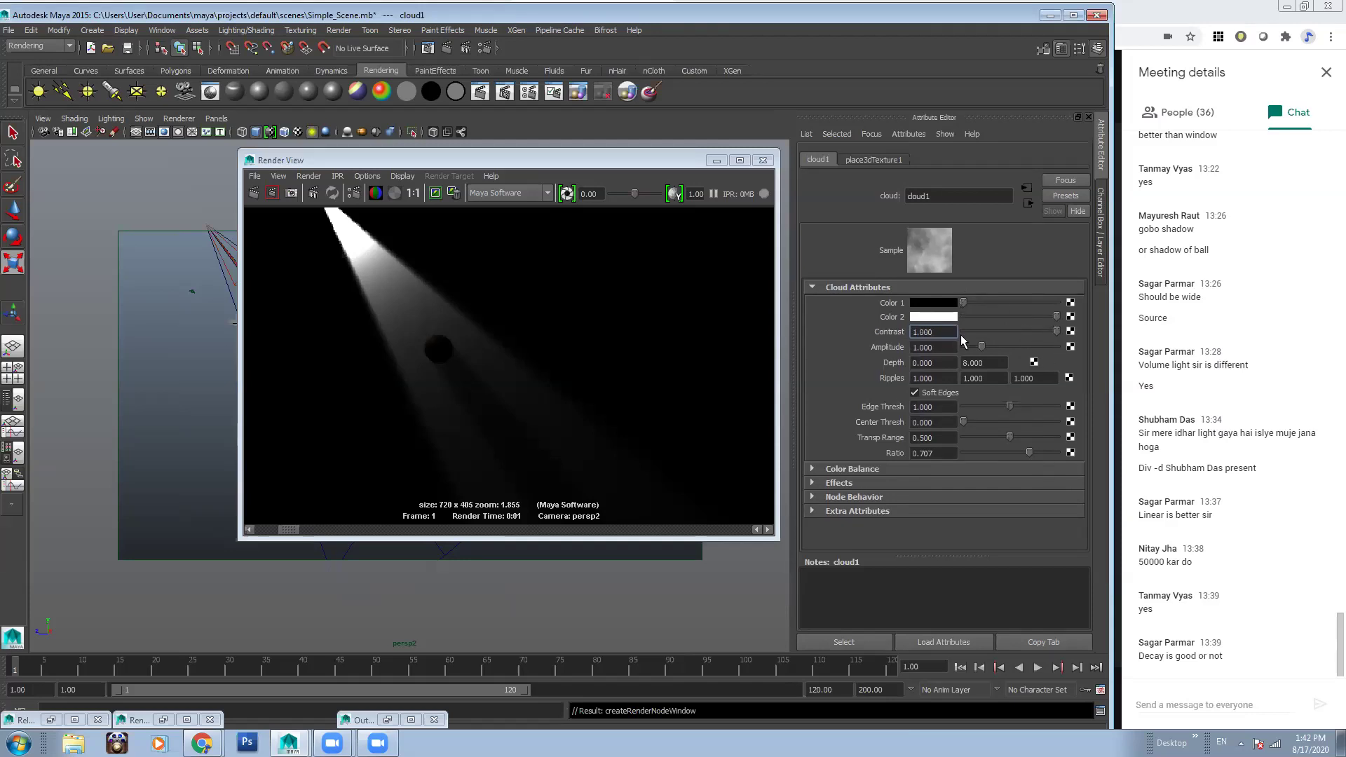
pyautogui.moveTo(982, 349)
pyautogui.mouseDown()
pyautogui.moveTo(1010, 350)
pyautogui.moveTo(979, 351)
pyautogui.moveTo(992, 356)
pyautogui.mouseUp()
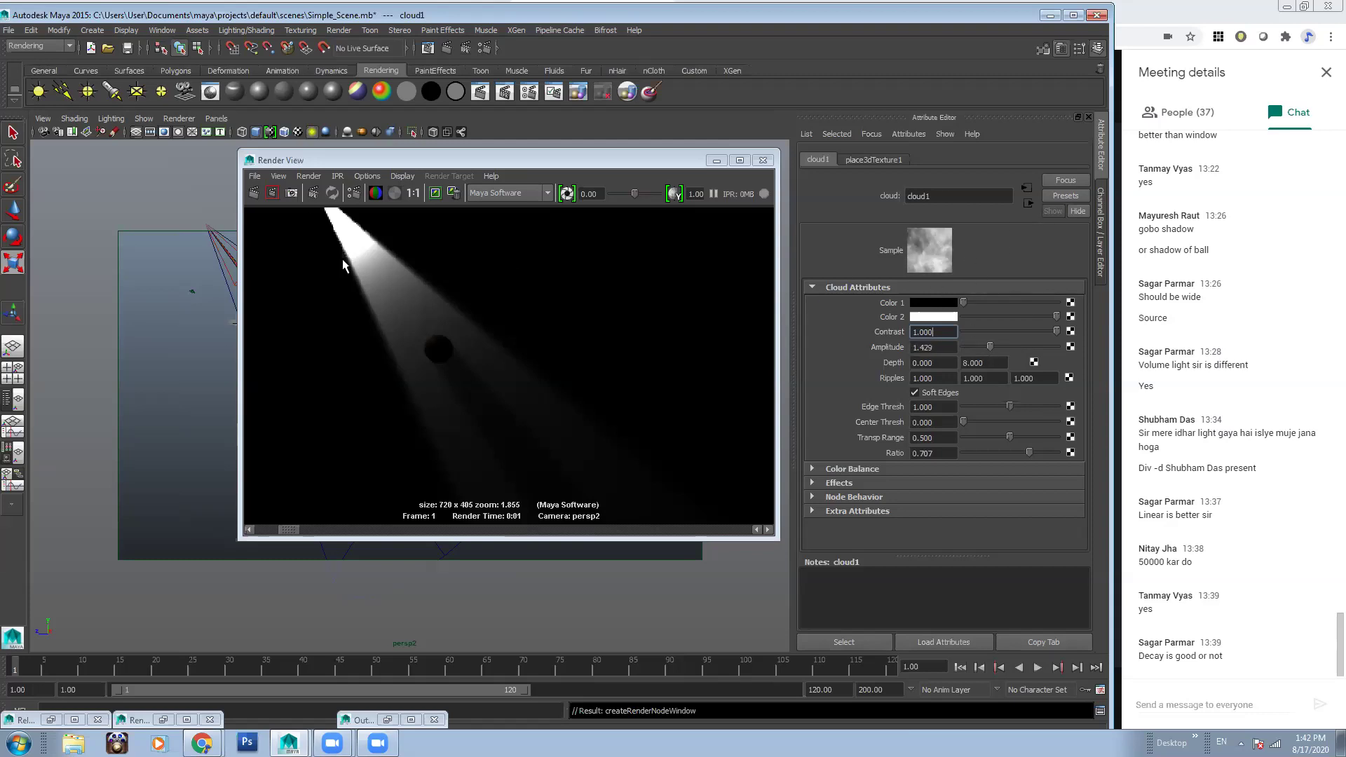
pyautogui.click(434, 193)
pyautogui.click(254, 193)
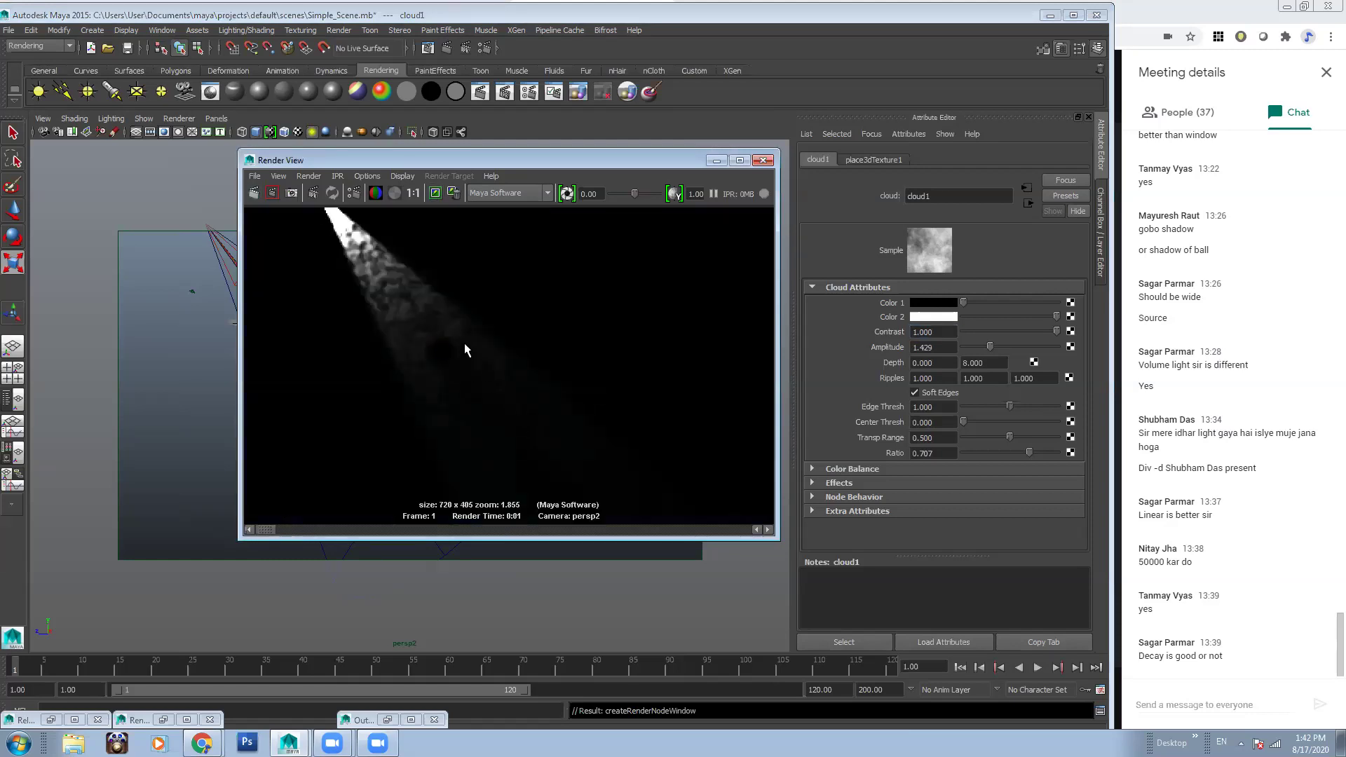
pyautogui.scroll(4, 351, 313)
pyautogui.keyDown('alt'); pyautogui.moveTo(309, 306); pyautogui.dragTo(453, 323, button='middle'); pyautogui.keyUp('alt')
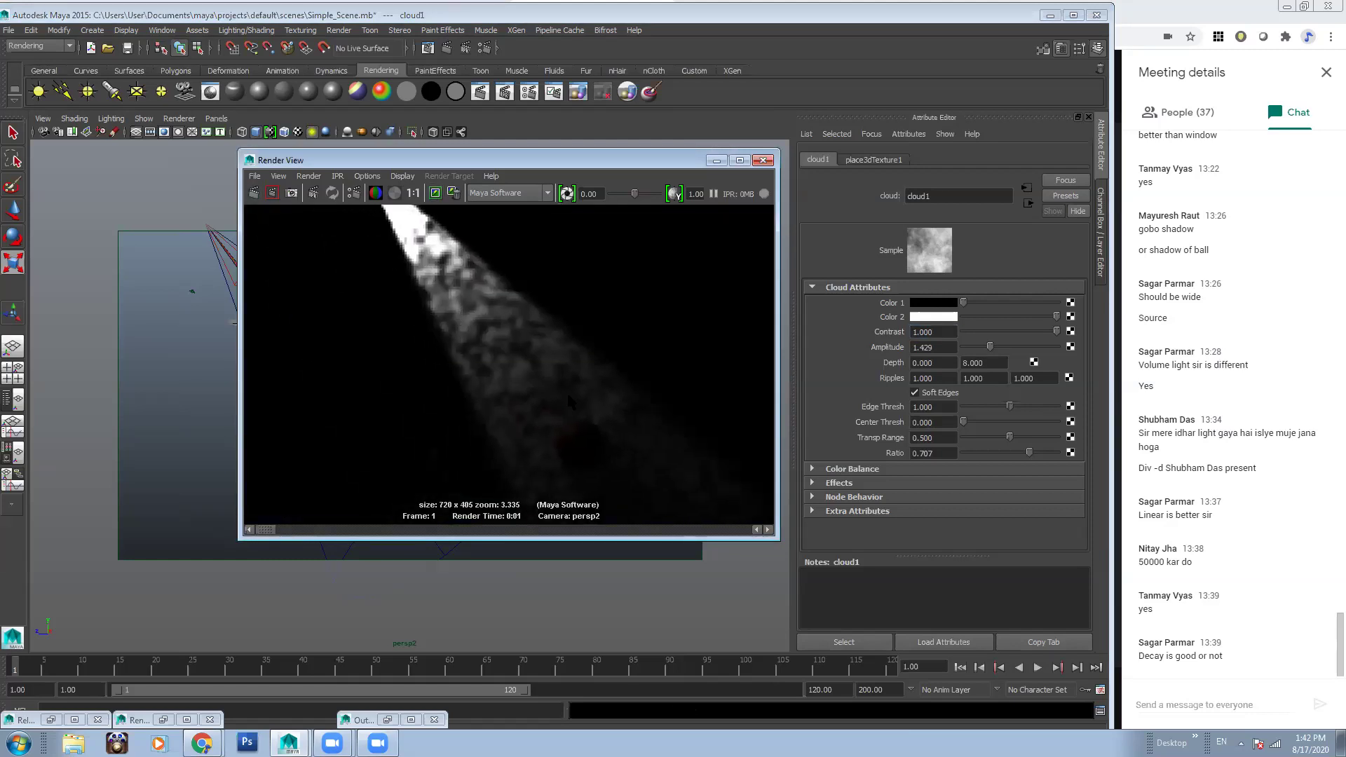
# Set the Cloud texture's Contrast to about 0.49 and Amplitude to about 1.09, and re-render the beam
pyautogui.moveTo(990, 347)
pyautogui.mouseDown()
pyautogui.moveTo(973, 345)
pyautogui.moveTo(1009, 330)
pyautogui.mouseUp()
pyautogui.click(254, 193)
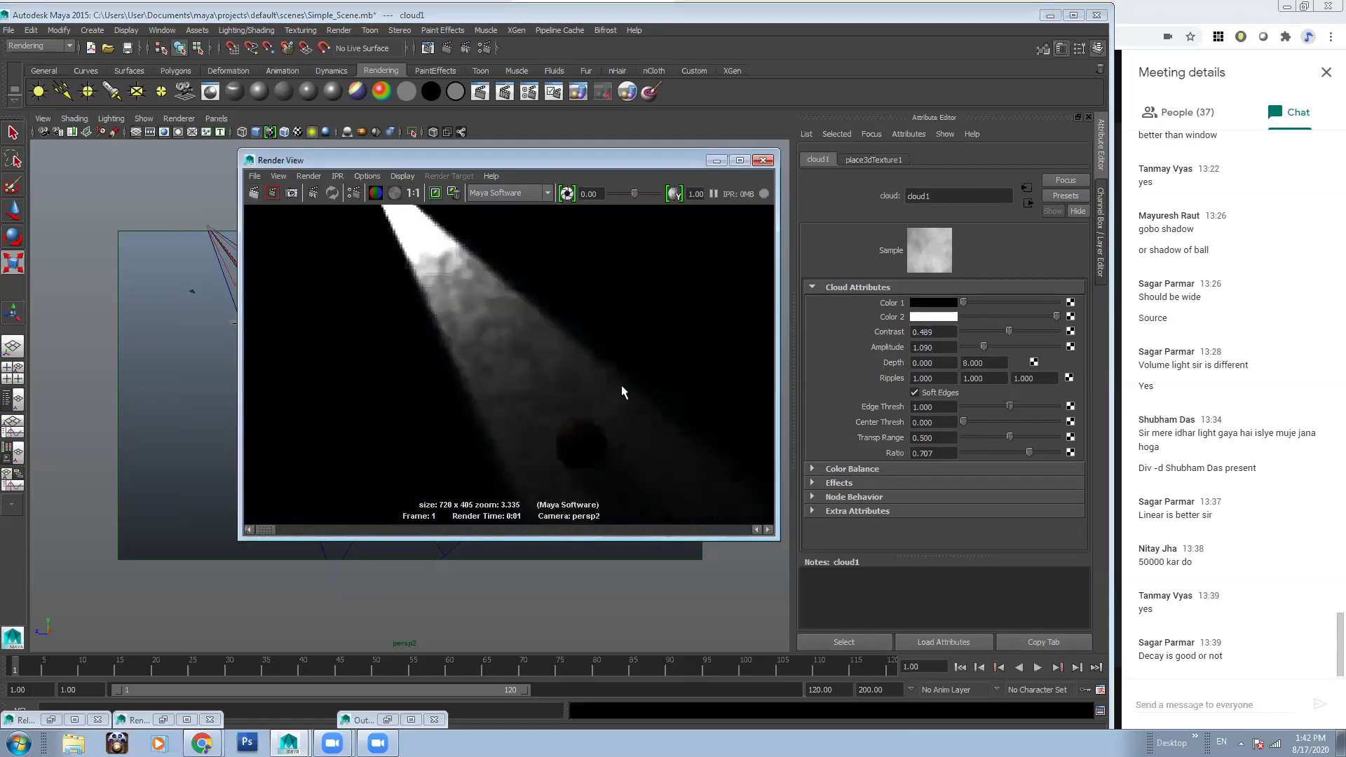
pyautogui.scroll(-3, 499, 360)
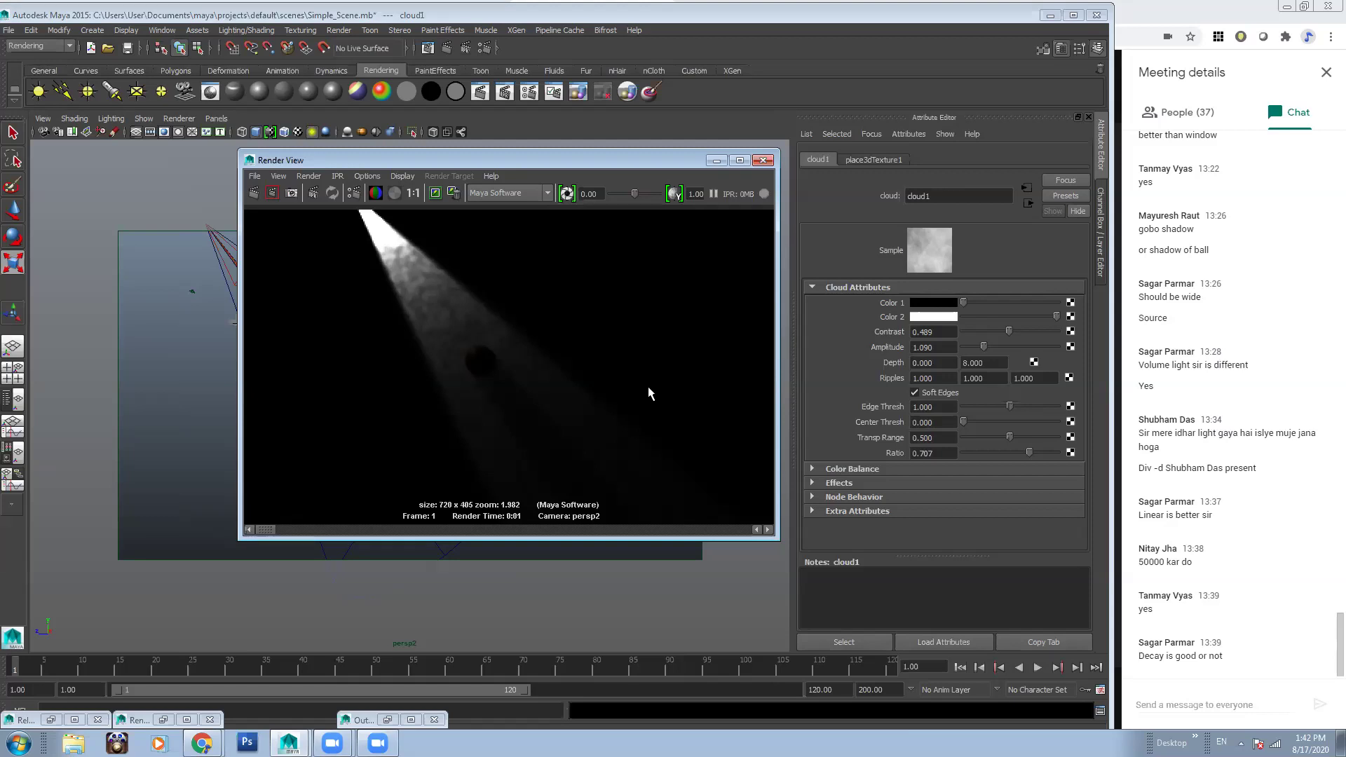
# Set the Cloud's Edge Thresh to about 1.68, Center Thresh 0.195, Contrast 1 and Amplitude about 1.8, and re-render
pyautogui.moveTo(1010, 405); pyautogui.dragTo(1042, 407)
pyautogui.moveTo(964, 422); pyautogui.dragTo(981, 421)
pyautogui.moveTo(984, 347); pyautogui.dragTo(1062, 335)
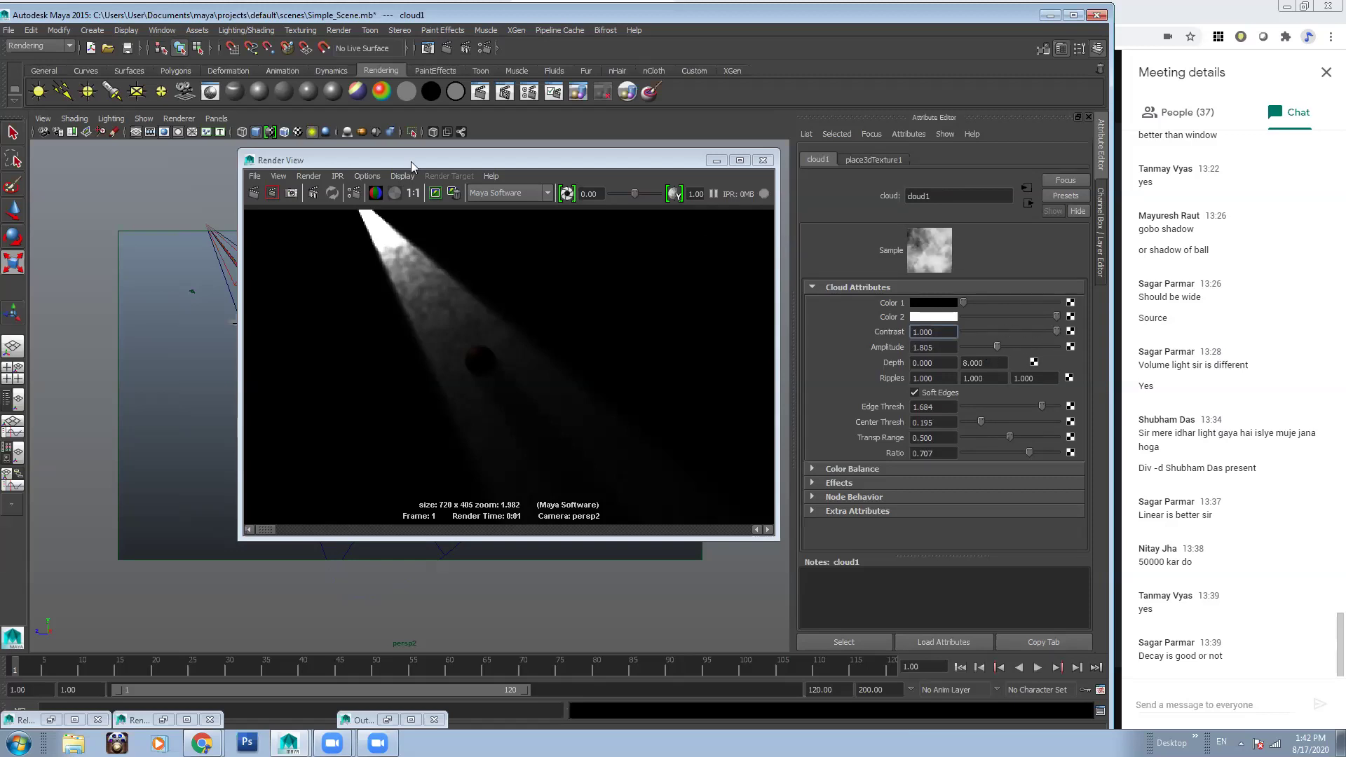
pyautogui.click(270, 195)
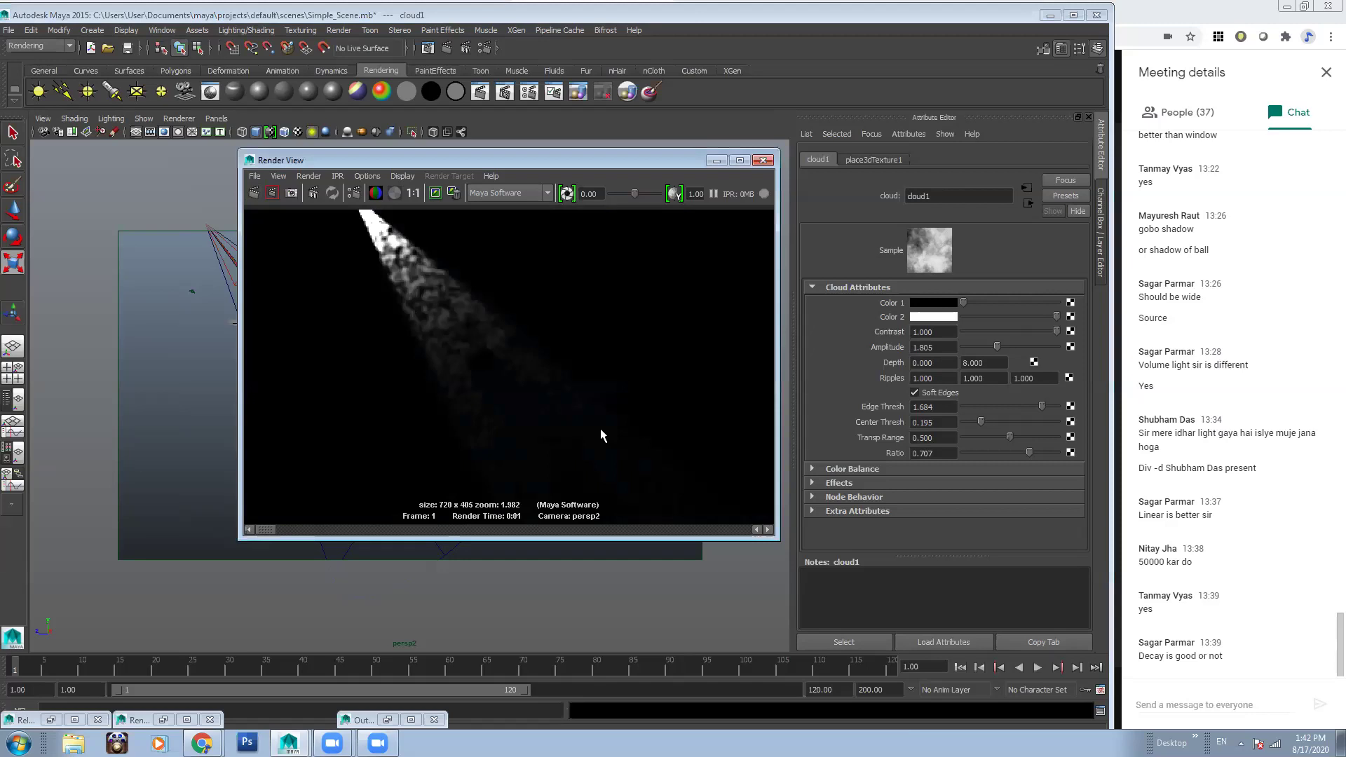
# Break the Cloud connection on lightFog3's Color and map a Brownian texture in its place
pyautogui.click(1028, 204)
pyautogui.rightClick(895, 306)
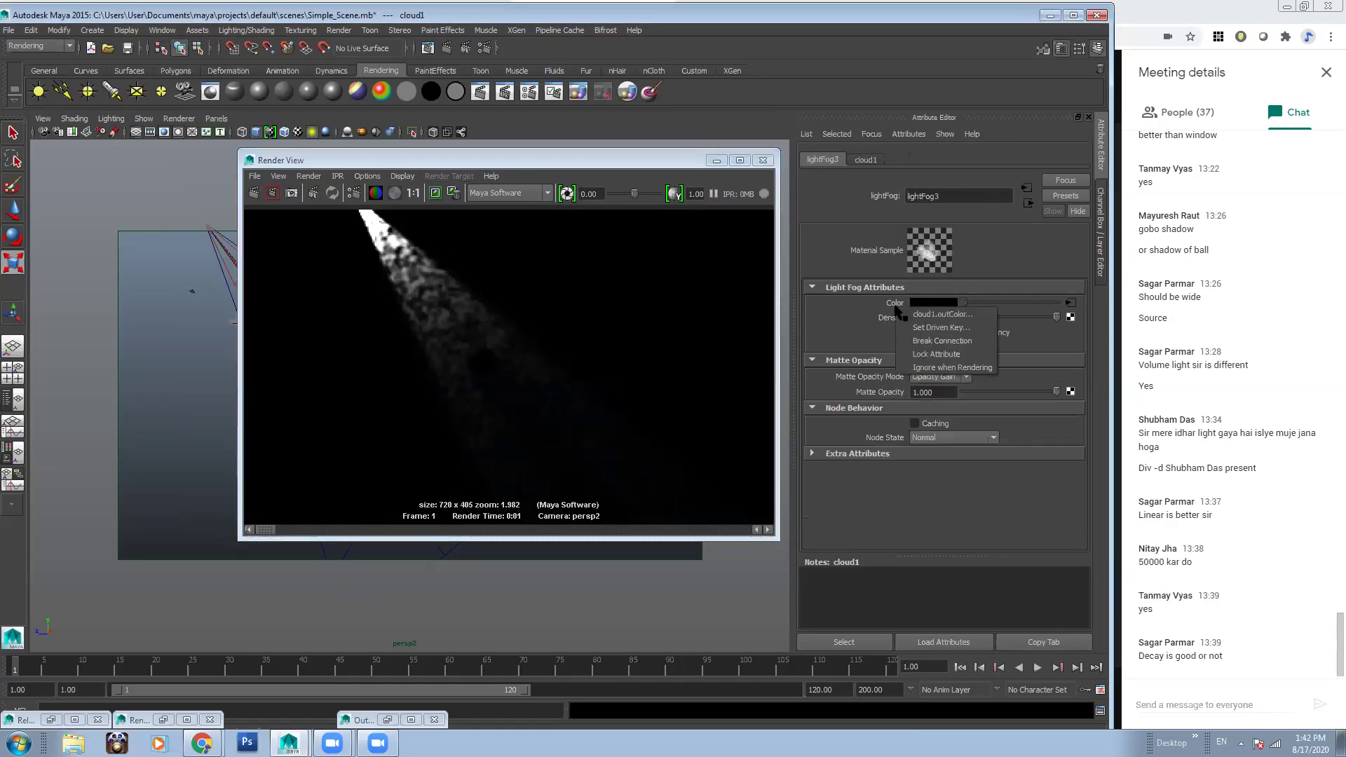
pyautogui.click(927, 341)
pyautogui.click(1071, 302)
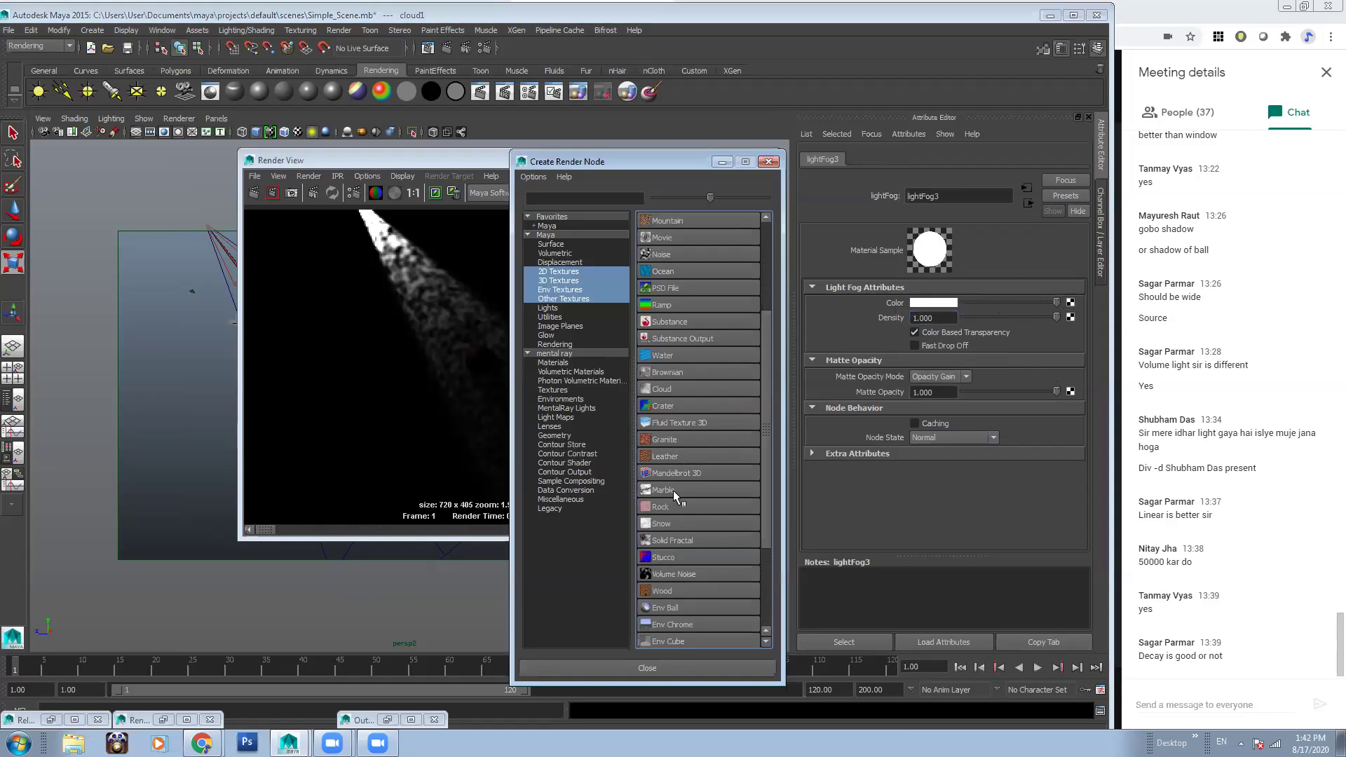
pyautogui.click(662, 372)
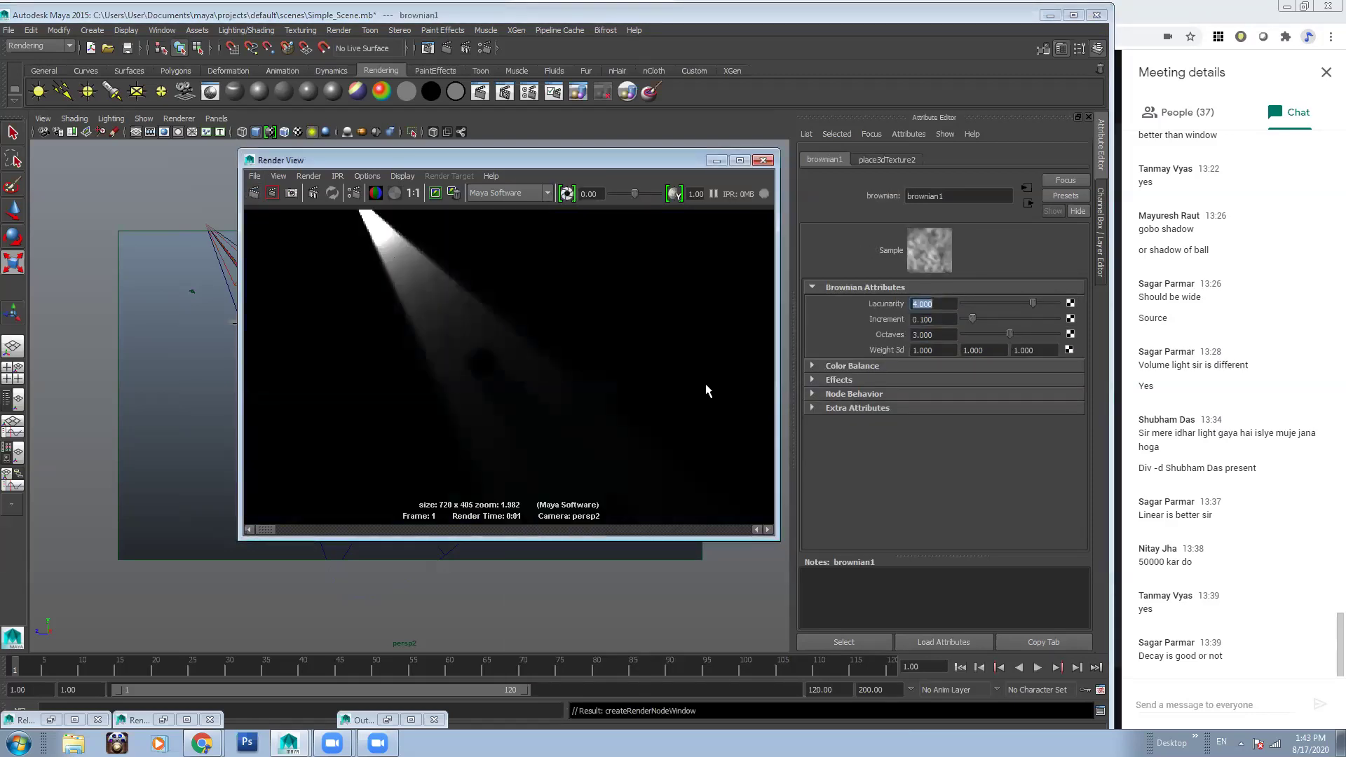
# Replace the Brownian texture on the light fog's Color with a Solid Fractal and render the beam
pyautogui.click(1028, 202)
pyautogui.rightClick(895, 304)
pyautogui.click(923, 336)
pyautogui.click(1071, 303)
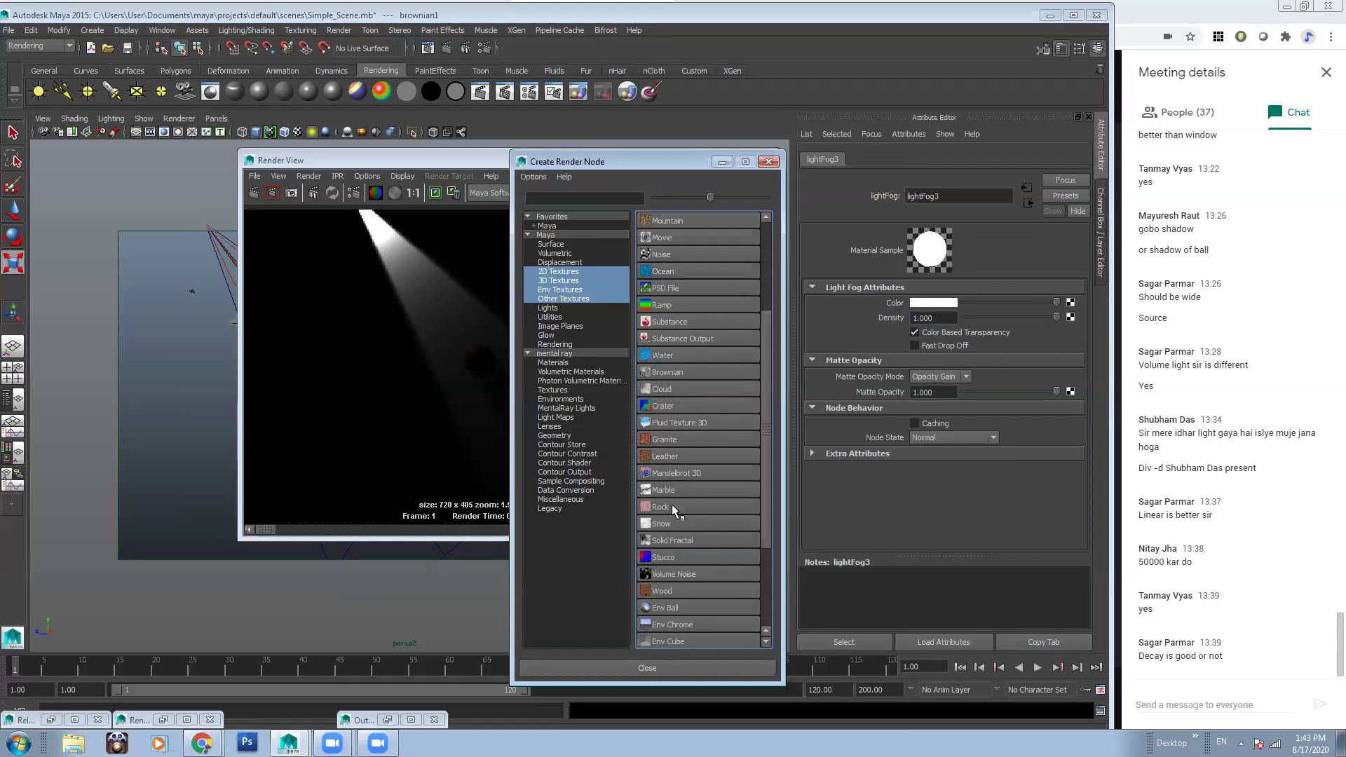
pyautogui.click(662, 541)
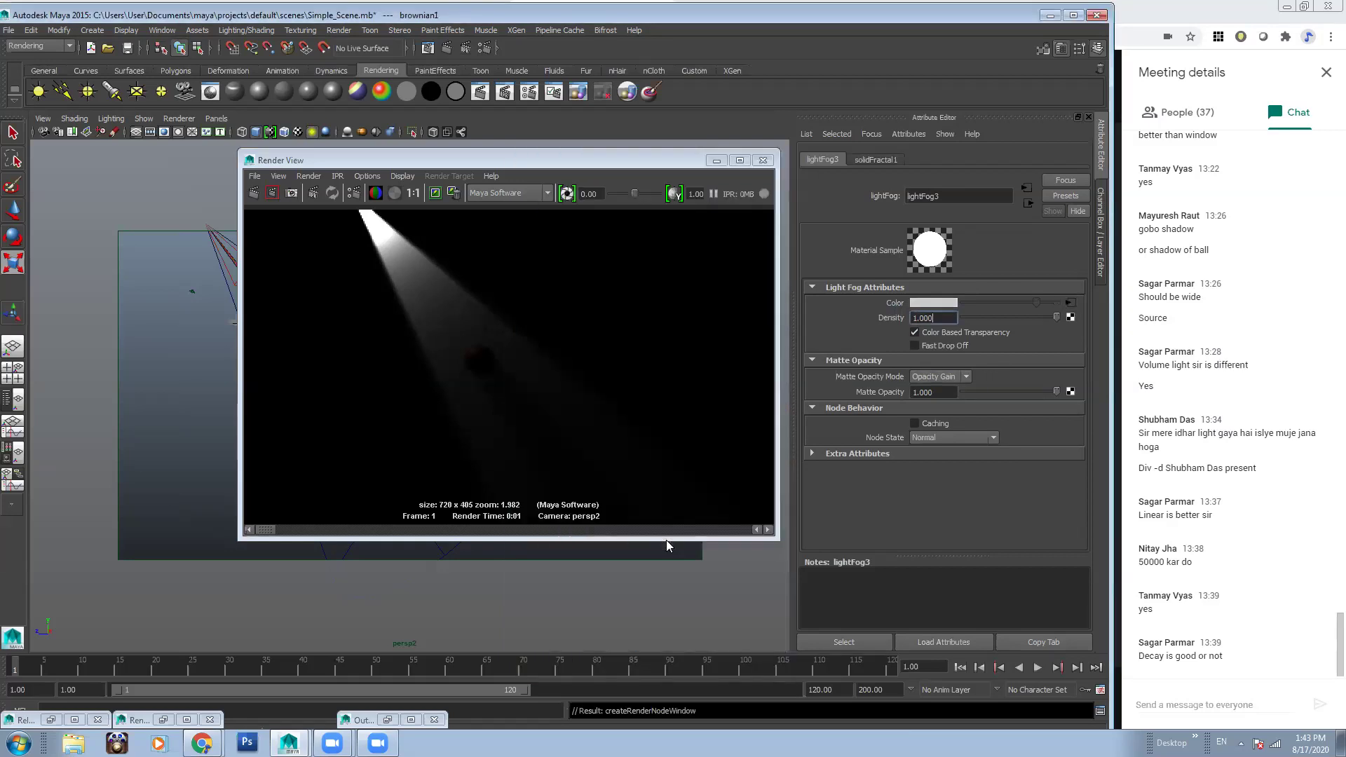
pyautogui.click(256, 194)
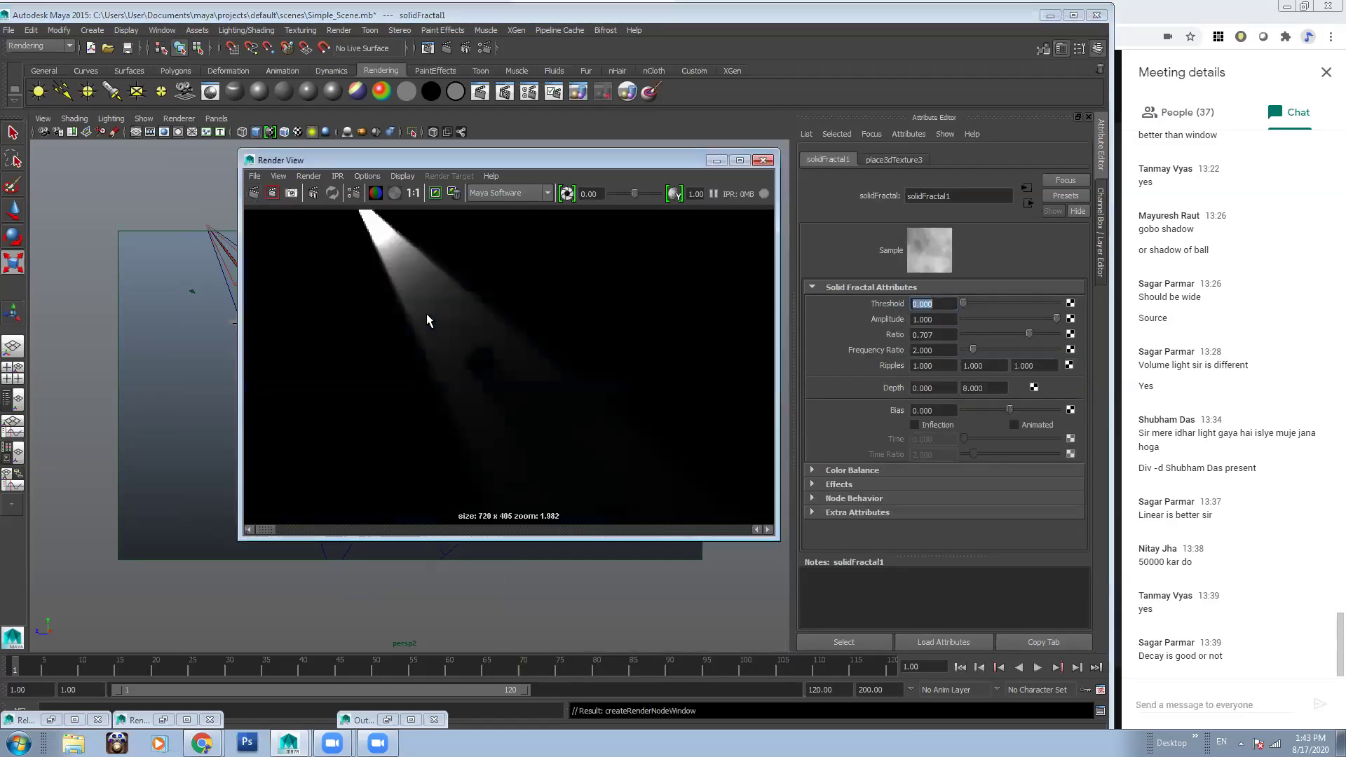
# Set the Solid Fractal's Ratio to 1, Frequency Ratio about 5.47, Amplitude about 0.55 and Bias about 0.47, and re-render
pyautogui.moveTo(972, 350); pyautogui.dragTo(1071, 337)
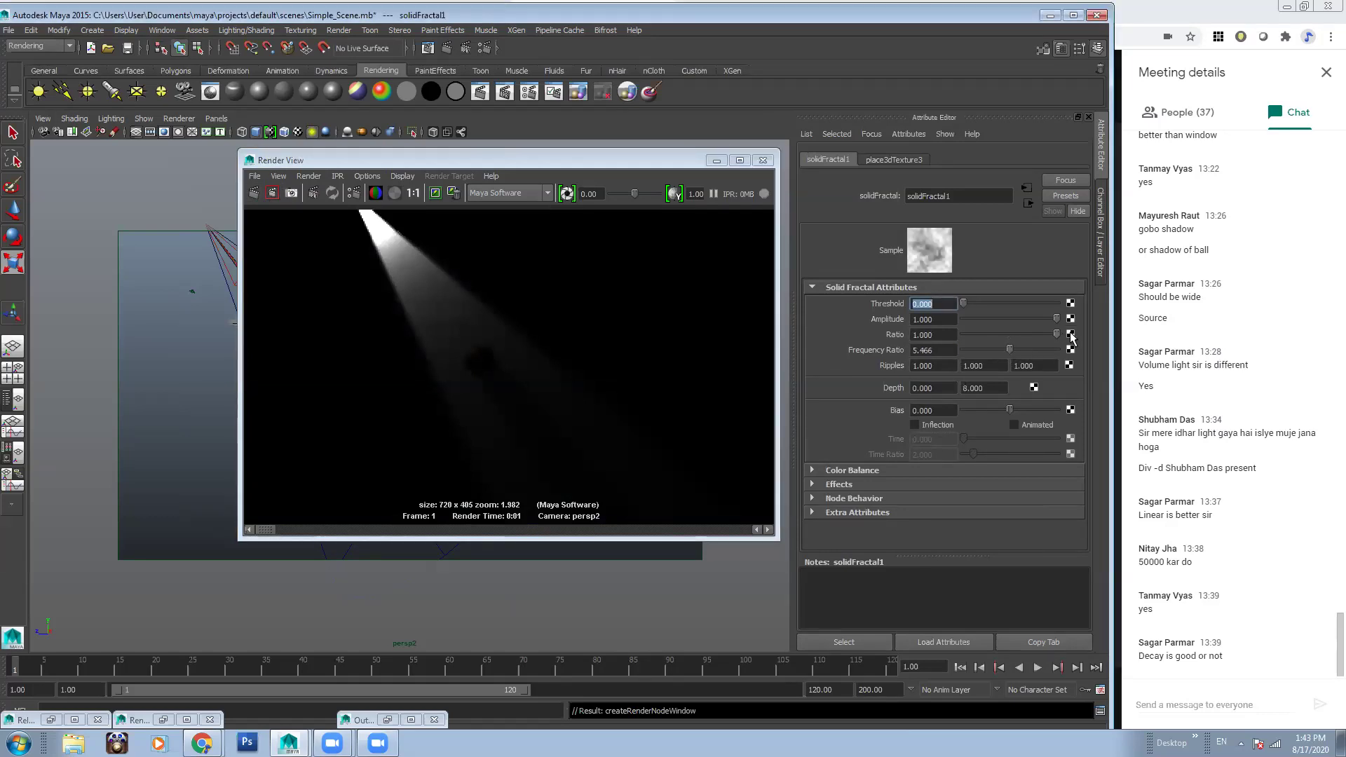
pyautogui.moveTo(963, 304)
pyautogui.mouseDown()
pyautogui.moveTo(992, 302)
pyautogui.moveTo(939, 302)
pyautogui.mouseUp()
pyautogui.moveTo(1059, 321)
pyautogui.mouseDown()
pyautogui.moveTo(978, 317)
pyautogui.moveTo(1080, 335)
pyautogui.mouseUp()
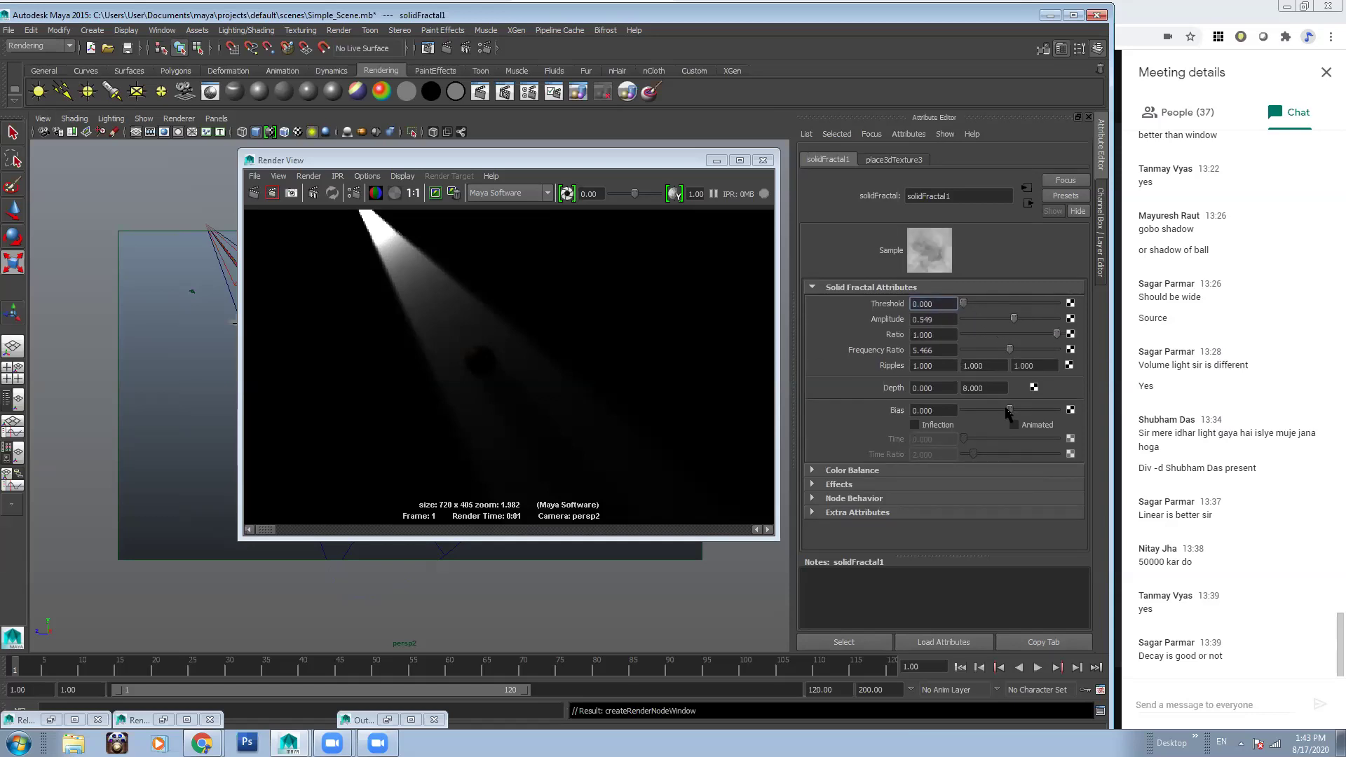
pyautogui.moveTo(1010, 410); pyautogui.dragTo(1032, 410)
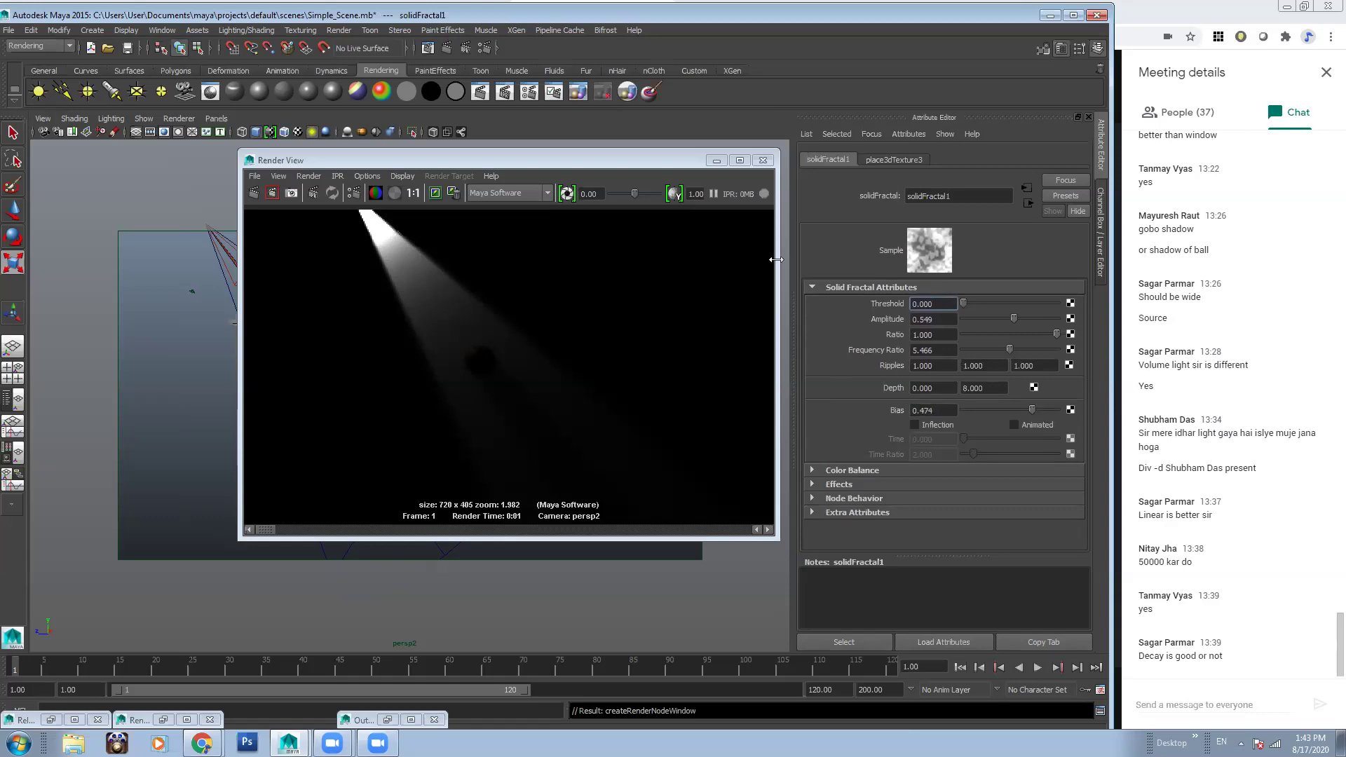
pyautogui.click(272, 194)
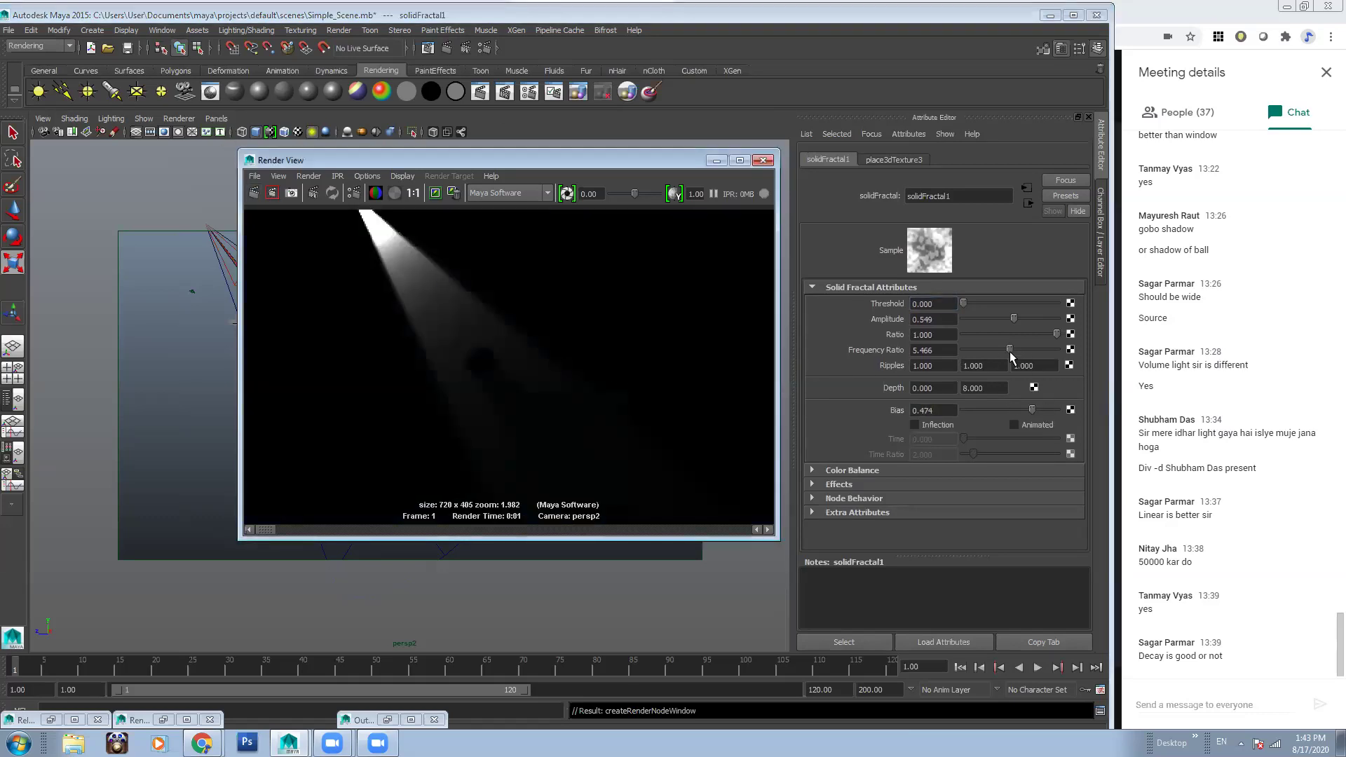
# Test the Solid Fractal's Frequency Ratio at about 2.29 and about 1.2, rendering the beam for each value
pyautogui.moveTo(1010, 350); pyautogui.dragTo(977, 351)
pyautogui.click(254, 193)
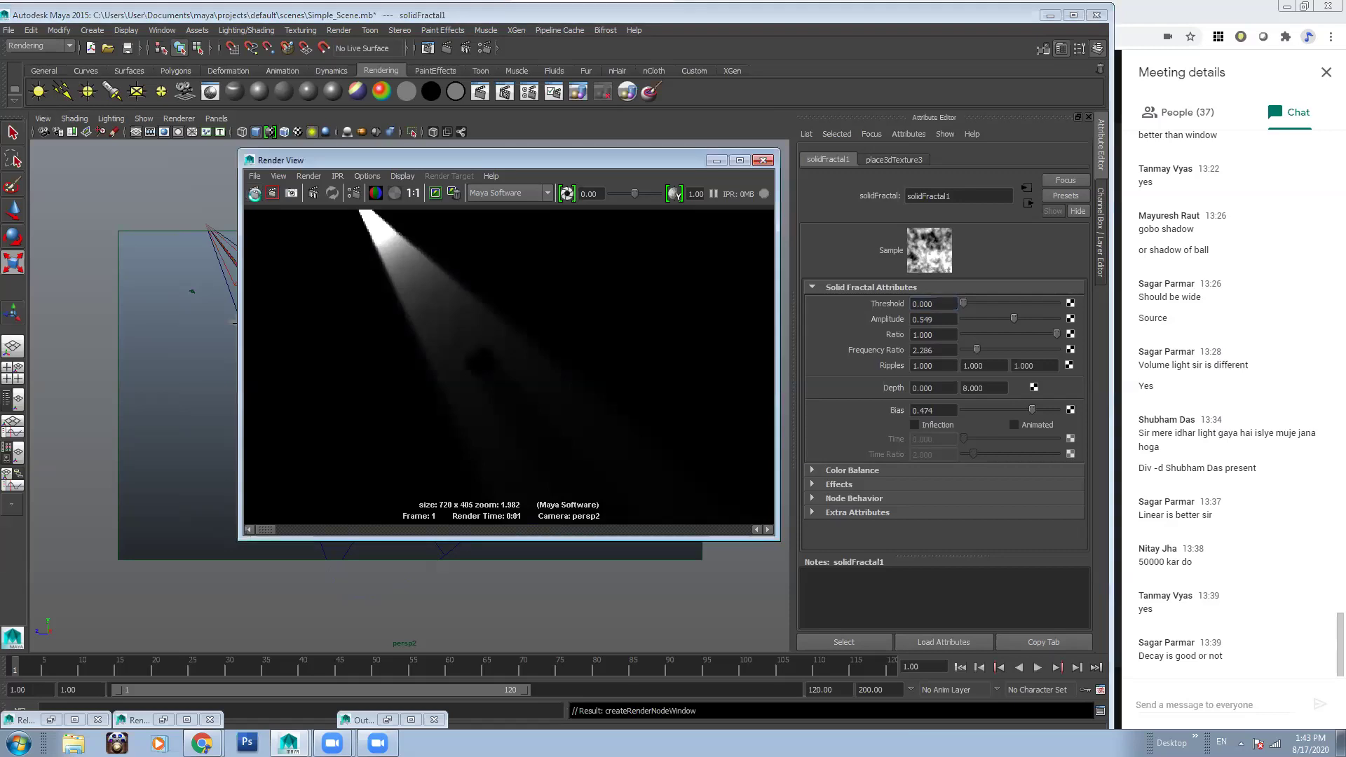
pyautogui.moveTo(977, 350); pyautogui.dragTo(963, 354)
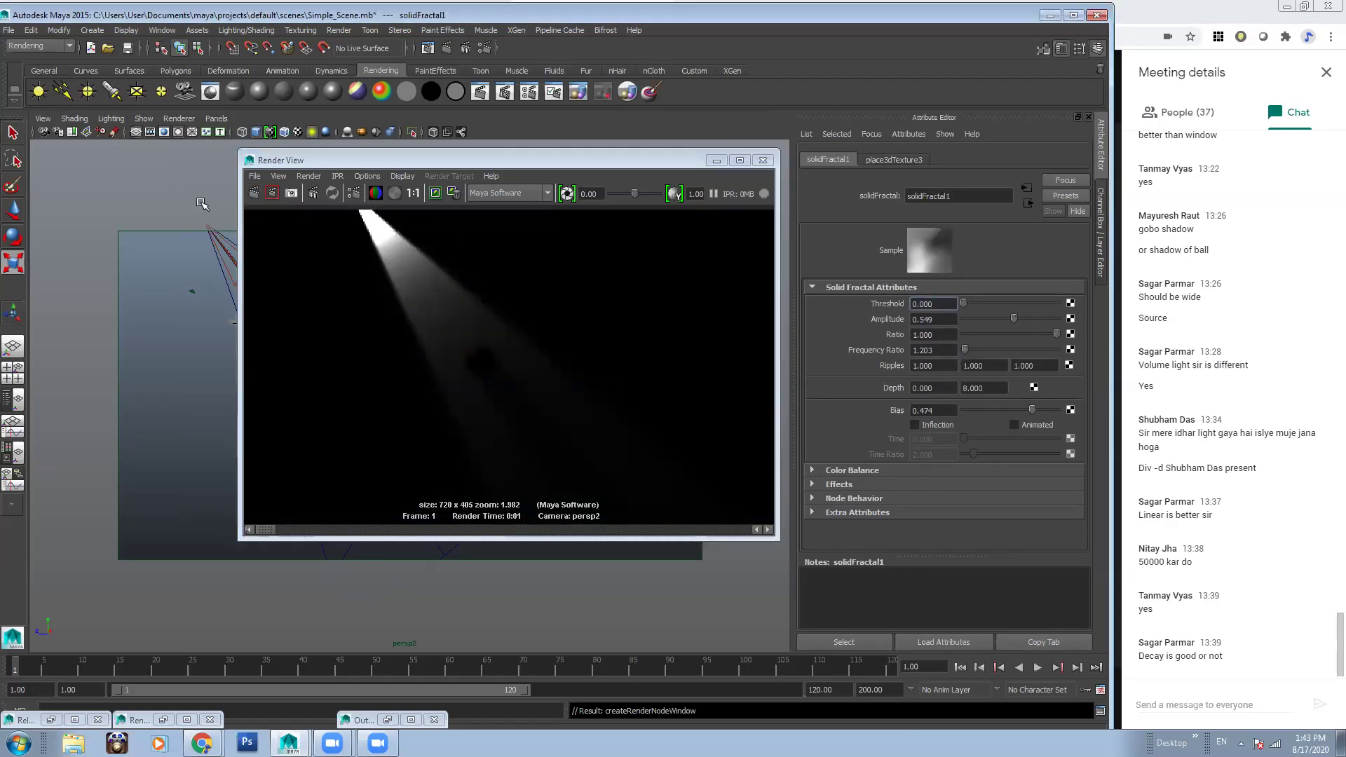
pyautogui.click(255, 194)
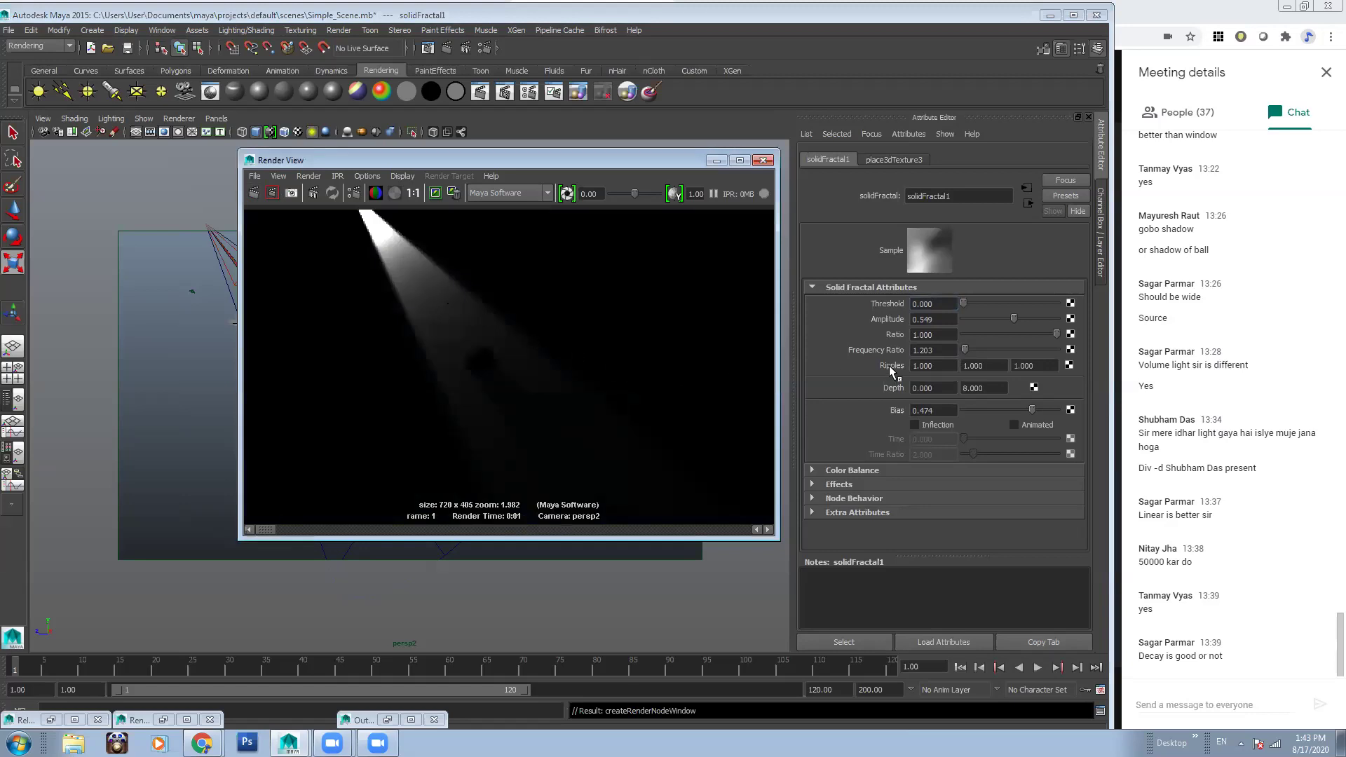
# Raise the Solid Fractal's Frequency Ratio to about 7.77, re-render to inspect the beam, and lower its Ratio
pyautogui.moveTo(960, 350); pyautogui.dragTo(1034, 348)
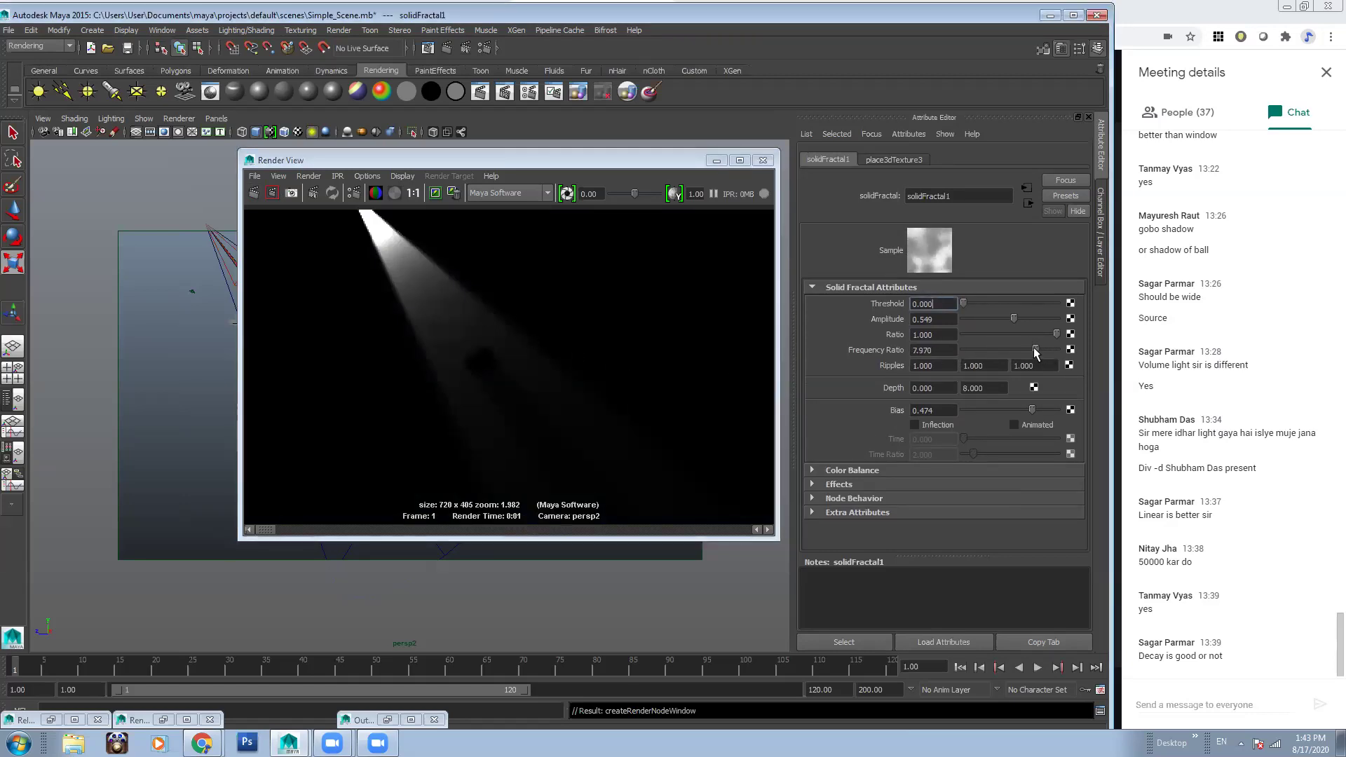
pyautogui.click(255, 194)
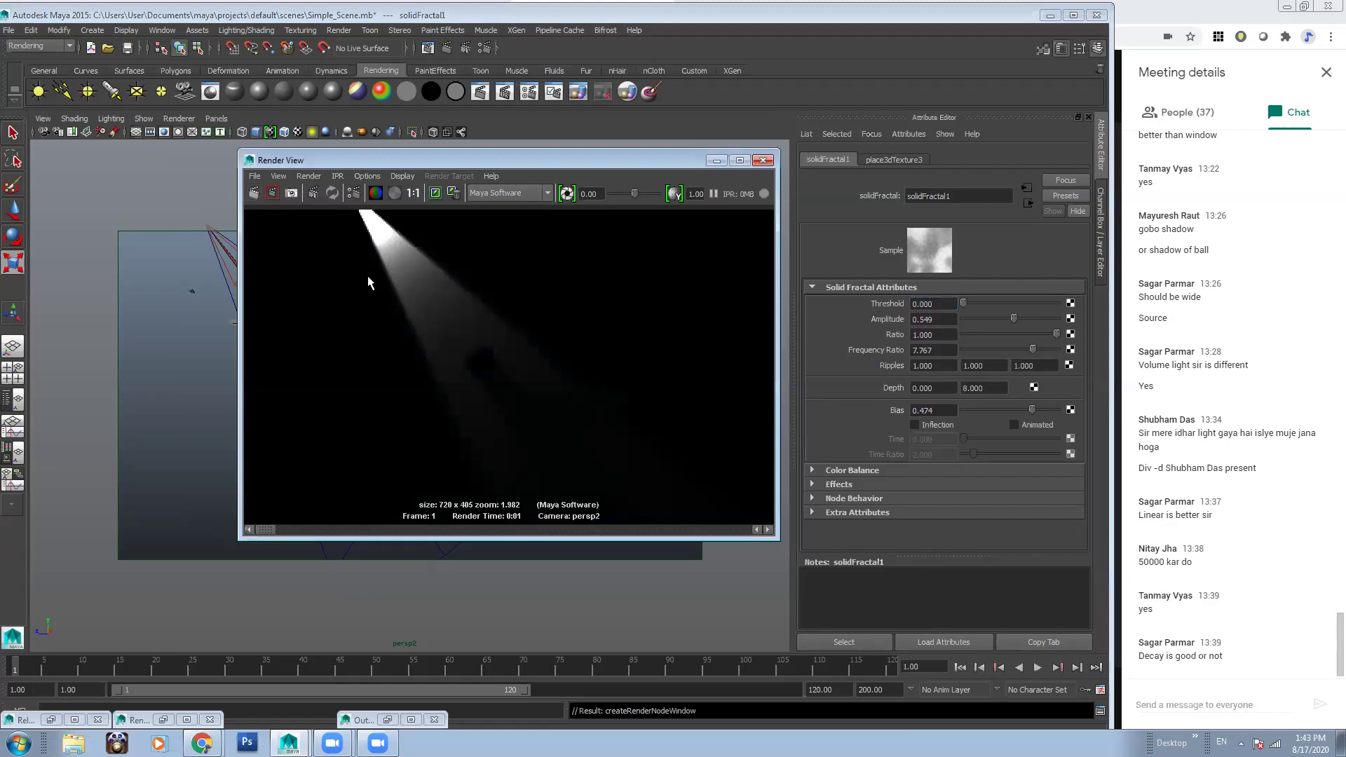
pyautogui.scroll(5, 510, 365)
pyautogui.scroll(-2, 556, 364)
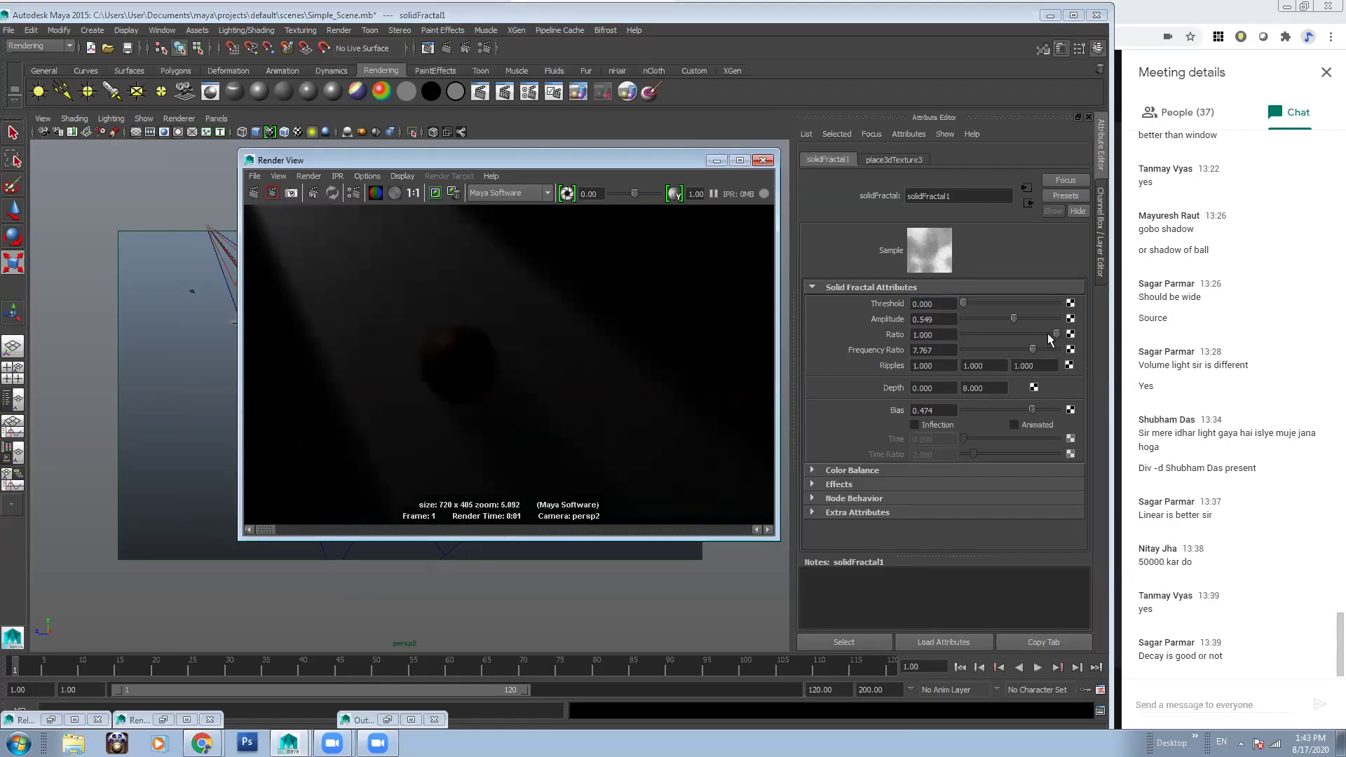
pyautogui.moveTo(1056, 334); pyautogui.dragTo(990, 335)
# Replace the Solid Fractal on the light fog's Color with a Volume Noise texture and render to inspect the beam
pyautogui.click(1029, 204)
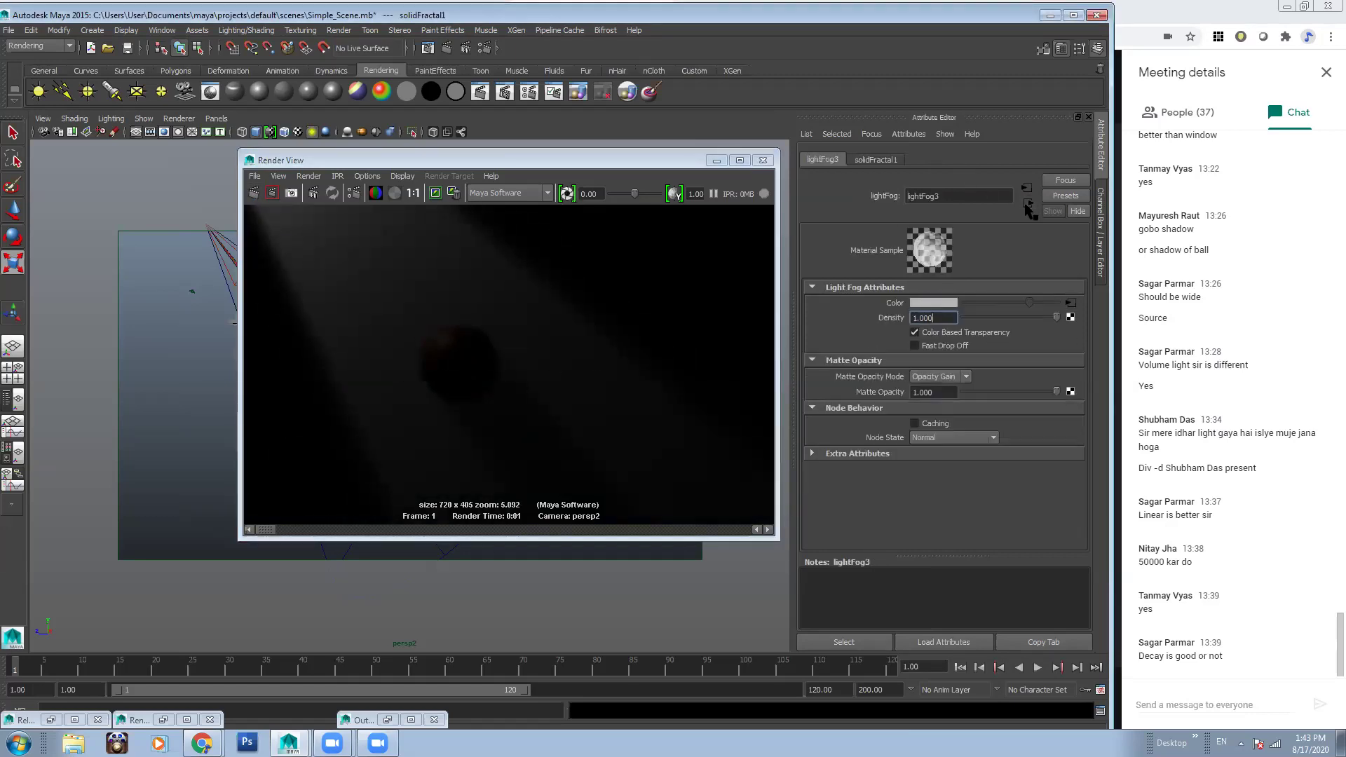
pyautogui.rightClick(895, 307)
pyautogui.click(937, 338)
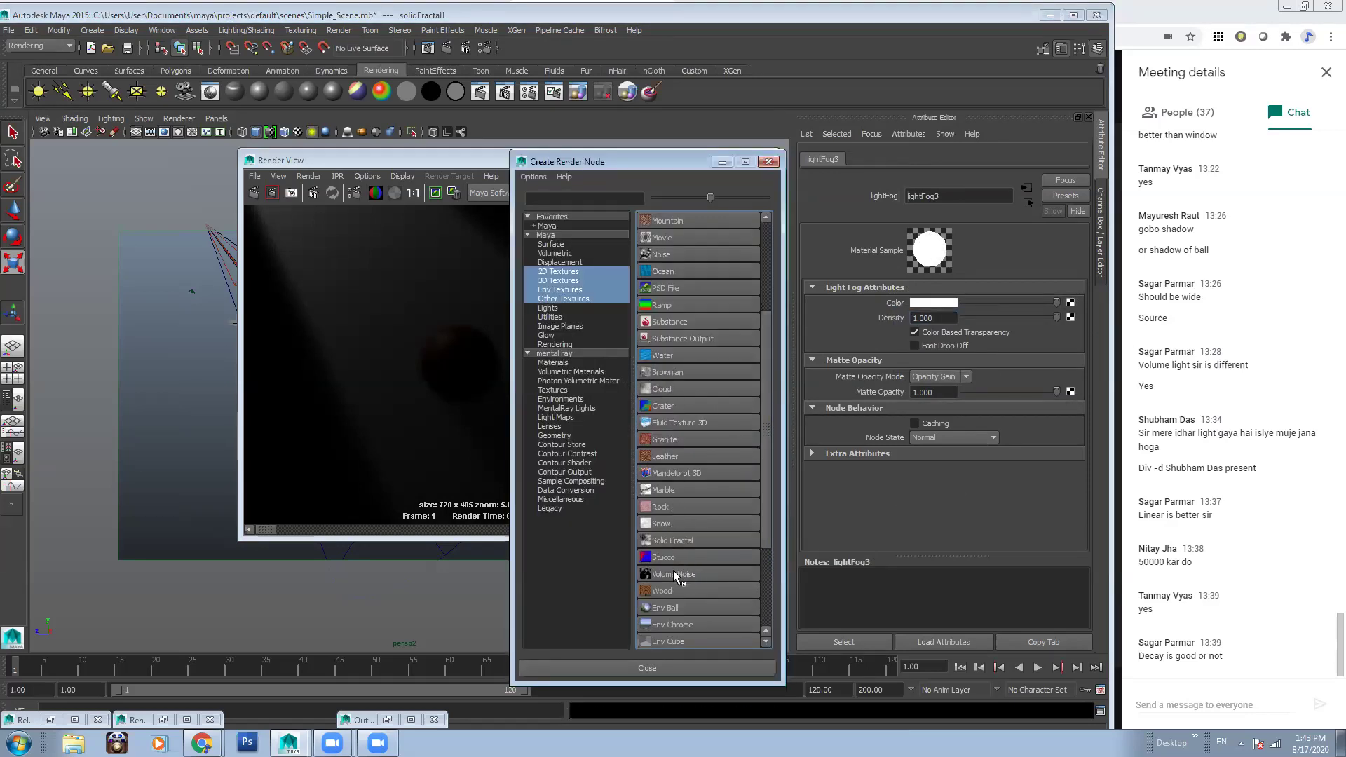
pyautogui.click(673, 570)
pyautogui.click(254, 193)
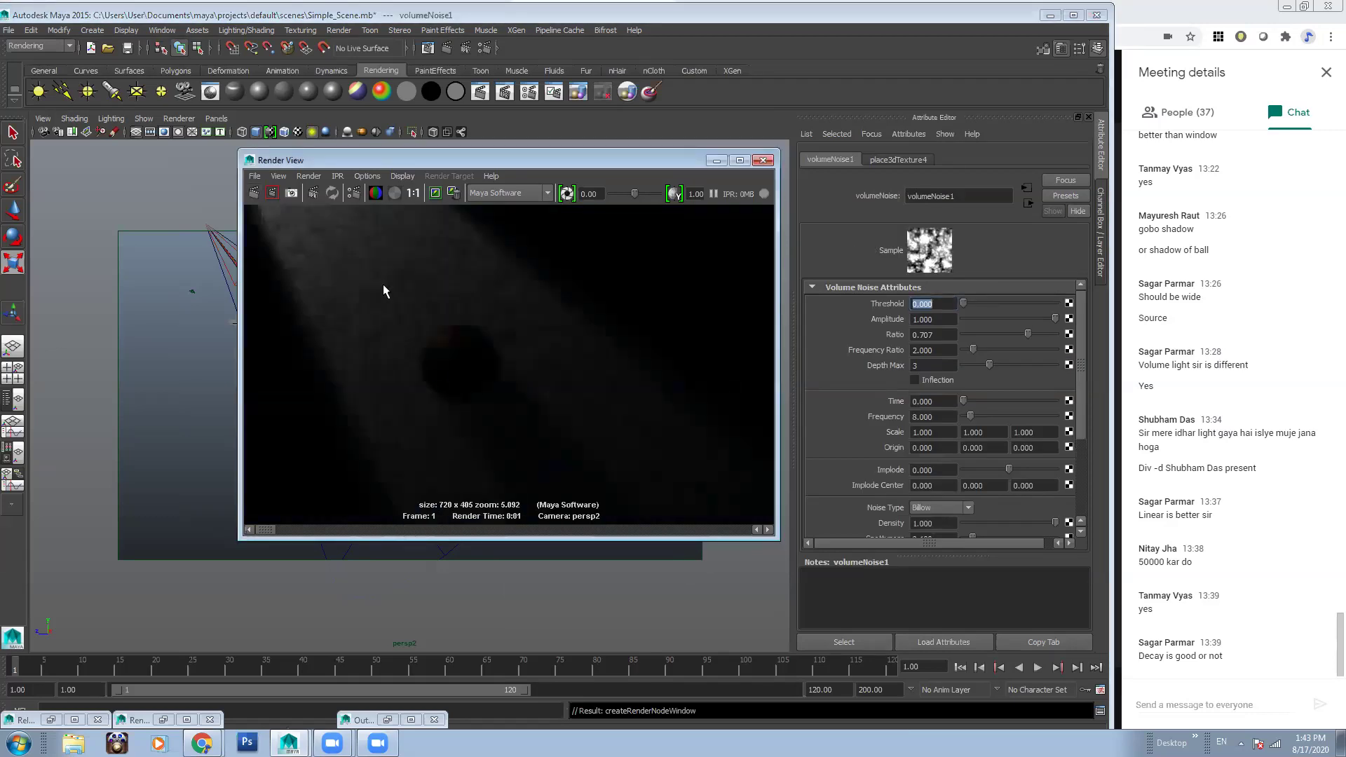
pyautogui.keyDown('alt'); pyautogui.moveTo(446, 362); pyautogui.dragTo(757, 516, button='right'); pyautogui.keyUp('alt')
pyautogui.keyDown('alt'); pyautogui.moveTo(488, 349); pyautogui.dragTo(518, 307, button='middle'); pyautogui.keyUp('alt')
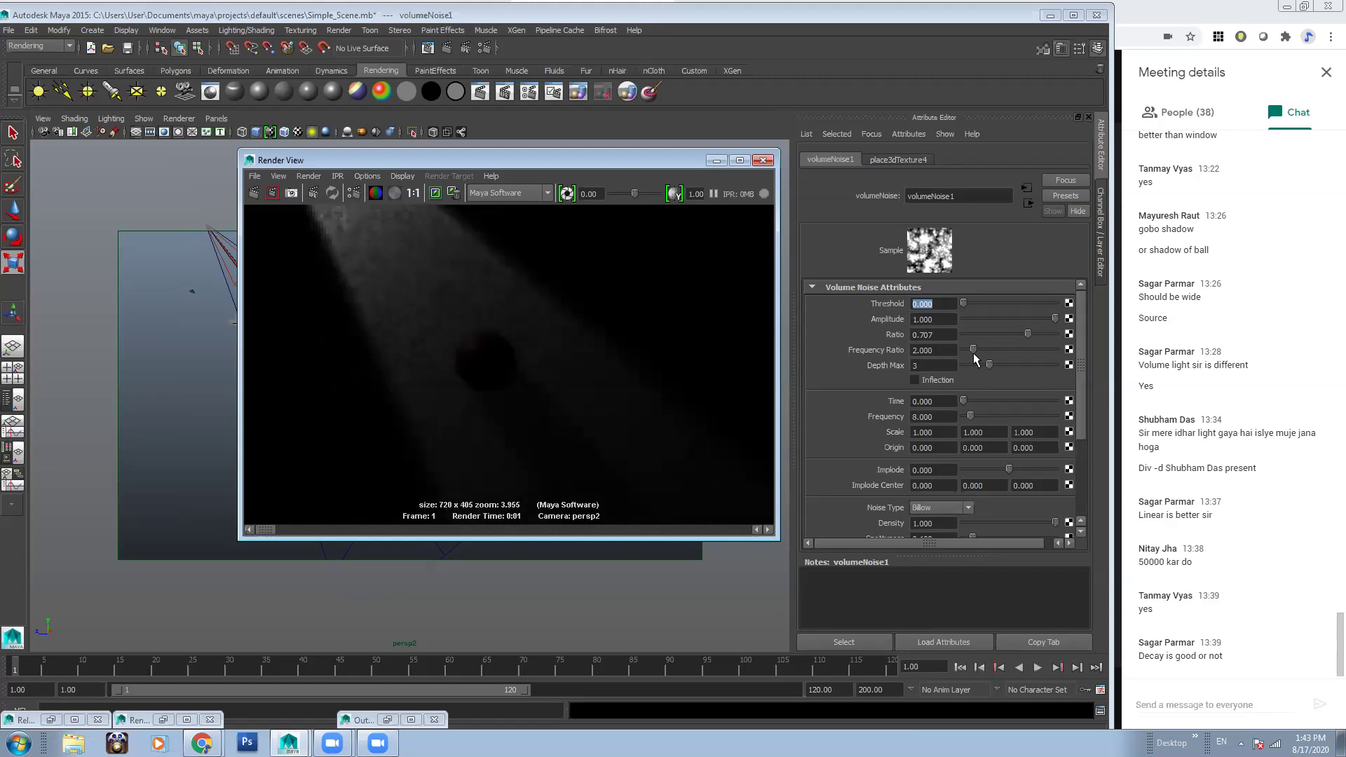
# Set the Volume Noise's Frequency Ratio to about 3.61, Ratio about 0.08 and Amplitude about 0.32, re-rendering to compare
pyautogui.moveTo(974, 350)
pyautogui.mouseDown()
pyautogui.moveTo(990, 350)
pyautogui.moveTo(970, 334)
pyautogui.mouseUp()
pyautogui.click(1025, 335)
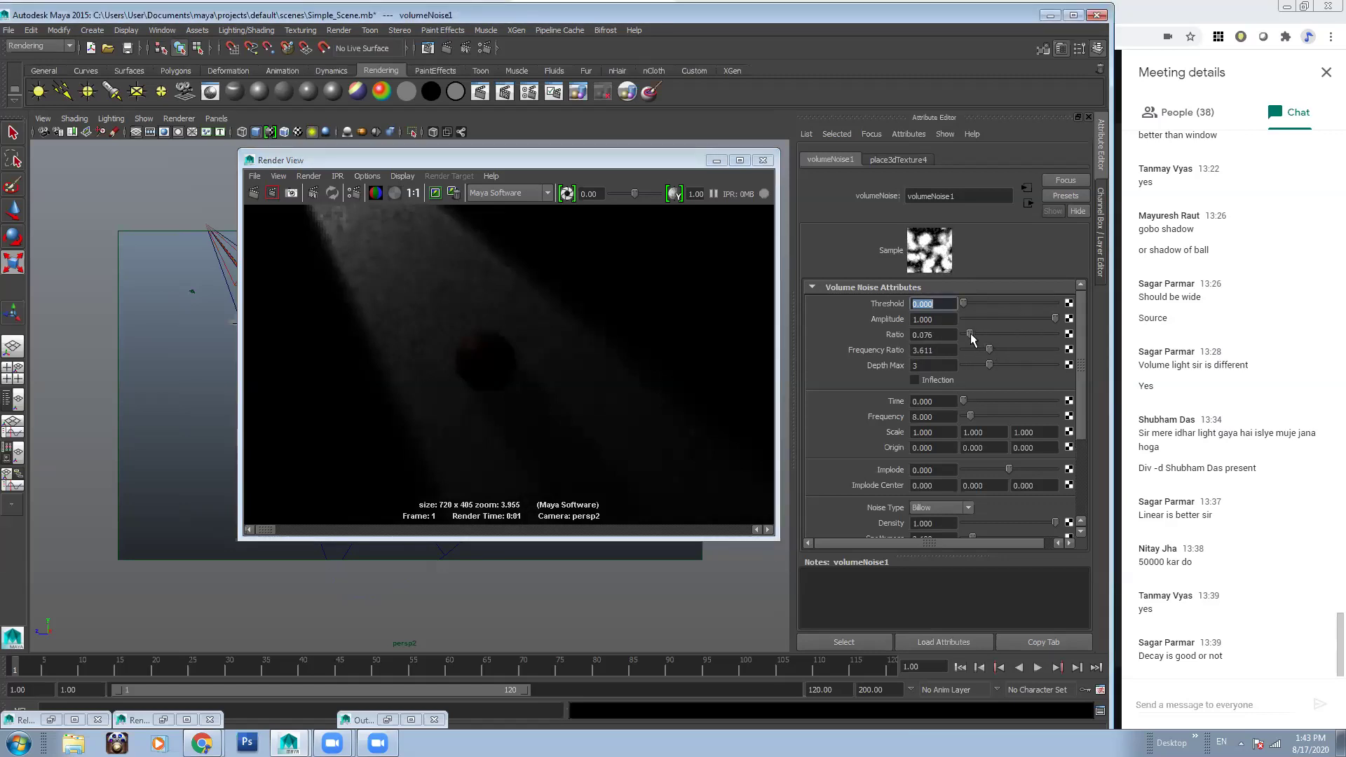
pyautogui.click(255, 193)
pyautogui.moveTo(1055, 318); pyautogui.dragTo(993, 318)
pyautogui.click(250, 195)
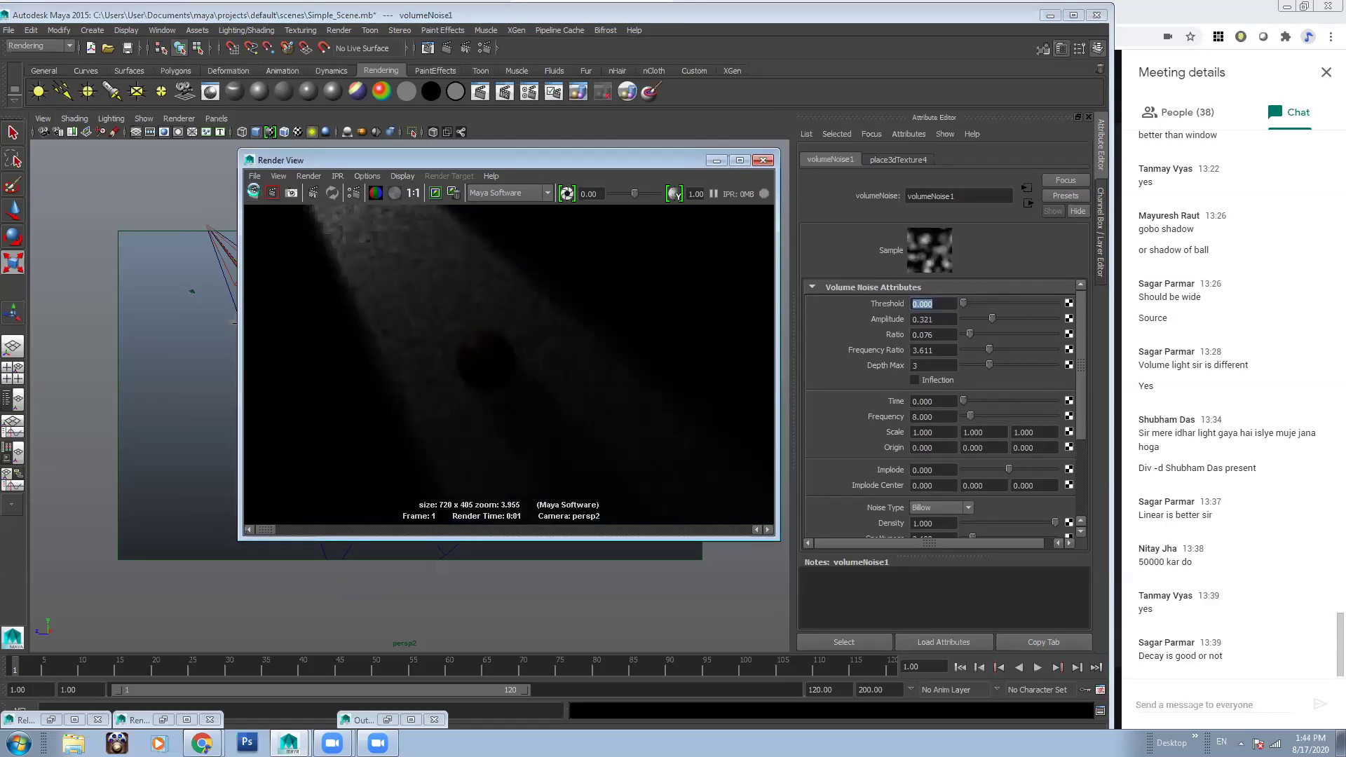
# Raise the Volume Noise's Threshold to about 0.75 and re-render to inspect the beam around the ball
pyautogui.moveTo(965, 304); pyautogui.dragTo(1031, 306)
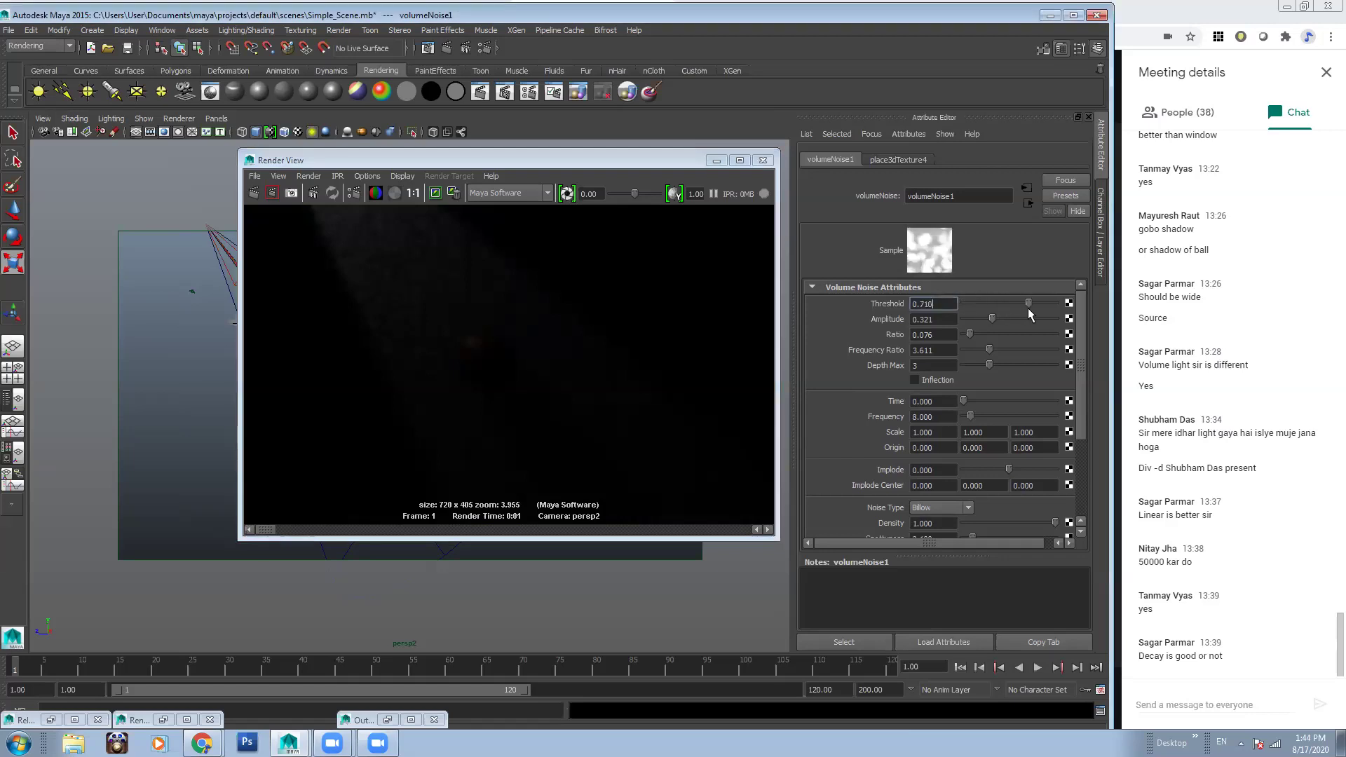
pyautogui.click(254, 194)
pyautogui.keyDown('alt'); pyautogui.moveTo(516, 379); pyautogui.dragTo(300, 339, button='right'); pyautogui.keyUp('alt')
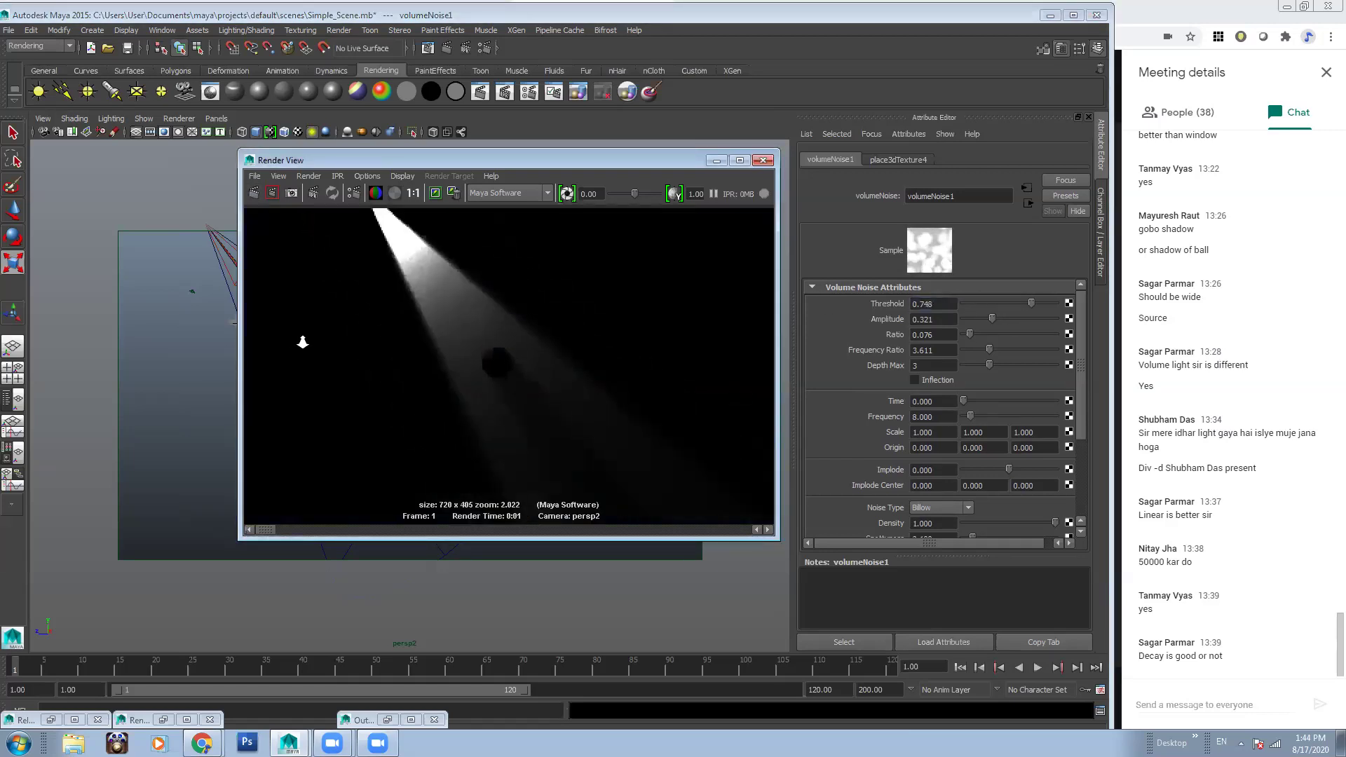
pyautogui.keyDown('alt'); pyautogui.moveTo(397, 313); pyautogui.dragTo(342, 291, button='middle'); pyautogui.keyUp('alt')
pyautogui.keyDown('alt'); pyautogui.moveTo(343, 290); pyautogui.dragTo(551, 390, button='right'); pyautogui.keyUp('alt')
# Set the Volume Noise's Depth Max to 2, Ratio about 0.95, Frequency Ratio 5.8, Time 2.14 and Frequency 2.29, and re-render
pyautogui.moveTo(990, 364); pyautogui.dragTo(1040, 335)
pyautogui.moveTo(964, 401)
pyautogui.mouseDown()
pyautogui.moveTo(996, 415)
pyautogui.moveTo(965, 409)
pyautogui.mouseUp()
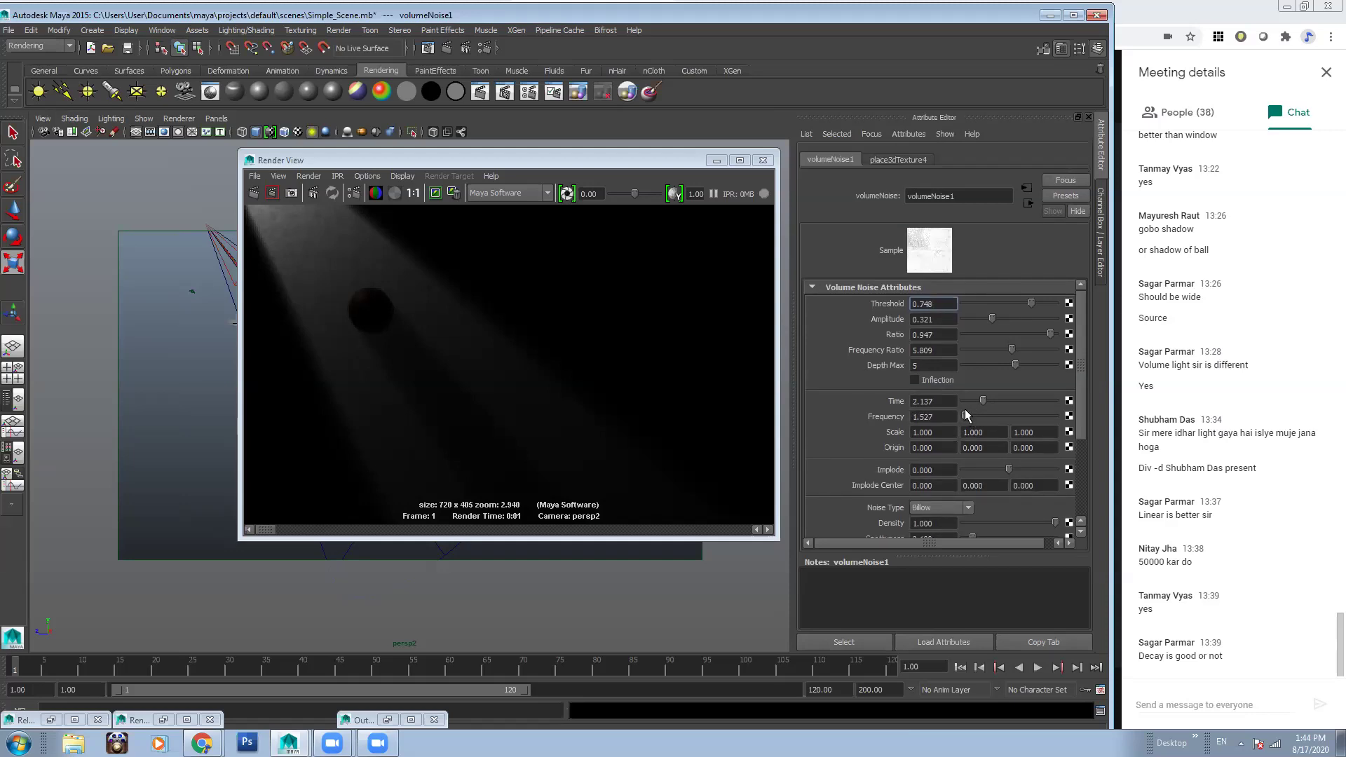
pyautogui.moveTo(1010, 356)
pyautogui.mouseDown()
pyautogui.moveTo(969, 364)
pyautogui.moveTo(996, 365)
pyautogui.mouseUp()
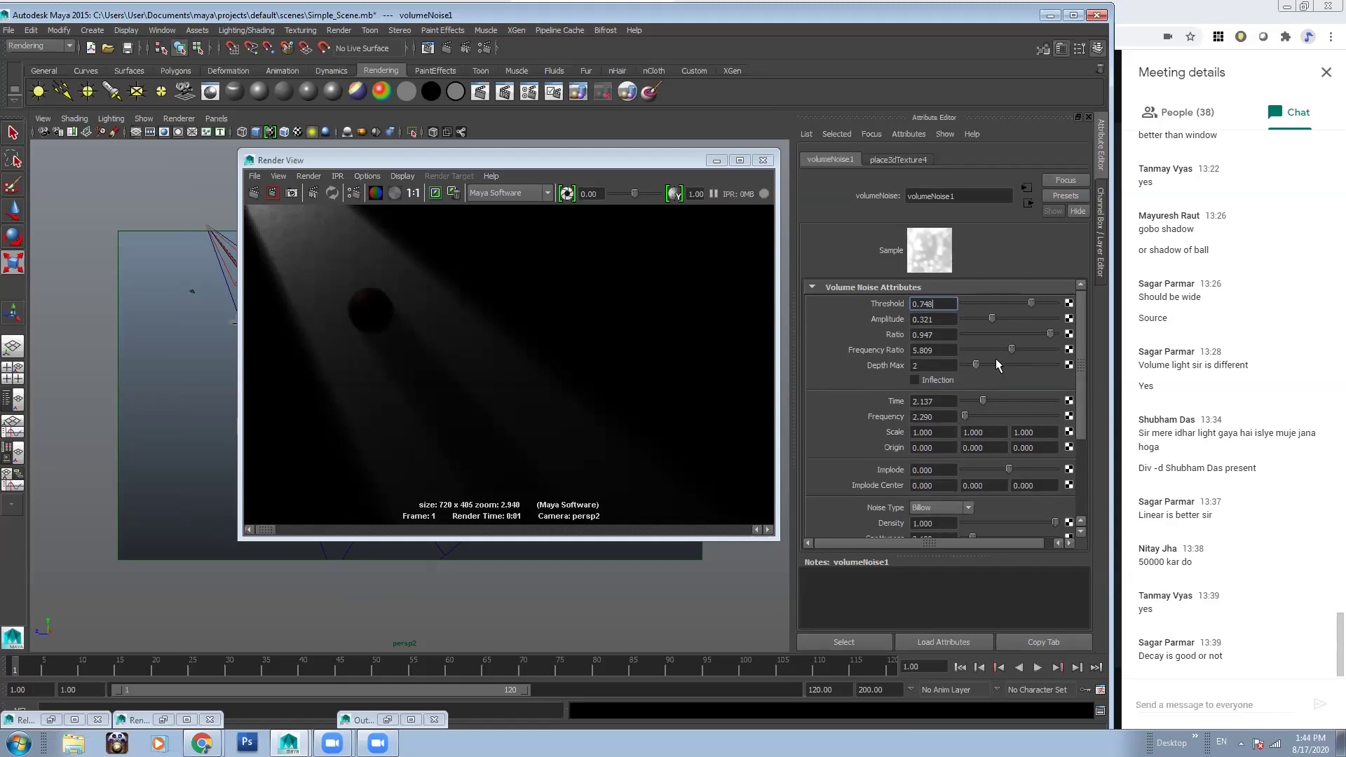
pyautogui.click(254, 193)
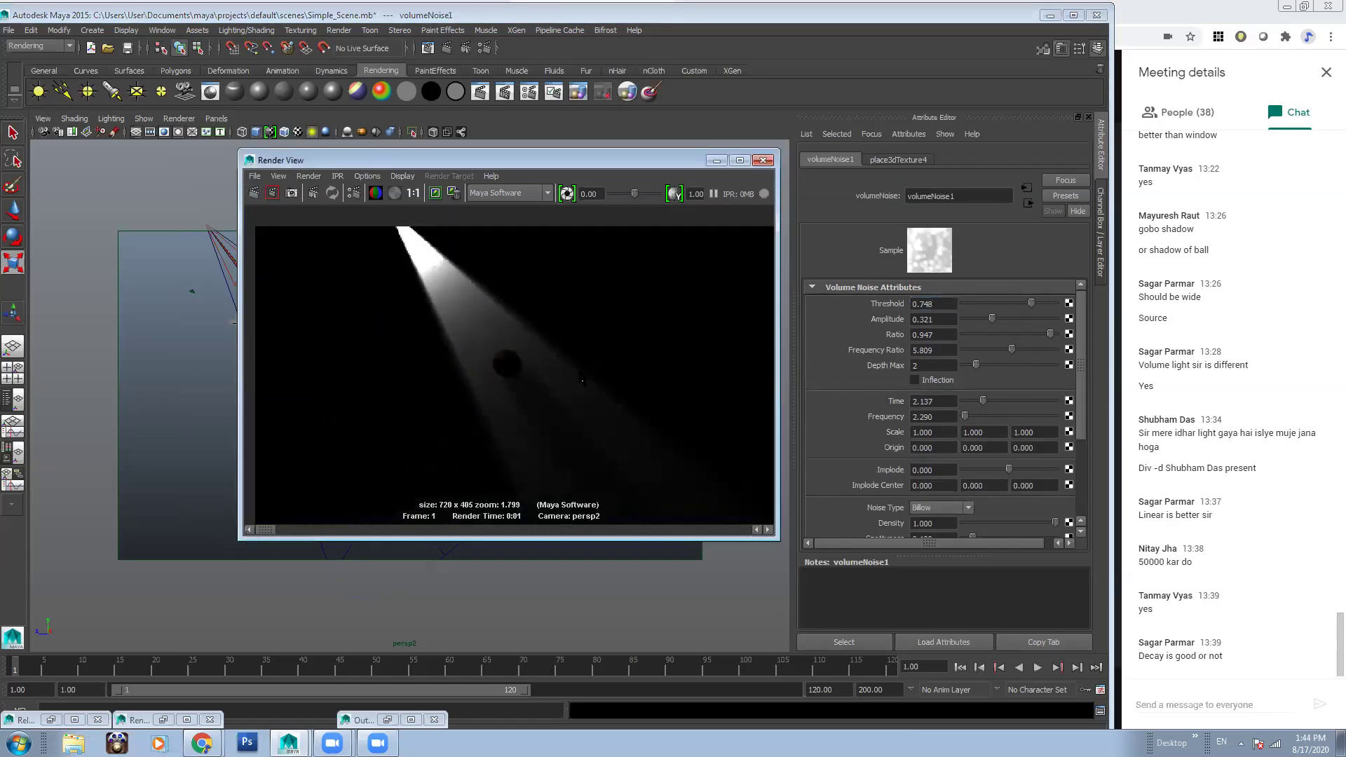
# Set the Volume Noise texture's Color Gain to light blue, with hue about 196, saturation about 0.61 and value 1
pyautogui.click(1028, 203)
pyautogui.click(1031, 202)
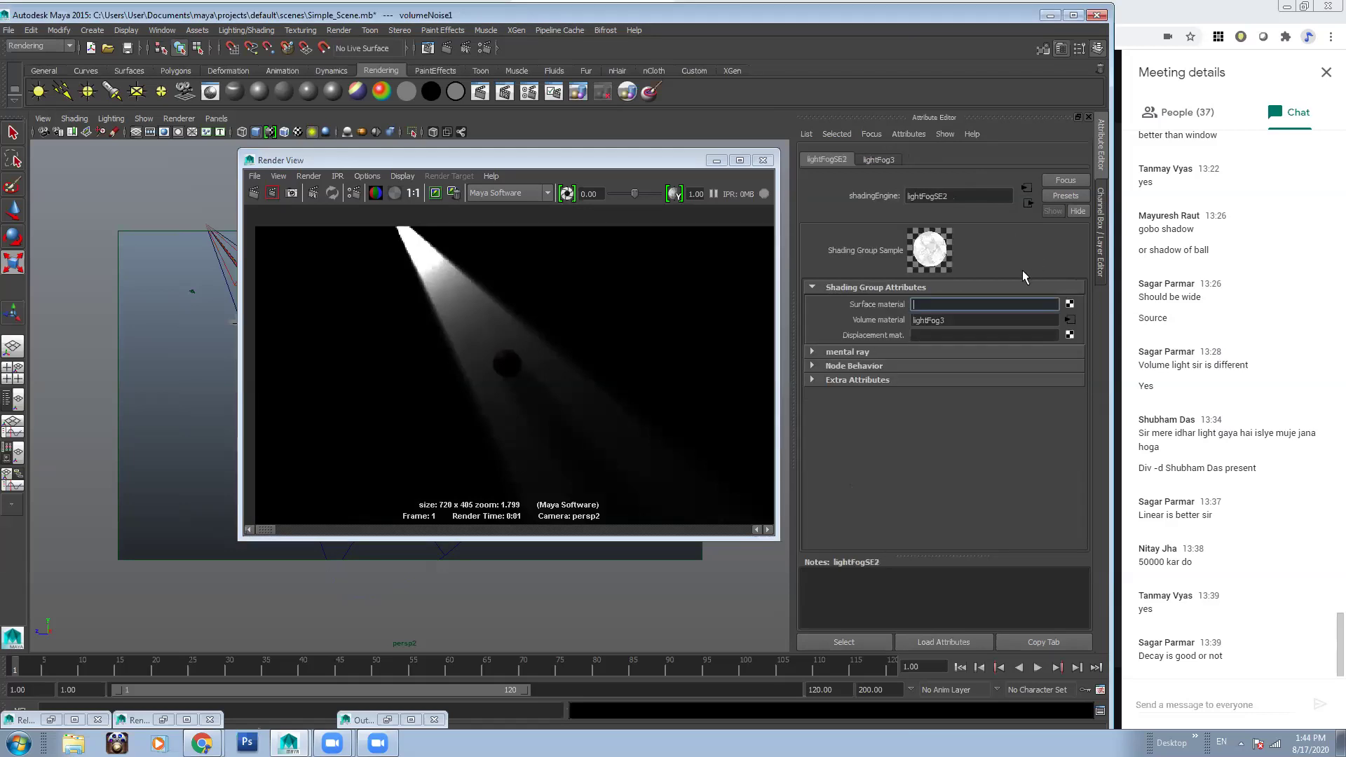
pyautogui.click(1069, 320)
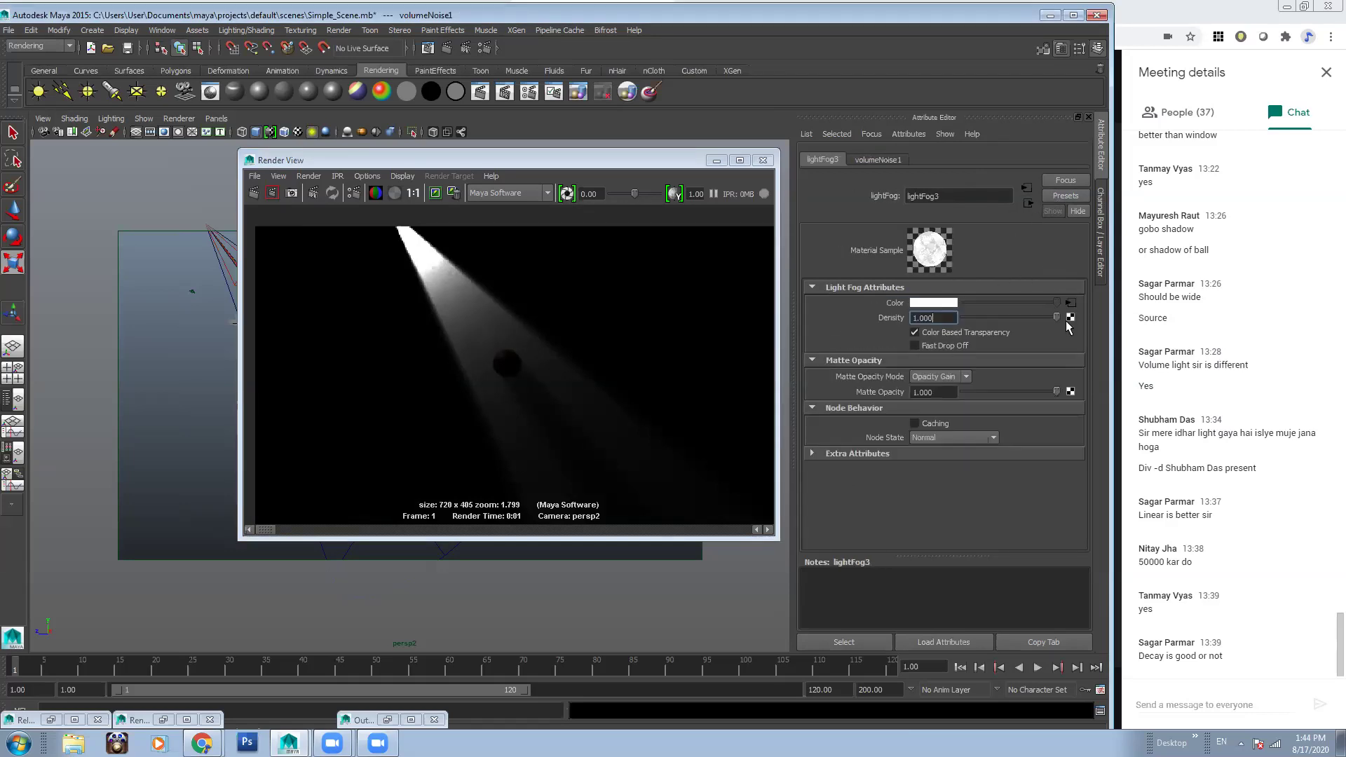
pyautogui.click(1070, 306)
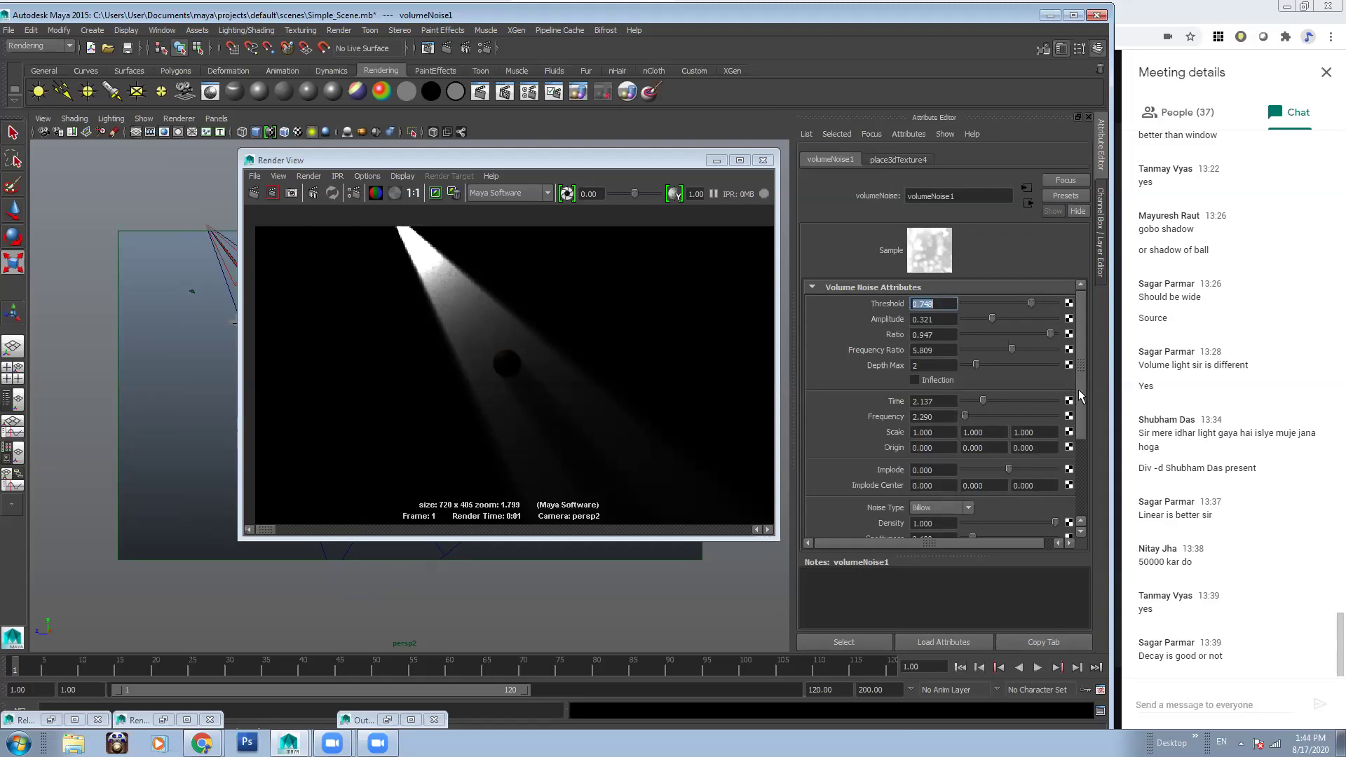
pyautogui.moveTo(1080, 397); pyautogui.dragTo(1102, 519)
pyautogui.click(845, 487)
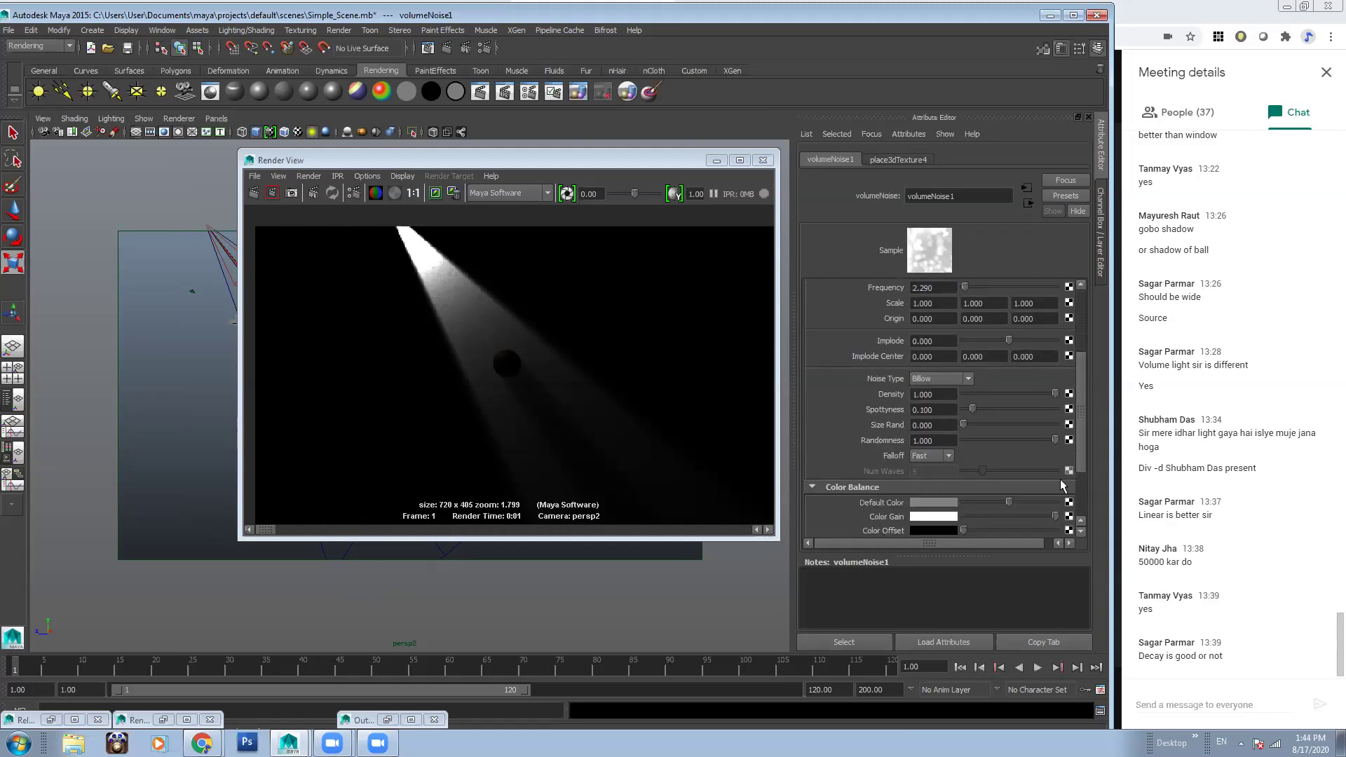
pyautogui.click(948, 519)
pyautogui.moveTo(1017, 516); pyautogui.dragTo(1022, 526)
pyautogui.moveTo(1052, 521); pyautogui.dragTo(1043, 523)
pyautogui.click(921, 534)
pyautogui.moveTo(921, 533); pyautogui.dragTo(935, 538)
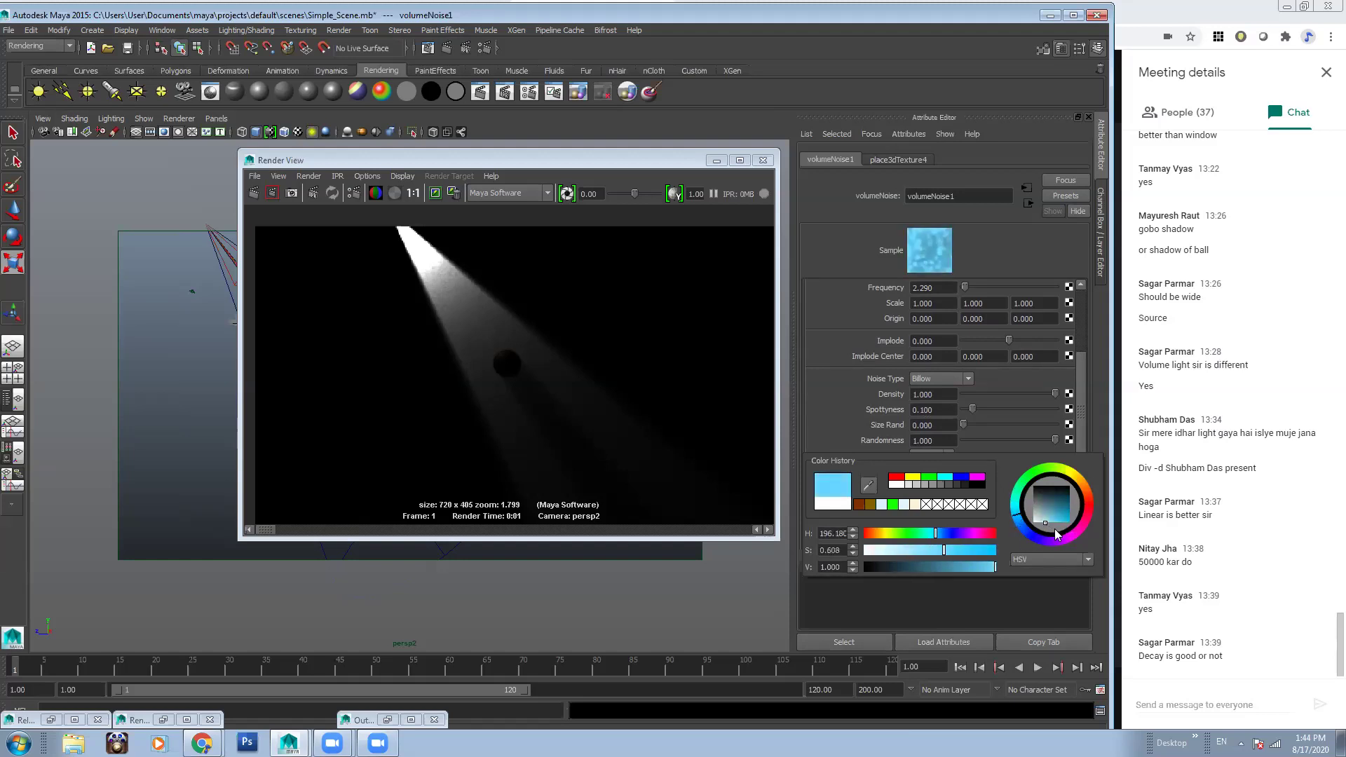
# Set the spot light's Color to the recently used light blue and render to inspect the beam around the ball
pyautogui.click(1028, 203)
pyautogui.click(1031, 202)
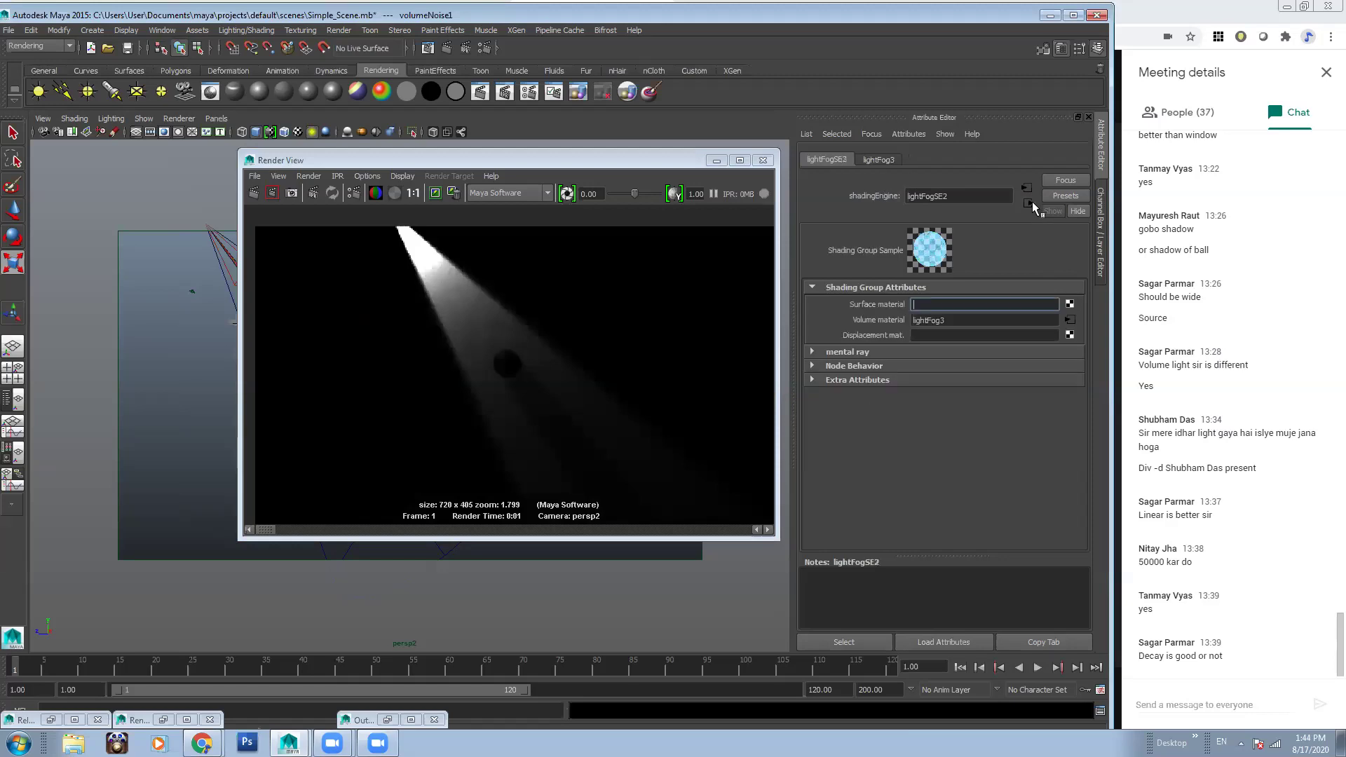
pyautogui.click(1028, 204)
pyautogui.click(1028, 204)
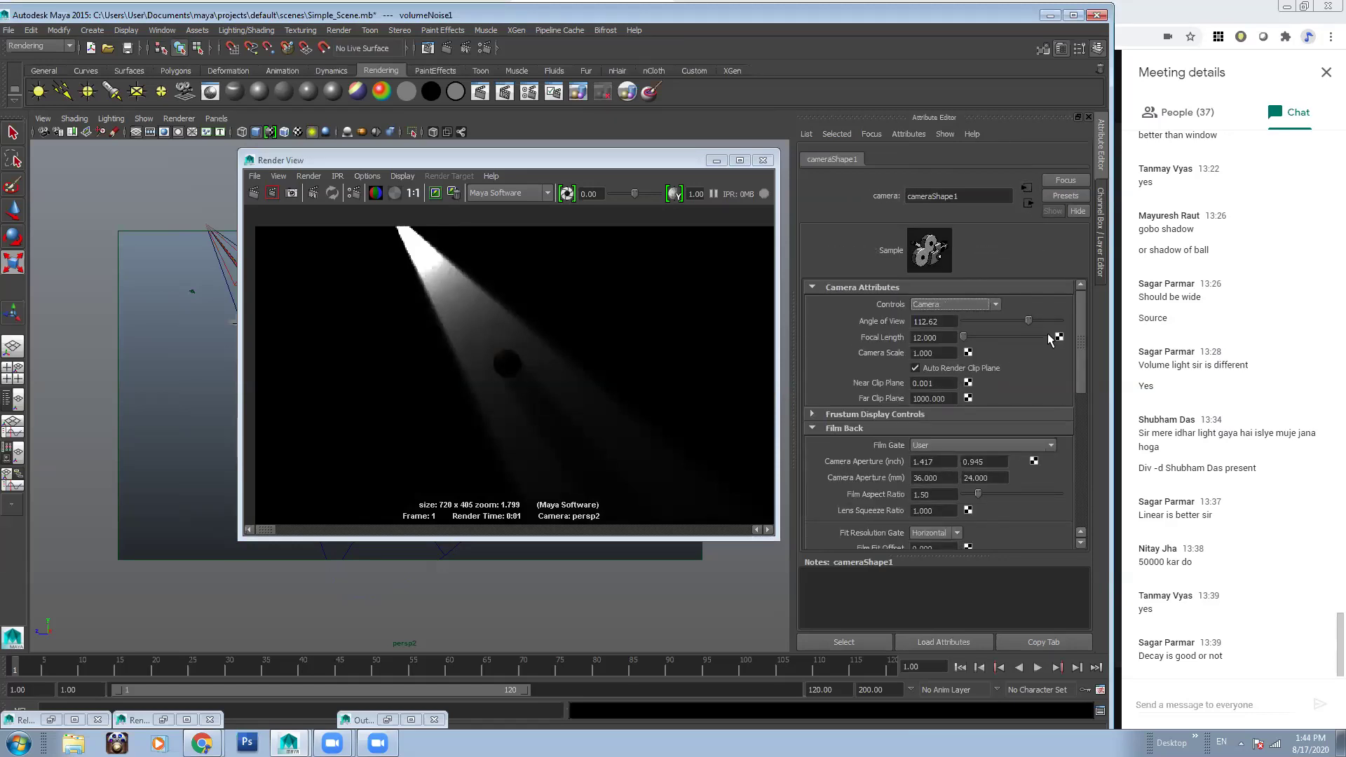
pyautogui.click(208, 227)
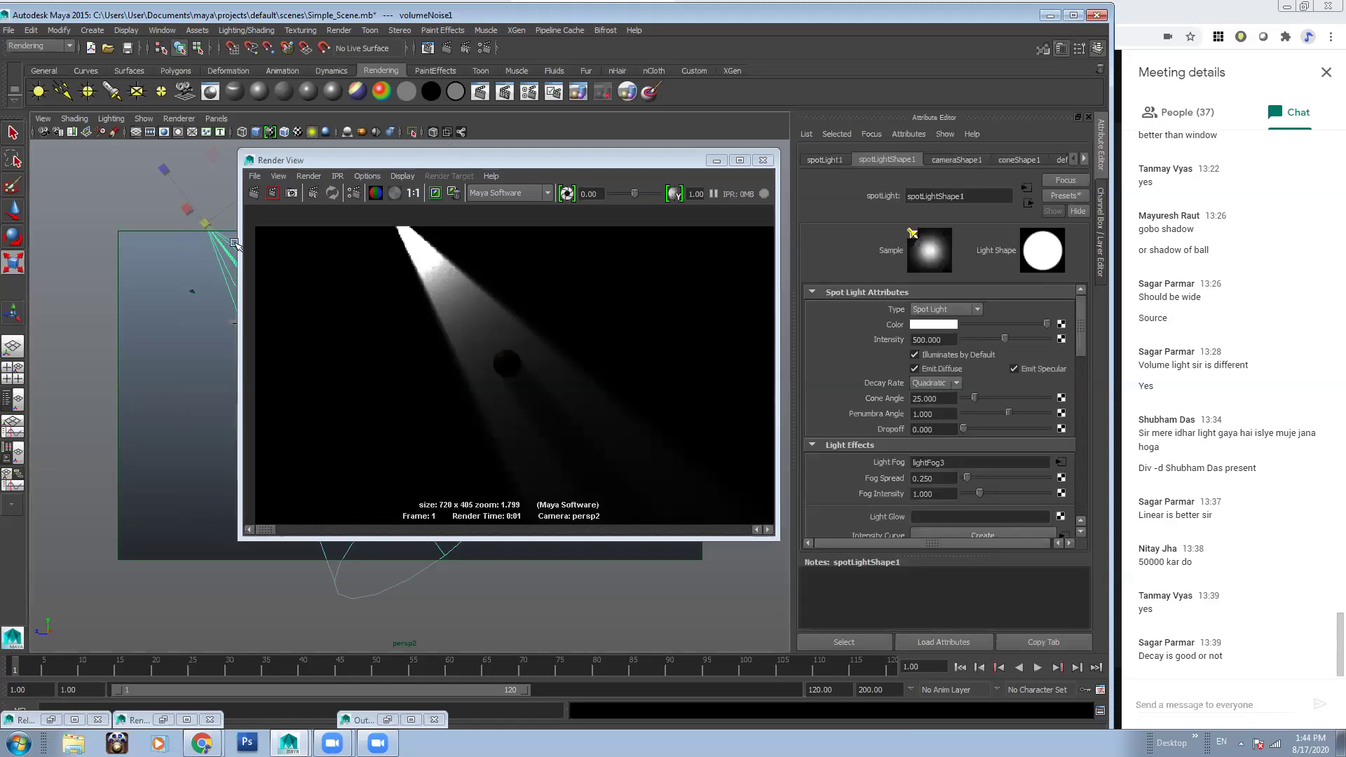
pyautogui.click(934, 325)
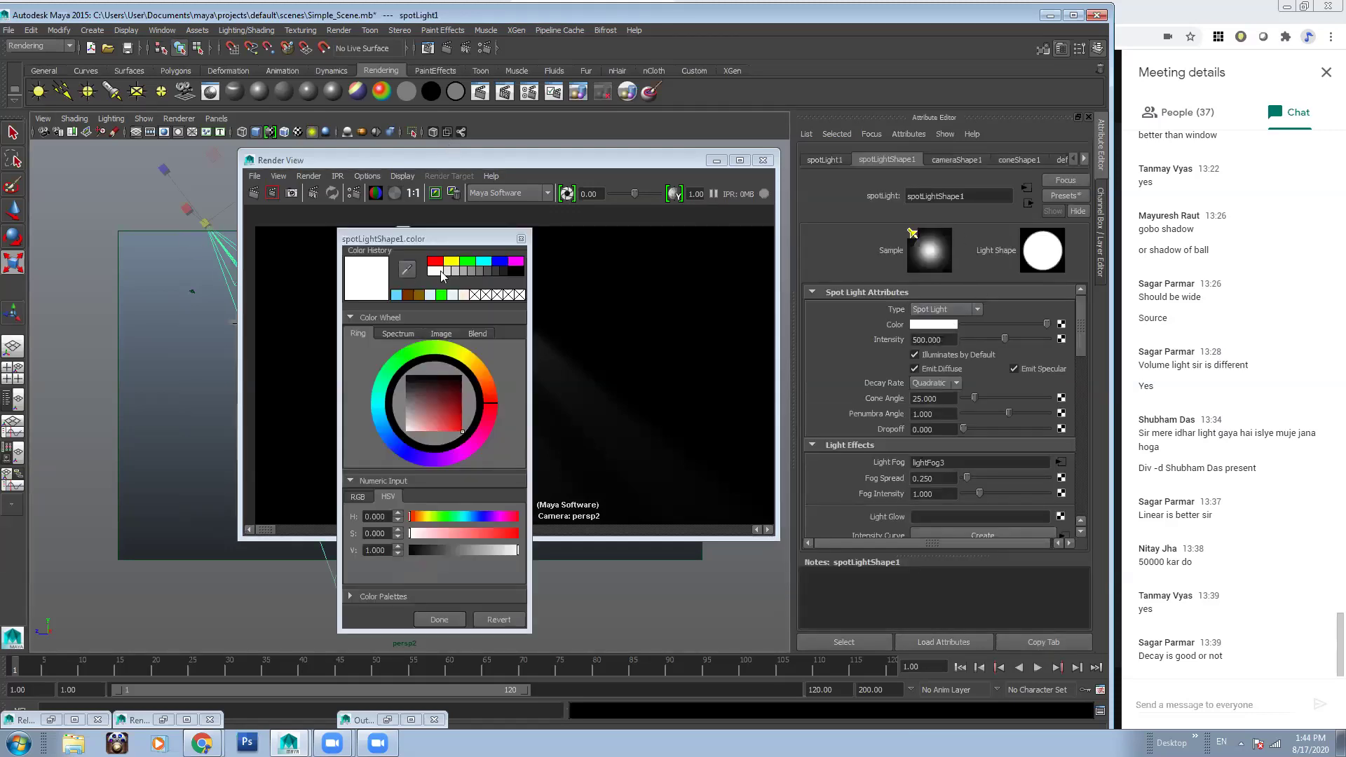
pyautogui.click(397, 294)
pyautogui.click(253, 193)
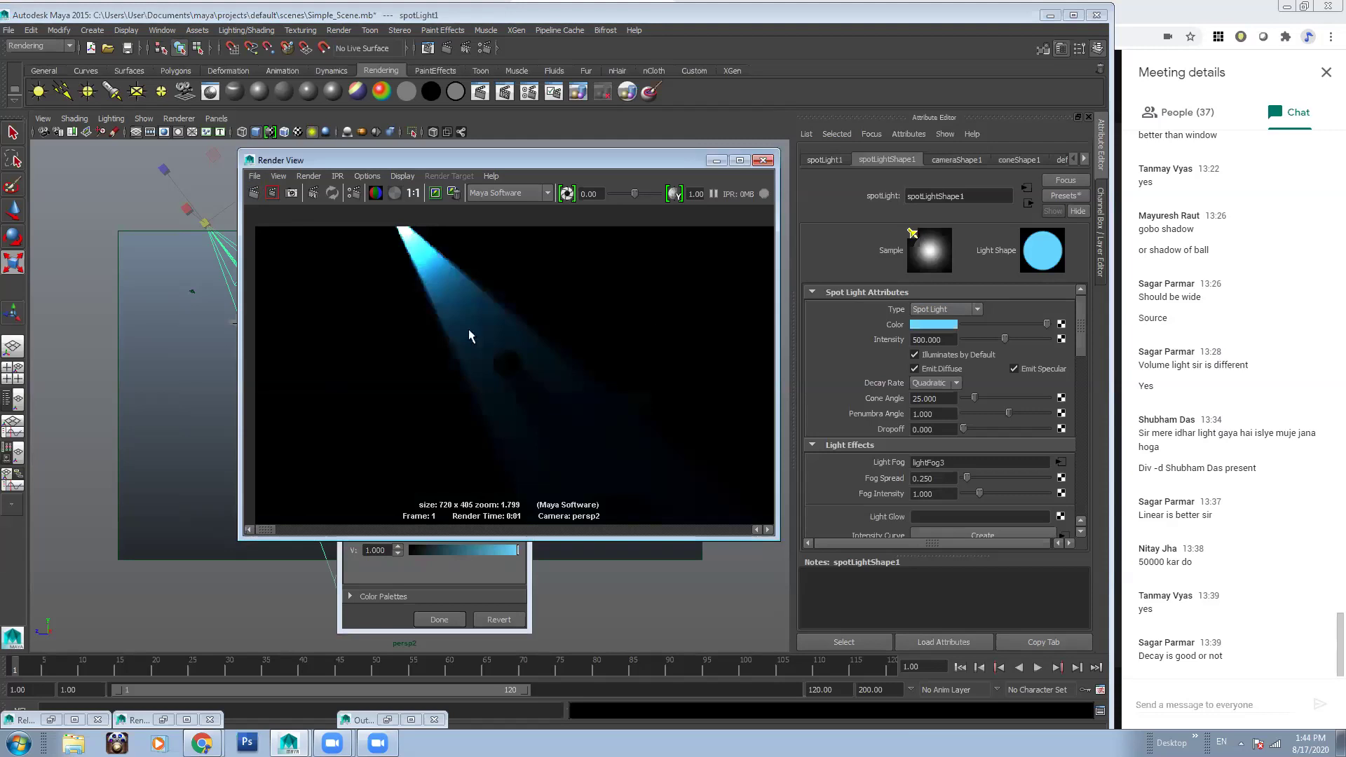
pyautogui.keyDown('alt'); pyautogui.moveTo(485, 299); pyautogui.dragTo(523, 364, button='middle'); pyautogui.keyUp('alt')
pyautogui.scroll(1, 522, 363)
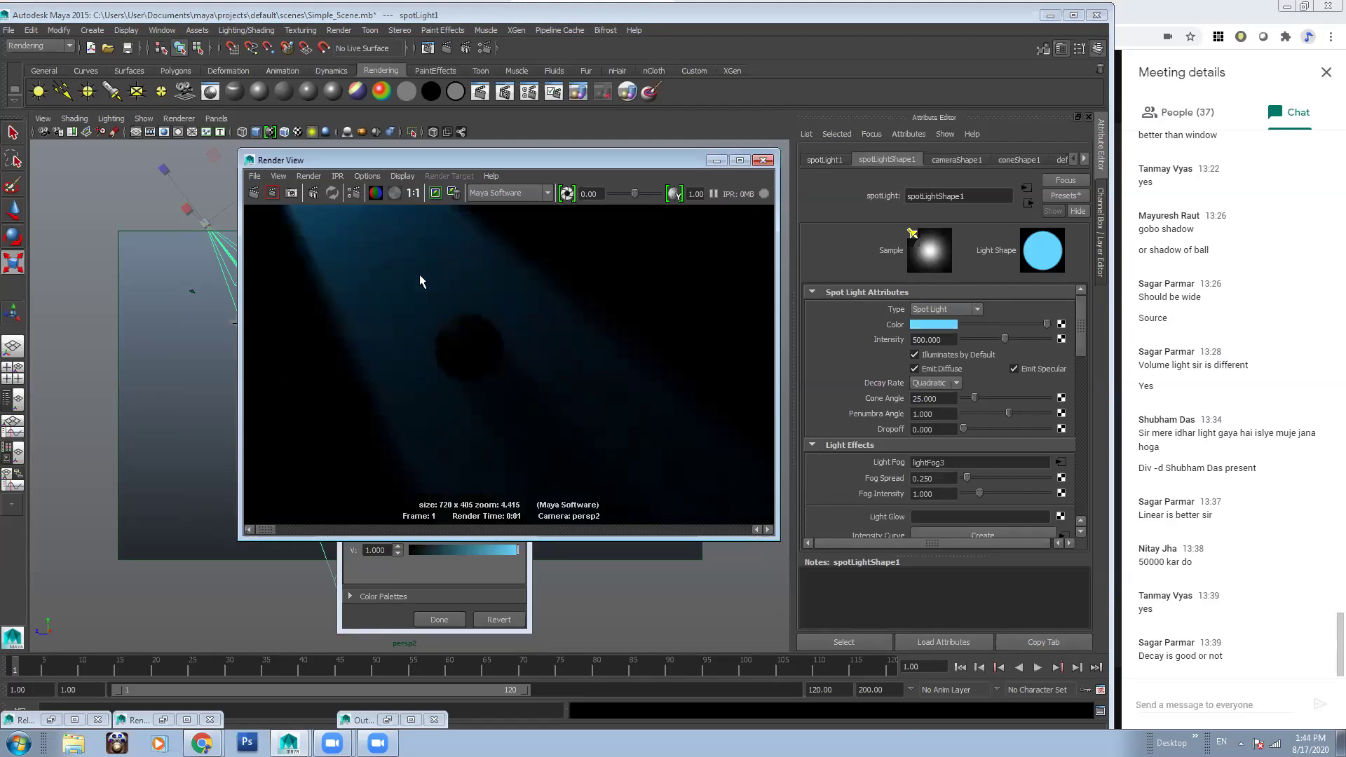
pyautogui.keyDown('alt'); pyautogui.moveTo(419, 275); pyautogui.dragTo(429, 322, button='middle'); pyautogui.keyUp('alt')
pyautogui.scroll(-2, 430, 322)
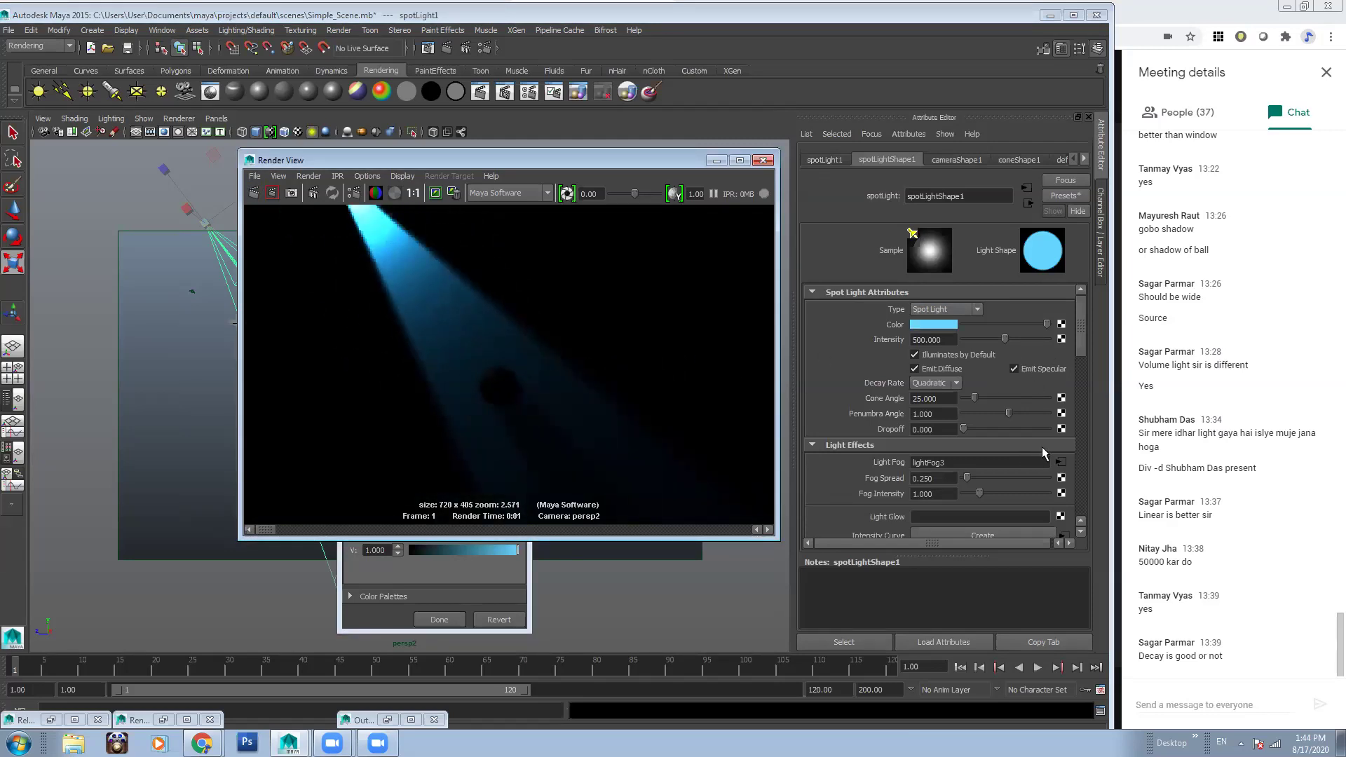
# Replace the Volume Noise on the light fog's Color with a Cloud texture and render to inspect the beam
pyautogui.click(1059, 460)
pyautogui.rightClick(898, 301)
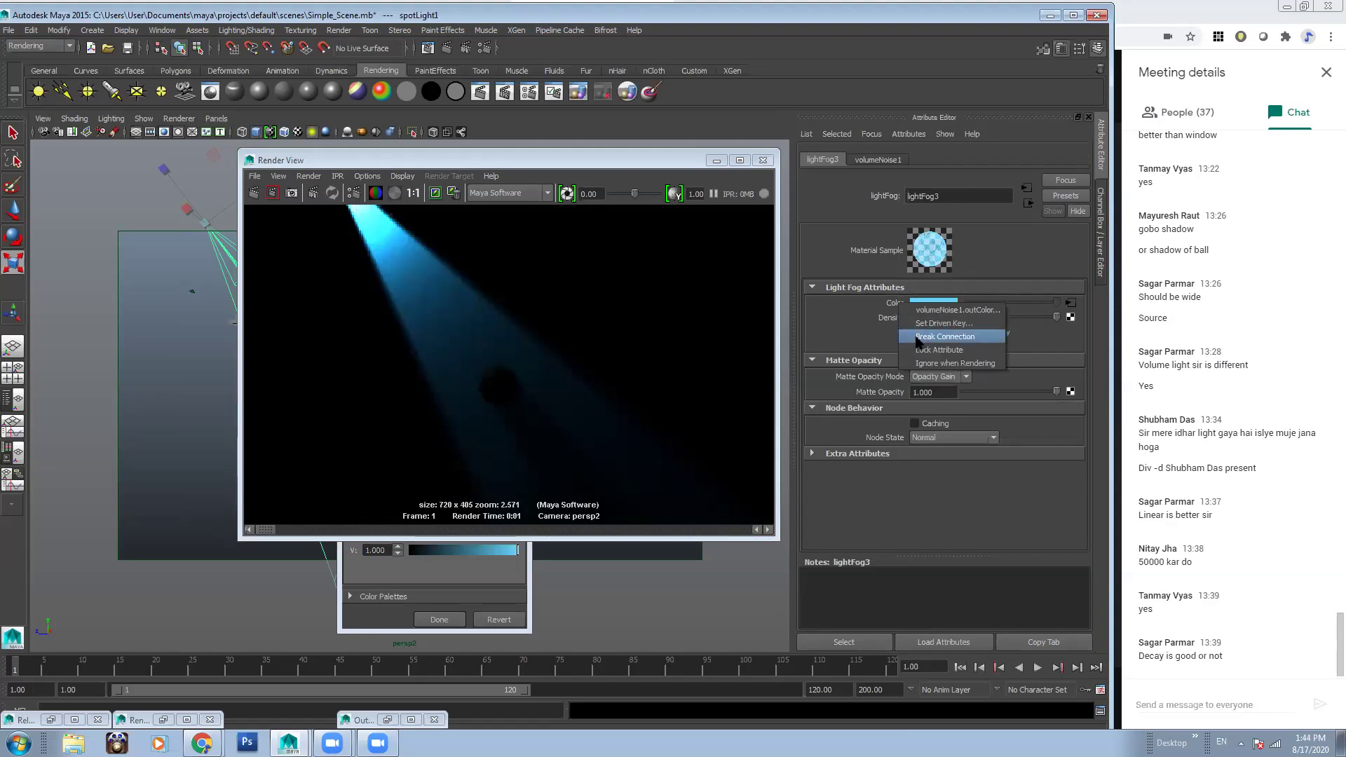
pyautogui.click(916, 338)
pyautogui.click(1070, 302)
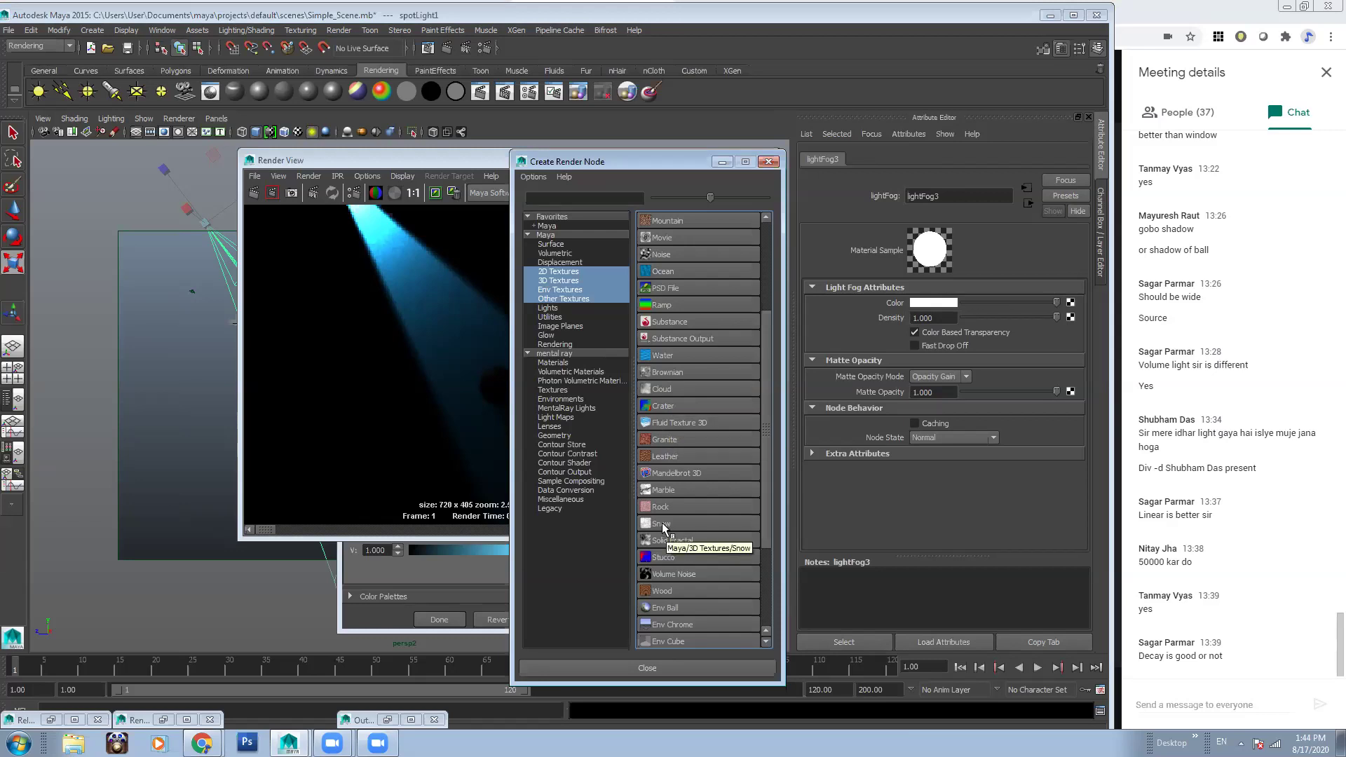
pyautogui.click(670, 390)
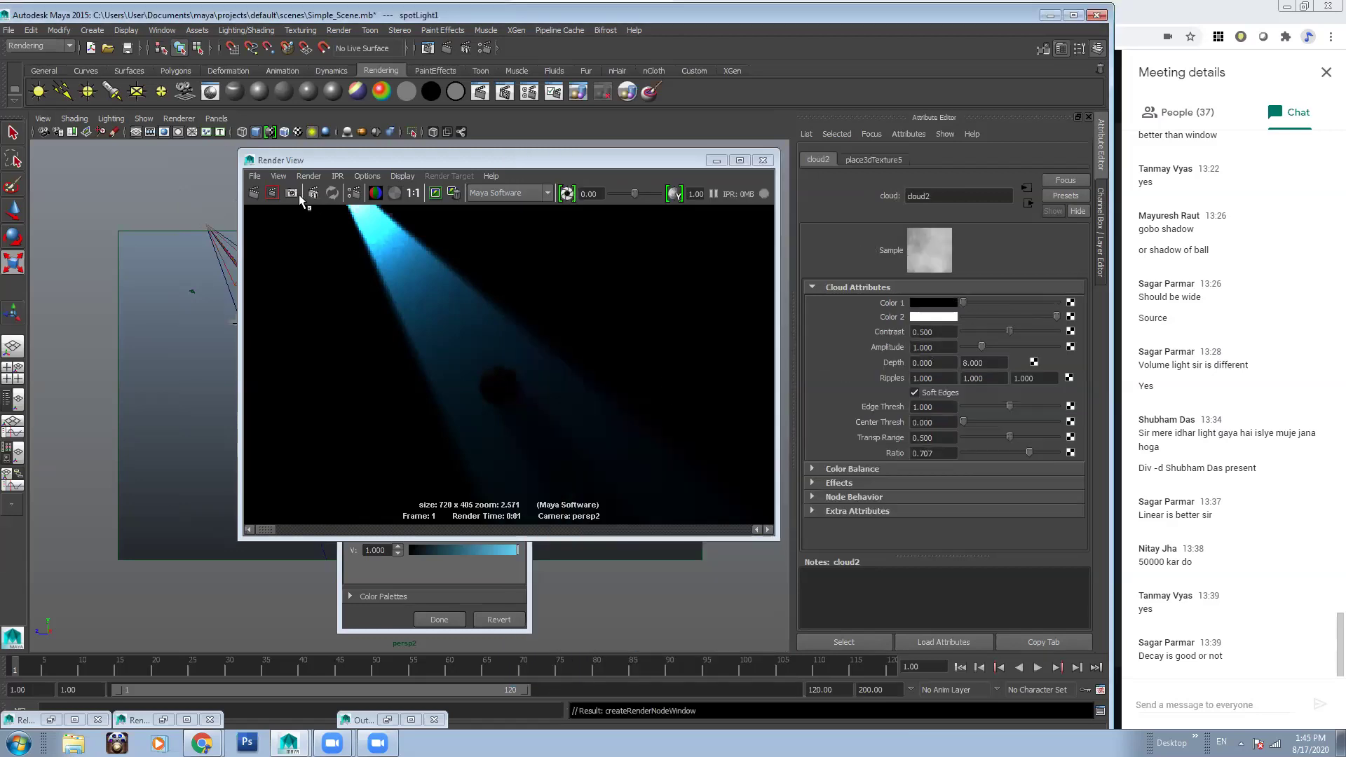
pyautogui.click(255, 194)
pyautogui.keyDown('alt'); pyautogui.moveTo(576, 364); pyautogui.dragTo(394, 340, button='right'); pyautogui.keyUp('alt')
pyautogui.keyDown('alt'); pyautogui.moveTo(441, 322); pyautogui.dragTo(424, 295, button='middle'); pyautogui.keyUp('alt')
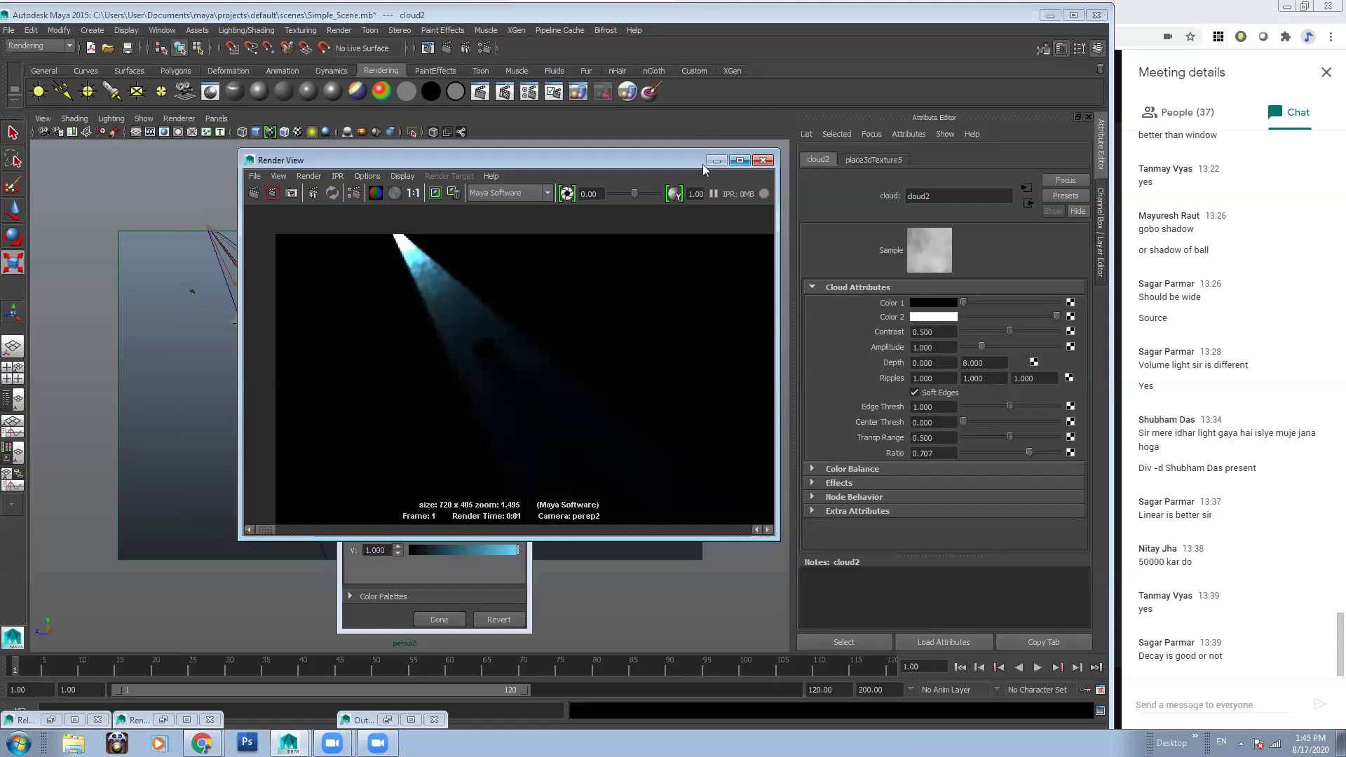
# Restore the spot light's white Color and re-render the Cloud-textured beam from a slightly changed camera angle
pyautogui.moveTo(669, 159); pyautogui.dragTo(917, 181)
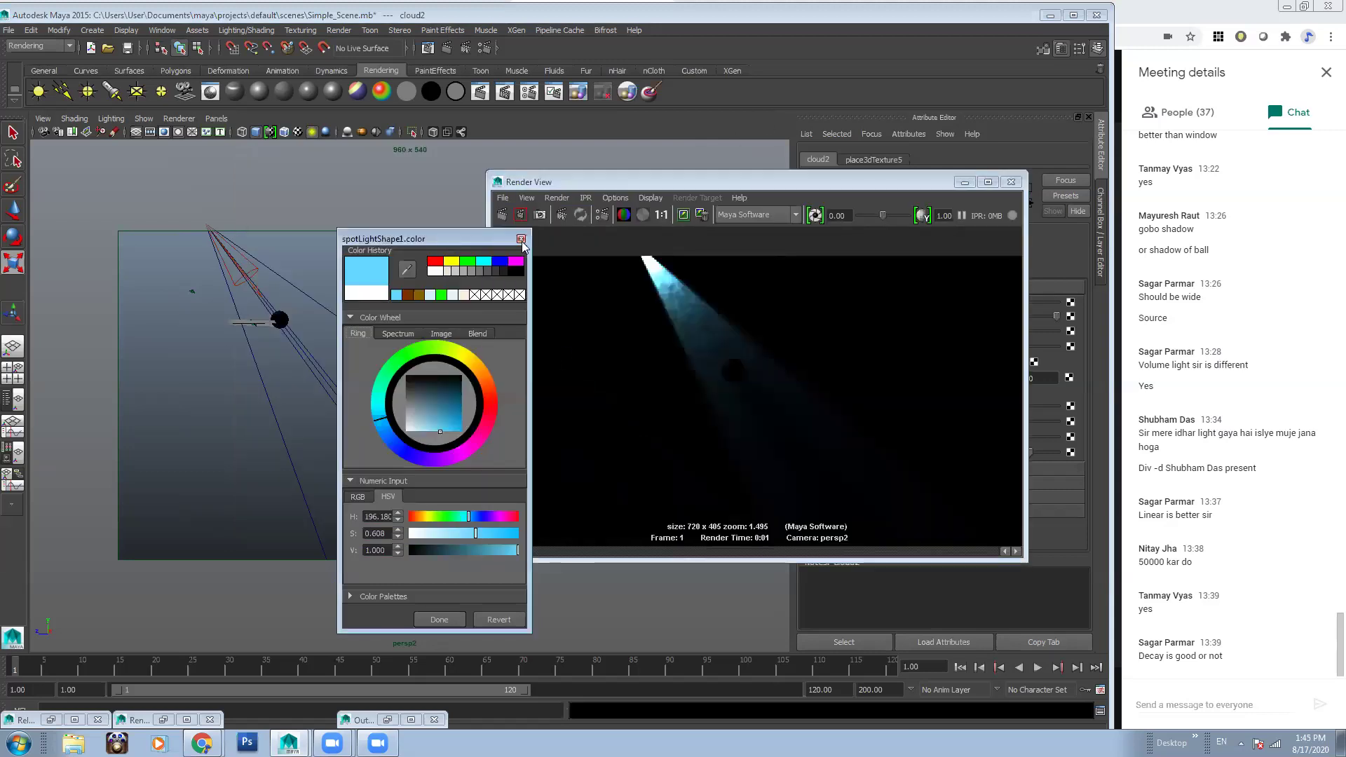
pyautogui.click(328, 260)
pyautogui.keyDown('alt'); pyautogui.moveTo(328, 261); pyautogui.dragTo(287, 328); pyautogui.keyUp('alt')
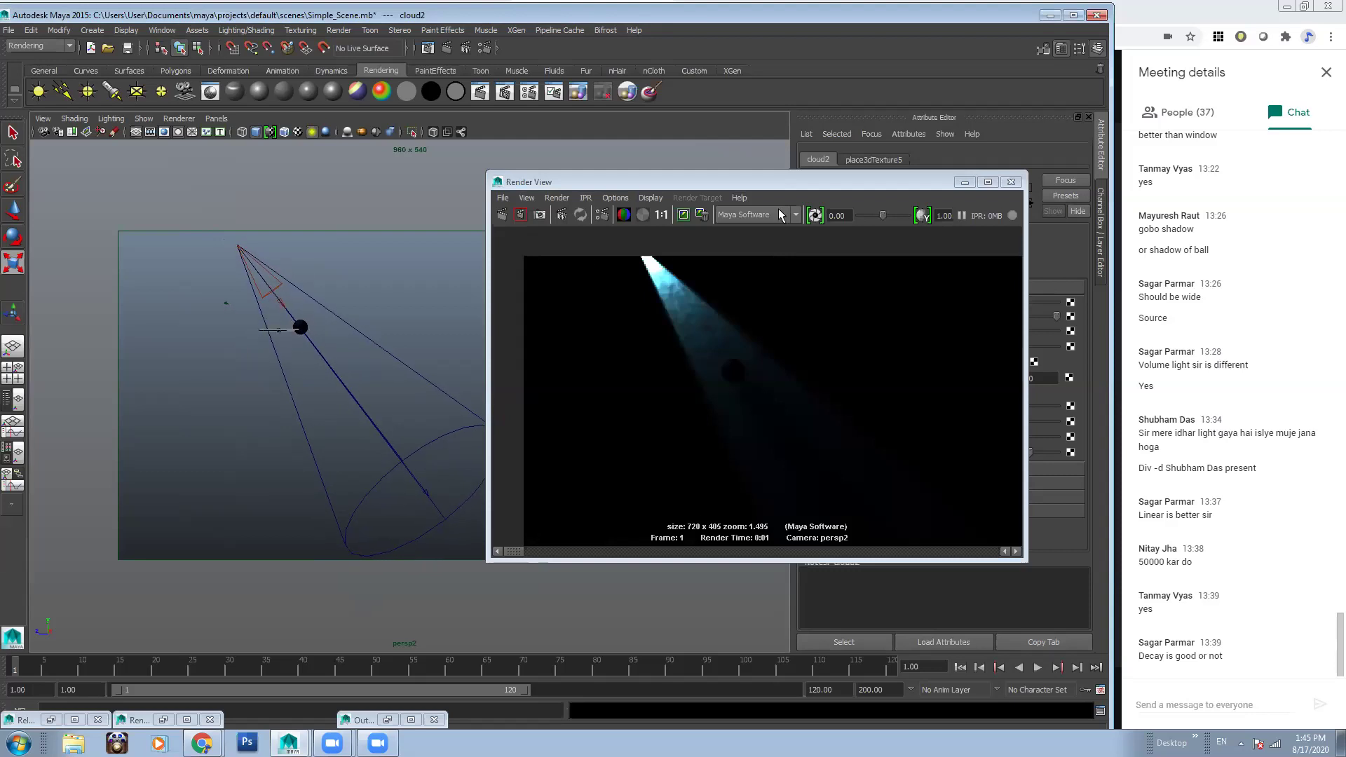
pyautogui.click(501, 218)
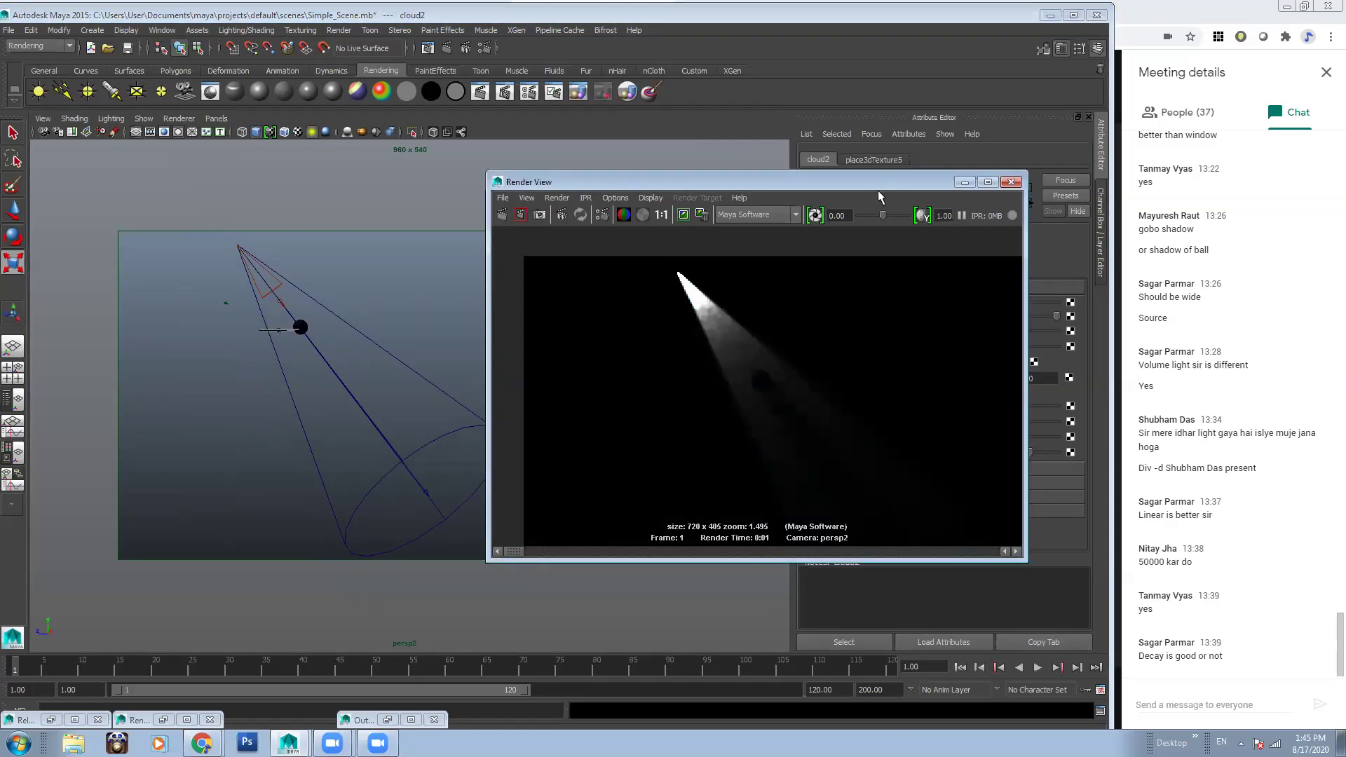
# Set the Cloud texture's Color 2 to the recently used light blue and re-render to inspect the fog
pyautogui.moveTo(878, 186); pyautogui.dragTo(719, 186)
pyautogui.click(943, 316)
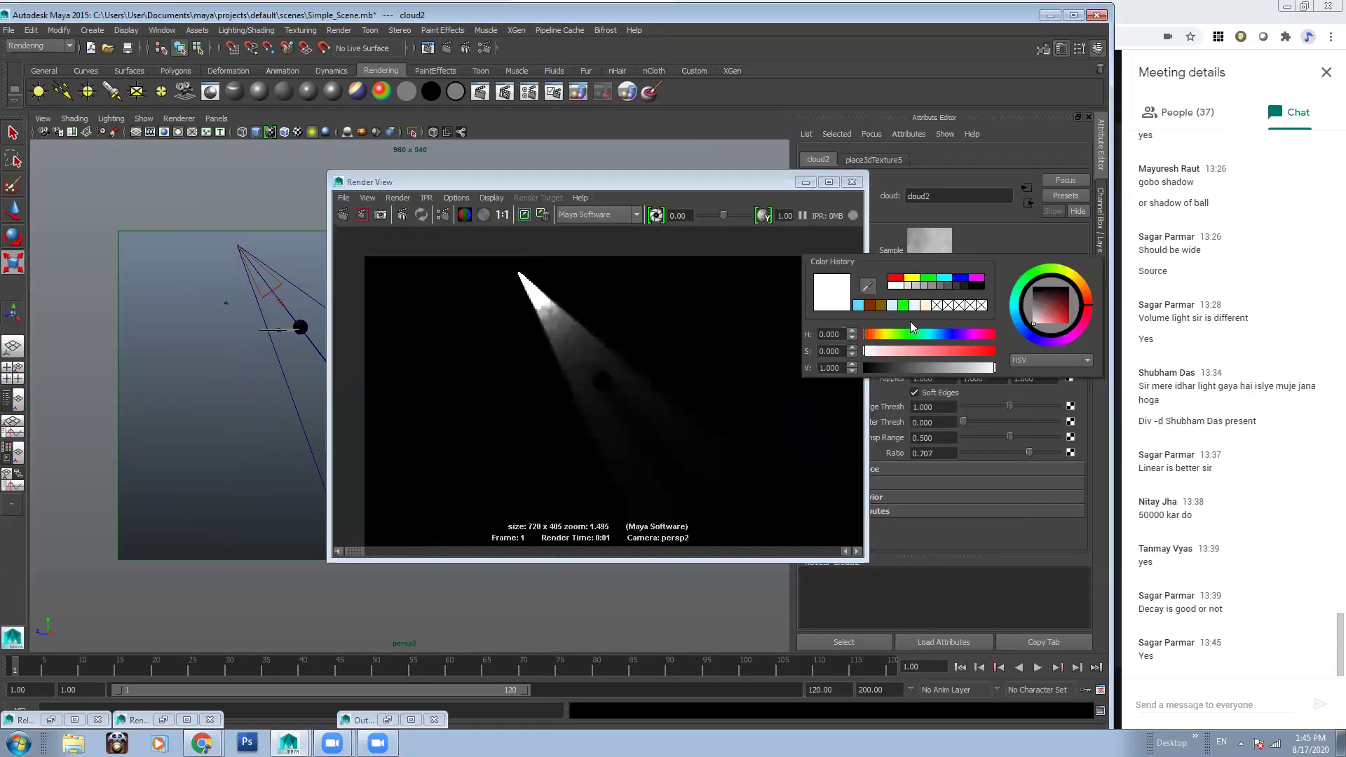
pyautogui.click(859, 306)
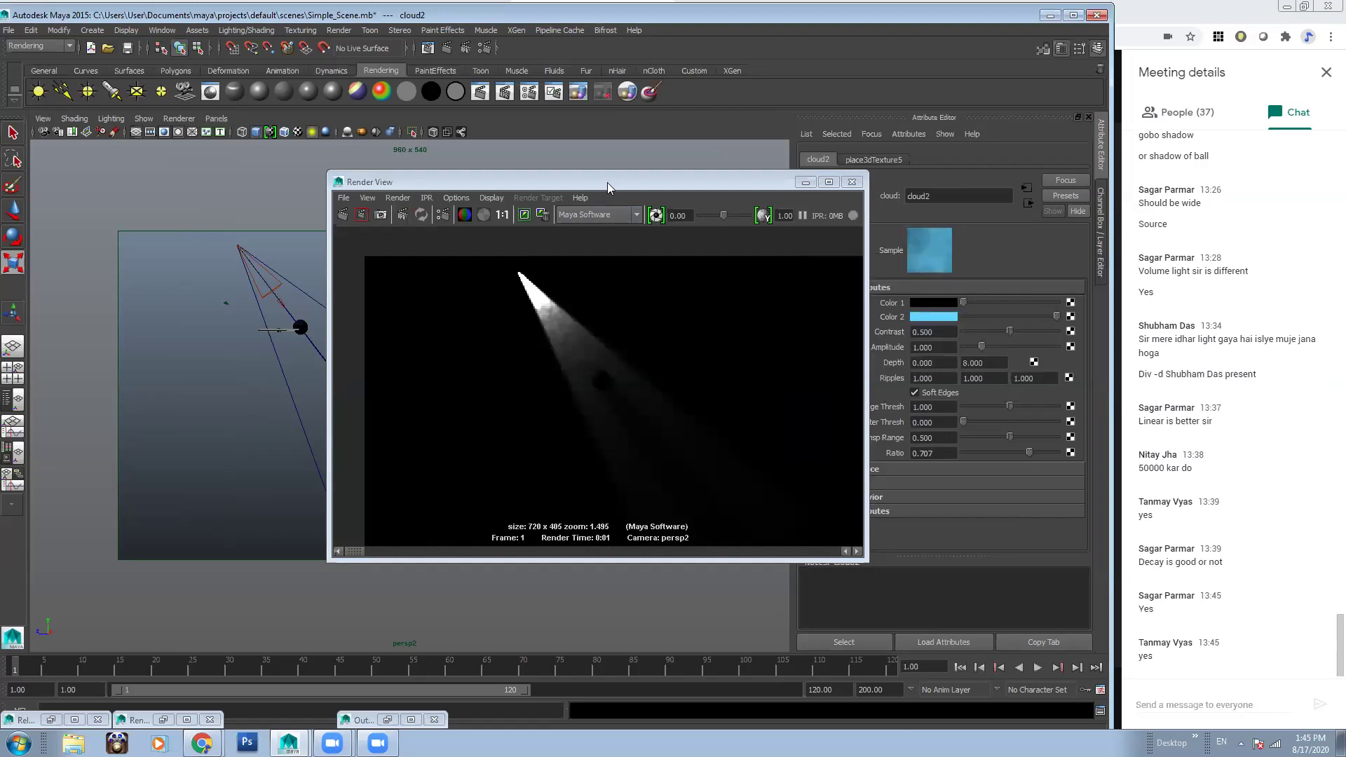
pyautogui.click(343, 215)
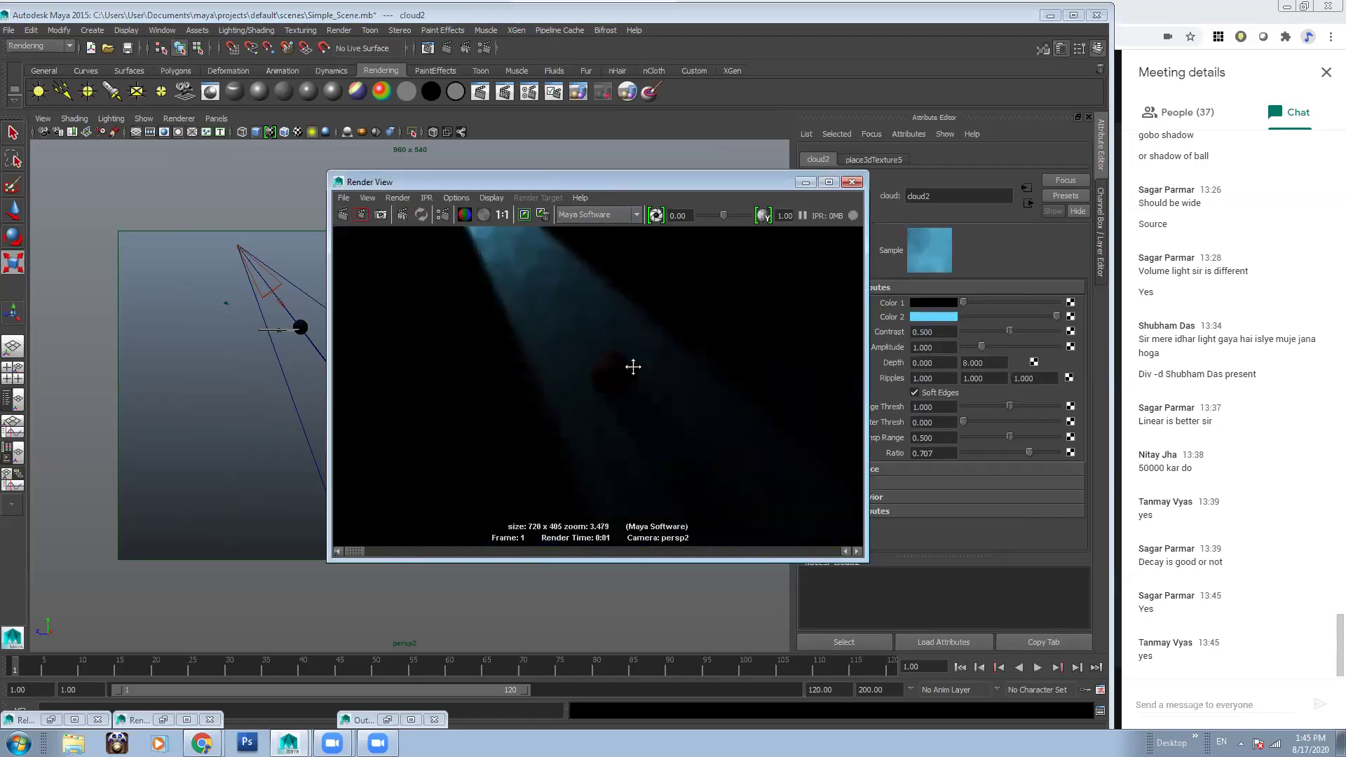
pyautogui.scroll(2, 631, 367)
pyautogui.scroll(-1, 561, 364)
# Enable Use Decay Regions on the spot light and re-render the beam
pyautogui.click(236, 242)
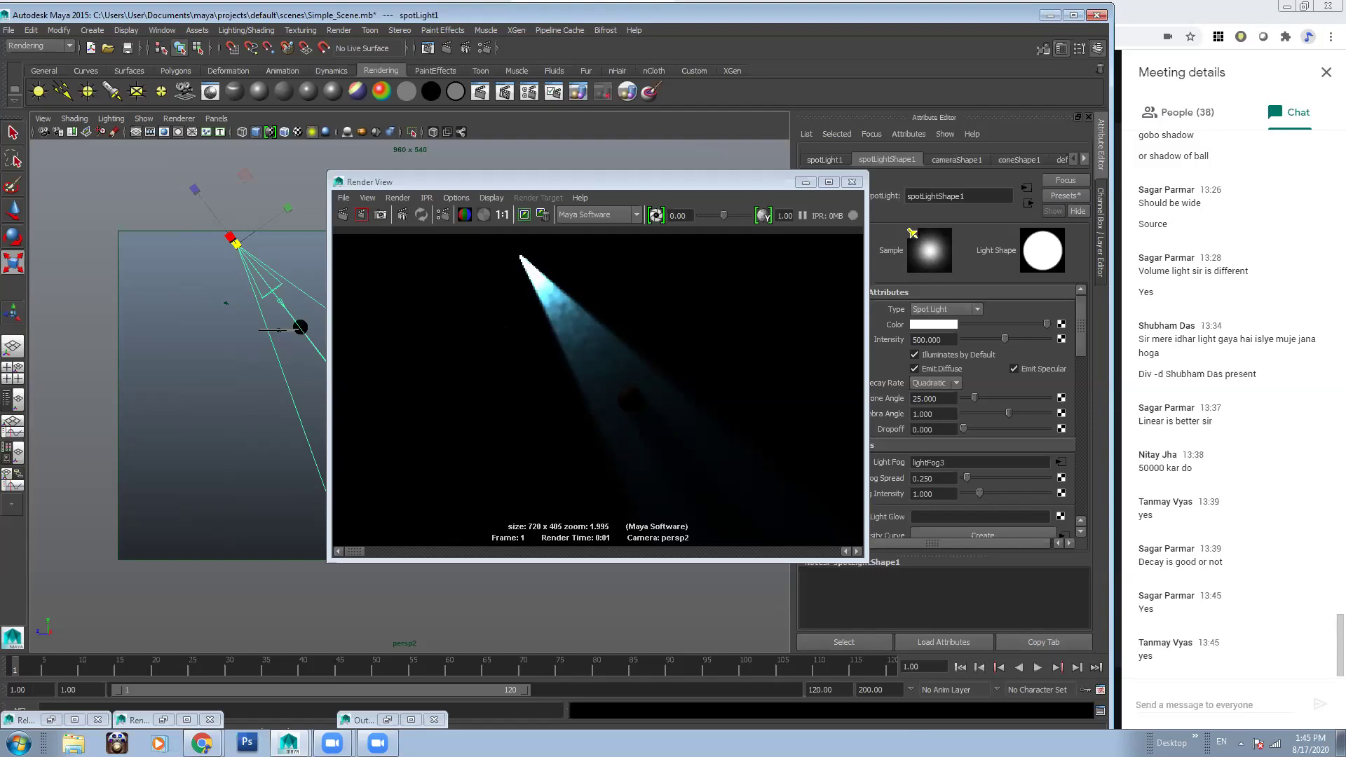
pyautogui.click(179, 314)
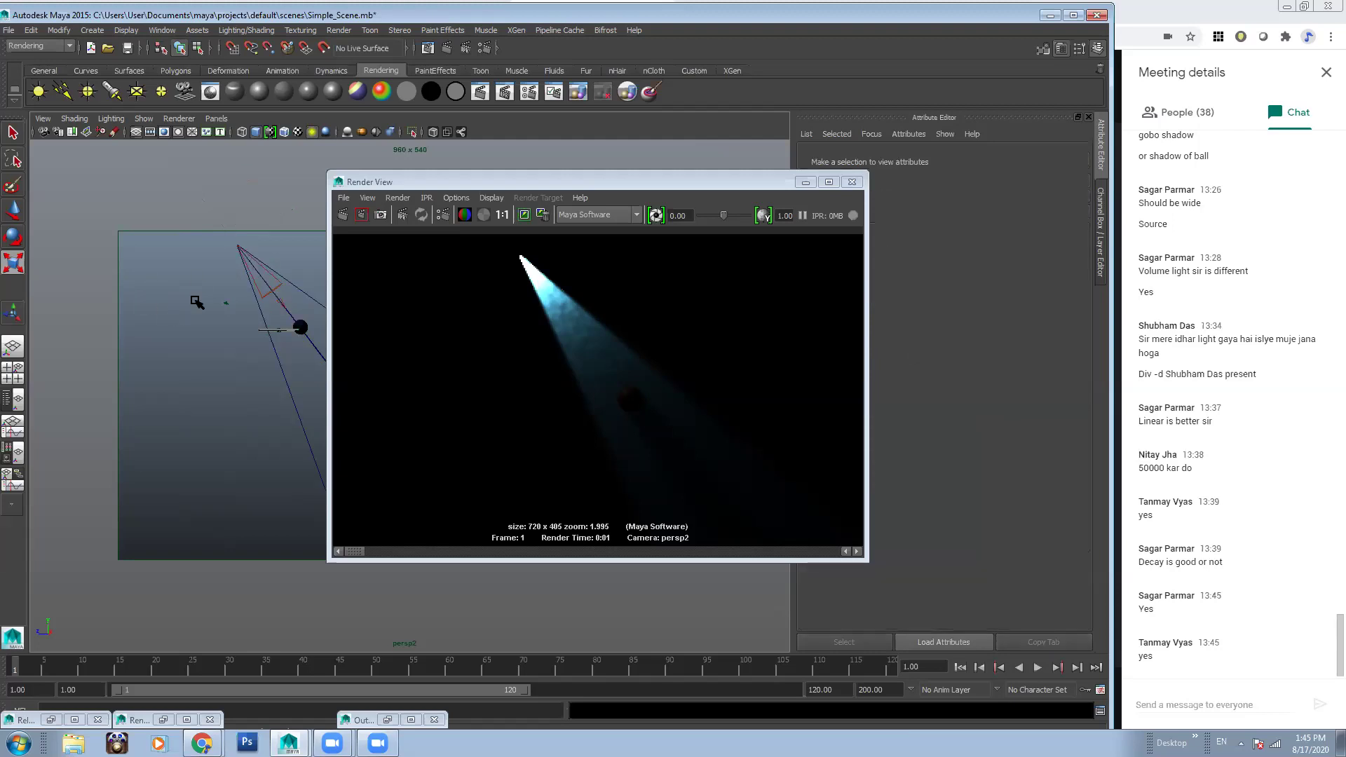
pyautogui.click(249, 261)
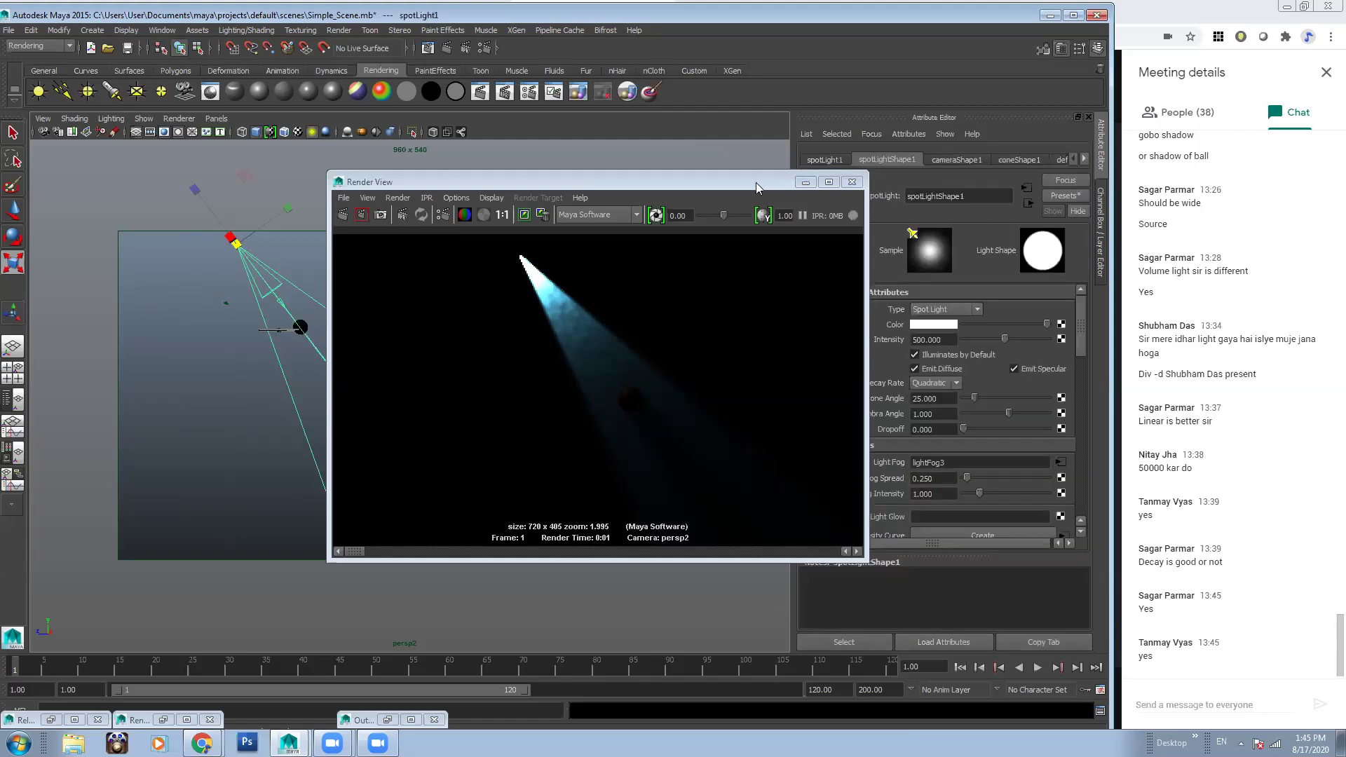
pyautogui.moveTo(731, 183); pyautogui.dragTo(527, 183)
pyautogui.moveTo(1077, 337); pyautogui.dragTo(1070, 401)
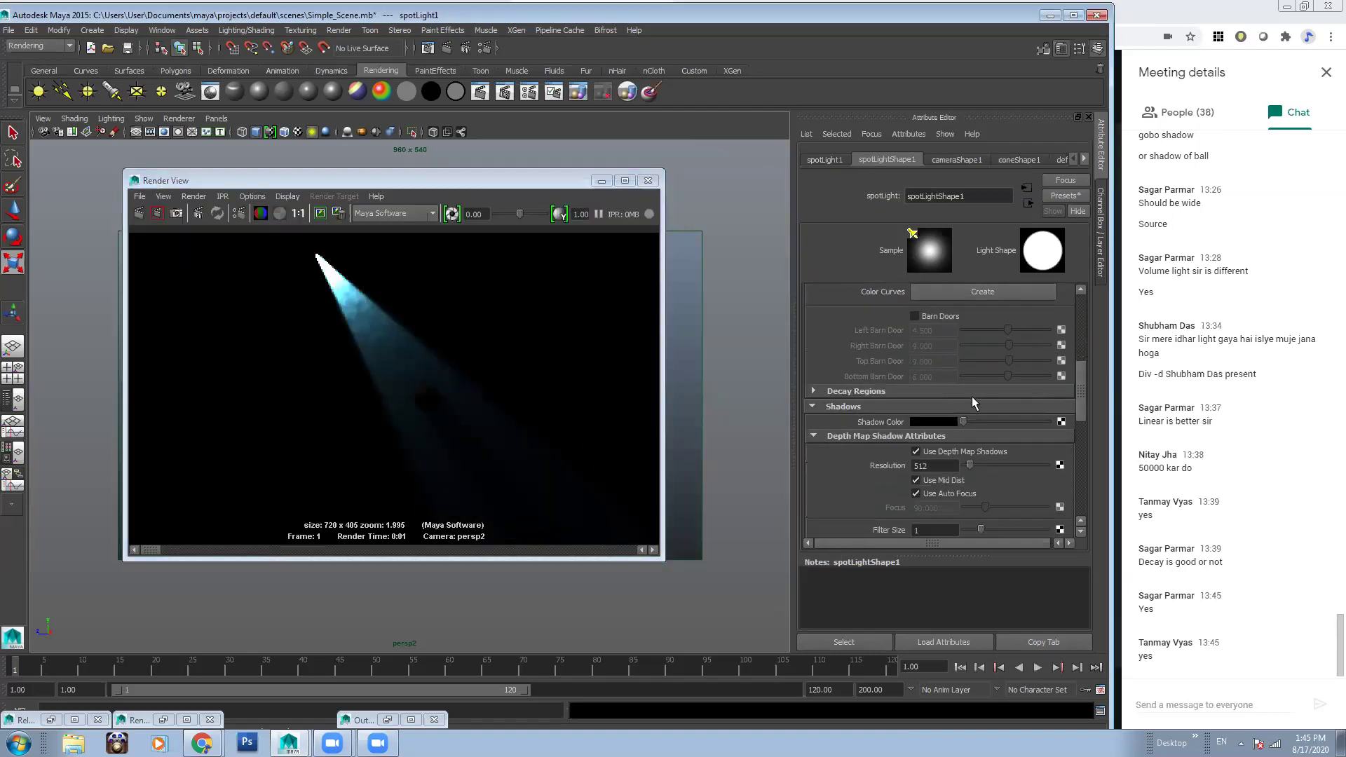
pyautogui.click(852, 391)
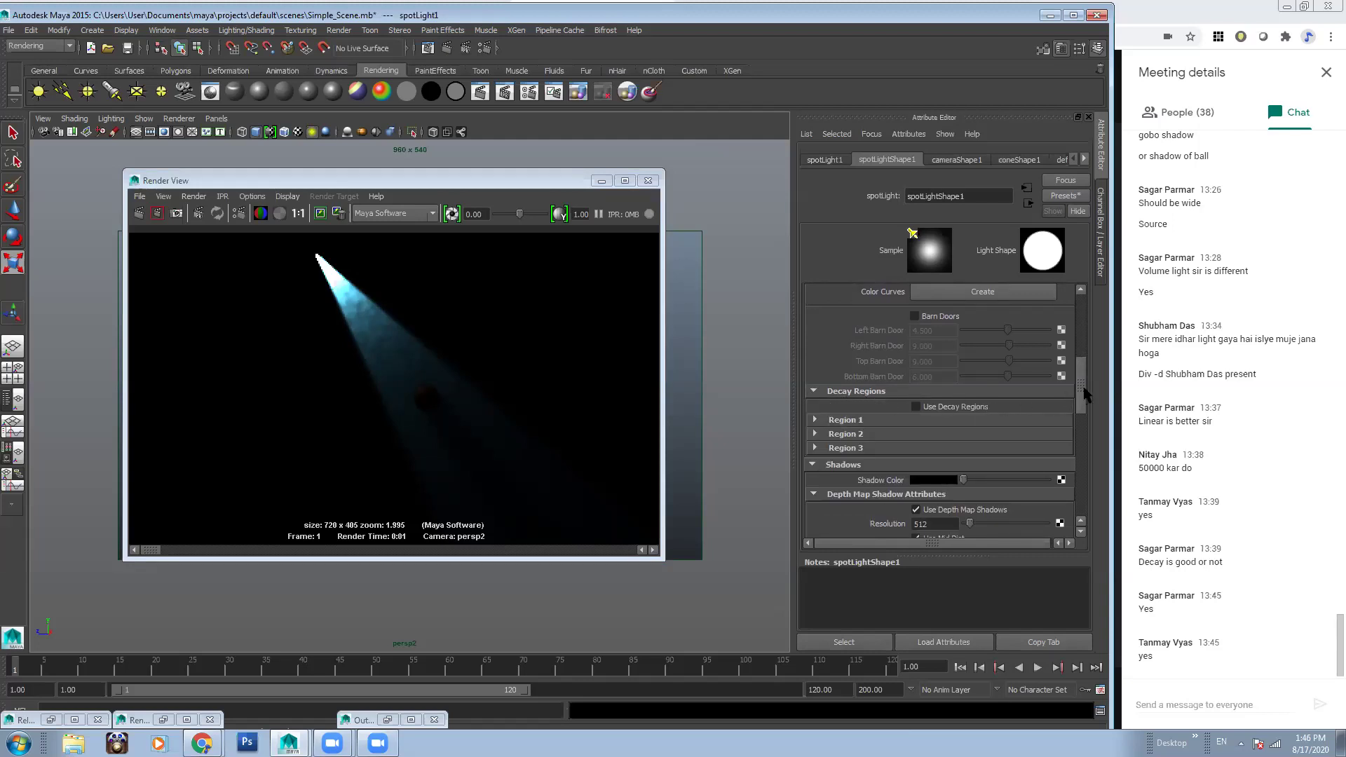
pyautogui.moveTo(1085, 391); pyautogui.dragTo(1053, 400)
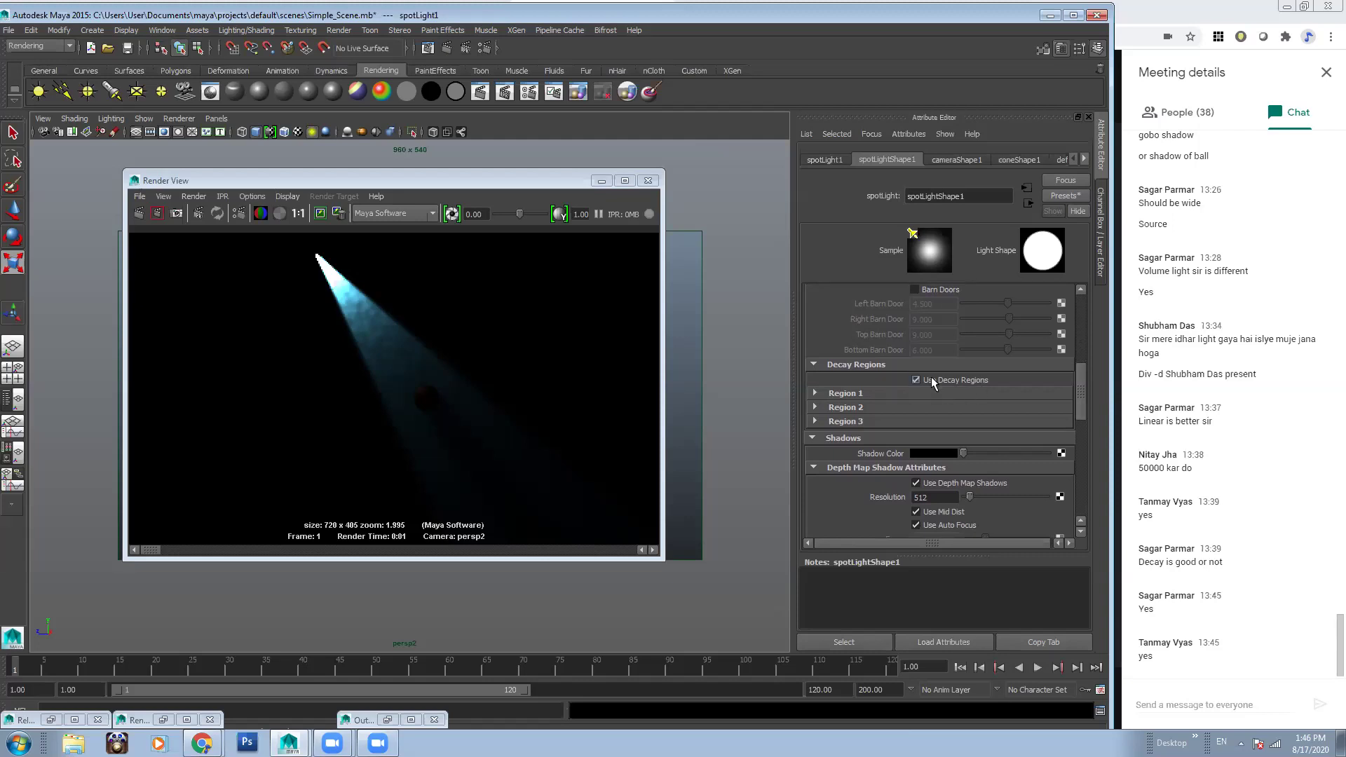
pyautogui.click(965, 379)
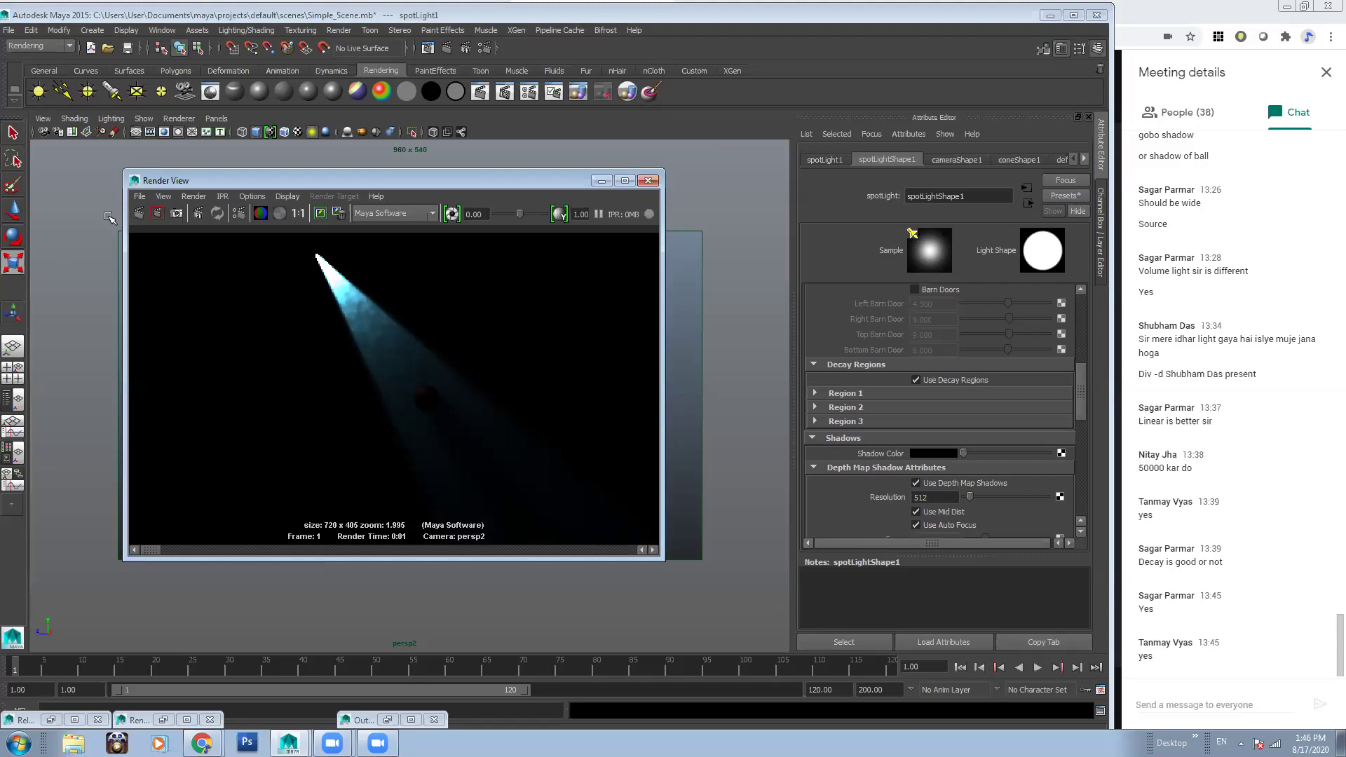
pyautogui.click(139, 214)
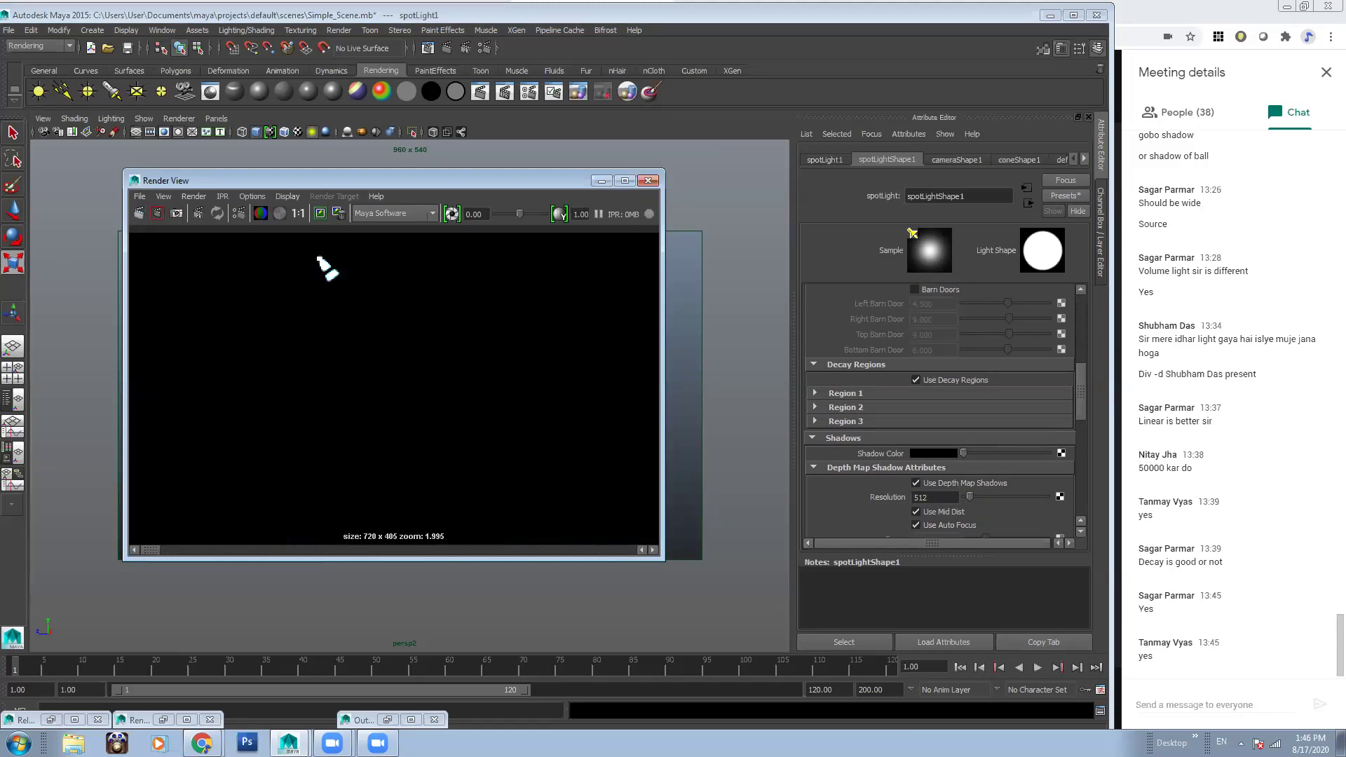
# Reveal the distance settings of decay Regions 1, 2 and 3 and compare them with the lit segments in the render
pyautogui.click(863, 394)
pyautogui.click(873, 442)
pyautogui.click(880, 489)
pyautogui.moveTo(1081, 386)
pyautogui.mouseDown()
pyautogui.moveTo(1081, 402)
pyautogui.moveTo(1065, 389)
pyautogui.mouseUp()
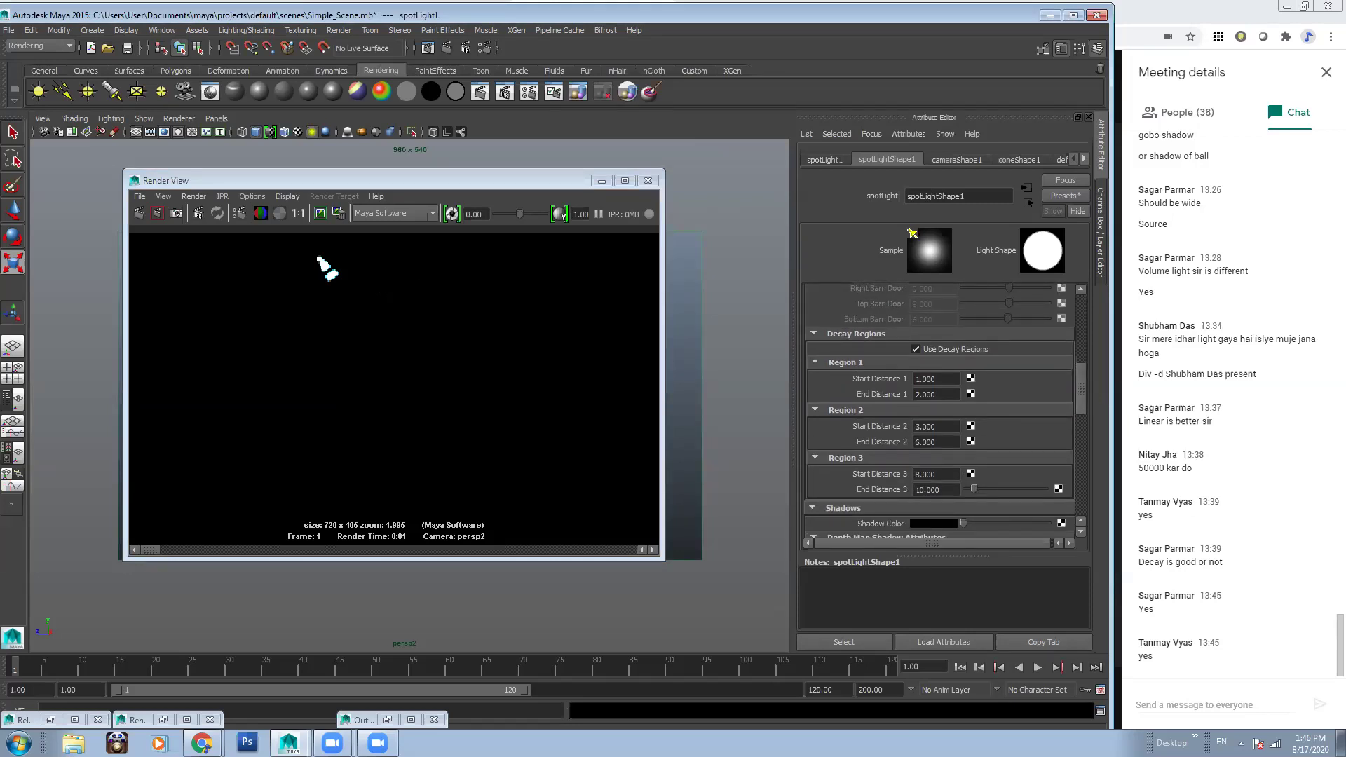
pyautogui.keyDown('alt'); pyautogui.moveTo(316, 270); pyautogui.dragTo(364, 414, button='middle'); pyautogui.keyUp('alt')
pyautogui.scroll(3, 309, 295)
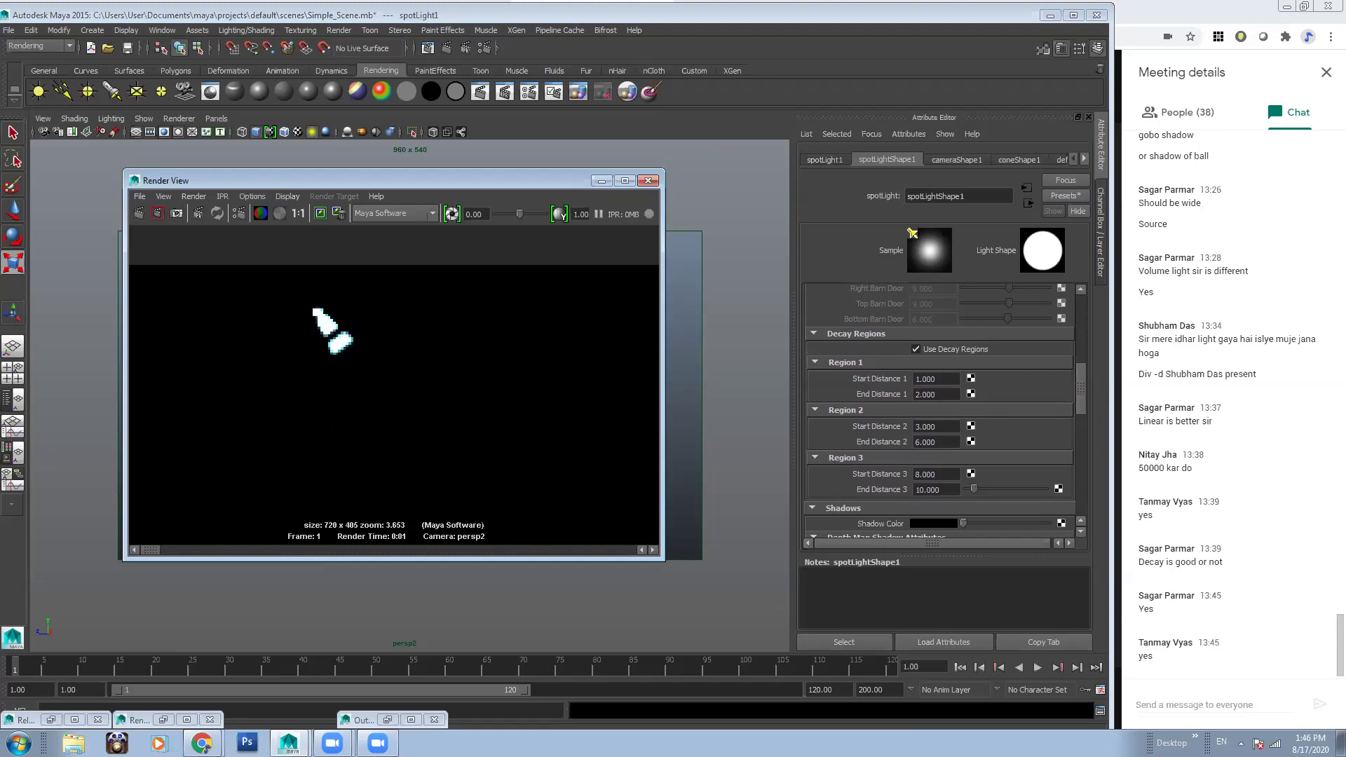
pyautogui.scroll(3, 334, 308)
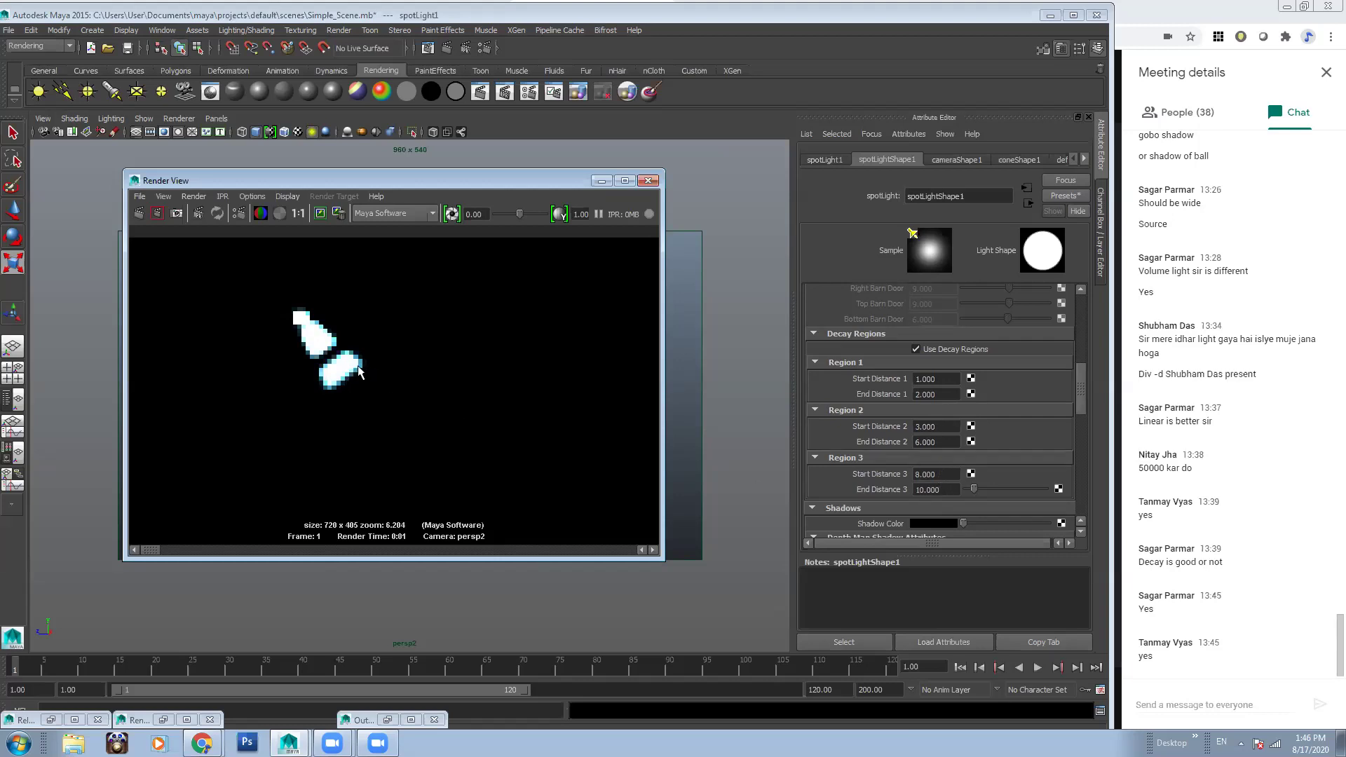
pyautogui.keyDown('alt'); pyautogui.moveTo(585, 410); pyautogui.dragTo(115, 382, button='right'); pyautogui.keyUp('alt')
pyautogui.keyDown('alt'); pyautogui.moveTo(474, 457); pyautogui.dragTo(351, 283, button='middle'); pyautogui.keyUp('alt')
pyautogui.keyDown('alt'); pyautogui.moveTo(462, 330); pyautogui.dragTo(315, 354, button='right'); pyautogui.keyUp('alt')
pyautogui.keyDown('alt'); pyautogui.moveTo(414, 362); pyautogui.dragTo(393, 357, button='middle'); pyautogui.keyUp('alt')
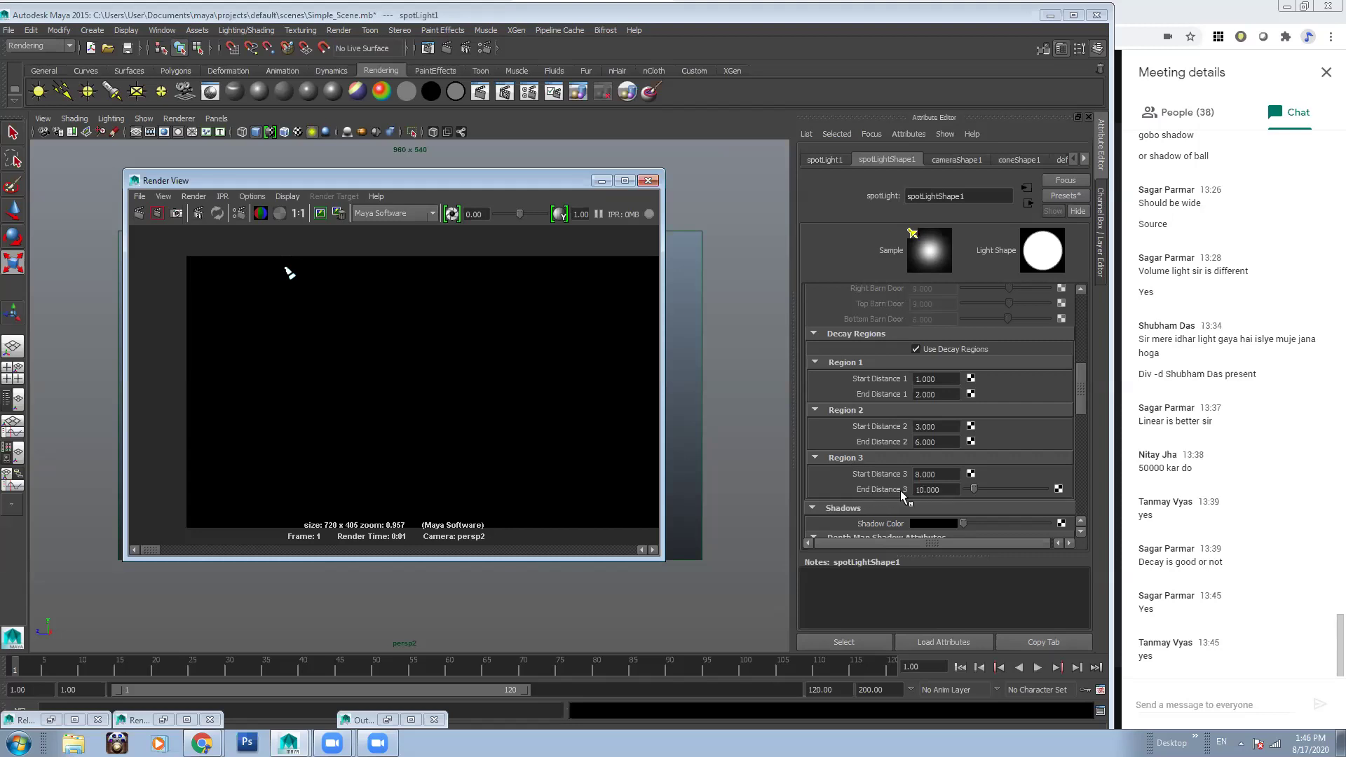
# Set the spot light's Region 3 End Distance to 150 and re-render to inspect the beam
pyautogui.click(925, 490)
pyautogui.write('150')
pyautogui.press('Return')
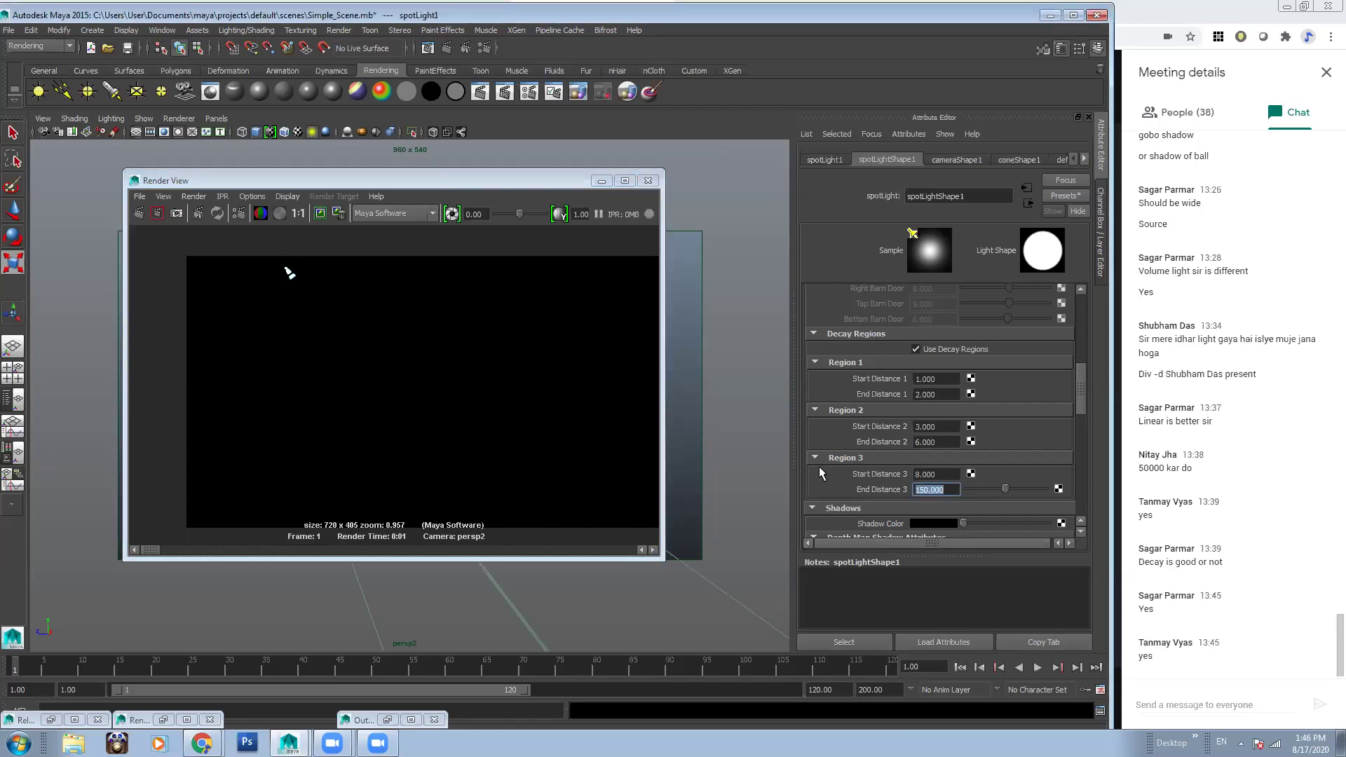
pyautogui.click(139, 214)
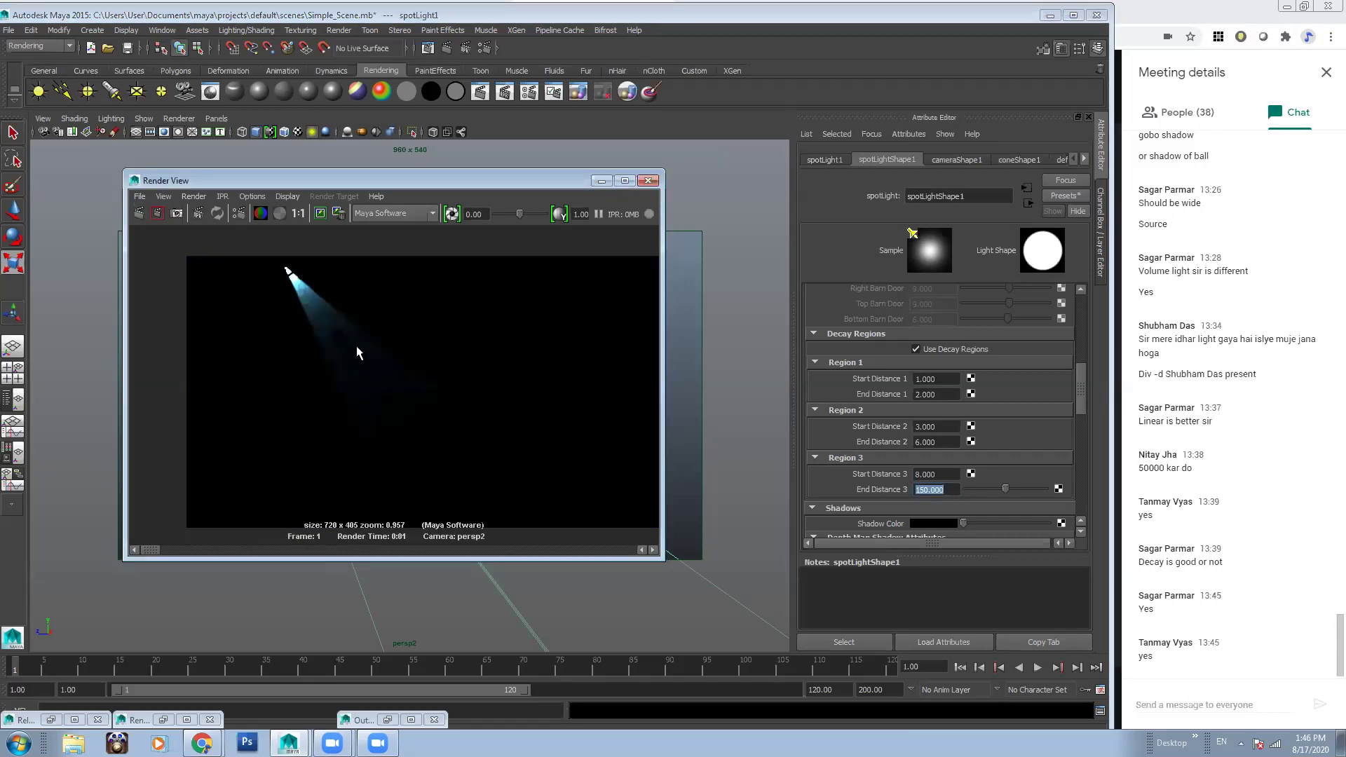
pyautogui.keyDown('alt'); pyautogui.moveTo(321, 365); pyautogui.dragTo(401, 394, button='right'); pyautogui.keyUp('alt')
pyautogui.keyDown('alt'); pyautogui.moveTo(275, 283); pyautogui.dragTo(301, 342, button='middle'); pyautogui.keyUp('alt')
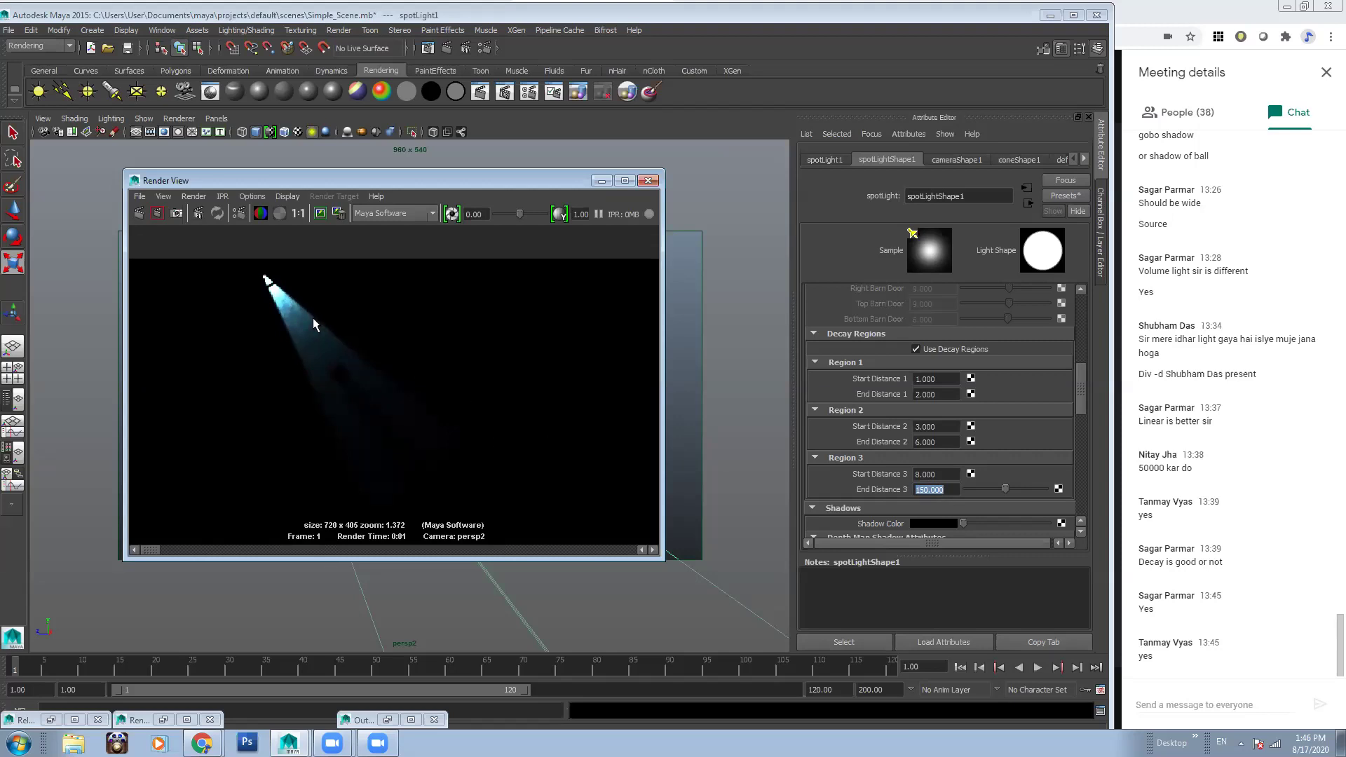
# Set the start distance of the spotlight's decay Region 3 to 15
pyautogui.keyDown('alt'); pyautogui.moveTo(282, 293); pyautogui.dragTo(326, 371, button='middle'); pyautogui.keyUp('alt')
pyautogui.keyDown('alt'); pyautogui.moveTo(327, 371); pyautogui.dragTo(507, 399, button='right'); pyautogui.keyUp('alt')
pyautogui.keyDown('alt'); pyautogui.moveTo(242, 343); pyautogui.dragTo(293, 334, button='middle'); pyautogui.keyUp('alt')
pyautogui.keyDown('alt'); pyautogui.moveTo(293, 333); pyautogui.dragTo(401, 351, button='right'); pyautogui.keyUp('alt')
pyautogui.keyDown('alt'); pyautogui.moveTo(255, 303); pyautogui.dragTo(286, 313, button='middle'); pyautogui.keyUp('alt')
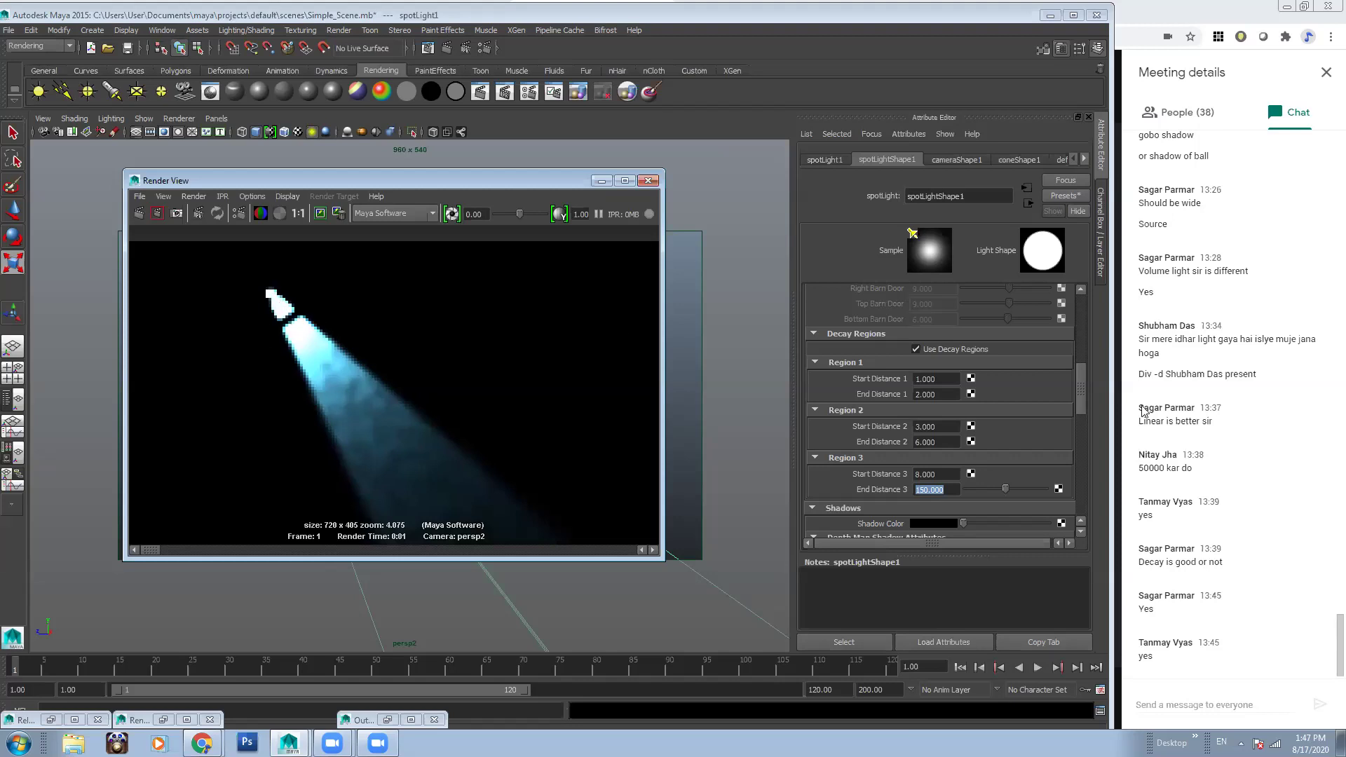
pyautogui.moveTo(944, 377); pyautogui.dragTo(864, 379)
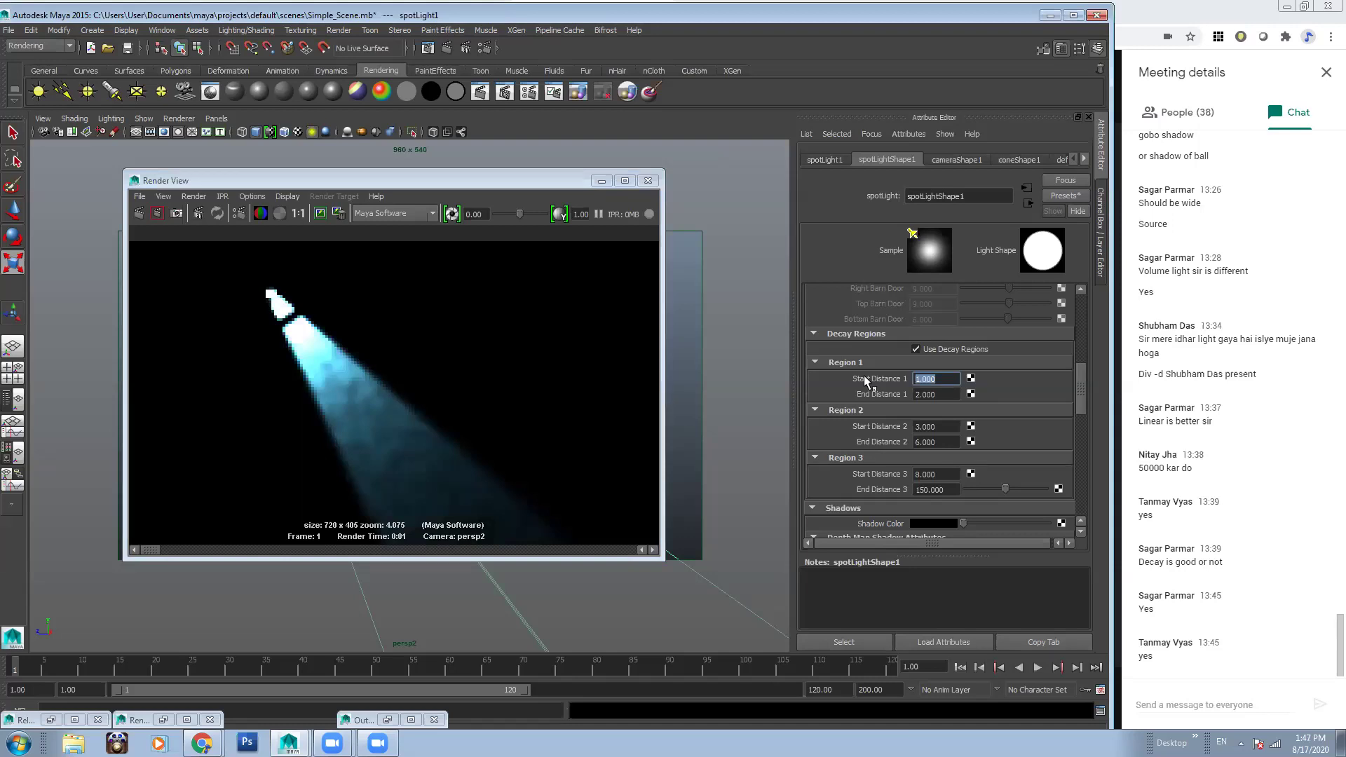
pyautogui.press('Tab')
pyautogui.press('Tab')
pyautogui.press('Tab')
pyautogui.press('Tab')
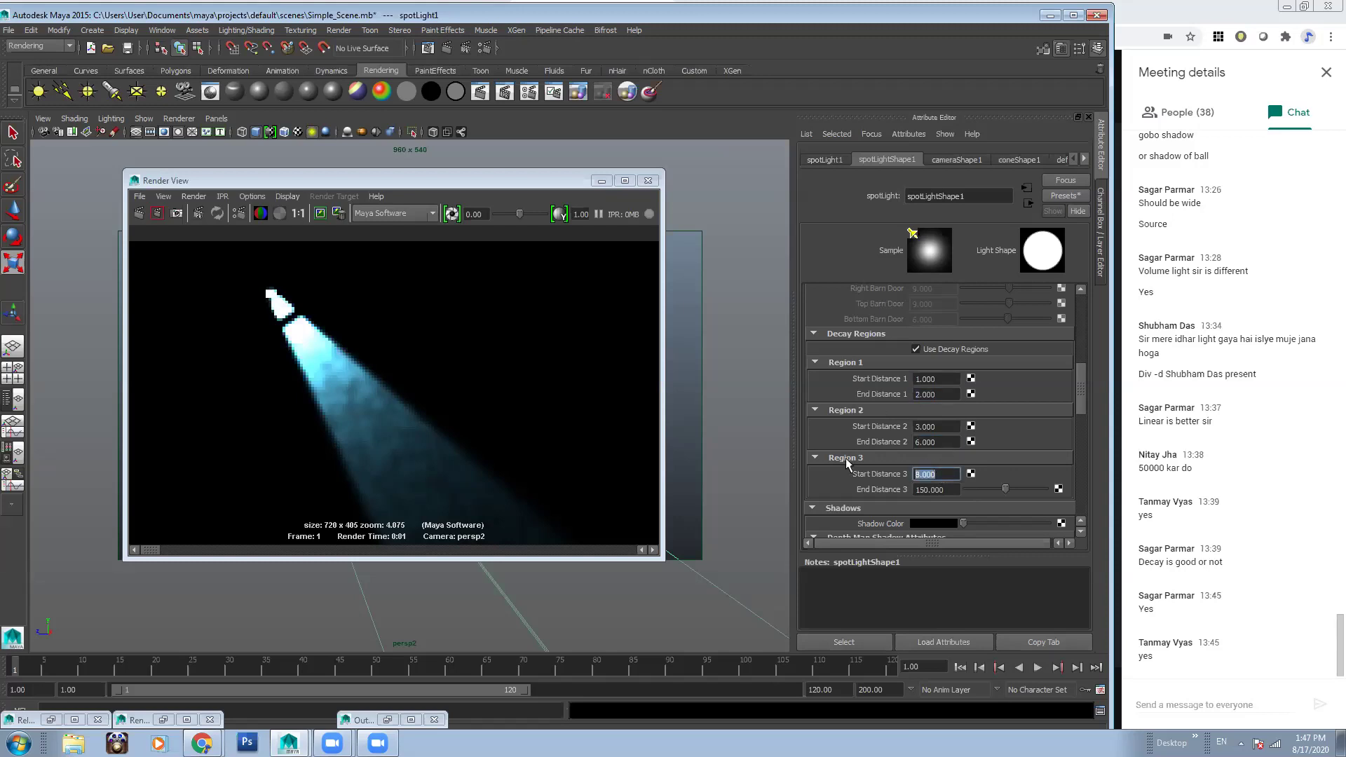
pyautogui.write('15')
pyautogui.hotkey('shift', 'Tab')
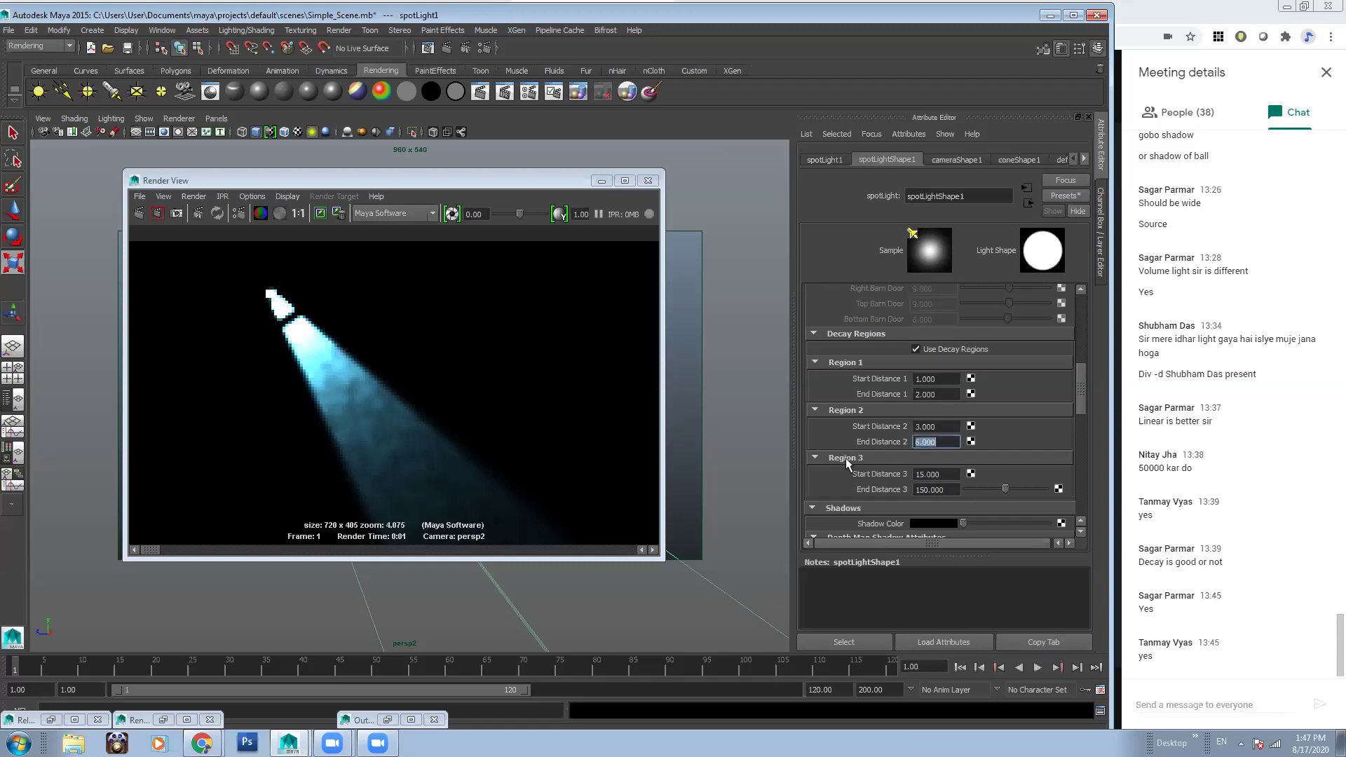
# Set decay Region 2 to an end distance of 15 and a start distance of 8
pyautogui.write('15')
pyautogui.hotkey('shift', 'Tab')
pyautogui.write('8')
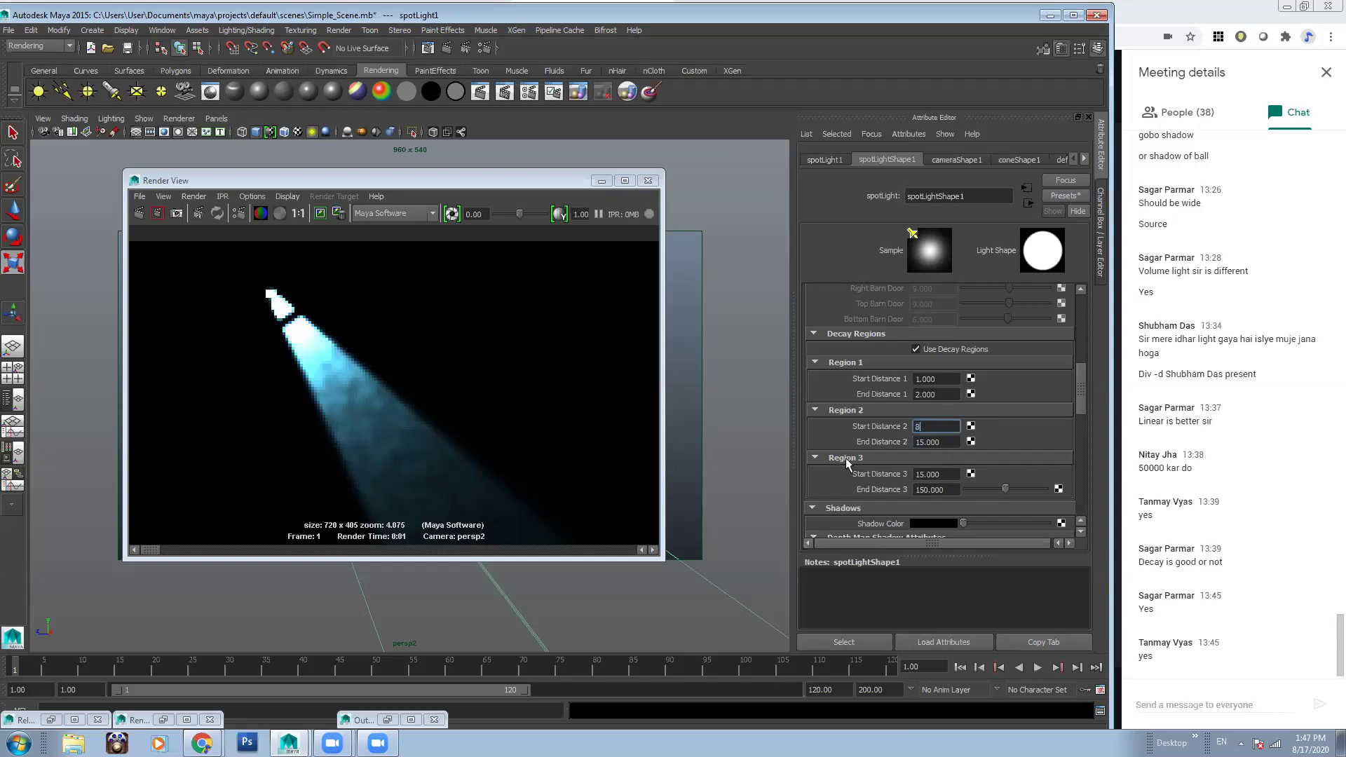
# Set decay Region 1 to start at 4 and end at 8, and re-render the frame
pyautogui.hotkey('shift', 'Tab')
pyautogui.write('8')
pyautogui.press('Tab')
pyautogui.hotkey('shift', 'Tab')
pyautogui.hotkey('shift', 'Tab')
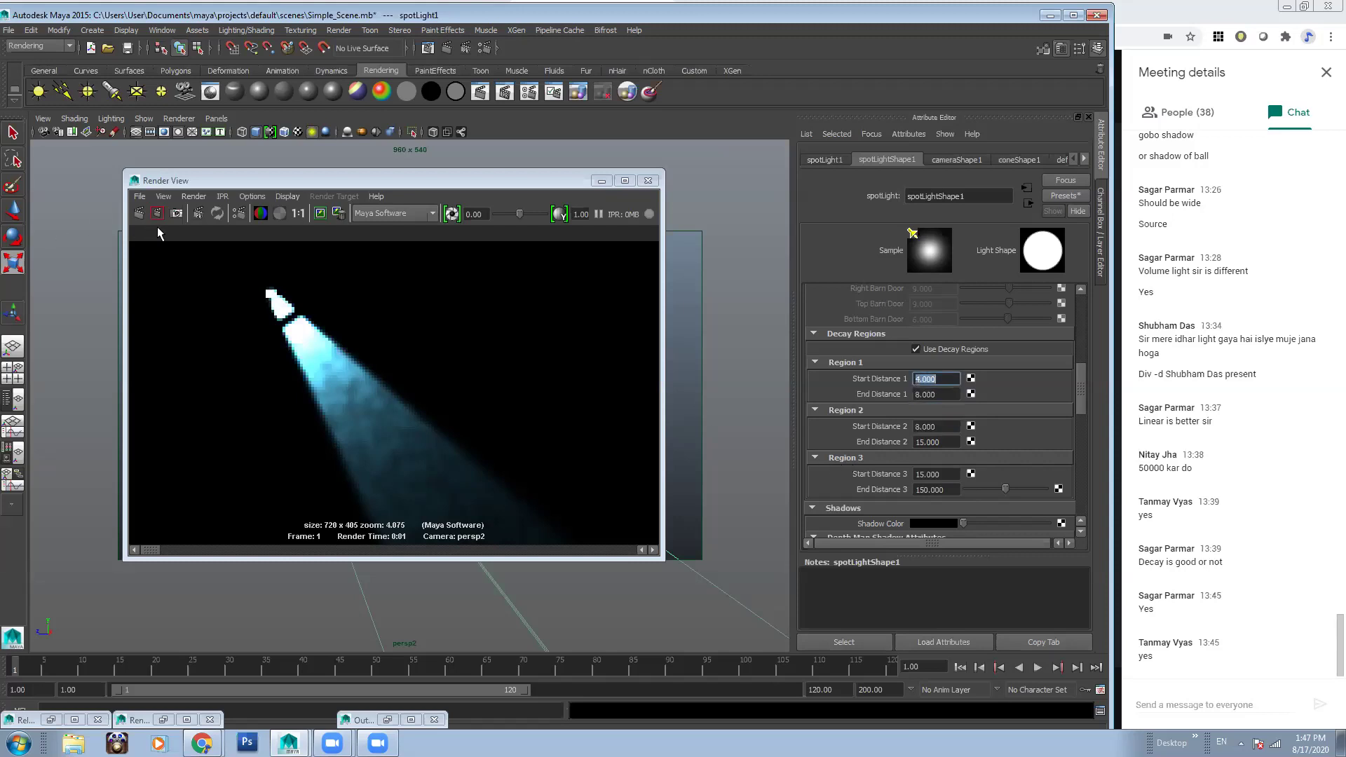
pyautogui.click(139, 214)
pyautogui.scroll(-2, 528, 436)
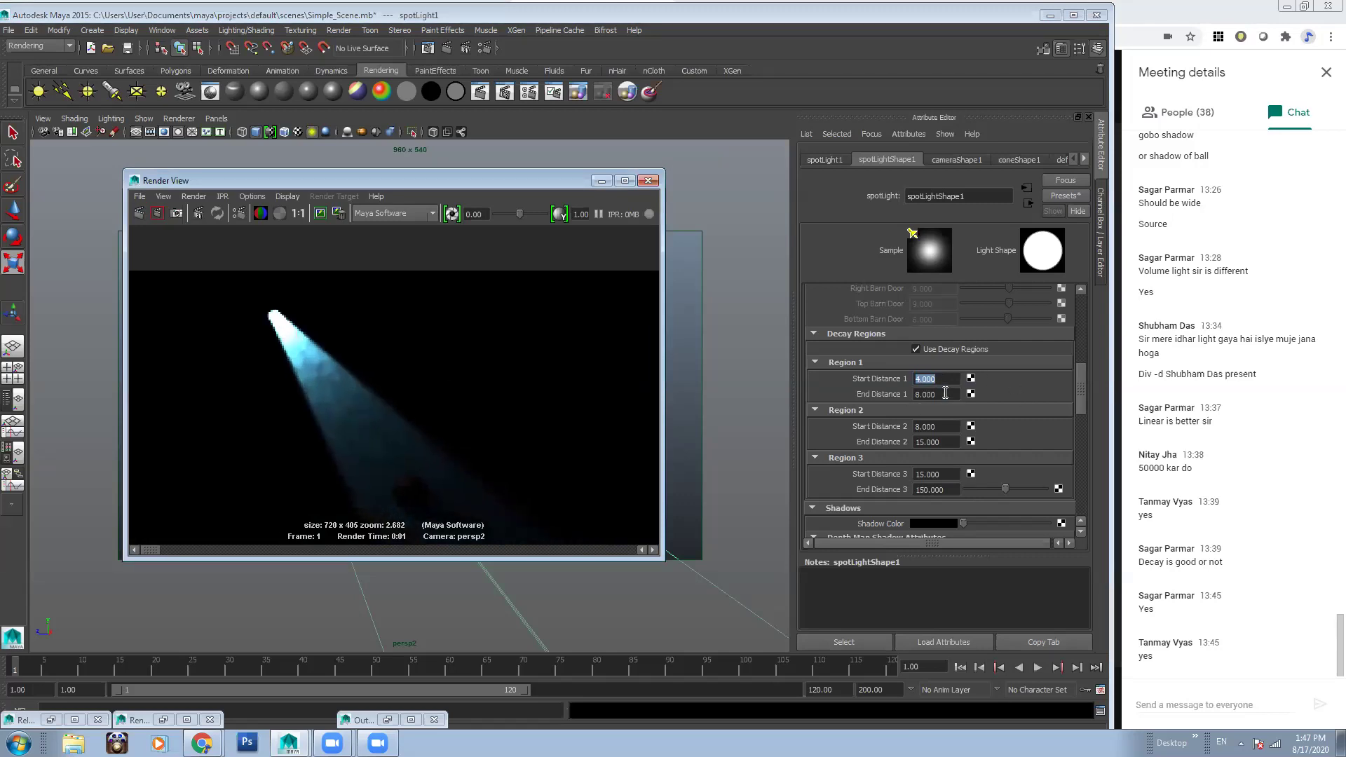
# Set both the Region 1 end distance and the Region 2 start distance to 12
pyautogui.click(902, 395)
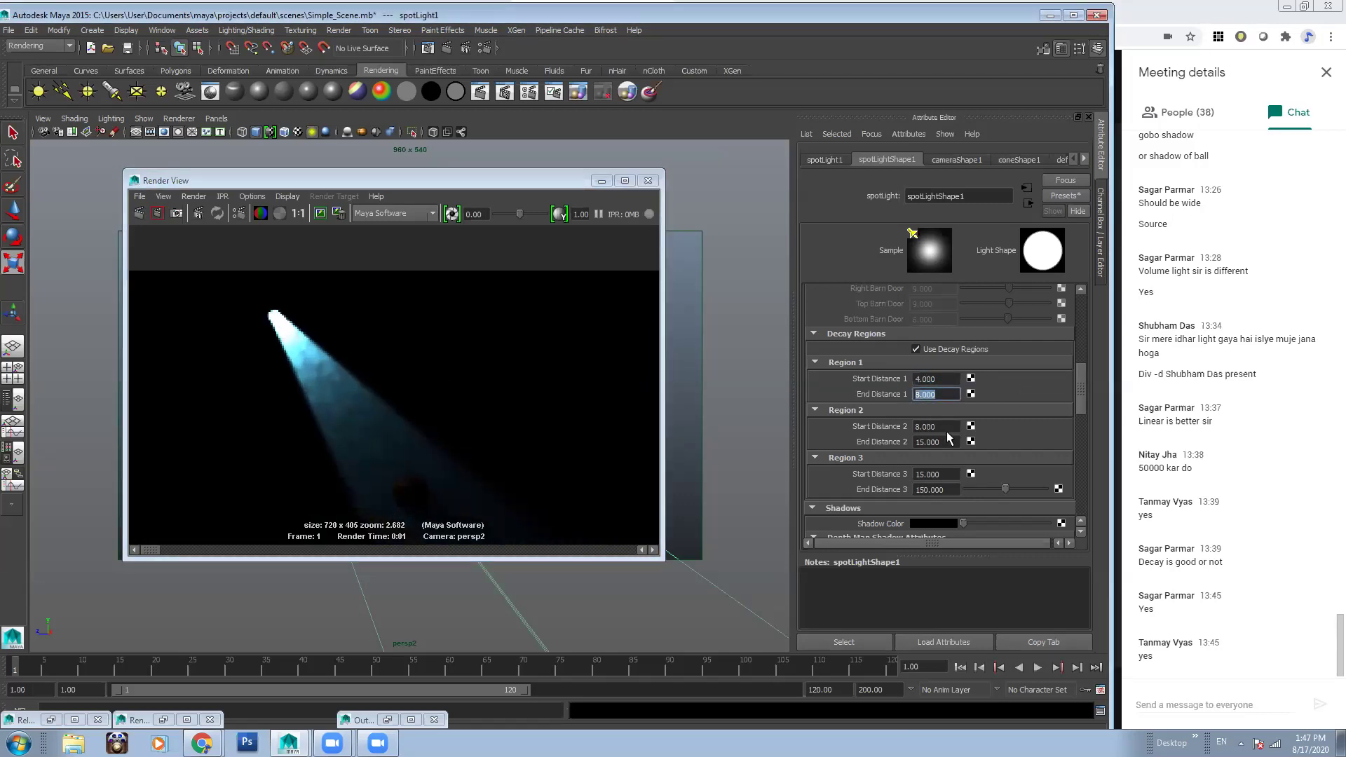
pyautogui.write('12')
pyautogui.click(926, 394)
pyautogui.write('12')
# Set the Region 1 start distance to 8, re-render, and inspect the tip of the light cone
pyautogui.click(926, 379)
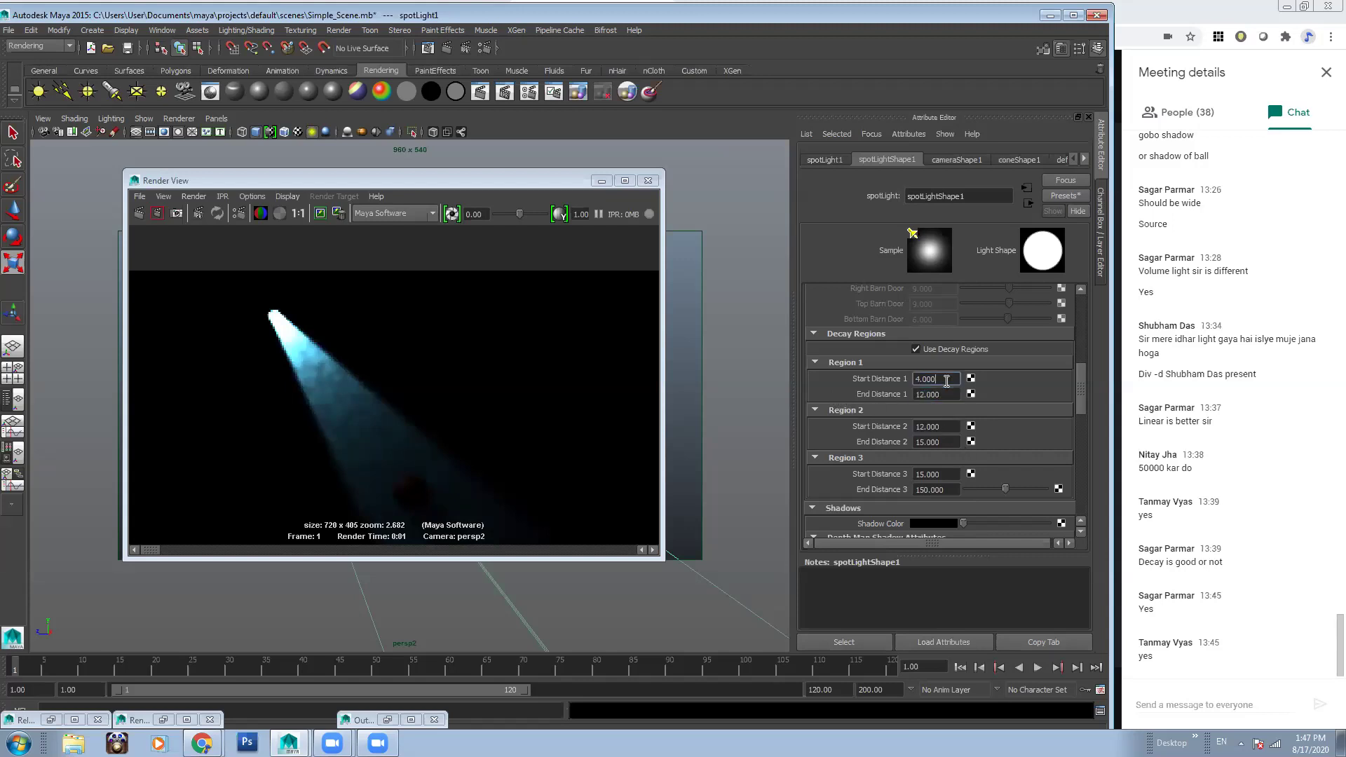
pyautogui.write('8')
pyautogui.press('Return')
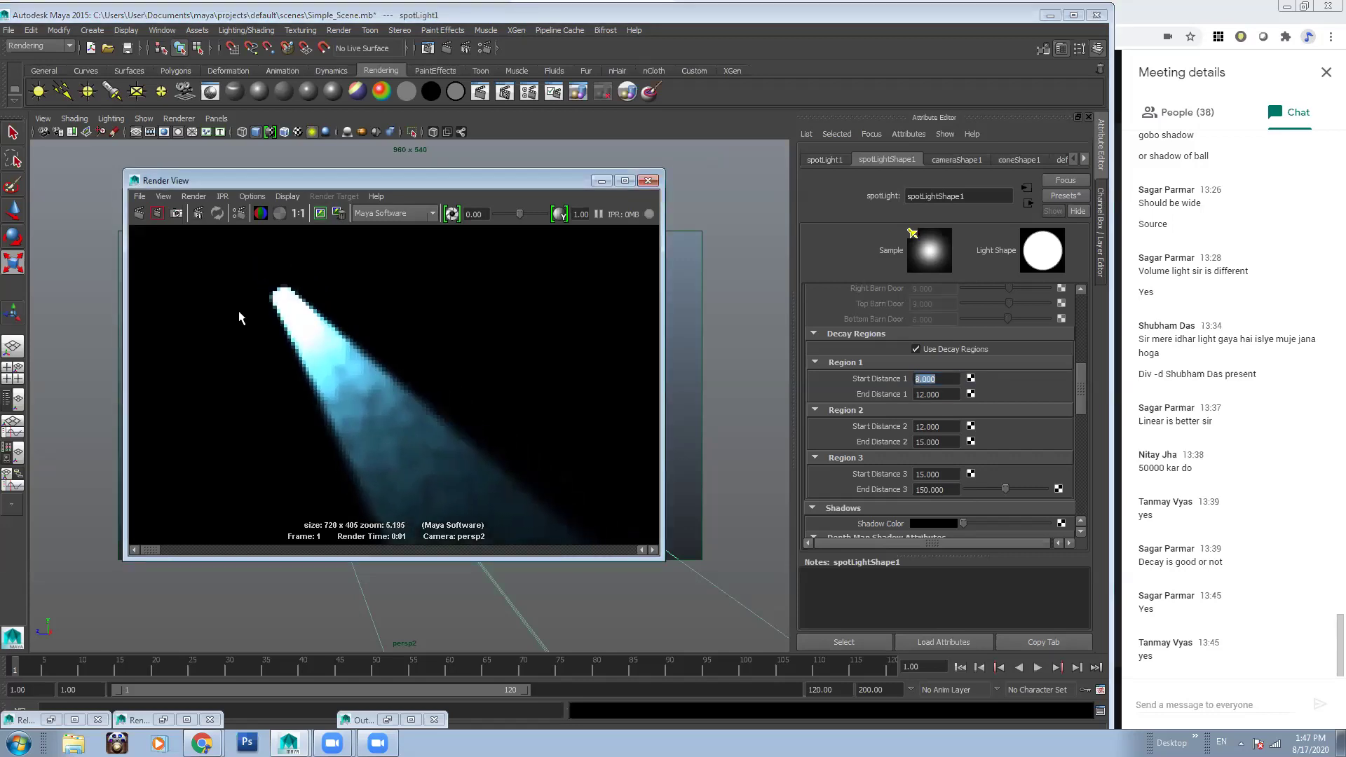
pyautogui.click(138, 213)
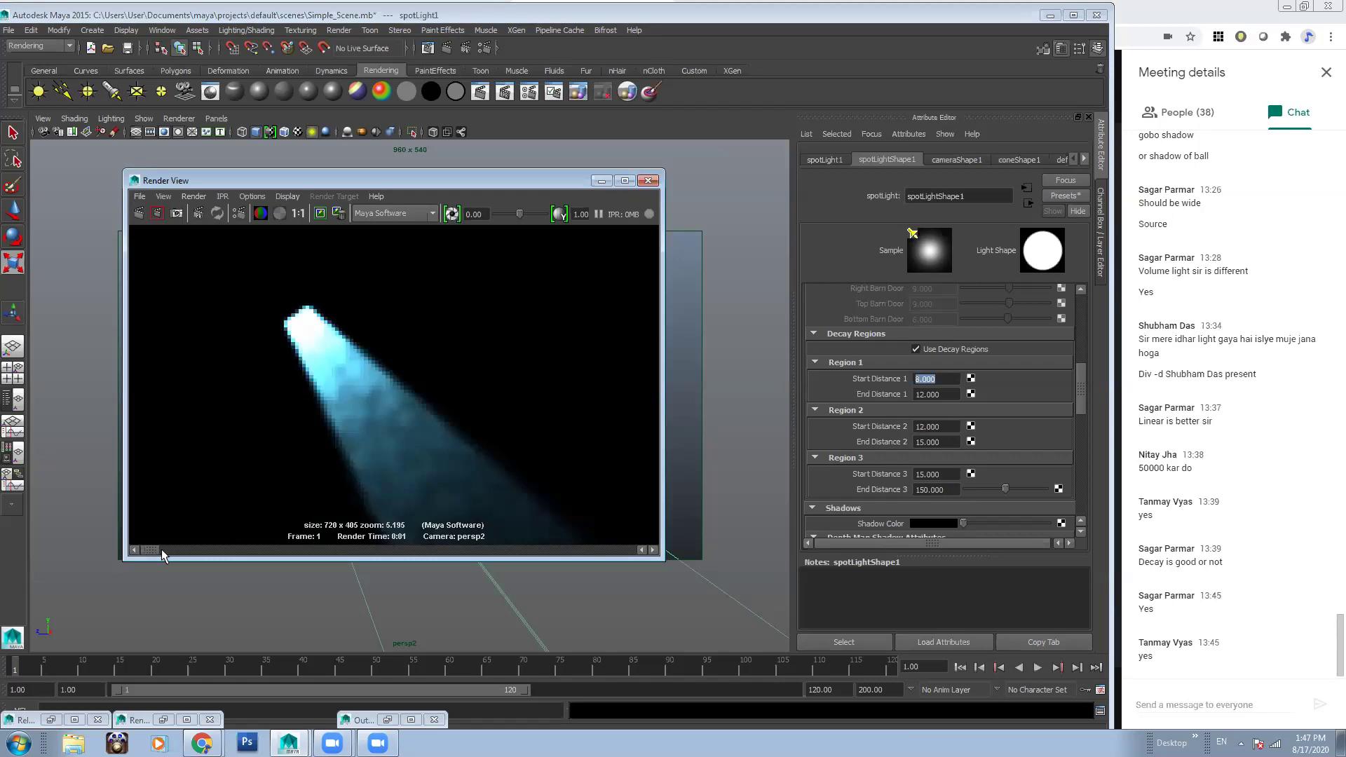
pyautogui.moveTo(163, 548)
pyautogui.mouseDown()
pyautogui.moveTo(146, 549)
pyautogui.moveTo(174, 550)
pyautogui.moveTo(141, 550)
pyautogui.mouseUp()
pyautogui.keyDown('alt'); pyautogui.moveTo(424, 469); pyautogui.dragTo(334, 434, button='right'); pyautogui.keyUp('alt')
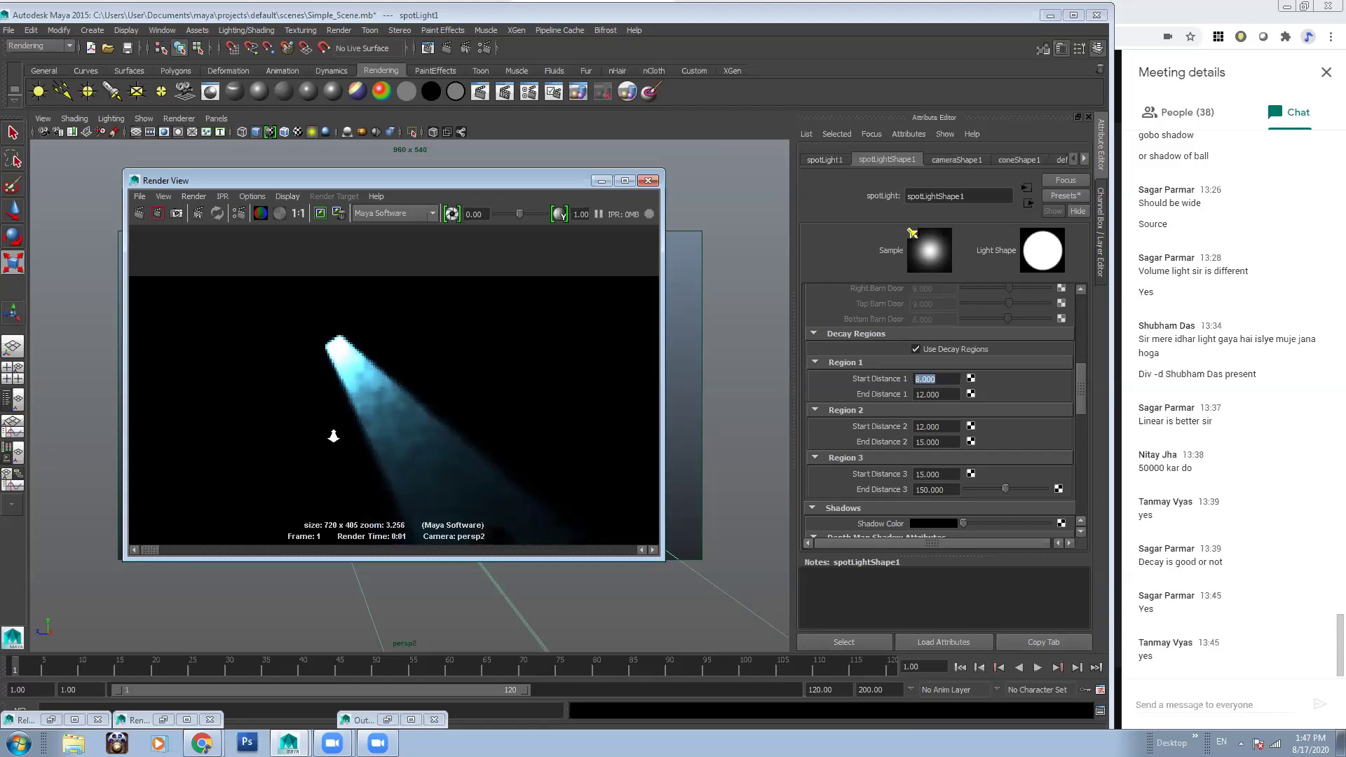
pyautogui.keyDown('alt'); pyautogui.moveTo(356, 361); pyautogui.dragTo(304, 390, button='middle'); pyautogui.keyUp('alt')
pyautogui.keyDown('alt'); pyautogui.moveTo(263, 331); pyautogui.dragTo(339, 357, button='right'); pyautogui.keyUp('alt')
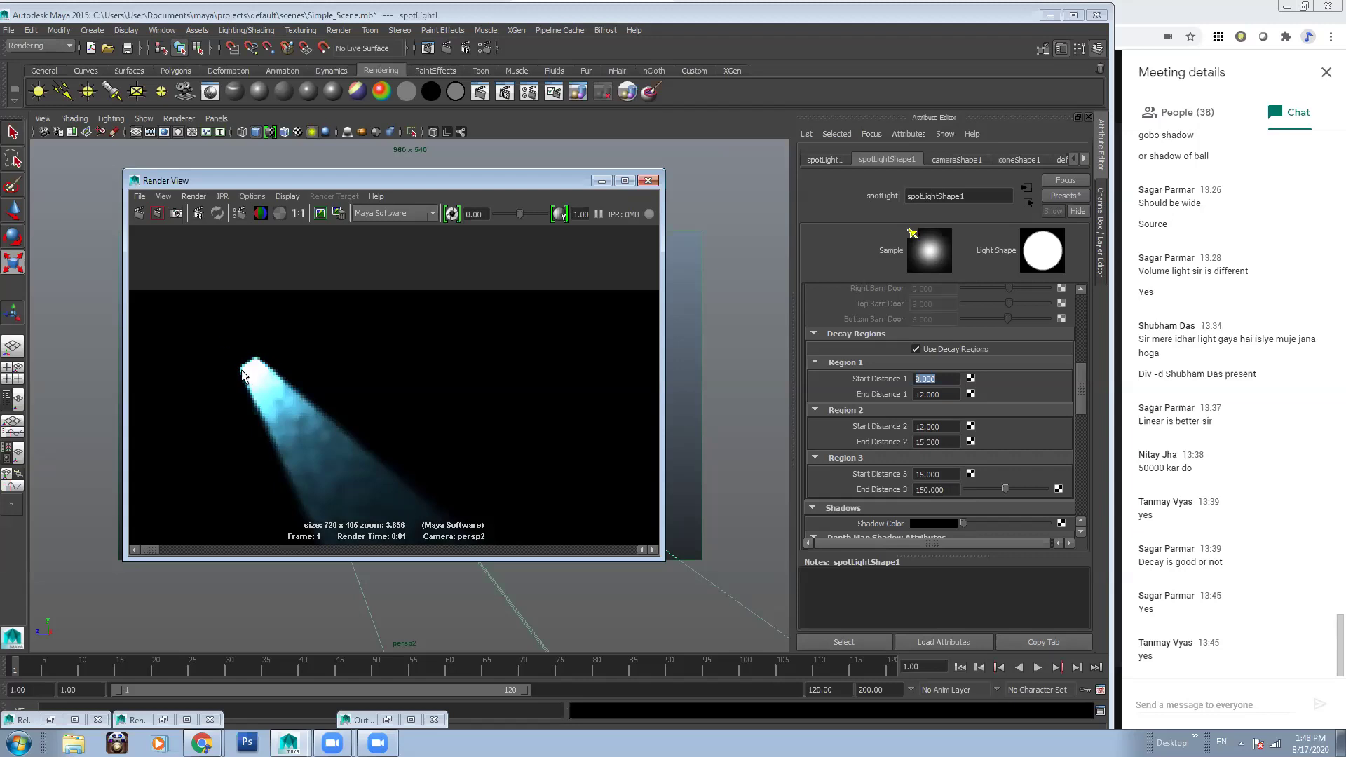
# Set the Region 1 start distance to 0, re-render, and check the light cone from its source
pyautogui.moveTo(941, 379); pyautogui.dragTo(857, 376)
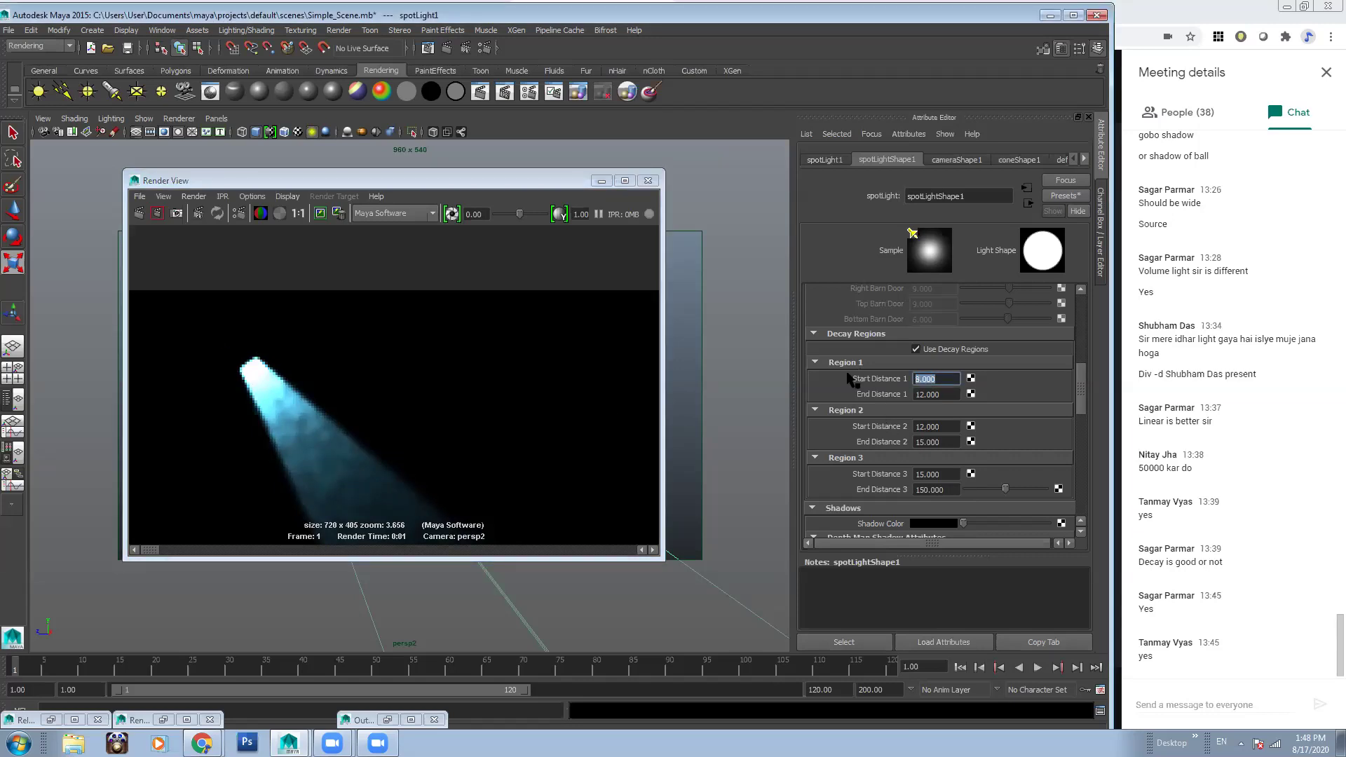
pyautogui.click(320, 213)
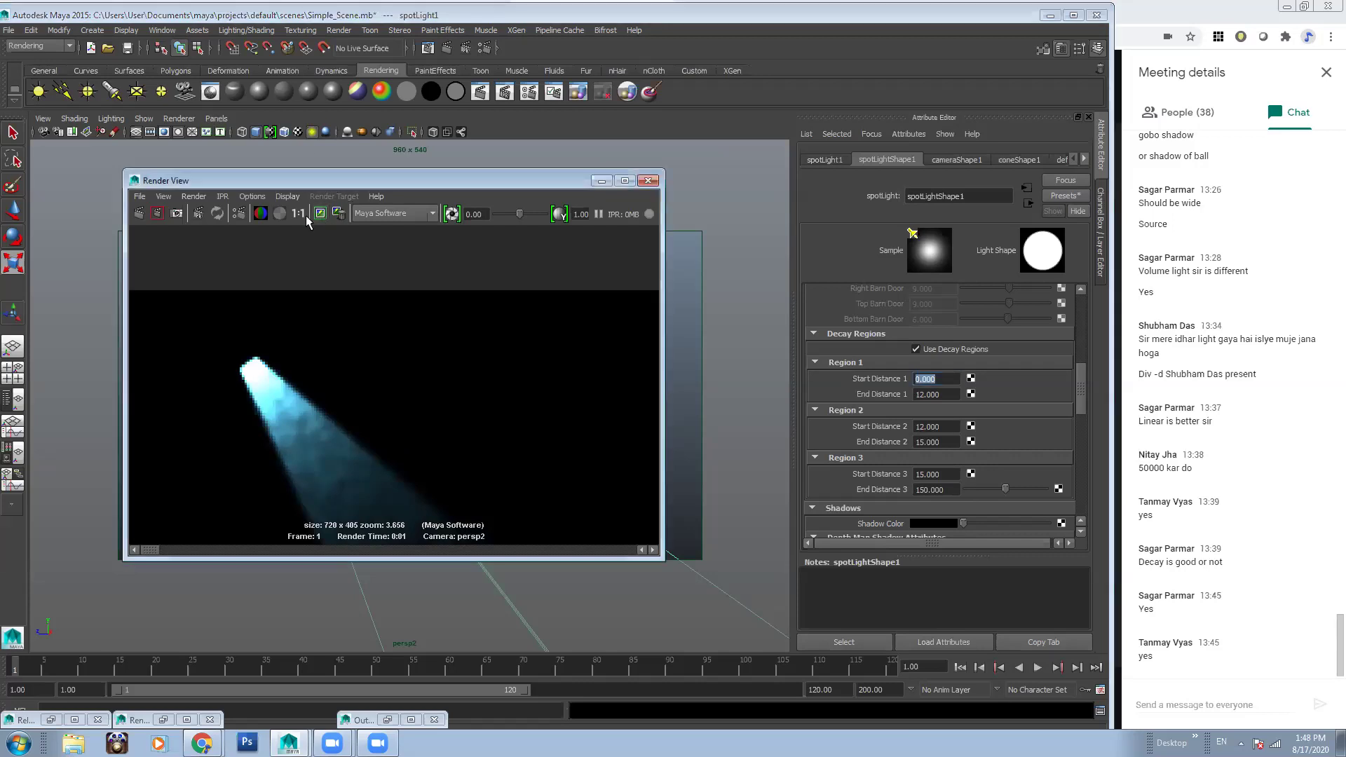
pyautogui.click(143, 216)
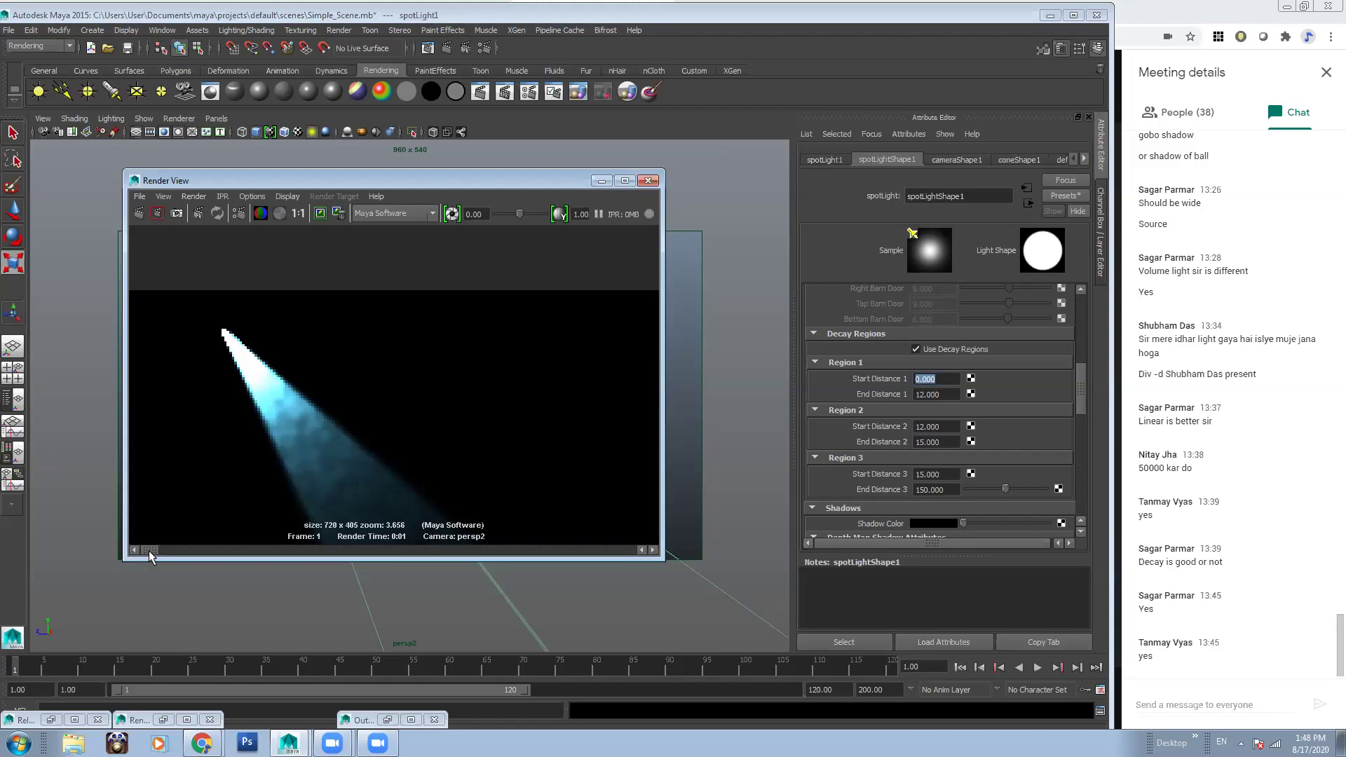
pyautogui.moveTo(166, 557); pyautogui.dragTo(145, 557)
pyautogui.keyDown('alt'); pyautogui.moveTo(379, 412); pyautogui.dragTo(226, 418, button='right'); pyautogui.keyUp('alt')
pyautogui.keyDown('alt'); pyautogui.moveTo(443, 456); pyautogui.dragTo(364, 395, button='middle'); pyautogui.keyUp('alt')
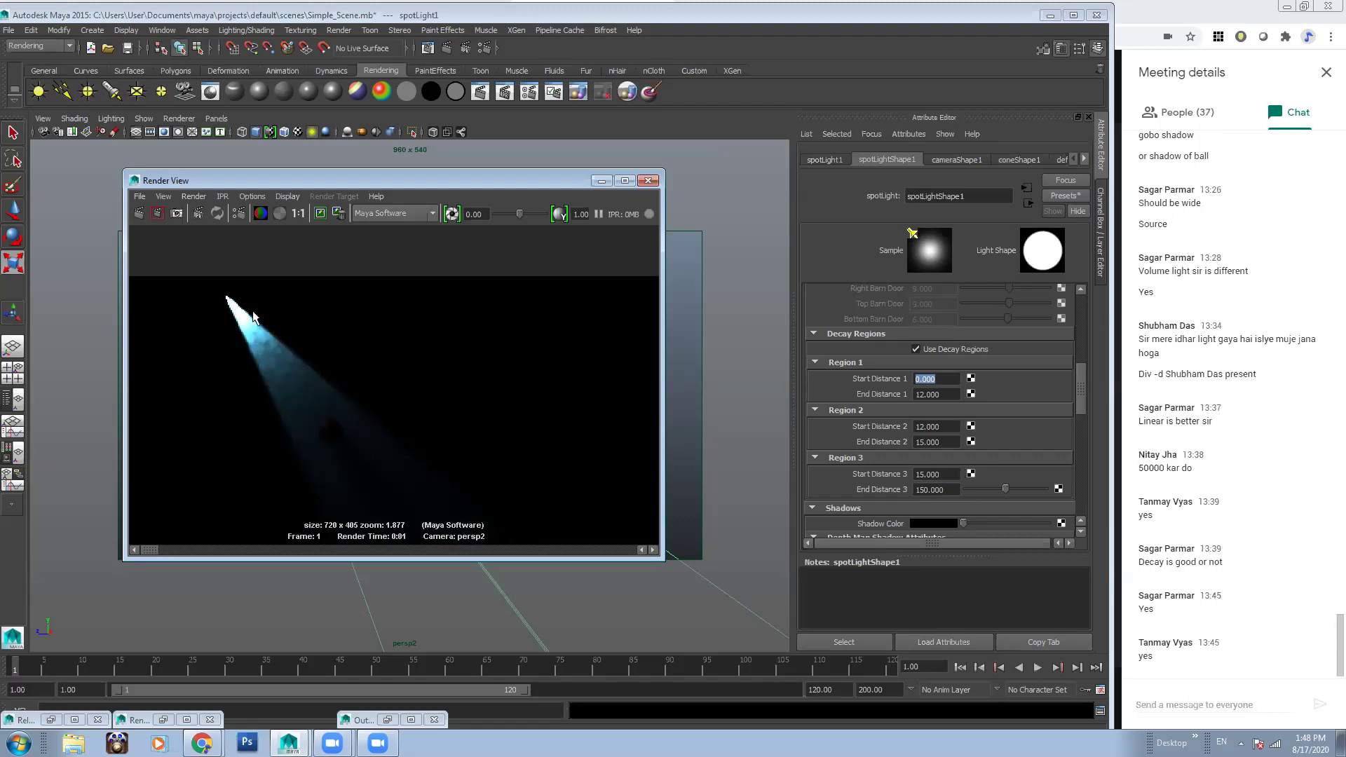
# Set the Region 2 start distance to 14, re-render, and inspect the transition between Regions 1 and 2 up close
pyautogui.click(919, 394)
pyautogui.click(933, 427)
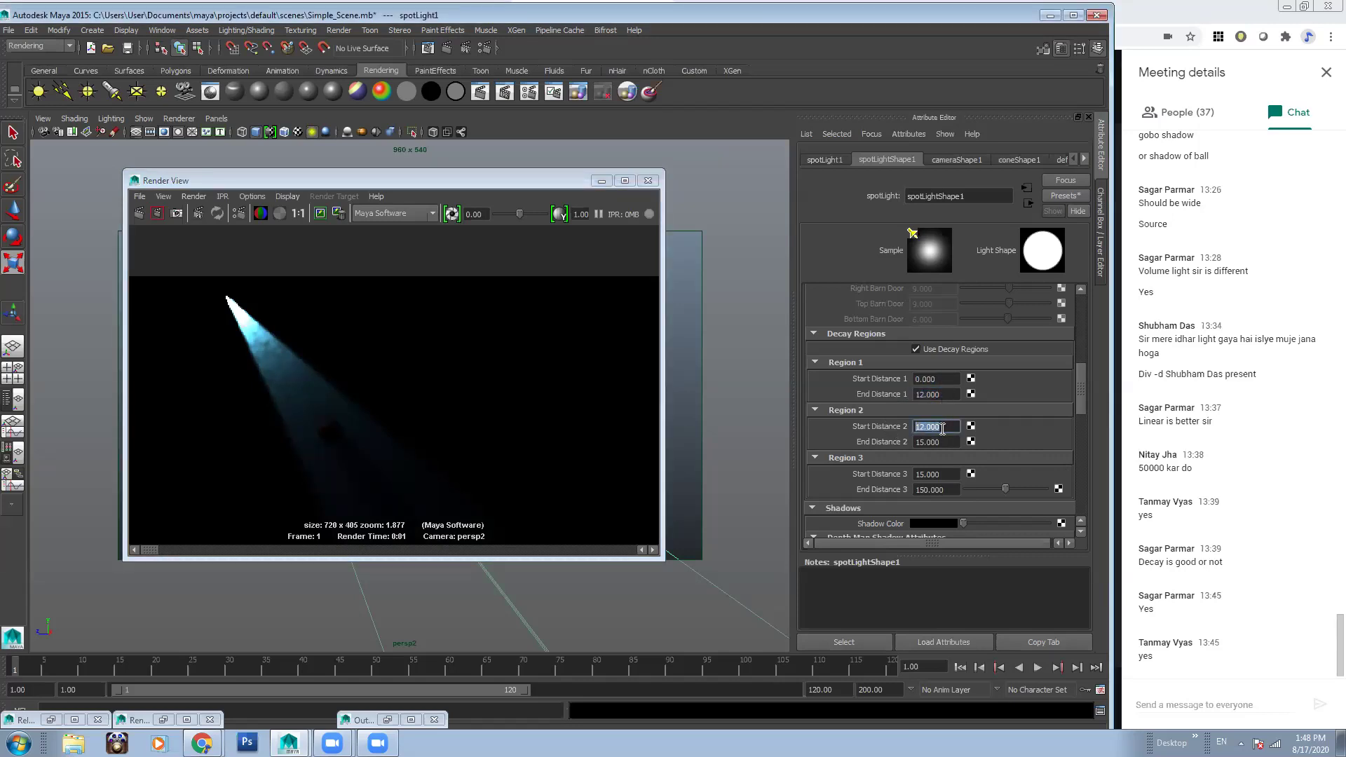
pyautogui.write('14')
pyautogui.press('Return')
pyautogui.click(956, 428)
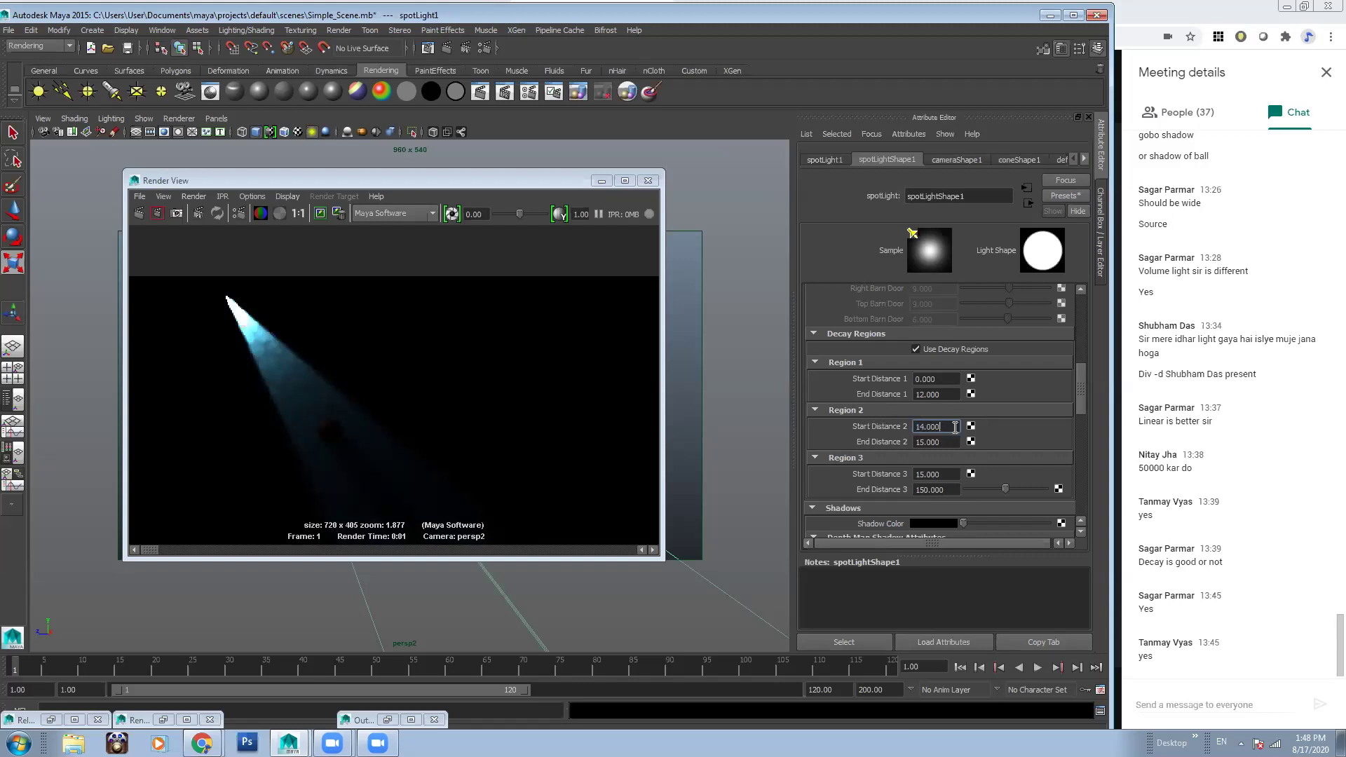
pyautogui.doubleClick(940, 394)
pyautogui.click(139, 213)
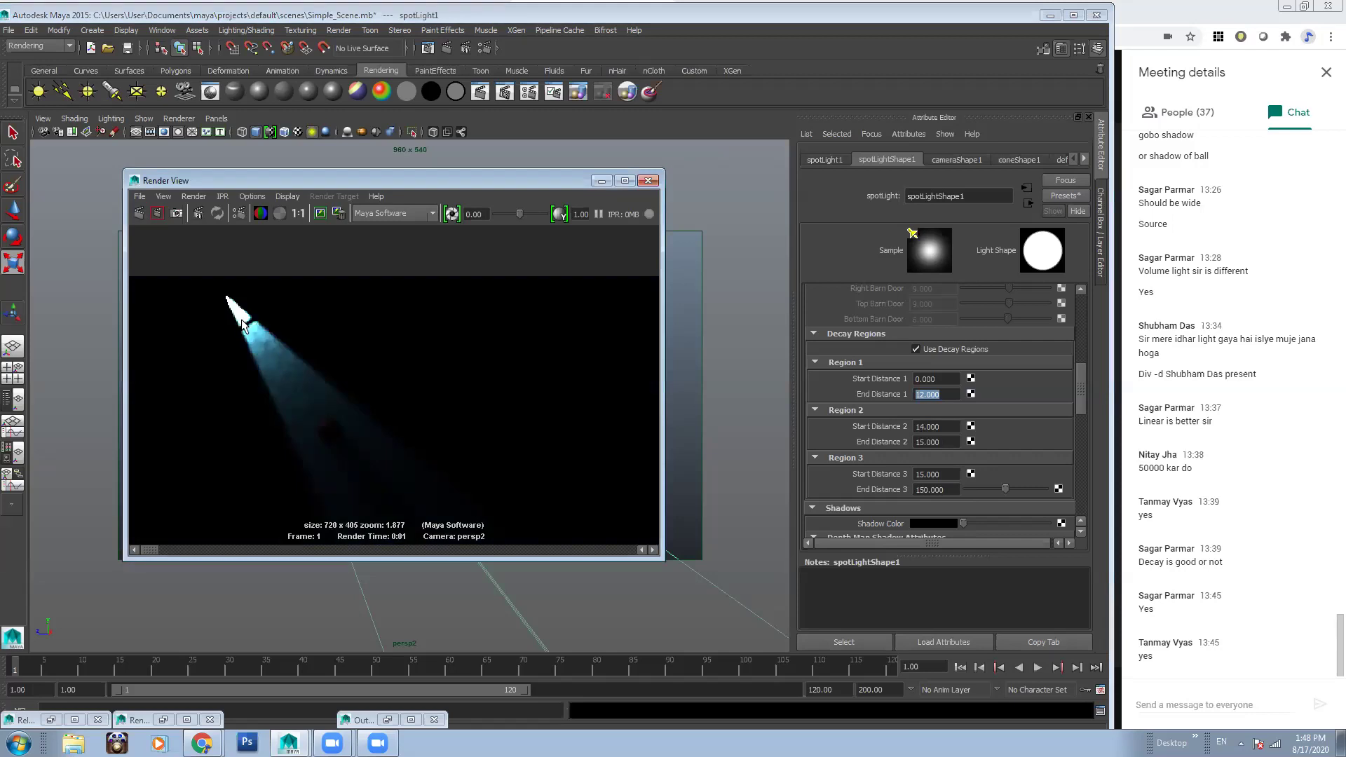
pyautogui.keyDown('alt'); pyautogui.moveTo(371, 351); pyautogui.dragTo(487, 404, button='middle'); pyautogui.keyUp('alt')
pyautogui.scroll(8, 486, 404)
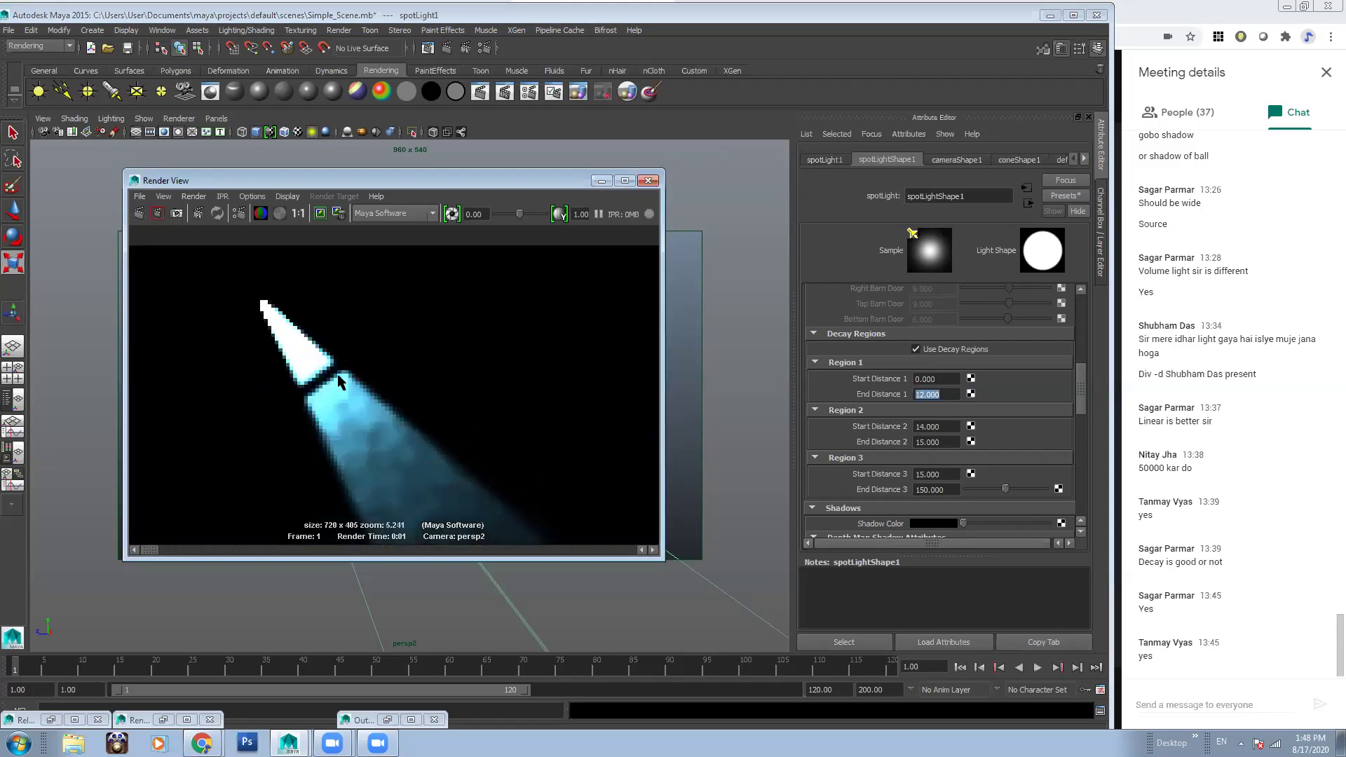
pyautogui.scroll(3, 319, 364)
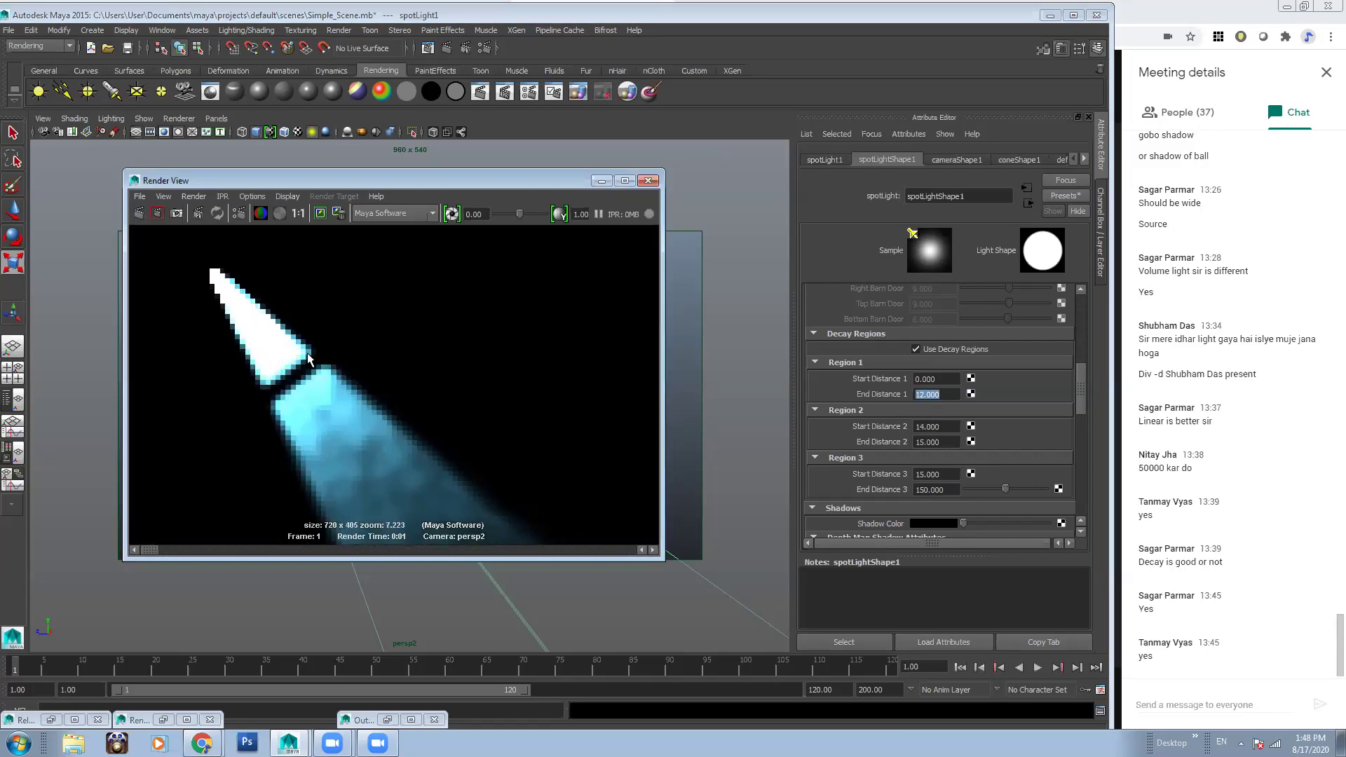
pyautogui.scroll(-1, 327, 372)
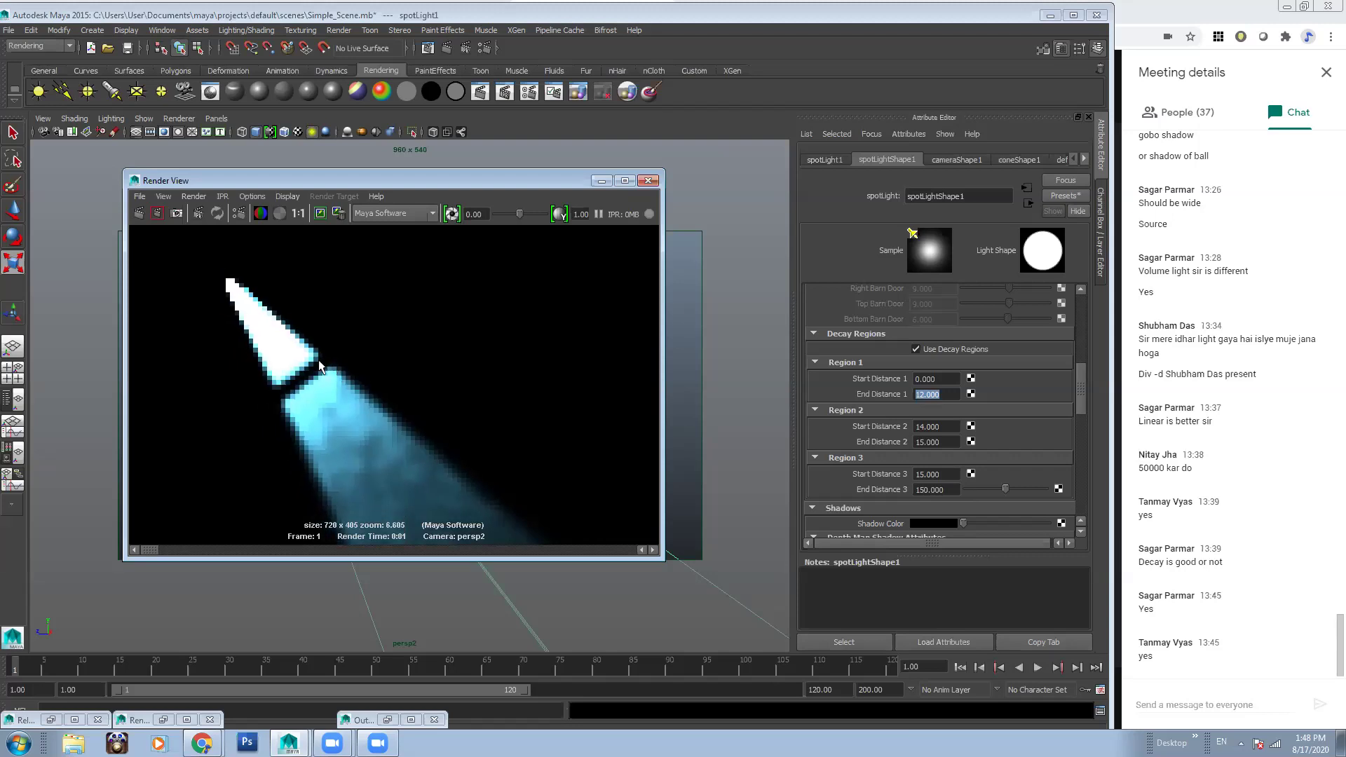
# Set the Region 2 start distance back to 12 and re-render to check the whole beam
pyautogui.click(938, 394)
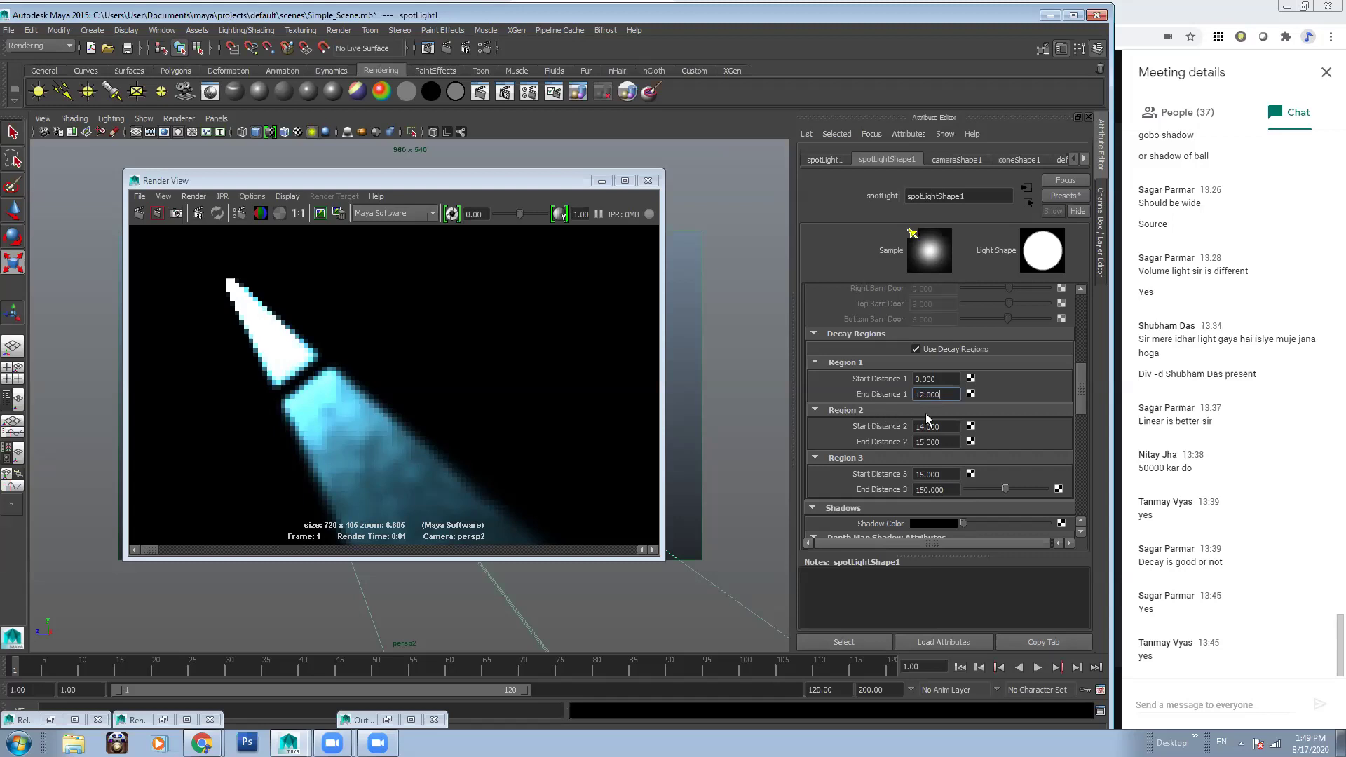
pyautogui.press('Tab')
pyautogui.click(139, 213)
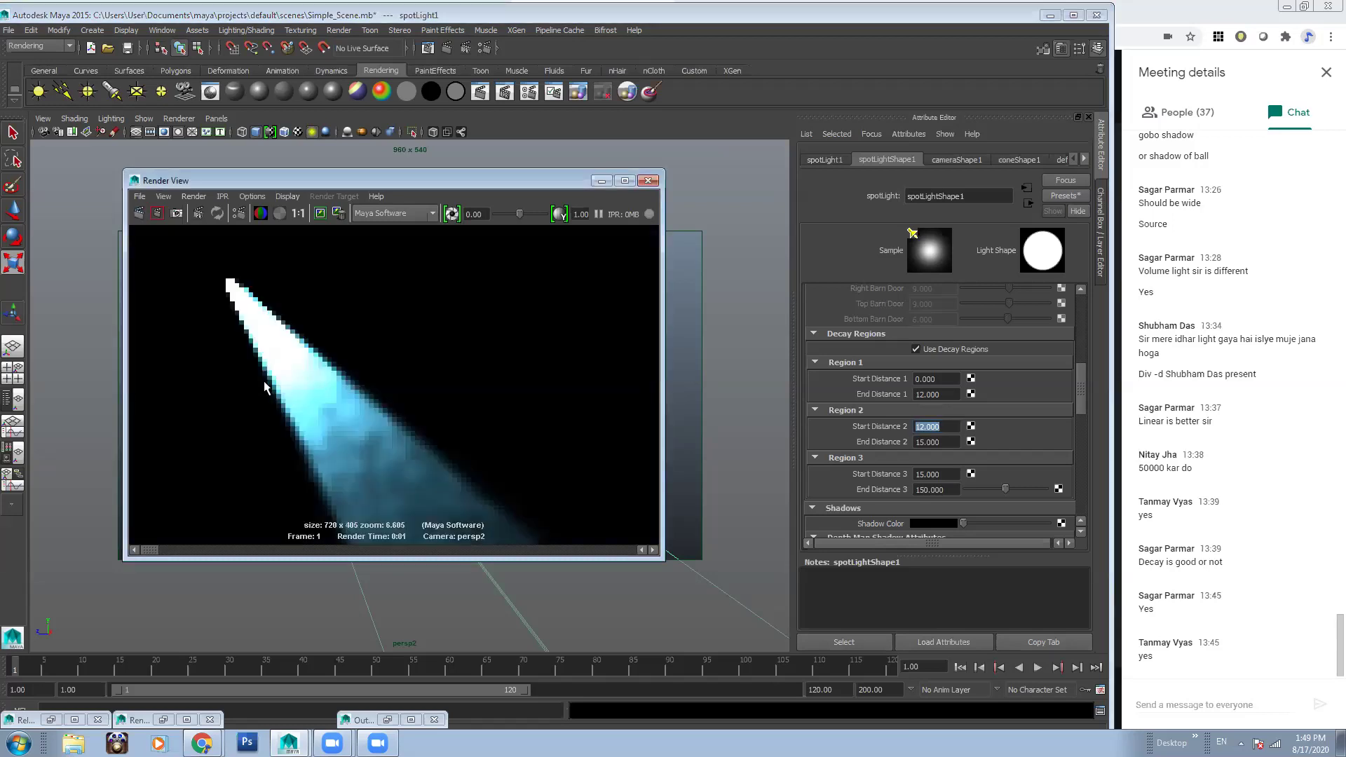
pyautogui.keyDown('alt'); pyautogui.moveTo(442, 353); pyautogui.dragTo(442, 427, button='right'); pyautogui.keyUp('alt')
pyautogui.keyDown('alt'); pyautogui.moveTo(442, 427); pyautogui.dragTo(362, 398, button='middle'); pyautogui.keyUp('alt')
pyautogui.keyDown('alt'); pyautogui.moveTo(362, 399); pyautogui.dragTo(359, 422, button='right'); pyautogui.keyUp('alt')
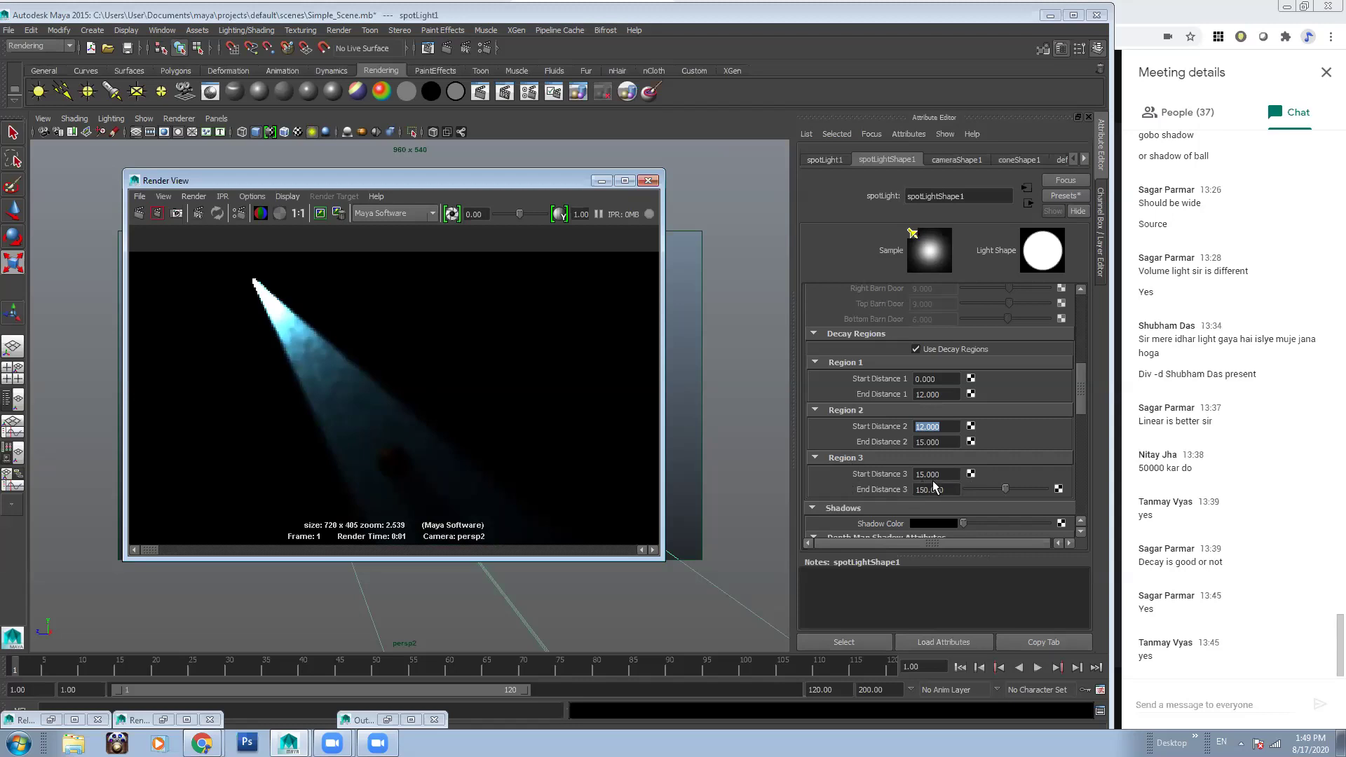
# Set the Region 3 start distance to 18 and re-render the frame
pyautogui.click(363, 396)
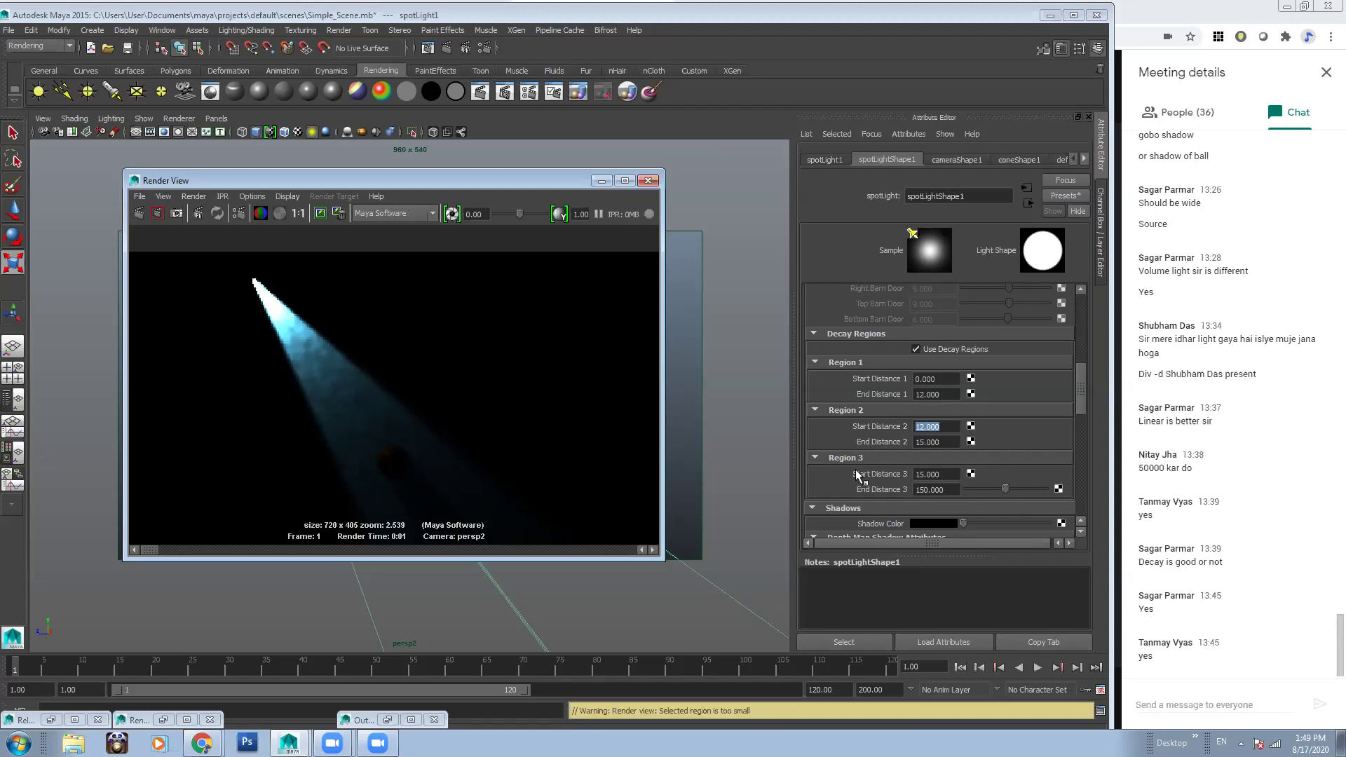
pyautogui.moveTo(950, 474); pyautogui.dragTo(869, 474)
pyautogui.write('18')
pyautogui.press('Return')
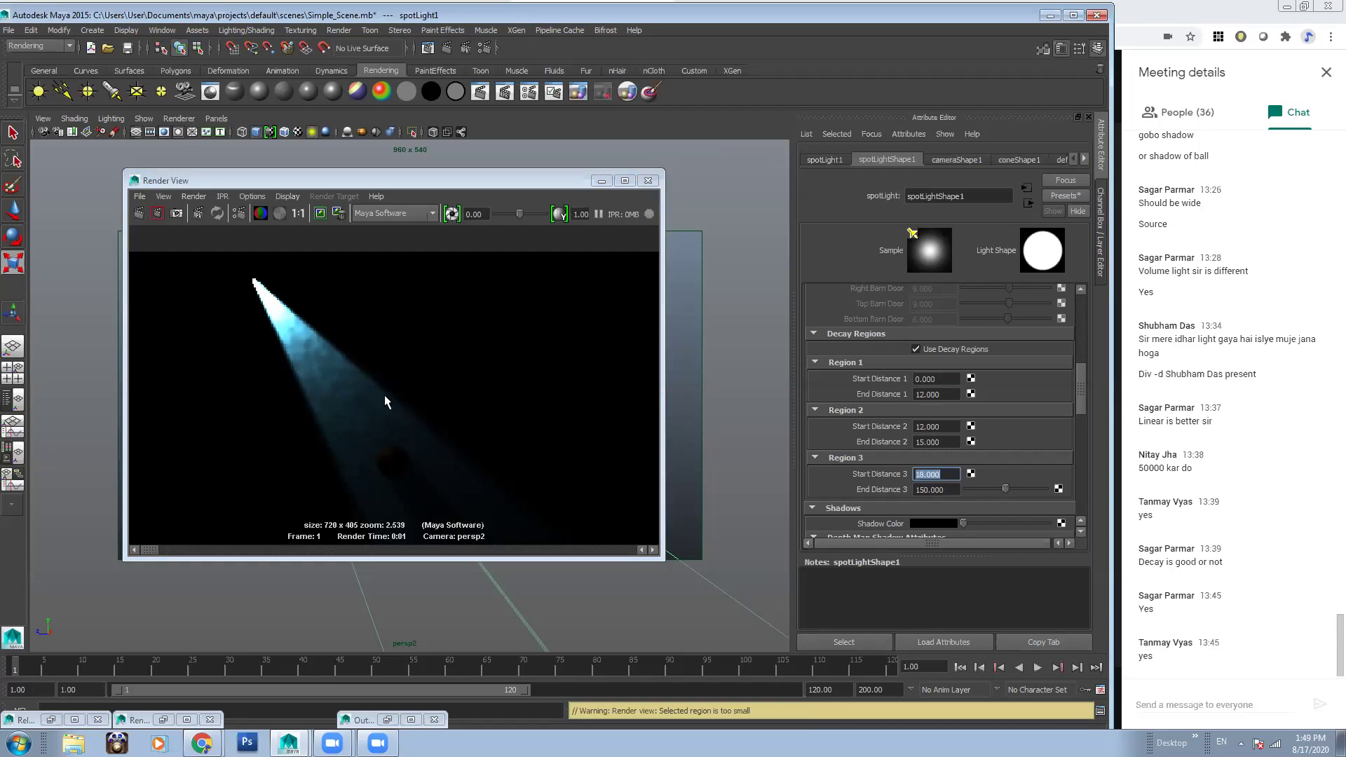
pyautogui.click(139, 213)
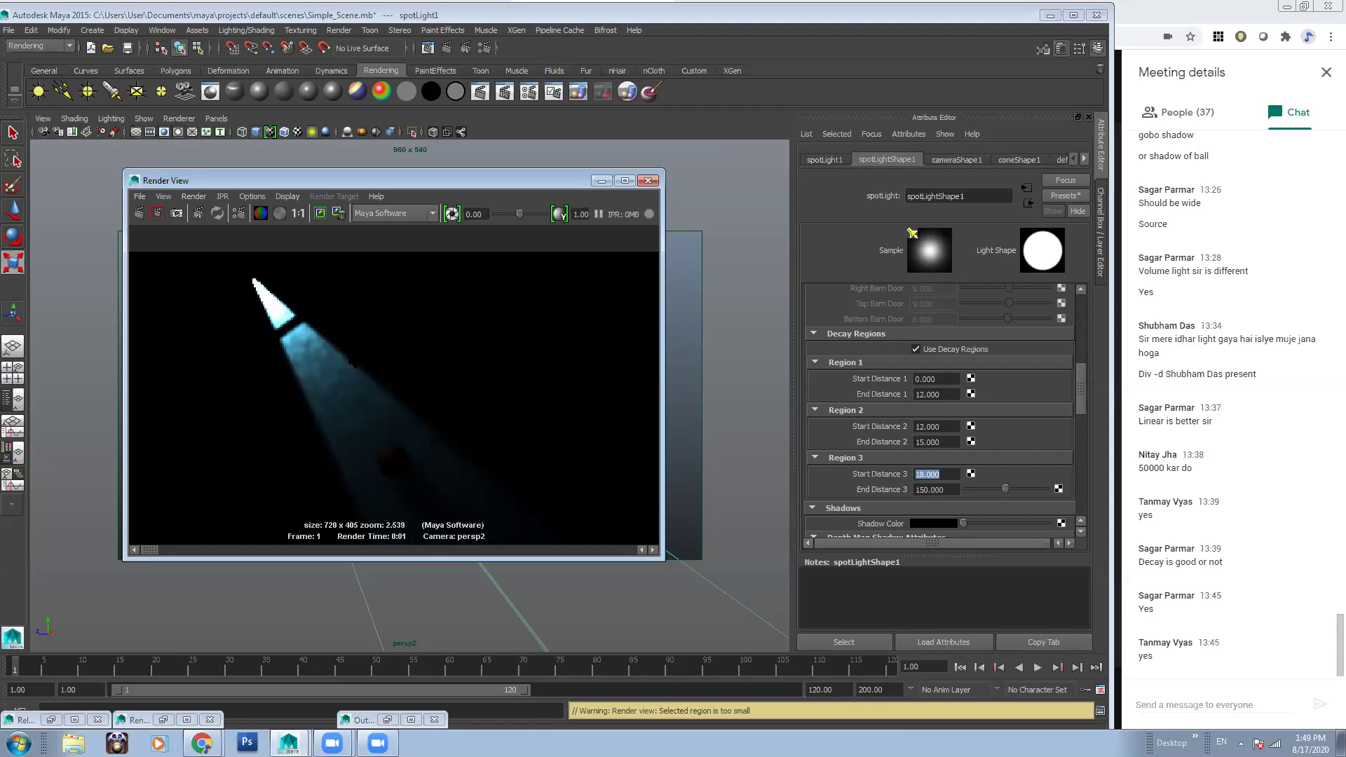
# Raise the Region 3 start distance to 50 and re-render the beam
pyautogui.moveTo(946, 475); pyautogui.dragTo(858, 486)
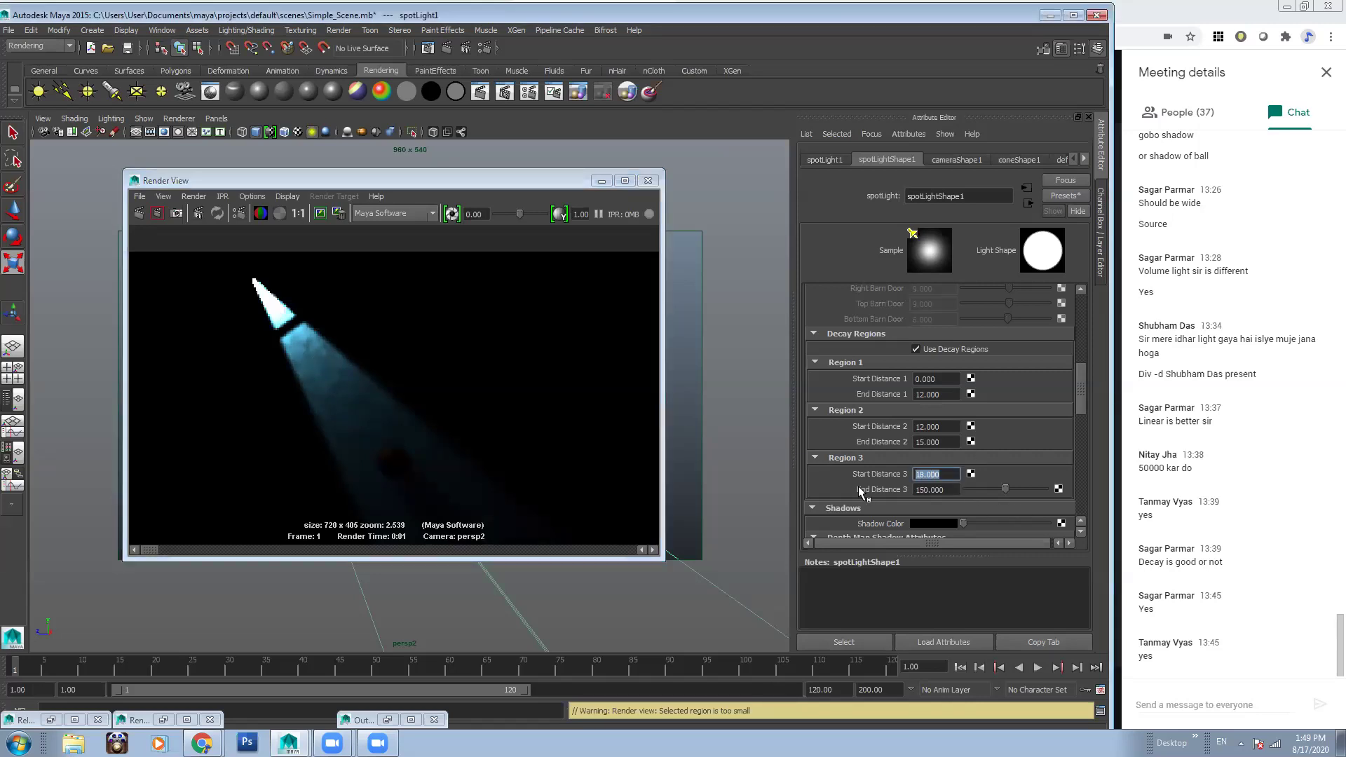
pyautogui.write('50')
pyautogui.press('Return')
pyautogui.click(137, 213)
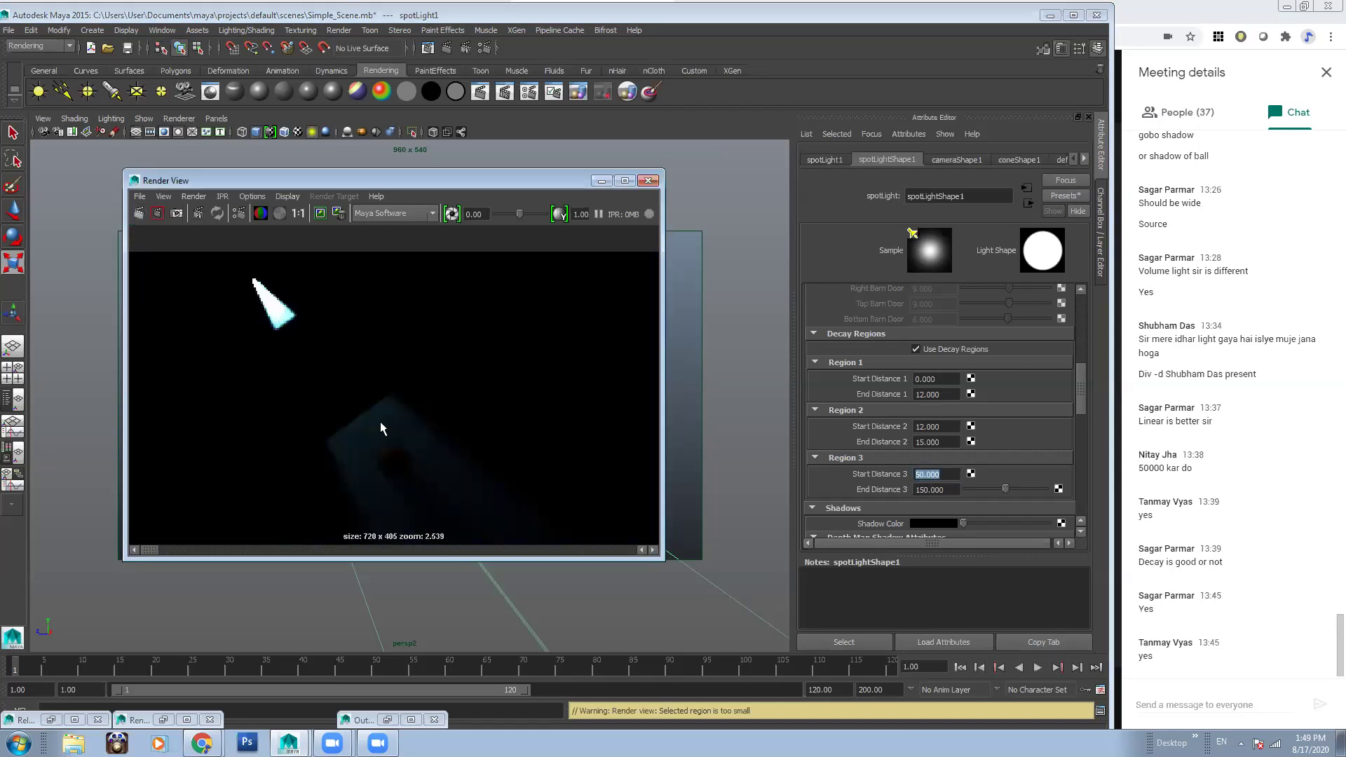
# Set the Region 2 end distance to 35 and the Region 3 start distance to 80, and re-render
pyautogui.hotkey('shift', 'Tab')
pyautogui.write('35')
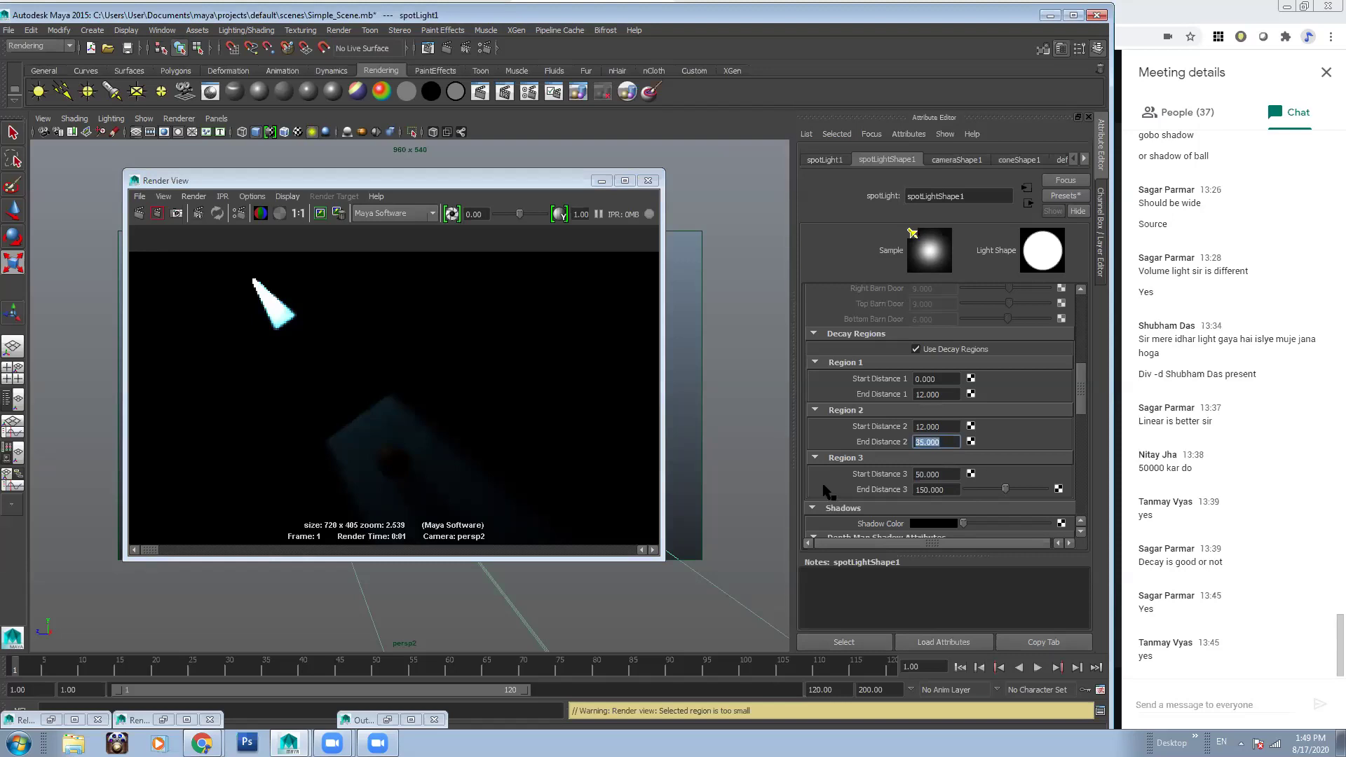
pyautogui.press('Tab')
pyautogui.write('80')
pyautogui.press('Return')
pyautogui.click(138, 213)
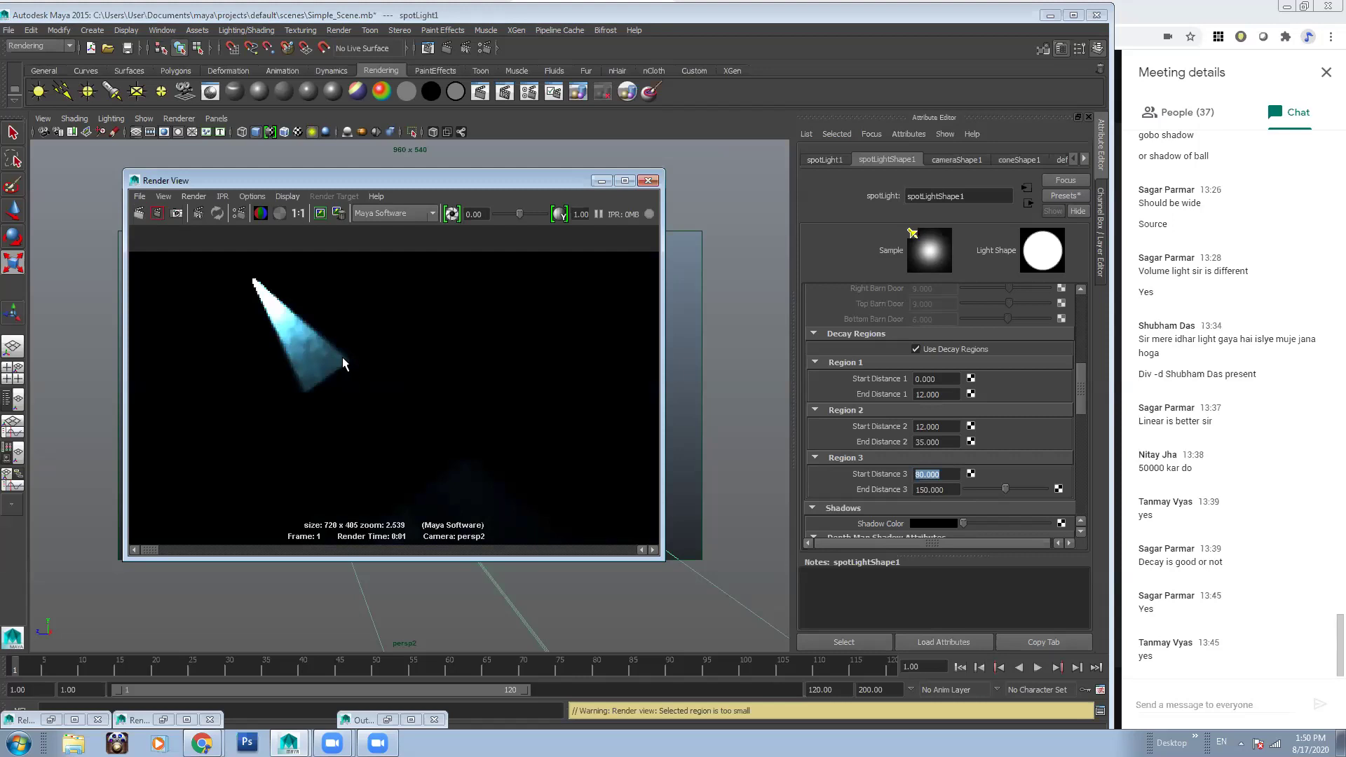
# Set the Region 3 start distance to 50 and re-render the frame
pyautogui.scroll(-3, 449, 393)
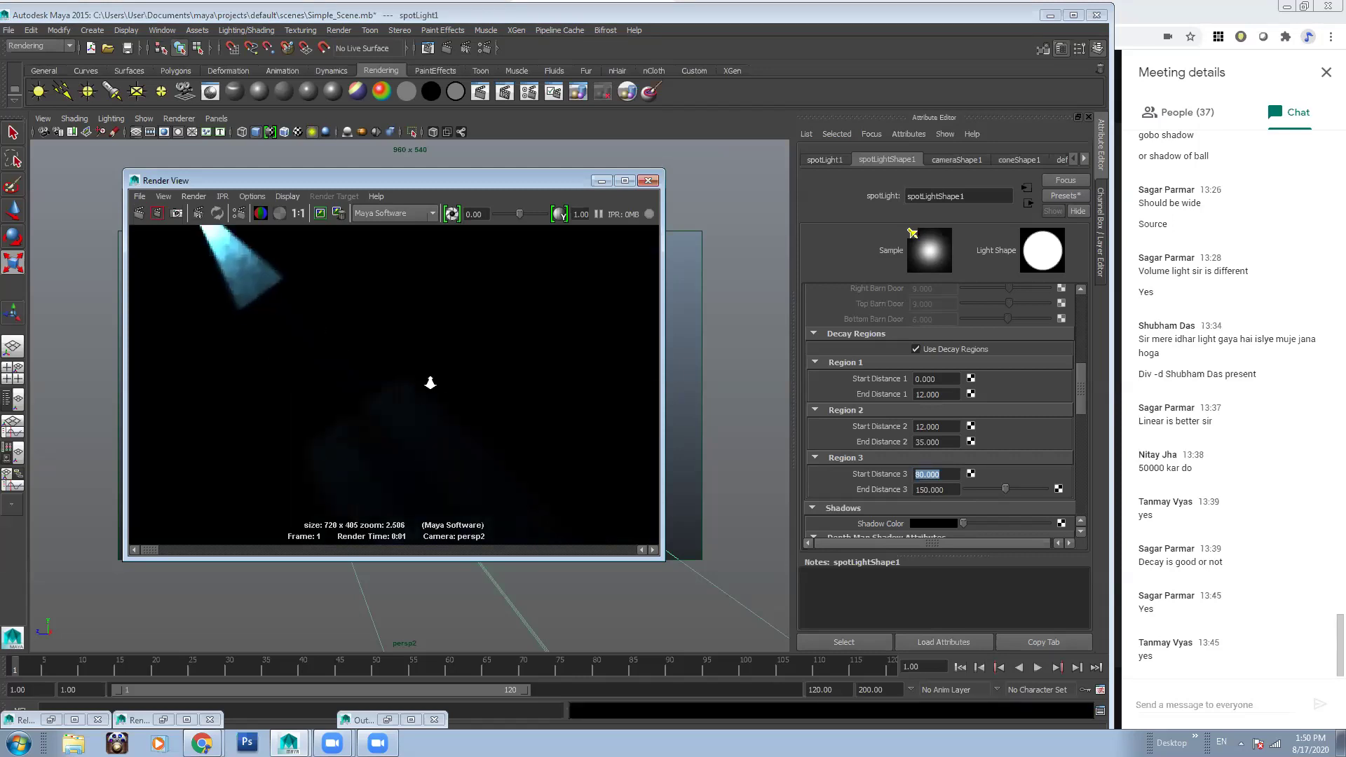
pyautogui.write('50')
pyautogui.press('Return')
pyautogui.click(139, 213)
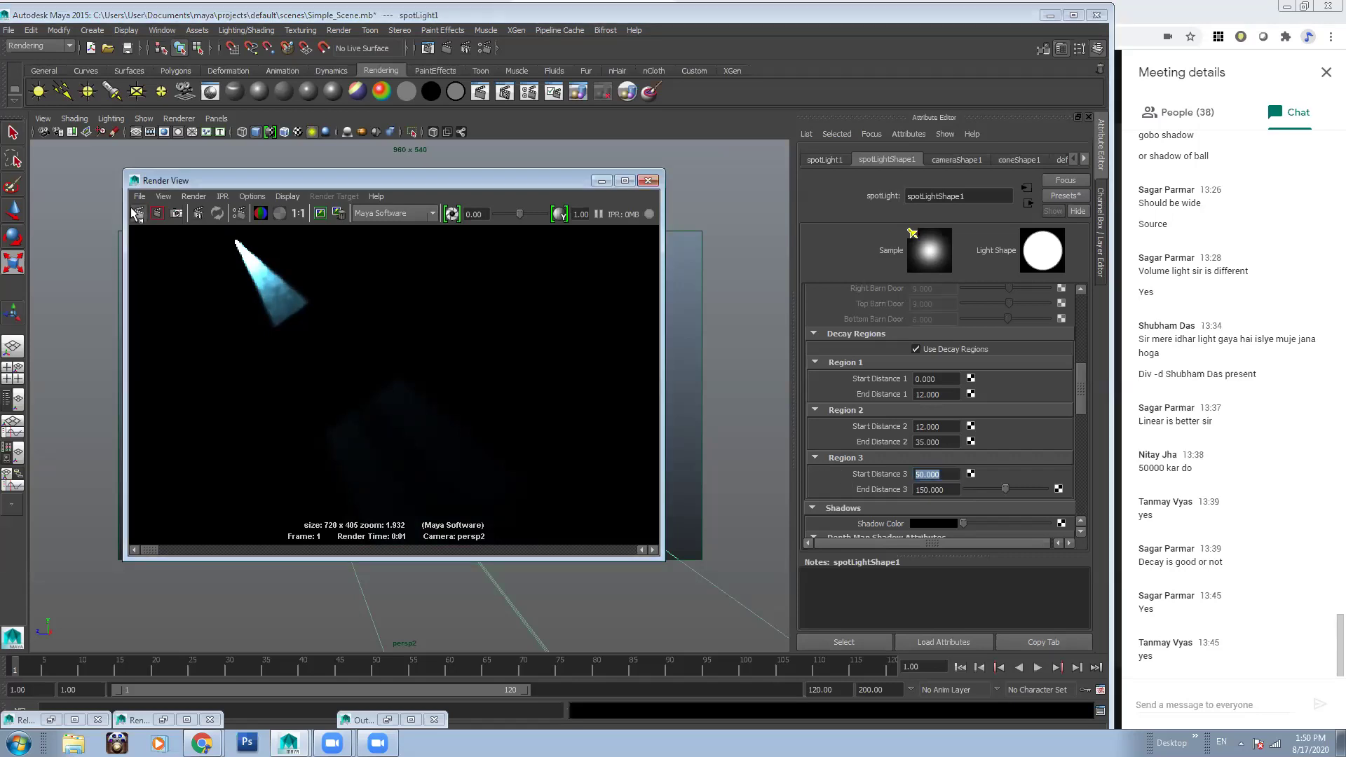
# Inspect the gap in the rendered beam up close, and set the Region 3 start distance to 35
pyautogui.scroll(8, 310, 327)
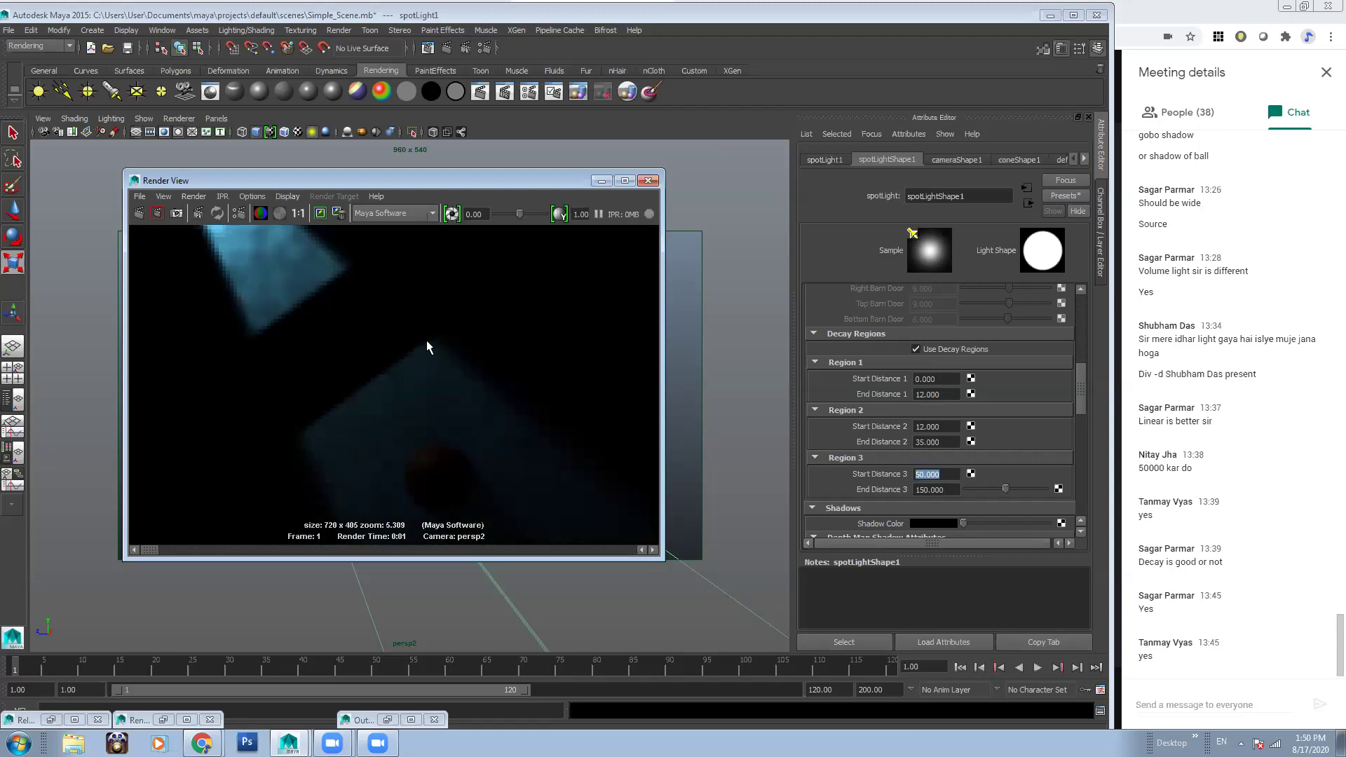
pyautogui.scroll(-5, 246, 376)
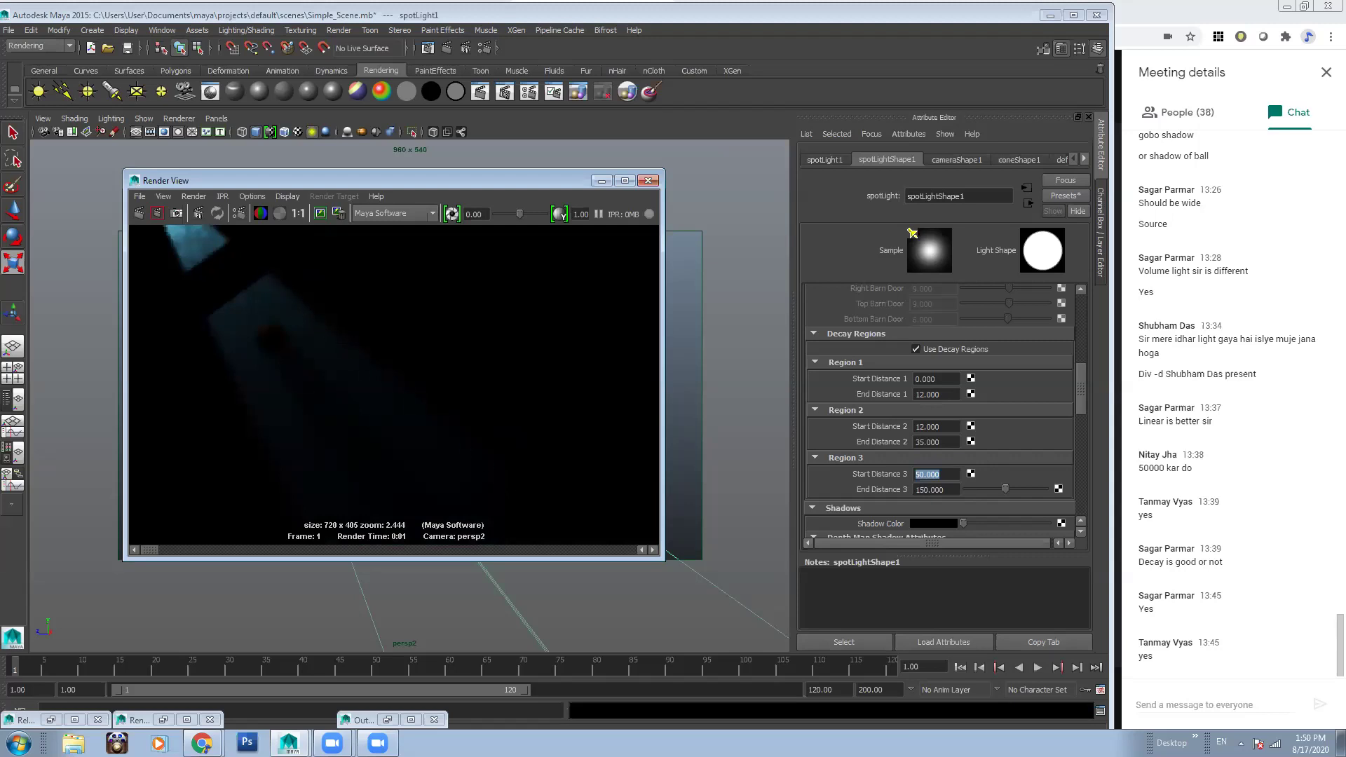
pyautogui.scroll(-3, 315, 421)
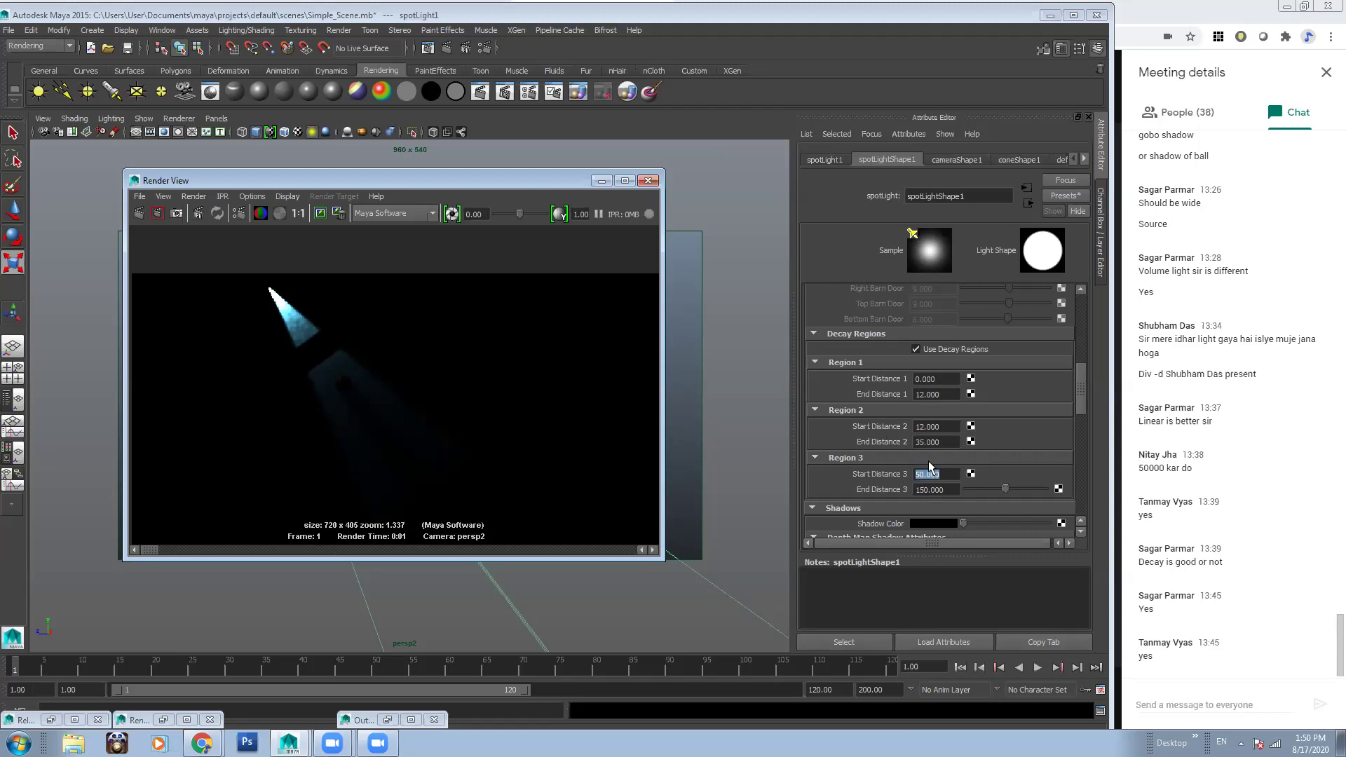
pyautogui.write('35')
pyautogui.press('Return')
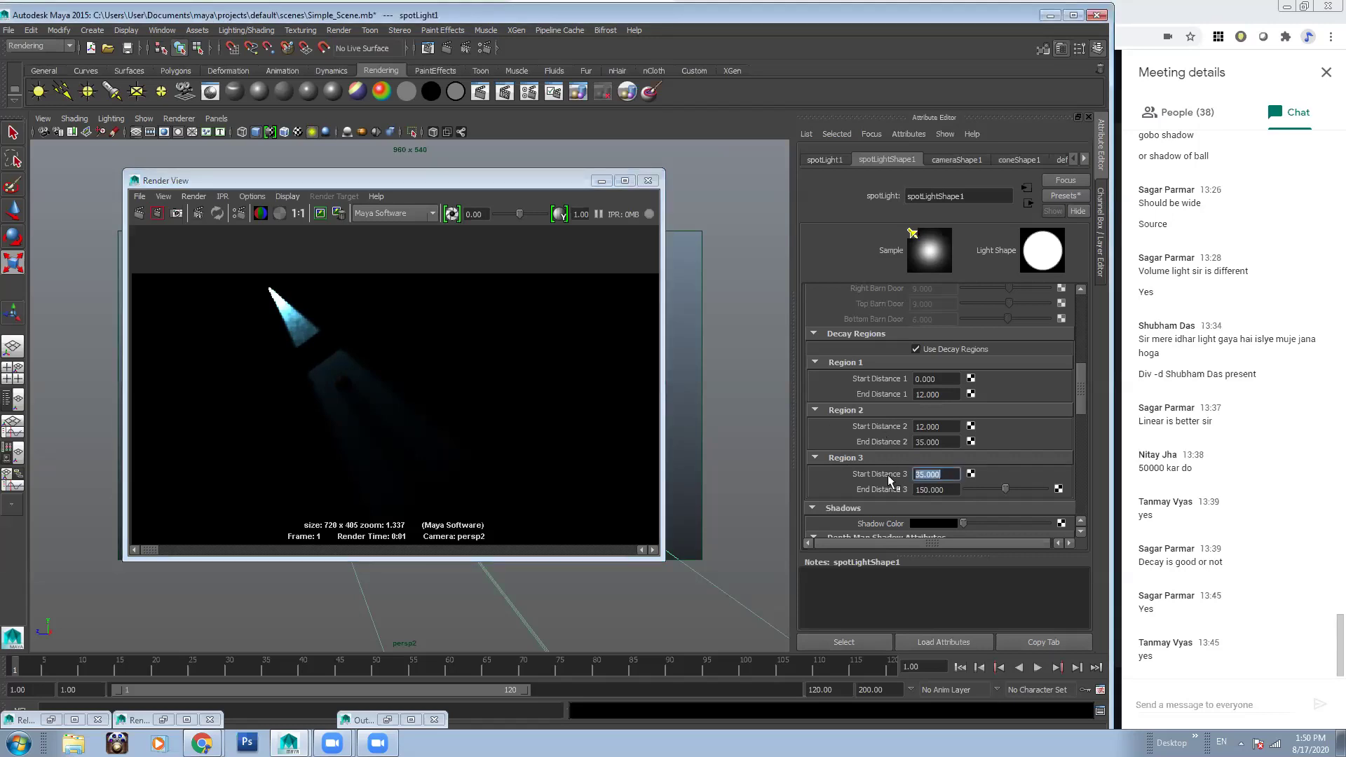
# Set Region 1 to start at 12 and end at 15, start Region 2 at 15, and re-render the frame
pyautogui.click(940, 378)
pyautogui.click(945, 425)
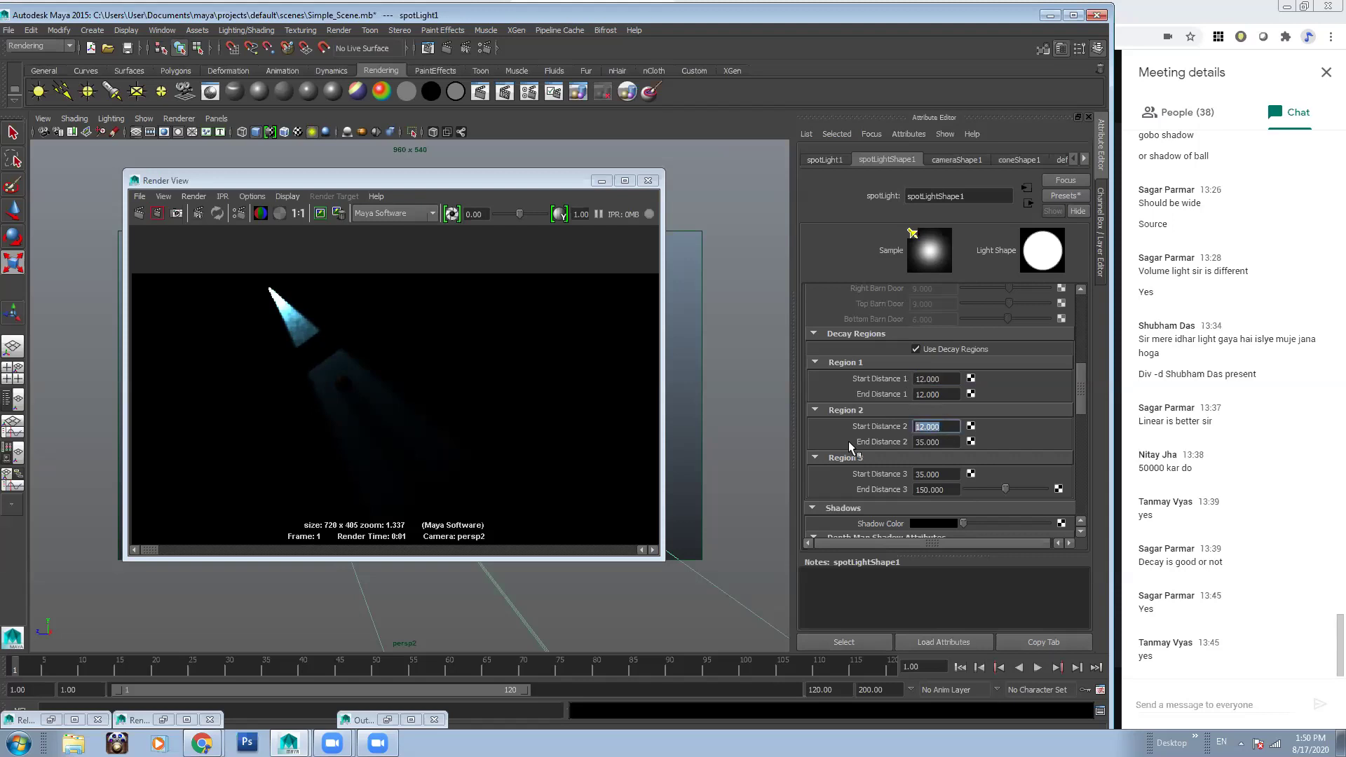
pyautogui.write('15')
pyautogui.hotkey('shift', 'Tab')
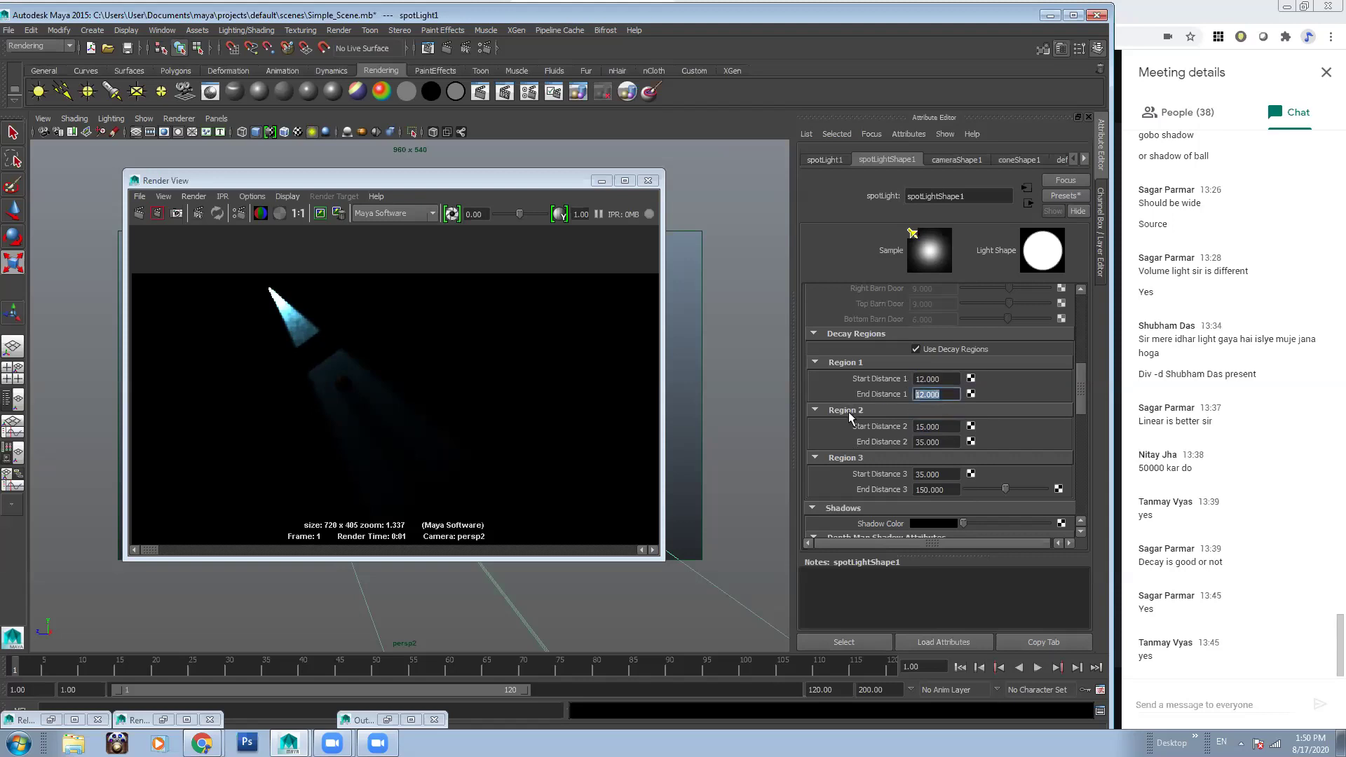
pyautogui.write('15')
pyautogui.hotkey('shift', 'Tab')
pyautogui.click(945, 383)
pyautogui.press('Return')
pyautogui.click(139, 214)
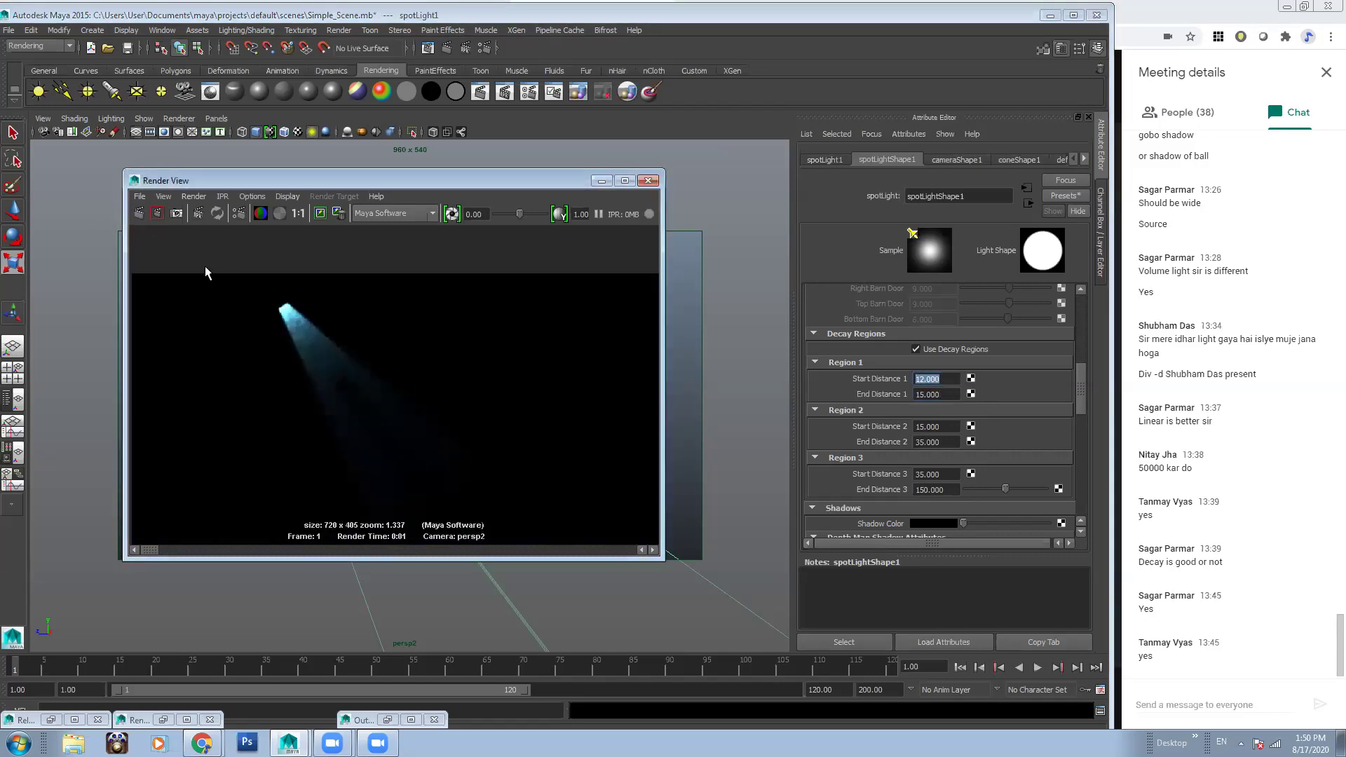
# Examine the rendered beam up close and at full frame, checking where it starts and how it fades
pyautogui.keyDown('alt'); pyautogui.moveTo(205, 266); pyautogui.dragTo(306, 353, button='right'); pyautogui.keyUp('alt')
pyautogui.keyDown('alt'); pyautogui.moveTo(306, 353); pyautogui.dragTo(311, 348, button='middle'); pyautogui.keyUp('alt')
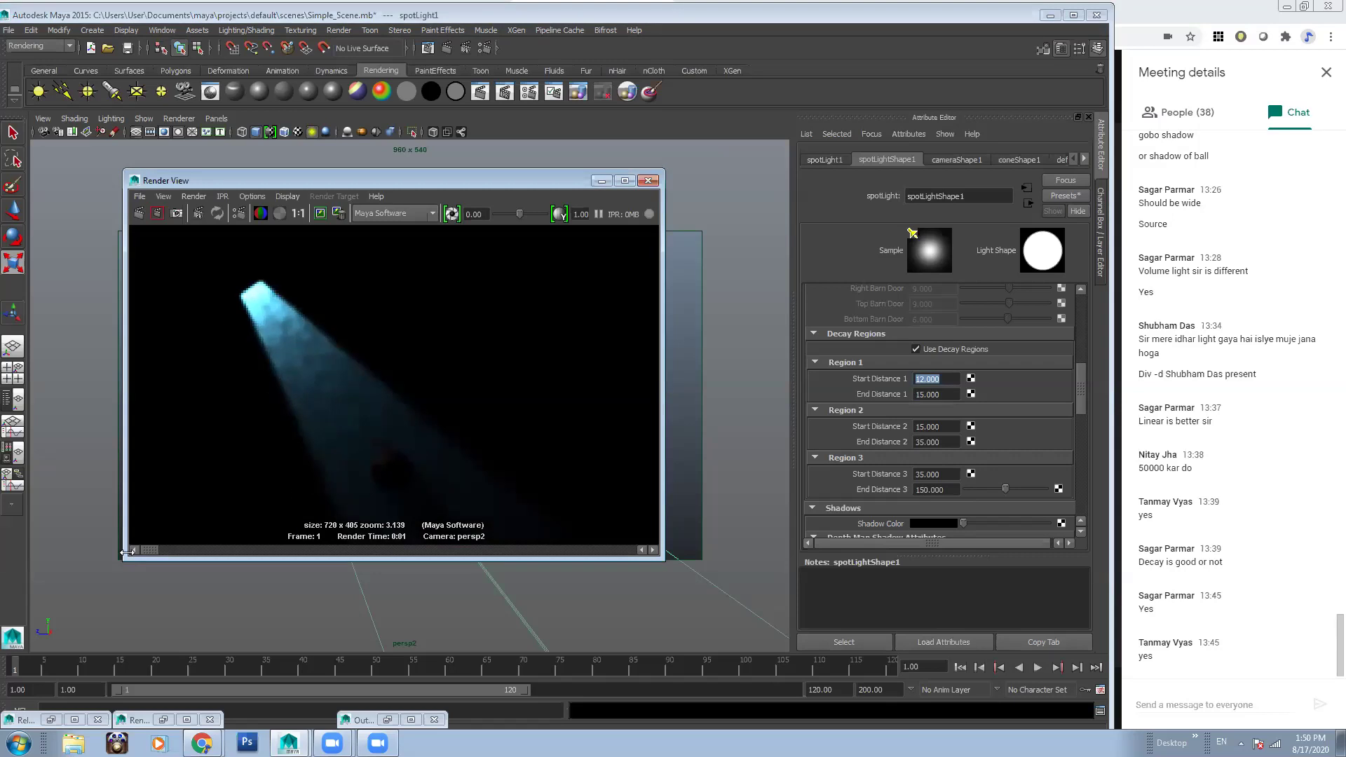
pyautogui.moveTo(158, 550)
pyautogui.mouseDown()
pyautogui.moveTo(137, 553)
pyautogui.moveTo(216, 554)
pyautogui.moveTo(118, 546)
pyautogui.moveTo(222, 545)
pyautogui.moveTo(145, 547)
pyautogui.mouseUp()
pyautogui.scroll(-8, 318, 396)
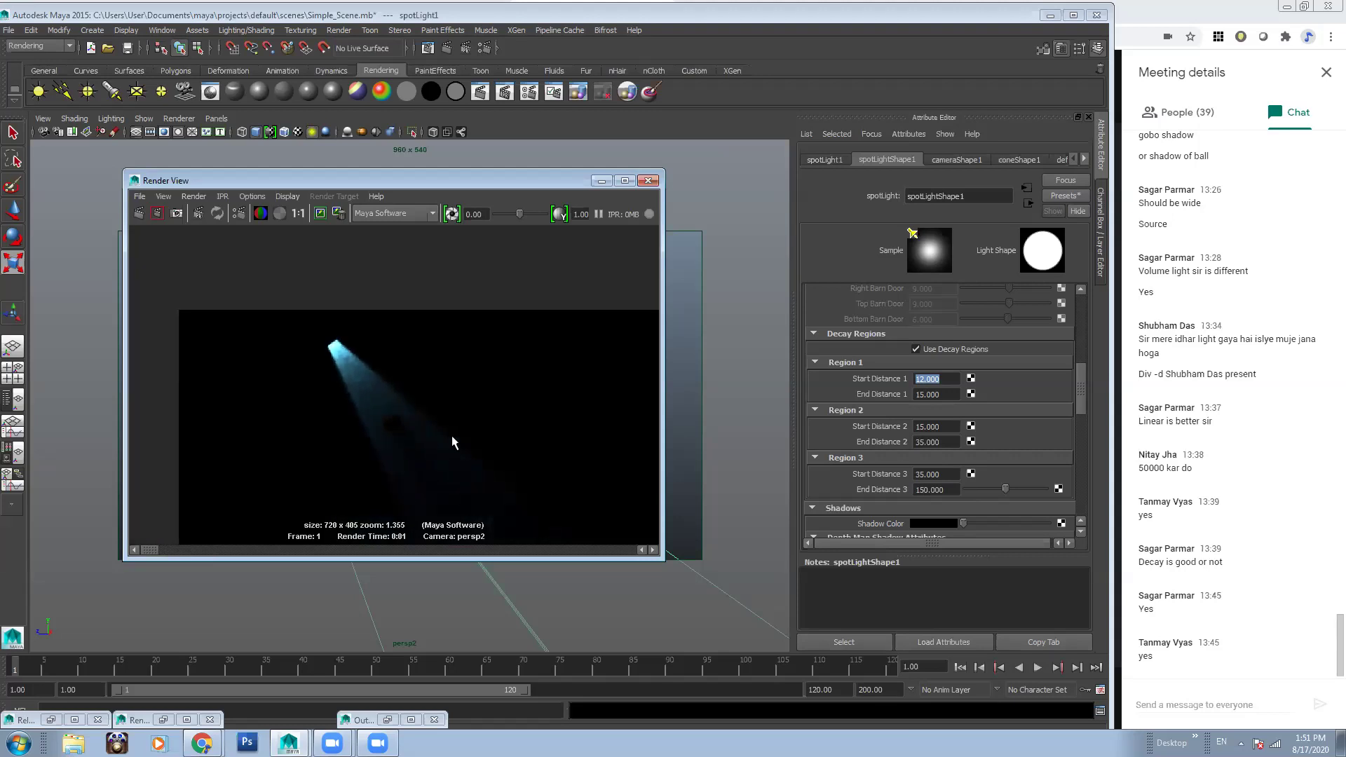
pyautogui.keyDown('alt'); pyautogui.moveTo(452, 435); pyautogui.dragTo(307, 380, button='middle'); pyautogui.keyUp('alt')
pyautogui.scroll(-3, 308, 380)
pyautogui.keyDown('alt'); pyautogui.moveTo(307, 380); pyautogui.dragTo(310, 380, button='right'); pyautogui.keyUp('alt')
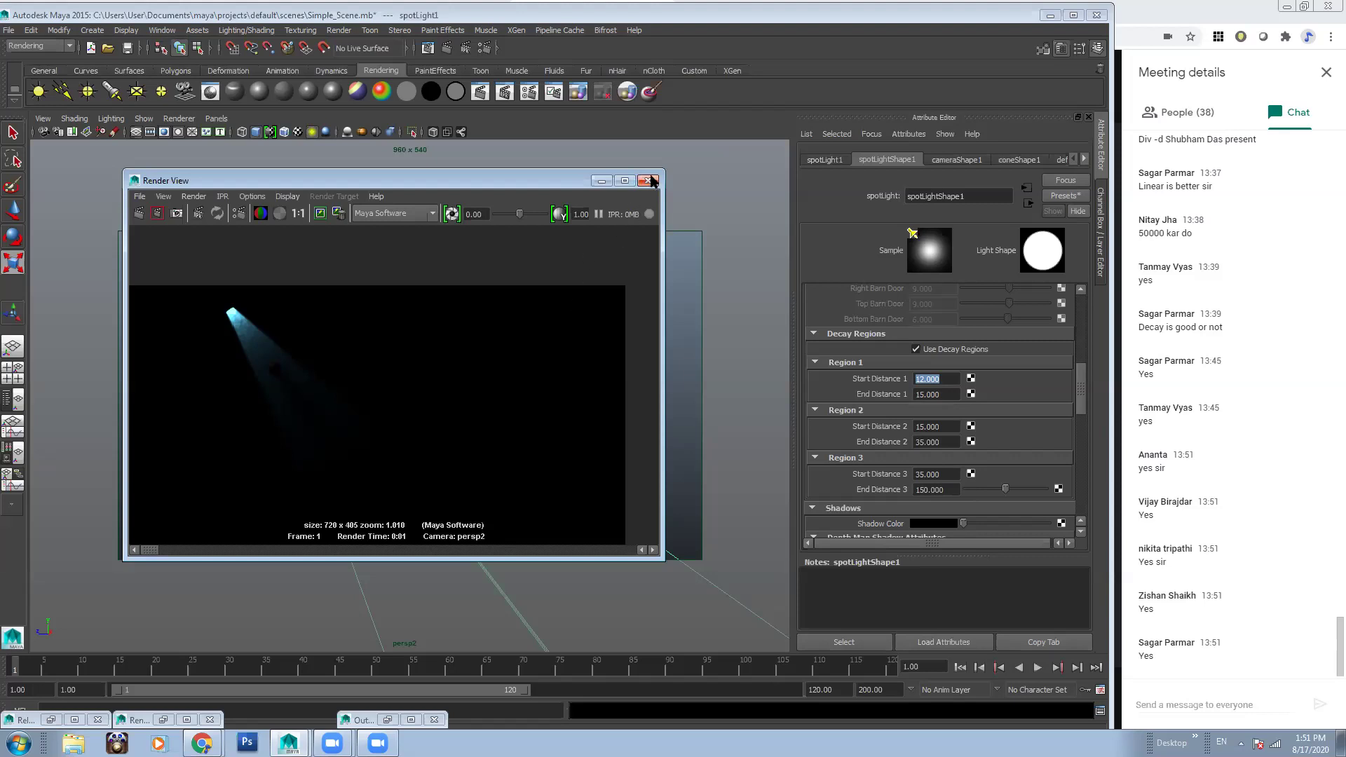
# Close the Render View and make layer1 visible in the scene
pyautogui.click(649, 180)
pyautogui.click(485, 421)
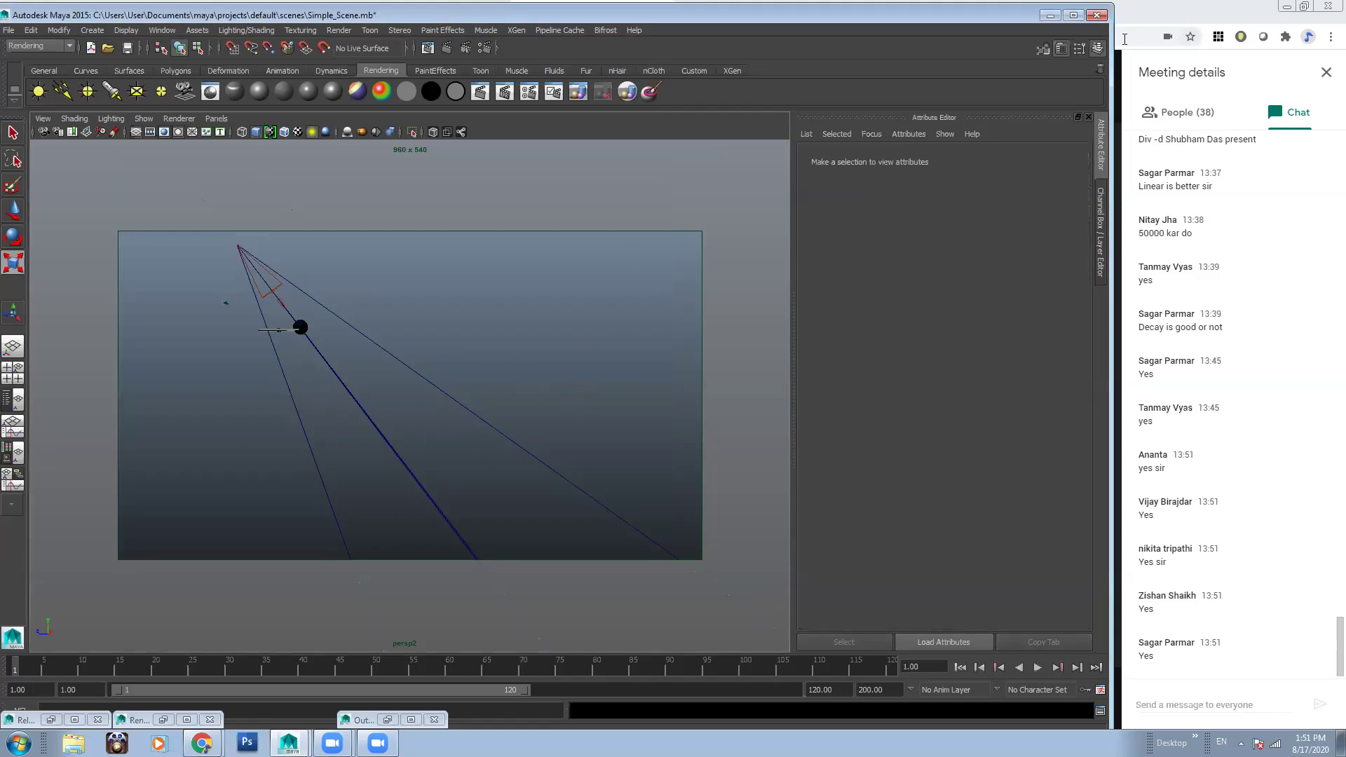
pyautogui.click(1099, 48)
pyautogui.click(1099, 48)
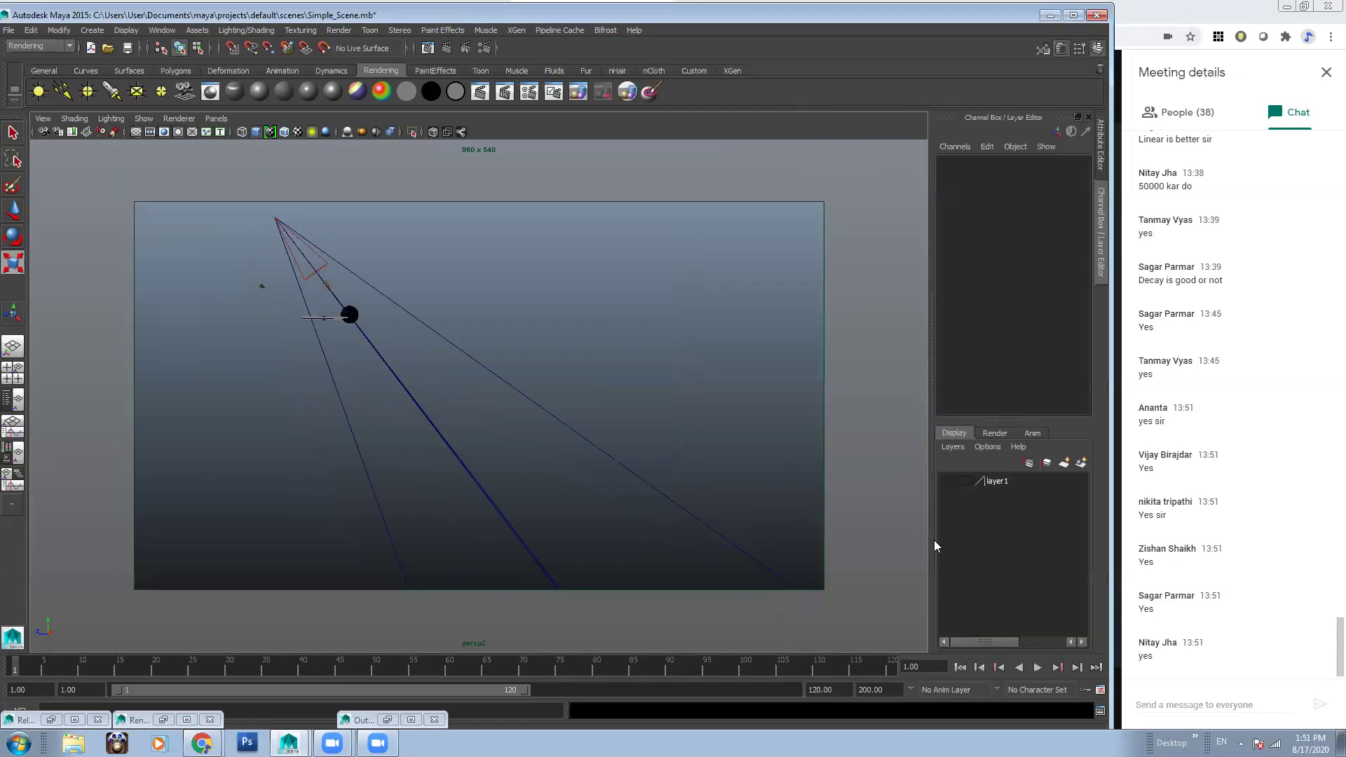
pyautogui.click(947, 481)
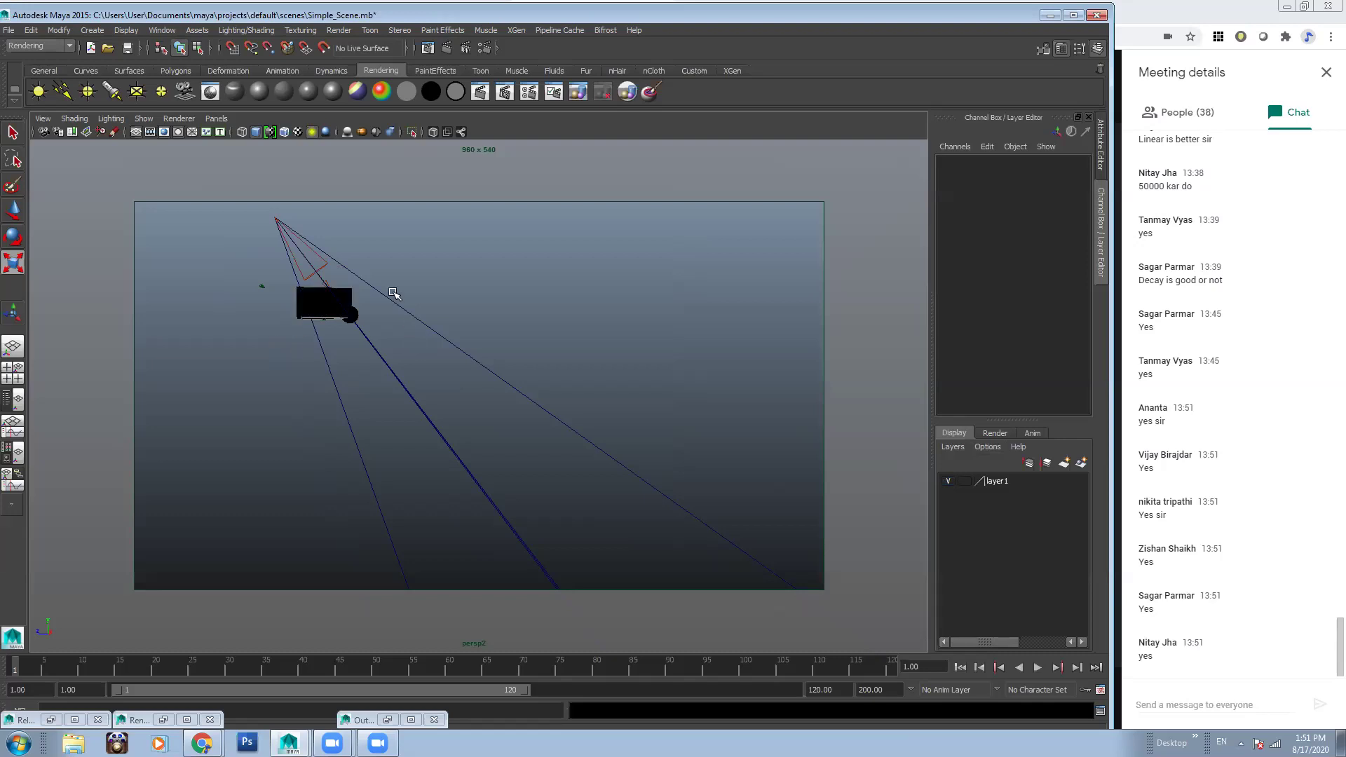
# Select the spotlight above the room and scale it down to about 0.063 in X and Y and 0.042 in Z
pyautogui.click(274, 220)
pyautogui.keyDown('alt'); pyautogui.moveTo(233, 314); pyautogui.dragTo(493, 406); pyautogui.keyUp('alt')
pyautogui.scroll(5, 430, 316)
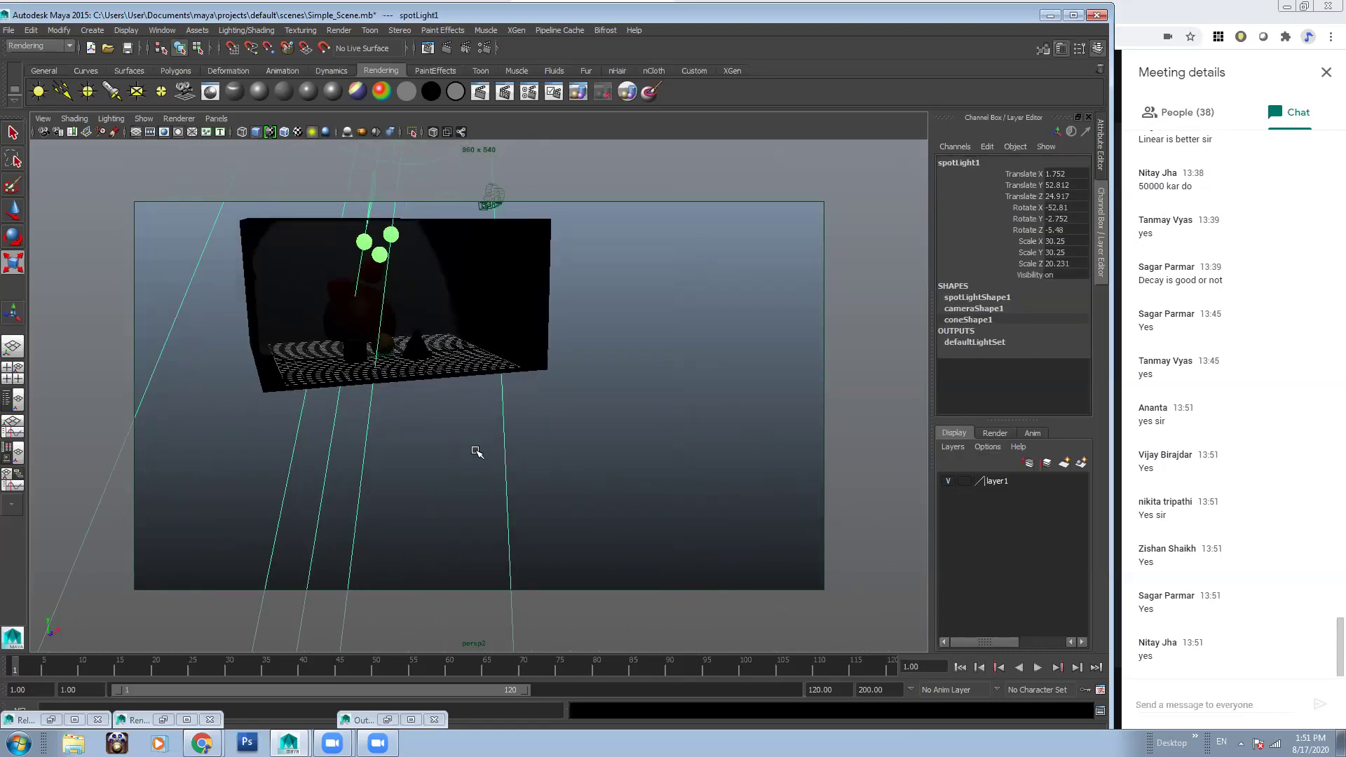
pyautogui.scroll(-5, 592, 365)
pyautogui.keyDown('alt'); pyautogui.moveTo(421, 336); pyautogui.dragTo(382, 413); pyautogui.keyUp('alt')
pyautogui.click(385, 307)
pyautogui.click(456, 338)
pyautogui.keyDown('alt'); pyautogui.moveTo(457, 338); pyautogui.dragTo(526, 339); pyautogui.keyUp('alt')
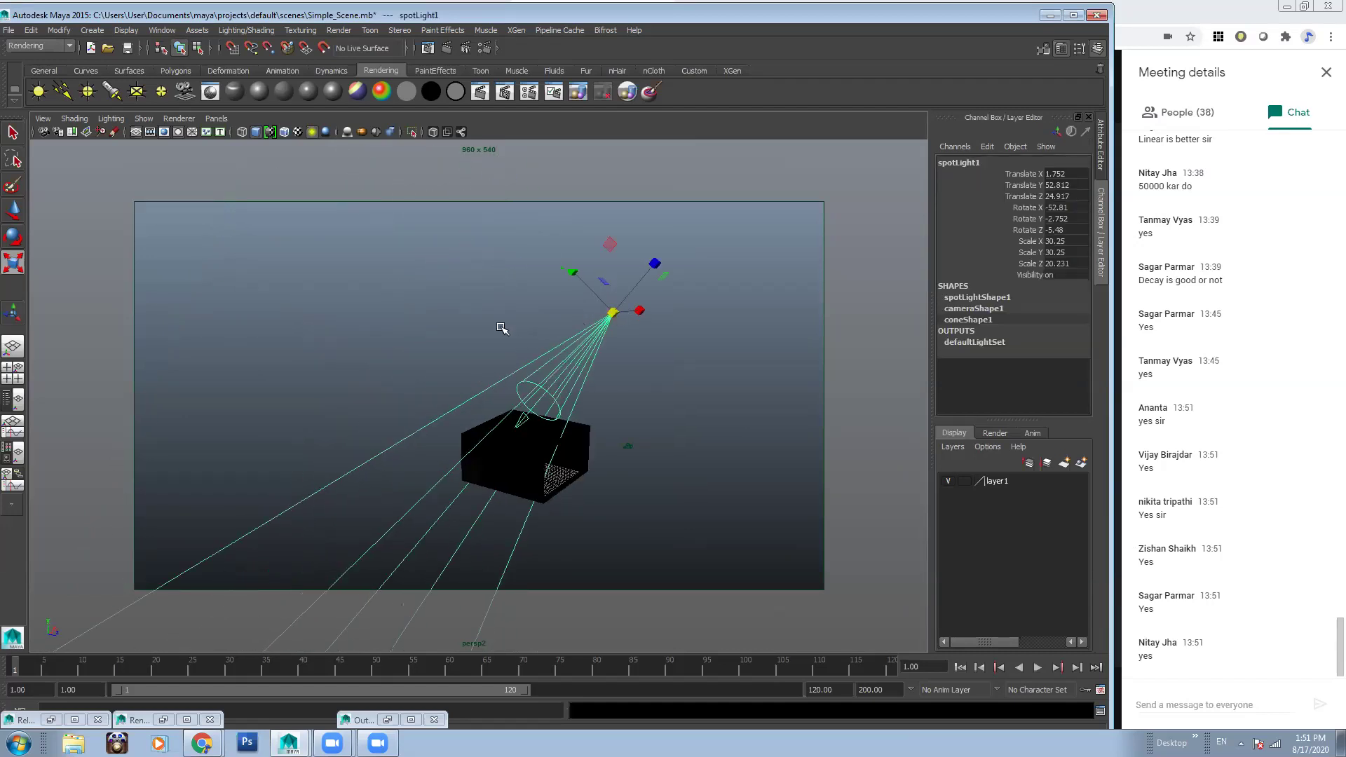
pyautogui.moveTo(356, 313); pyautogui.dragTo(359, 313)
pyautogui.moveTo(613, 313); pyautogui.dragTo(295, 312)
pyautogui.moveTo(611, 324); pyautogui.dragTo(639, 431)
pyautogui.moveTo(498, 392); pyautogui.dragTo(8, 385)
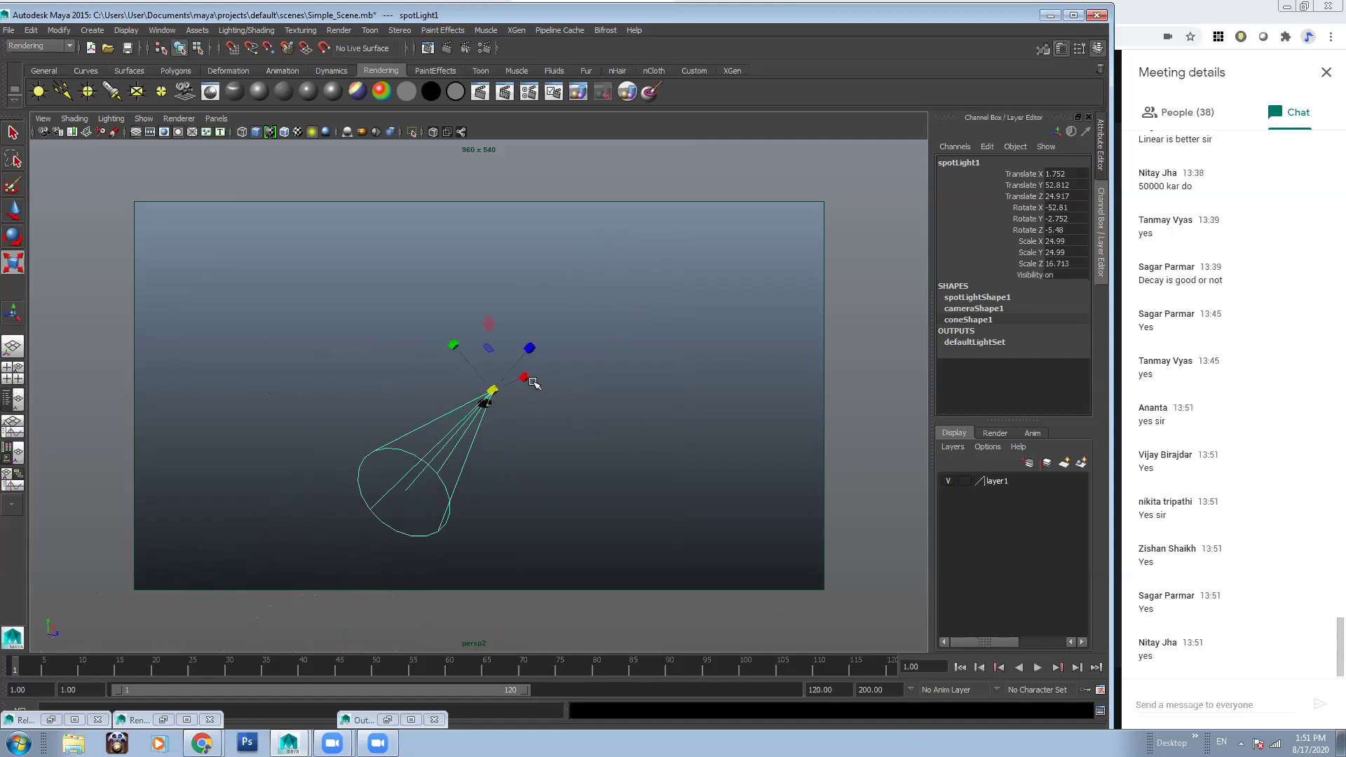
pyautogui.moveTo(494, 391); pyautogui.dragTo(250, 383)
pyautogui.scroll(10, 654, 418)
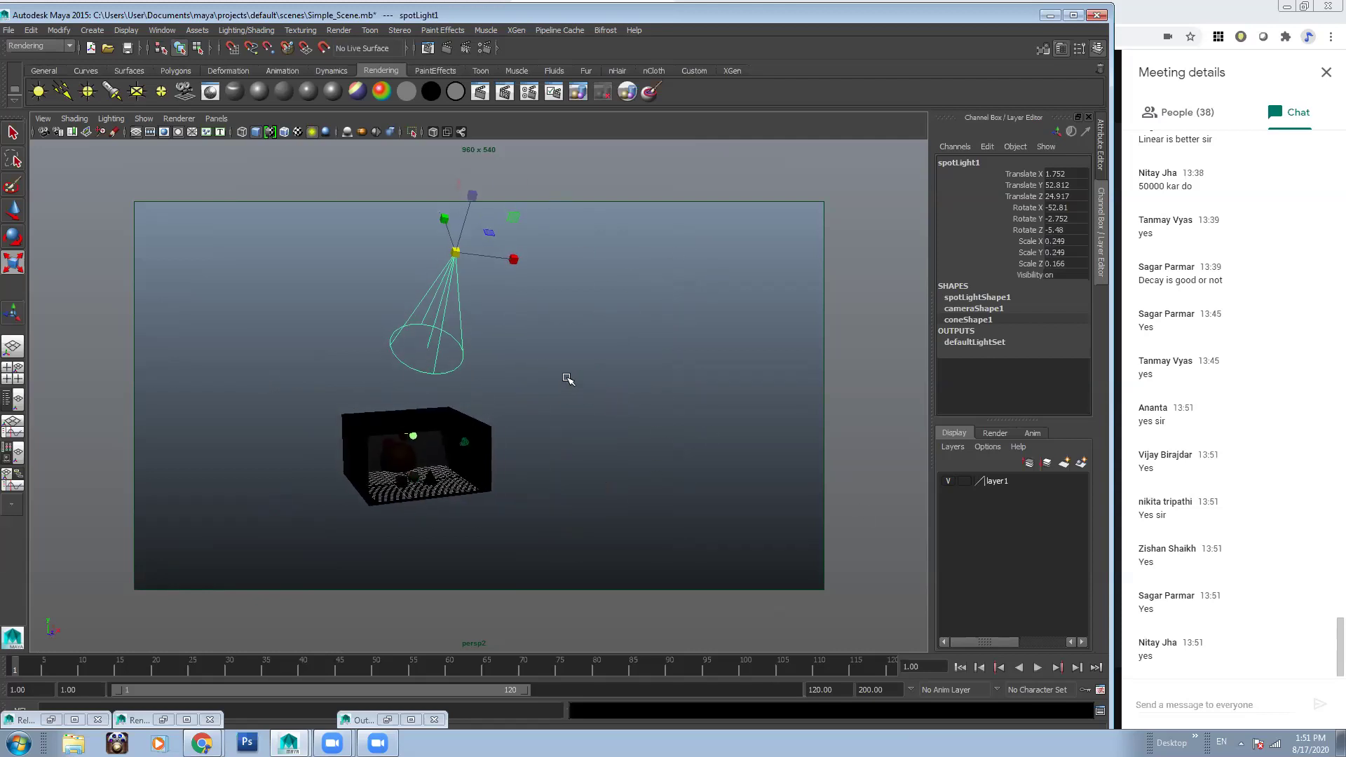
pyautogui.moveTo(423, 252); pyautogui.dragTo(351, 253)
# Rotate the spotlight to point down at the room, at about -94.97, 14.96 and -7.39 degrees
pyautogui.press('e')
pyautogui.keyDown('alt'); pyautogui.moveTo(484, 253); pyautogui.dragTo(499, 274, button='middle'); pyautogui.keyUp('alt')
pyautogui.moveTo(493, 269); pyautogui.dragTo(544, 256)
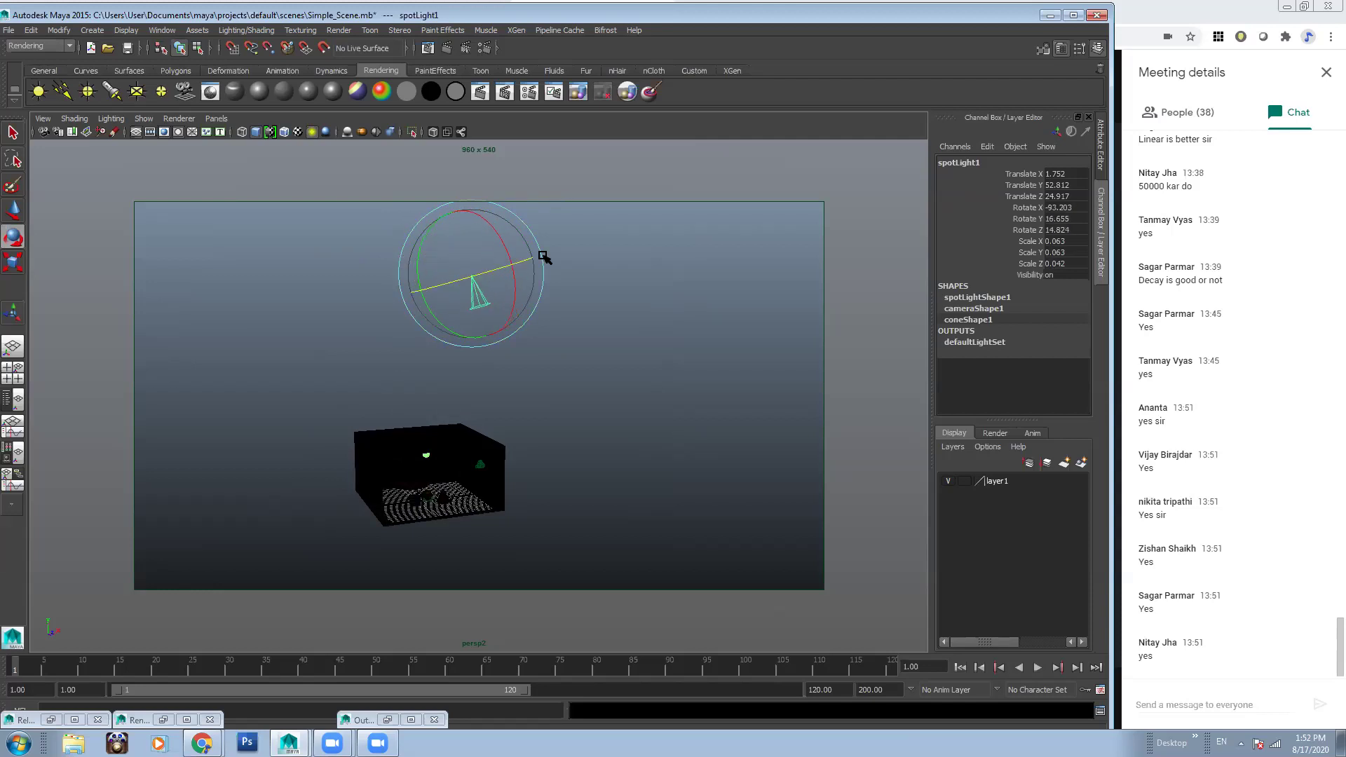
pyautogui.moveTo(446, 257); pyautogui.dragTo(503, 298)
# Move the spotlight inside the room to about X -1.895, Y 7.899 and Z -0.912
pyautogui.press('w')
pyautogui.moveTo(472, 207); pyautogui.dragTo(584, 425)
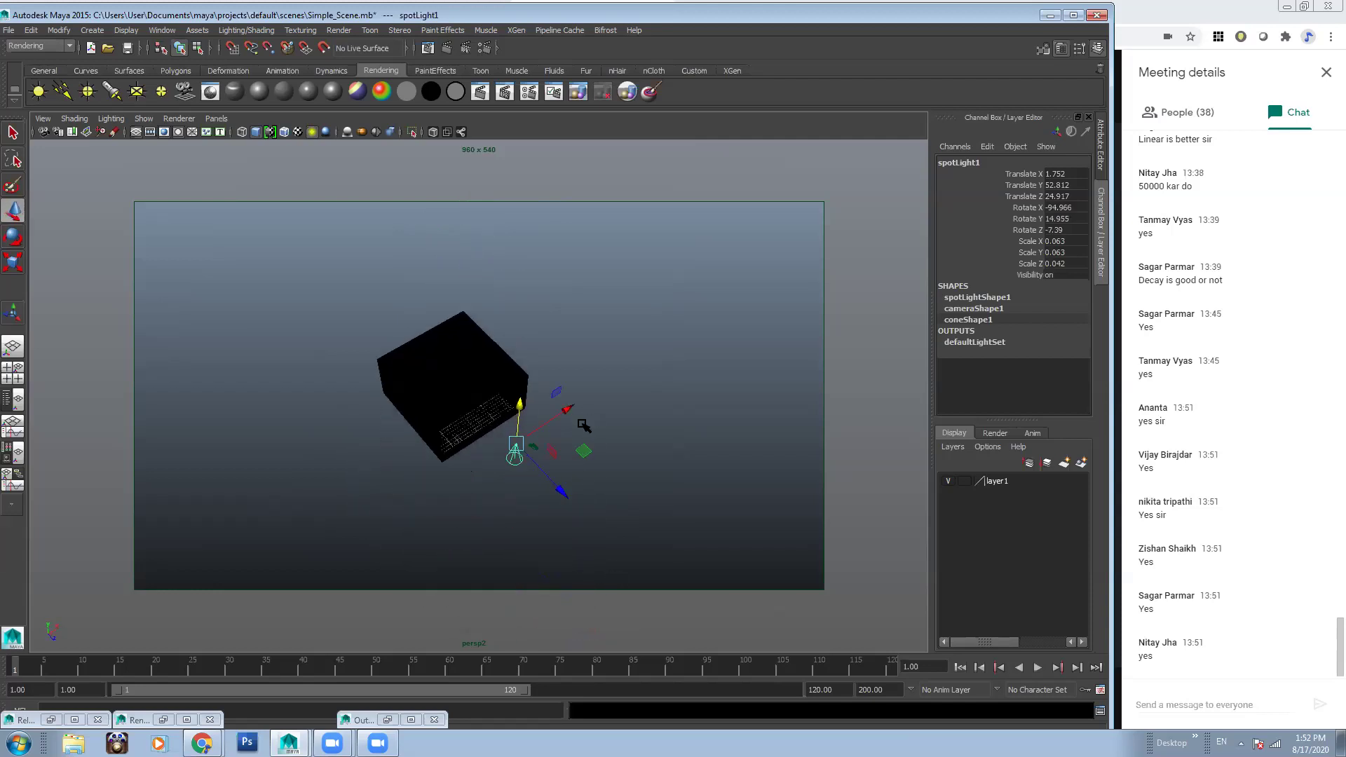
pyautogui.moveTo(562, 492); pyautogui.dragTo(478, 403)
pyautogui.keyDown('alt'); pyautogui.moveTo(478, 403); pyautogui.dragTo(512, 393, button='right'); pyautogui.keyUp('alt')
pyautogui.keyDown('alt'); pyautogui.moveTo(487, 316); pyautogui.dragTo(556, 420, button='middle'); pyautogui.keyUp('alt')
pyautogui.keyDown('alt'); pyautogui.moveTo(556, 420); pyautogui.dragTo(681, 422, button='right'); pyautogui.keyUp('alt')
pyautogui.keyDown('alt'); pyautogui.moveTo(499, 318); pyautogui.dragTo(470, 293); pyautogui.keyUp('alt')
pyautogui.keyDown('alt'); pyautogui.moveTo(470, 293); pyautogui.dragTo(530, 344, button='middle'); pyautogui.keyUp('alt')
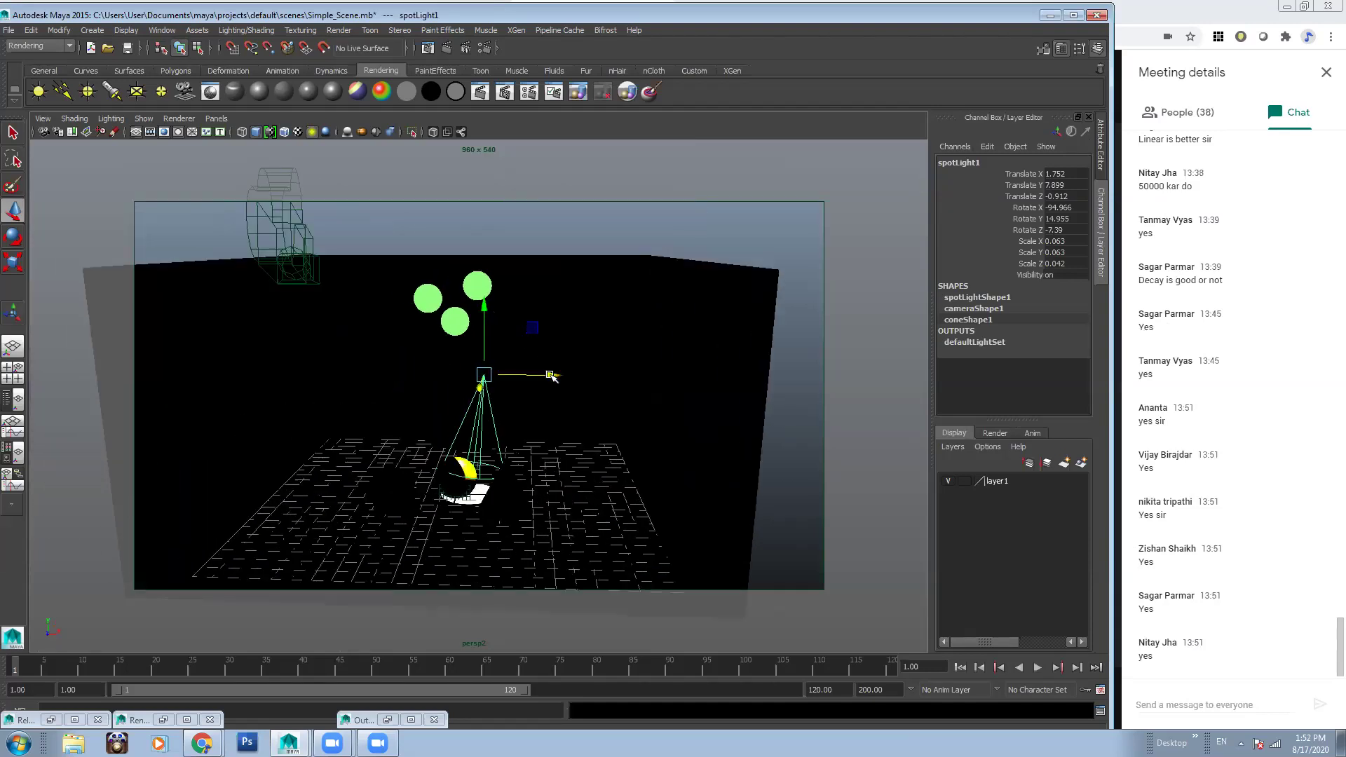
pyautogui.moveTo(552, 375); pyautogui.dragTo(494, 376)
# Move the spotlight up and out in front of the room to about Y 14.04, Z 25.47, and tilt it to about -46.1 degrees in X
pyautogui.press('e')
pyautogui.moveTo(377, 322); pyautogui.dragTo(465, 386)
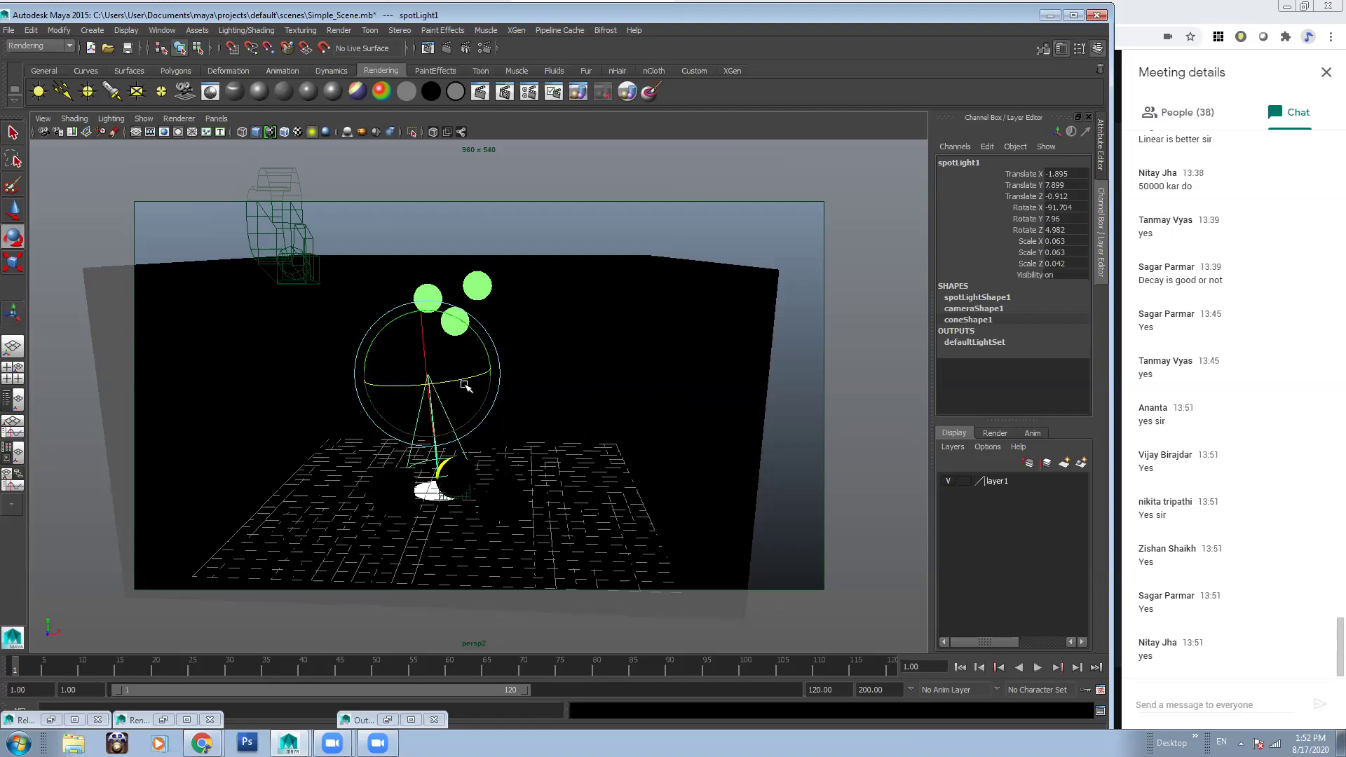
pyautogui.moveTo(459, 320); pyautogui.dragTo(434, 204)
pyautogui.press('w')
pyautogui.keyDown('alt'); pyautogui.moveTo(435, 211); pyautogui.dragTo(499, 325); pyautogui.keyUp('alt')
pyautogui.scroll(-5, 781, 412)
pyautogui.scroll(4, 494, 324)
pyautogui.press('e')
pyautogui.moveTo(430, 234); pyautogui.dragTo(547, 302)
# Tilt the spotlight up so its beam falls on the cube, sphere and cone, and clear the selection
pyautogui.press('w')
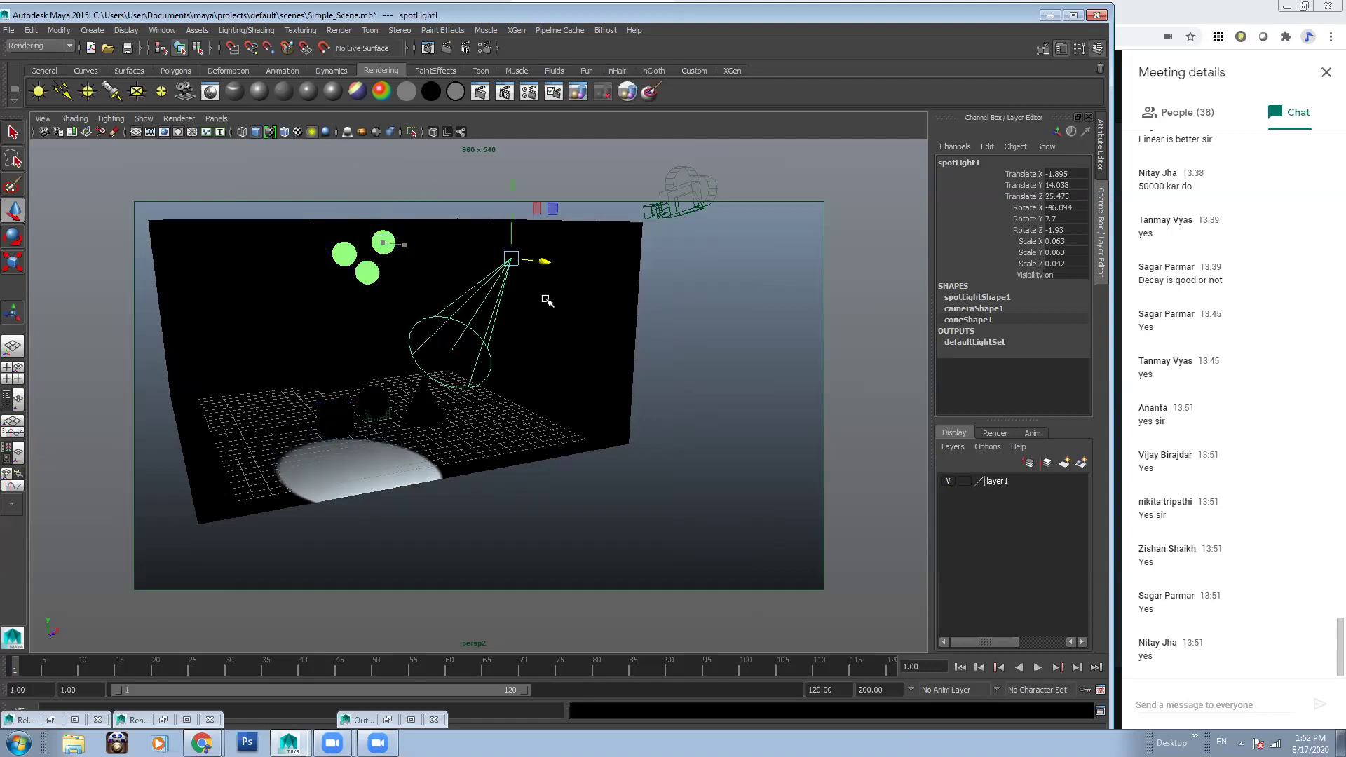
pyautogui.moveTo(562, 253); pyautogui.dragTo(644, 256)
pyautogui.keyDown('alt'); pyautogui.moveTo(573, 291); pyautogui.dragTo(677, 330); pyautogui.keyUp('alt')
pyautogui.press('e')
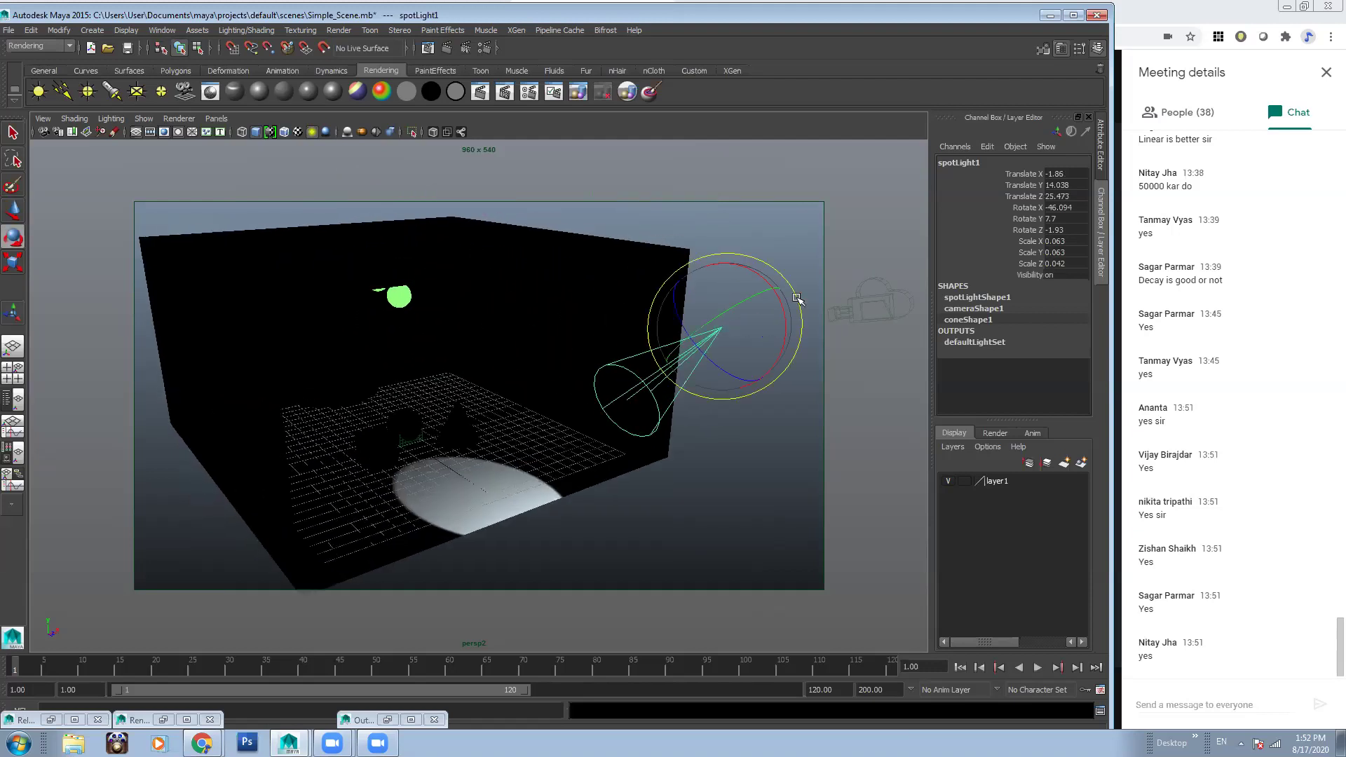
pyautogui.moveTo(757, 276); pyautogui.dragTo(691, 294)
pyautogui.click(364, 359)
pyautogui.press('Delete')
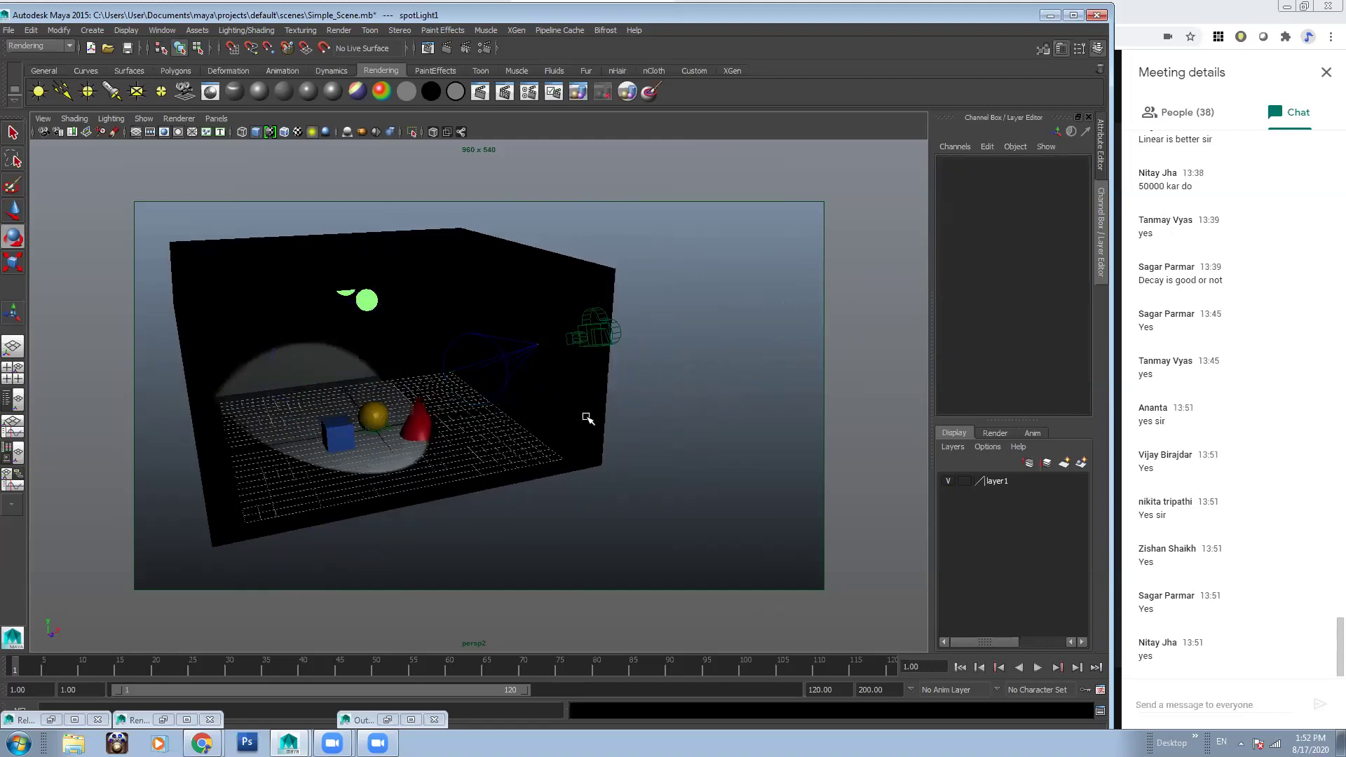
# Reselect the spotlight and adjust its placement to about X 1.96, Z 30.34, with rotation about -26.66, 3.11 and 0.93 degrees
pyautogui.click(521, 349)
pyautogui.keyDown('alt'); pyautogui.moveTo(609, 364); pyautogui.dragTo(575, 356); pyautogui.keyUp('alt')
pyautogui.moveTo(484, 336); pyautogui.dragTo(688, 351)
pyautogui.press('w')
pyautogui.keyDown('alt'); pyautogui.moveTo(760, 321); pyautogui.dragTo(456, 337); pyautogui.keyUp('alt')
# Switch the viewport to the persp camera and open the Render View
pyautogui.click(216, 118)
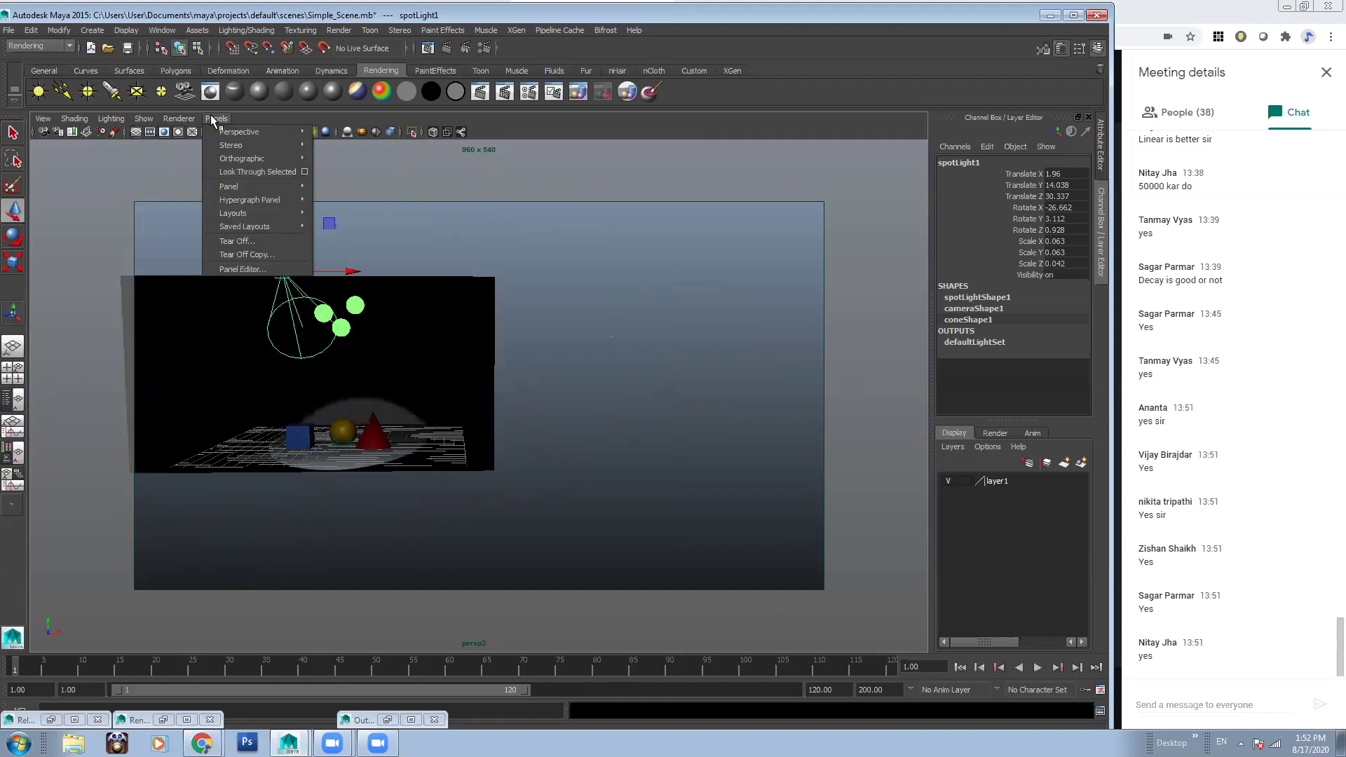
pyautogui.moveTo(260, 132)
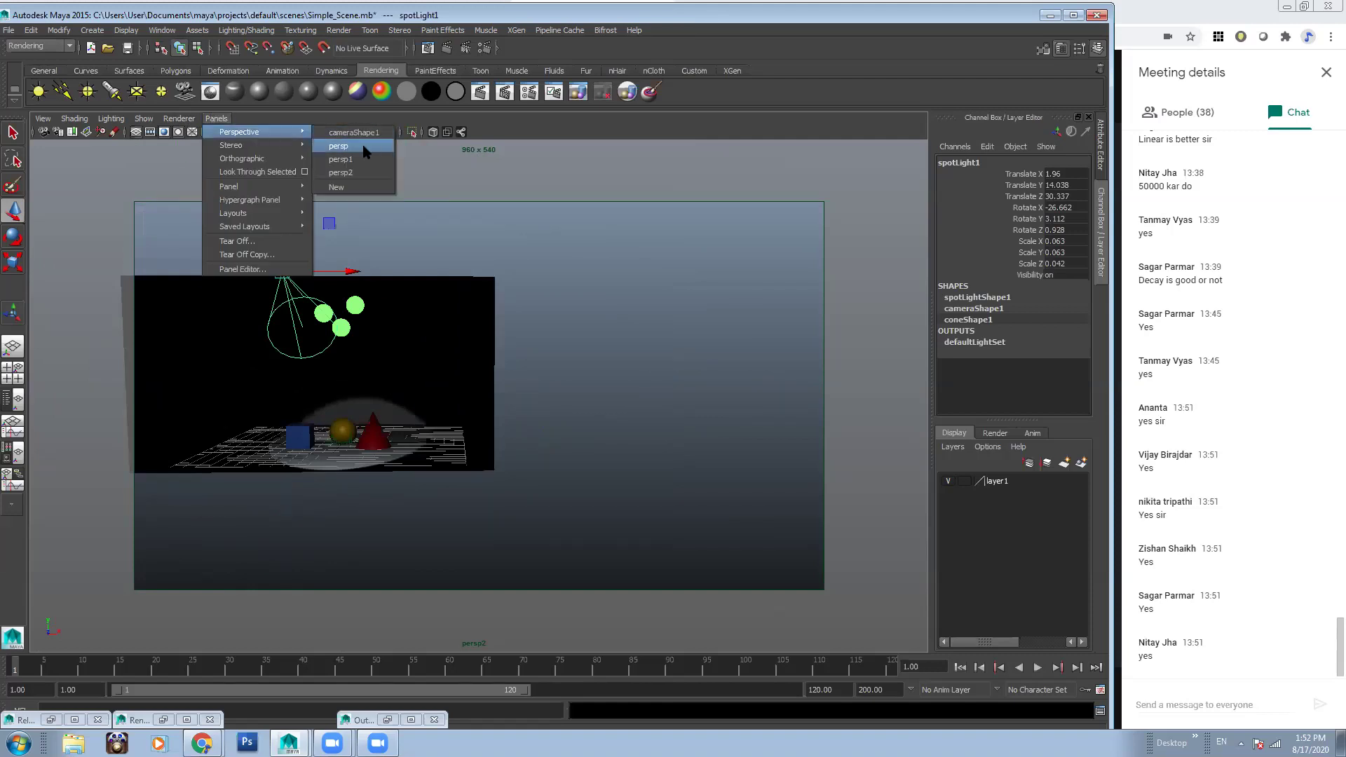
pyautogui.click(364, 146)
pyautogui.click(427, 48)
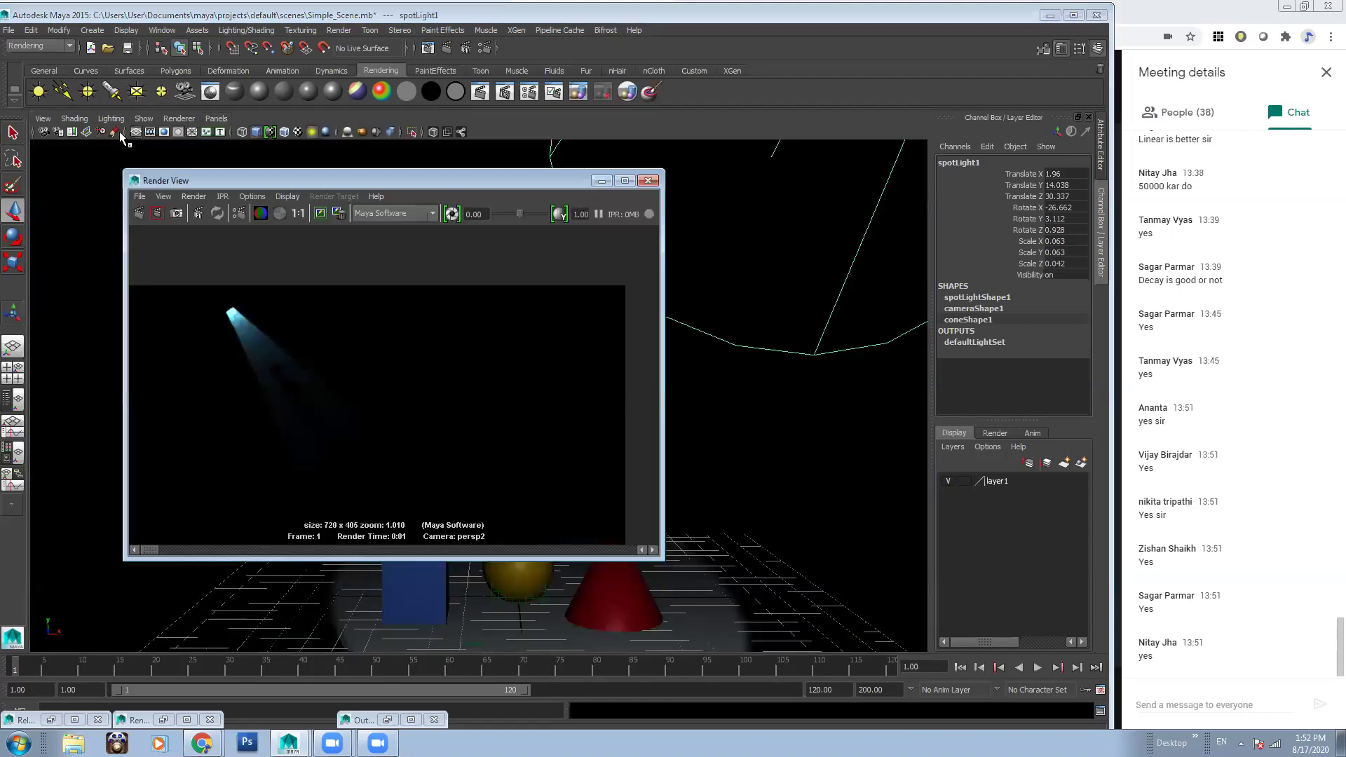
# Re-render the frame and take a snapshot of the persp camera's view before closing the Render View
pyautogui.click(139, 215)
pyautogui.rightClick(191, 216)
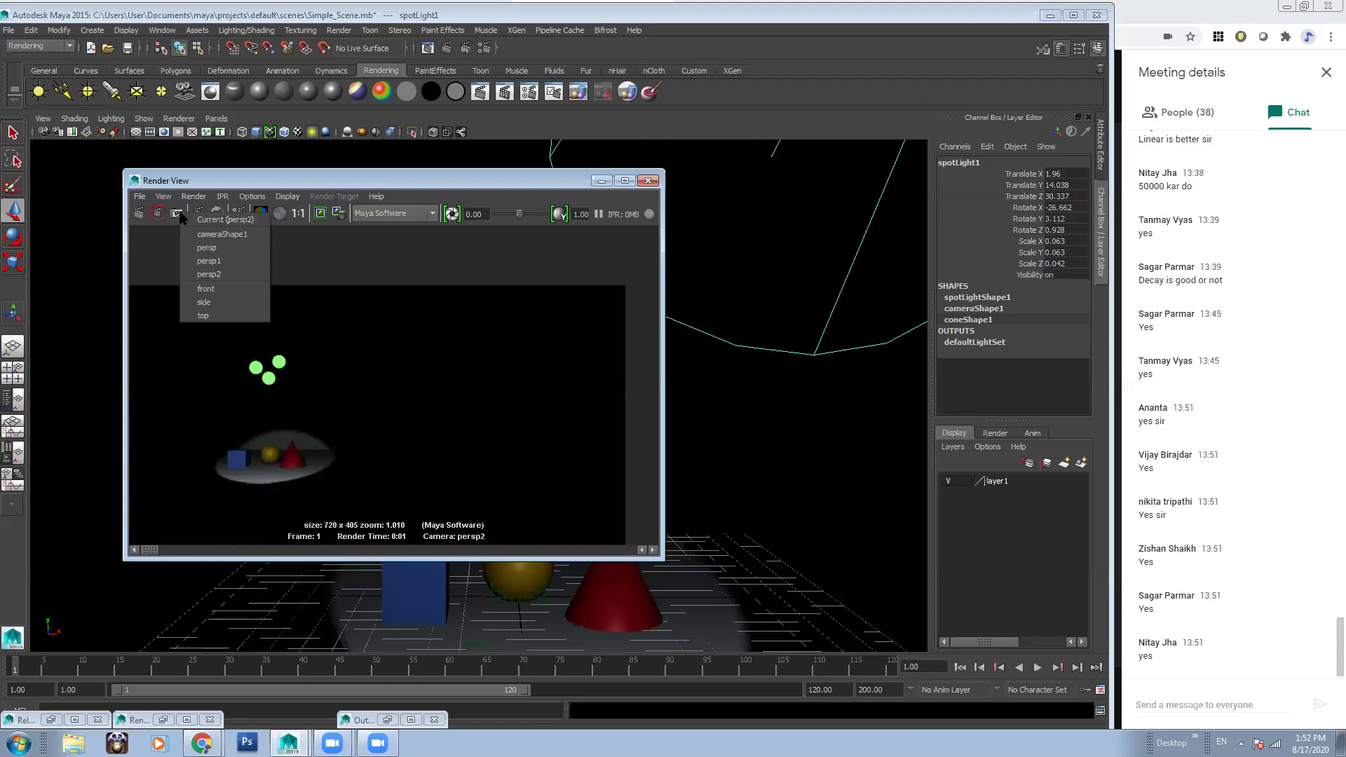
pyautogui.click(210, 250)
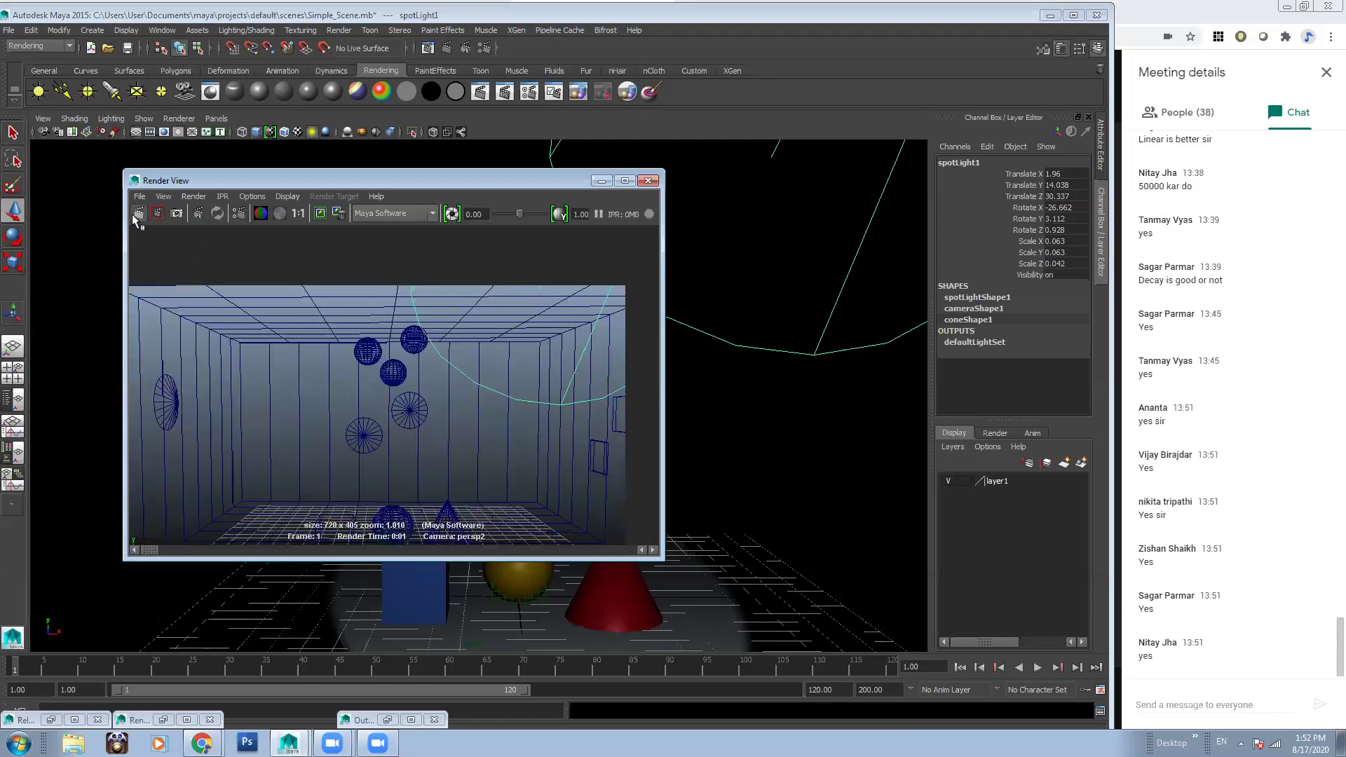
pyautogui.click(647, 182)
# Reselect the spotlight, return to the persp2 view, and scale the light up to about 0.56 in X and Y and 0.525 in Z
pyautogui.click(762, 344)
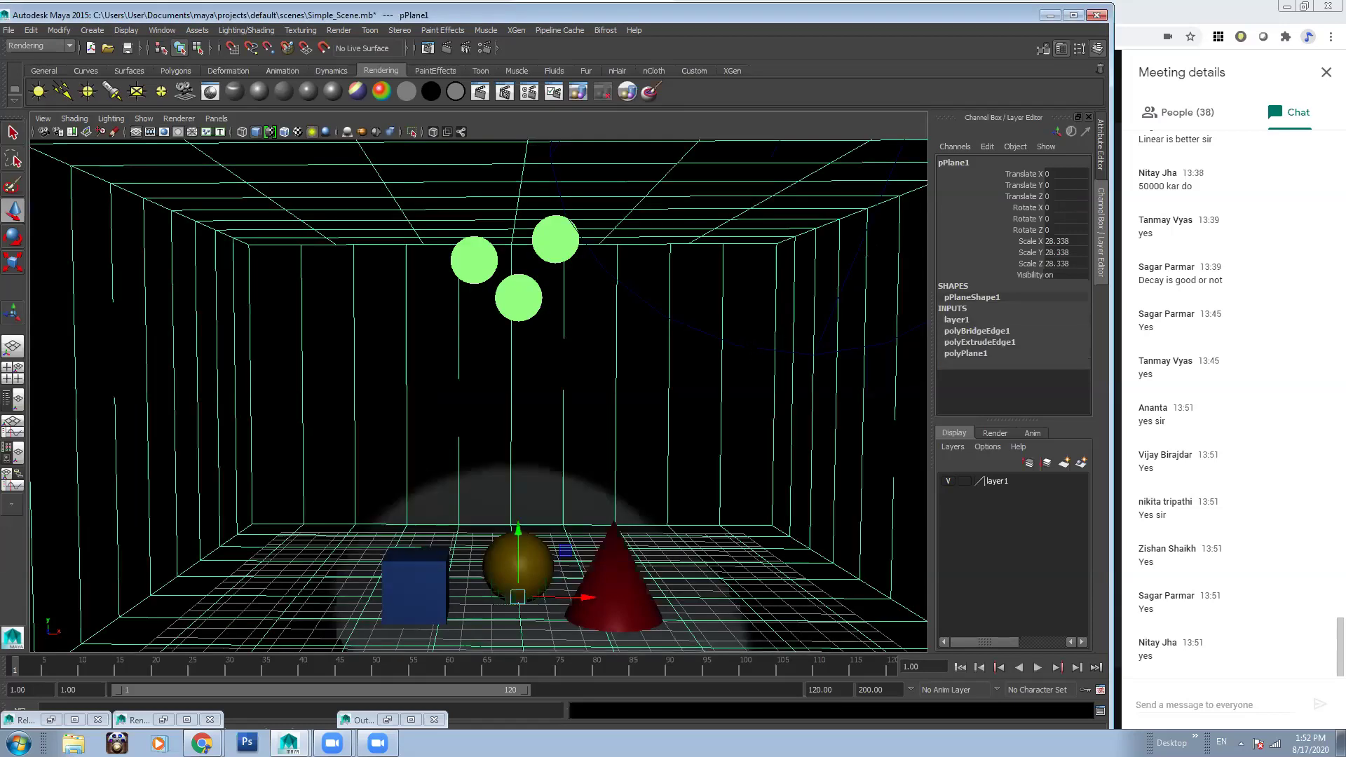
pyautogui.click(777, 344)
pyautogui.click(216, 119)
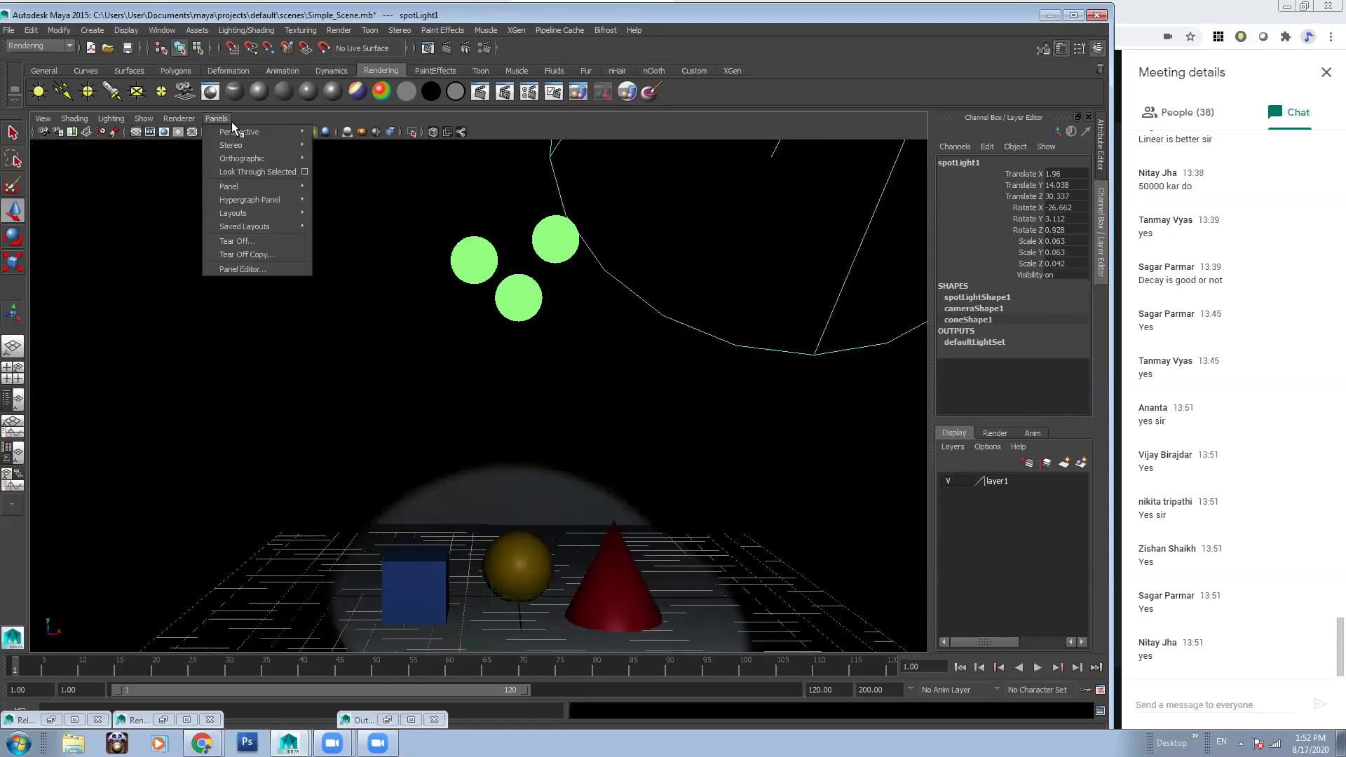
pyautogui.moveTo(260, 132)
pyautogui.click(341, 173)
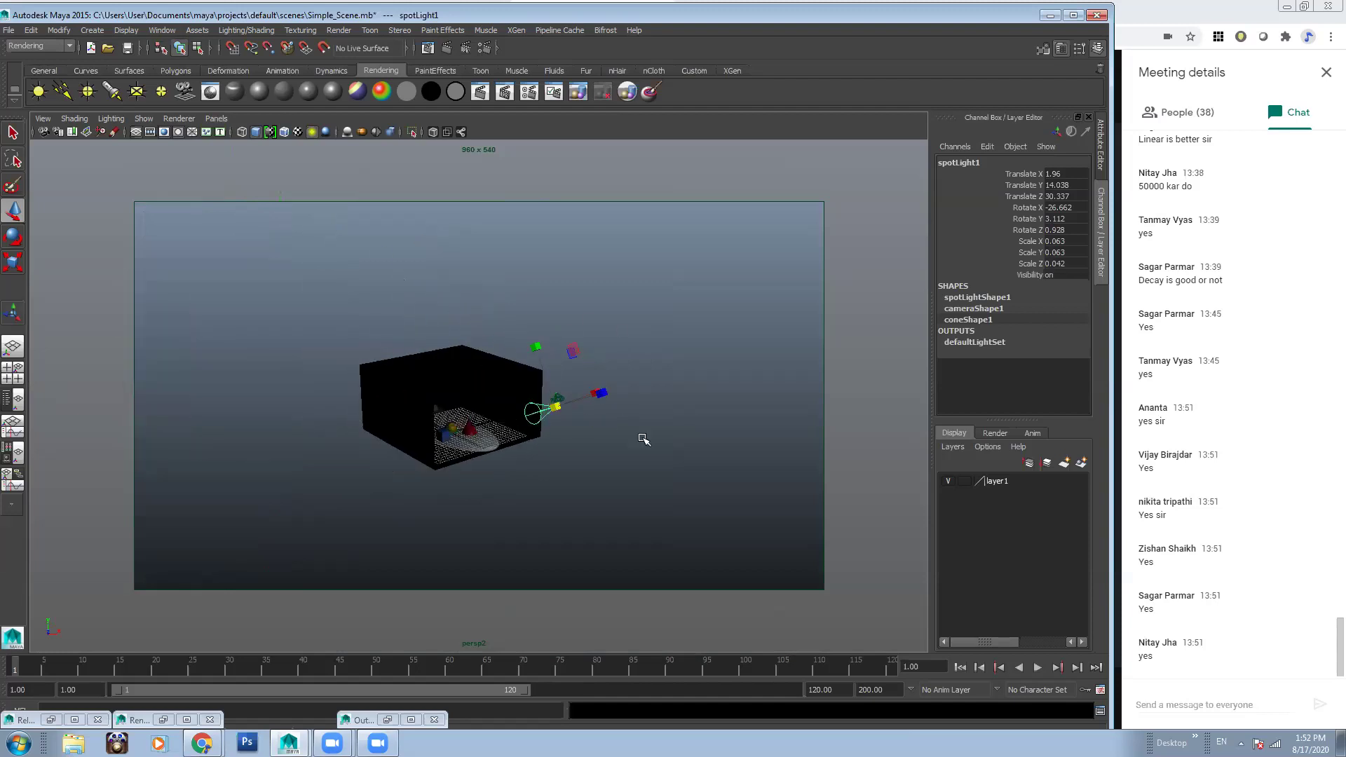
pyautogui.press('t')
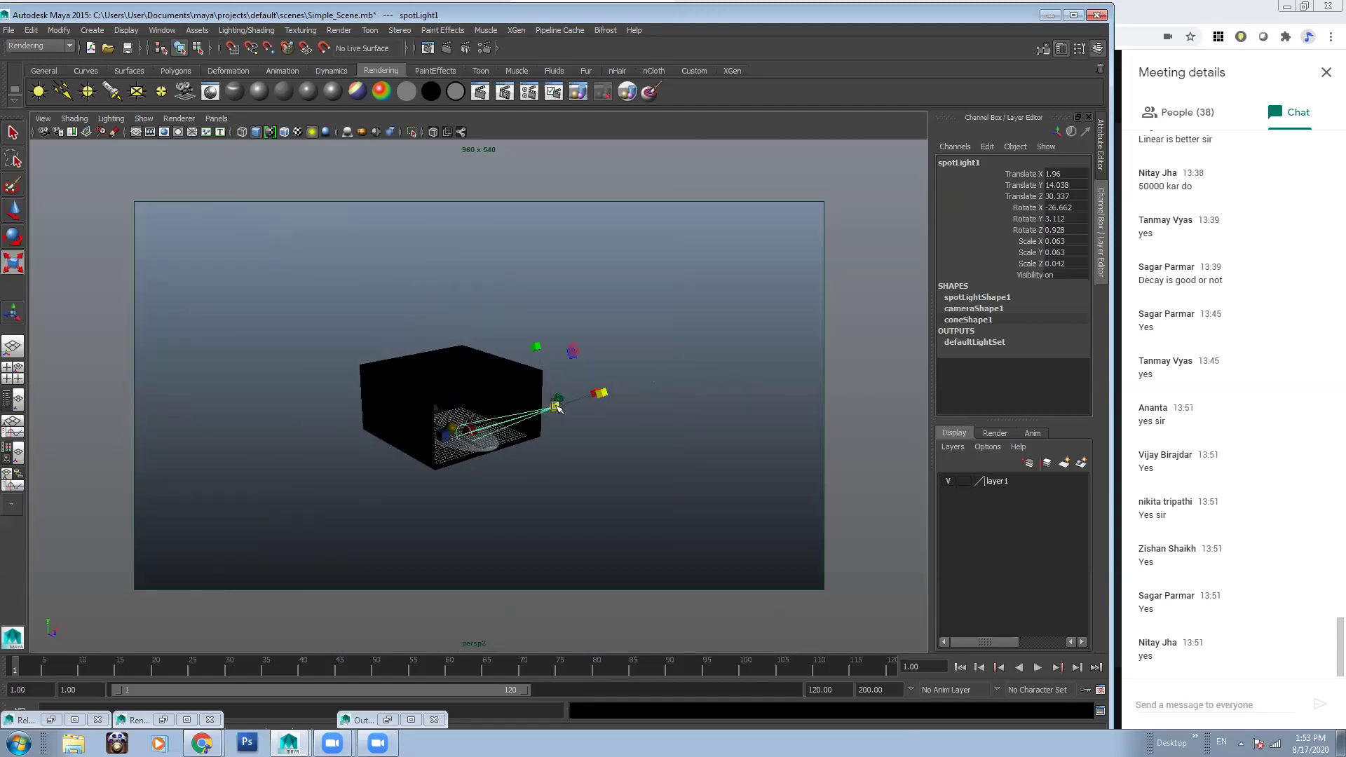
pyautogui.moveTo(602, 393); pyautogui.dragTo(1017, 495)
# Raise the spotlight to about Y 16.57 and show the scene through the persp camera
pyautogui.press('w')
pyautogui.moveTo(567, 339); pyautogui.dragTo(610, 364)
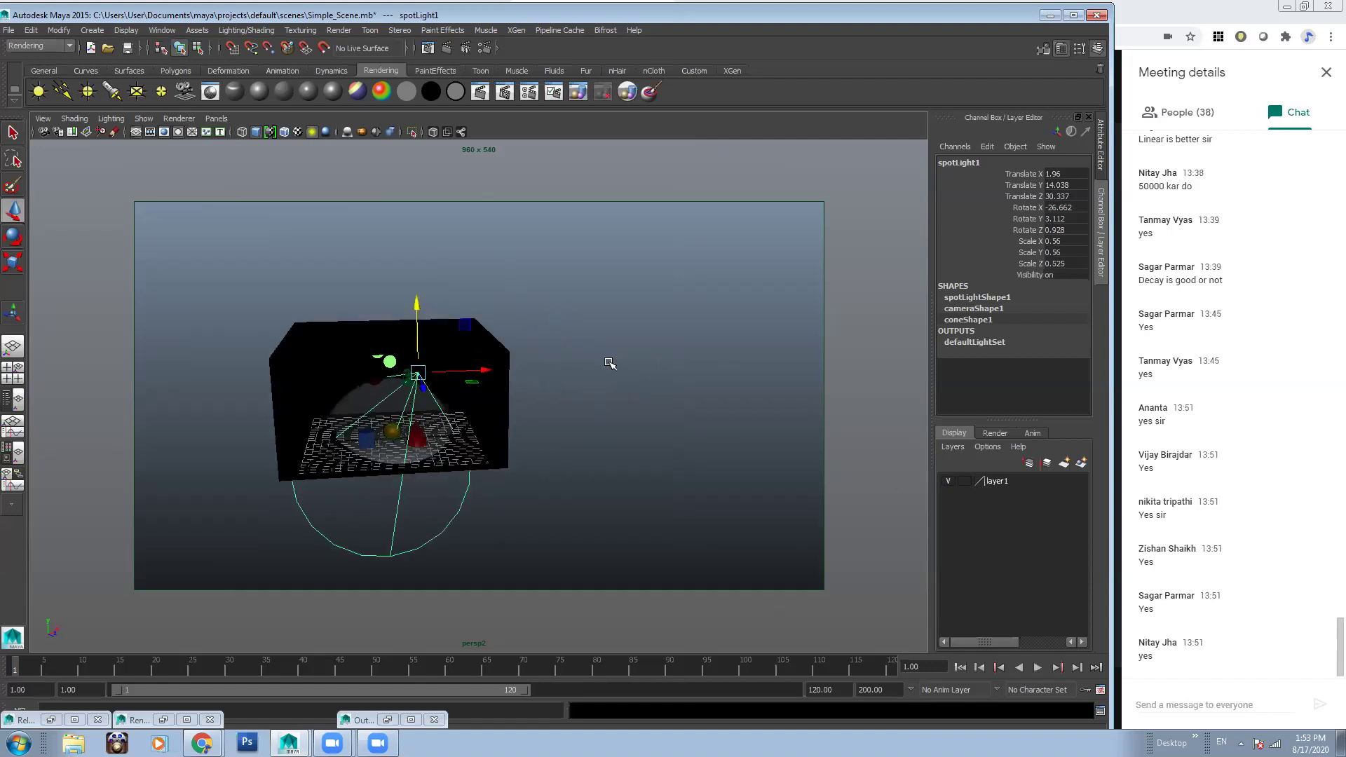
pyautogui.click(179, 118)
pyautogui.click(378, 132)
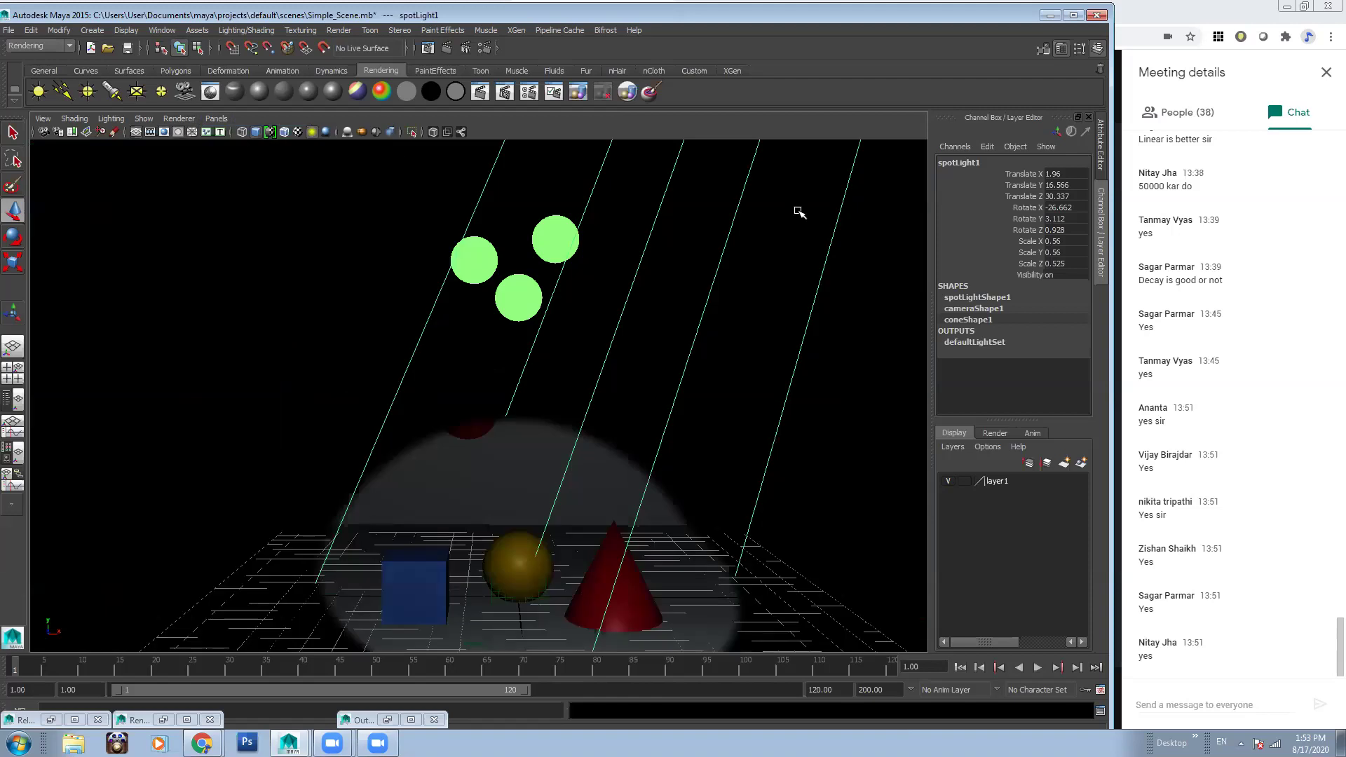
# Set the spotlight's color to light blue and render the frame, closing the Render View after checking the fog beam
pyautogui.click(1060, 49)
pyautogui.click(1061, 49)
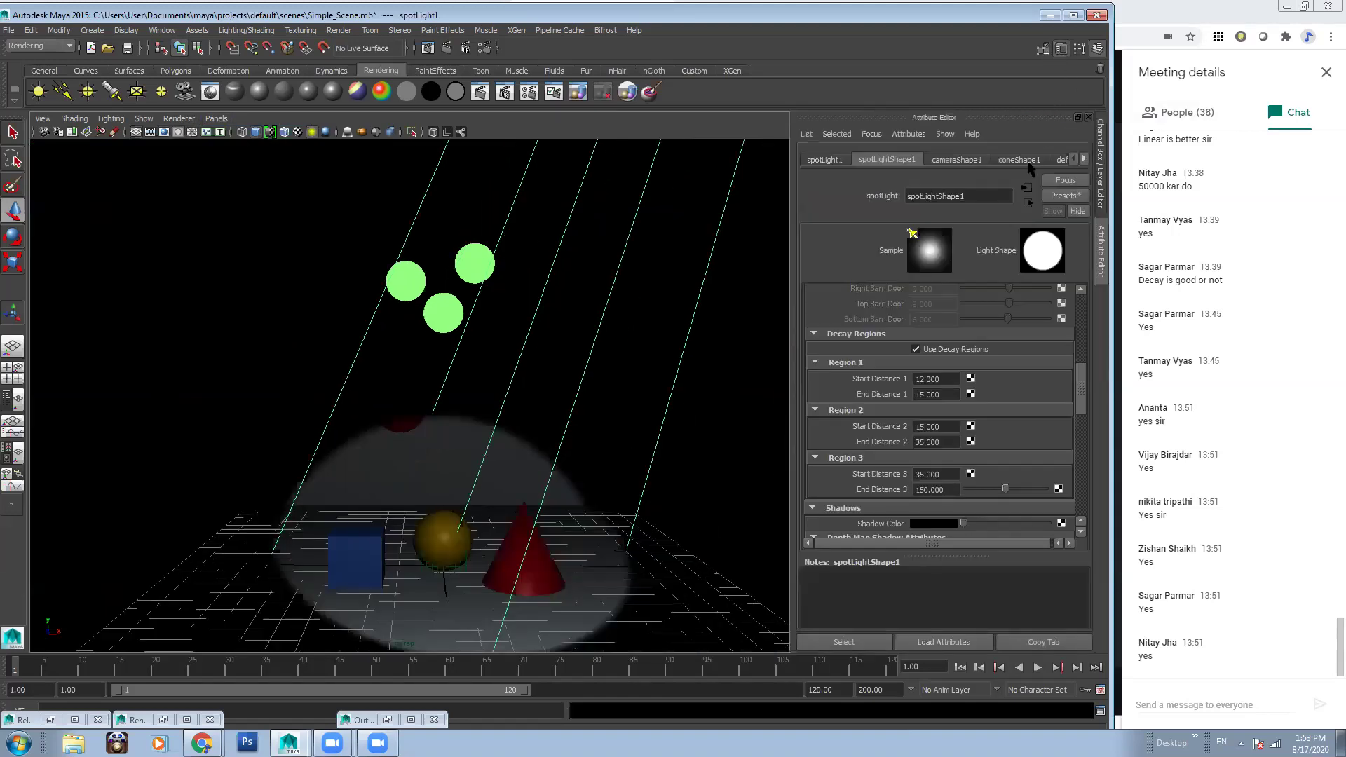
pyautogui.scroll(5, 1048, 389)
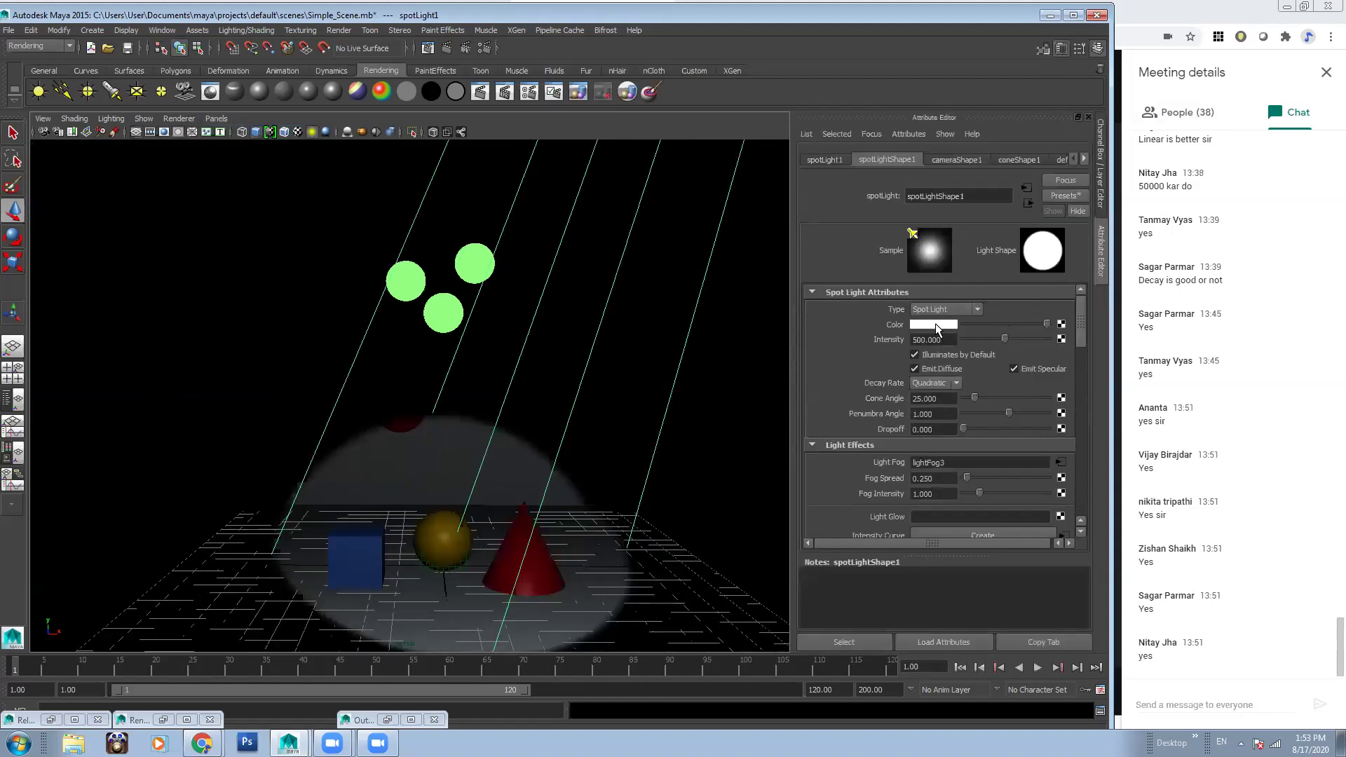
pyautogui.click(935, 326)
pyautogui.click(823, 307)
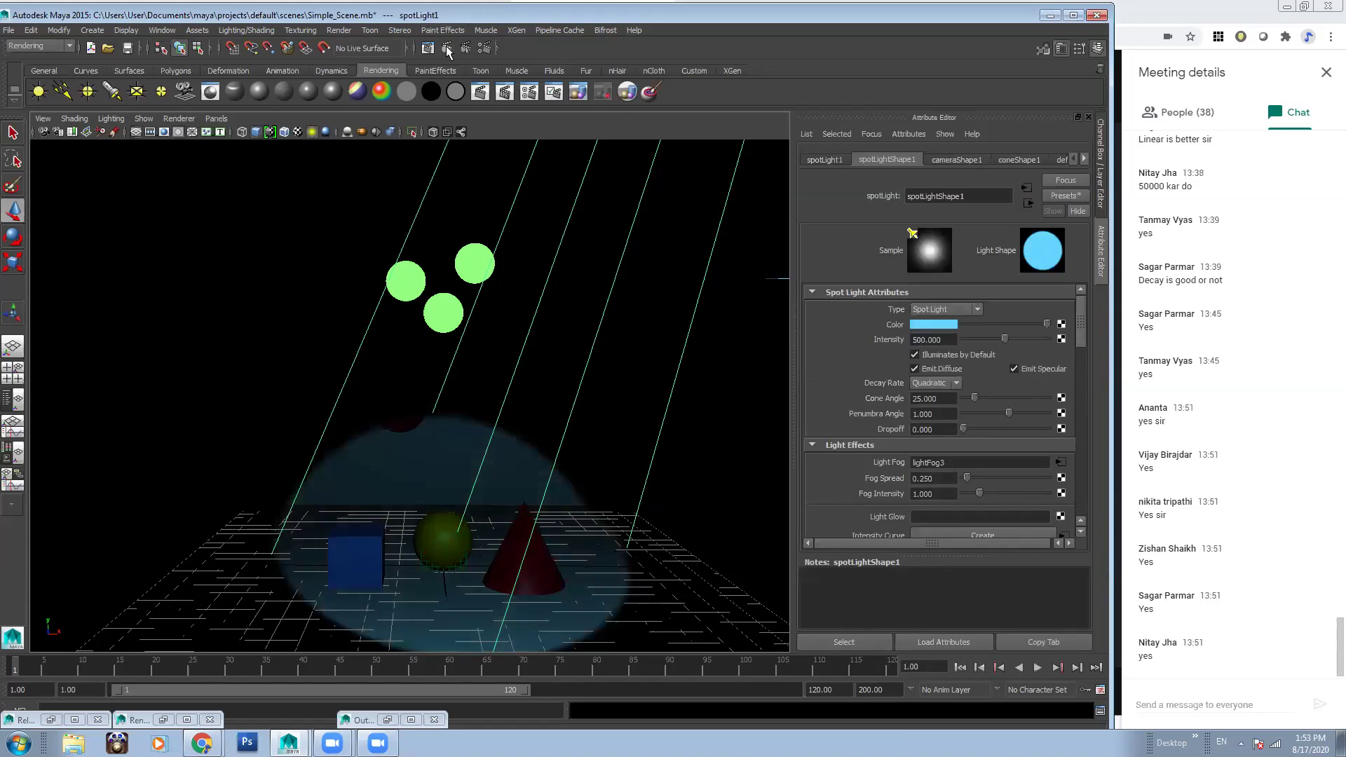
pyautogui.click(448, 48)
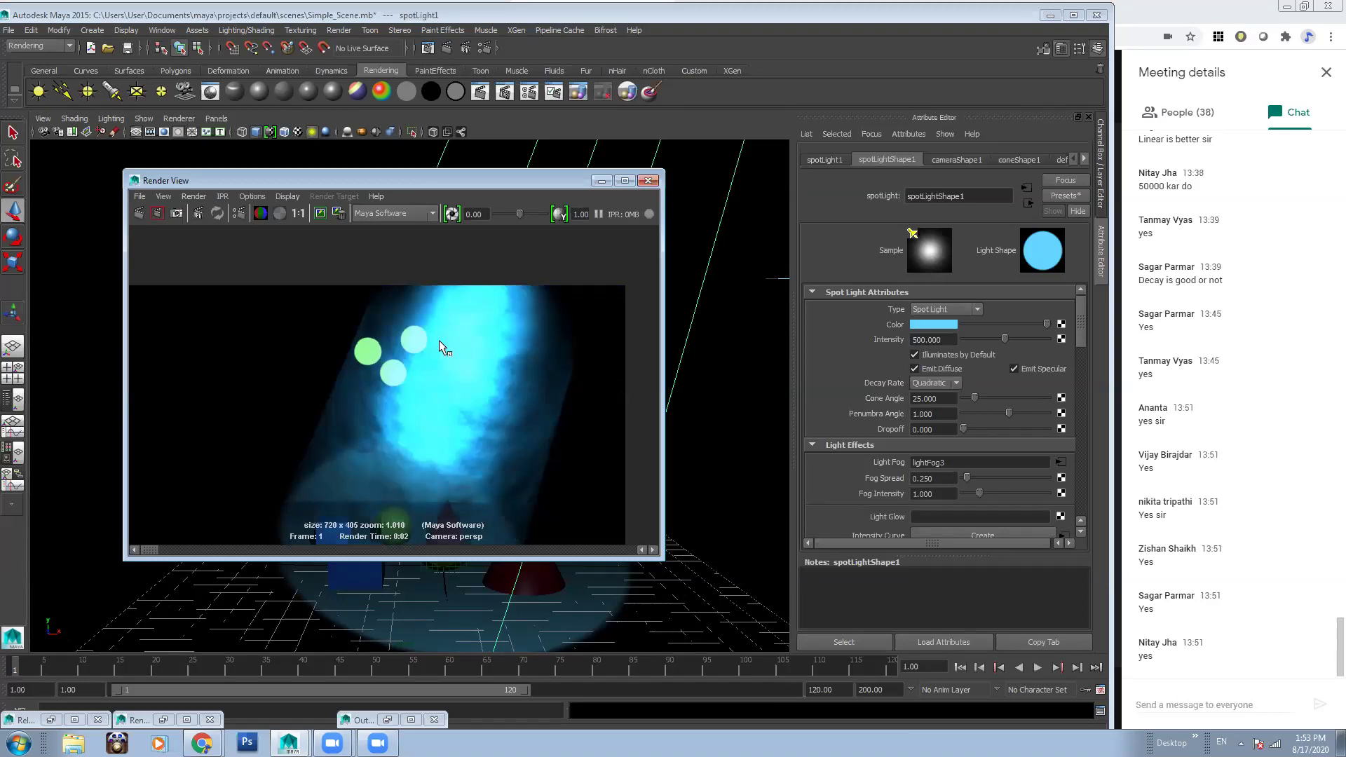
pyautogui.click(648, 181)
# Select the spotlight in the scene and delete it
pyautogui.click(541, 276)
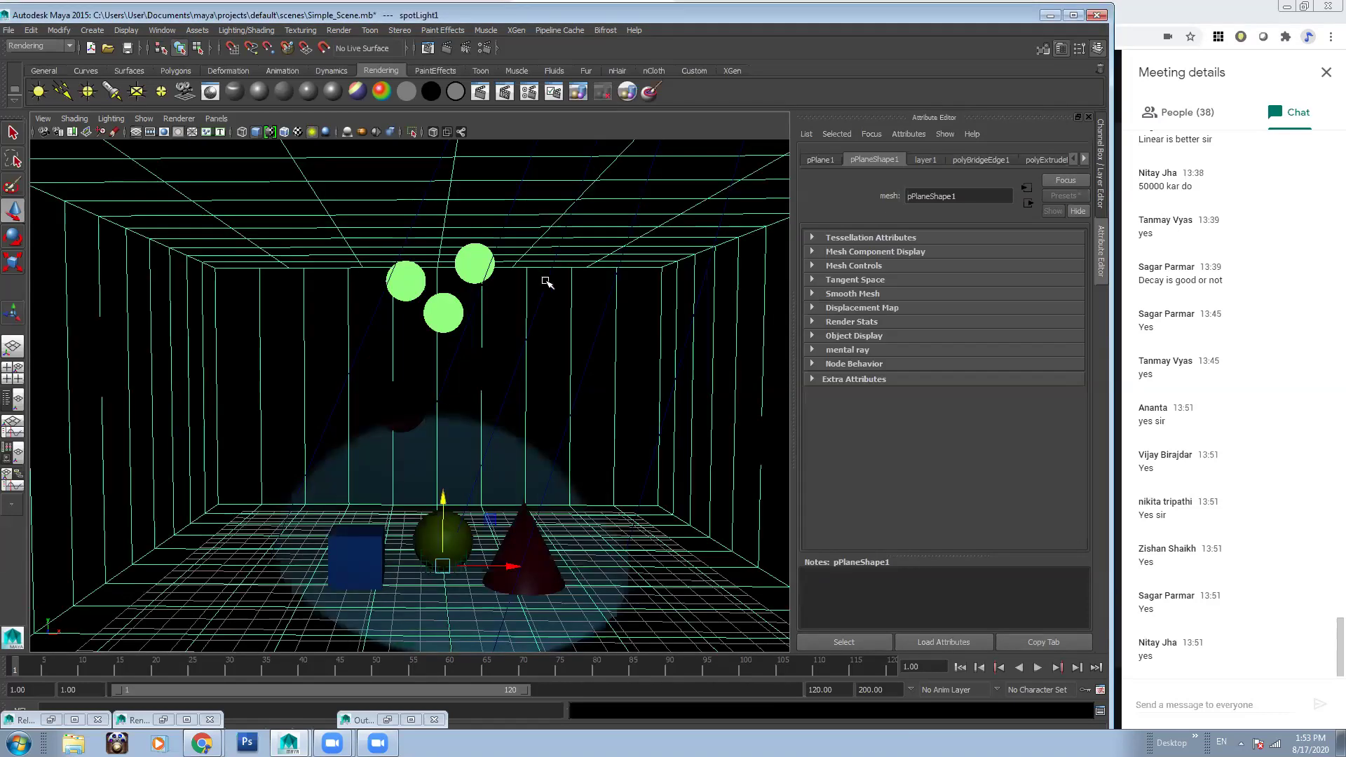
pyautogui.click(546, 284)
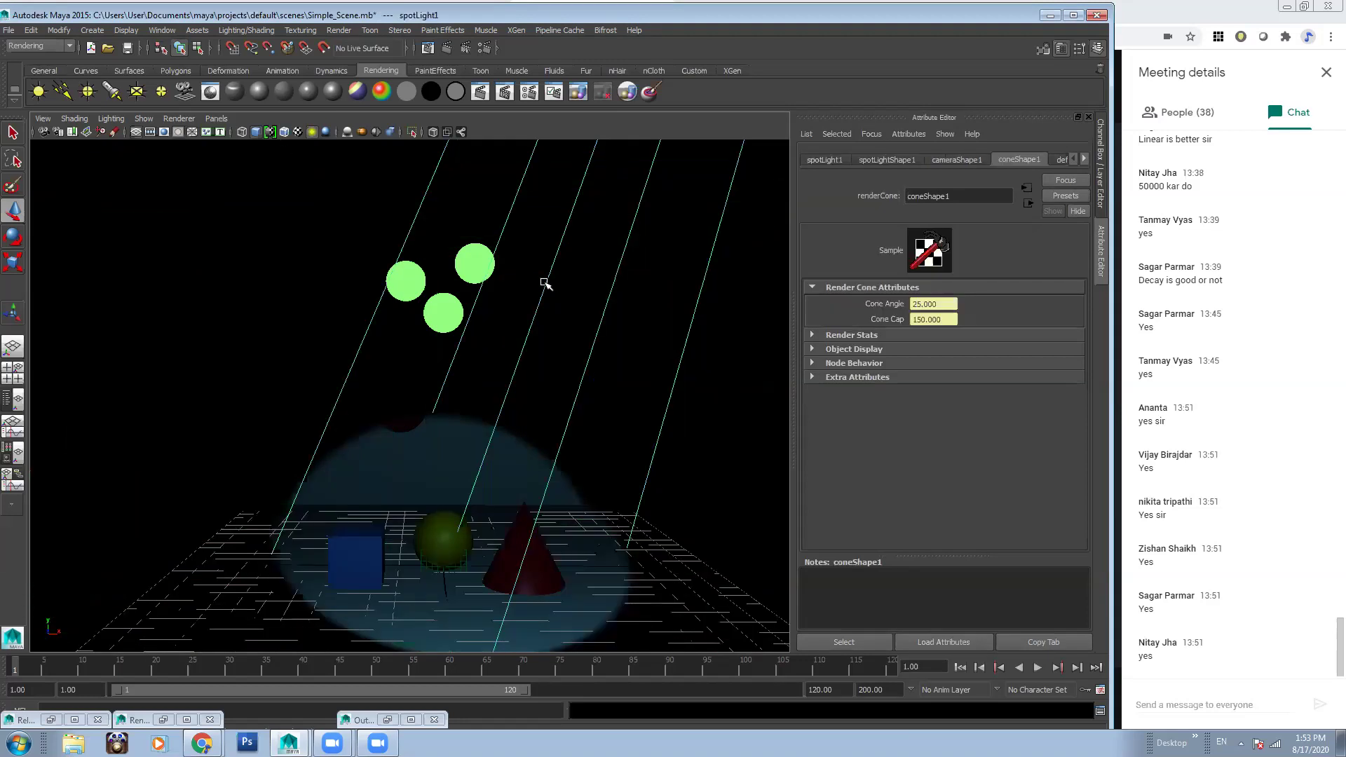
pyautogui.click(545, 283)
# Unhide the three point lights pointLight1 to pointLight3 through the Outliner
pyautogui.click(163, 30)
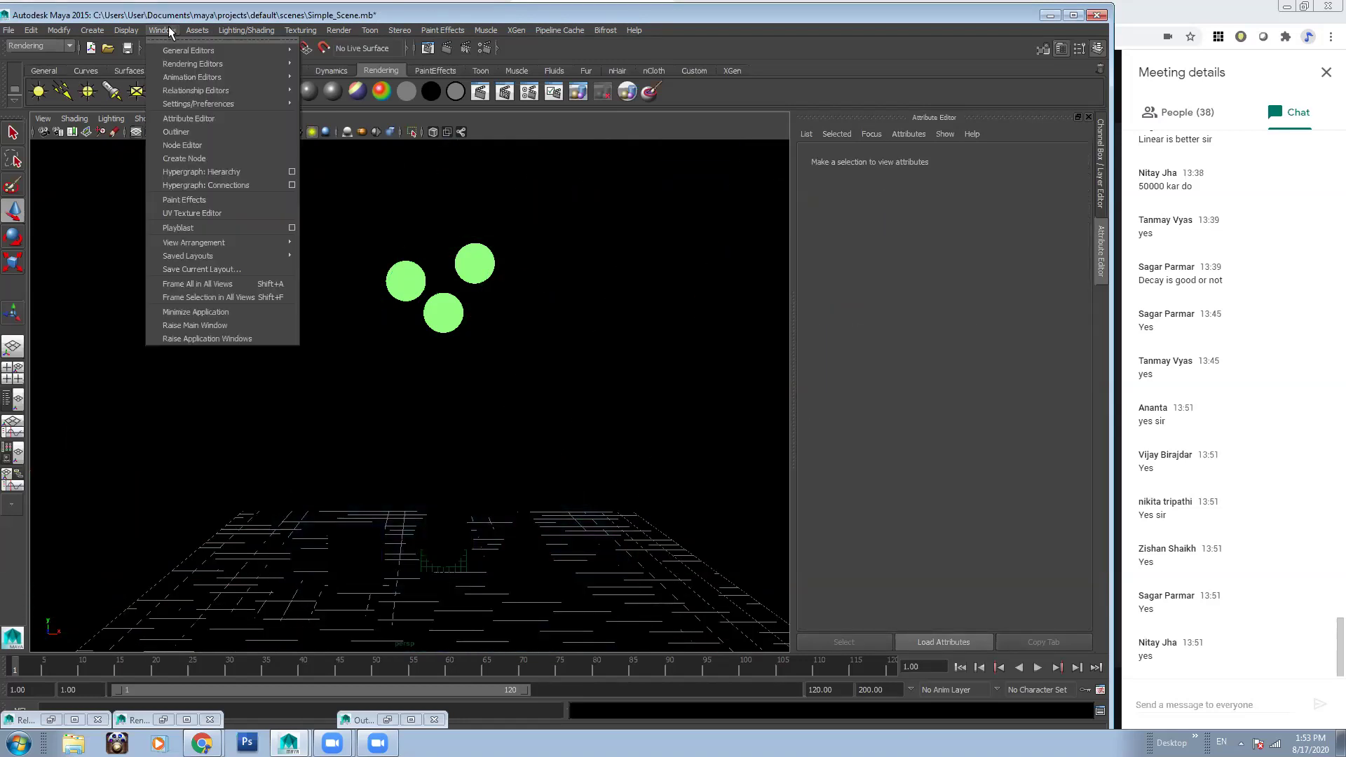
pyautogui.click(183, 133)
pyautogui.moveTo(175, 436); pyautogui.dragTo(188, 463)
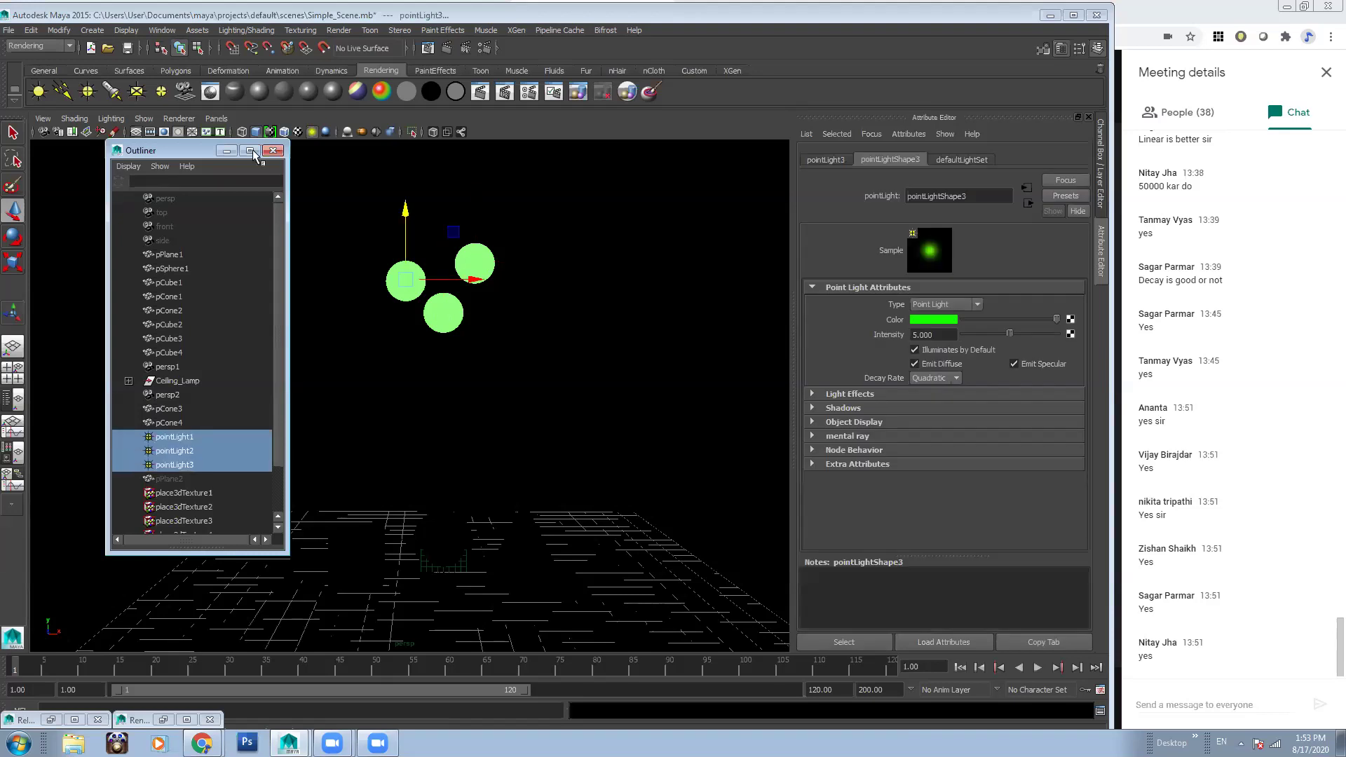
pyautogui.click(457, 359)
pyautogui.click(227, 150)
# Show the scene through the persp2 camera and create an area light
pyautogui.click(216, 118)
pyautogui.moveTo(239, 129)
pyautogui.click(344, 159)
pyautogui.scroll(-4, 445, 282)
pyautogui.keyDown('alt'); pyautogui.moveTo(445, 282); pyautogui.dragTo(463, 403); pyautogui.keyUp('alt')
pyautogui.click(463, 402)
pyautogui.keyDown('alt'); pyautogui.moveTo(448, 349); pyautogui.dragTo(582, 406, button='middle'); pyautogui.keyUp('alt')
pyautogui.scroll(6, 498, 336)
pyautogui.keyDown('alt'); pyautogui.moveTo(582, 405); pyautogui.dragTo(533, 401); pyautogui.keyUp('alt')
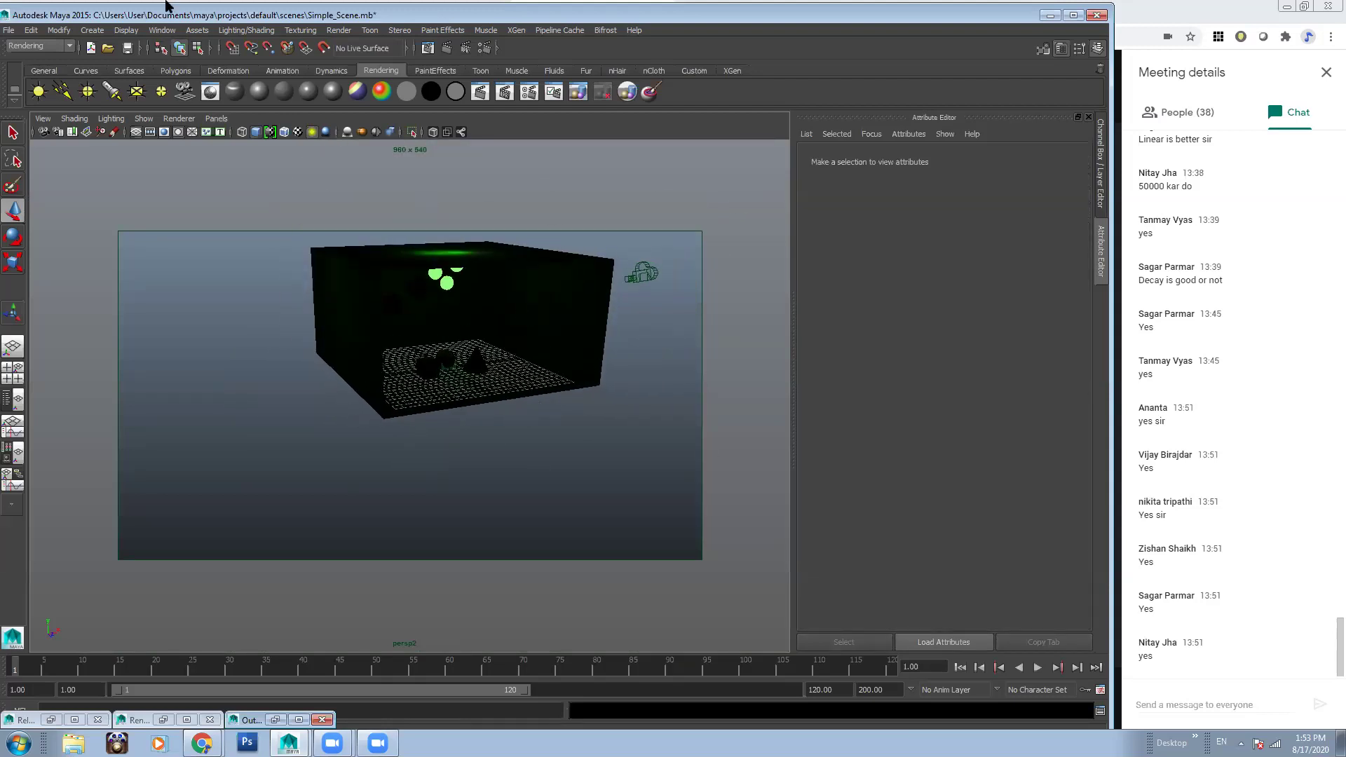
pyautogui.keyDown('alt'); pyautogui.moveTo(357, 225); pyautogui.dragTo(413, 294); pyautogui.keyUp('alt')
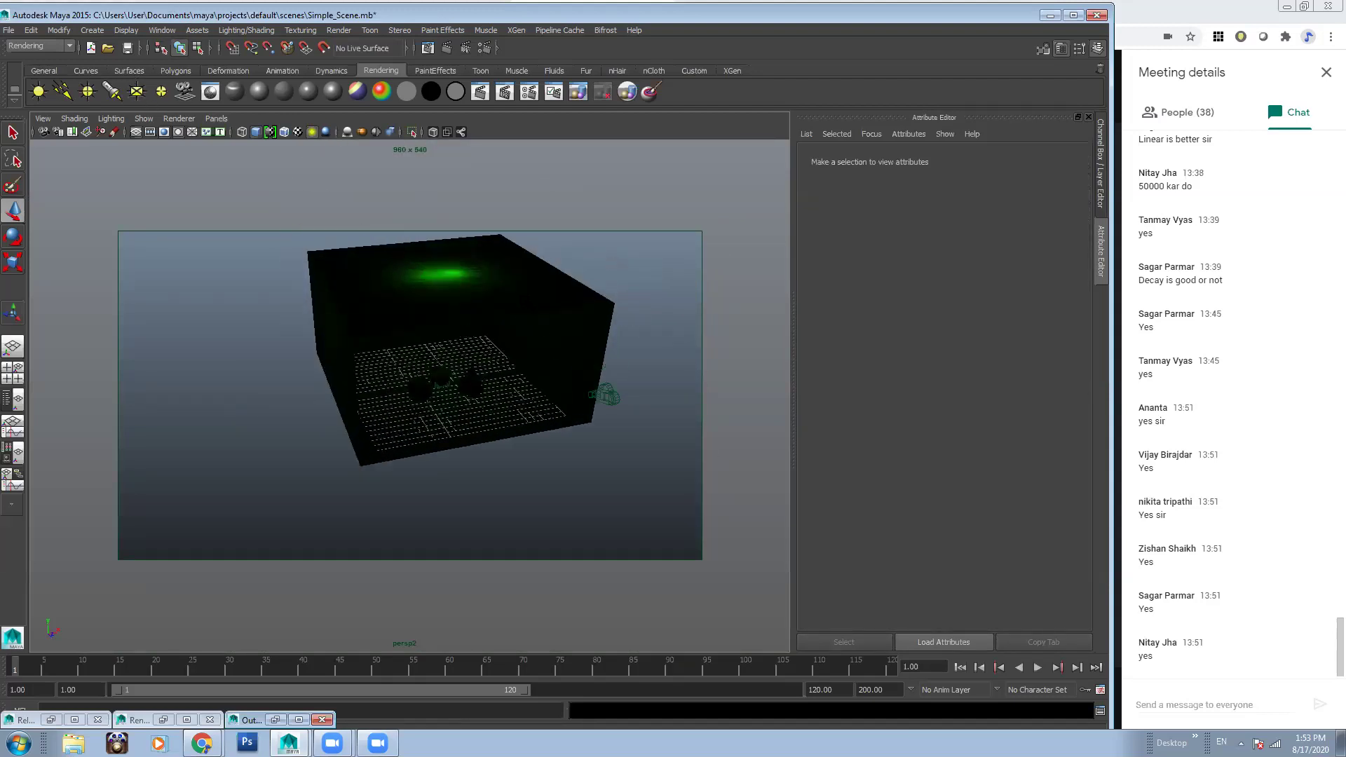
pyautogui.scroll(4, 502, 299)
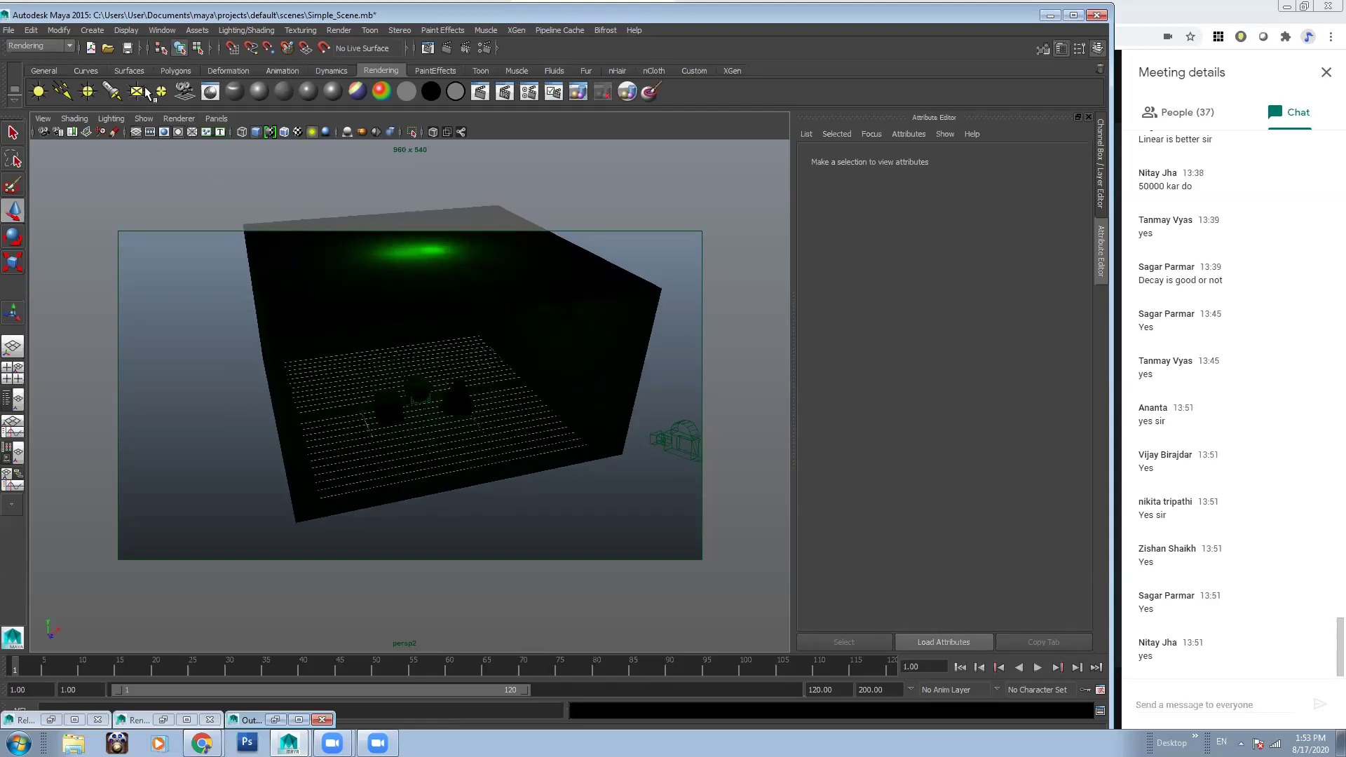
pyautogui.scroll(-4, 436, 355)
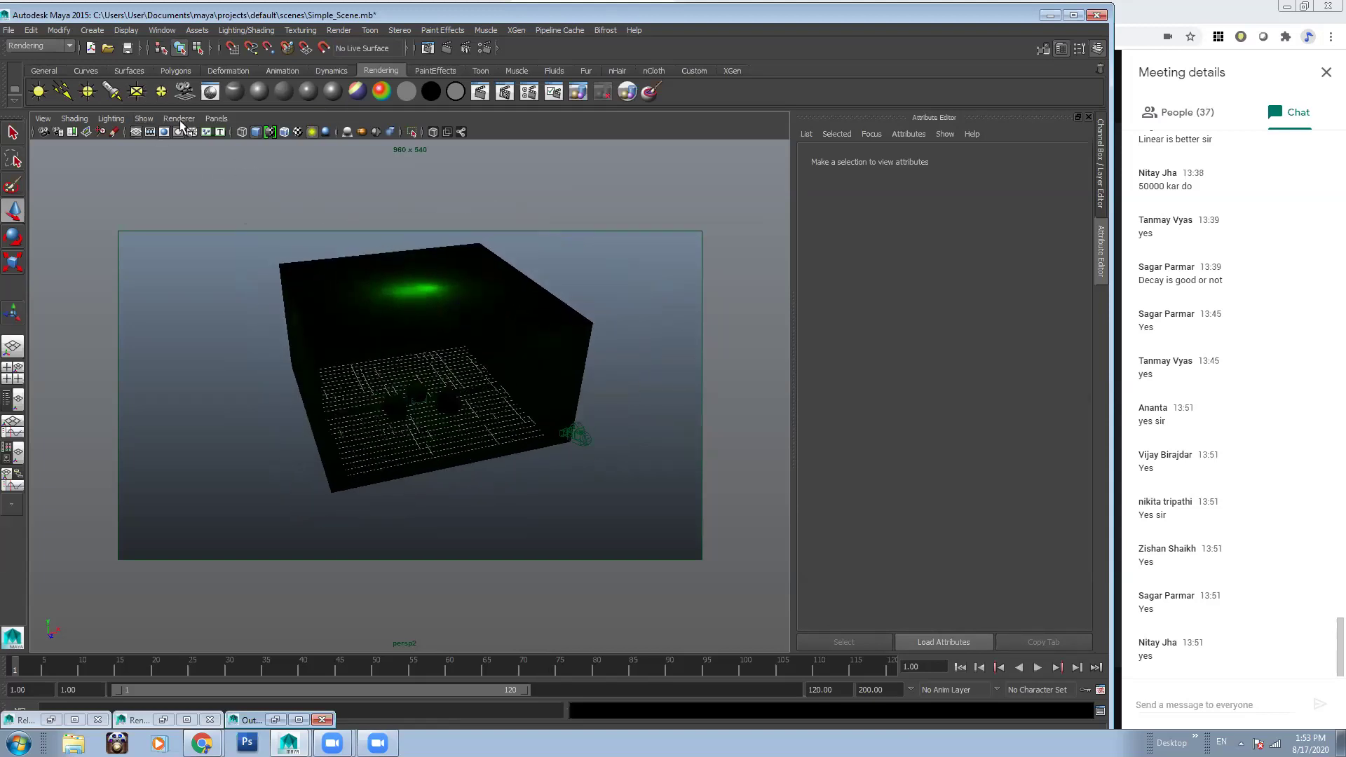
pyautogui.press('g')
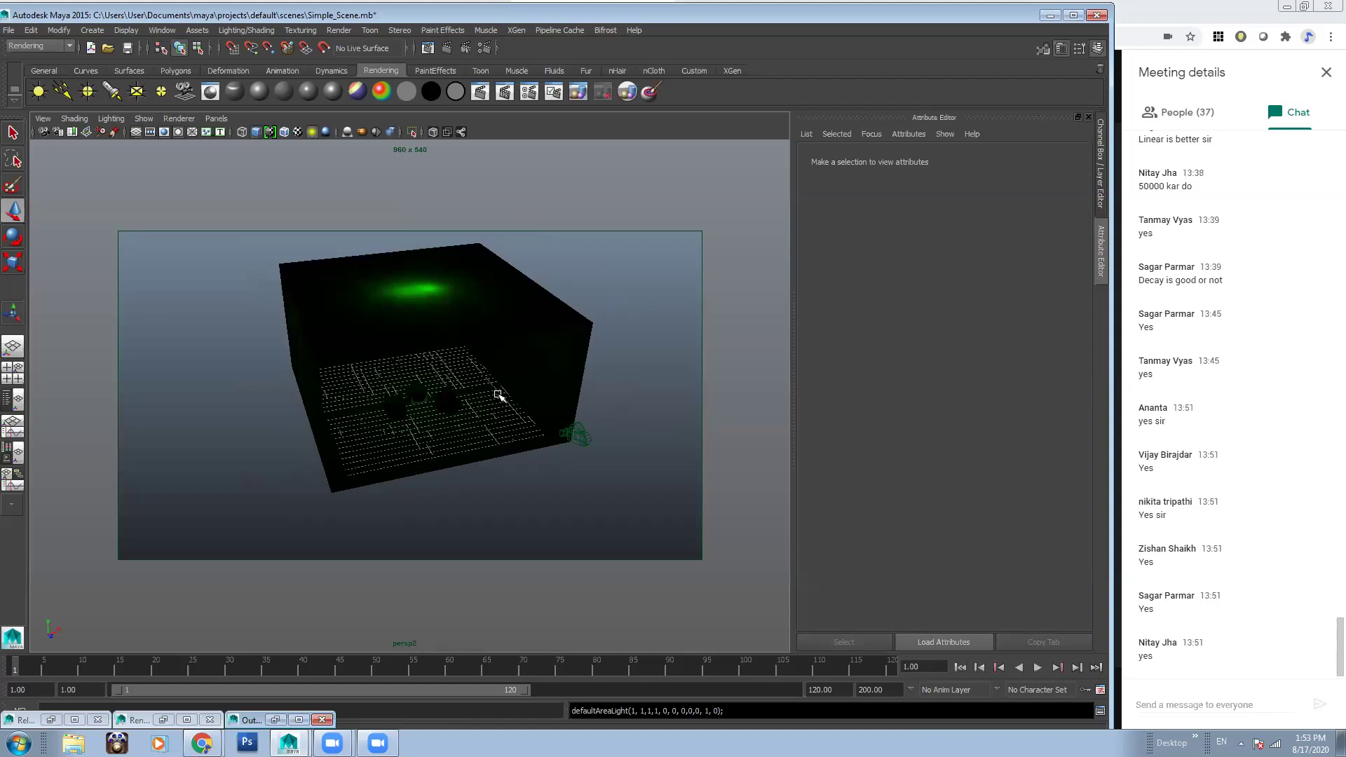
# Scale up the new area light uniformly and move it away from the room's centre
pyautogui.scroll(2, 498, 395)
pyautogui.press('r')
pyautogui.moveTo(412, 401)
pyautogui.mouseDown()
pyautogui.moveTo(555, 418)
pyautogui.moveTo(442, 401)
pyautogui.mouseUp()
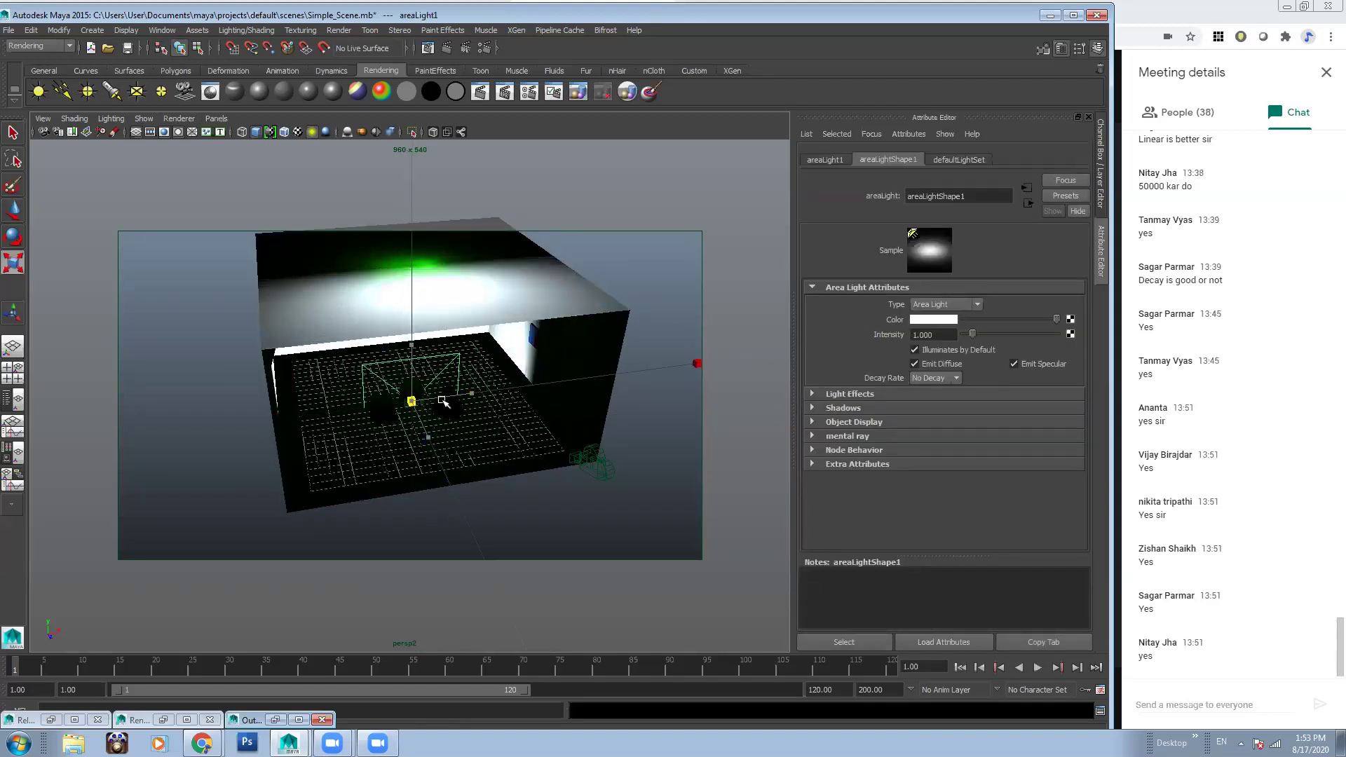
pyautogui.moveTo(562, 394)
pyautogui.keyDown('alt'); pyautogui.mouseDown()
pyautogui.moveTo(491, 420)
pyautogui.moveTo(640, 511)
pyautogui.moveTo(464, 400)
pyautogui.moveTo(506, 404)
pyautogui.moveTo(647, 490)
pyautogui.moveTo(673, 475)
pyautogui.moveTo(611, 443)
pyautogui.mouseUp(); pyautogui.keyUp('alt')
pyautogui.press('w')
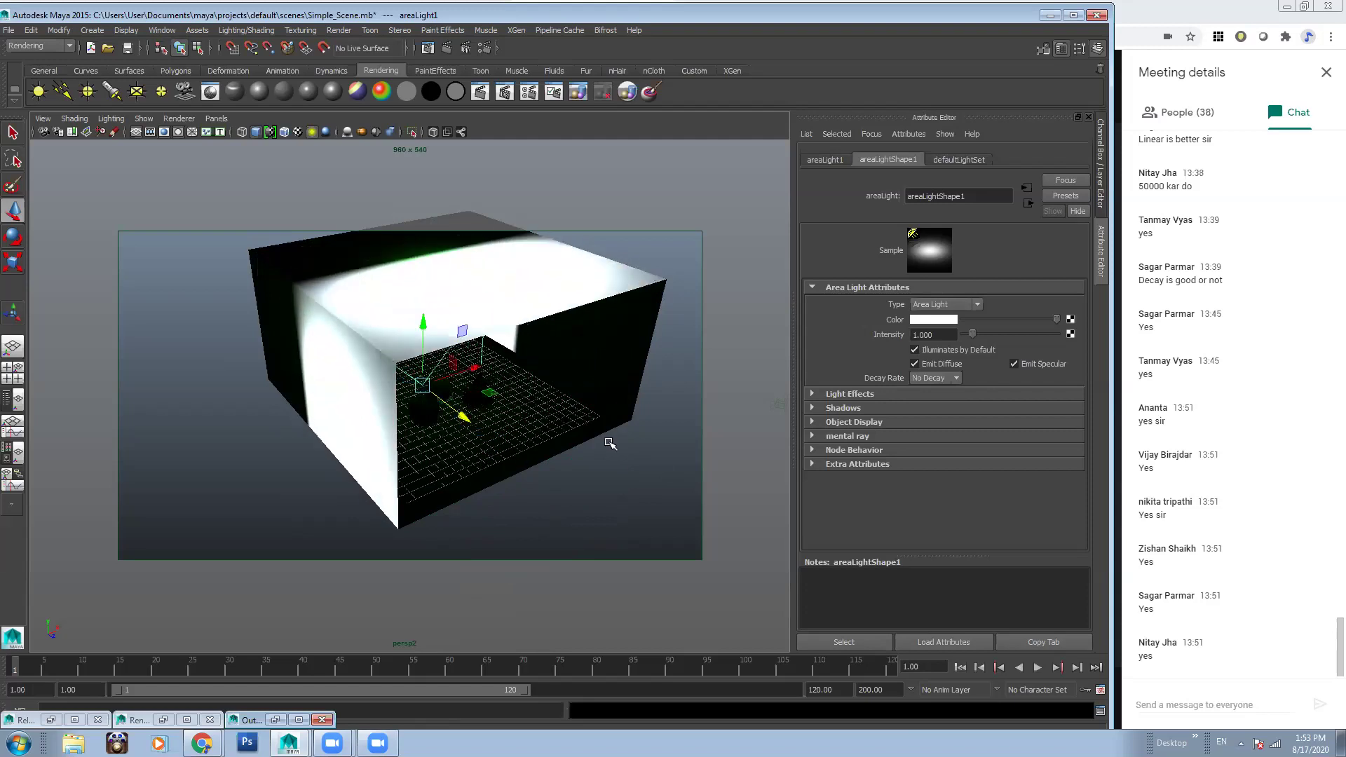
pyautogui.scroll(-3, 610, 443)
pyautogui.moveTo(423, 326)
pyautogui.mouseDown()
pyautogui.moveTo(434, 375)
pyautogui.moveTo(551, 490)
pyautogui.moveTo(510, 419)
pyautogui.moveTo(510, 332)
pyautogui.mouseUp()
# Enlarge the area light further and place it at the room's open front, facing the interior
pyautogui.press('w')
pyautogui.press('r')
pyautogui.scroll(3, 519, 323)
pyautogui.keyDown('alt'); pyautogui.moveTo(553, 354); pyautogui.dragTo(292, 351, button='middle'); pyautogui.keyUp('alt')
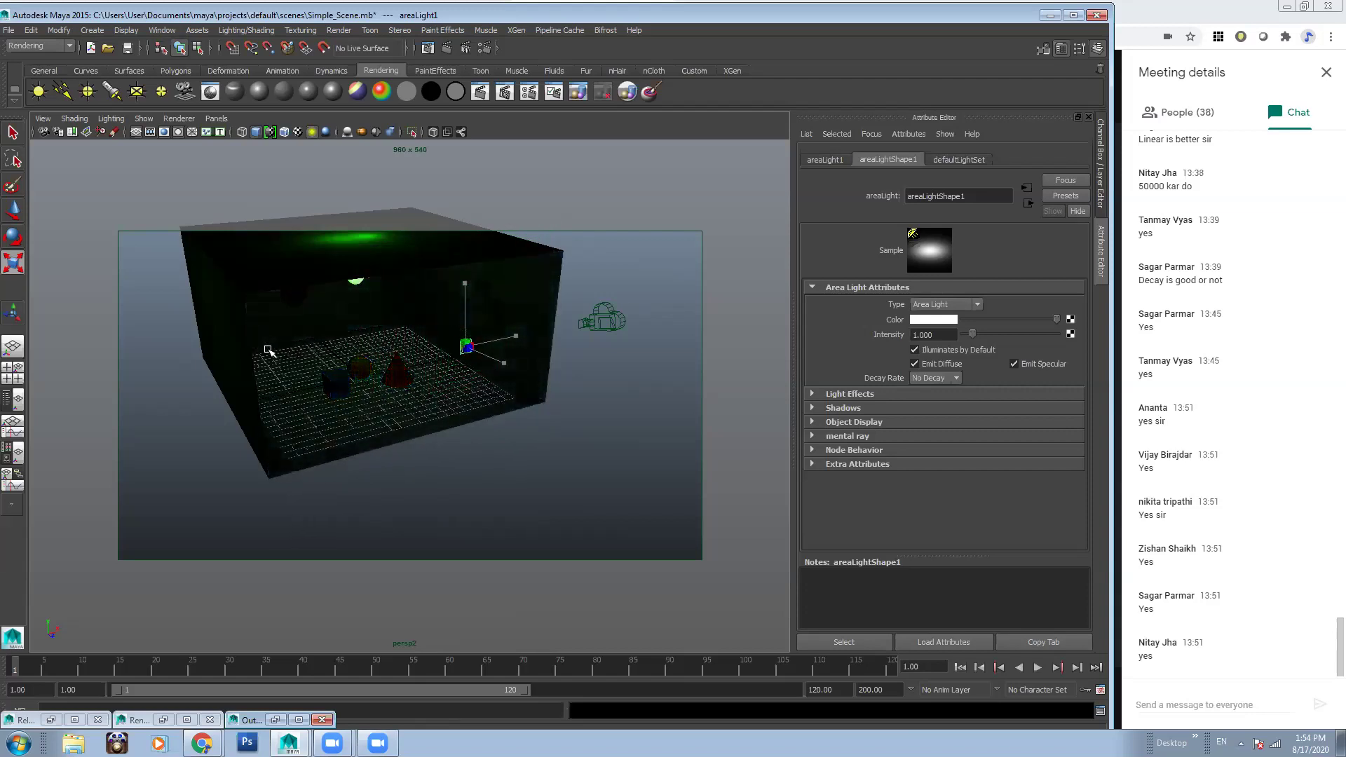
pyautogui.moveTo(465, 349)
pyautogui.mouseDown(button='middle')
pyautogui.moveTo(810, 367)
pyautogui.moveTo(477, 356)
pyautogui.moveTo(485, 275)
pyautogui.moveTo(490, 410)
pyautogui.moveTo(489, 341)
pyautogui.mouseUp(button='middle')
pyautogui.press('e')
pyautogui.moveTo(526, 335); pyautogui.dragTo(408, 376)
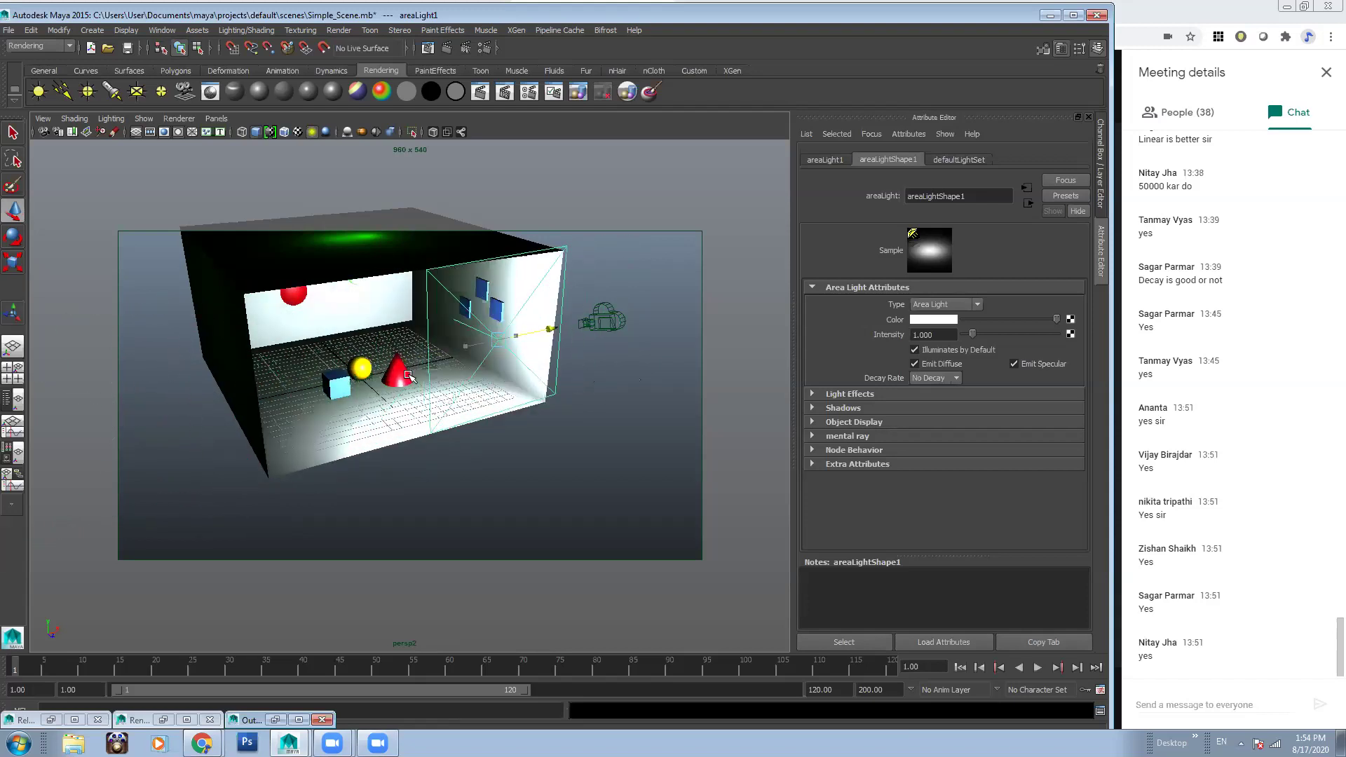
# Centre the area light across the room's open front and stretch it to span the opening
pyautogui.keyDown('alt'); pyautogui.moveTo(409, 377); pyautogui.dragTo(500, 289, button='right'); pyautogui.keyUp('alt')
pyautogui.click(475, 306)
pyautogui.click(491, 317)
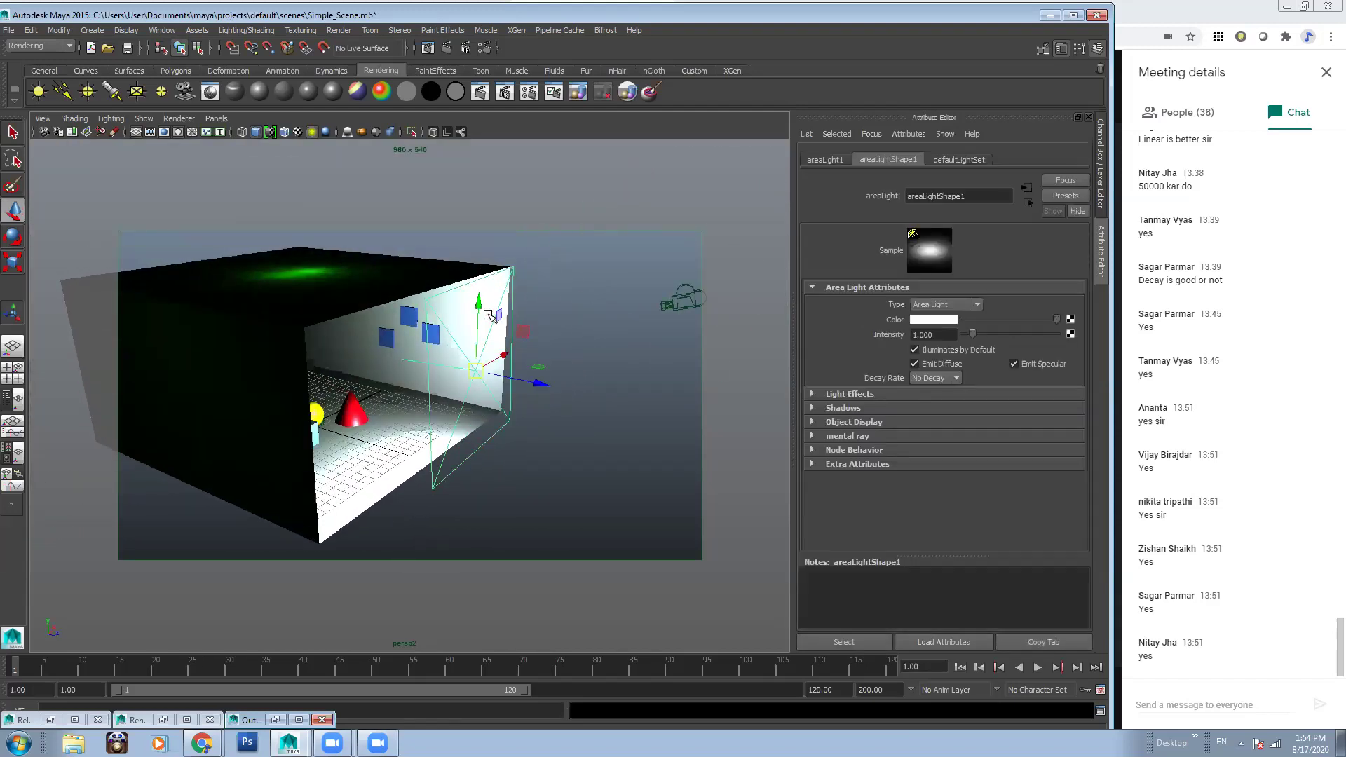
pyautogui.keyDown('alt'); pyautogui.moveTo(505, 399); pyautogui.dragTo(430, 403); pyautogui.keyUp('alt')
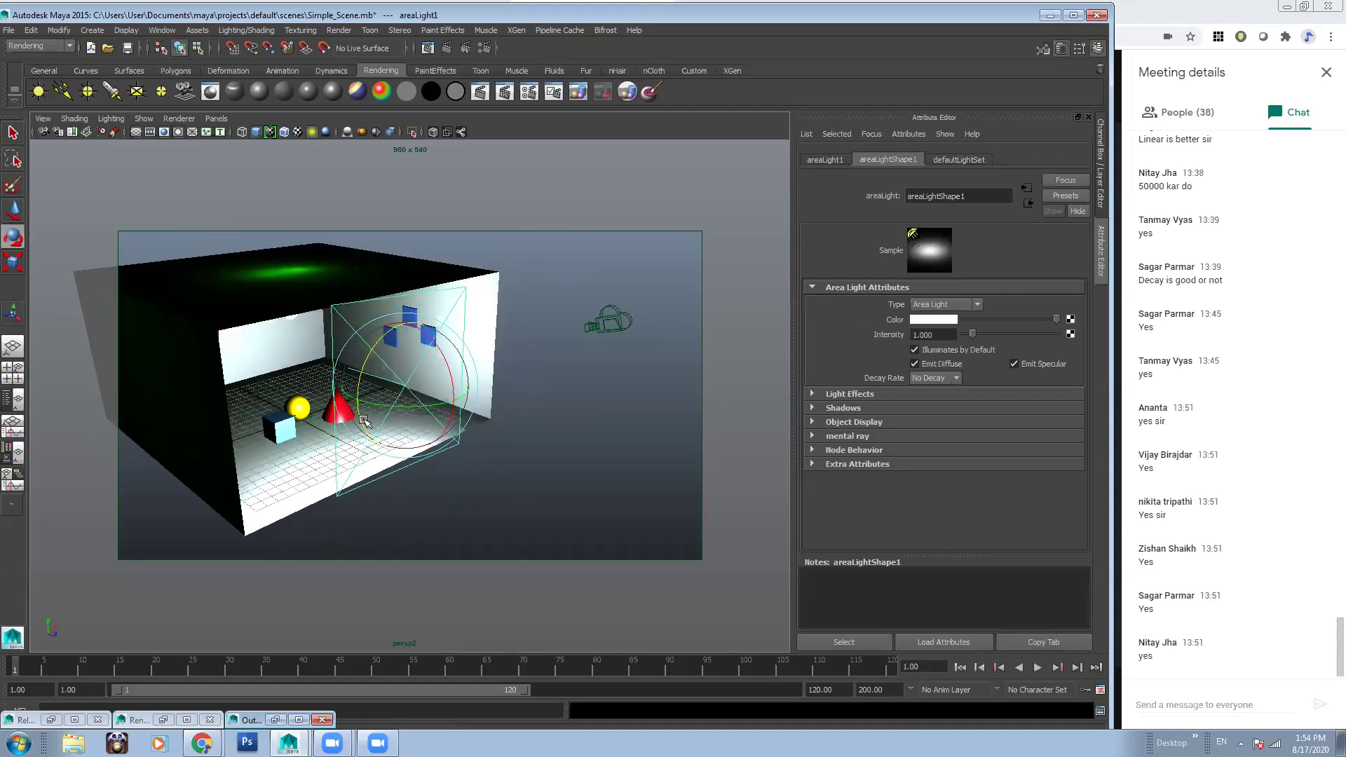
pyautogui.keyDown('alt'); pyautogui.moveTo(364, 421); pyautogui.dragTo(408, 335); pyautogui.keyUp('alt')
pyautogui.press('w')
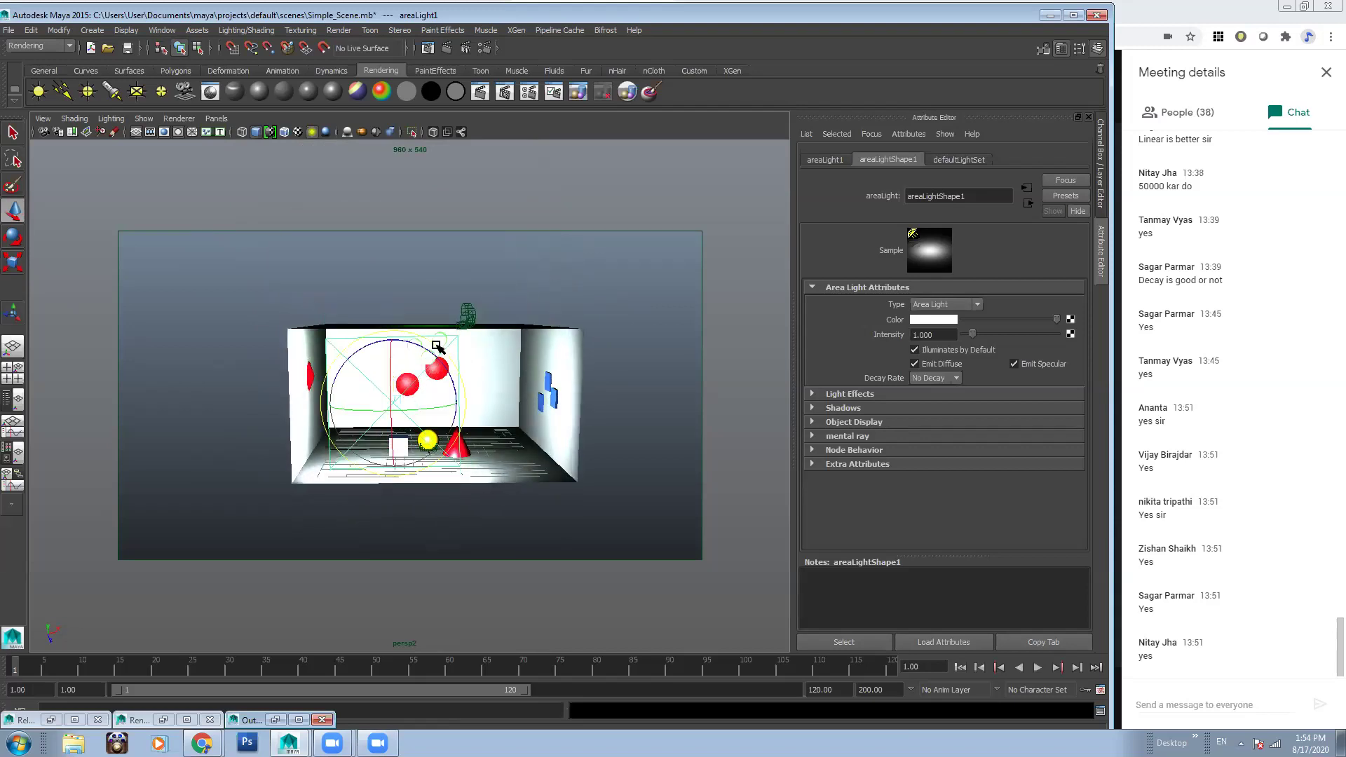
pyautogui.press('e')
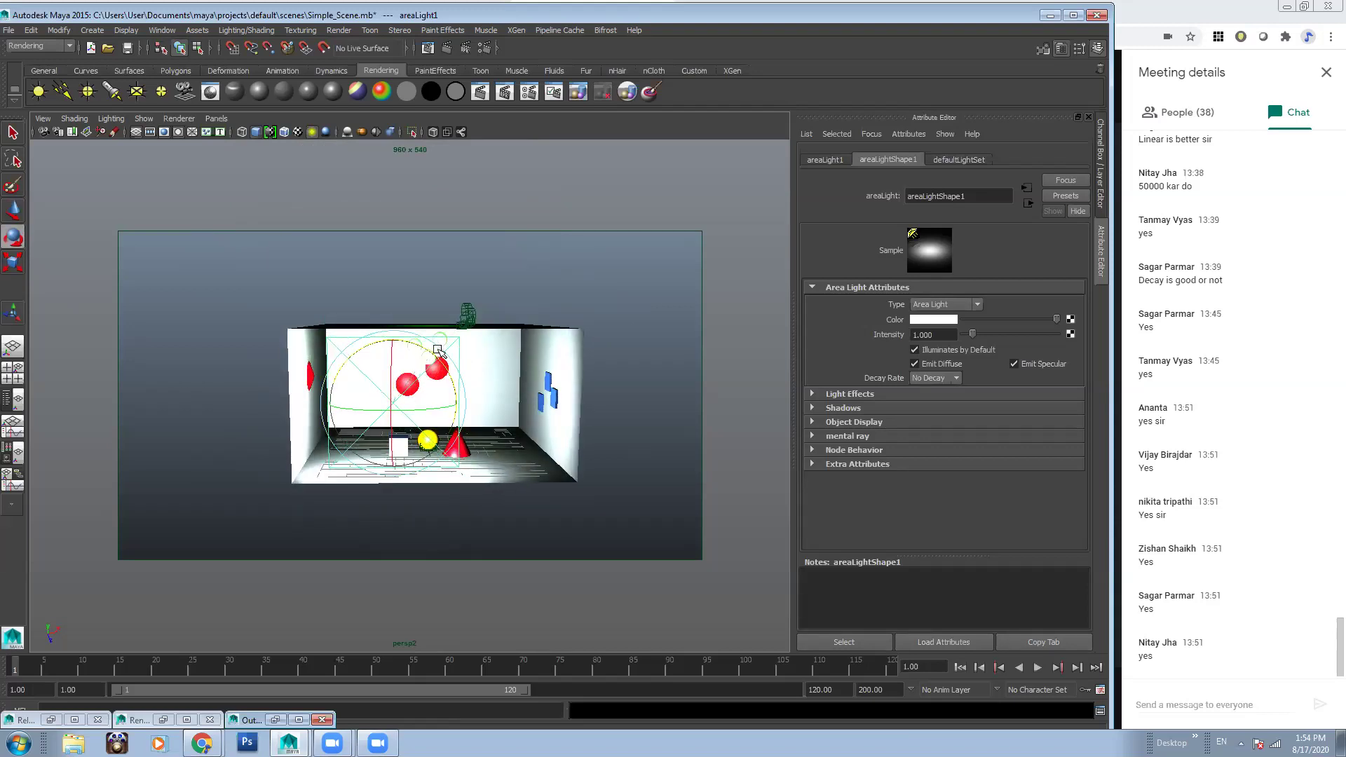
pyautogui.press('w')
pyautogui.moveTo(457, 404); pyautogui.dragTo(572, 405)
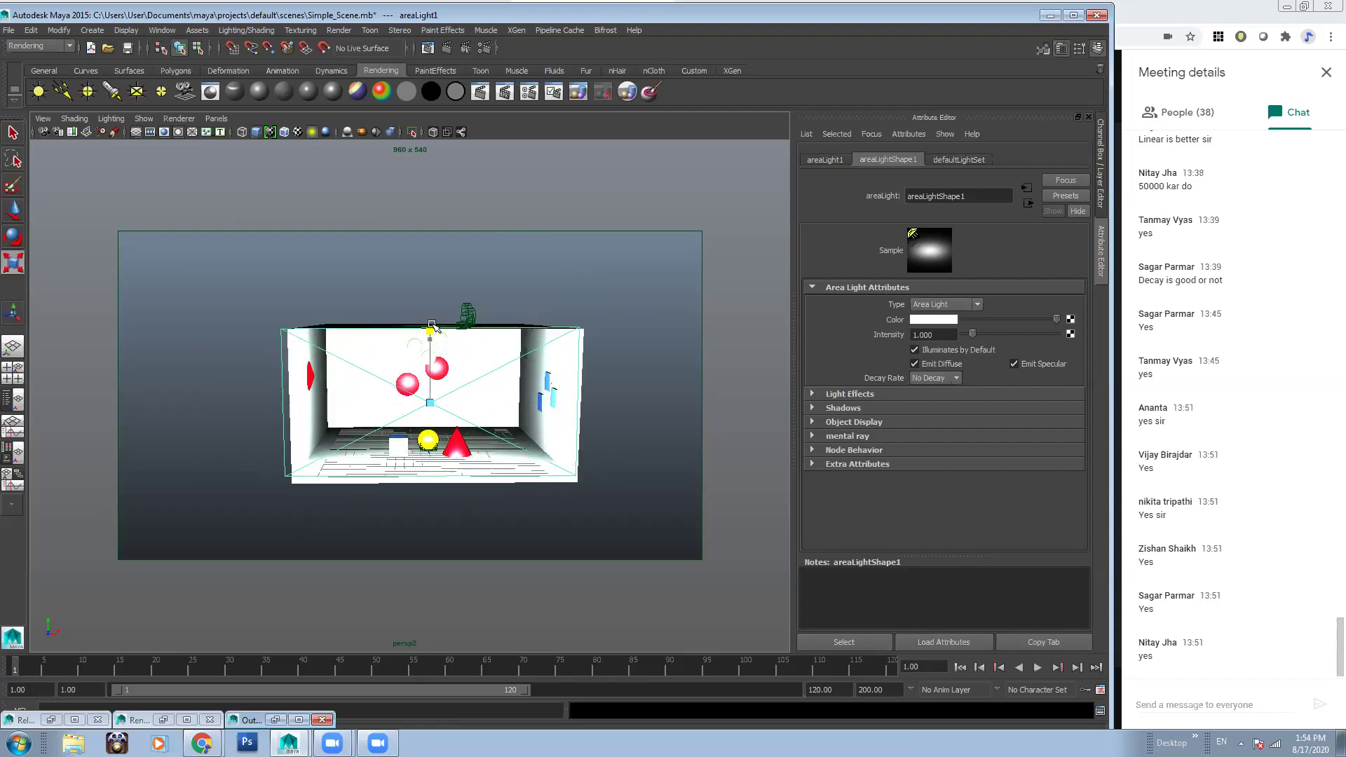
# Fine-tune the area light's height and width to match the room's opening
pyautogui.keyDown('alt'); pyautogui.moveTo(421, 331); pyautogui.dragTo(496, 385); pyautogui.keyUp('alt')
pyautogui.keyDown('alt'); pyautogui.moveTo(497, 385); pyautogui.dragTo(447, 364, button='middle'); pyautogui.keyUp('alt')
pyautogui.scroll(3, 446, 365)
pyautogui.keyDown('alt'); pyautogui.moveTo(446, 364); pyautogui.dragTo(425, 388); pyautogui.keyUp('alt')
pyautogui.press('e')
pyautogui.press('r')
pyautogui.moveTo(443, 324); pyautogui.dragTo(446, 329)
pyautogui.moveTo(502, 387); pyautogui.dragTo(507, 388)
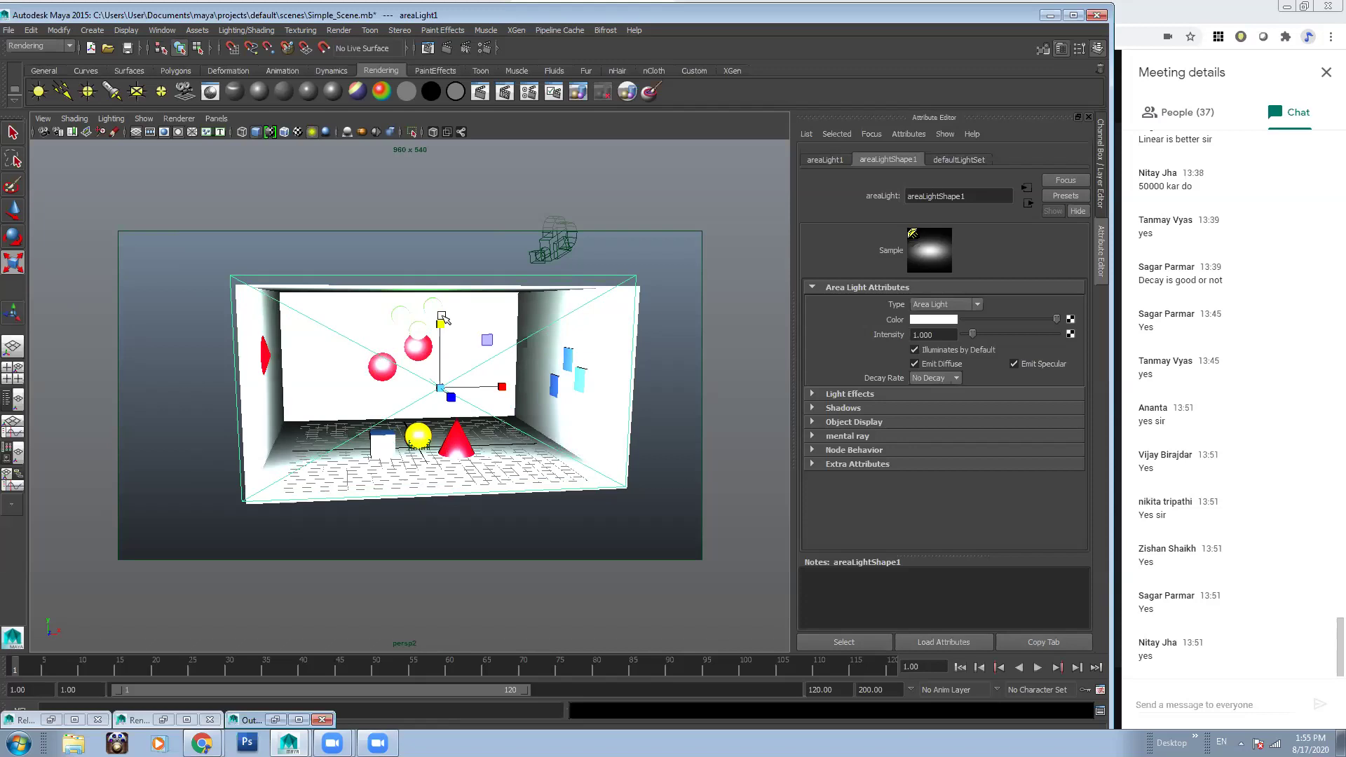
# Adjust the area light's position and depth so that it lines up with the edges of the room's open front
pyautogui.press('w')
pyautogui.moveTo(443, 324); pyautogui.dragTo(447, 329)
pyautogui.moveTo(502, 399); pyautogui.dragTo(507, 397)
pyautogui.keyDown('alt'); pyautogui.moveTo(585, 411); pyautogui.dragTo(524, 397, button='middle'); pyautogui.keyUp('alt')
pyautogui.keyDown('alt'); pyautogui.moveTo(525, 397); pyautogui.dragTo(567, 378); pyautogui.keyUp('alt')
pyautogui.moveTo(492, 387); pyautogui.dragTo(445, 363)
pyautogui.keyDown('alt'); pyautogui.moveTo(445, 363); pyautogui.dragTo(657, 438, button='right'); pyautogui.keyUp('alt')
pyautogui.keyDown('alt'); pyautogui.moveTo(413, 352); pyautogui.dragTo(481, 387); pyautogui.keyUp('alt')
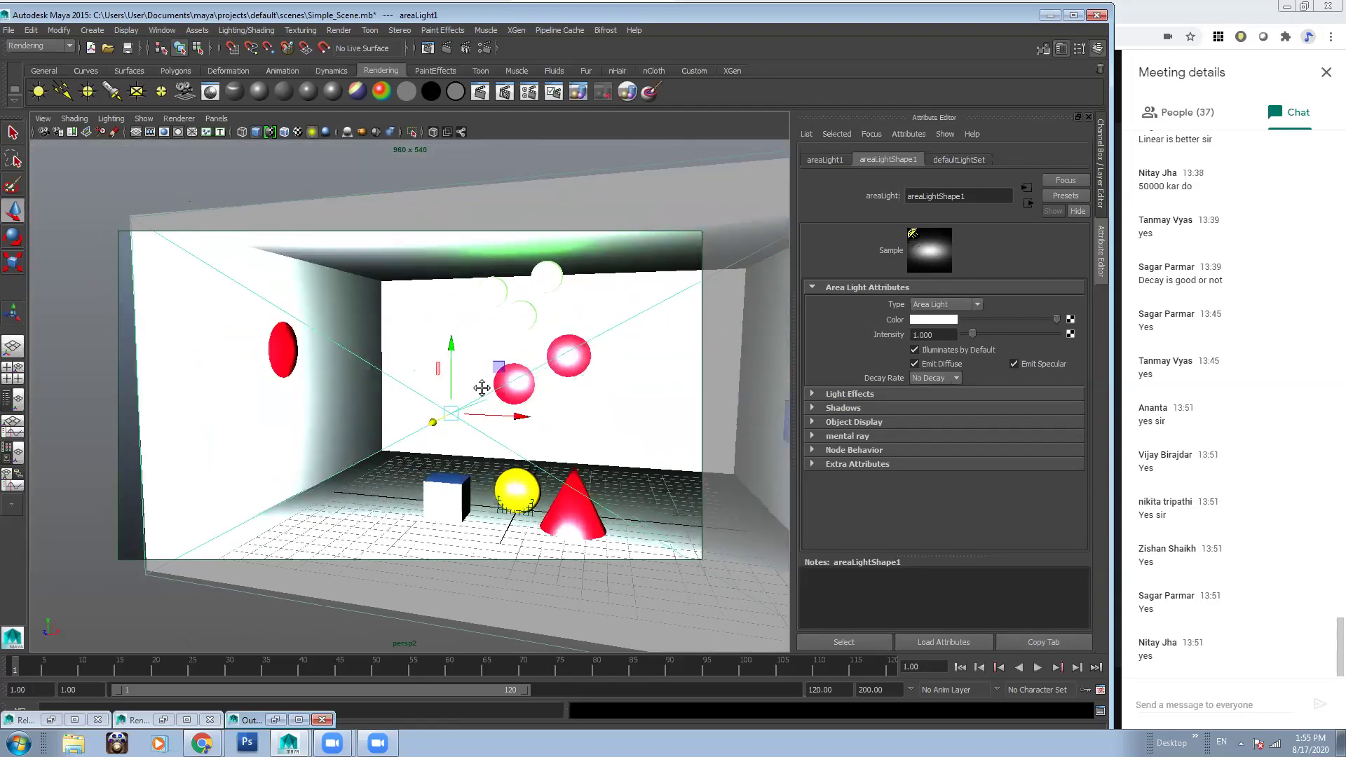
pyautogui.keyDown('alt'); pyautogui.moveTo(481, 388); pyautogui.dragTo(423, 390, button='middle'); pyautogui.keyUp('alt')
pyautogui.keyDown('alt'); pyautogui.moveTo(519, 385); pyautogui.dragTo(449, 373, button='right'); pyautogui.keyUp('alt')
pyautogui.keyDown('alt'); pyautogui.moveTo(469, 373); pyautogui.dragTo(480, 374); pyautogui.keyUp('alt')
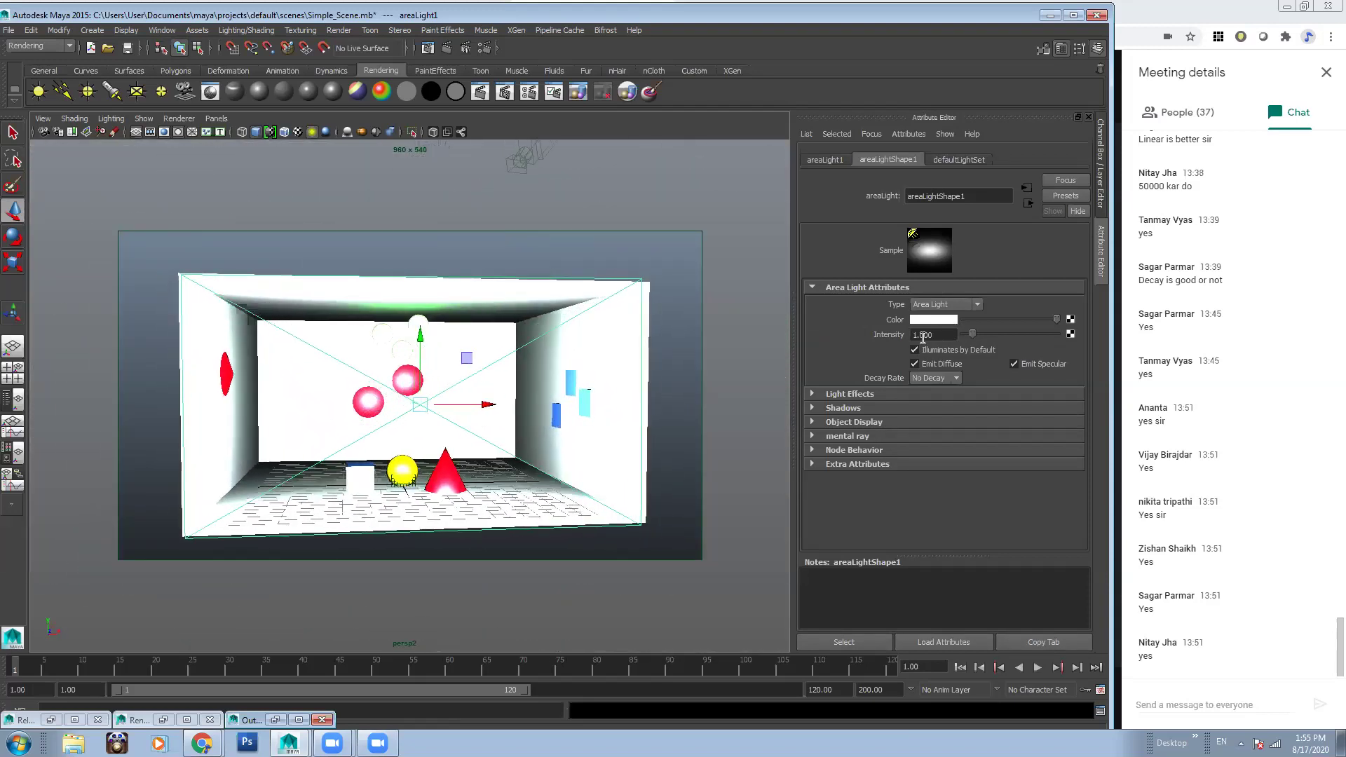
# Set the area light's intensity to 0.1 and show its raytrace shadow attributes
pyautogui.moveTo(947, 335); pyautogui.dragTo(887, 335)
pyautogui.write('0.1')
pyautogui.press('Return')
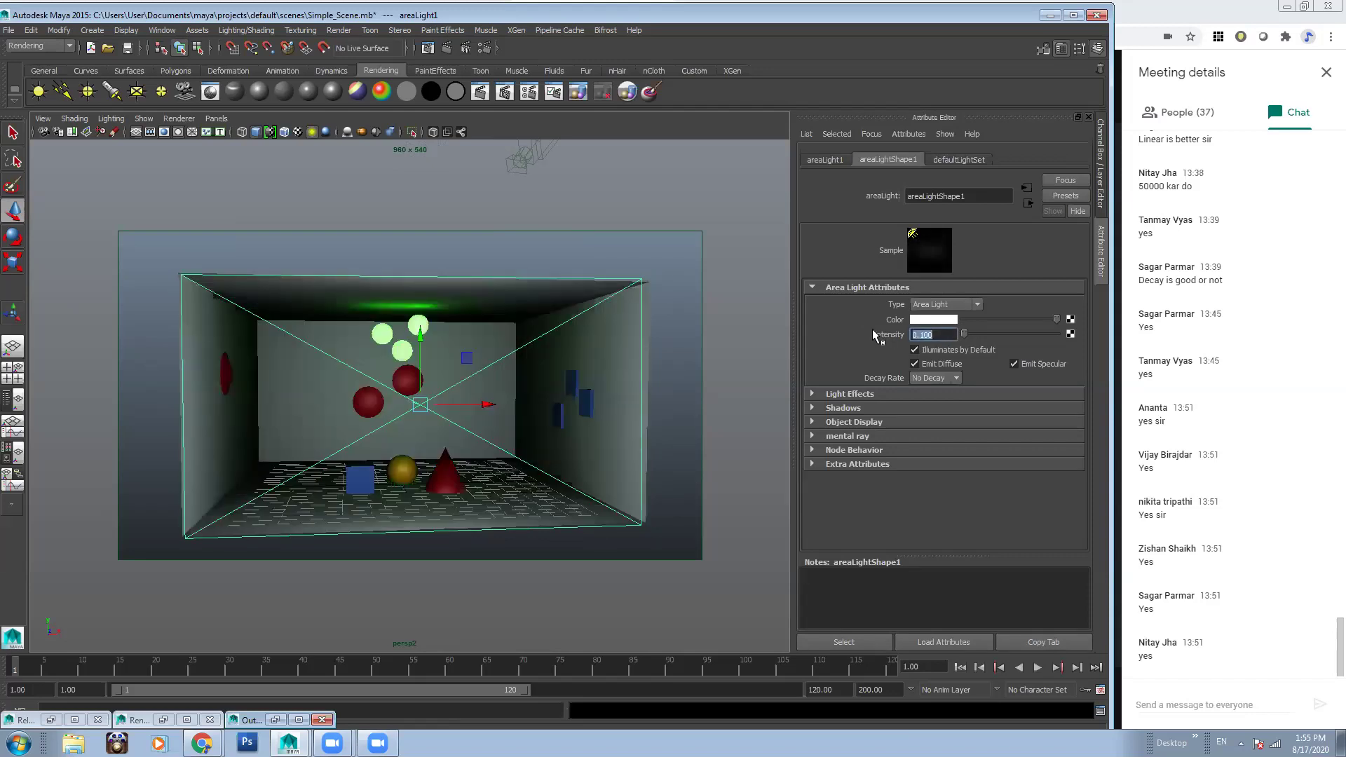
pyautogui.click(864, 408)
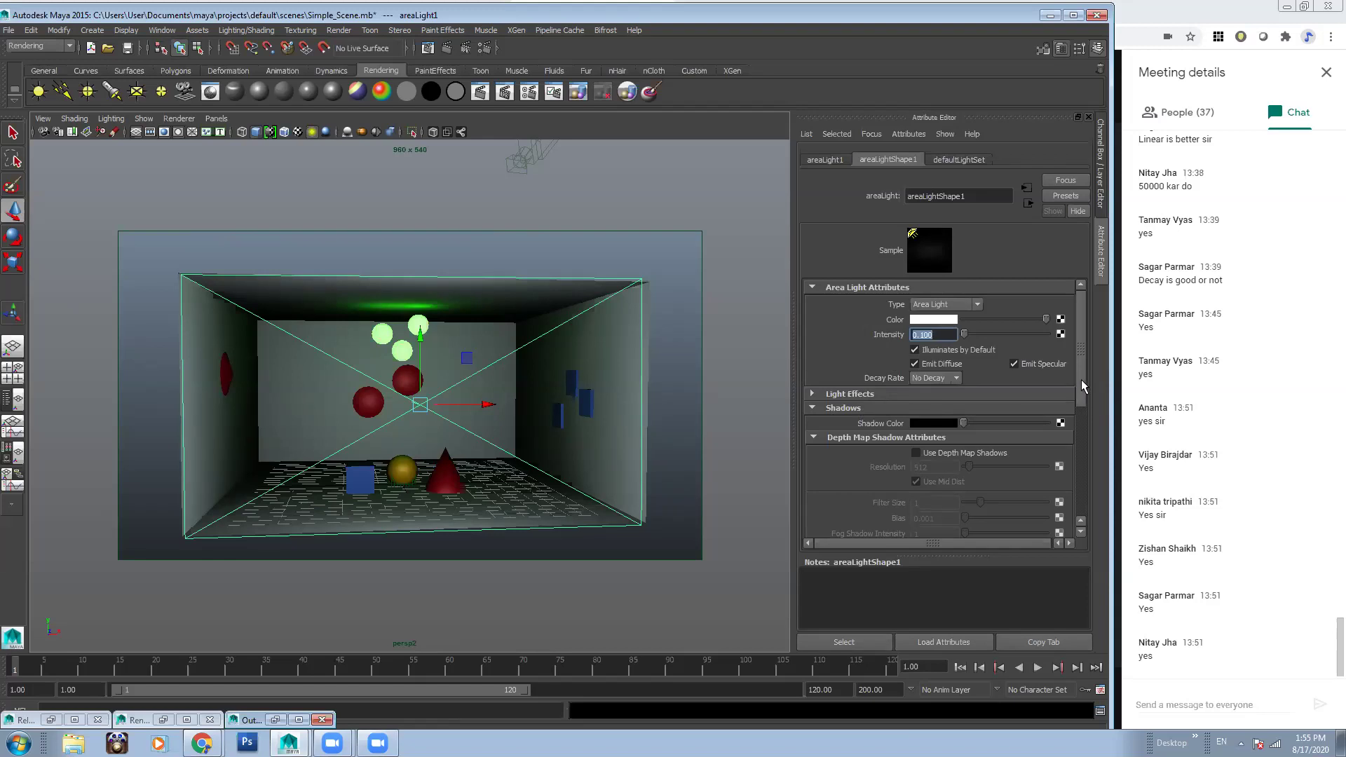
pyautogui.moveTo(1082, 385); pyautogui.dragTo(1082, 494)
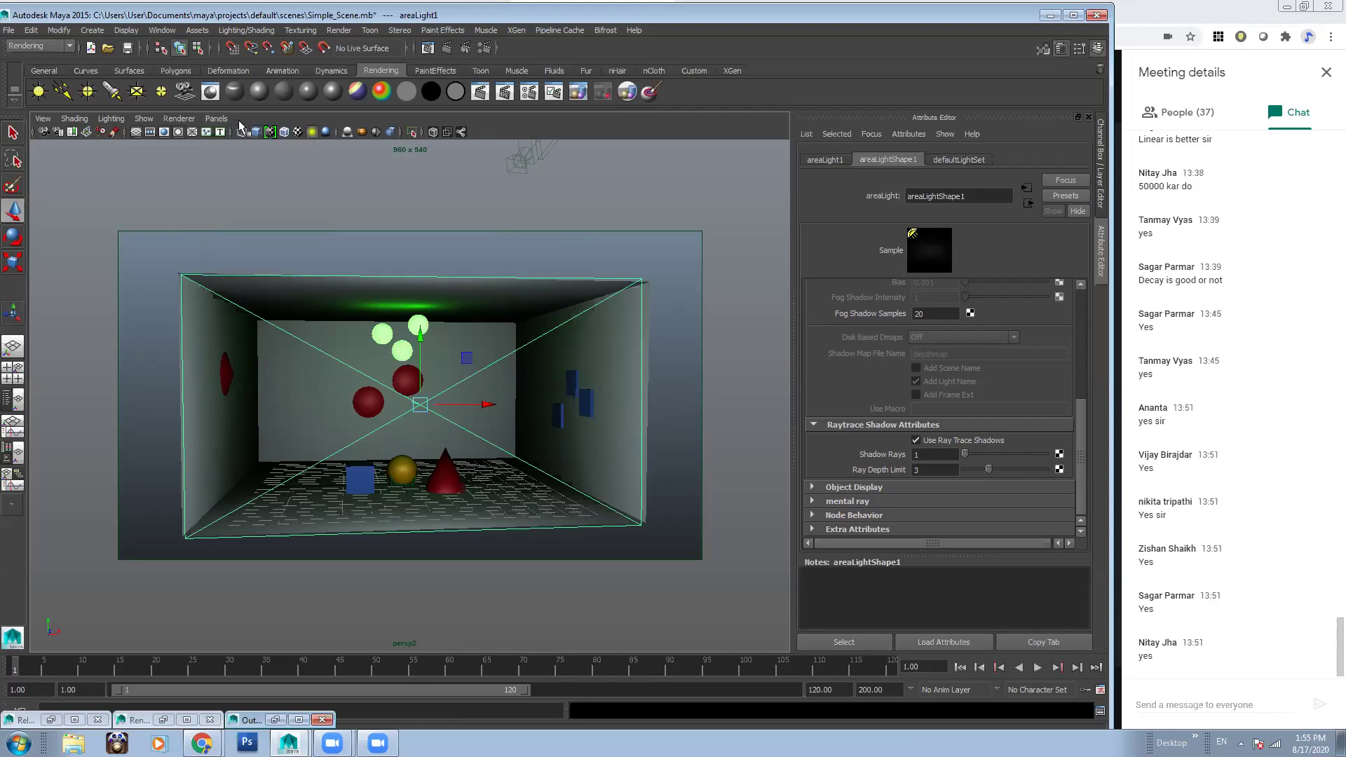
# Show the scene through the persp camera and hide the point lights pointLight1 to pointLight3
pyautogui.click(217, 119)
pyautogui.moveTo(238, 131)
pyautogui.click(341, 146)
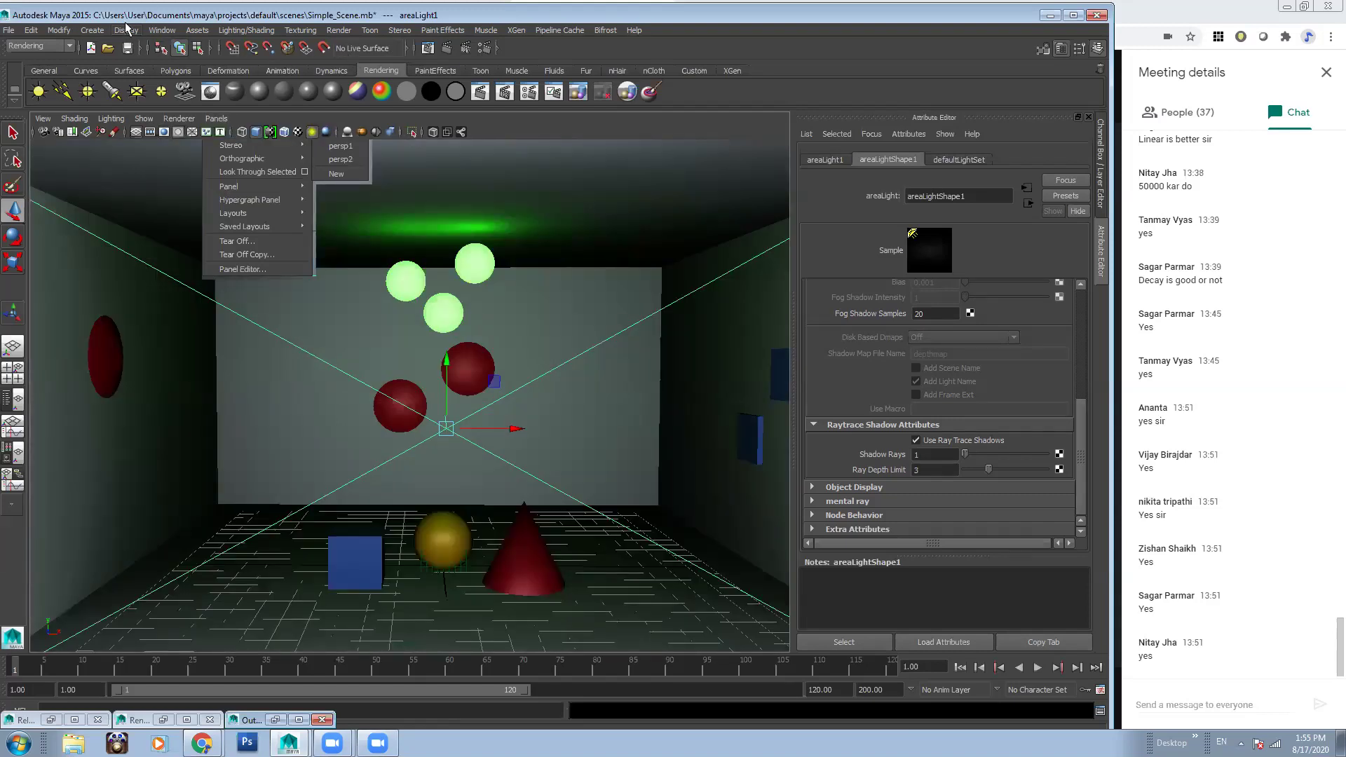
pyautogui.click(162, 30)
pyautogui.click(184, 132)
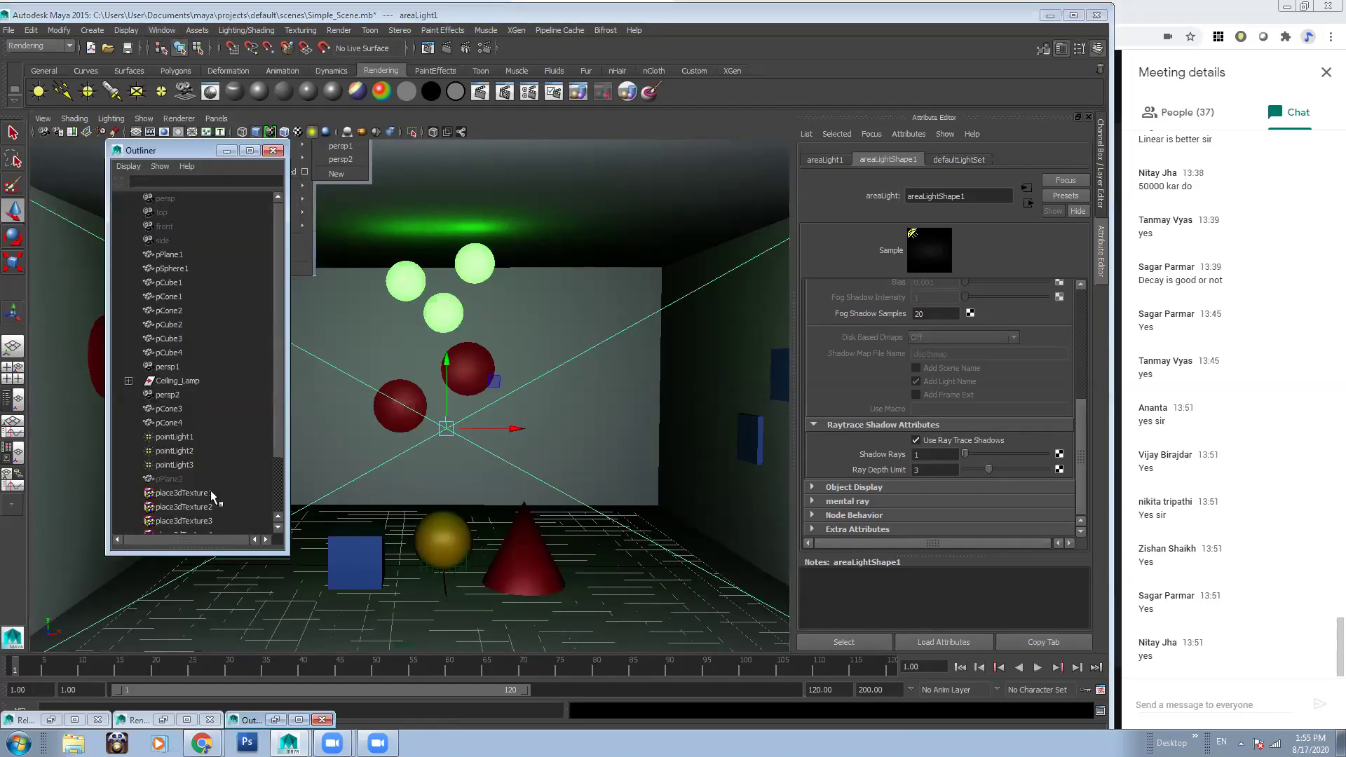
pyautogui.scroll(-3, 278, 422)
pyautogui.click(175, 381)
pyautogui.doubleClick(195, 367)
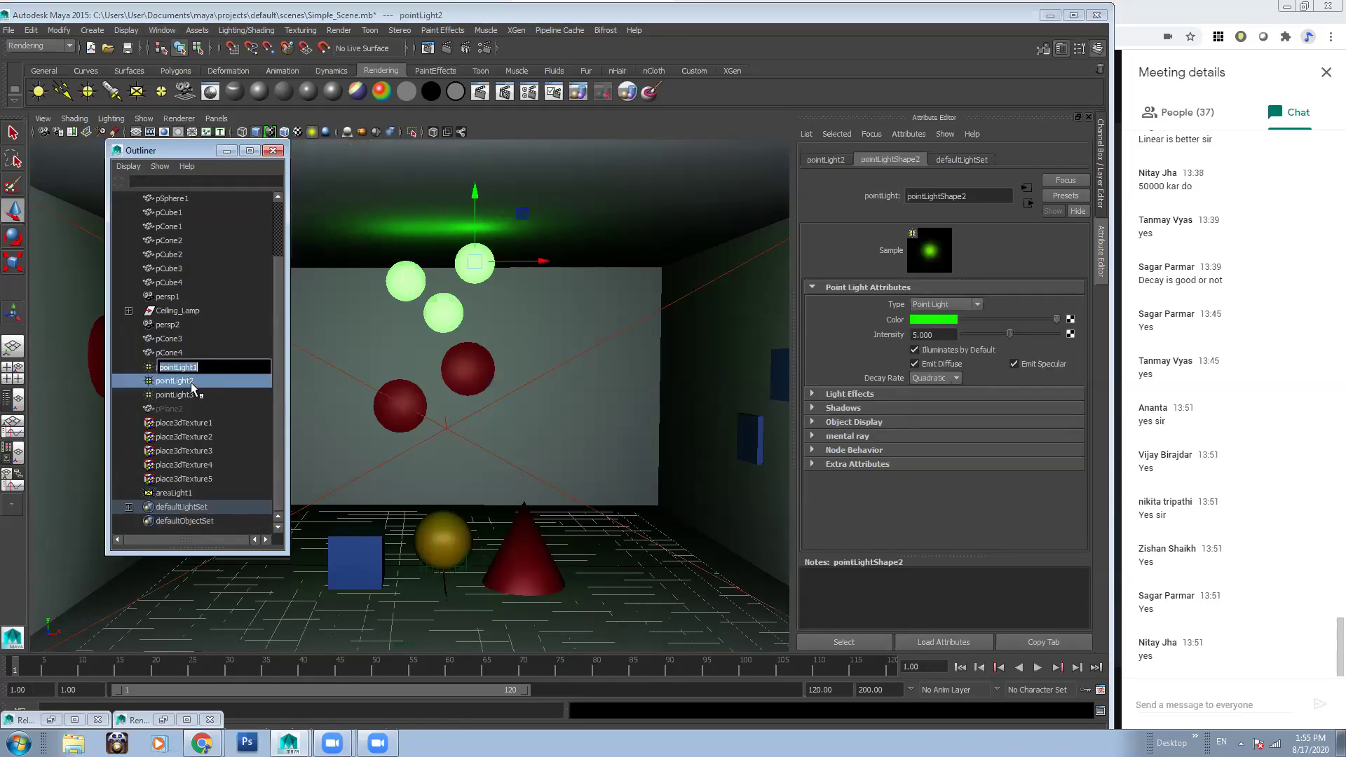
pyautogui.moveTo(207, 367); pyautogui.dragTo(205, 393)
pyautogui.hotkey('ctrl', 'h')
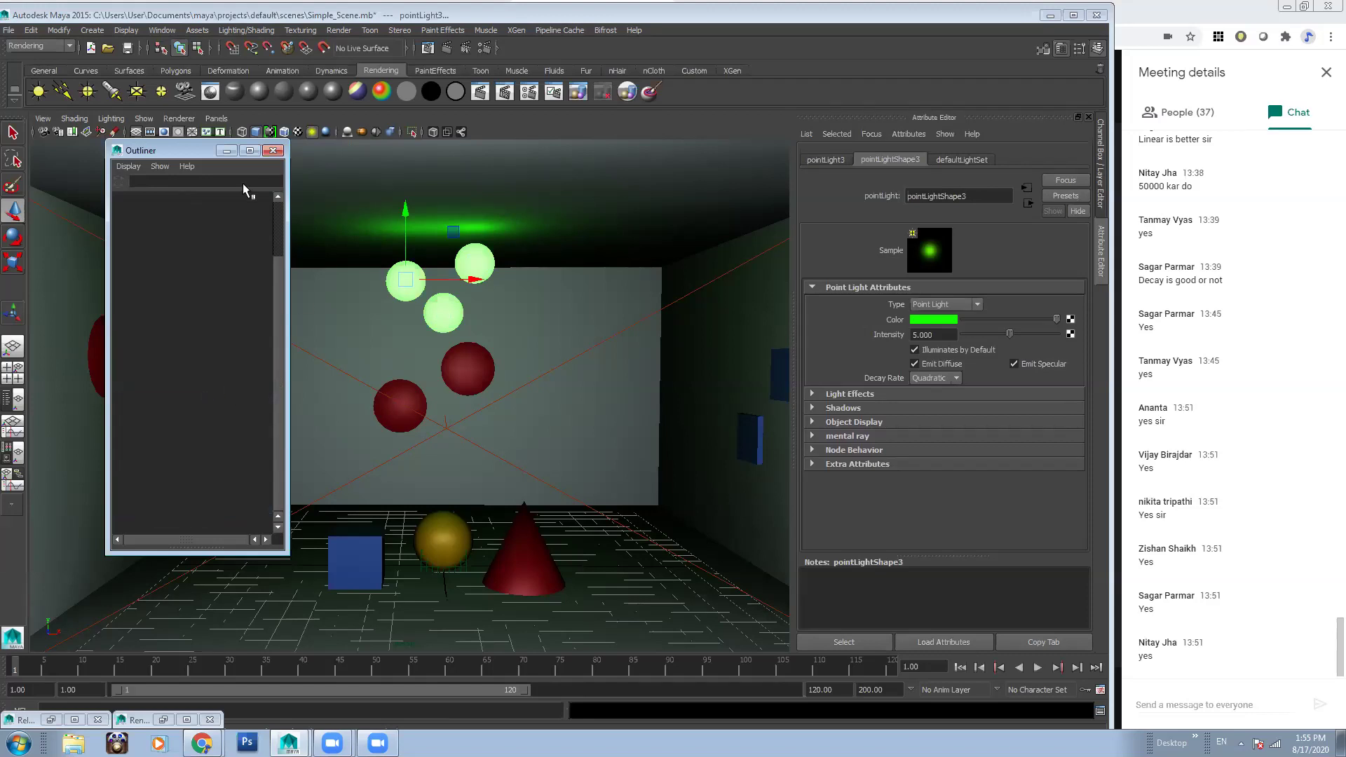
pyautogui.click(407, 159)
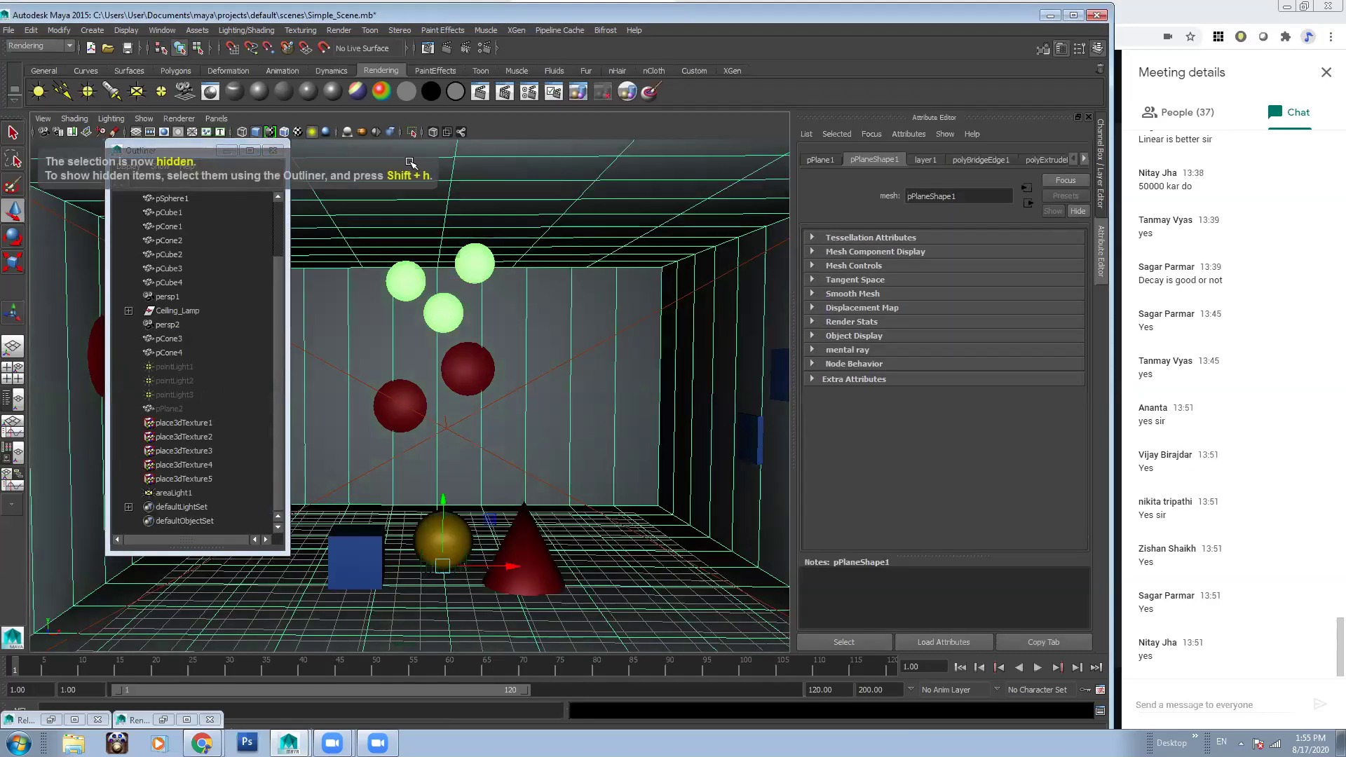
# Open the Render View and render the room lit by the area light
pyautogui.click(429, 49)
pyautogui.click(139, 213)
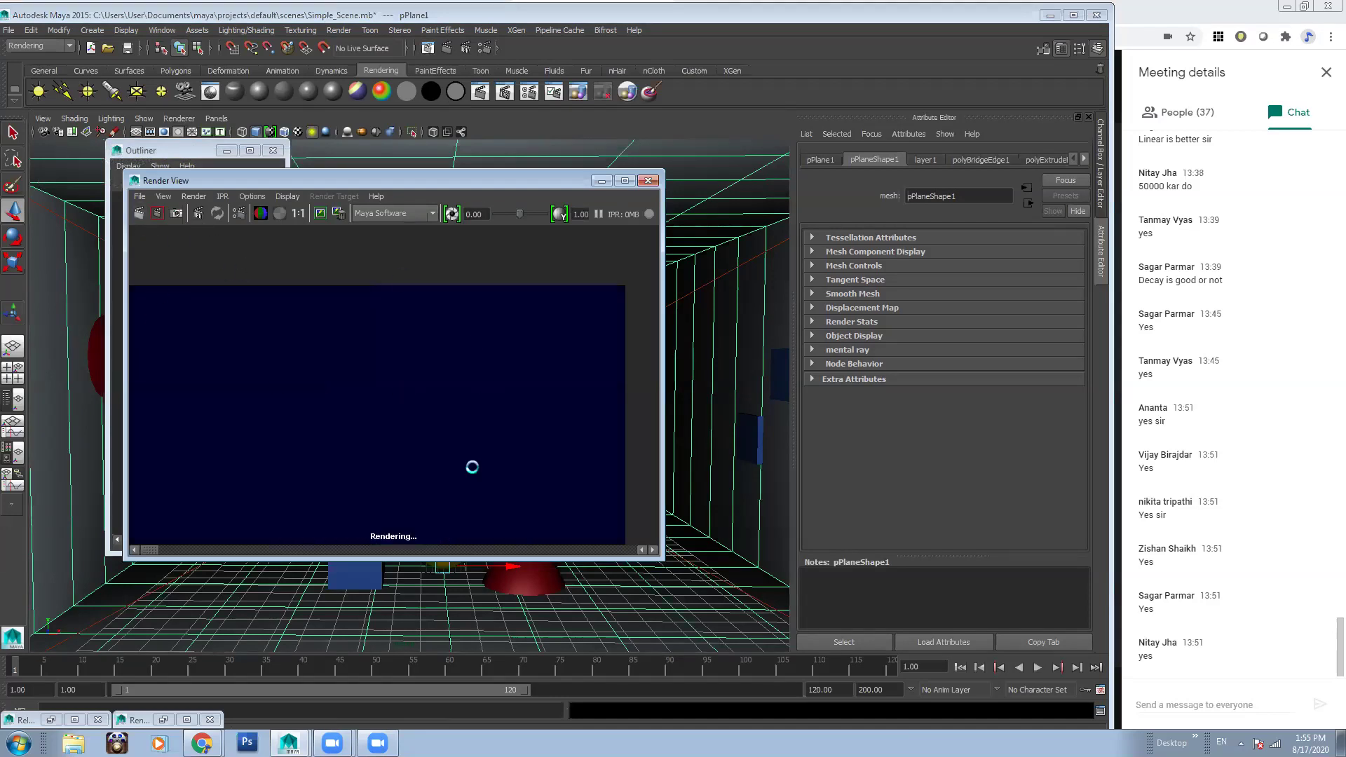
pyautogui.scroll(5, 352, 388)
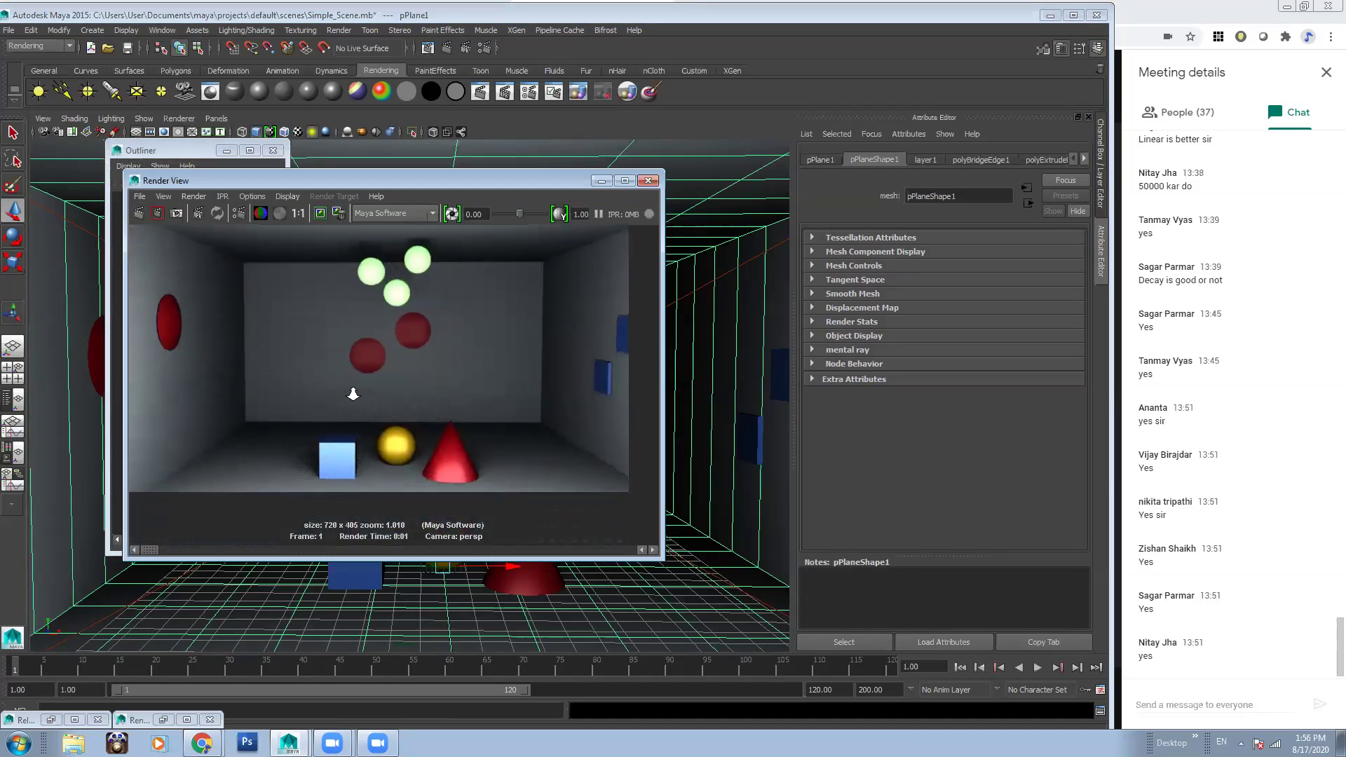
# Set the area light's Shadow Rays to 15, re-render the room and inspect the shadows around the cube and sphere
pyautogui.scroll(-5, 375, 419)
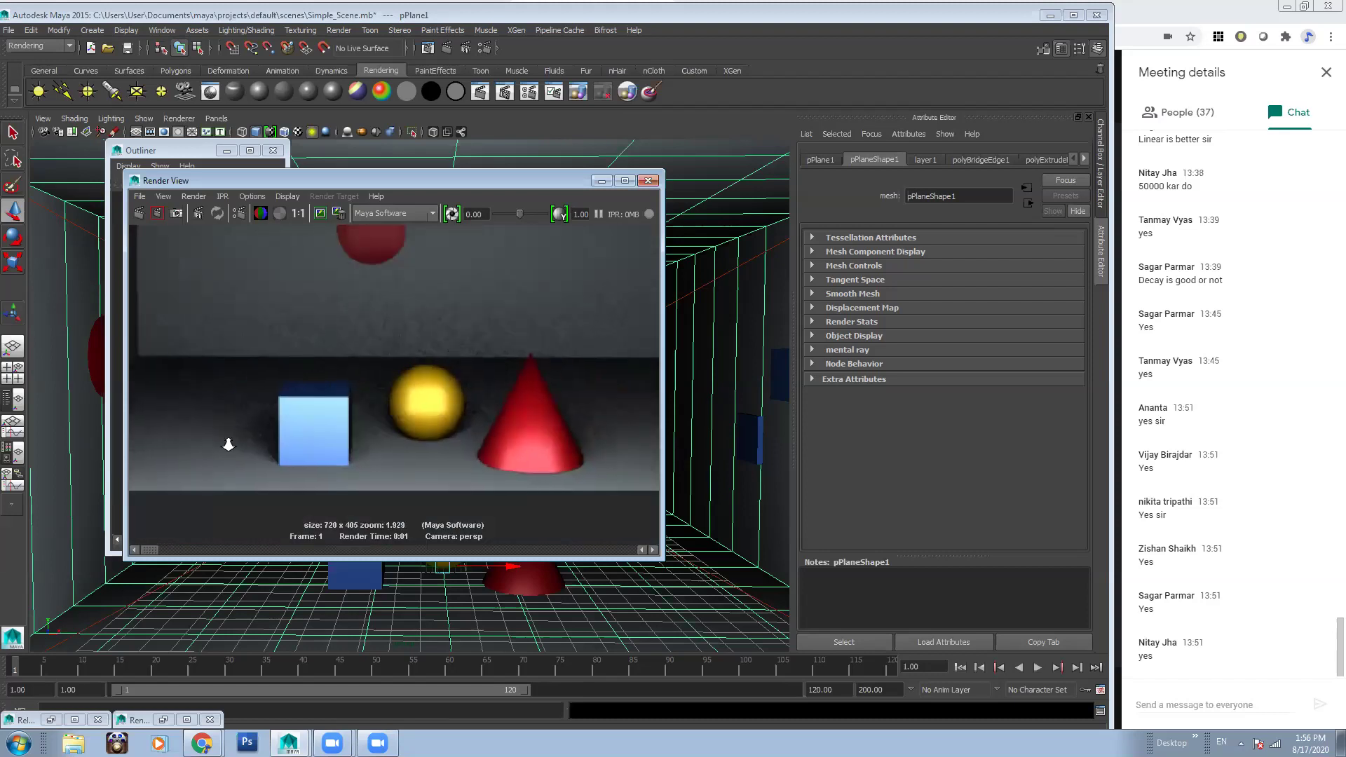
pyautogui.click(601, 181)
pyautogui.click(689, 306)
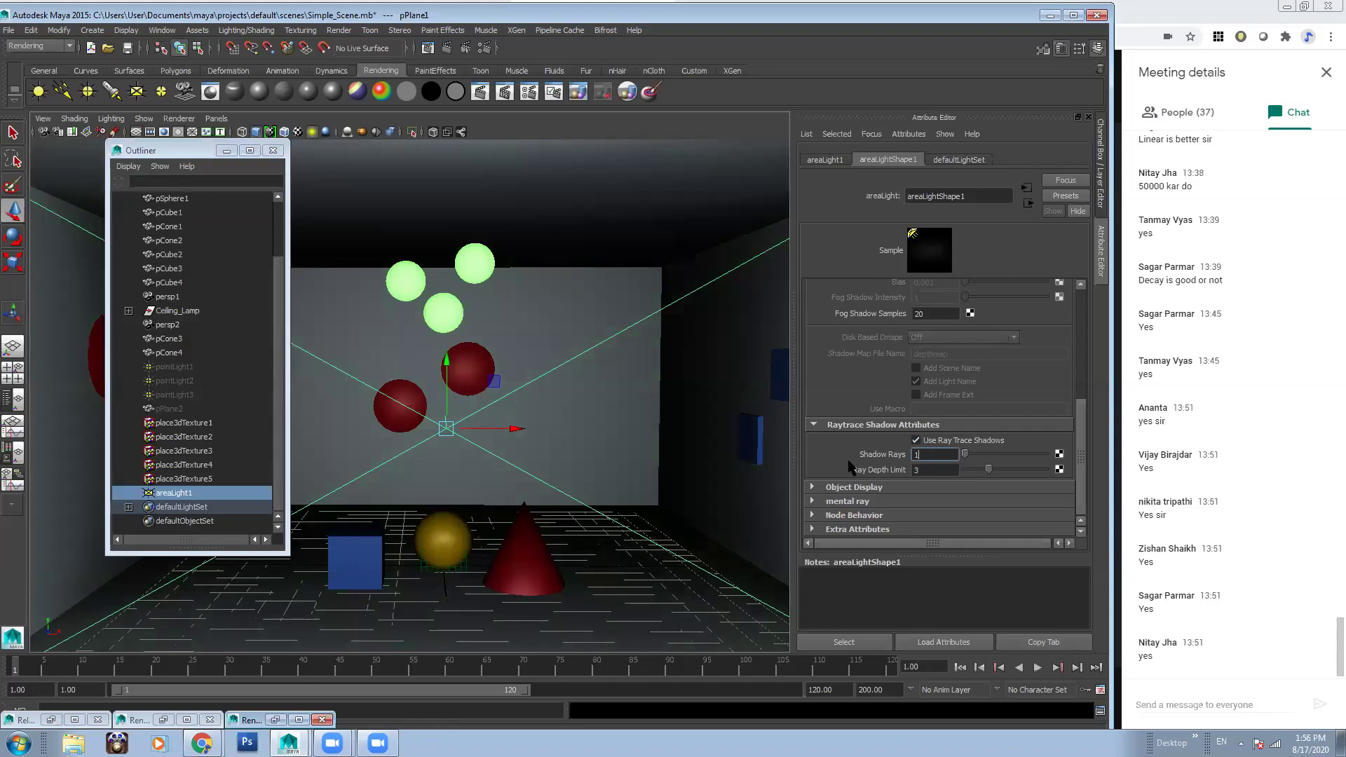
pyautogui.write('5')
pyautogui.press('Return')
pyautogui.click(425, 49)
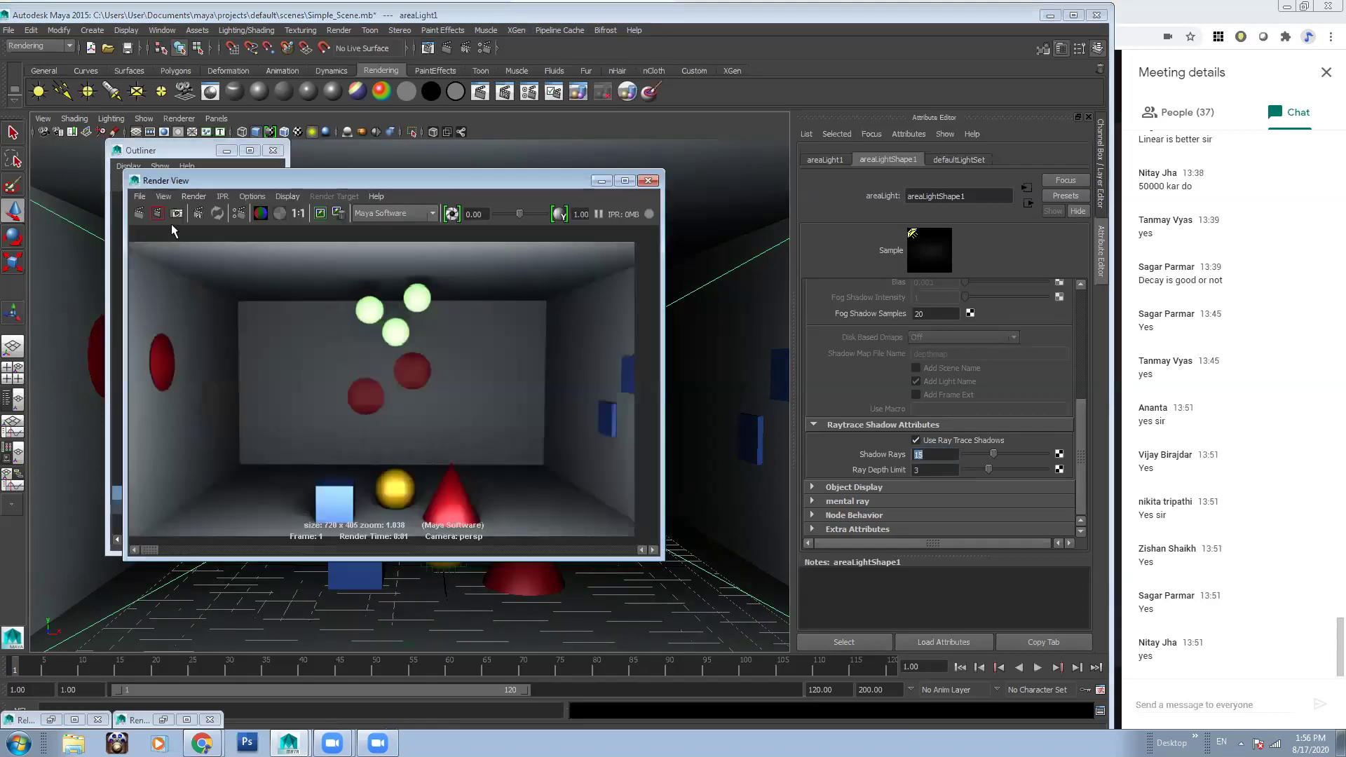
pyautogui.click(139, 213)
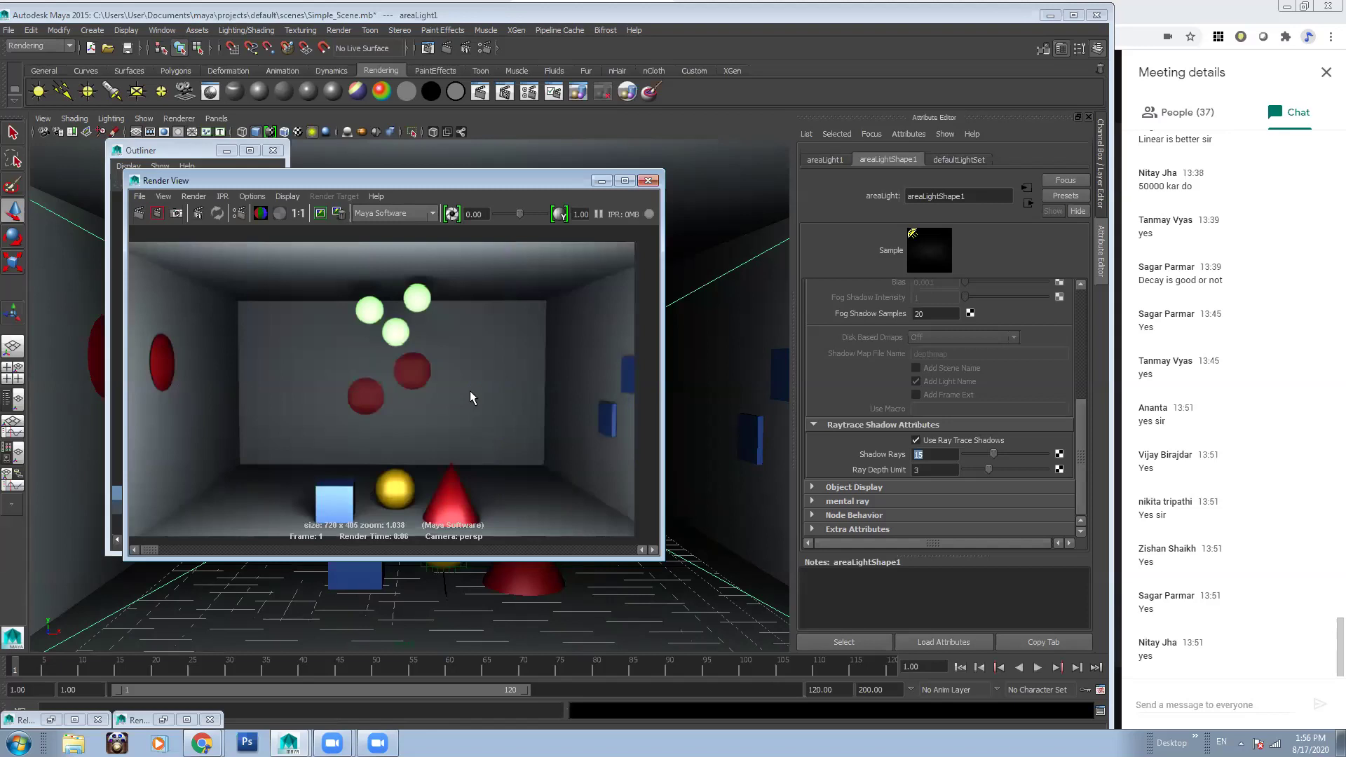
pyautogui.keyDown('alt'); pyautogui.moveTo(460, 424); pyautogui.dragTo(460, 367, button='middle'); pyautogui.keyUp('alt')
pyautogui.scroll(6, 442, 463)
pyautogui.keyDown('alt'); pyautogui.moveTo(133, 511); pyautogui.dragTo(283, 382, button='middle'); pyautogui.keyUp('alt')
pyautogui.scroll(1, 285, 397)
pyautogui.scroll(-5, 490, 424)
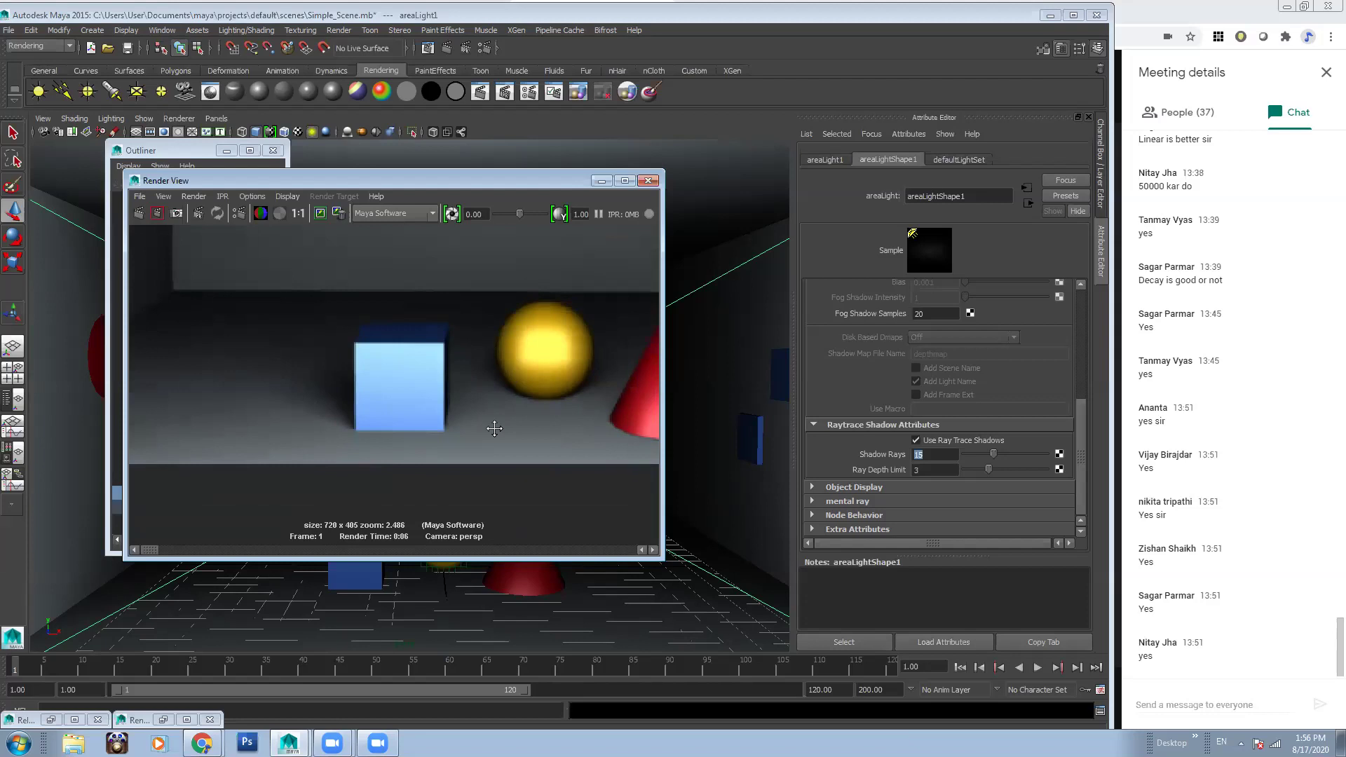
# Scale the area light down uniformly to a tiny rectangle at its centre
pyautogui.click(601, 181)
pyautogui.click(483, 413)
pyautogui.hotkey('ctrl', 'z')
pyautogui.press('r')
pyautogui.moveTo(448, 430); pyautogui.dragTo(78, 445)
pyautogui.moveTo(446, 429); pyautogui.dragTo(196, 430)
# Try intensities of 10 and 100 on the shrunken area light
pyautogui.moveTo(1078, 449); pyautogui.dragTo(1095, 330)
pyautogui.doubleClick(936, 334)
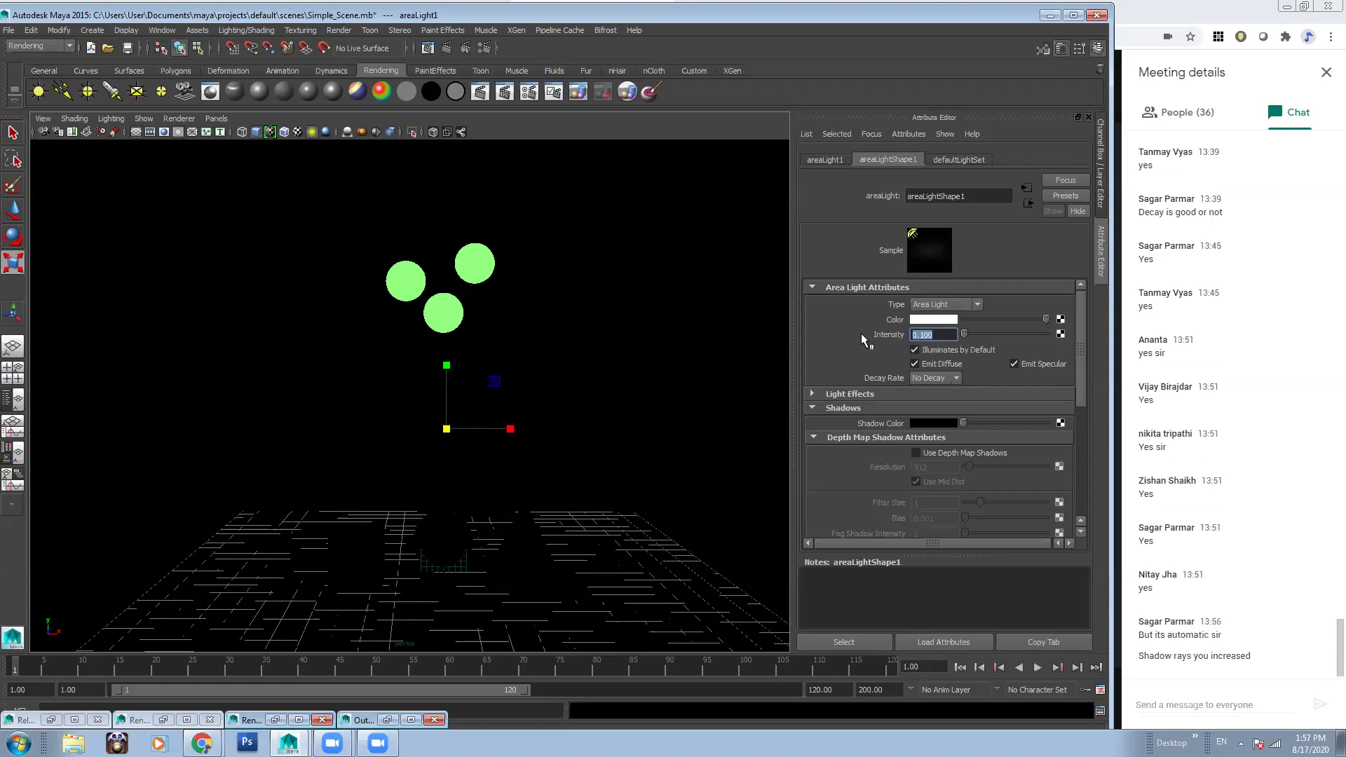
pyautogui.moveTo(1081, 381); pyautogui.dragTo(1008, 473)
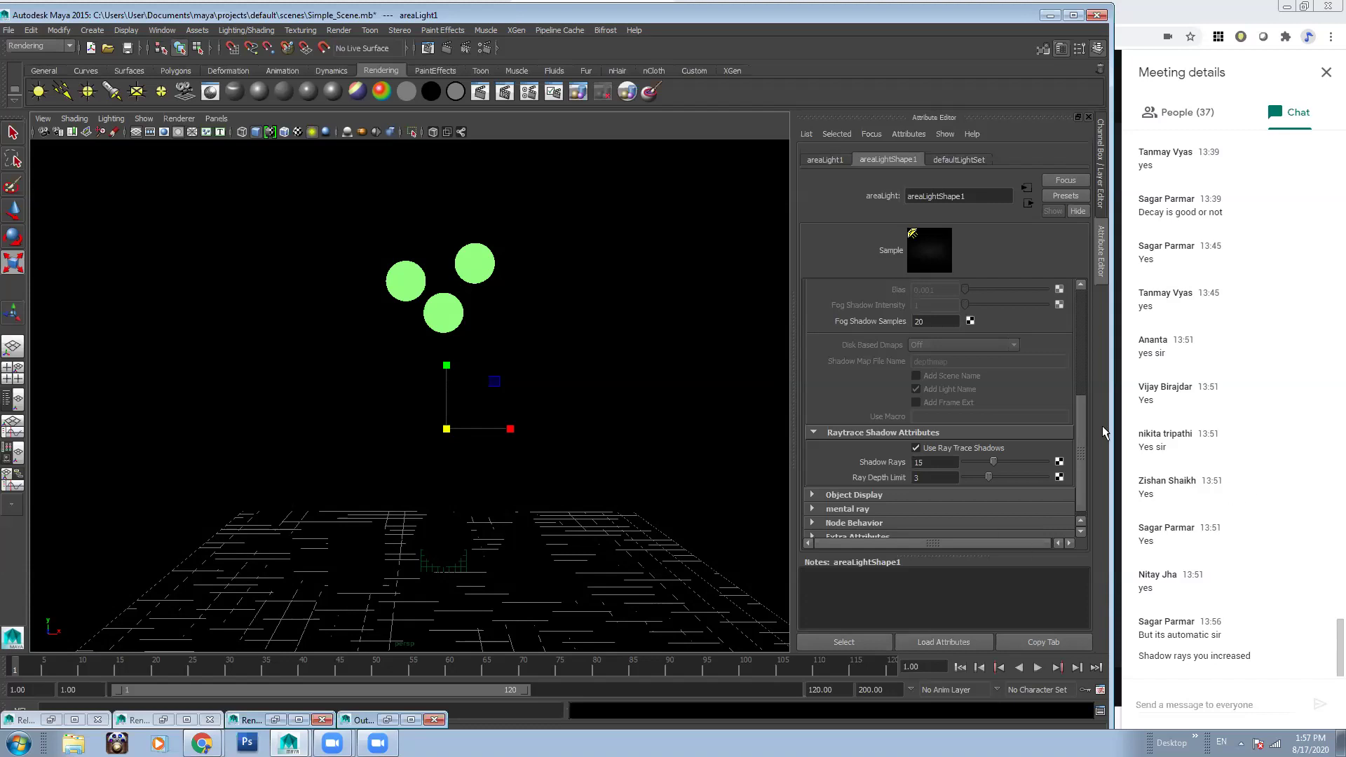
pyautogui.moveTo(1083, 435); pyautogui.dragTo(1078, 335)
pyautogui.click(954, 318)
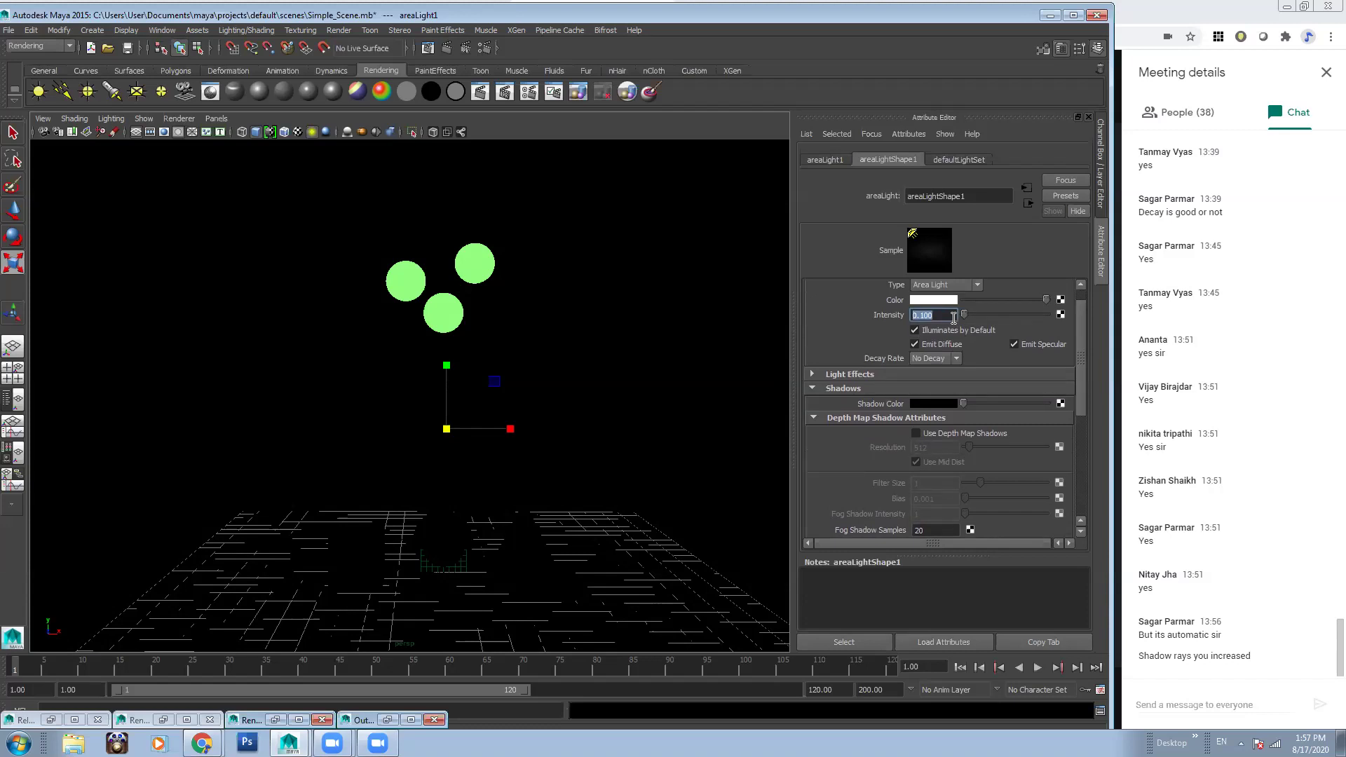
pyautogui.write('10')
pyautogui.press('Return')
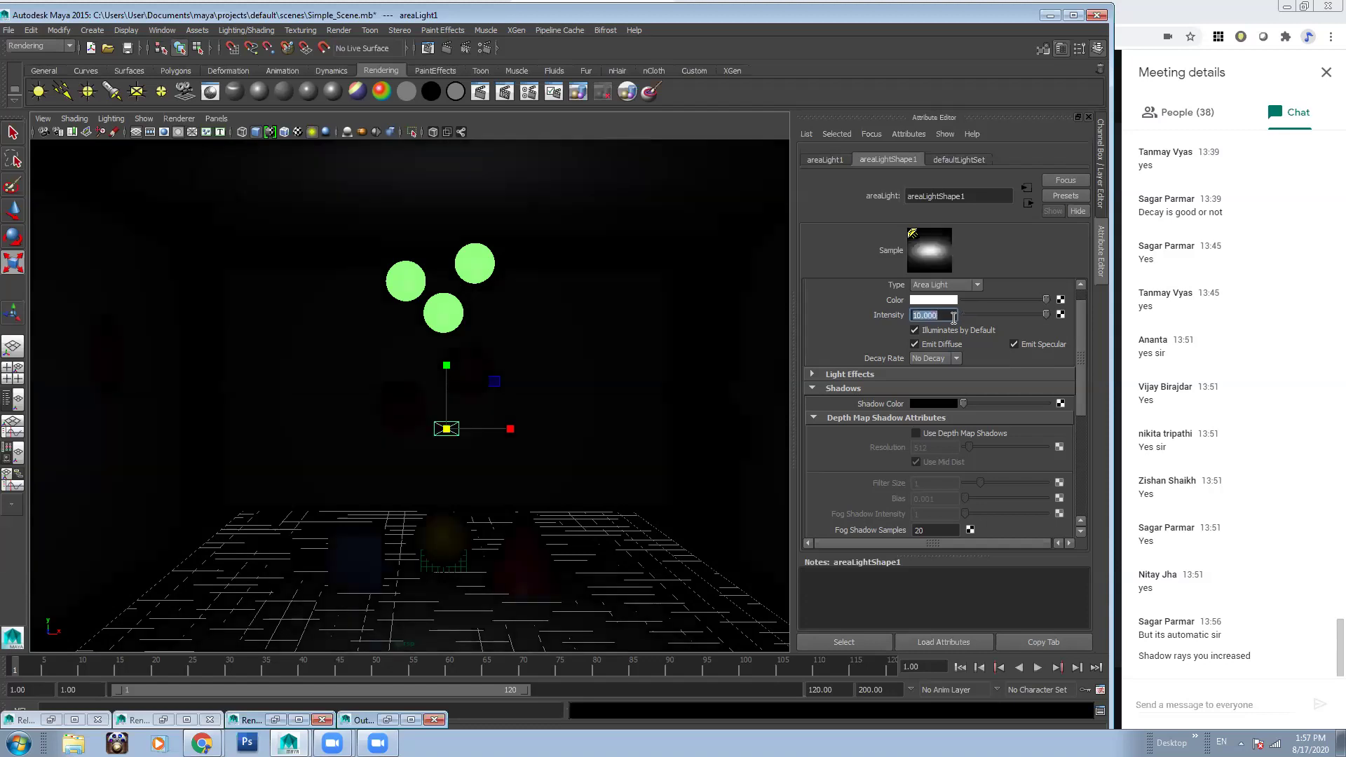
pyautogui.write('100')
pyautogui.press('Return')
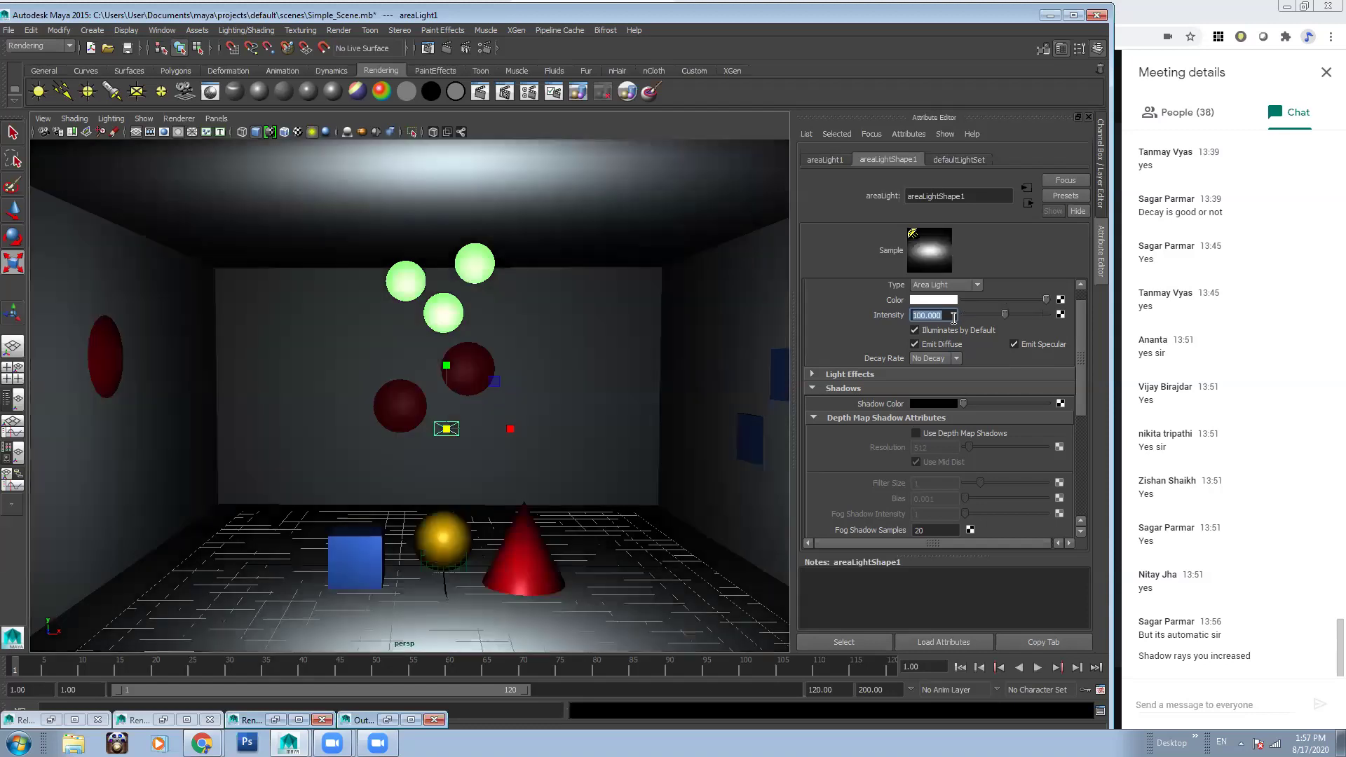
# Set the area light's intensity to 75 and render the room again
pyautogui.write('7')
pyautogui.press('Return')
pyautogui.write('7')
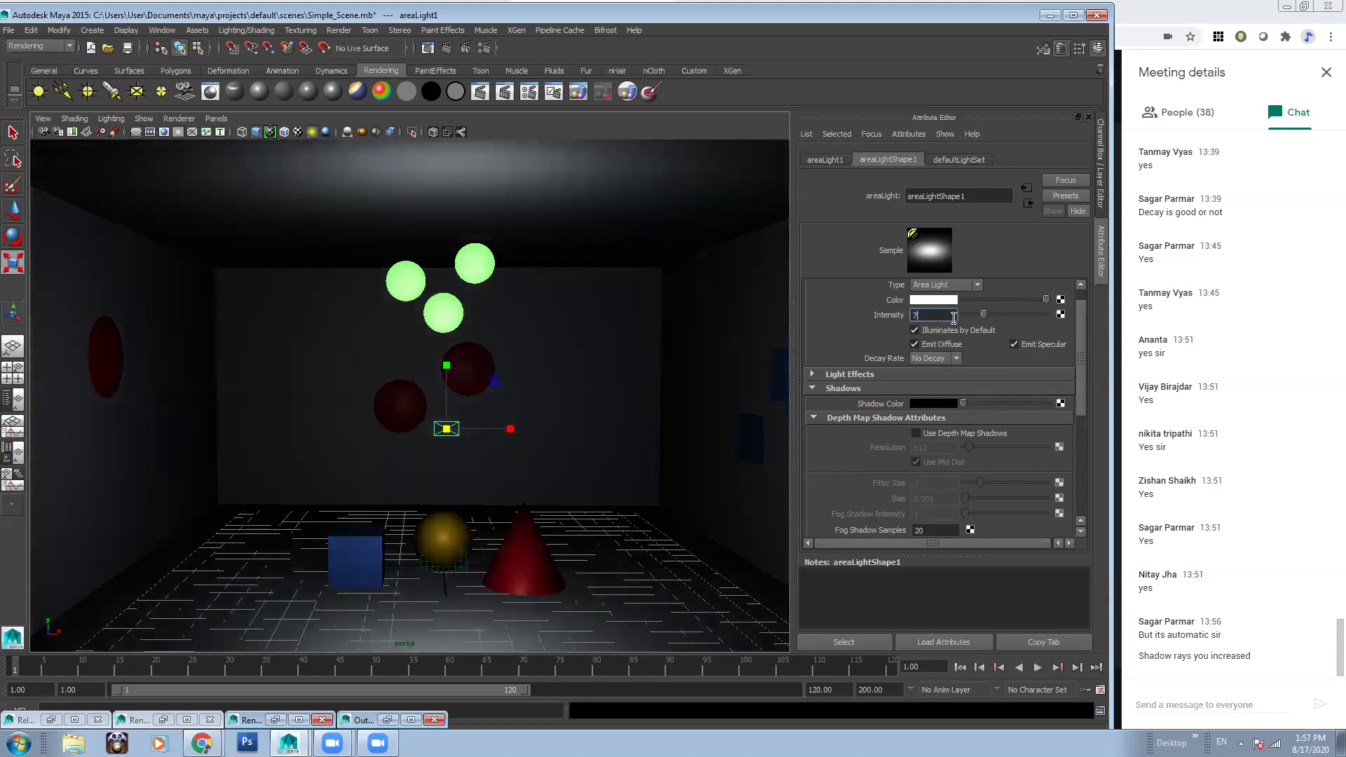
pyautogui.write('5')
pyautogui.press('Return')
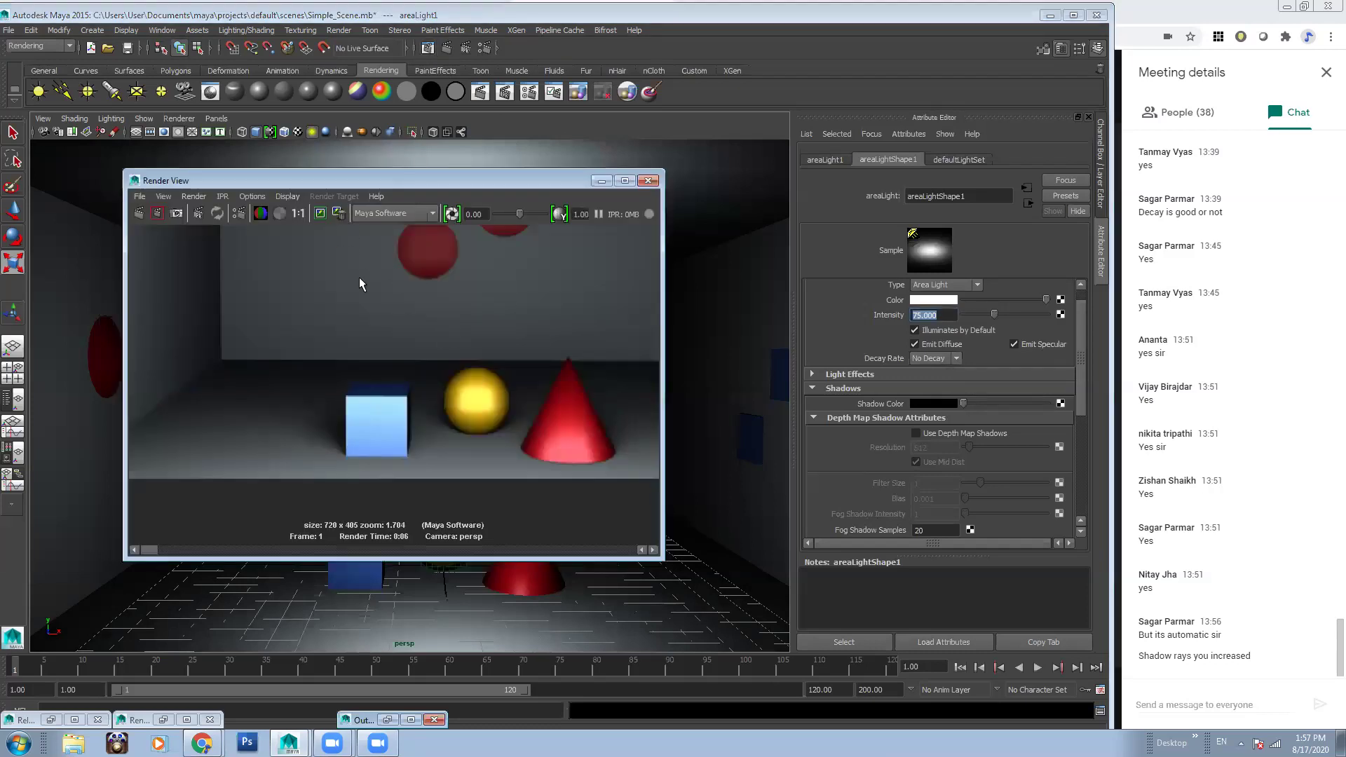
pyautogui.click(303, 213)
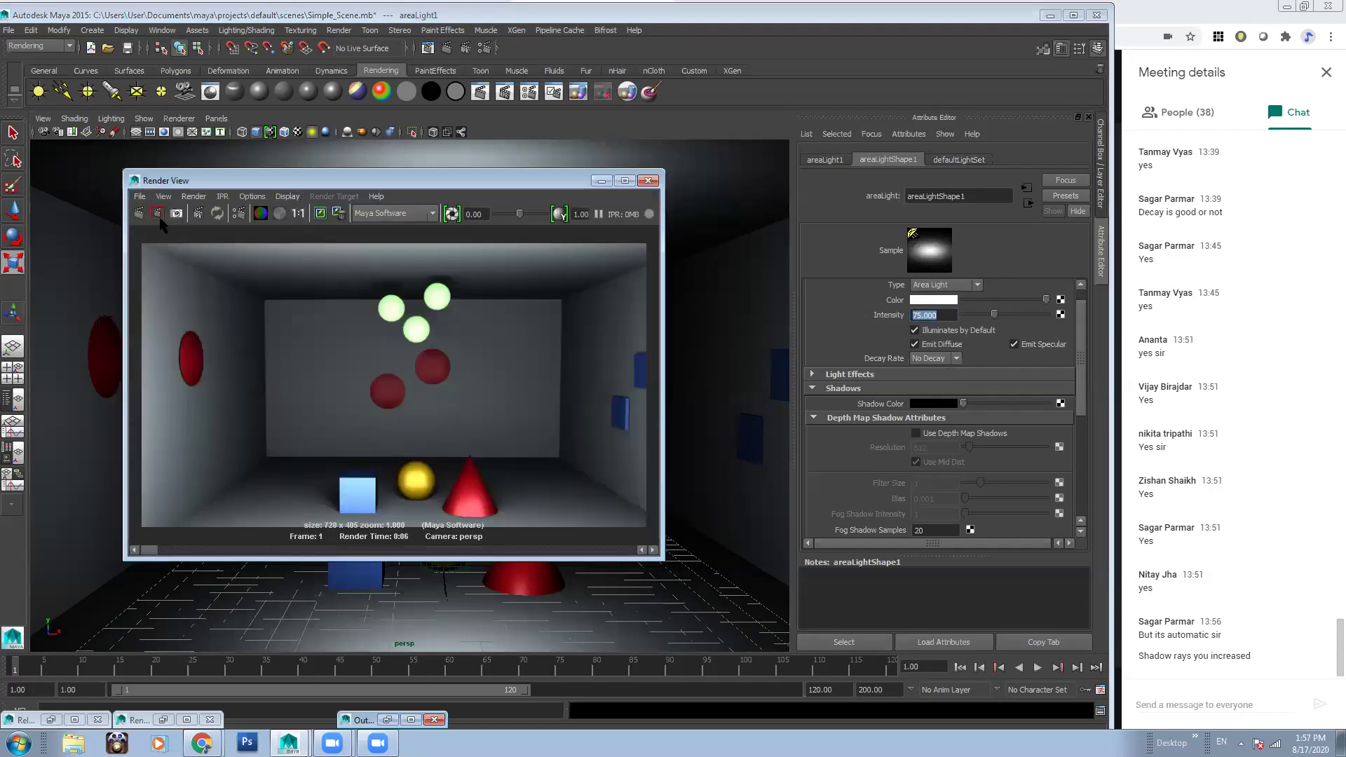
pyautogui.click(140, 214)
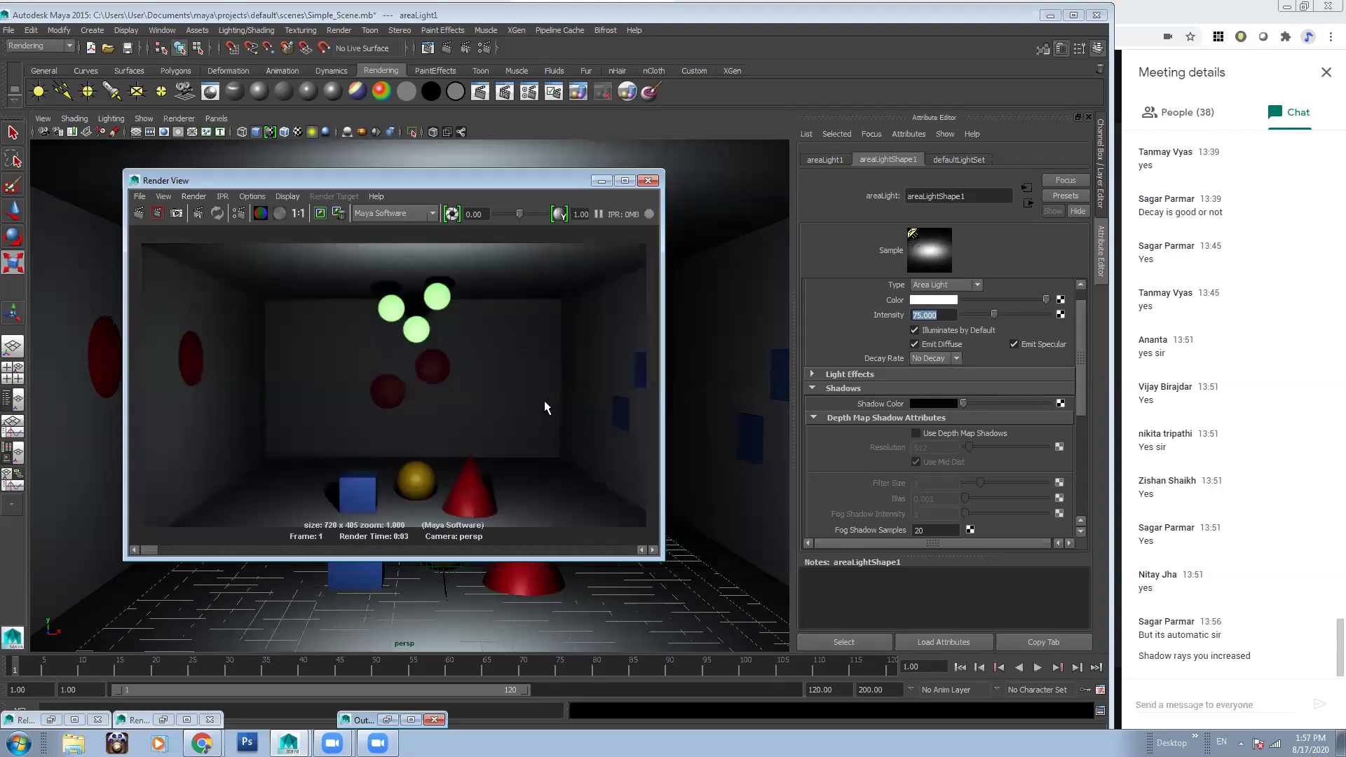
# Examine the blue cube's shadow up close in the render, with the Render View moved clear of the light, and compare it with the stored images
pyautogui.keyDown('alt'); pyautogui.moveTo(422, 366); pyautogui.dragTo(452, 316, button='middle'); pyautogui.keyUp('alt')
pyautogui.keyDown('alt'); pyautogui.moveTo(452, 316); pyautogui.dragTo(560, 451, button='right'); pyautogui.keyUp('alt')
pyautogui.keyDown('alt'); pyautogui.moveTo(387, 433); pyautogui.dragTo(401, 342, button='middle'); pyautogui.keyUp('alt')
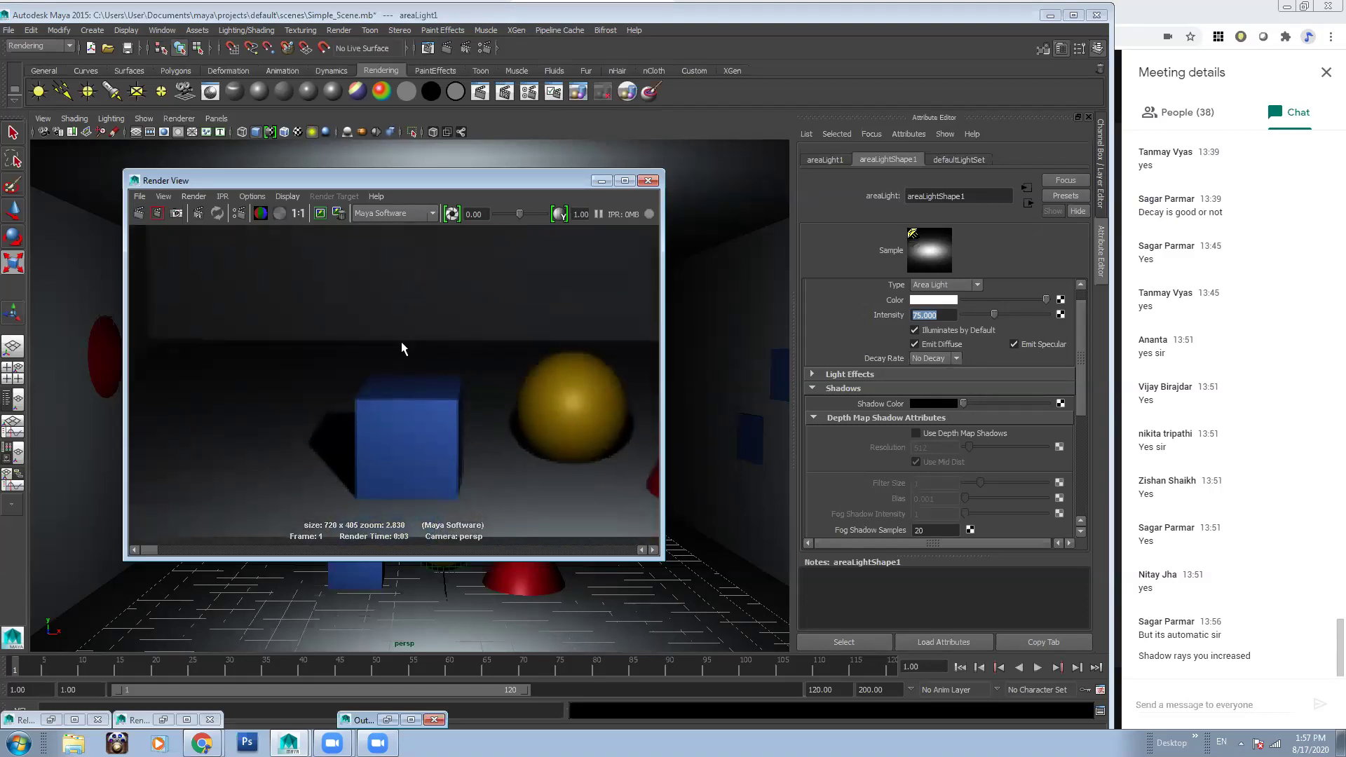
pyautogui.keyDown('alt'); pyautogui.moveTo(401, 342); pyautogui.dragTo(488, 383, button='right'); pyautogui.keyUp('alt')
pyautogui.keyDown('alt'); pyautogui.moveTo(488, 384); pyautogui.dragTo(490, 368, button='middle'); pyautogui.keyUp('alt')
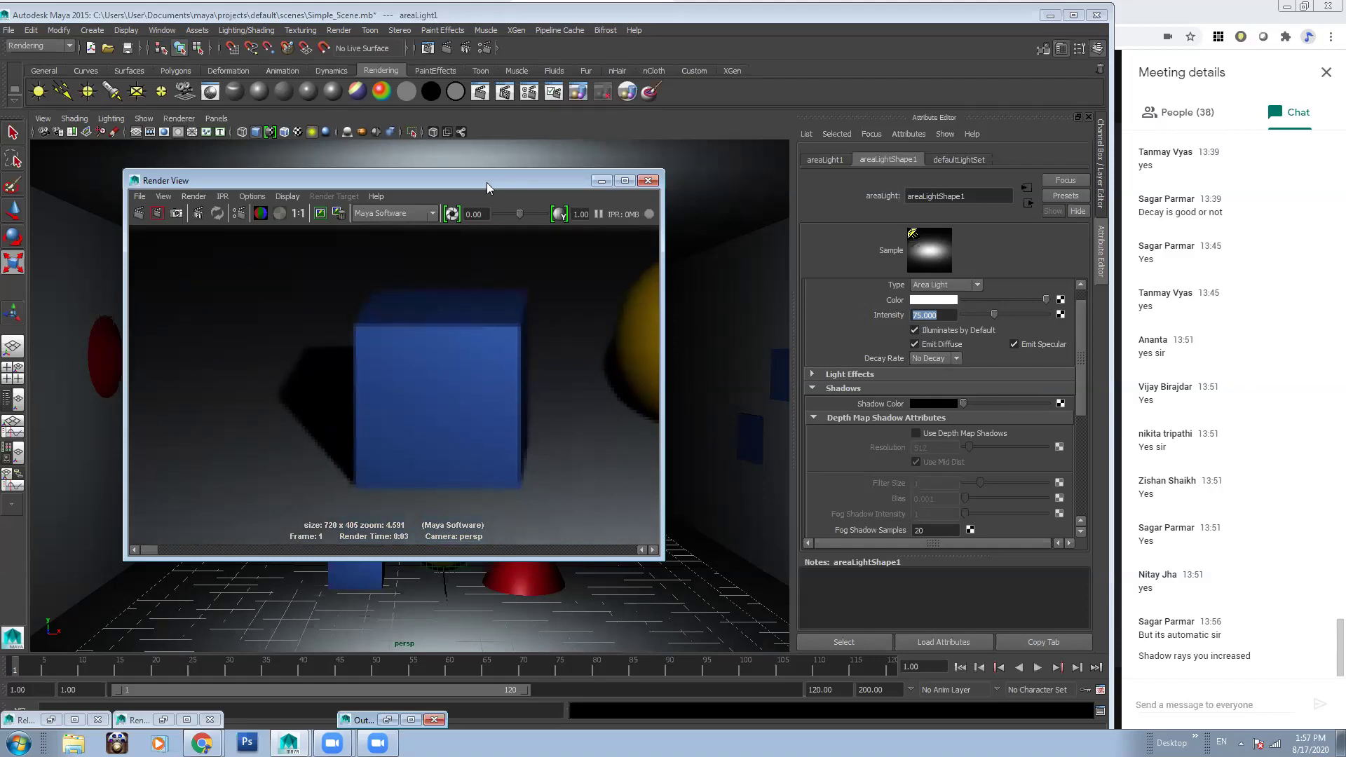
pyautogui.moveTo(483, 182); pyautogui.dragTo(941, 196)
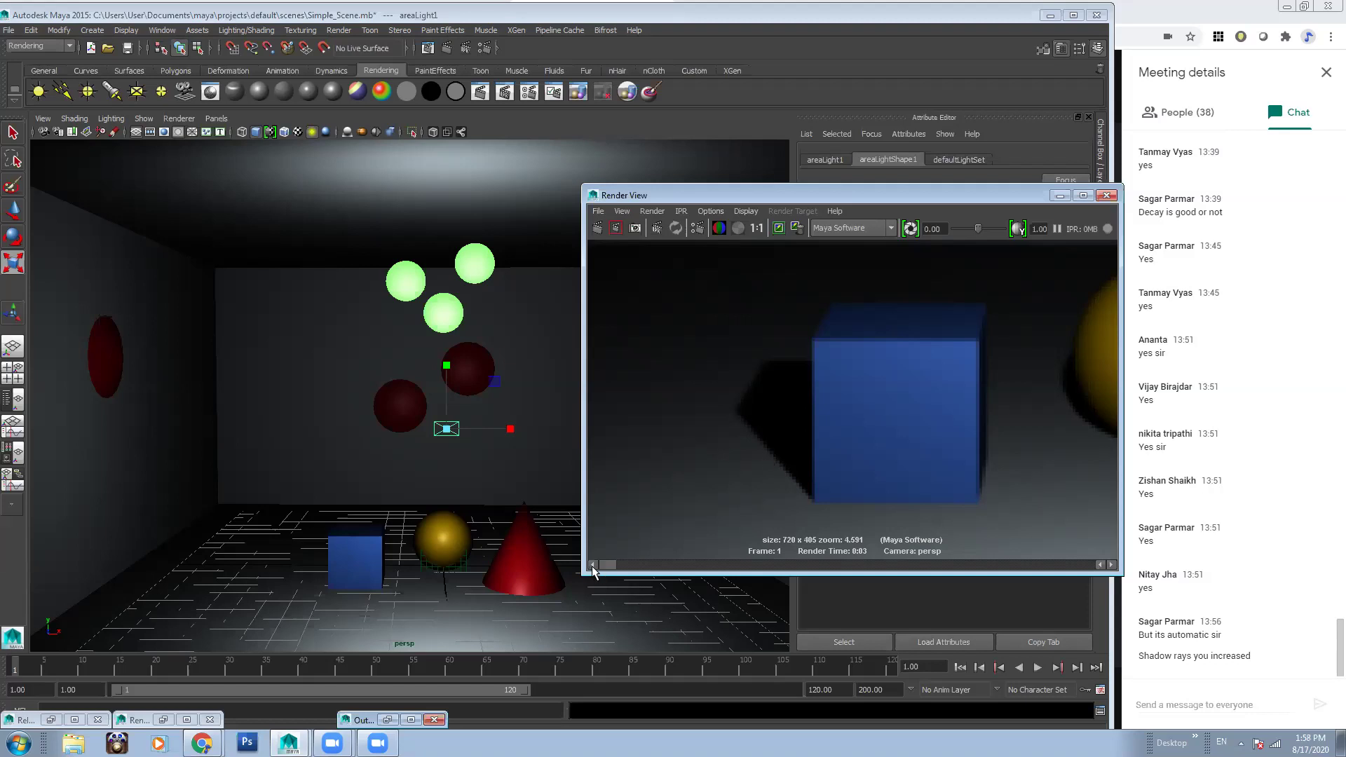
pyautogui.moveTo(617, 568); pyautogui.dragTo(607, 565)
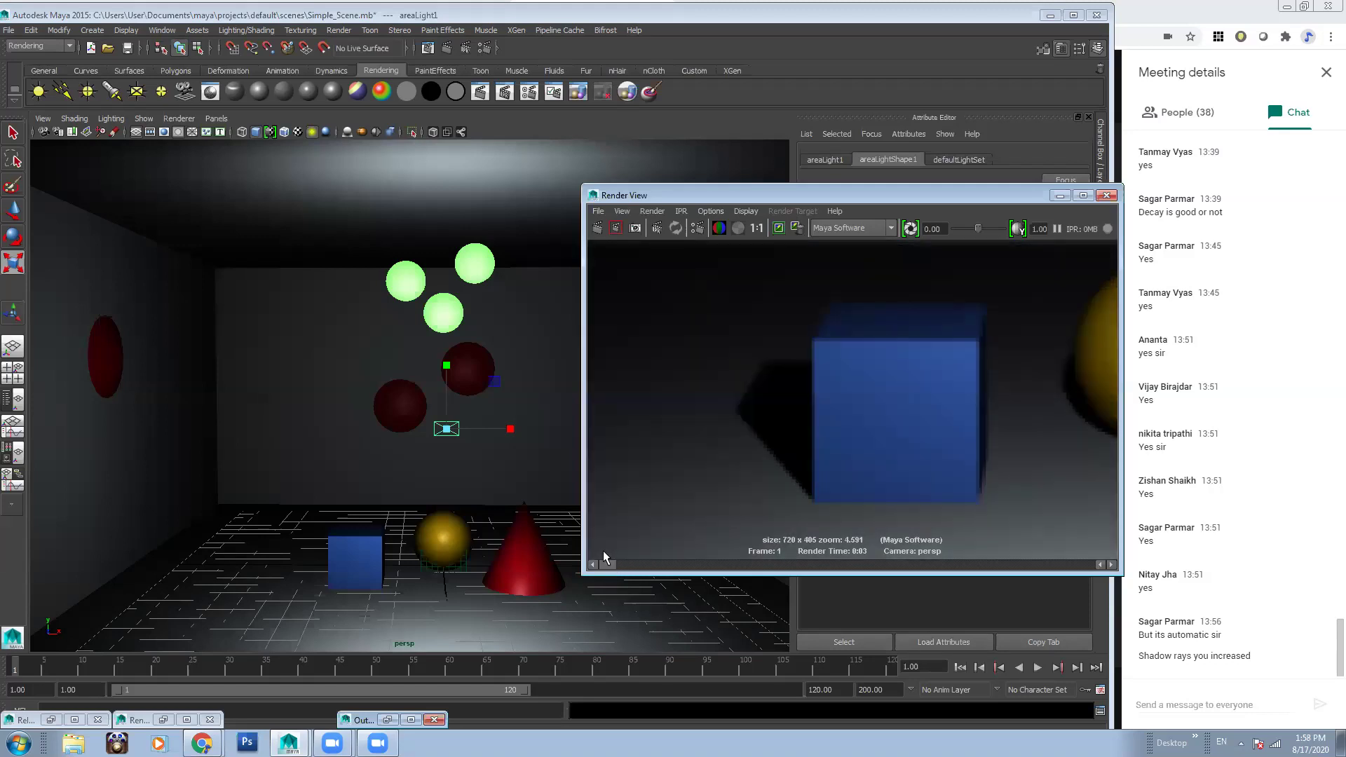
# View the room through the persp2 camera and scale the area light back up to fill the room's open front
pyautogui.click(216, 119)
pyautogui.moveTo(232, 130)
pyautogui.click(337, 144)
pyautogui.keyDown('alt'); pyautogui.moveTo(347, 405); pyautogui.dragTo(460, 448); pyautogui.keyUp('alt')
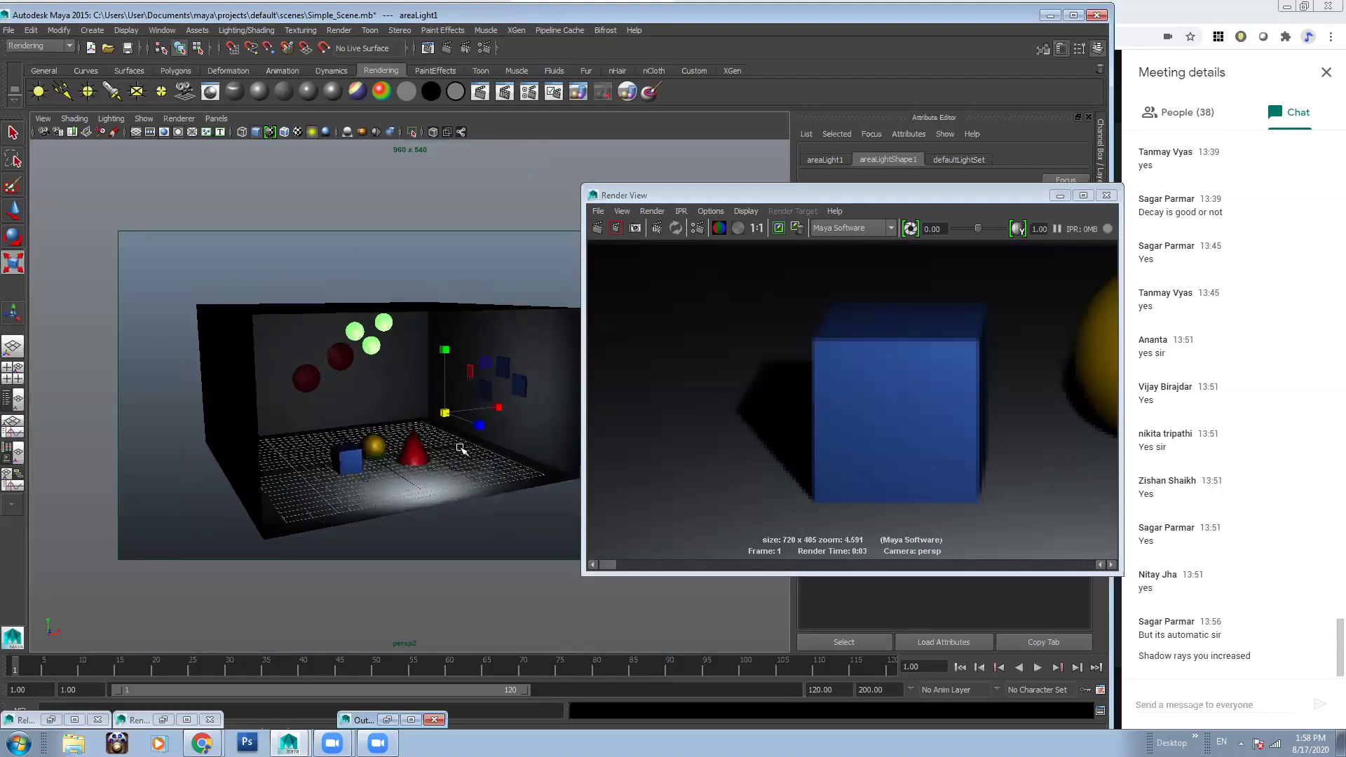
pyautogui.keyDown('alt'); pyautogui.moveTo(460, 448); pyautogui.dragTo(424, 393, button='middle'); pyautogui.keyUp('alt')
pyautogui.keyDown('alt'); pyautogui.moveTo(423, 394); pyautogui.dragTo(456, 396); pyautogui.keyUp('alt')
pyautogui.moveTo(608, 567)
pyautogui.mouseDown()
pyautogui.moveTo(625, 566)
pyautogui.moveTo(606, 566)
pyautogui.mouseUp()
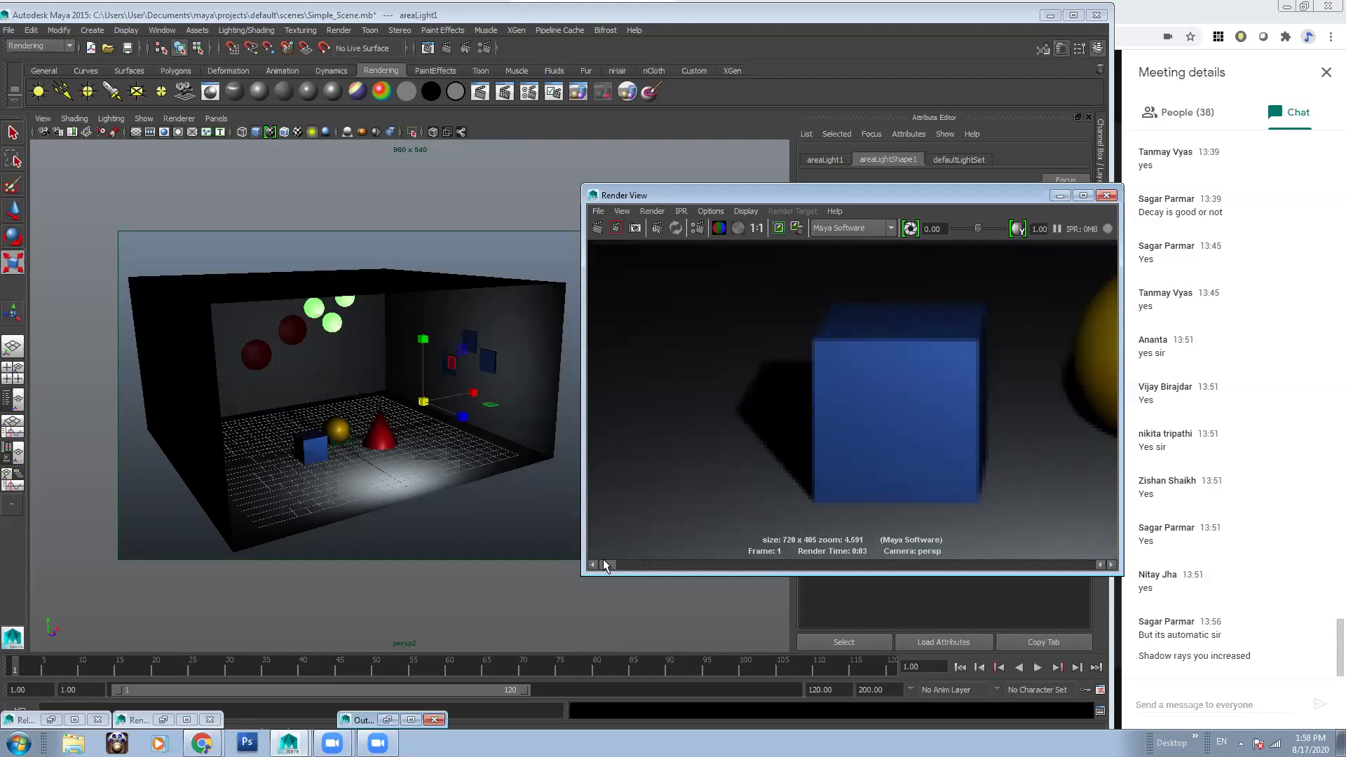
pyautogui.keyDown('alt'); pyautogui.moveTo(407, 421); pyautogui.dragTo(565, 410); pyautogui.keyUp('alt')
pyautogui.click(1060, 197)
pyautogui.scroll(3, 565, 411)
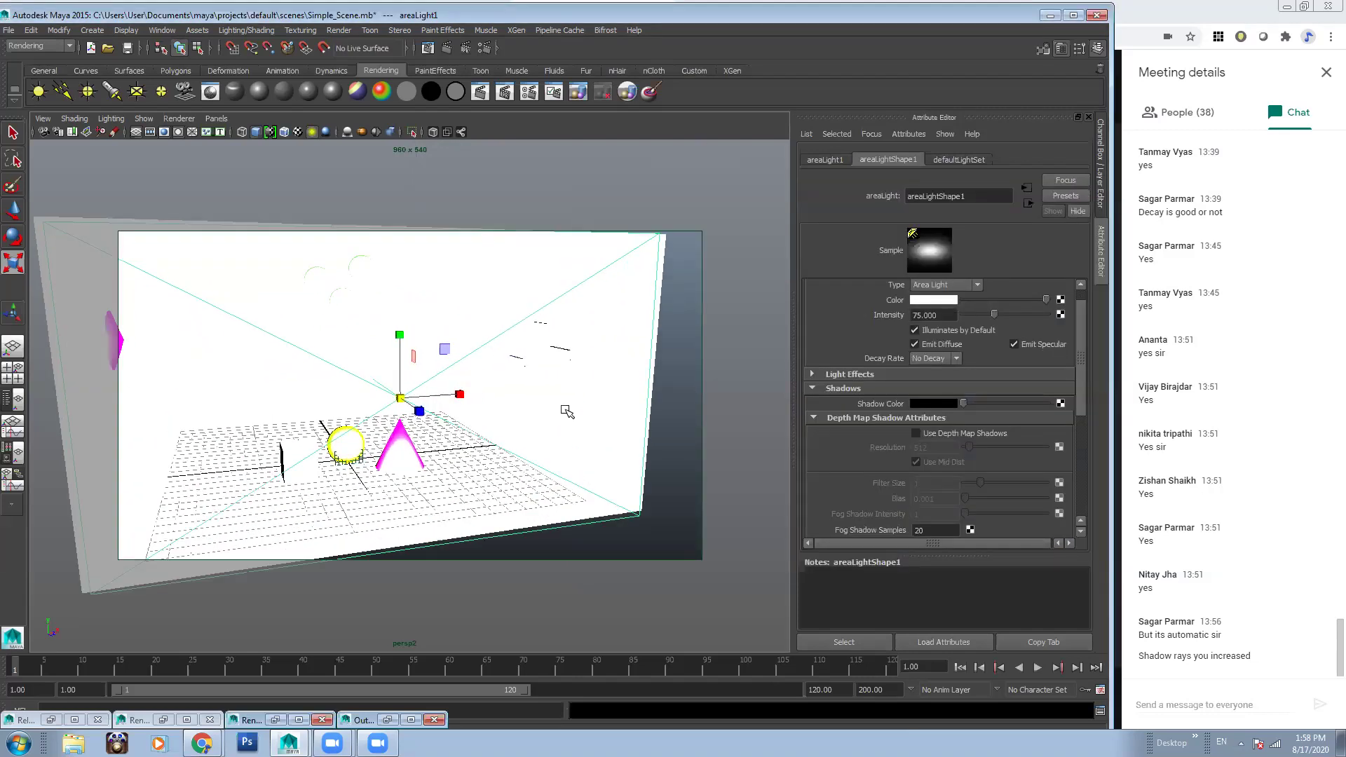
# Set the area light's Shadow Rays to 1 and its intensity to 0.05
pyautogui.moveTo(1082, 395); pyautogui.dragTo(1079, 469)
pyautogui.doubleClick(932, 454)
pyautogui.write('1')
pyautogui.press('Return')
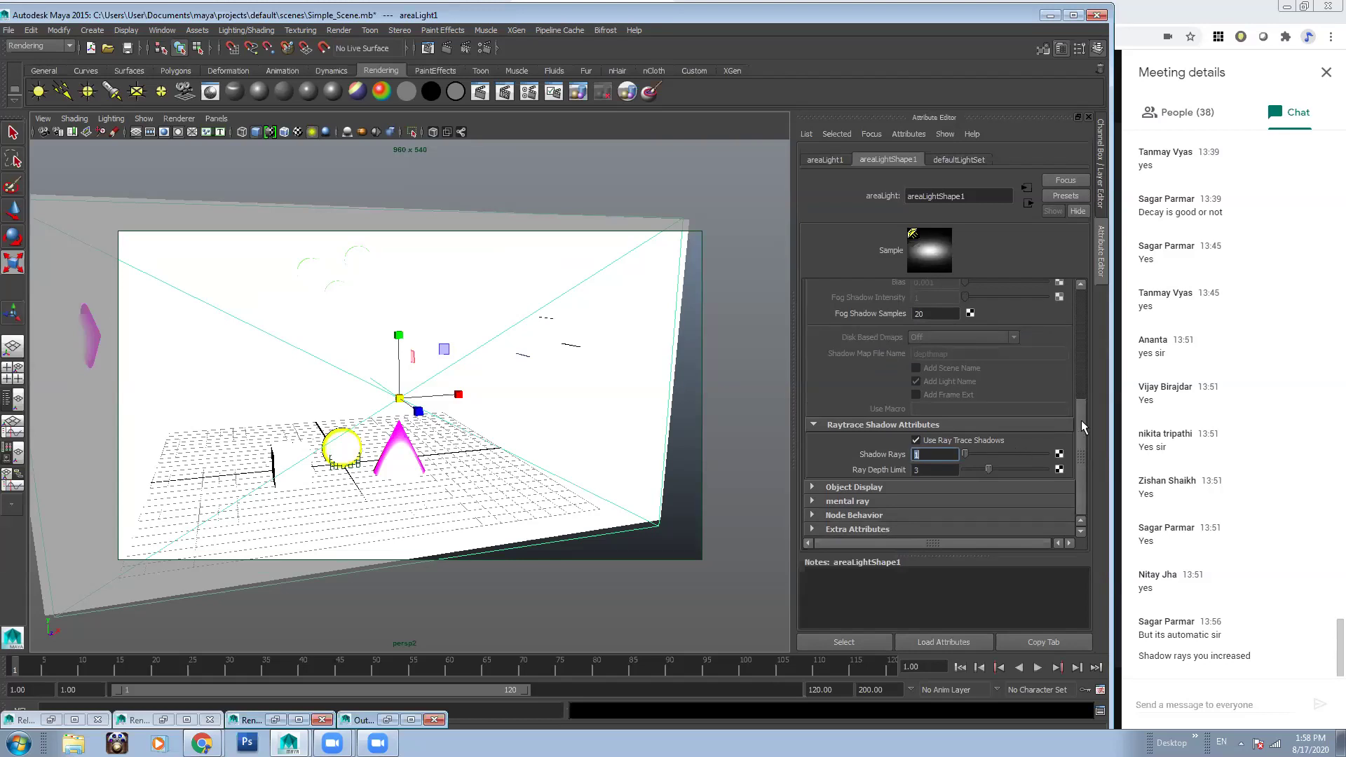
pyautogui.scroll(5, 1081, 426)
pyautogui.doubleClick(928, 336)
pyautogui.write('.0')
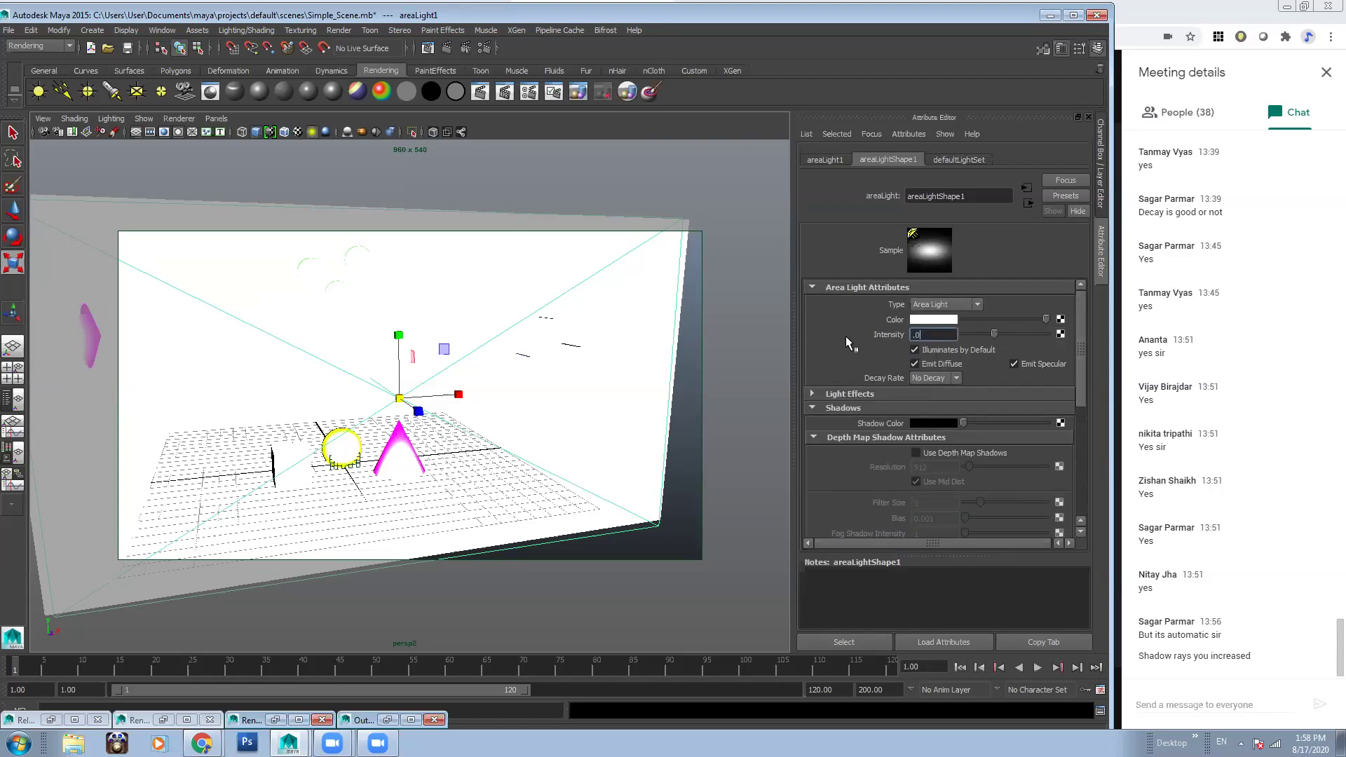
pyautogui.write('5')
pyautogui.press('Return')
# Show the scene through the persp camera, render it and inspect the shadows around the cube, sphere and cone
pyautogui.click(216, 118)
pyautogui.moveTo(280, 132)
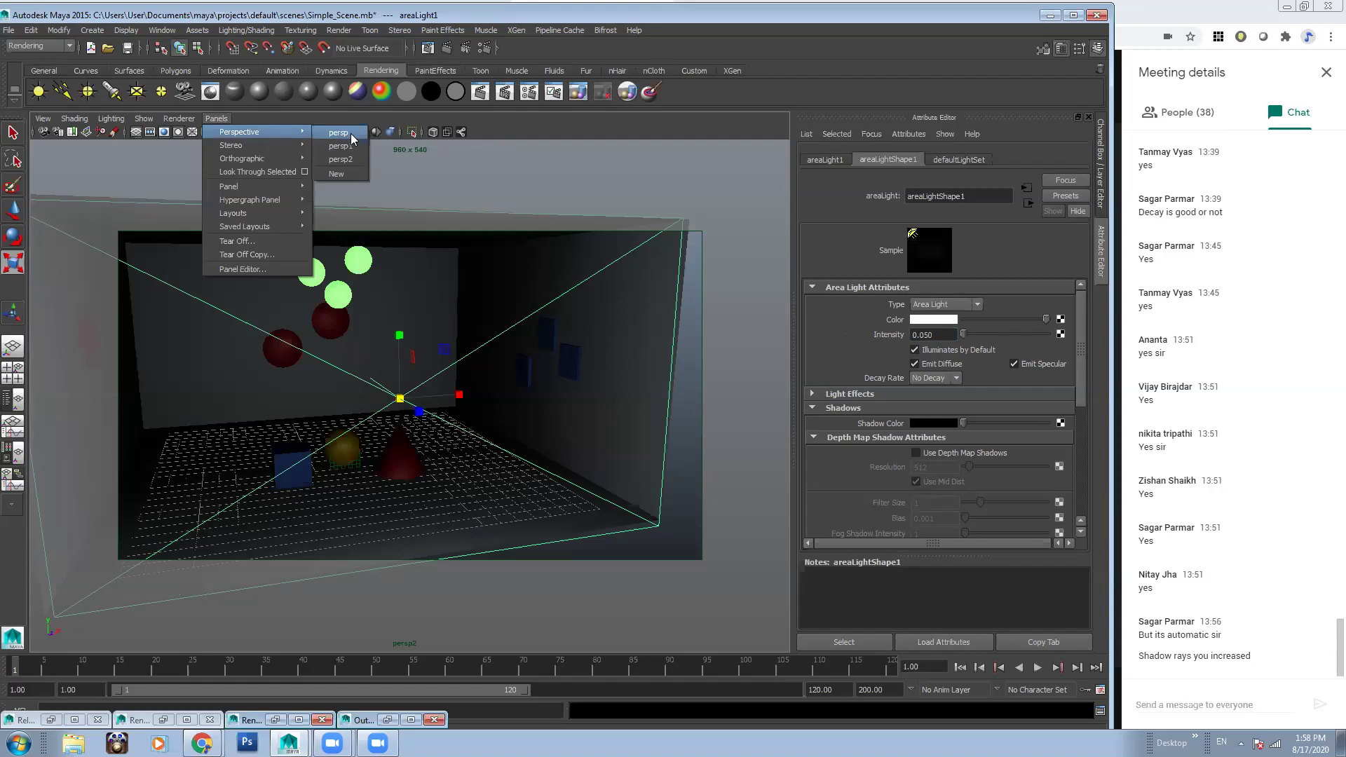
pyautogui.click(340, 132)
pyautogui.click(426, 49)
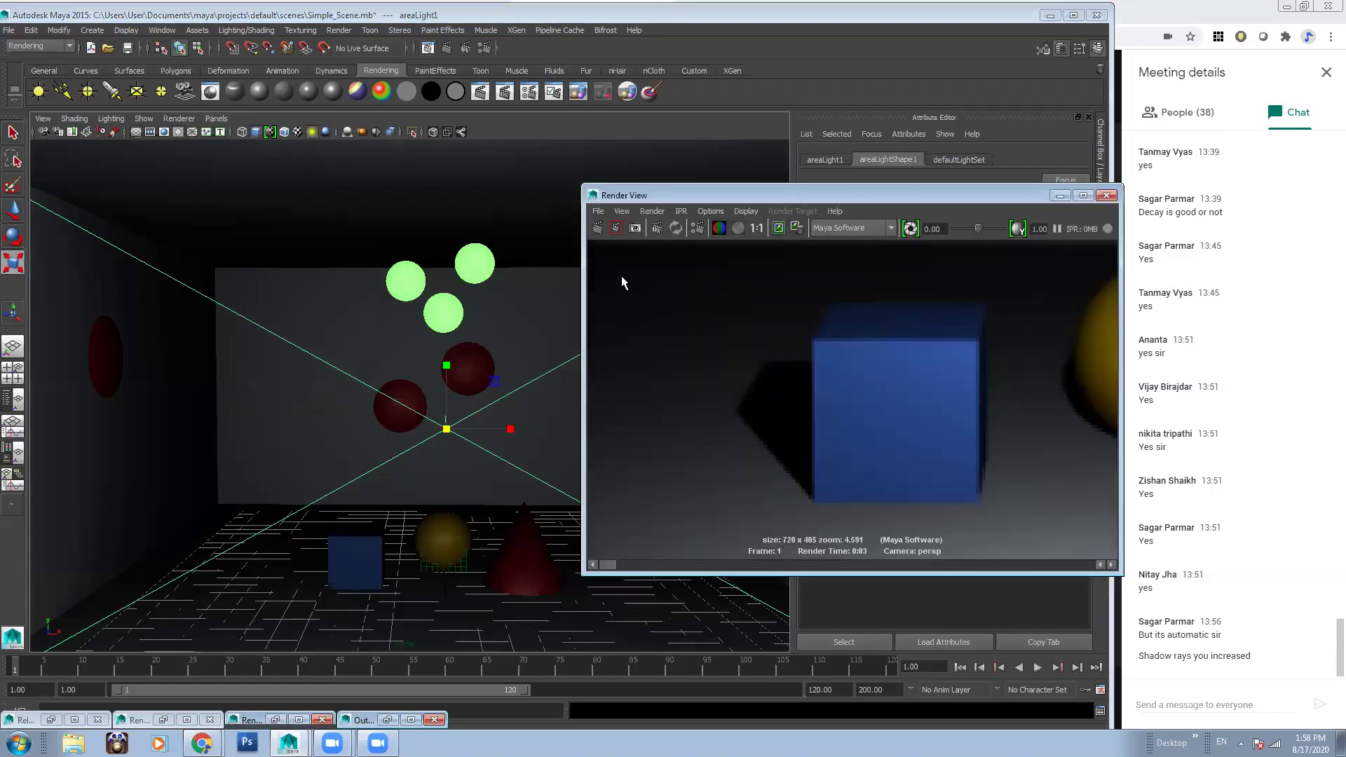
pyautogui.click(595, 229)
pyautogui.scroll(-5, 842, 495)
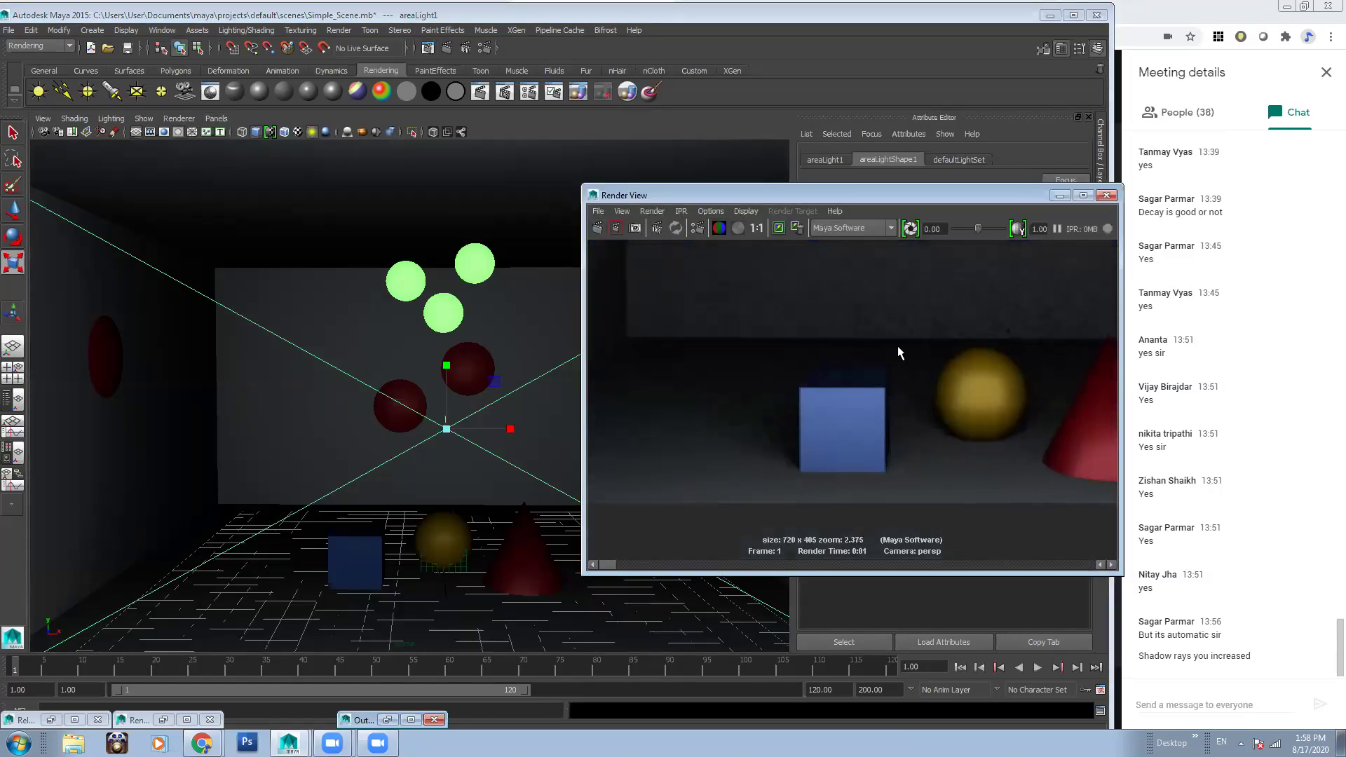
pyautogui.scroll(2, 728, 440)
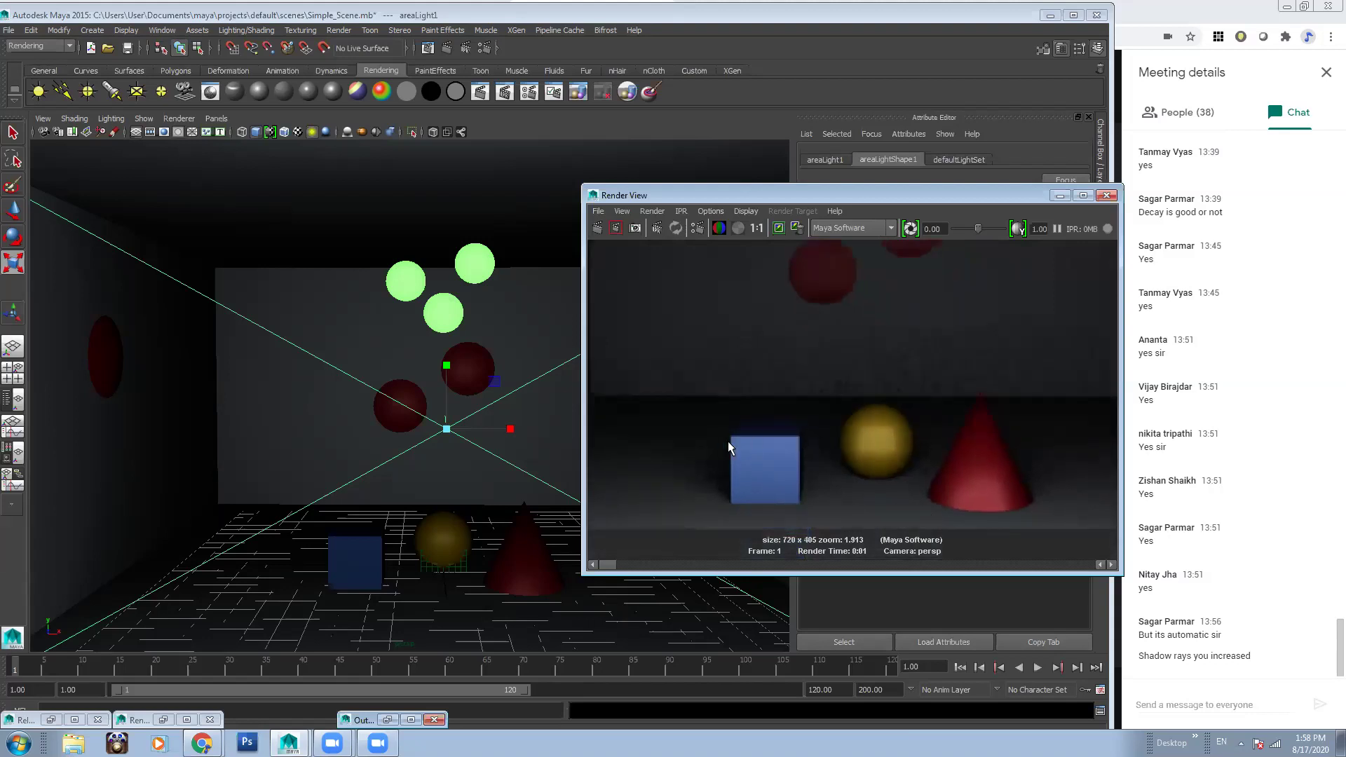
pyautogui.scroll(1, 875, 389)
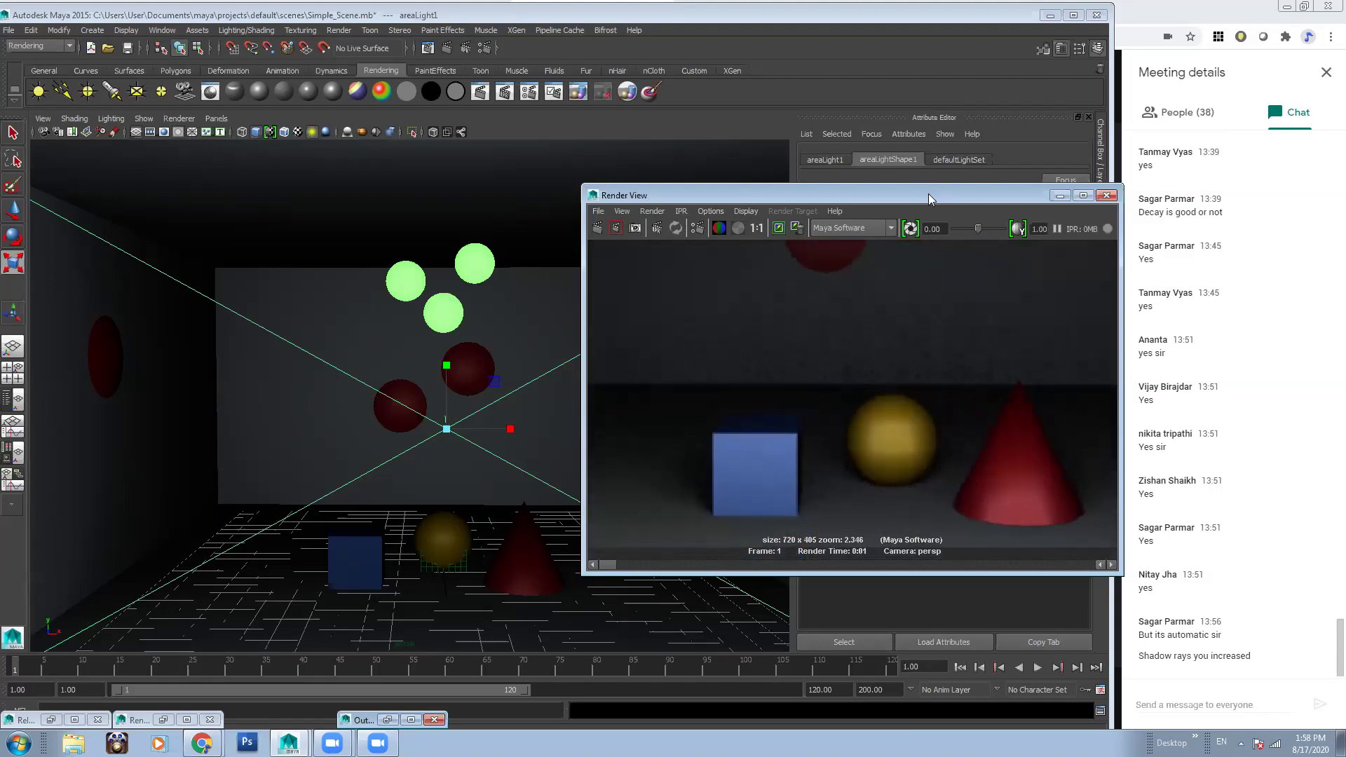
# Uncover the area light's Shadow Rays setting and examine the grain on the back wall in the render
pyautogui.moveTo(928, 194); pyautogui.dragTo(608, 159)
pyautogui.scroll(-2, 499, 372)
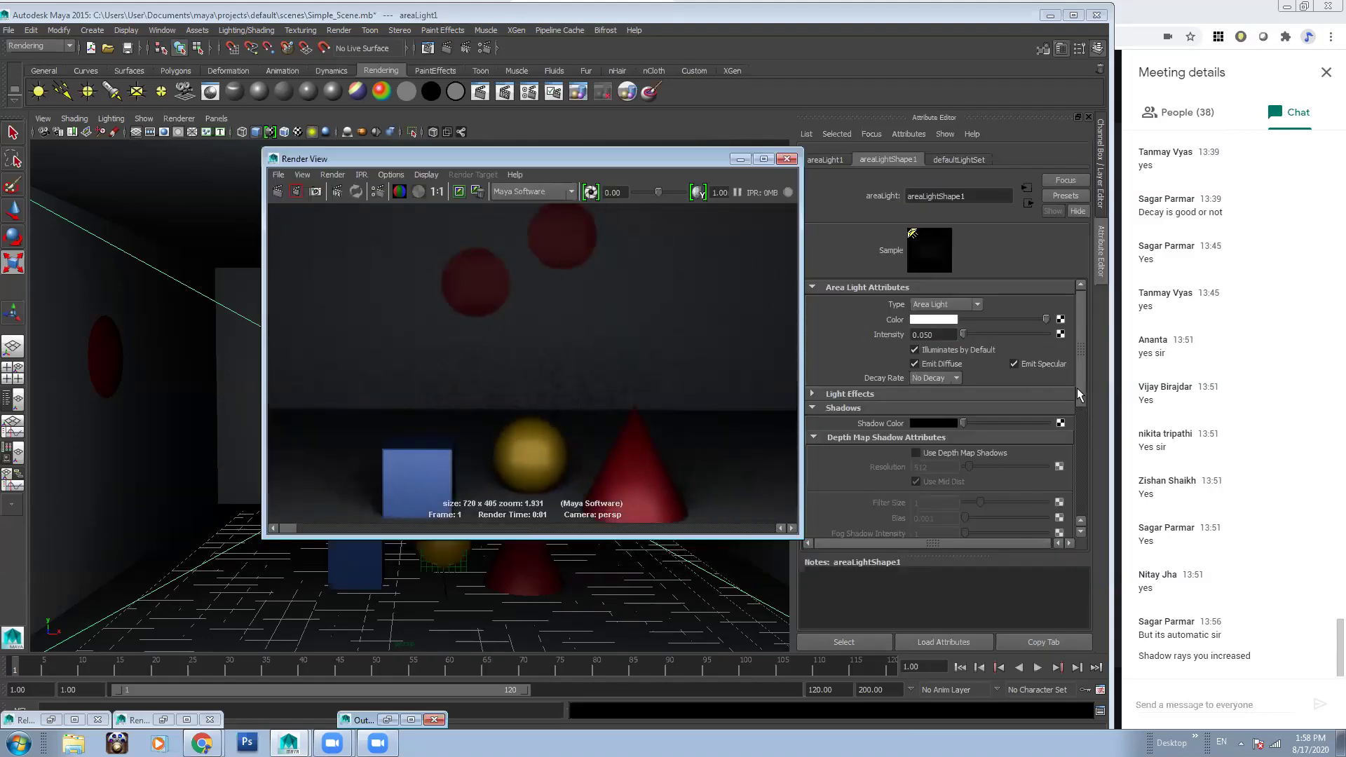
pyautogui.moveTo(1078, 388); pyautogui.dragTo(1069, 477)
pyautogui.click(929, 503)
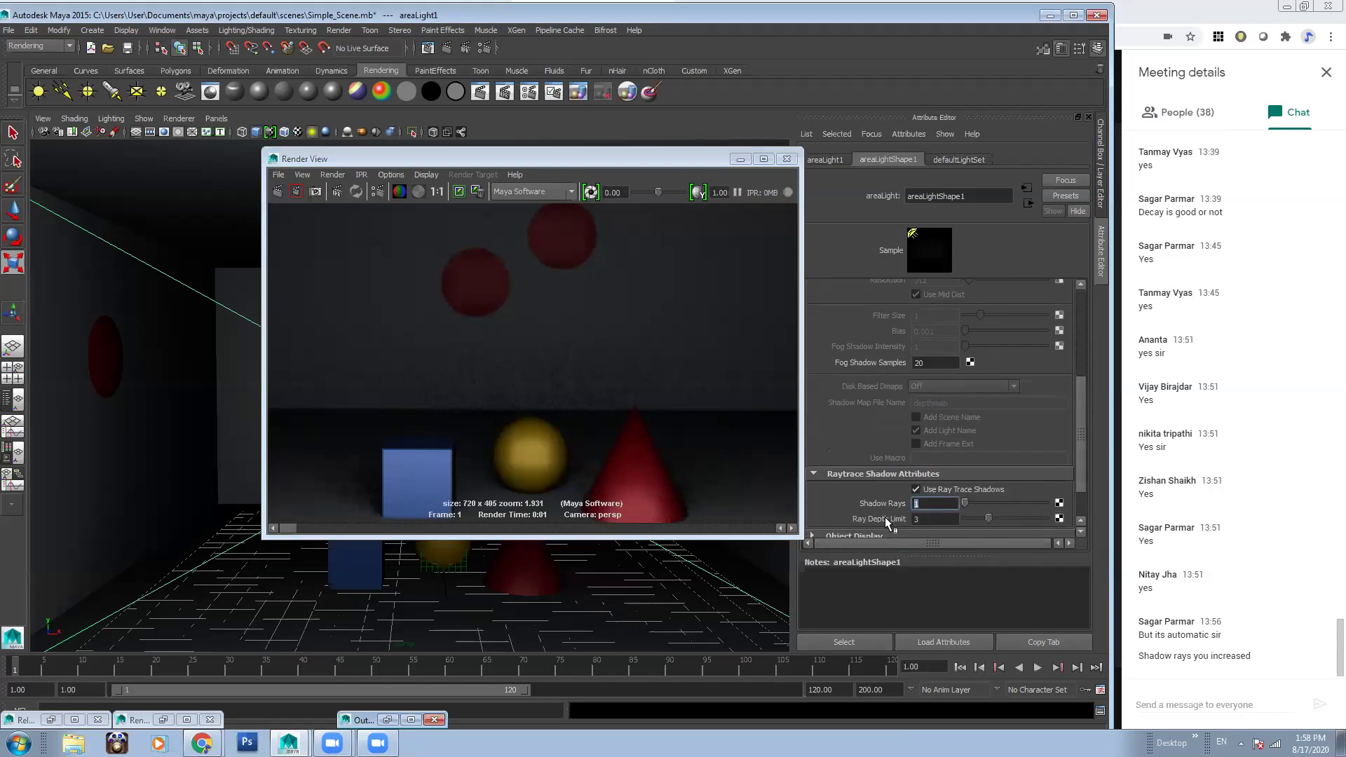
pyautogui.scroll(-5, 536, 431)
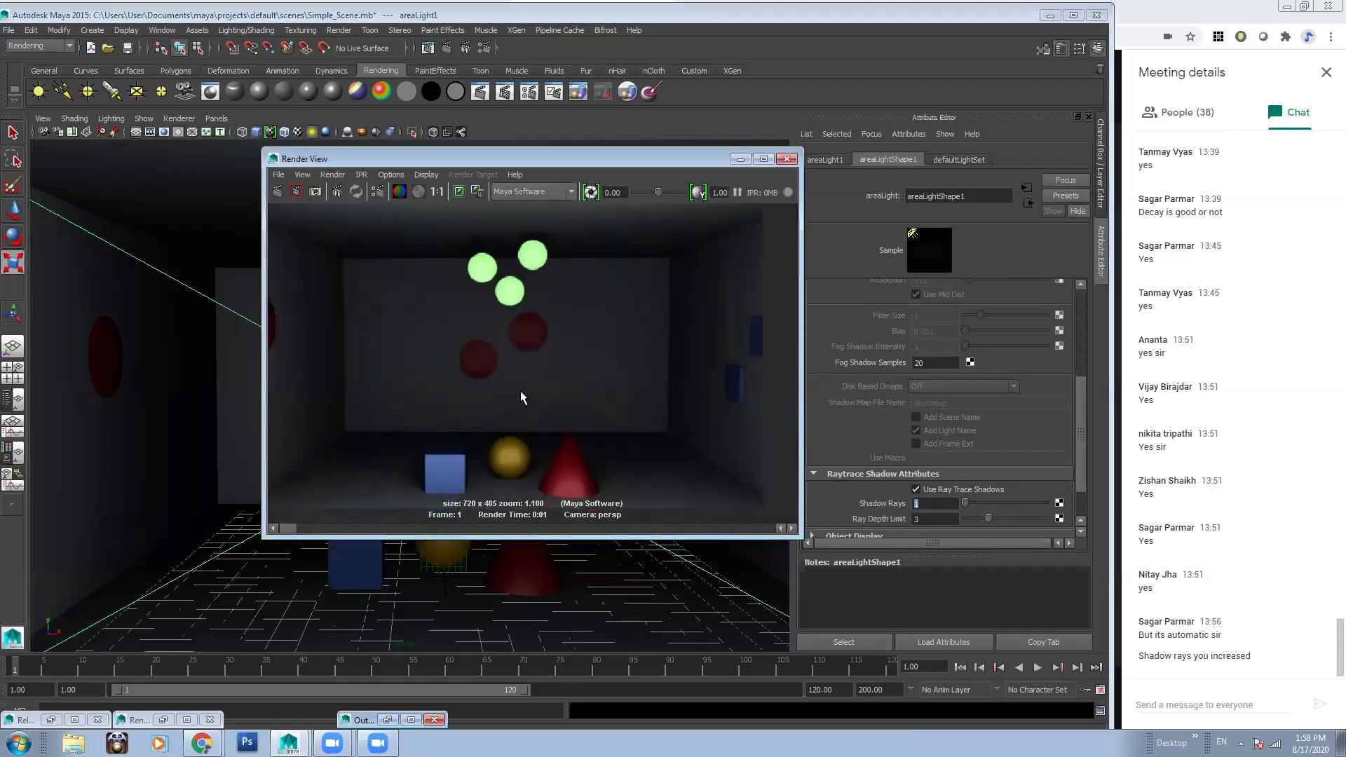
pyautogui.click(923, 503)
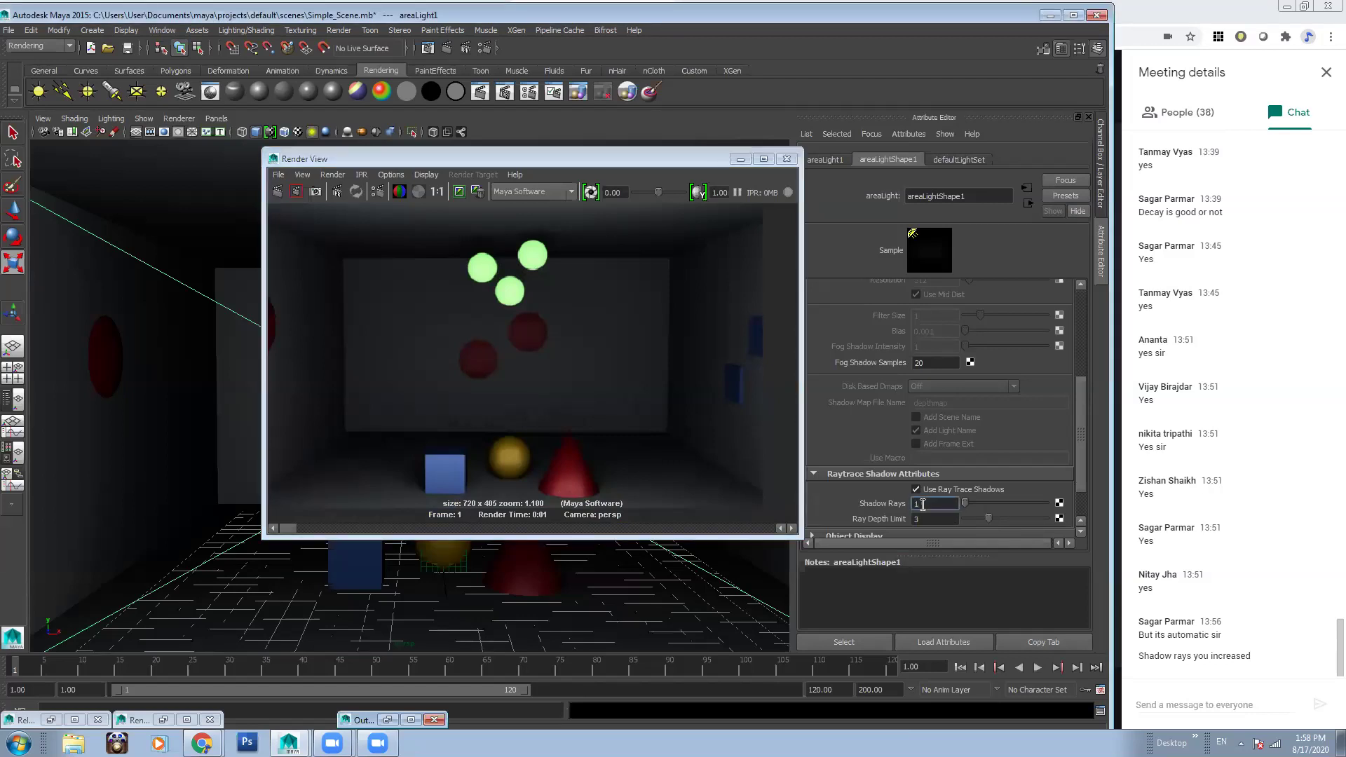
pyautogui.click(640, 393)
pyautogui.scroll(8, 640, 393)
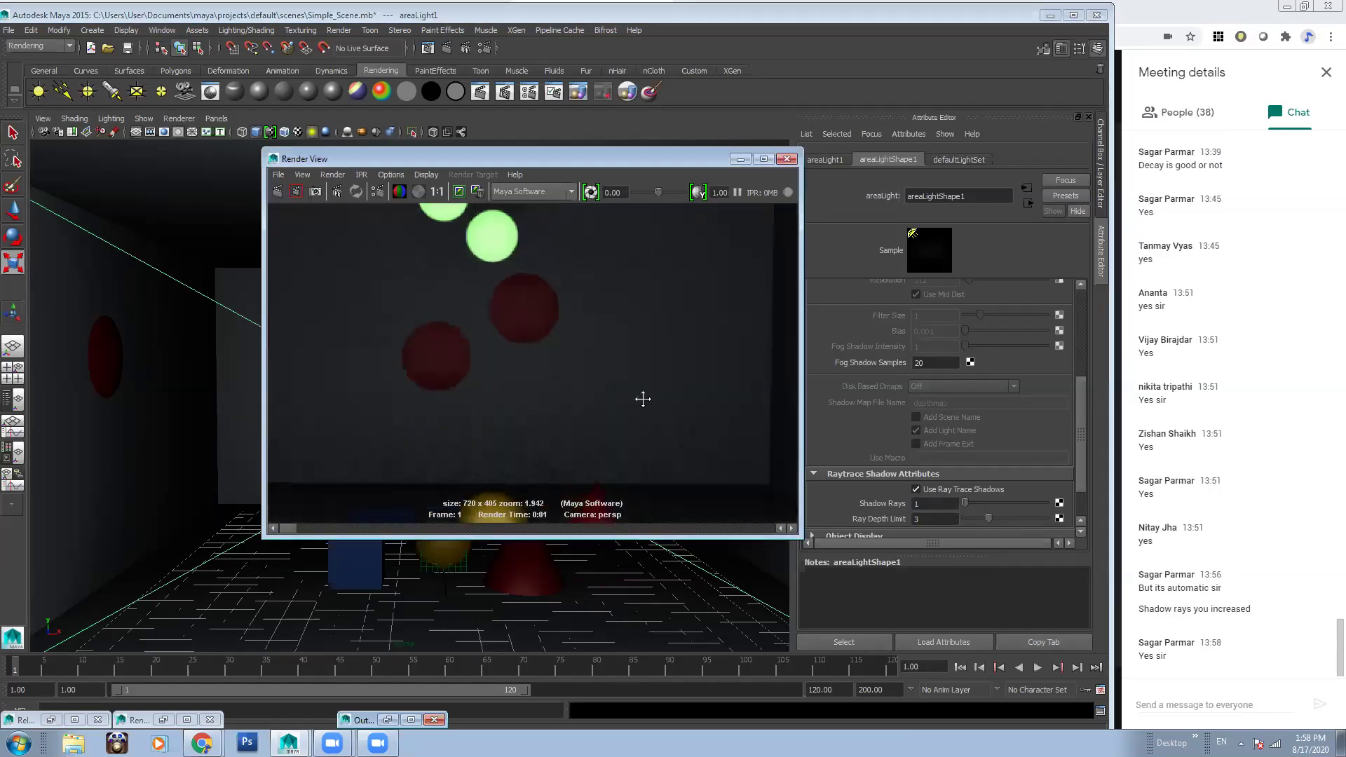
# Set the area light's Shadow Rays to 10 and bring the whole group of objects back into sight in the render
pyautogui.click(933, 503)
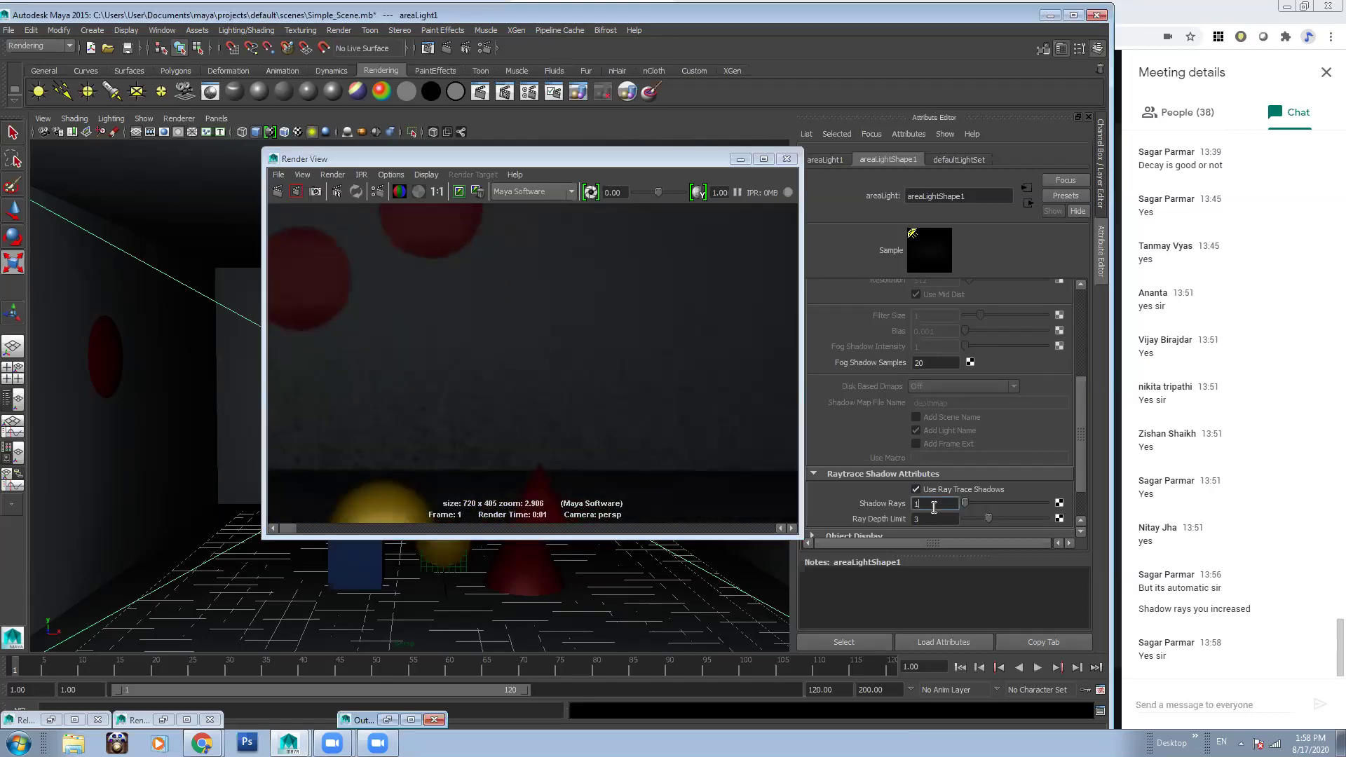
pyautogui.write('10')
pyautogui.press('Return')
pyautogui.click(696, 428)
pyautogui.scroll(-6, 533, 389)
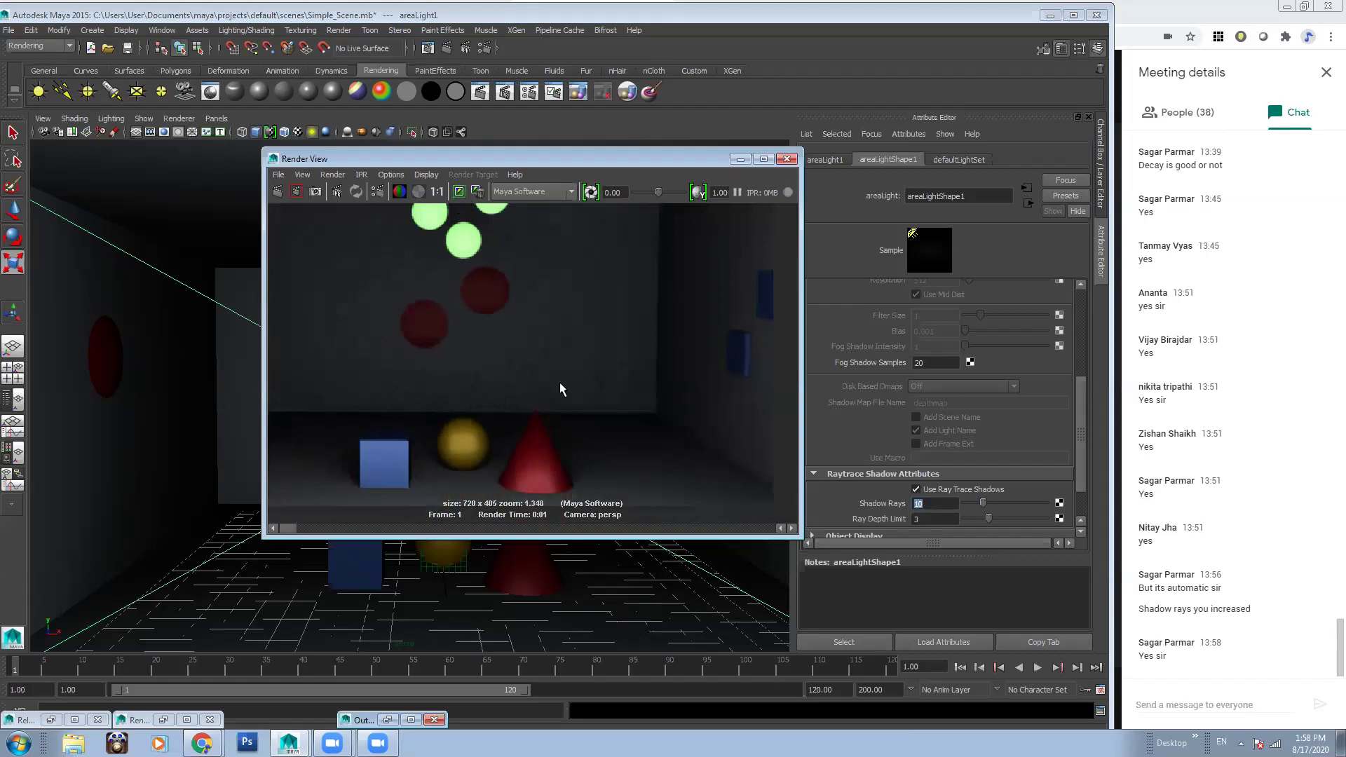
# Render the room with the increased Shadow Rays and inspect the shadow edges around the blue cube and the other objects
pyautogui.scroll(4, 589, 386)
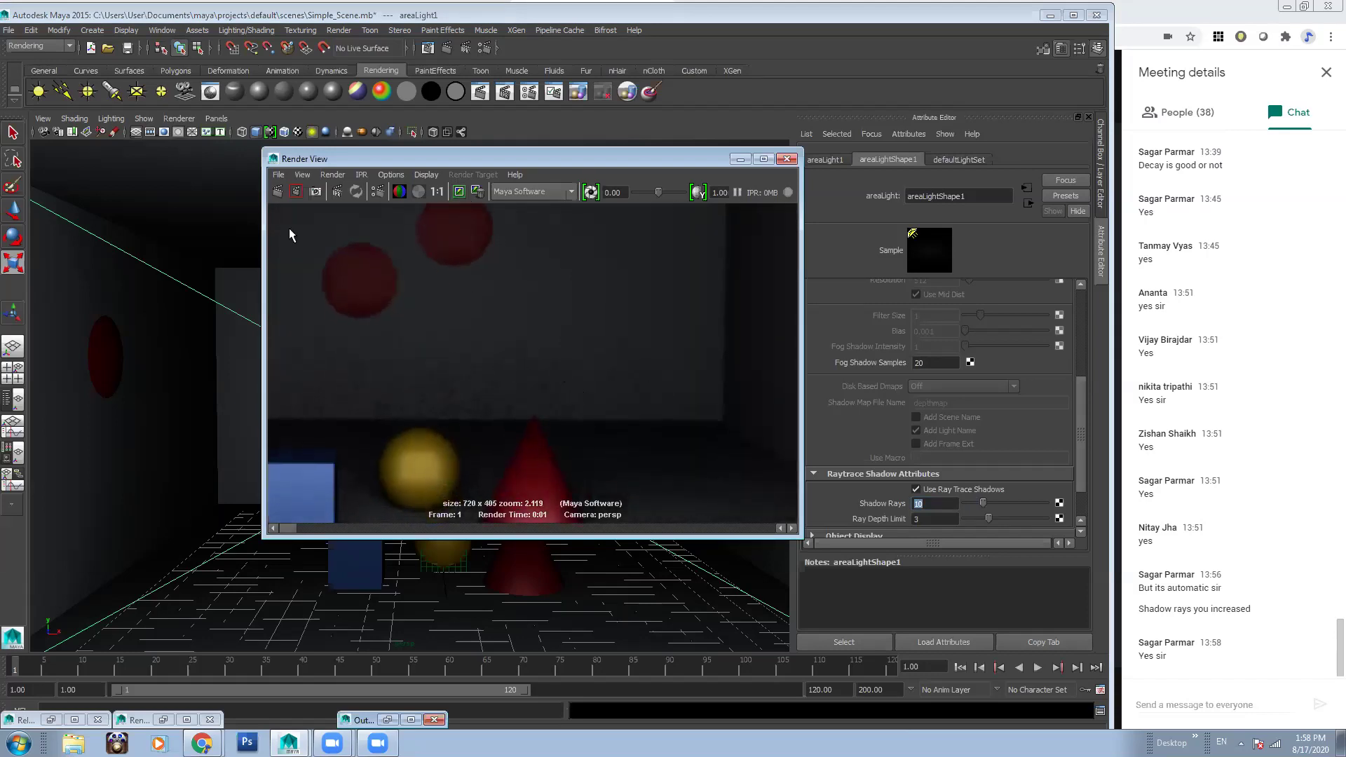
pyautogui.click(278, 191)
pyautogui.moveTo(310, 529); pyautogui.dragTo(285, 537)
pyautogui.keyDown('alt'); pyautogui.moveTo(465, 400); pyautogui.dragTo(478, 393, button='middle'); pyautogui.keyUp('alt')
pyautogui.scroll(3, 477, 394)
pyautogui.keyDown('alt'); pyautogui.moveTo(473, 462); pyautogui.dragTo(544, 399, button='middle'); pyautogui.keyUp('alt')
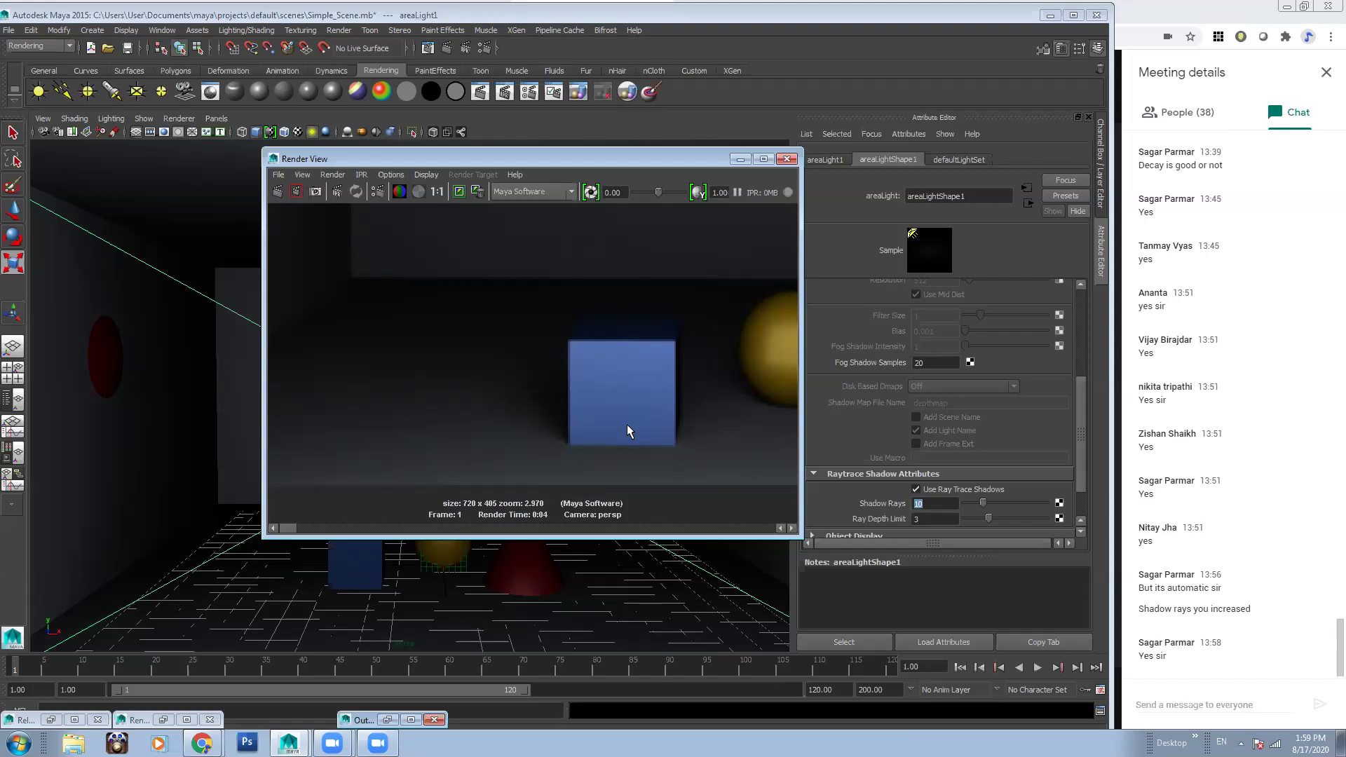
pyautogui.scroll(5, 489, 434)
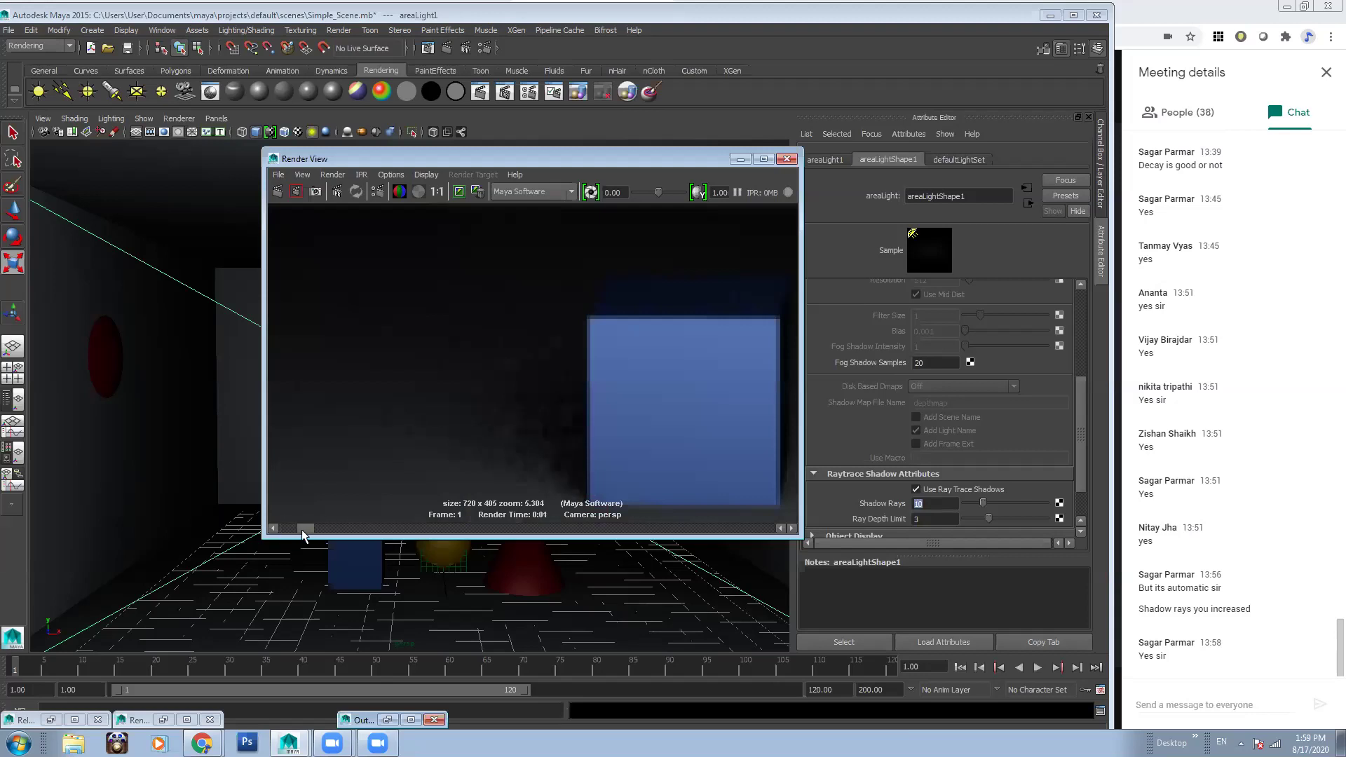
pyautogui.scroll(-10, 720, 394)
pyautogui.scroll(-3, 639, 376)
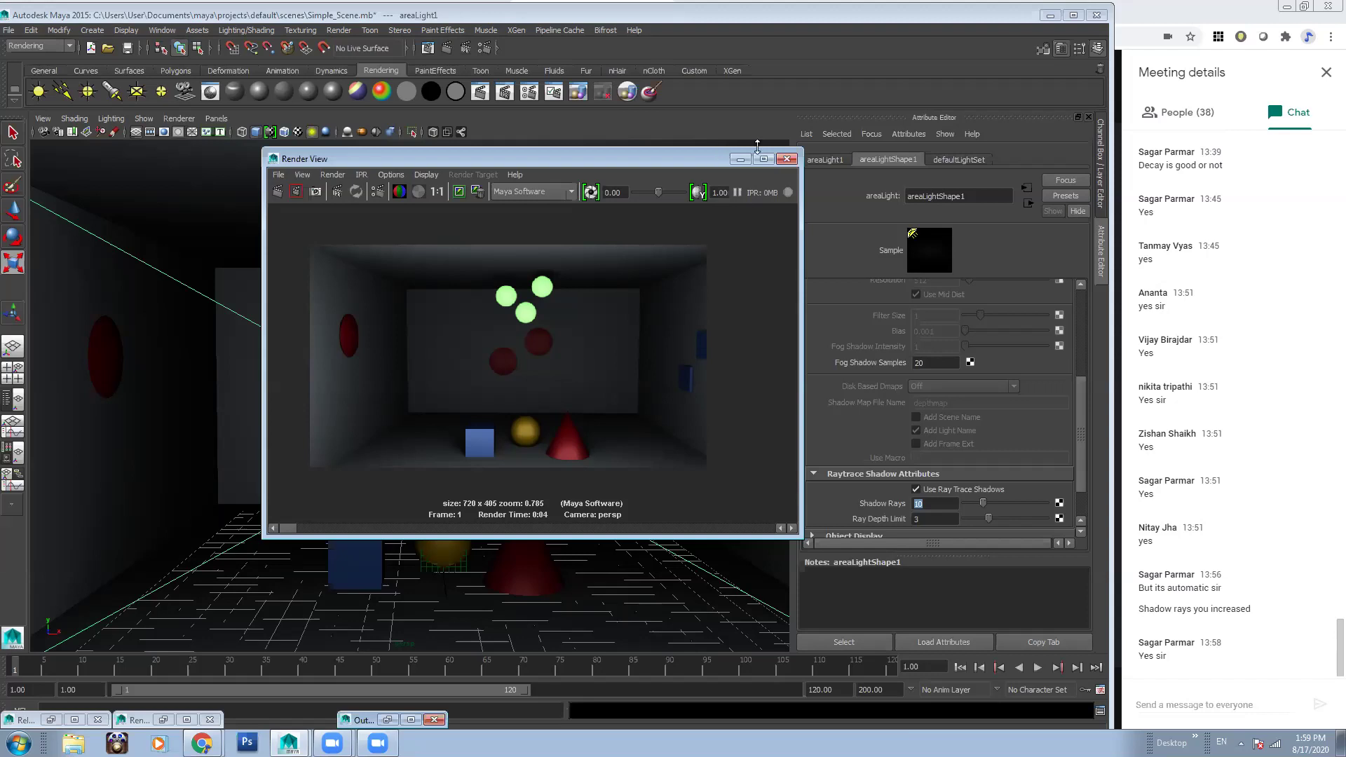
# Set the render aside and change the area light's color from white to light purple
pyautogui.click(741, 158)
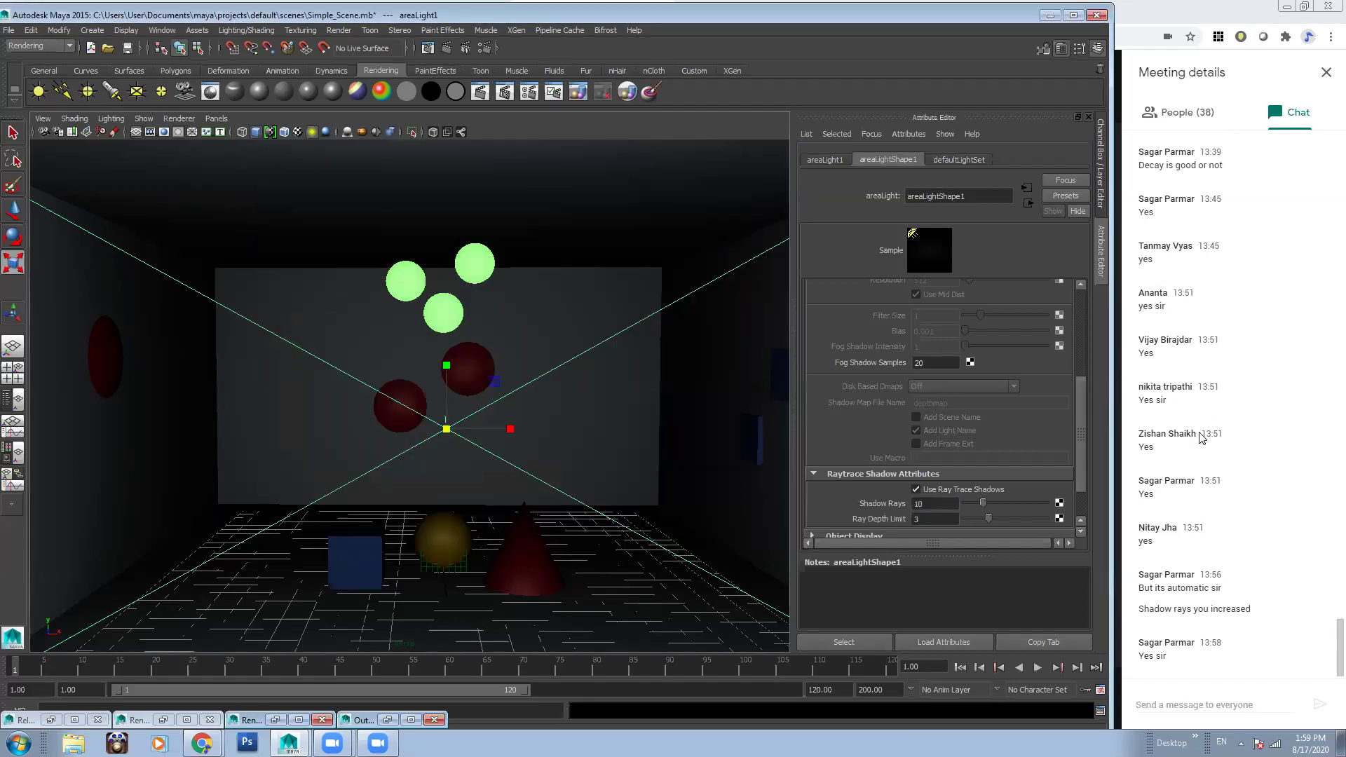
pyautogui.moveTo(1081, 414); pyautogui.dragTo(1088, 329)
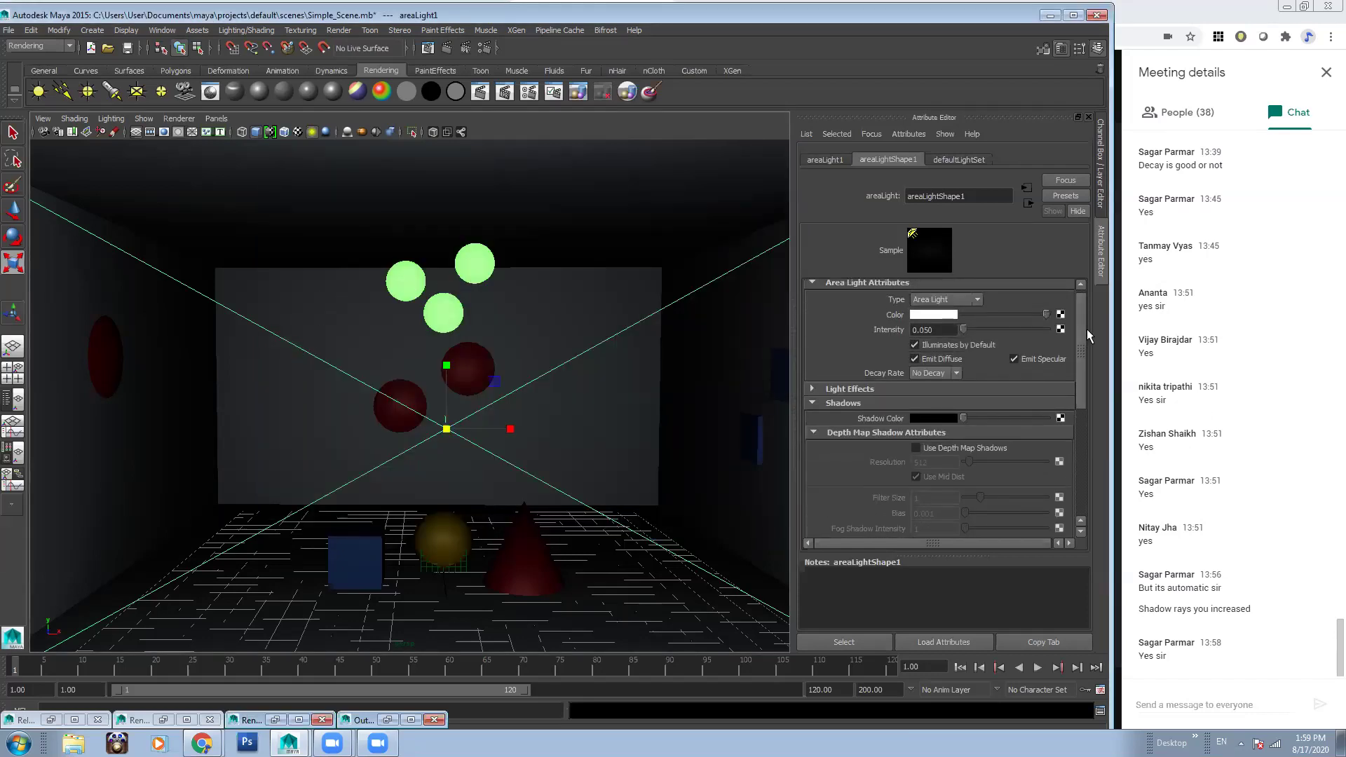
pyautogui.click(934, 315)
pyautogui.moveTo(894, 328); pyautogui.dragTo(923, 350)
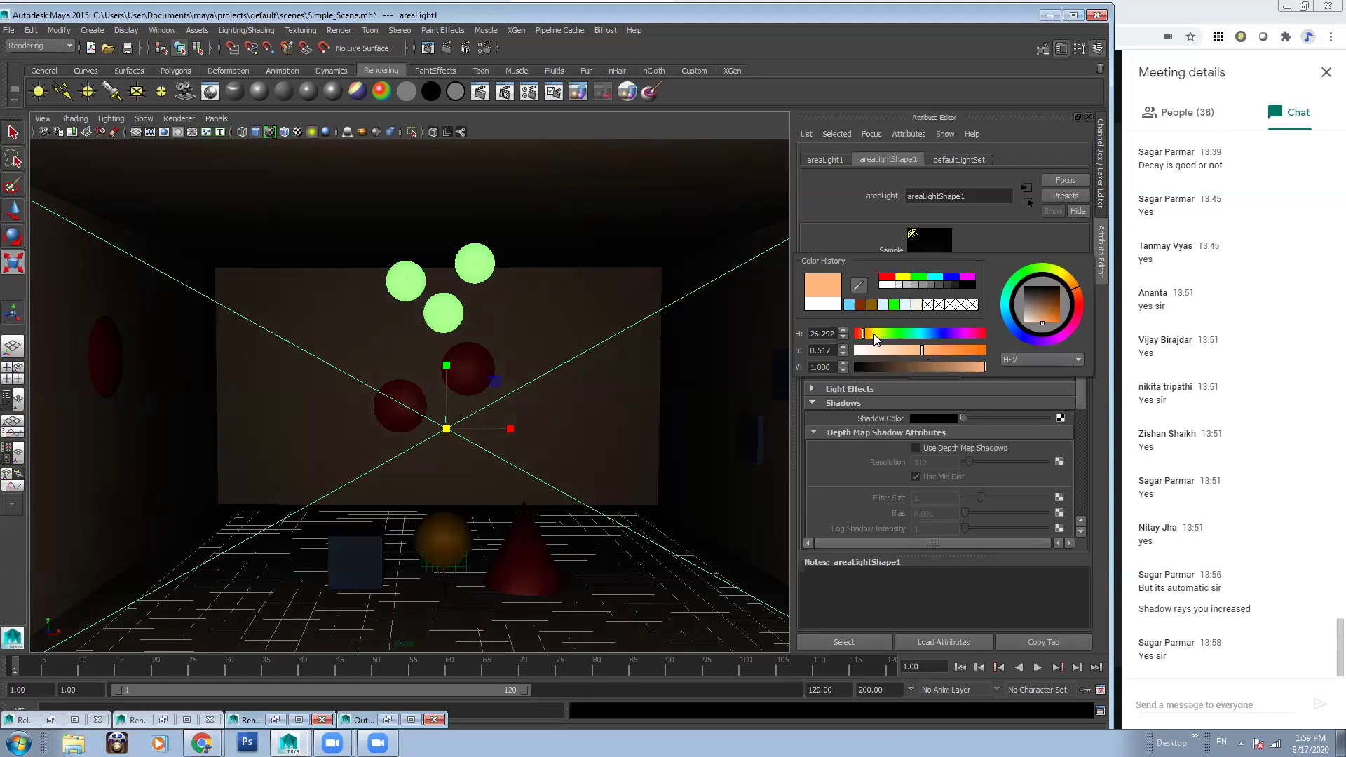
pyautogui.moveTo(882, 332); pyautogui.dragTo(955, 333)
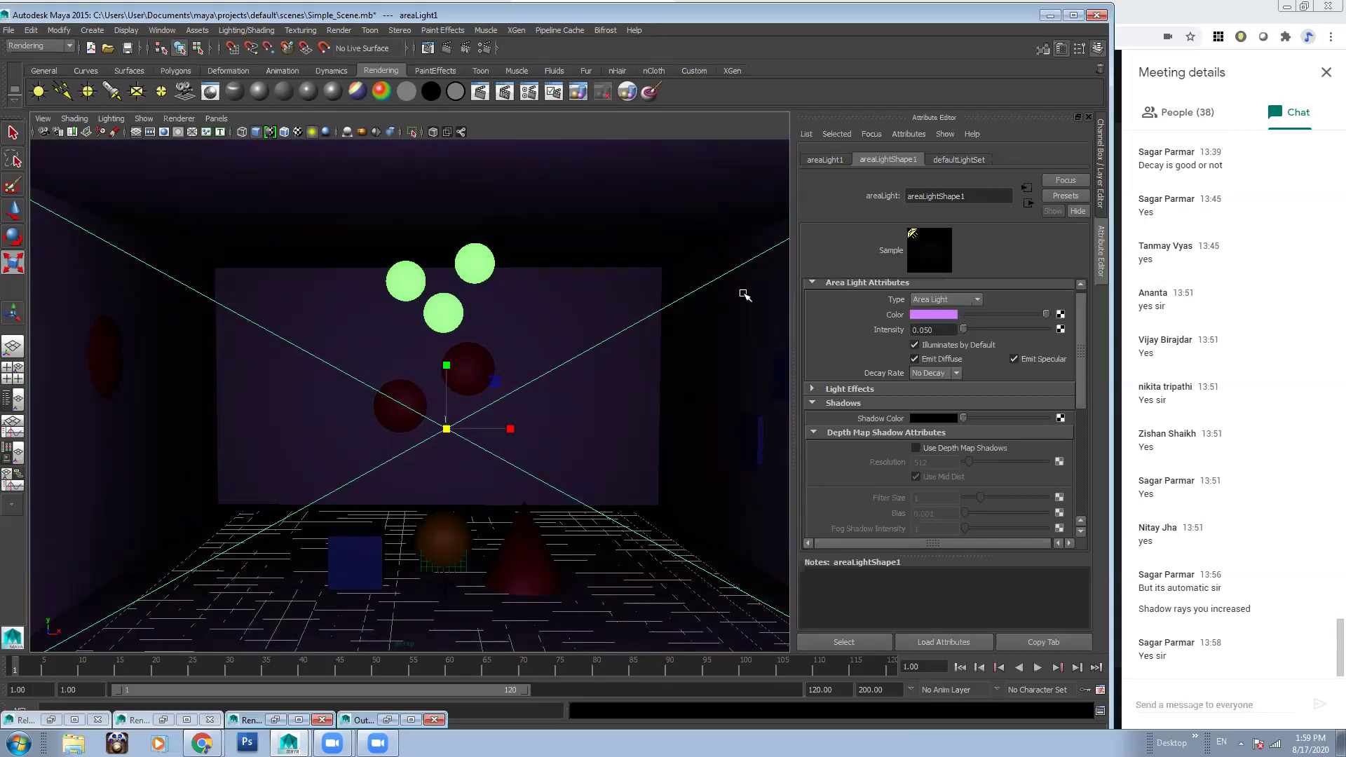
# Unhide pointLight1, pointLight2 and pointLight3 through the Outliner and render the room with them
pyautogui.click(162, 30)
pyautogui.click(180, 132)
pyautogui.moveTo(176, 366); pyautogui.dragTo(179, 396)
pyautogui.hotkey('shift', 'h')
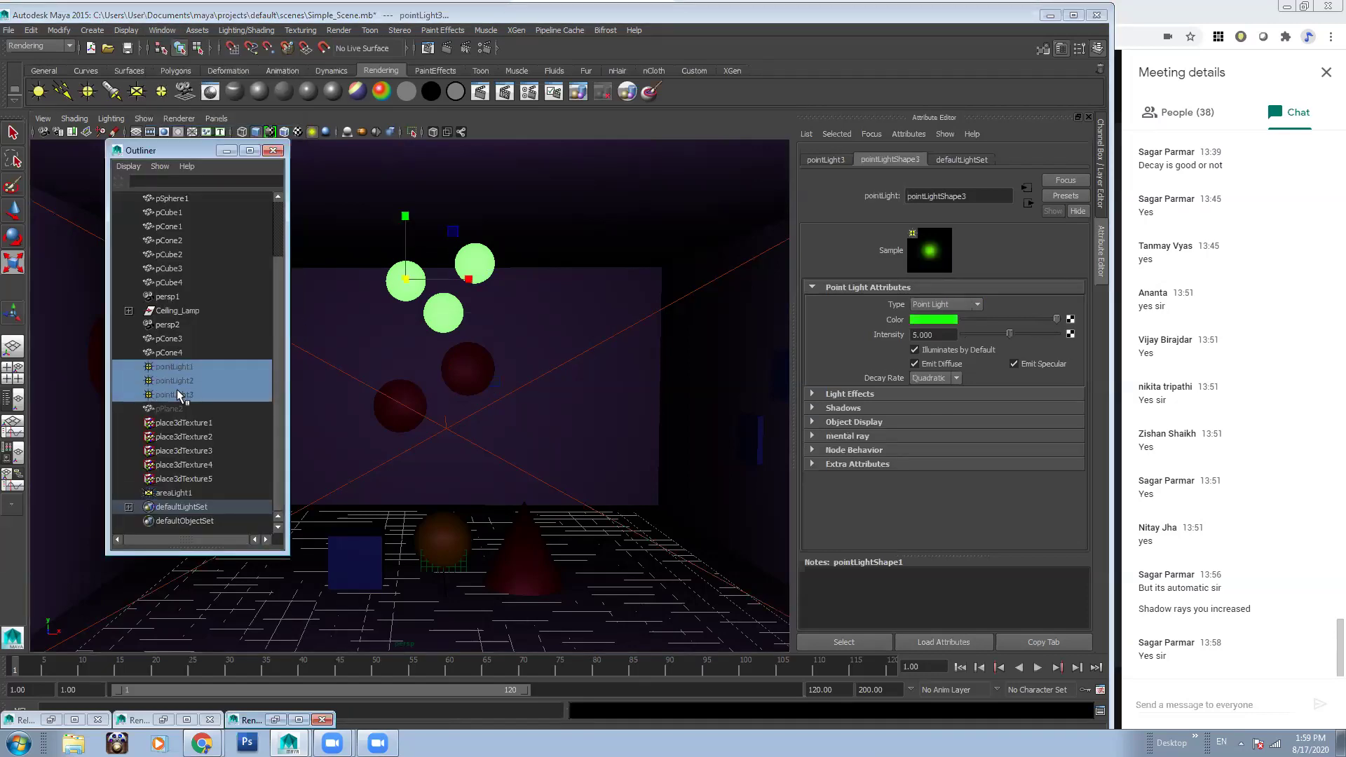
pyautogui.click(227, 150)
pyautogui.click(446, 47)
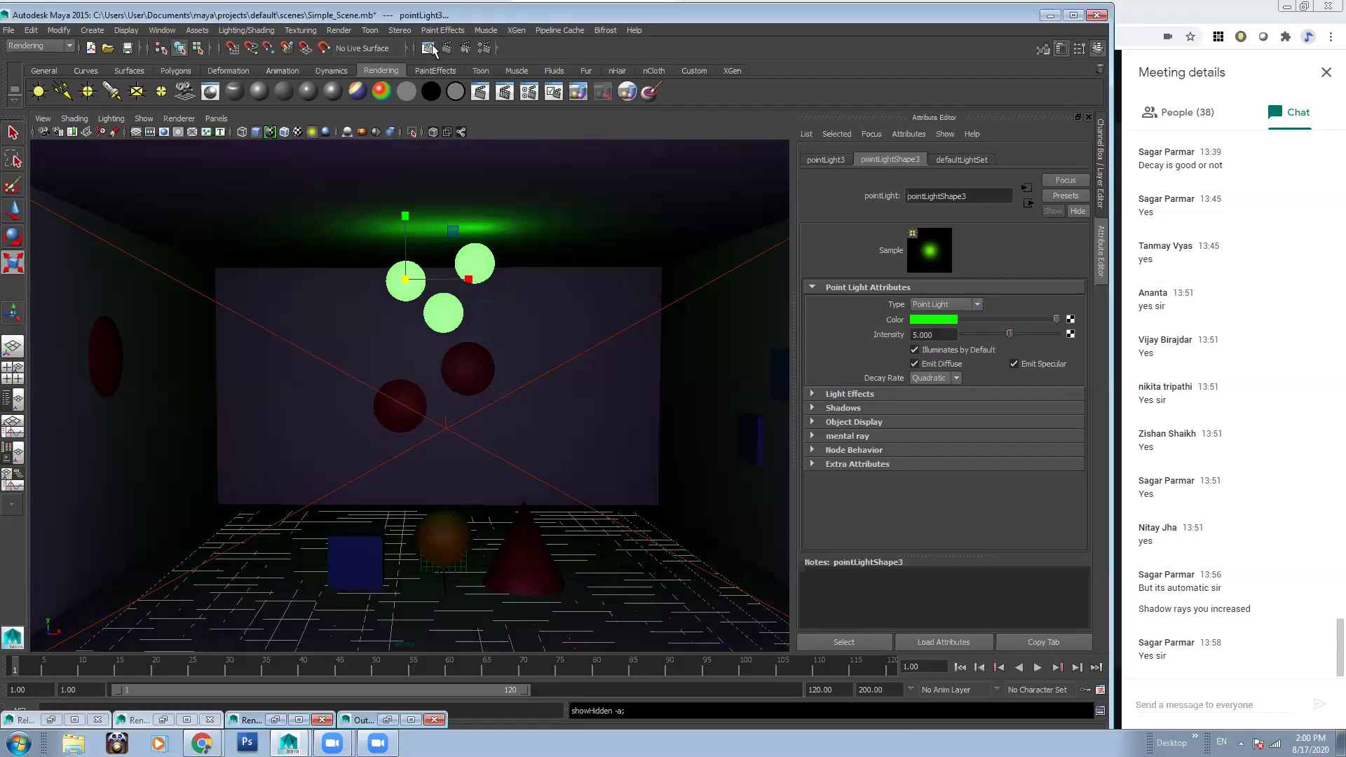
pyautogui.click(278, 194)
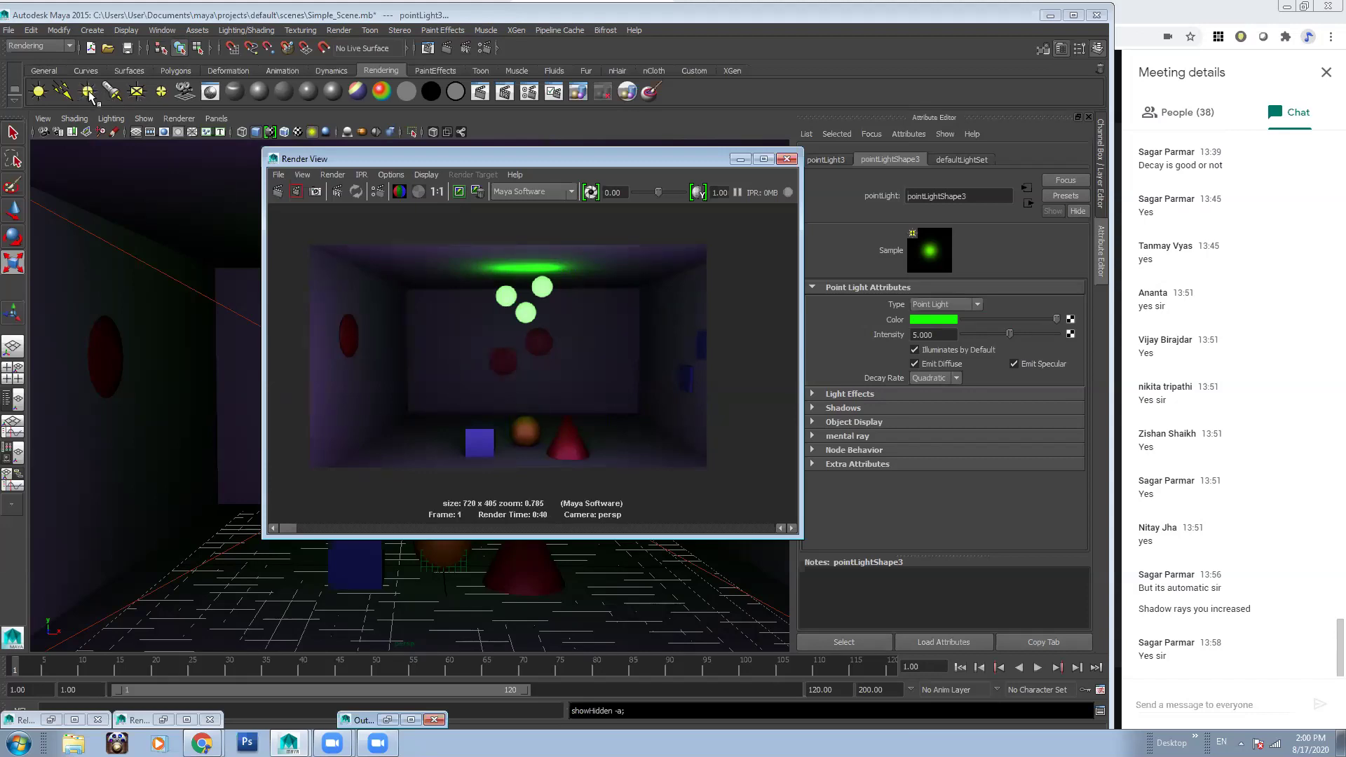
# Create an ambient light with Ambient Shade 0 and intensity 0.15
pyautogui.click(38, 92)
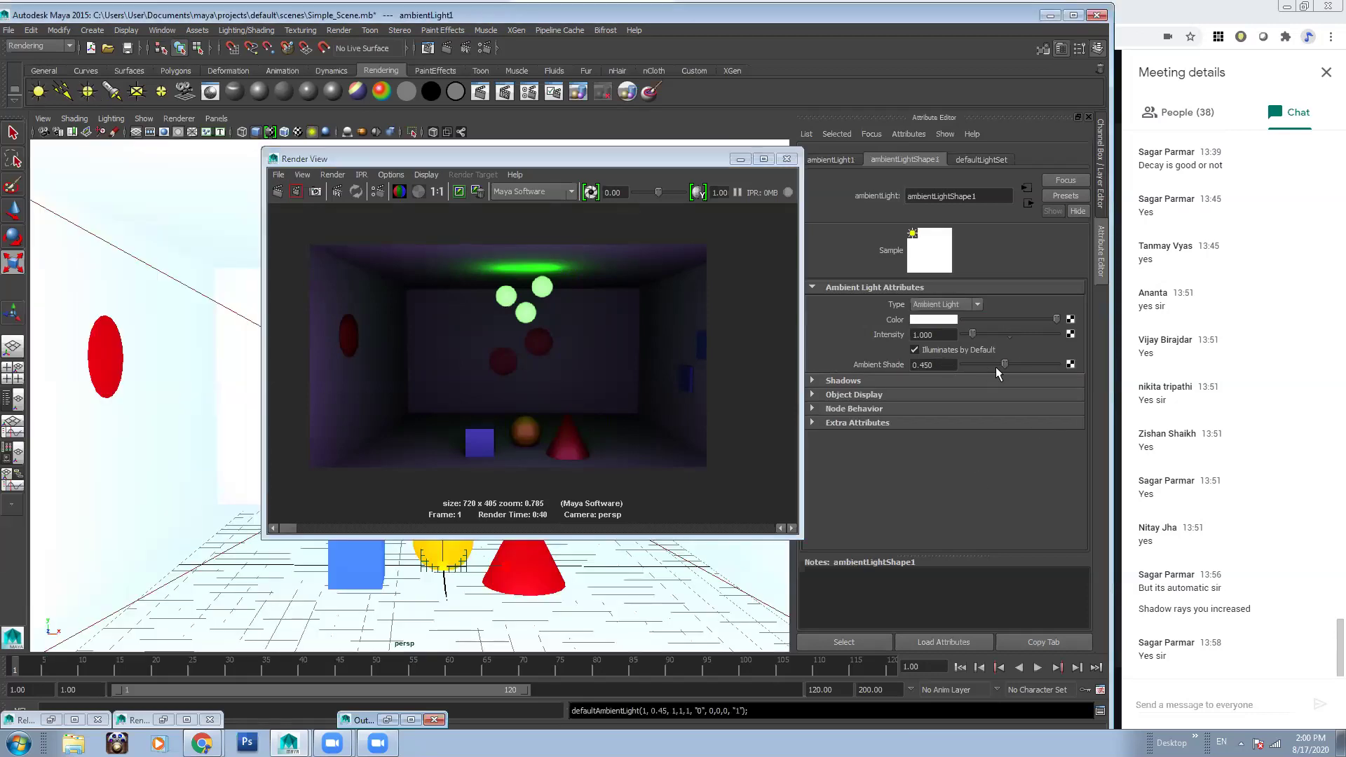
pyautogui.moveTo(1005, 364); pyautogui.dragTo(869, 334)
pyautogui.write('0.15')
pyautogui.press('Return')
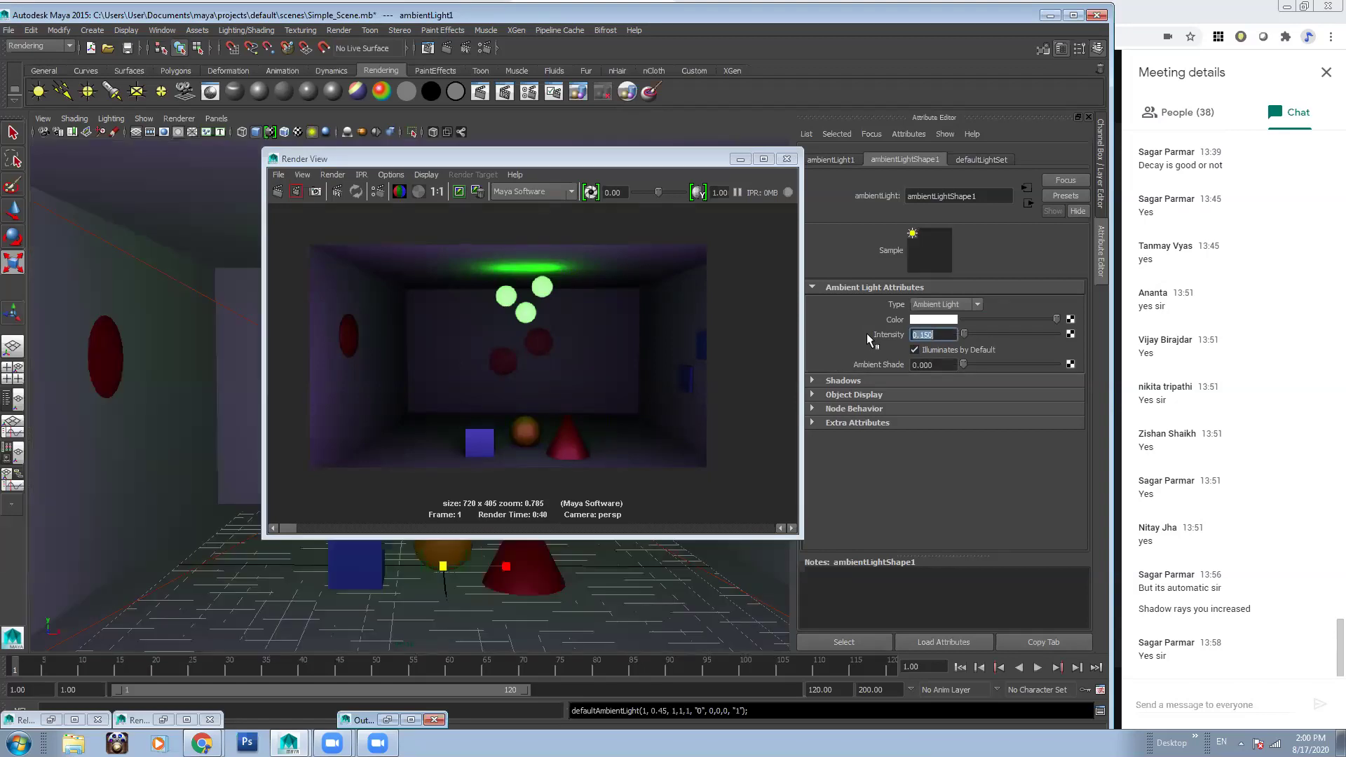
# Give the ambient light the light blue from the color history and render the room
pyautogui.click(934, 320)
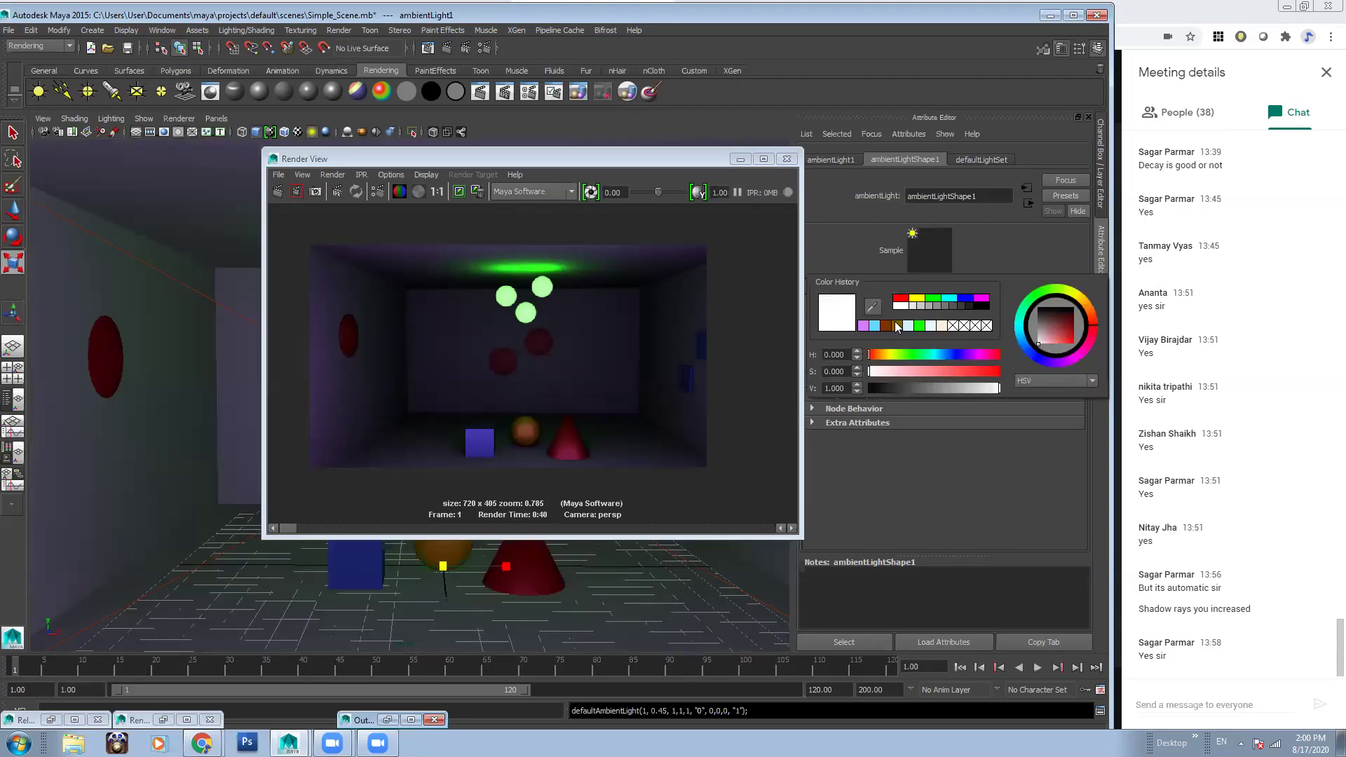
pyautogui.click(877, 324)
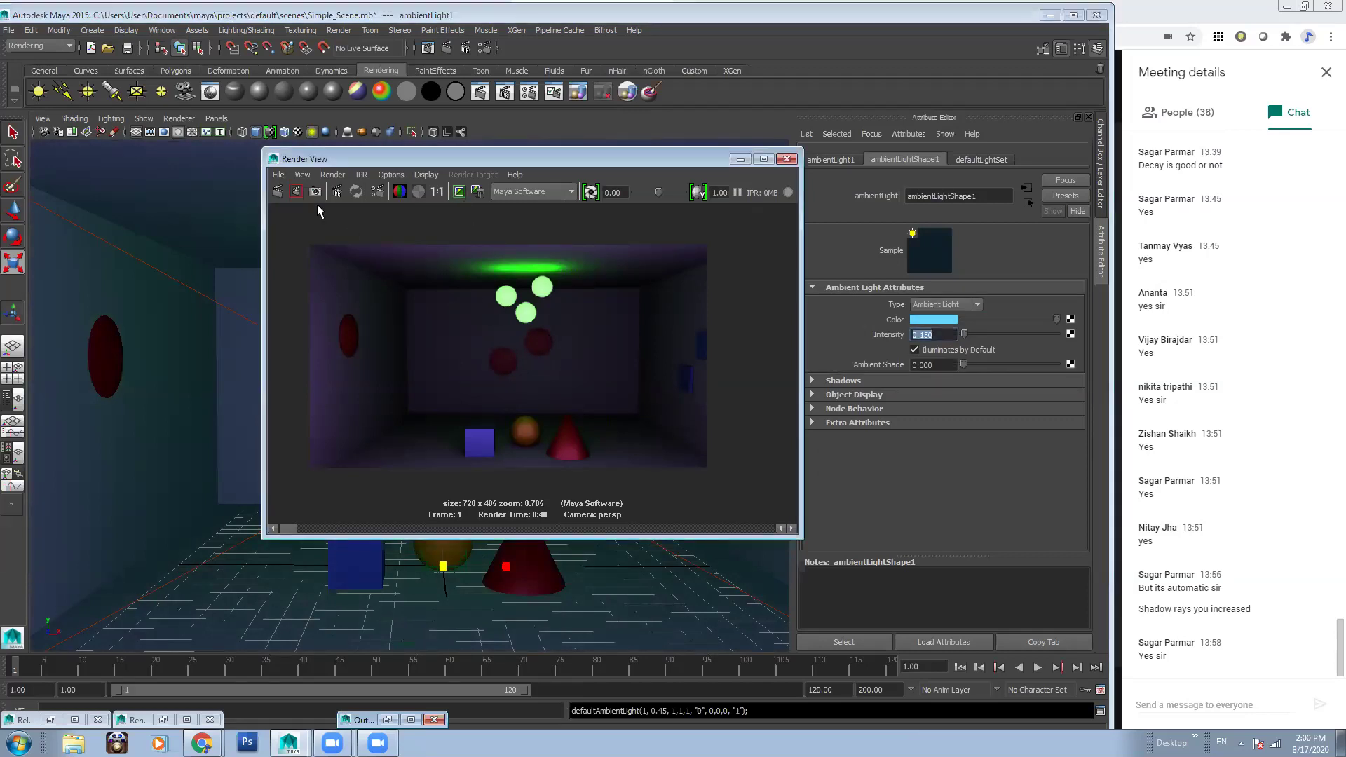
pyautogui.click(277, 191)
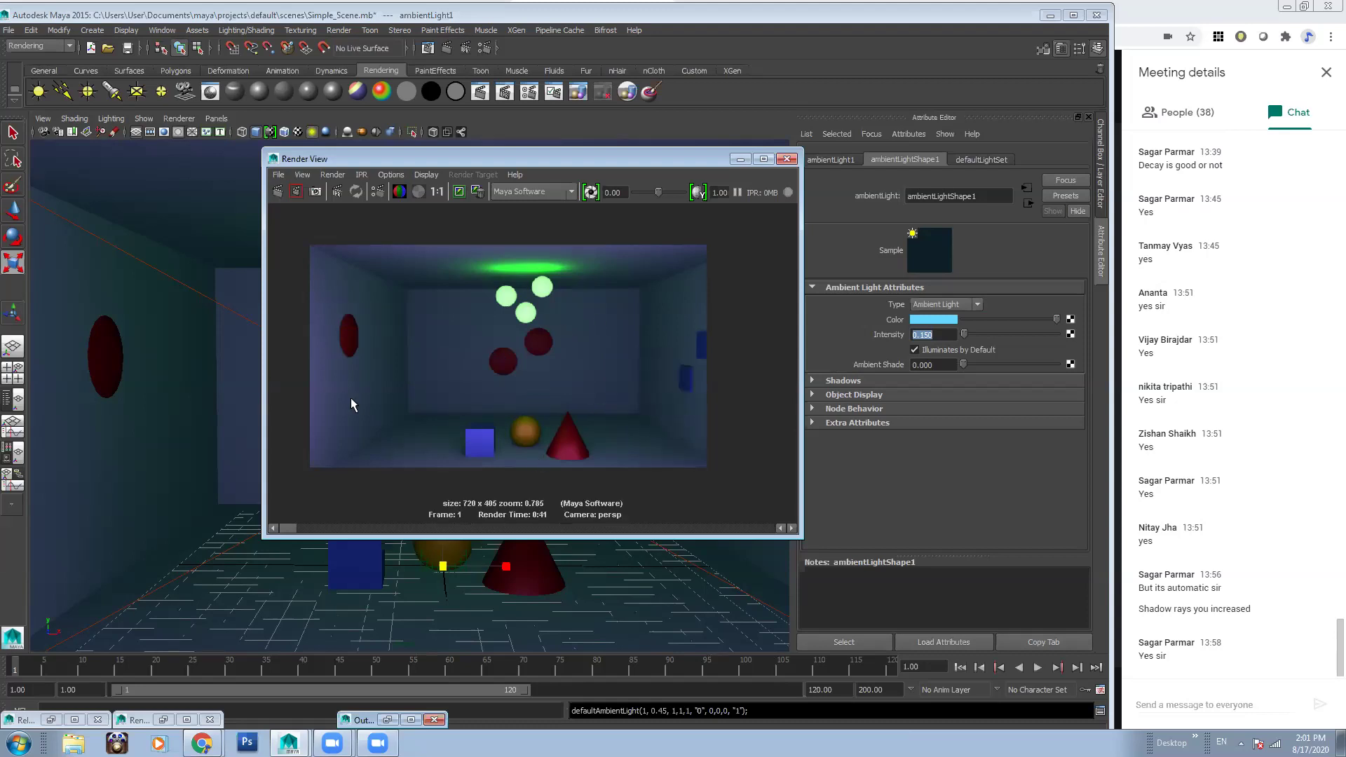
# Lower the ambient light's intensity to 0.075 and render the room again
pyautogui.moveTo(292, 530)
pyautogui.mouseDown()
pyautogui.moveTo(306, 532)
pyautogui.moveTo(265, 530)
pyautogui.mouseUp()
pyautogui.moveTo(921, 336); pyautogui.dragTo(950, 339)
pyautogui.write('75')
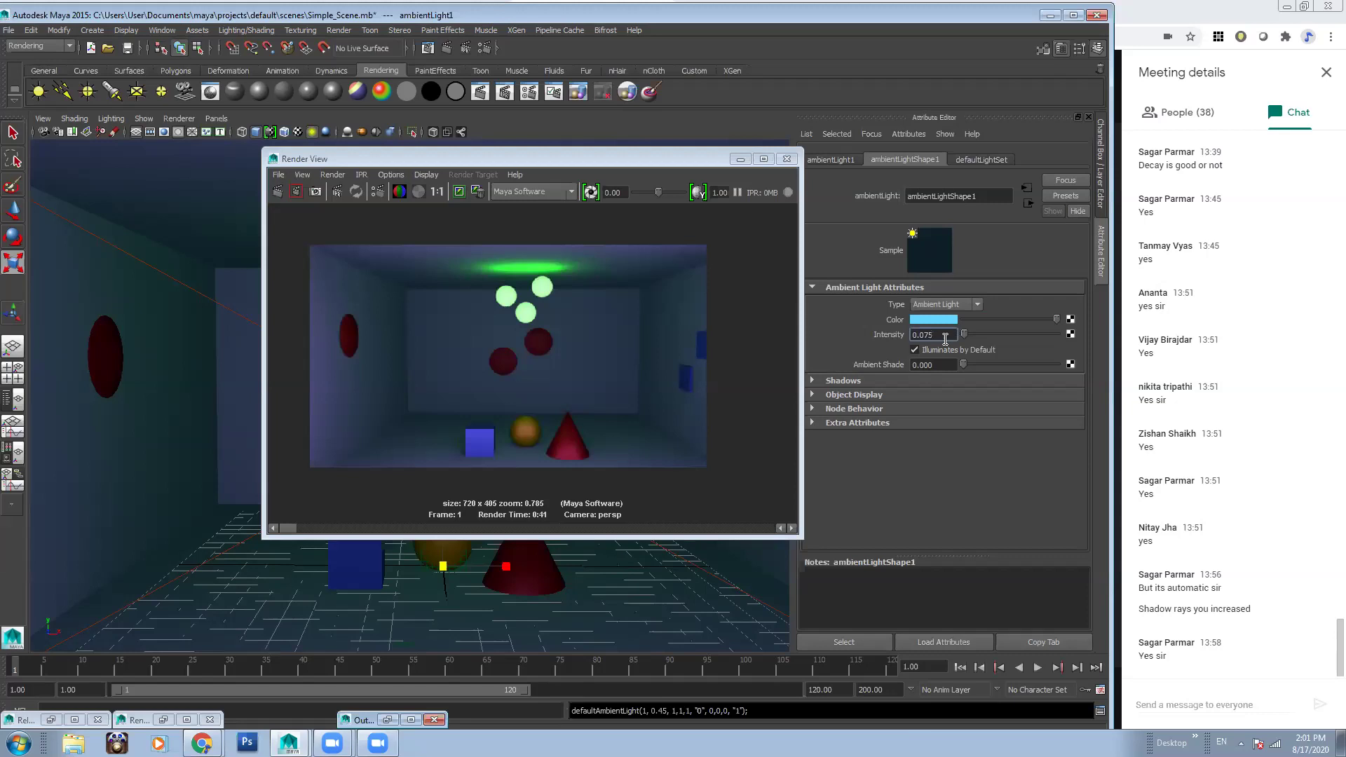
pyautogui.press('Return')
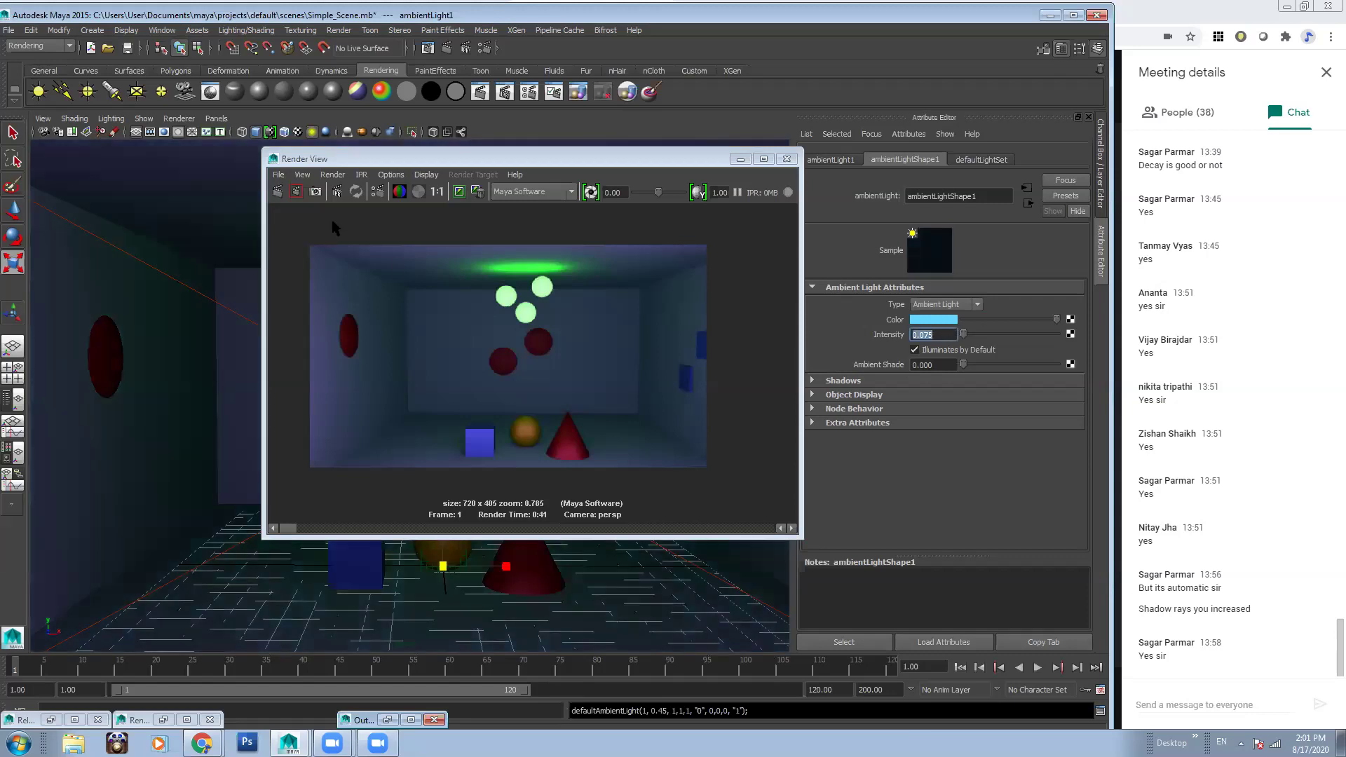
pyautogui.click(278, 194)
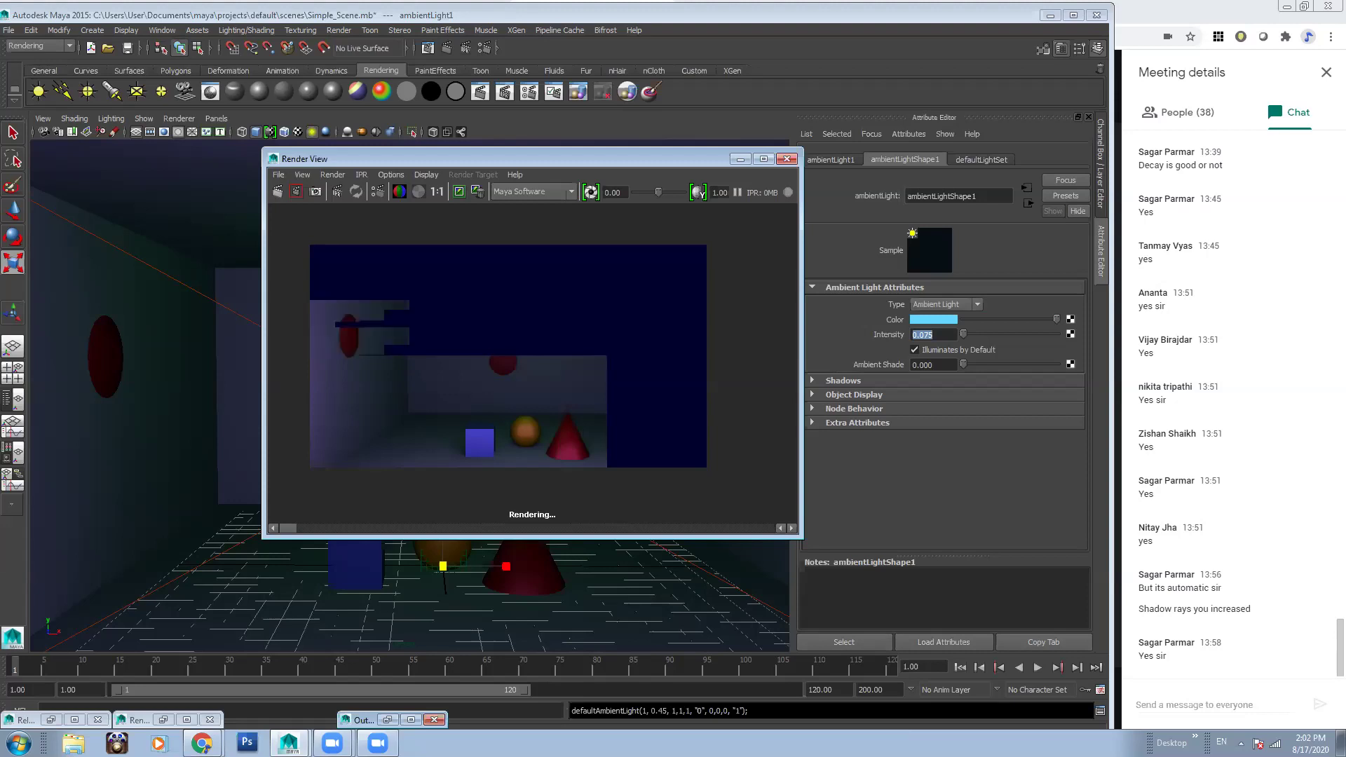
# Switch to Windows Explorer and open the Toonskool folder inside Work on DATA_VOL (T:)
pyautogui.click(74, 743)
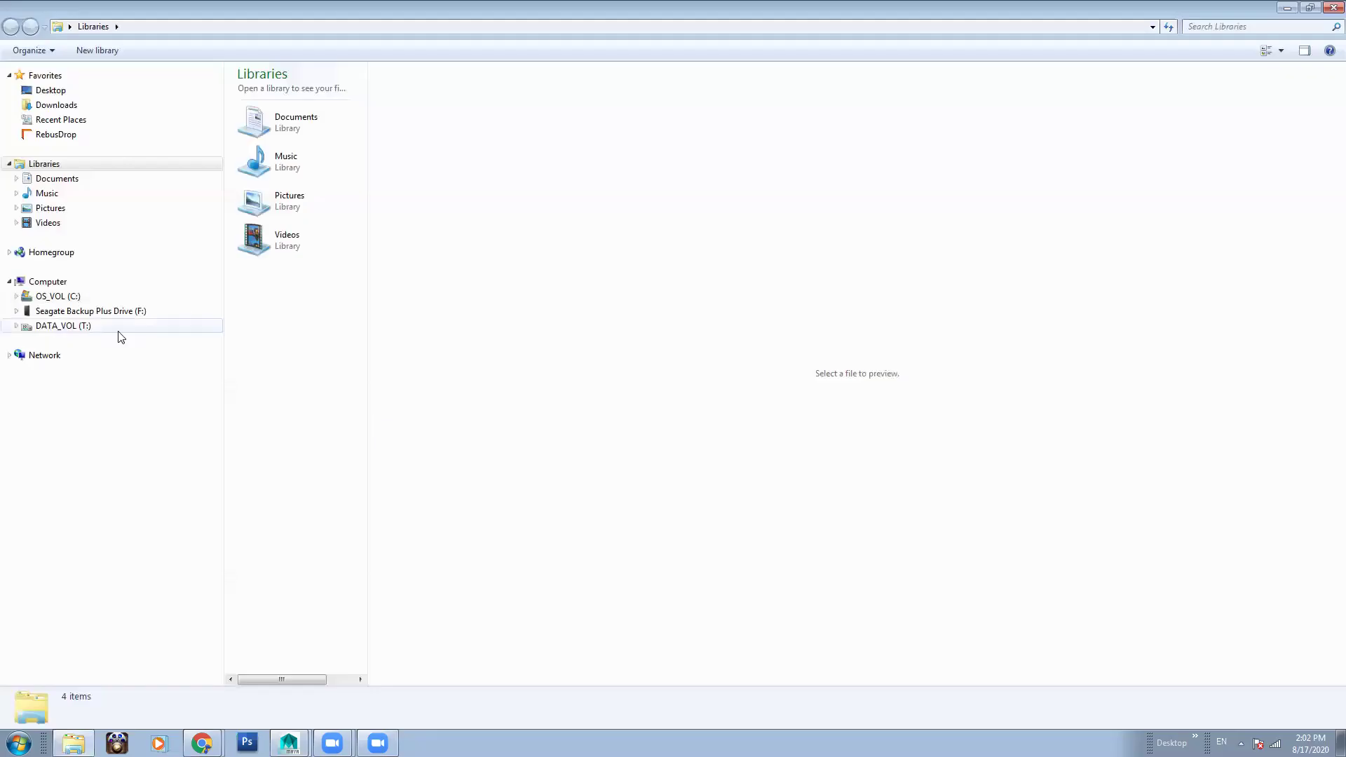
pyautogui.click(118, 329)
pyautogui.moveTo(371, 289); pyautogui.dragTo(499, 284)
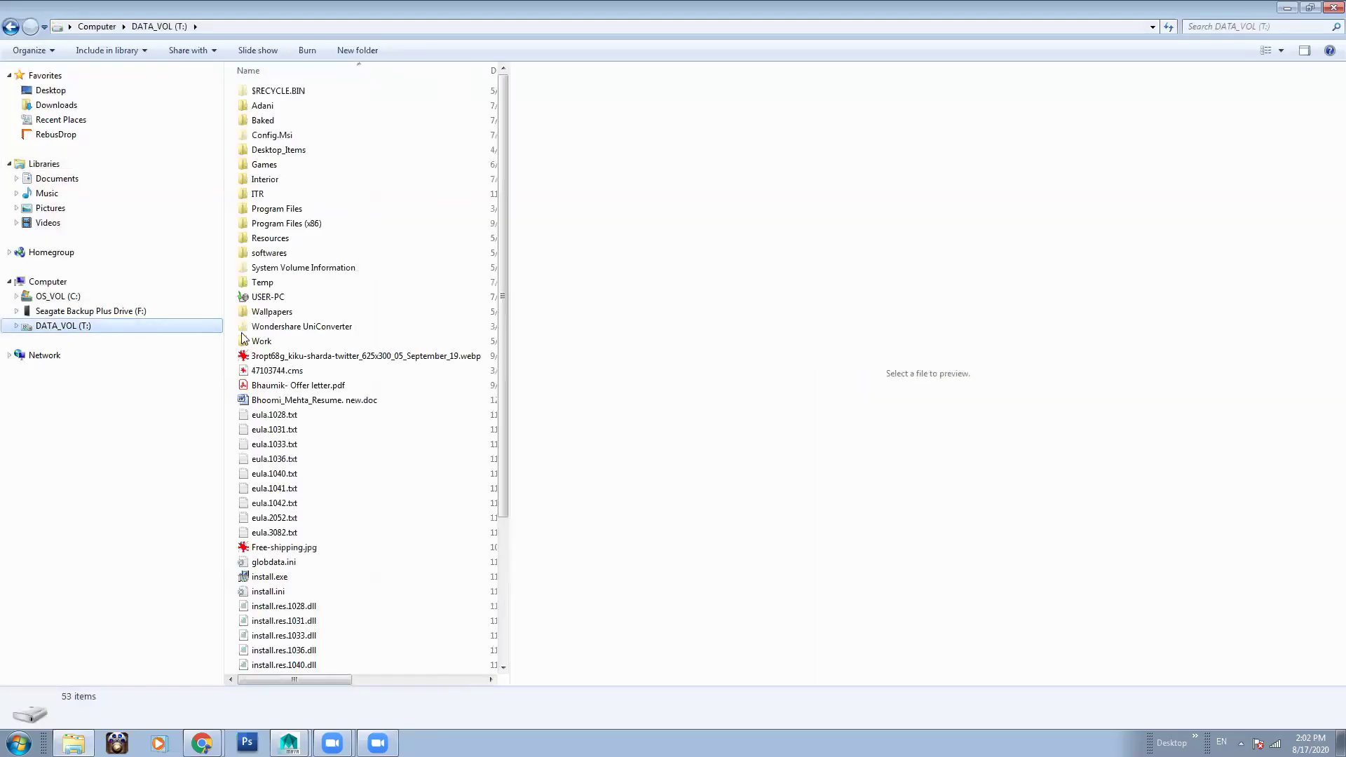
pyautogui.doubleClick(261, 341)
pyautogui.click(347, 247)
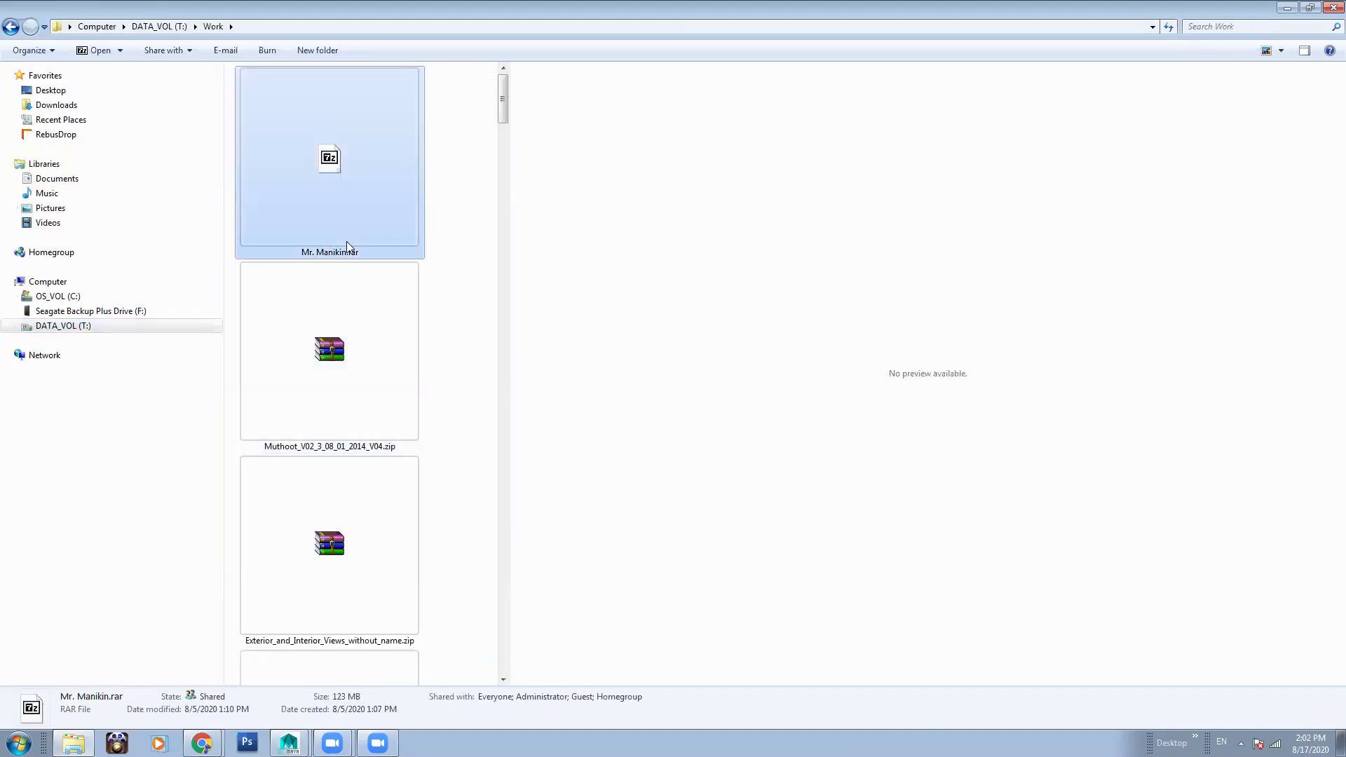
pyautogui.press('t')
pyautogui.press('t')
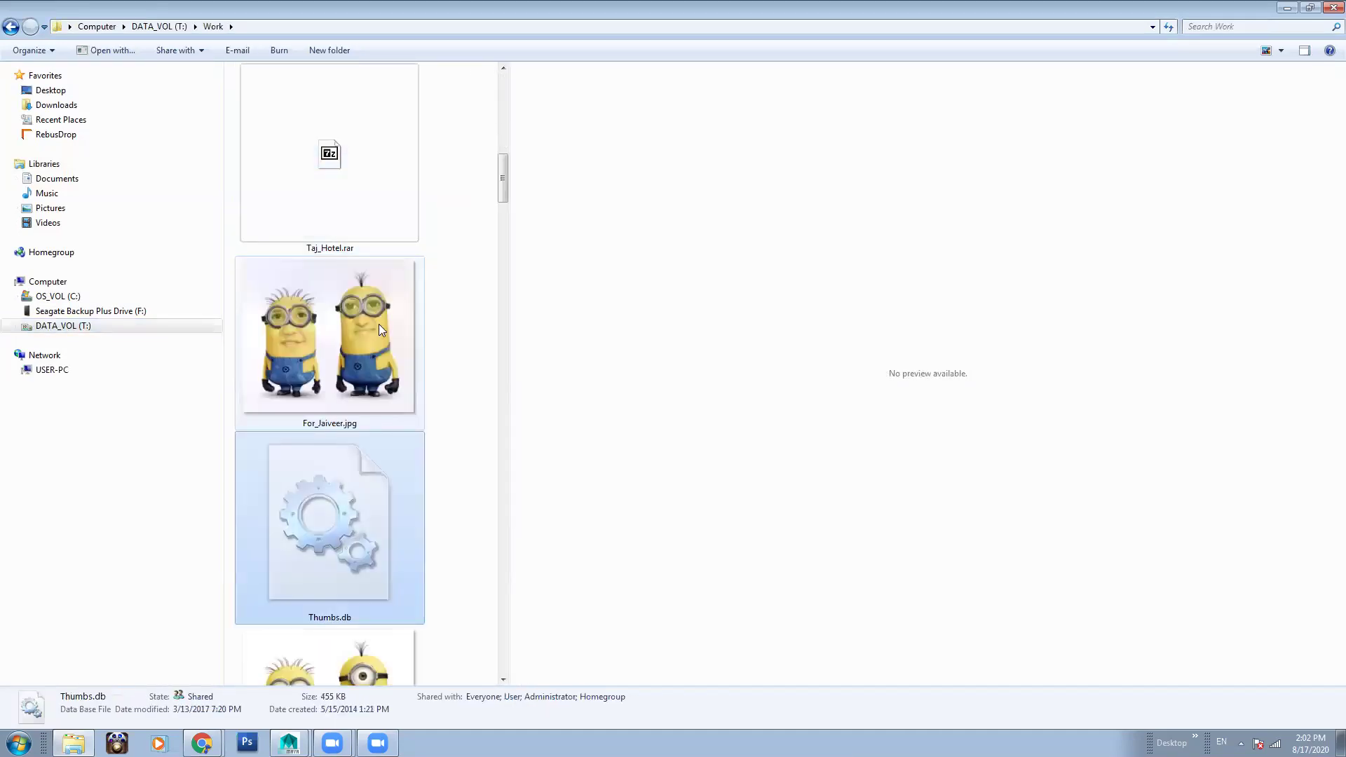
pyautogui.press('t')
pyautogui.press('t')
pyautogui.press('t')
pyautogui.doubleClick(335, 510)
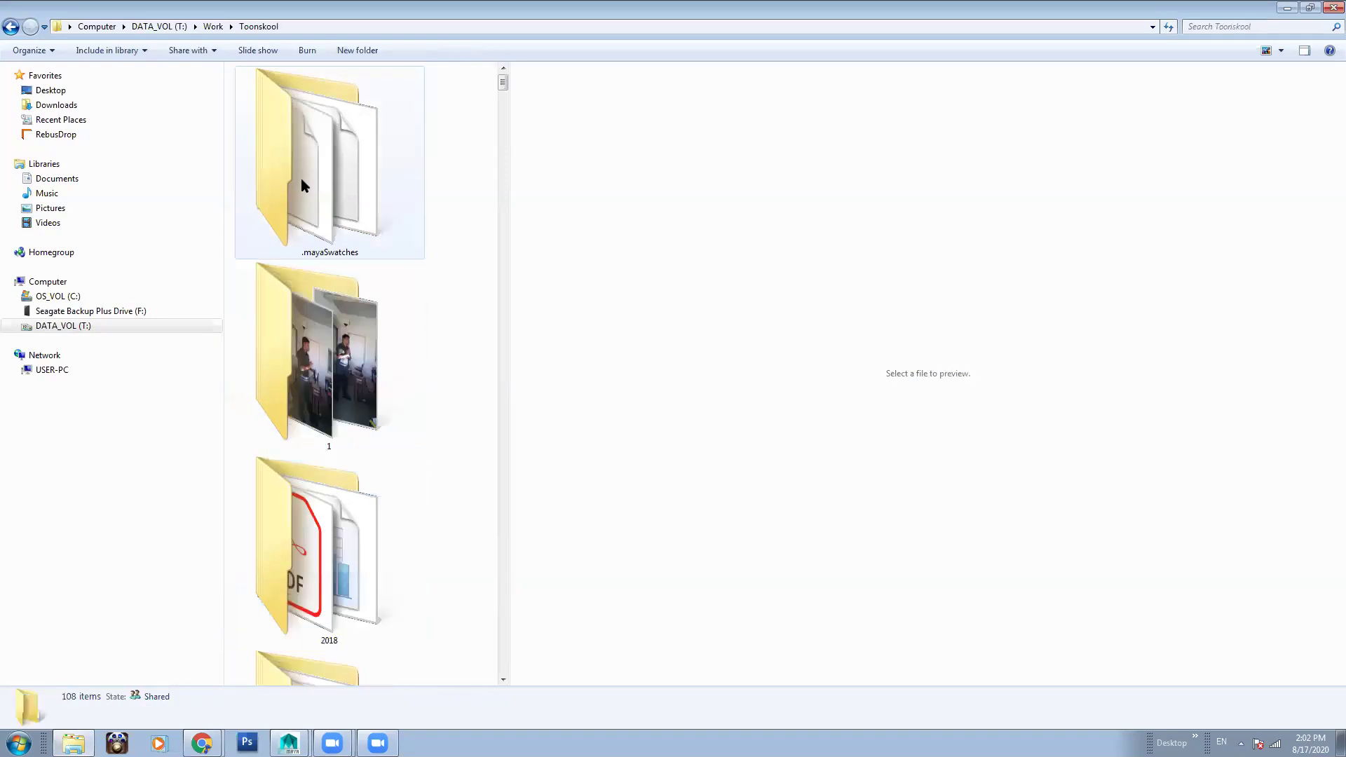
# Open 2nd year ABCDE Student attendance_August_2.xlsx from the Attendance_Sheet folder and shrink its Excel window to a smaller size
pyautogui.press('a')
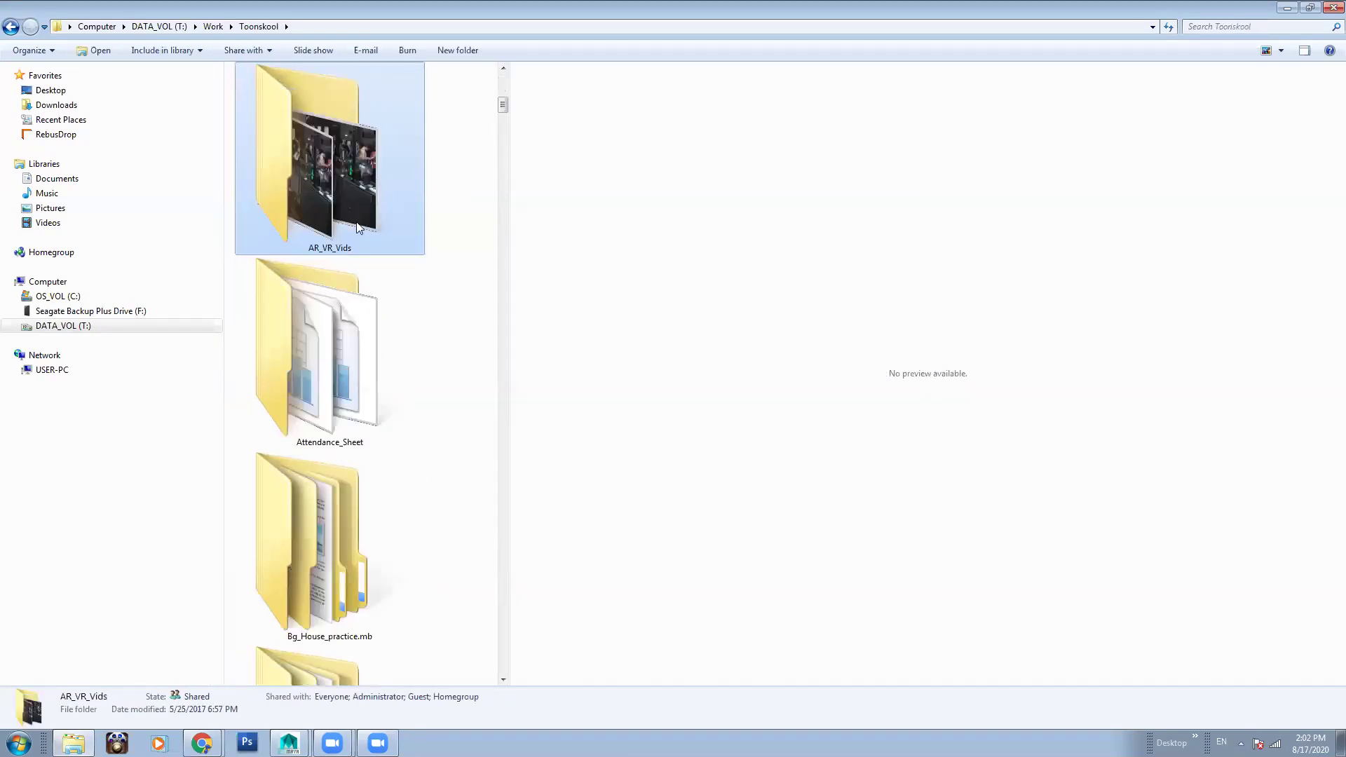
pyautogui.doubleClick(333, 369)
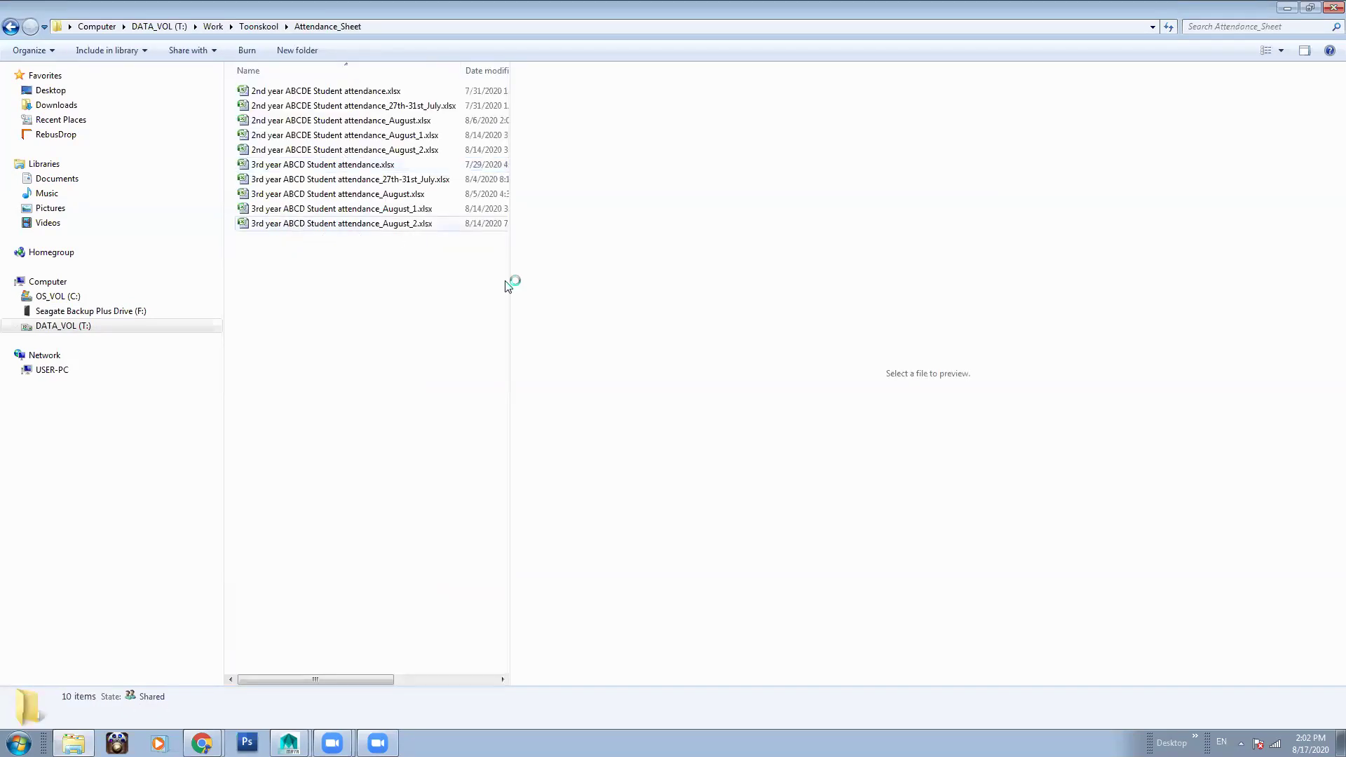
pyautogui.press('End')
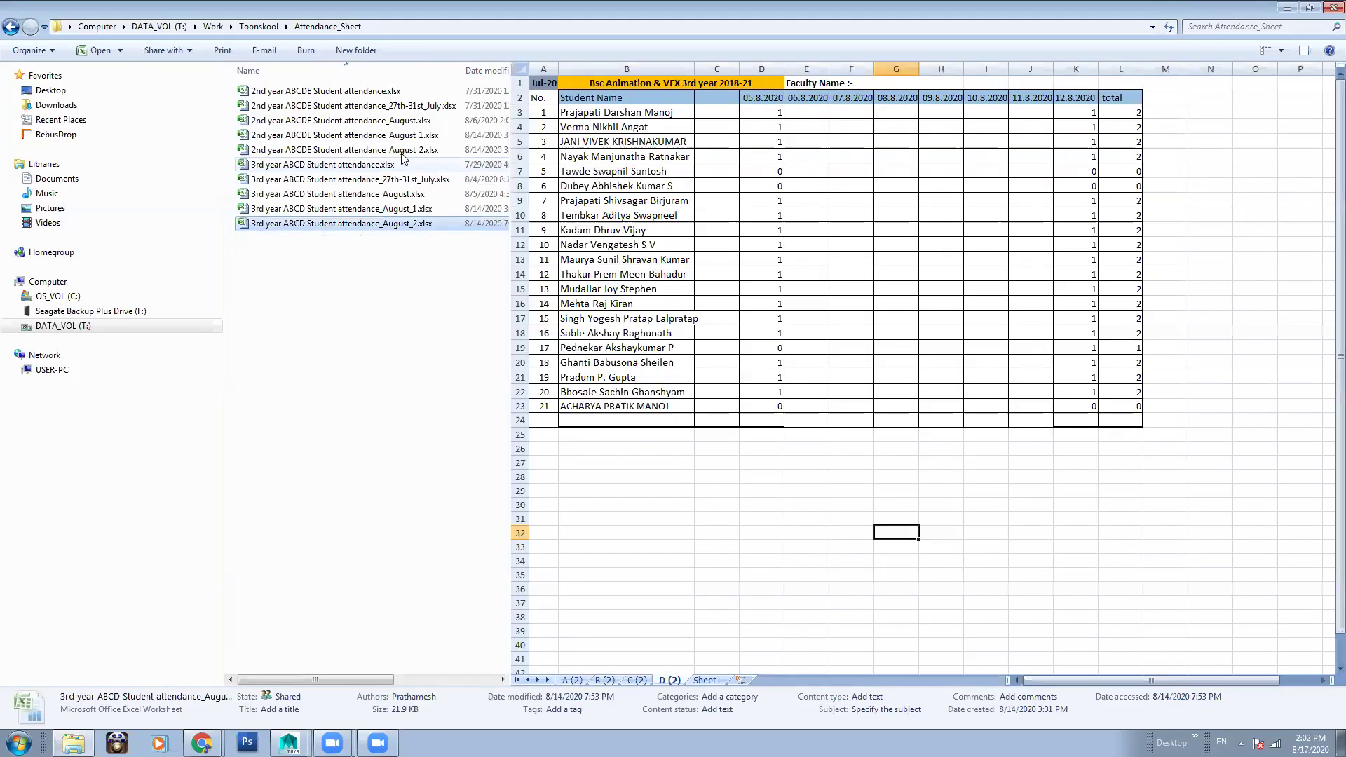
pyautogui.doubleClick(404, 150)
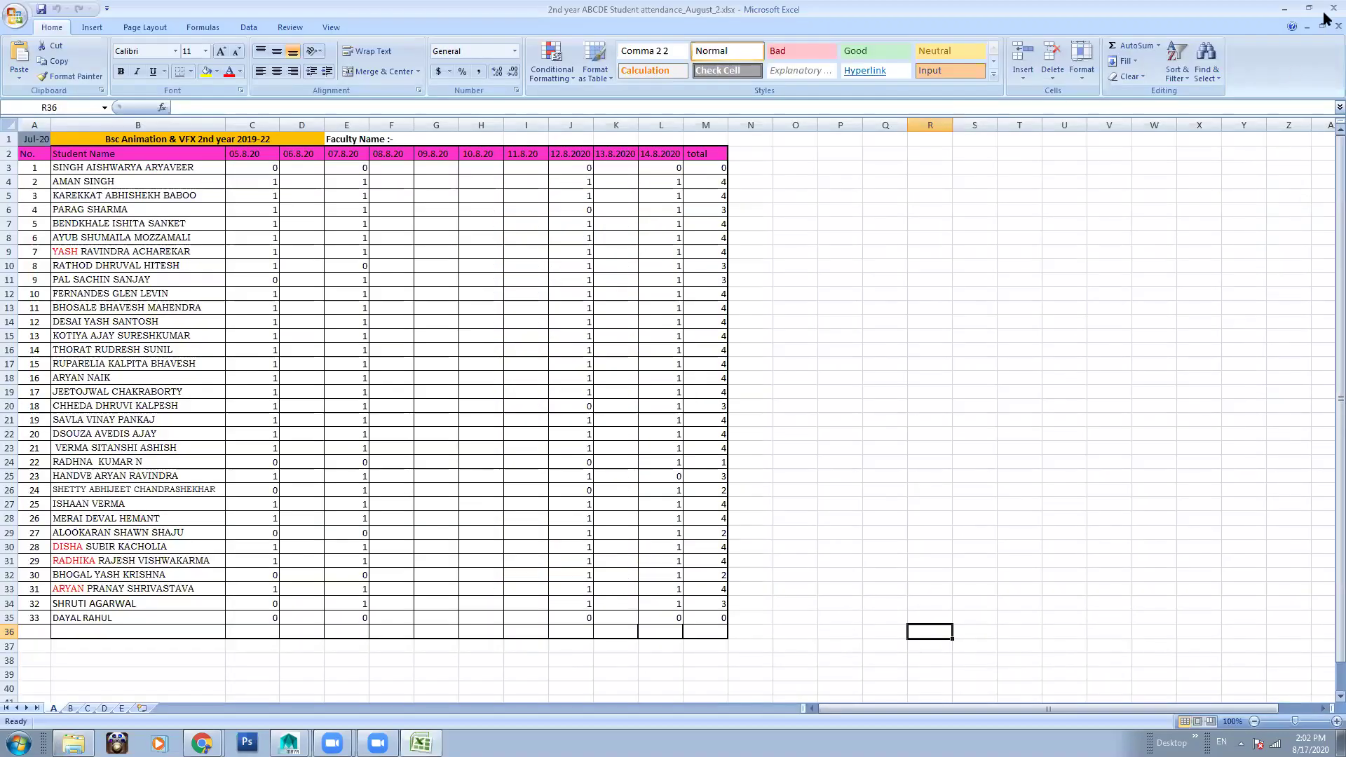
pyautogui.click(1308, 7)
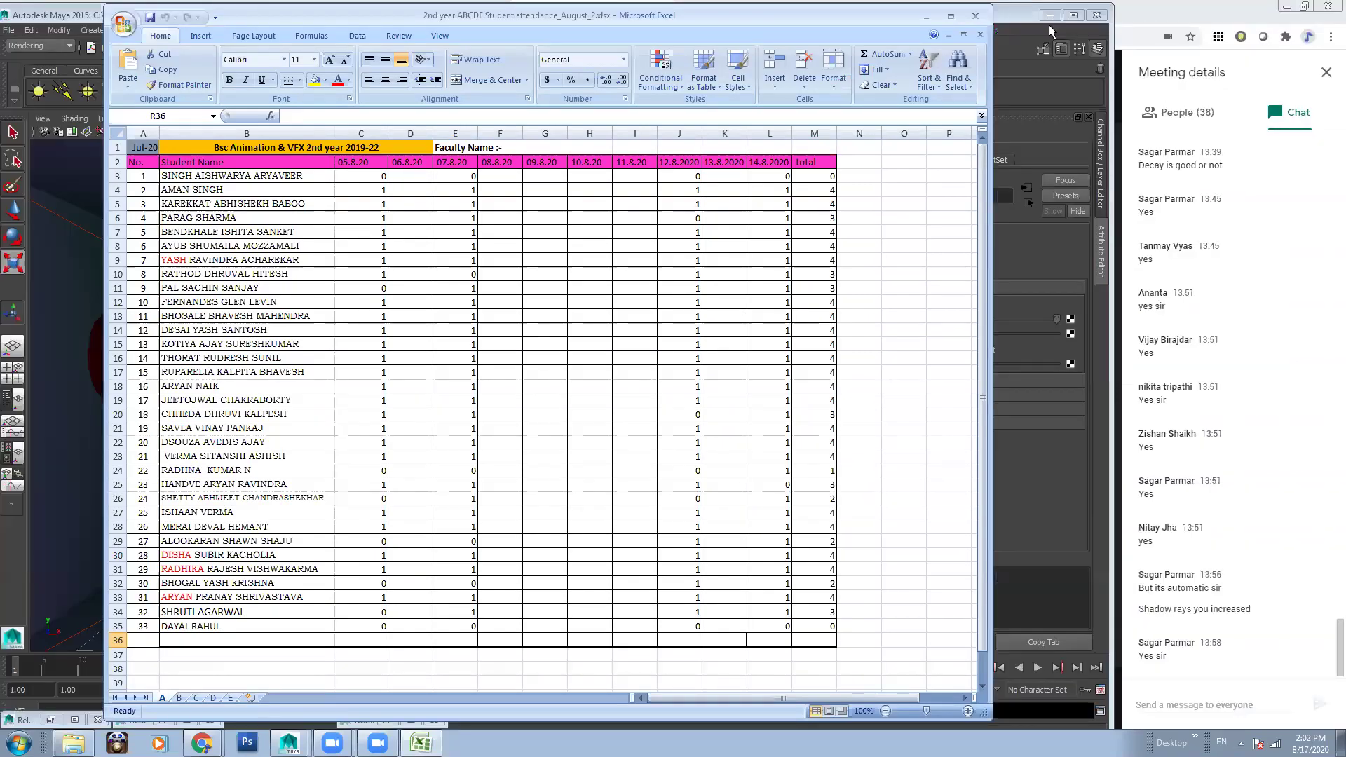
# Switch back to Maya and examine the finished render around the blue cube and back wall, then as a whole
pyautogui.hotkey('alt', 'Tab')
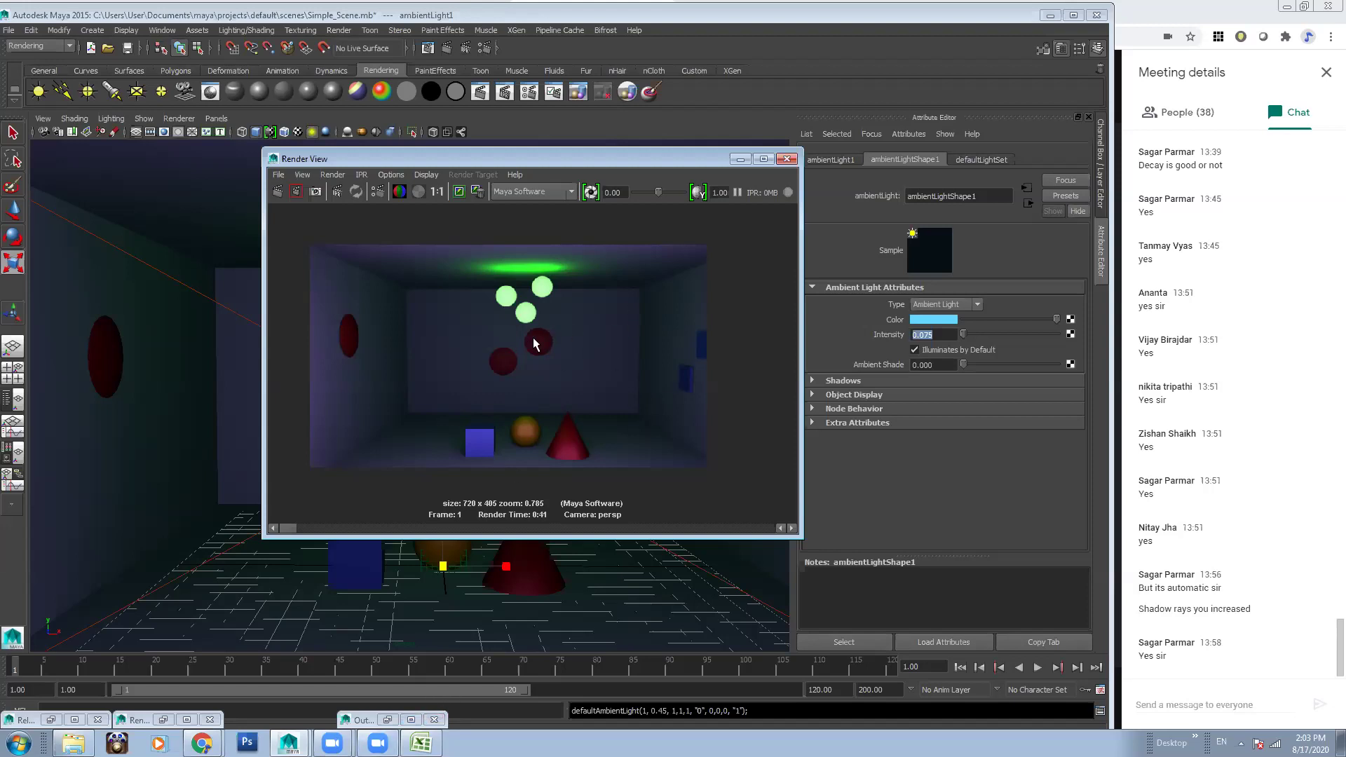
pyautogui.moveTo(292, 528); pyautogui.dragTo(293, 528)
pyautogui.scroll(5, 455, 373)
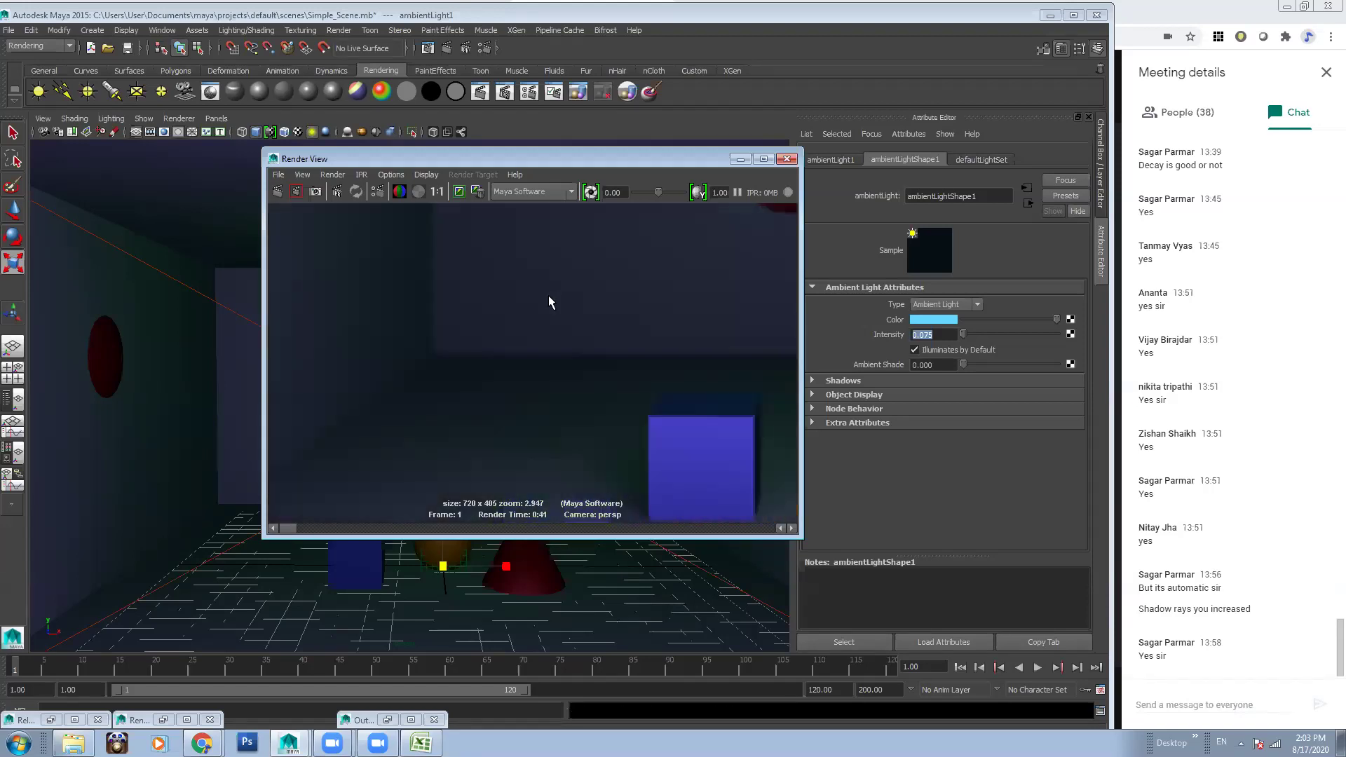
pyautogui.scroll(3, 519, 430)
pyautogui.moveTo(298, 529)
pyautogui.mouseDown()
pyautogui.moveTo(315, 536)
pyautogui.moveTo(284, 537)
pyautogui.mouseUp()
pyautogui.scroll(-4, 585, 381)
pyautogui.scroll(-5, 585, 381)
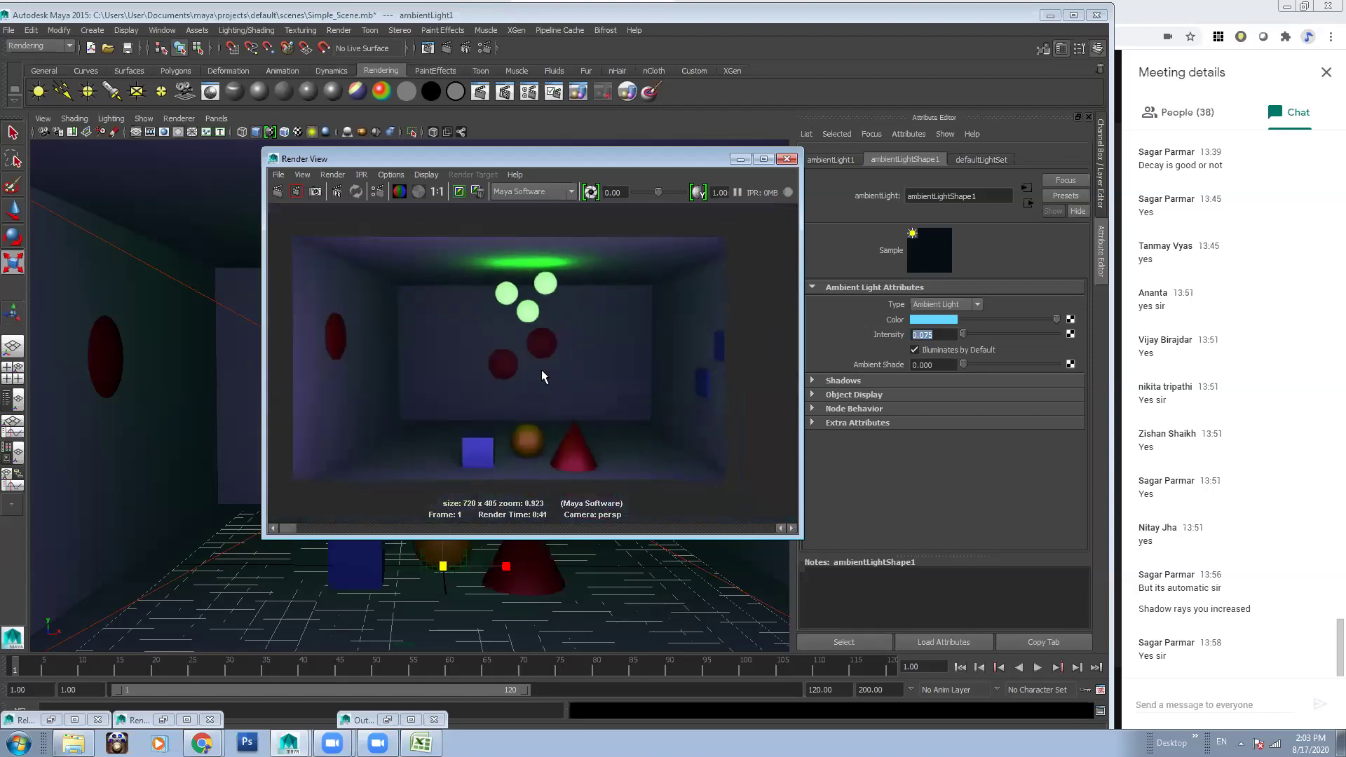
pyautogui.scroll(-1, 582, 379)
# Switch to the attendance workbook in Excel, show sheet D and select cell J13
pyautogui.click(422, 745)
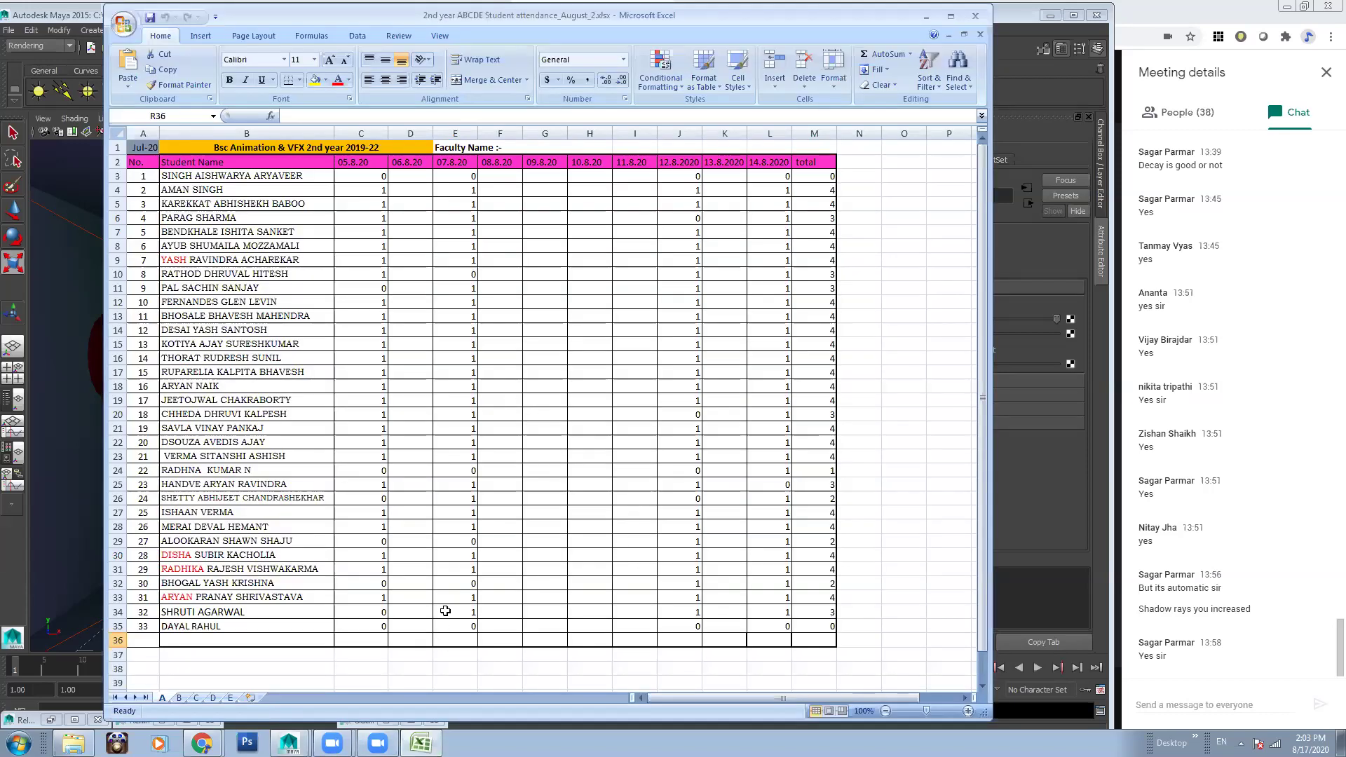
pyautogui.click(212, 699)
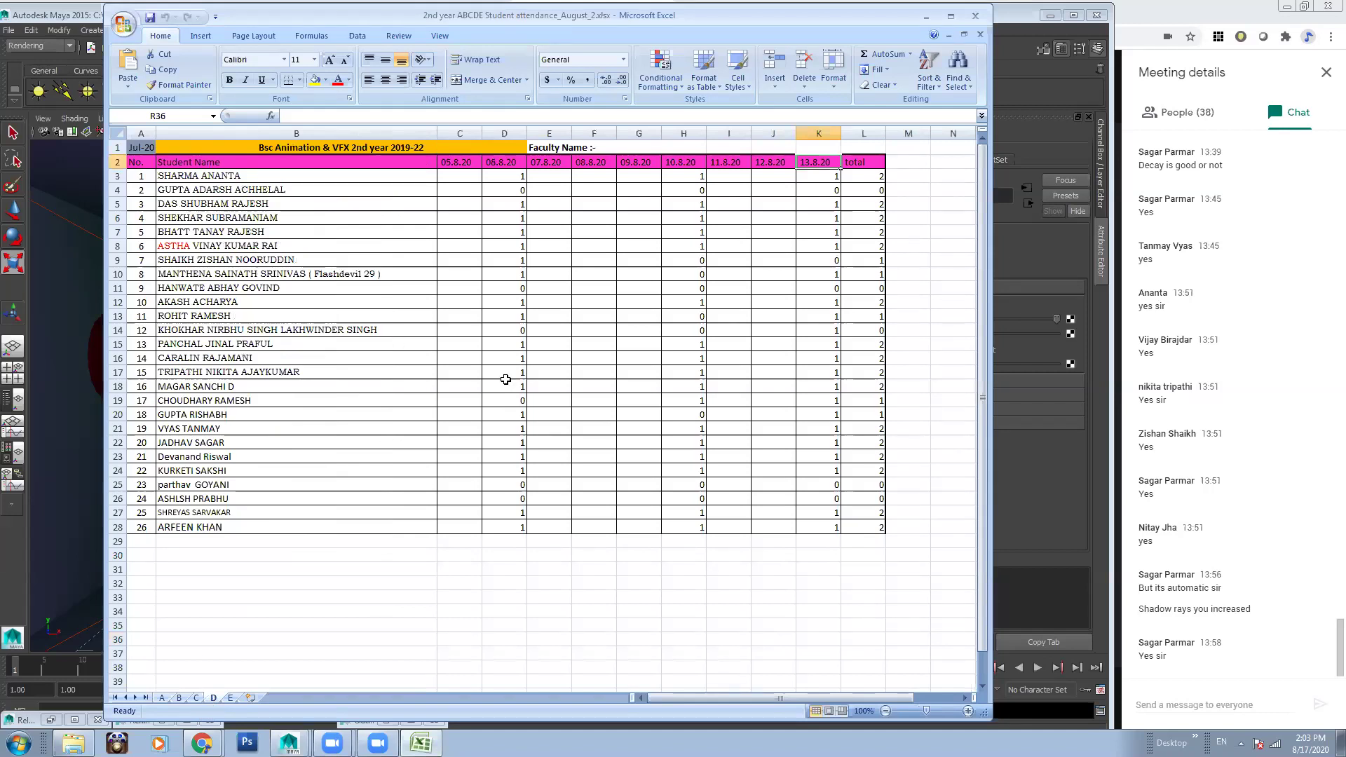
pyautogui.click(791, 314)
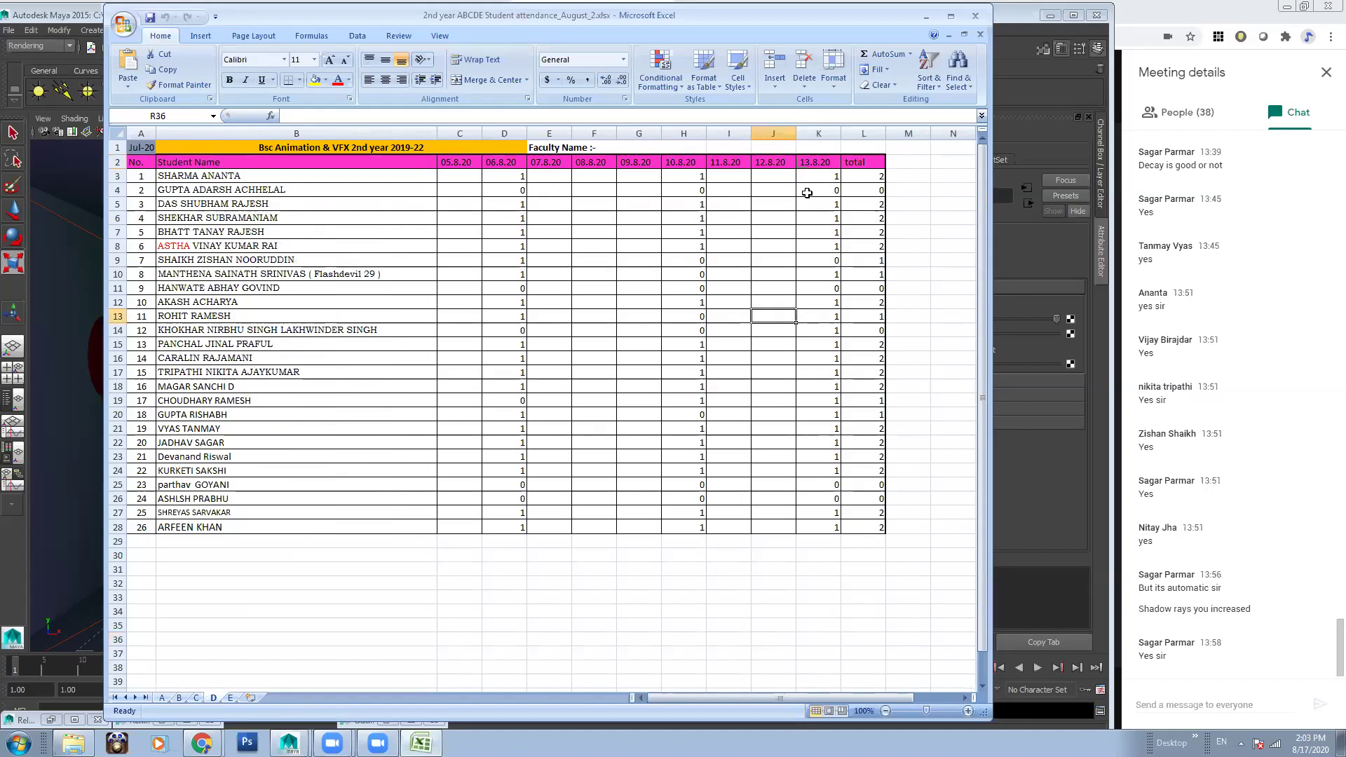
# Select cell L3, the first student's total, then minimize the attendance workbook and the Maya window
pyautogui.click(872, 176)
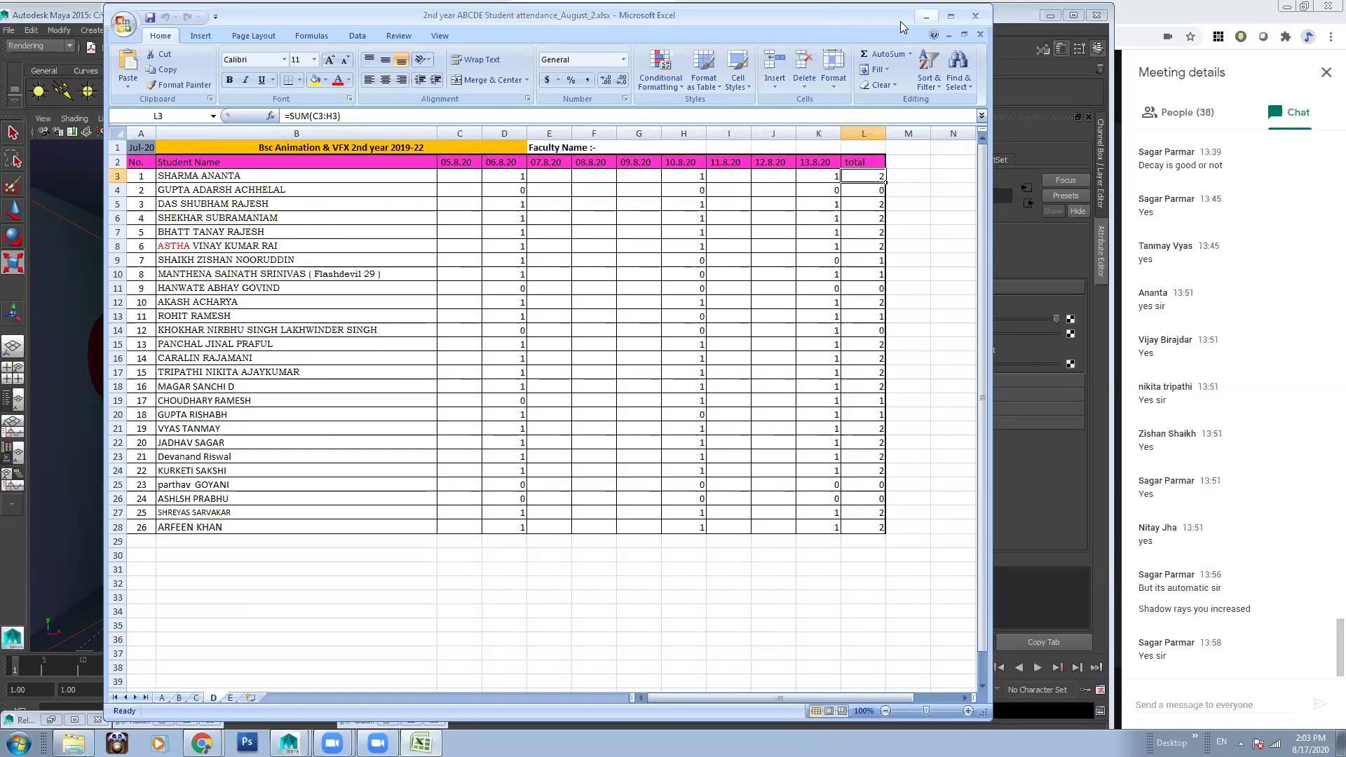
pyautogui.click(926, 15)
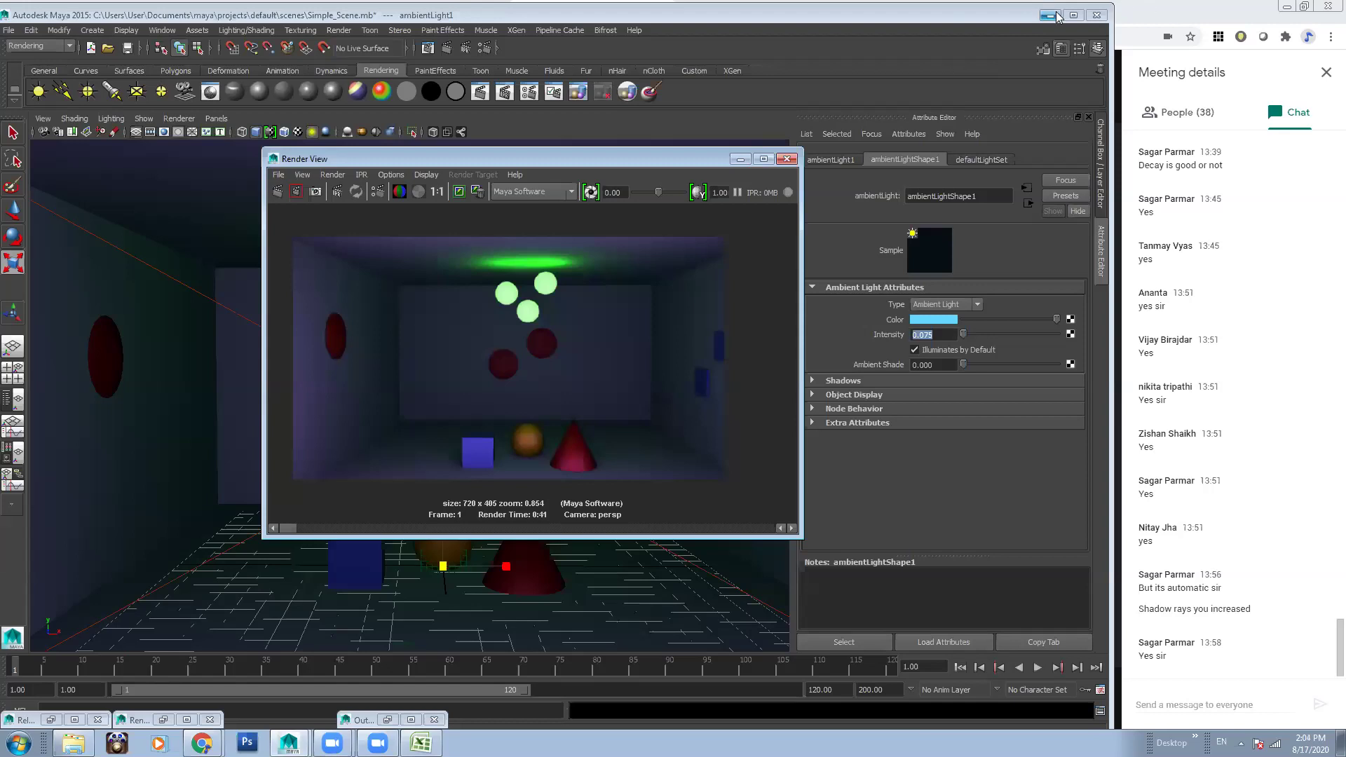
pyautogui.click(1057, 16)
pyautogui.moveTo(862, 372); pyautogui.dragTo(864, 483)
pyautogui.click(607, 453)
pyautogui.click(639, 467)
pyautogui.click(602, 466)
pyautogui.doubleClick(621, 496)
pyautogui.click(638, 422)
pyautogui.scroll(2, 702, 456)
pyautogui.click(784, 553)
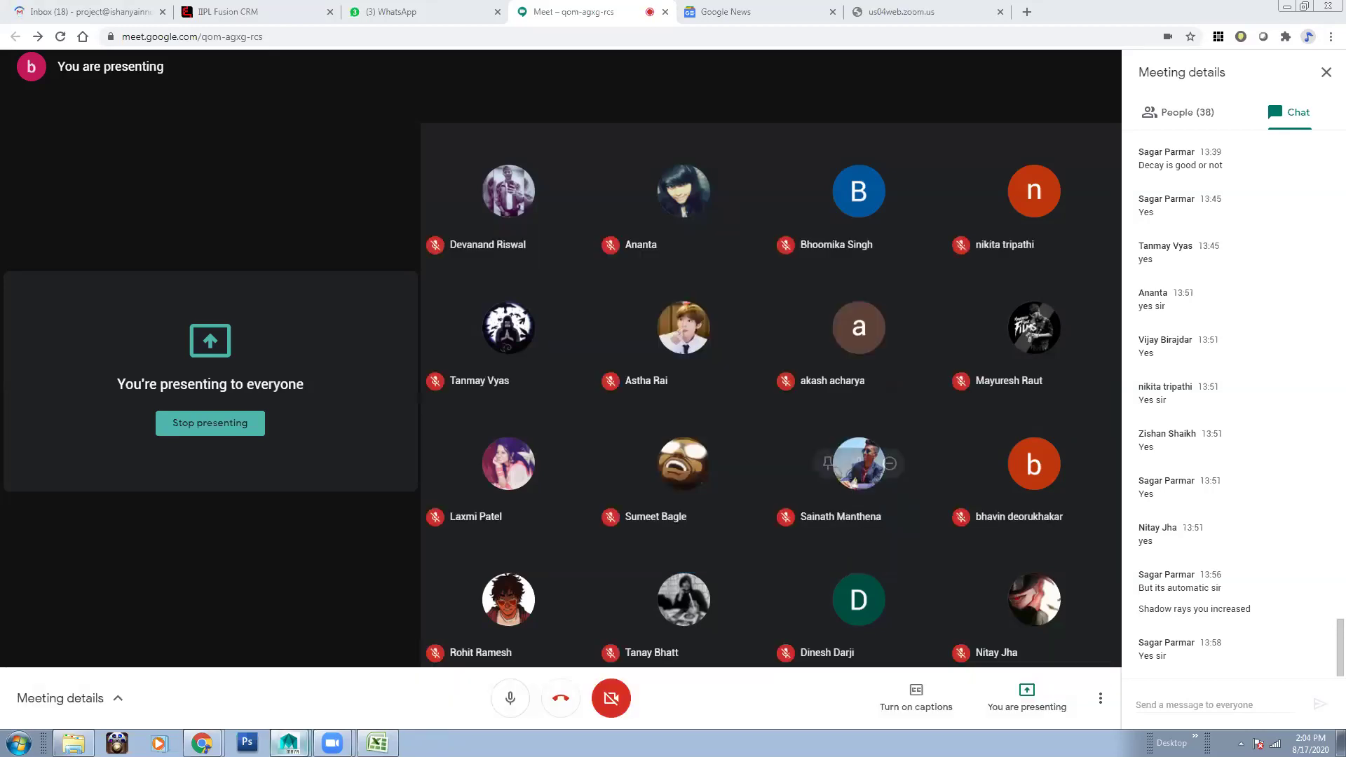
# Switch to the attendance workbook in Excel and insert a copy of K2:K28 before the total column, shifting the cells right
pyautogui.click(377, 742)
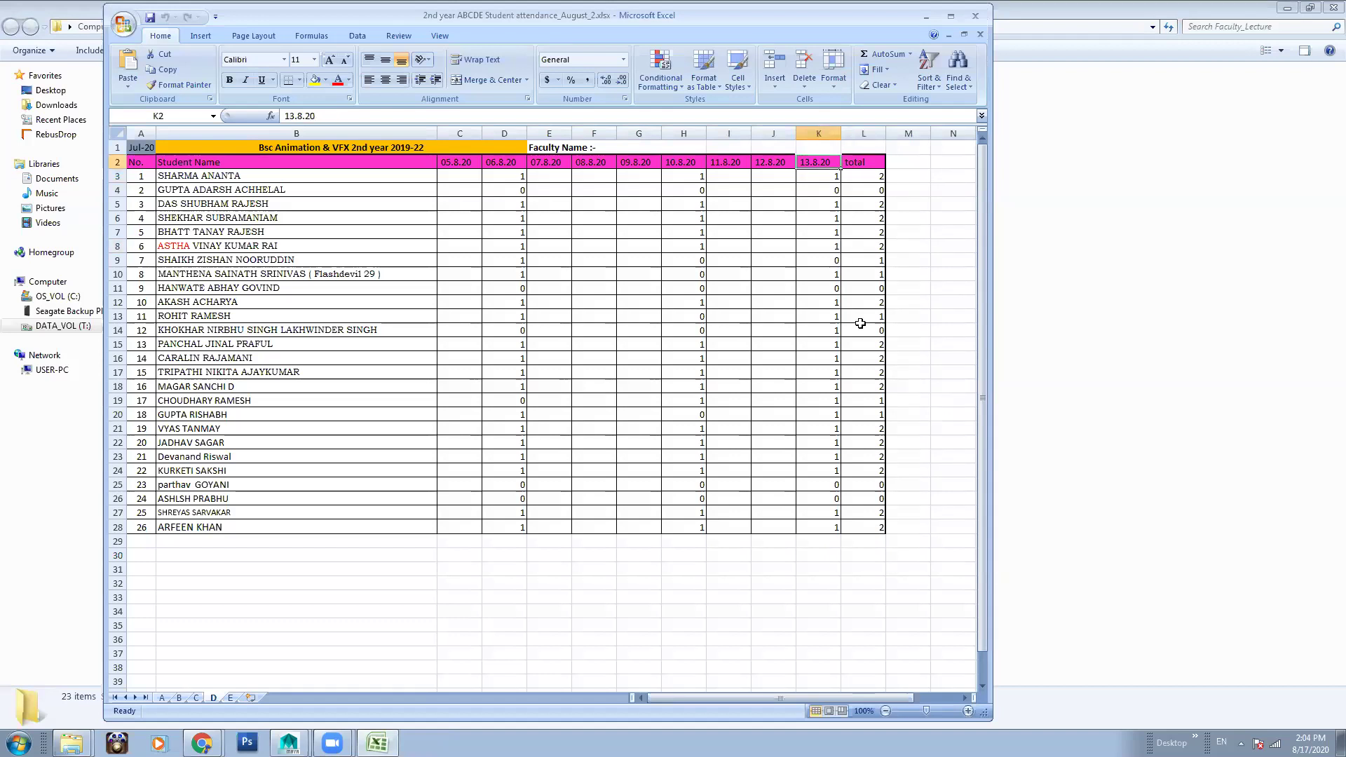
pyautogui.keyDown('shift'); pyautogui.click(818, 522); pyautogui.keyUp('shift')
pyautogui.hotkey('ctrl', 'c')
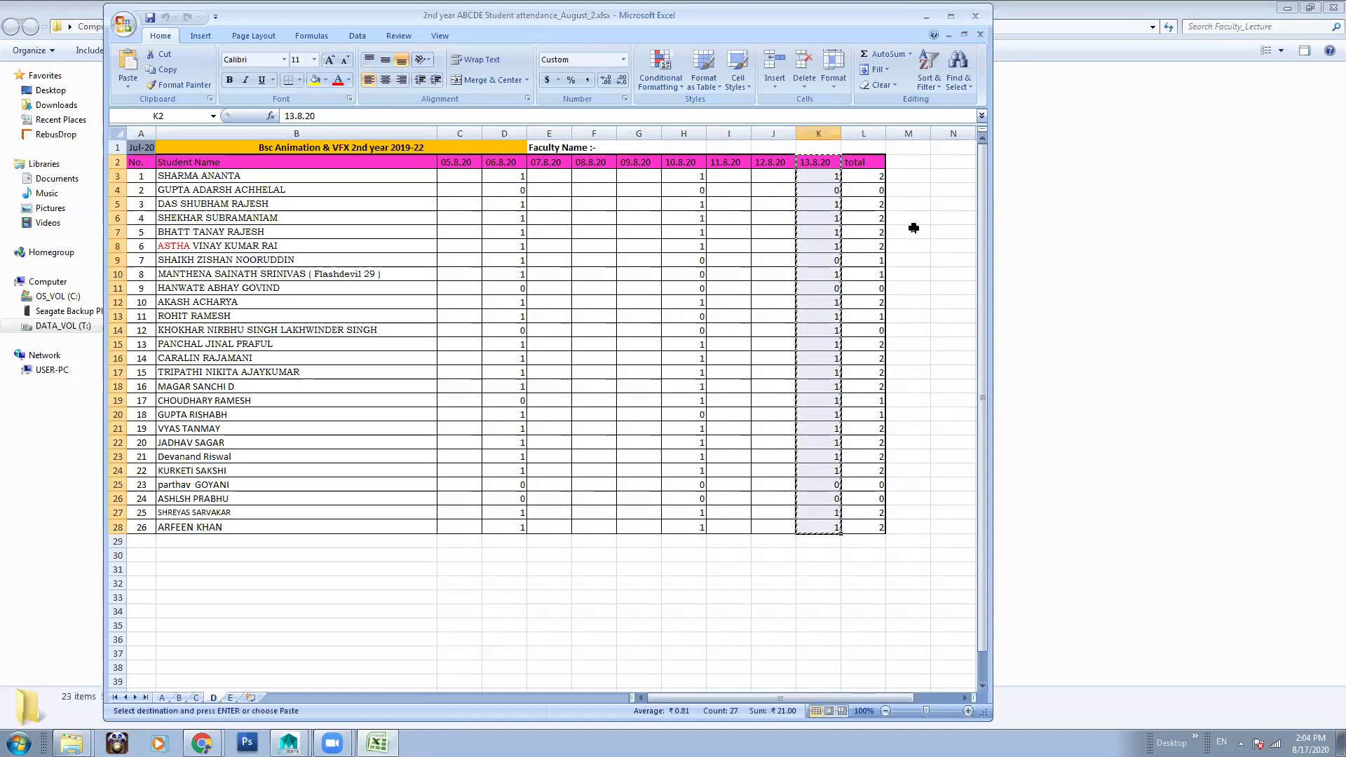
pyautogui.click(865, 164)
pyautogui.keyDown('shift'); pyautogui.click(882, 528); pyautogui.keyUp('shift')
pyautogui.rightClick(870, 495)
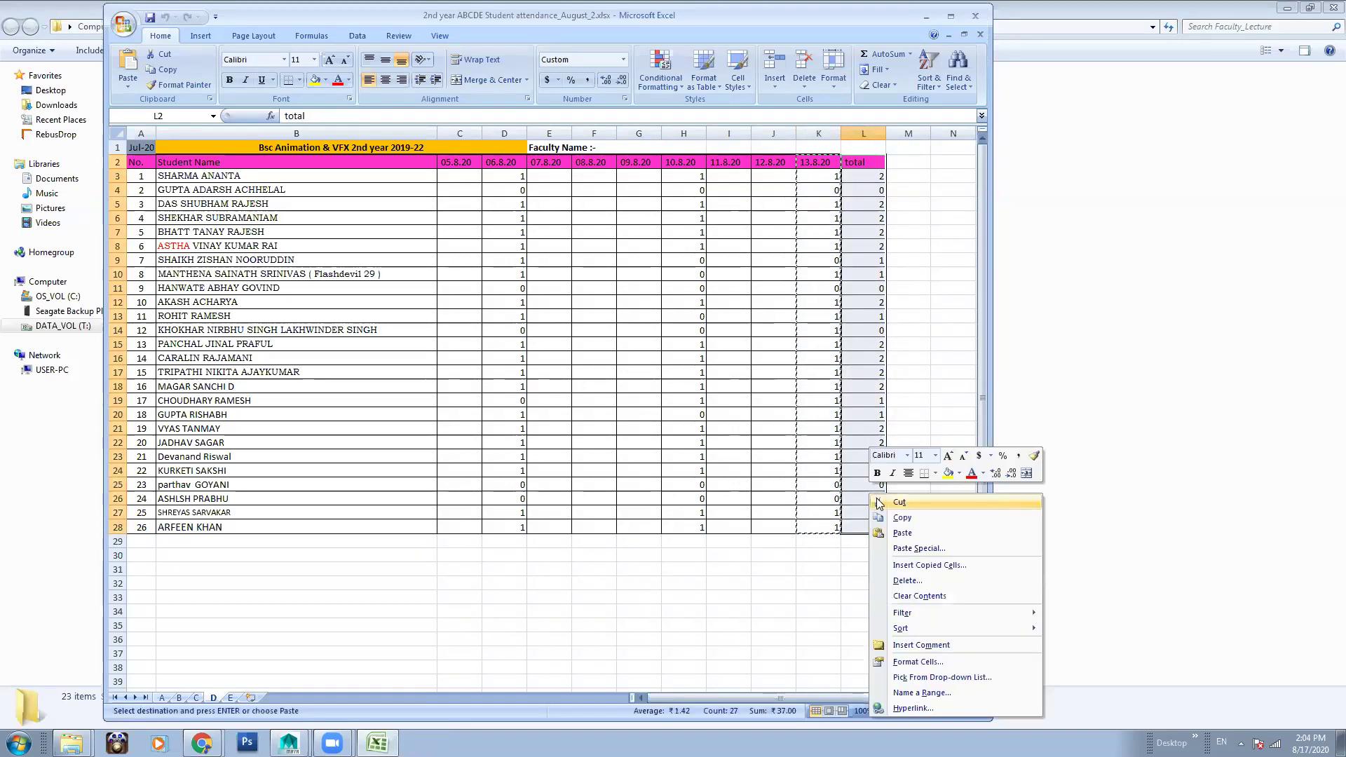
pyautogui.click(904, 565)
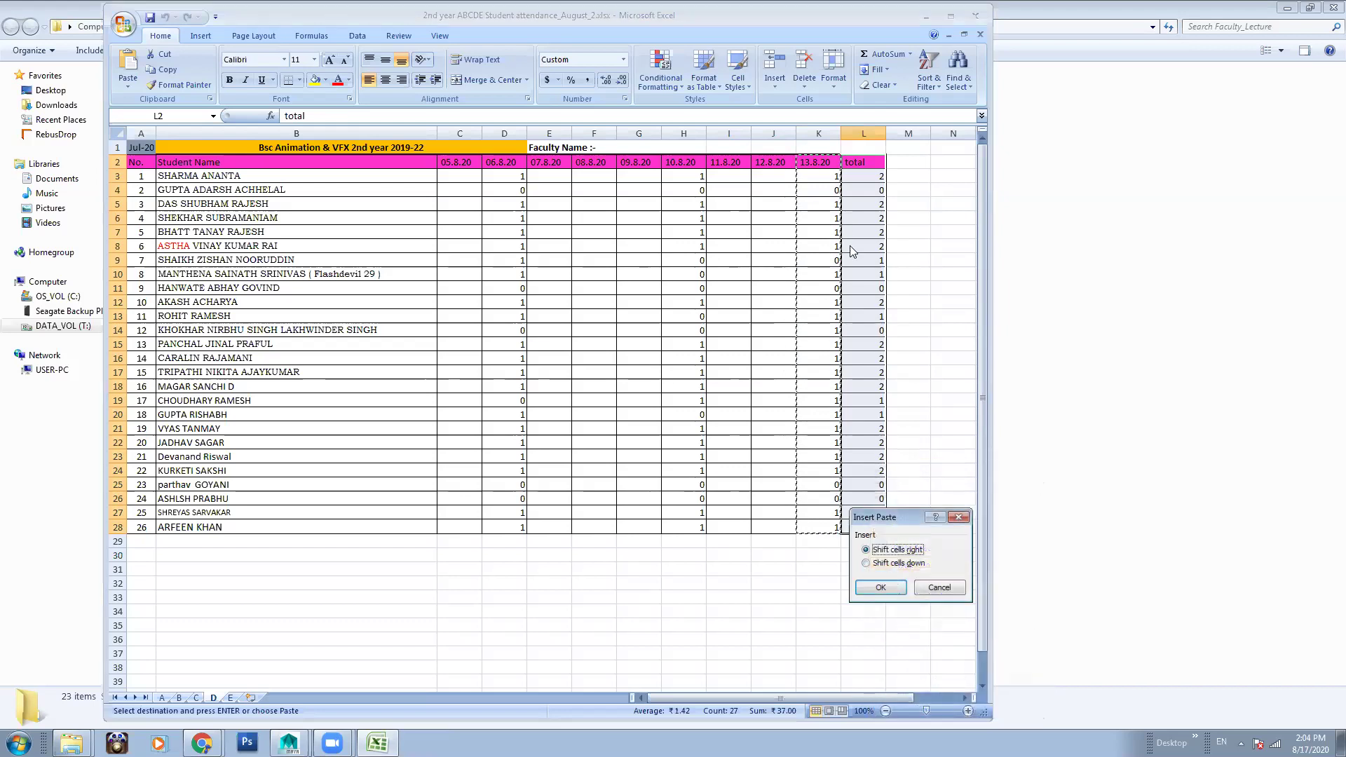
pyautogui.click(881, 587)
# Change the date header in L2 to 17.8.20 and clear the copied attendance marks in L3:L28
pyautogui.click(850, 164)
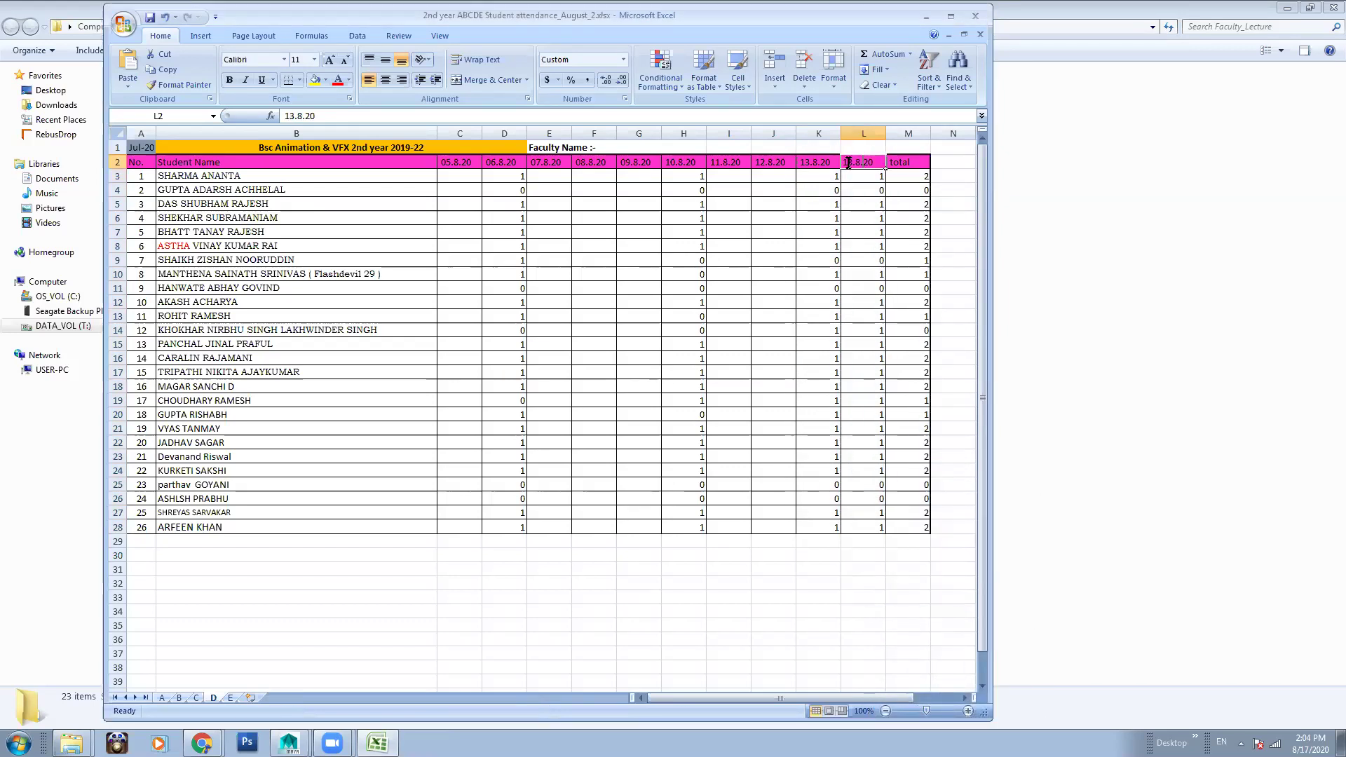
pyautogui.doubleClick(850, 164)
pyautogui.moveTo(849, 163); pyautogui.dragTo(853, 170)
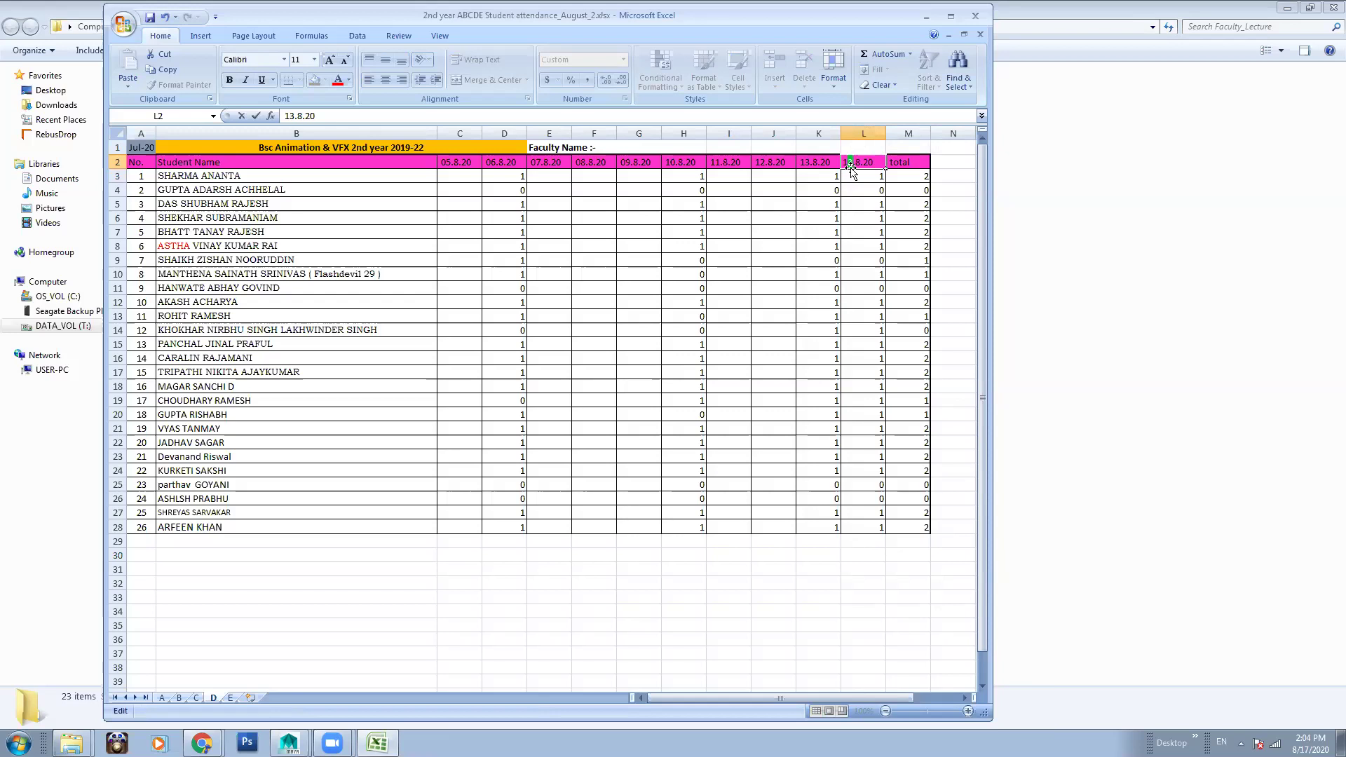
pyautogui.write('7')
pyautogui.press('Return')
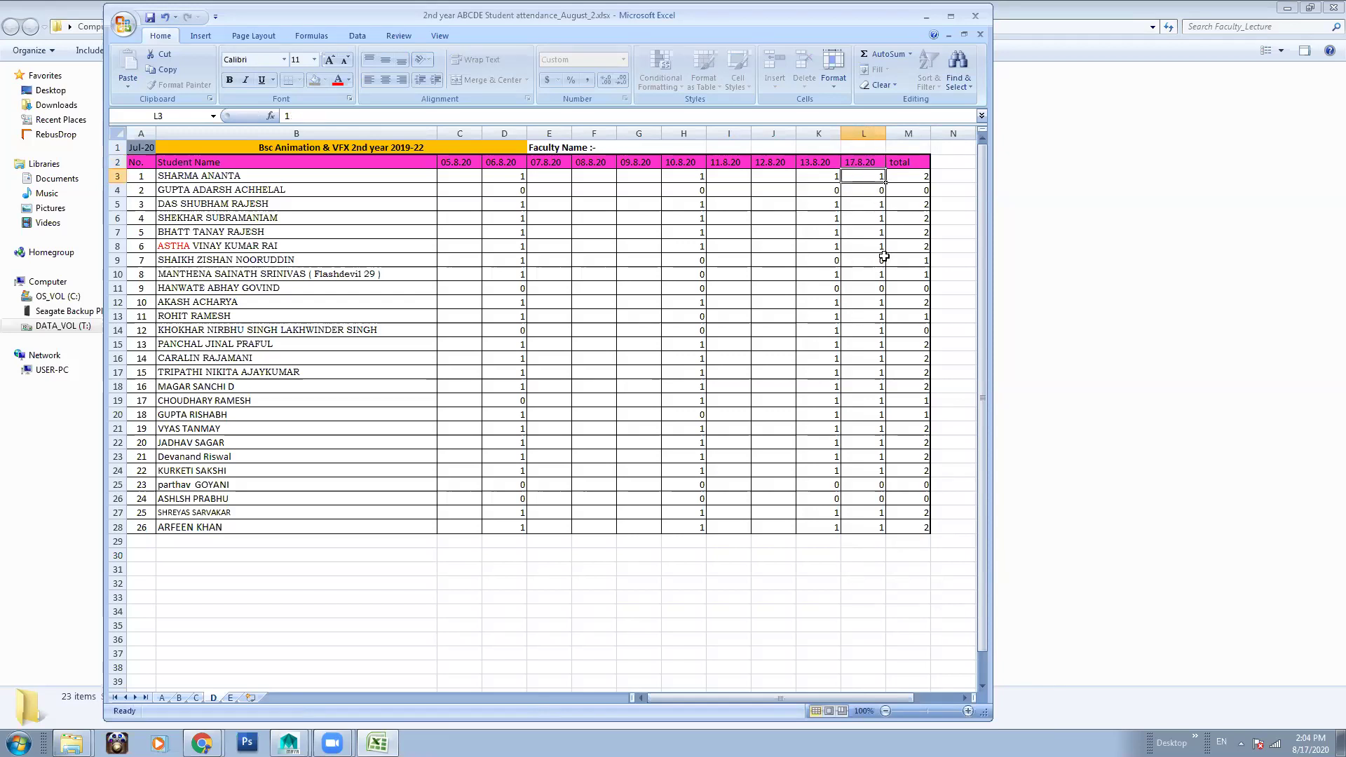
pyautogui.keyDown('shift'); pyautogui.click(870, 516); pyautogui.keyUp('shift')
pyautogui.hotkey('shift', 'Down')
pyautogui.press('Delete')
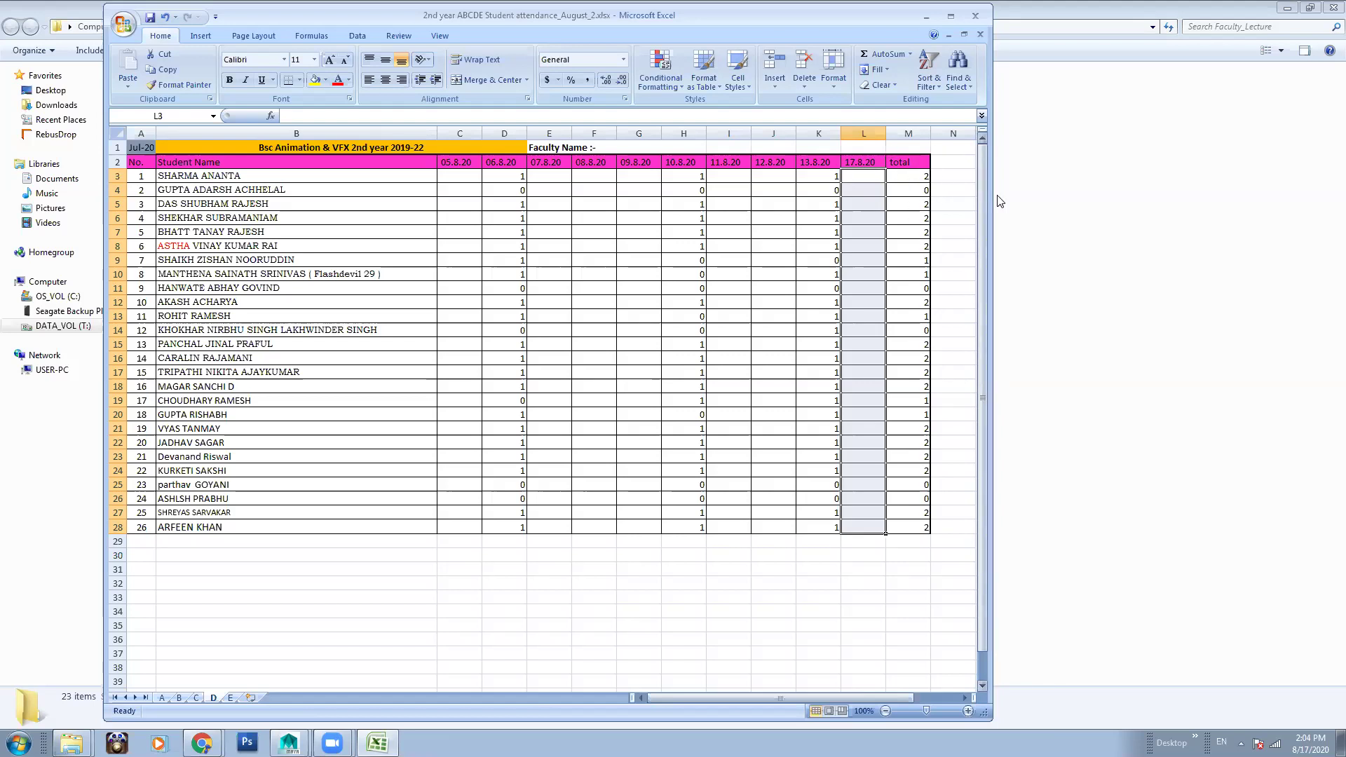
# Widen the Excel window, select L3 and bring the Google Meet chat into view behind the workbook
pyautogui.moveTo(989, 190); pyautogui.dragTo(1057, 191)
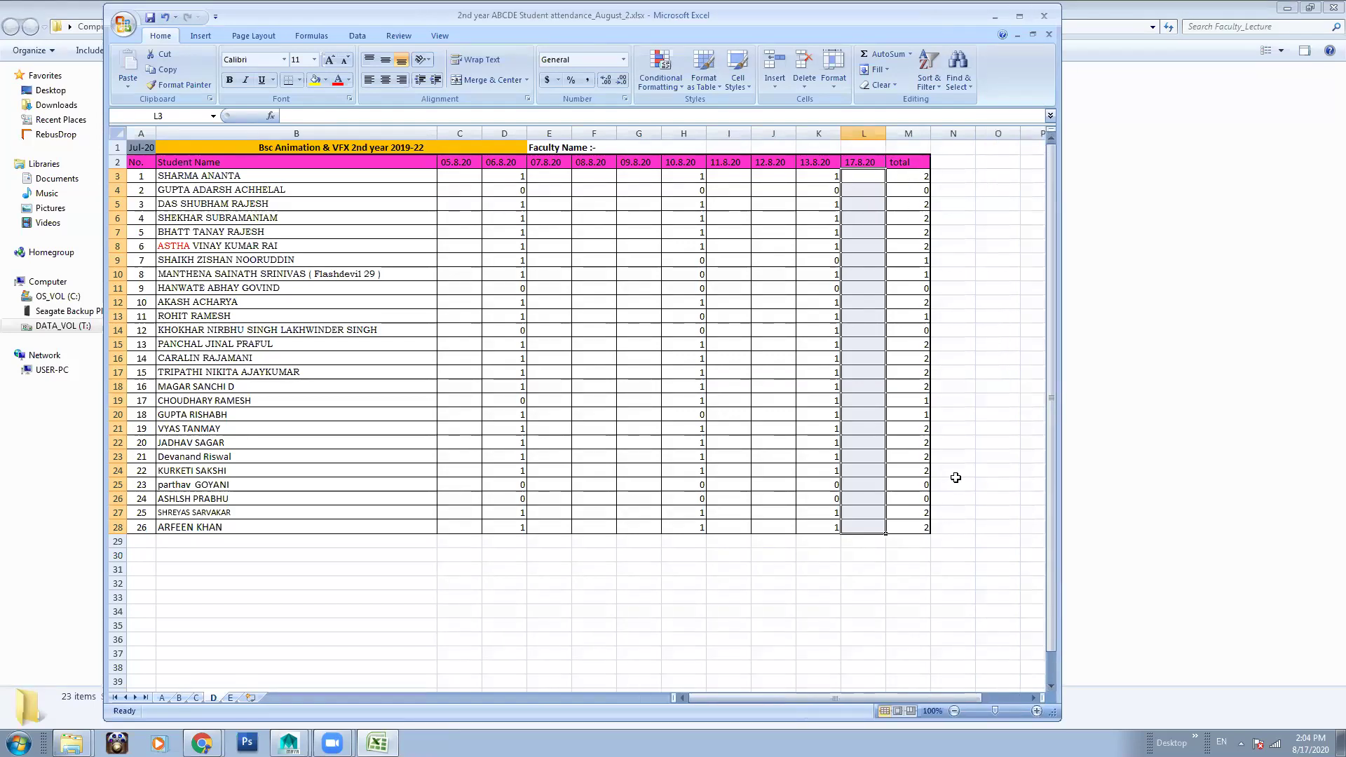
pyautogui.click(846, 639)
pyautogui.click(852, 178)
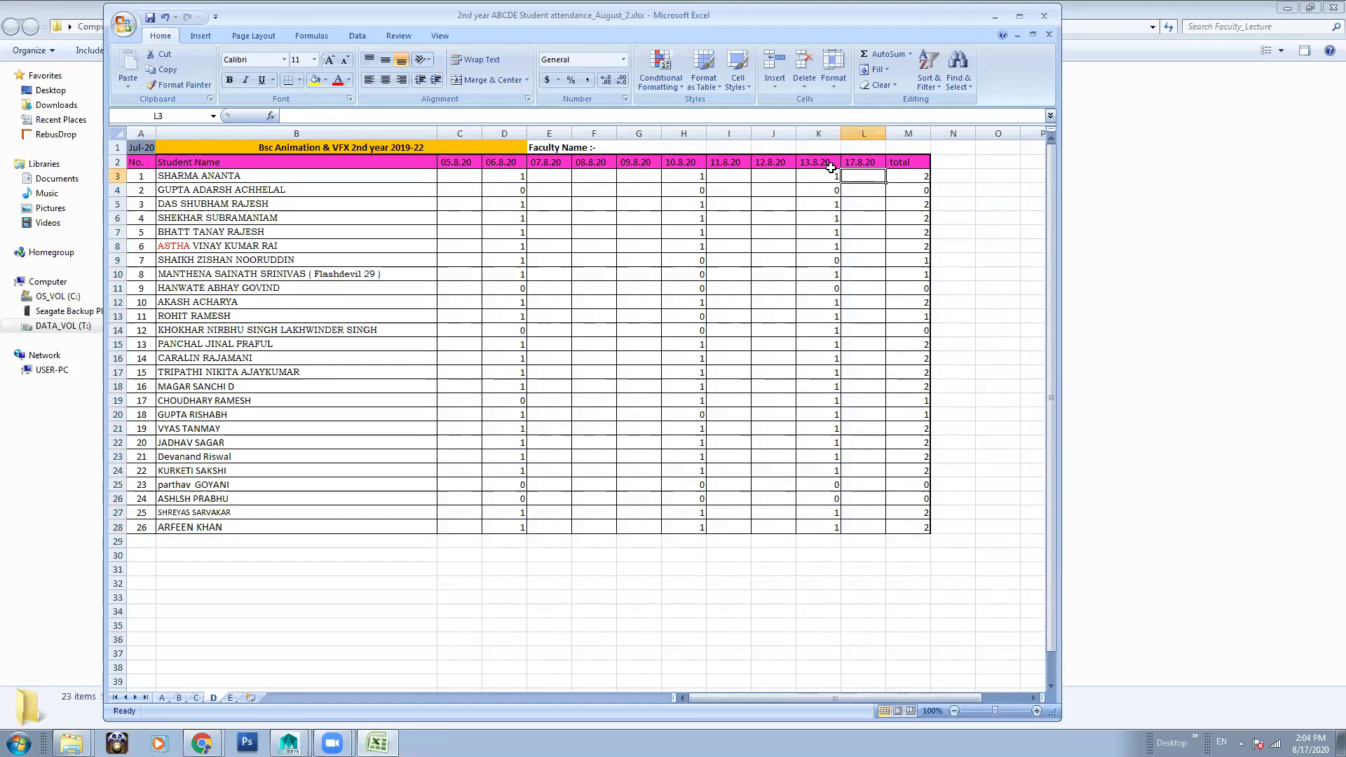
pyautogui.click(1310, 8)
pyautogui.click(949, 221)
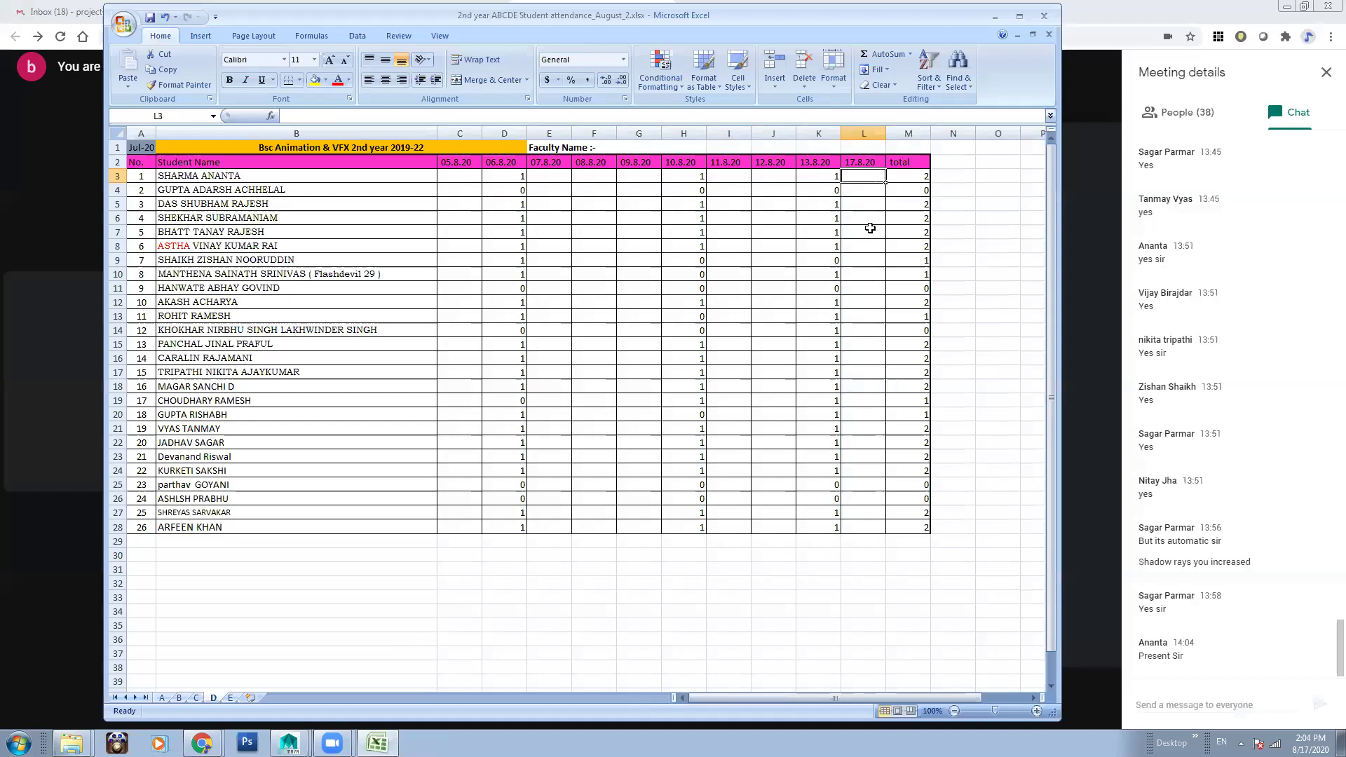
# Record attendance for 17.8.20 for students 1 to 4 in L3:L6 as 1, 0, 1 and 1
pyautogui.write('1')
pyautogui.press('Return')
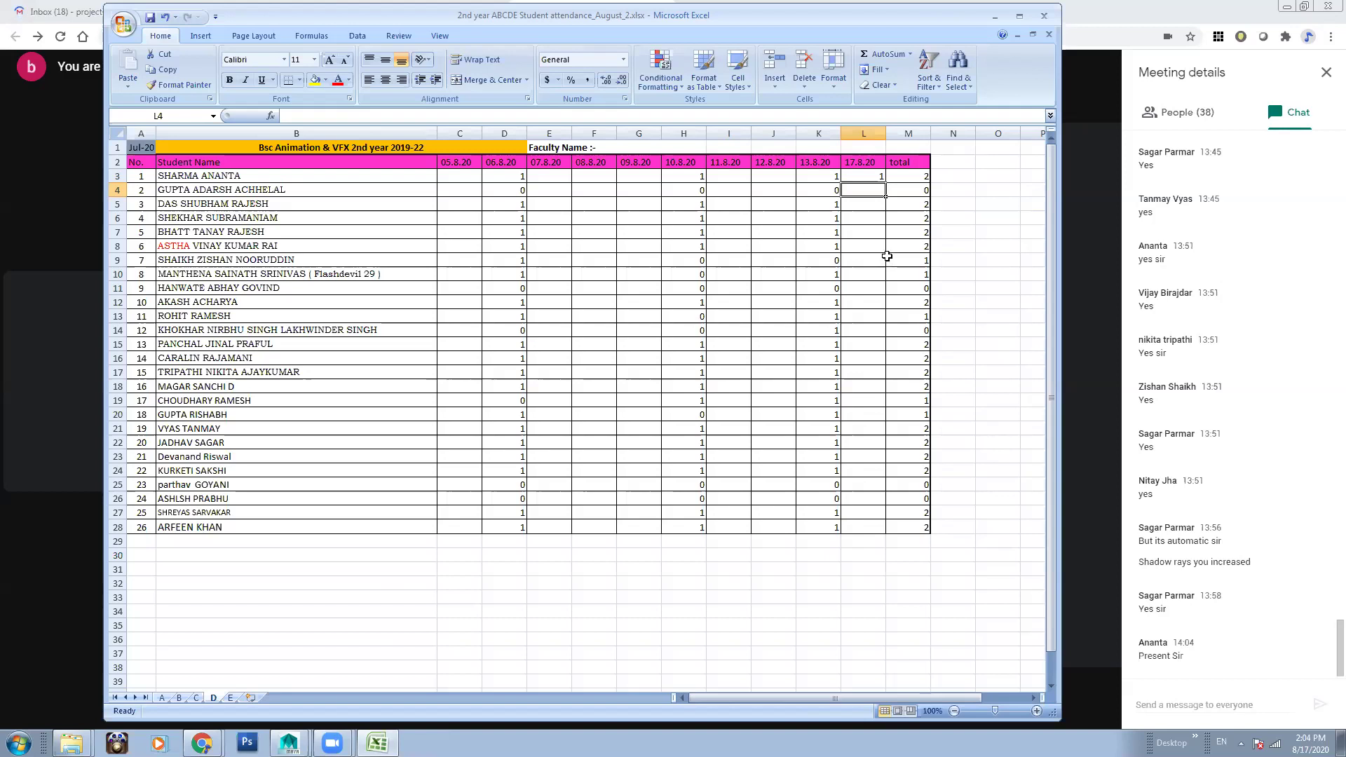
pyautogui.write('0')
pyautogui.press('Return')
pyautogui.write('1')
pyautogui.click(873, 218)
pyautogui.write('1')
# Mark students 5 to 8 present for 17.8.20 by entering 1 in each cell of L7:L10
pyautogui.click(871, 232)
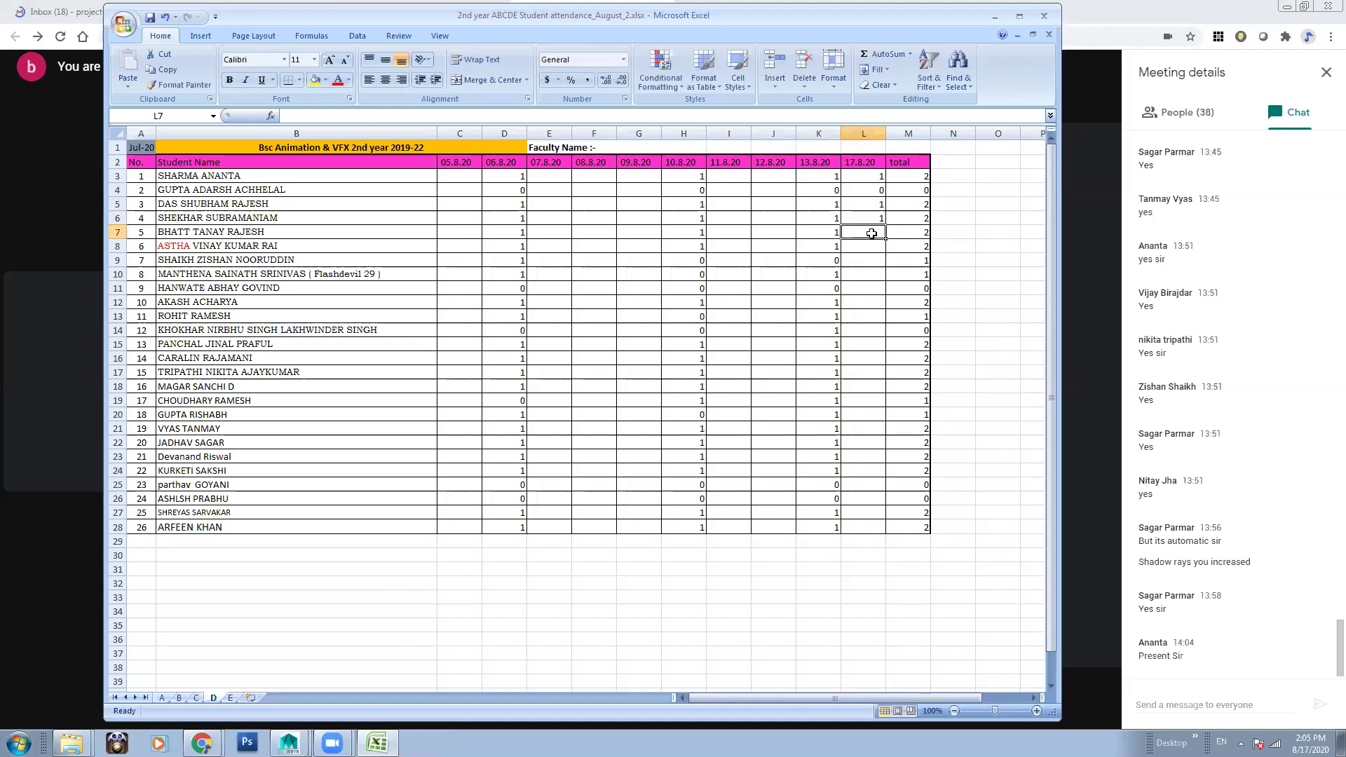
pyautogui.write('1')
pyautogui.click(873, 248)
pyautogui.write('1')
pyautogui.click(874, 262)
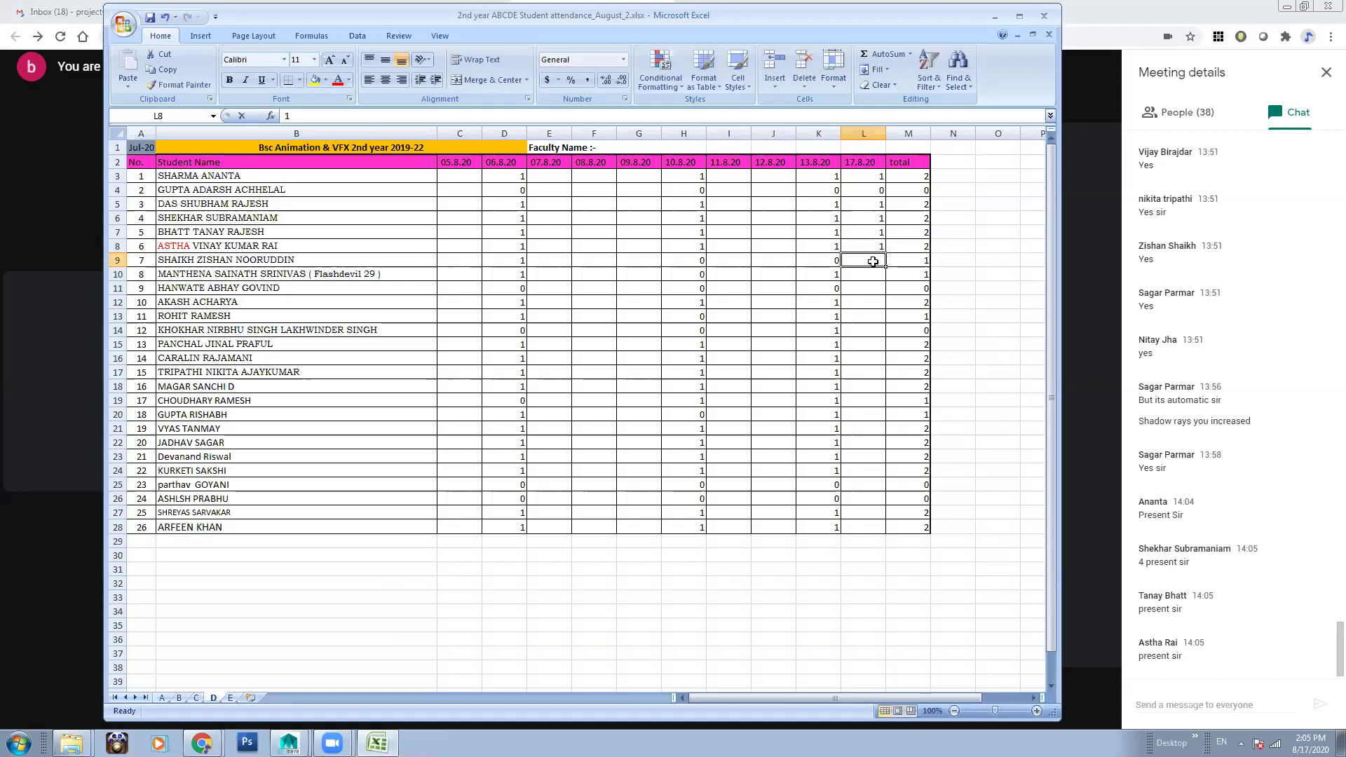
pyautogui.write('1')
pyautogui.click(873, 273)
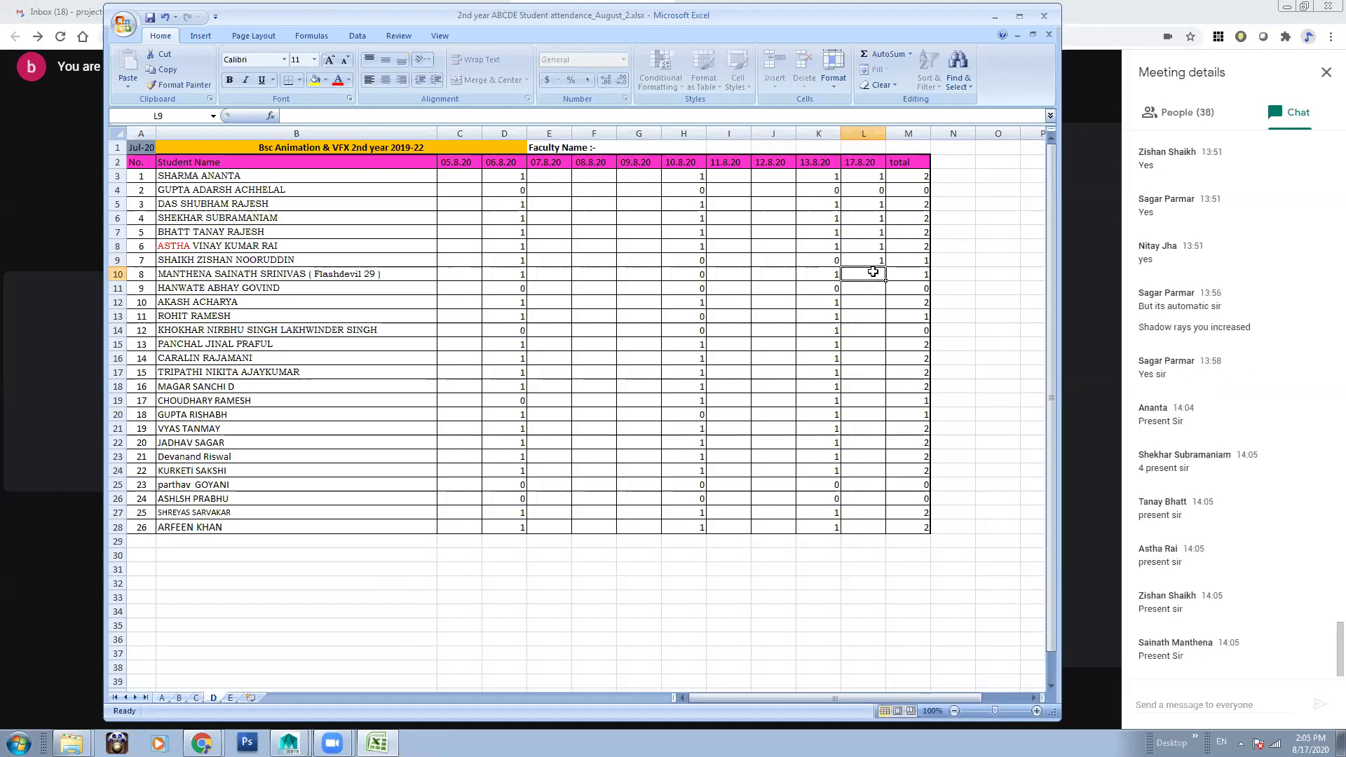
pyautogui.write('1')
# Record attendance for 17.8.20 for students 9 to 12 in L11:L14 as 0, 1, 1 and 0
pyautogui.click(873, 289)
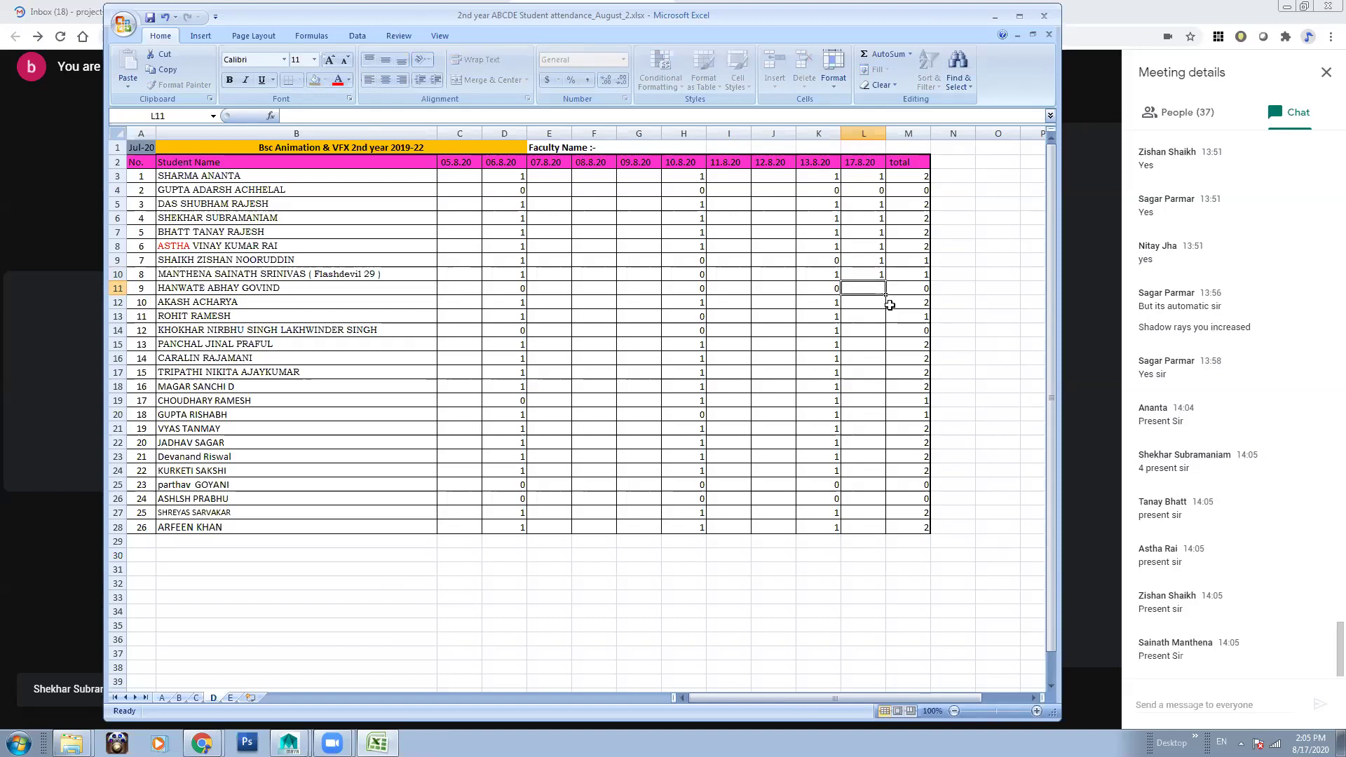
pyautogui.write('0')
pyautogui.click(877, 302)
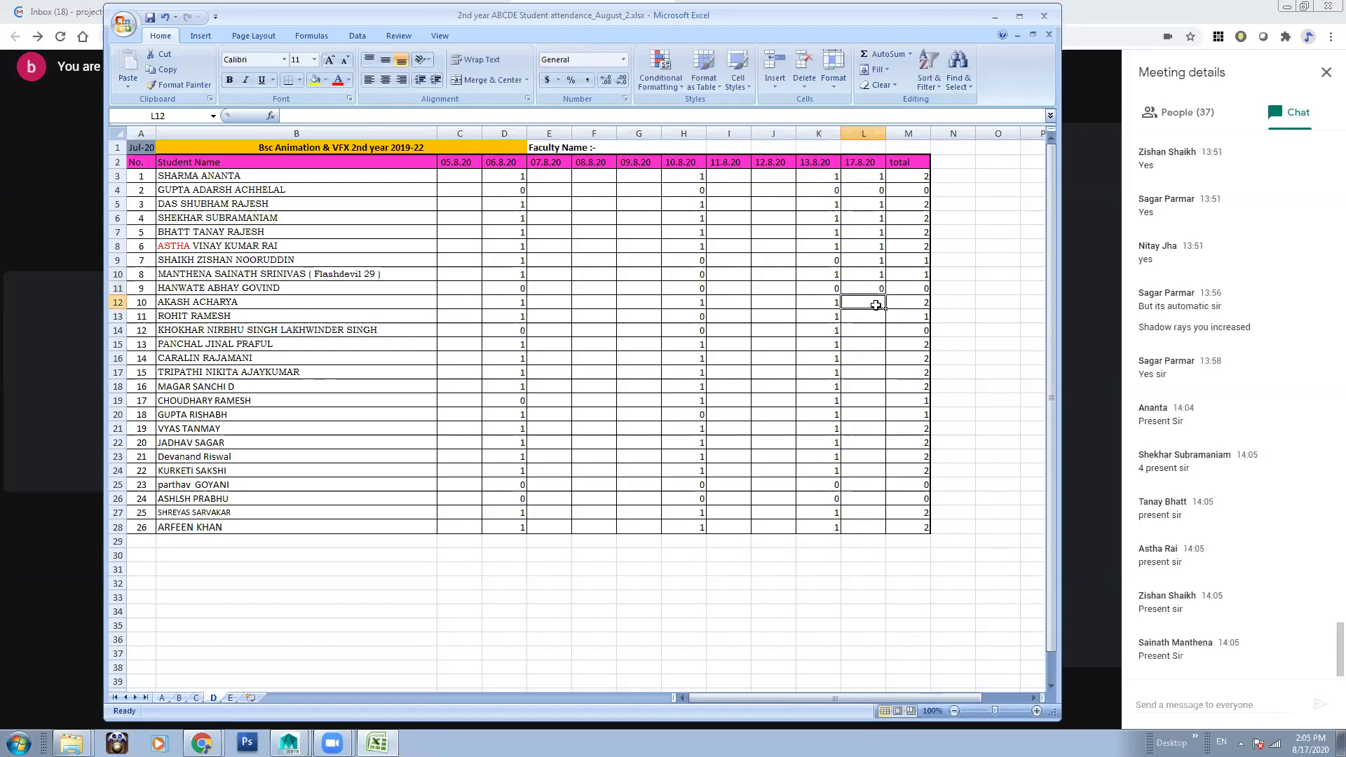
pyautogui.write('1')
pyautogui.click(871, 316)
pyautogui.write('1')
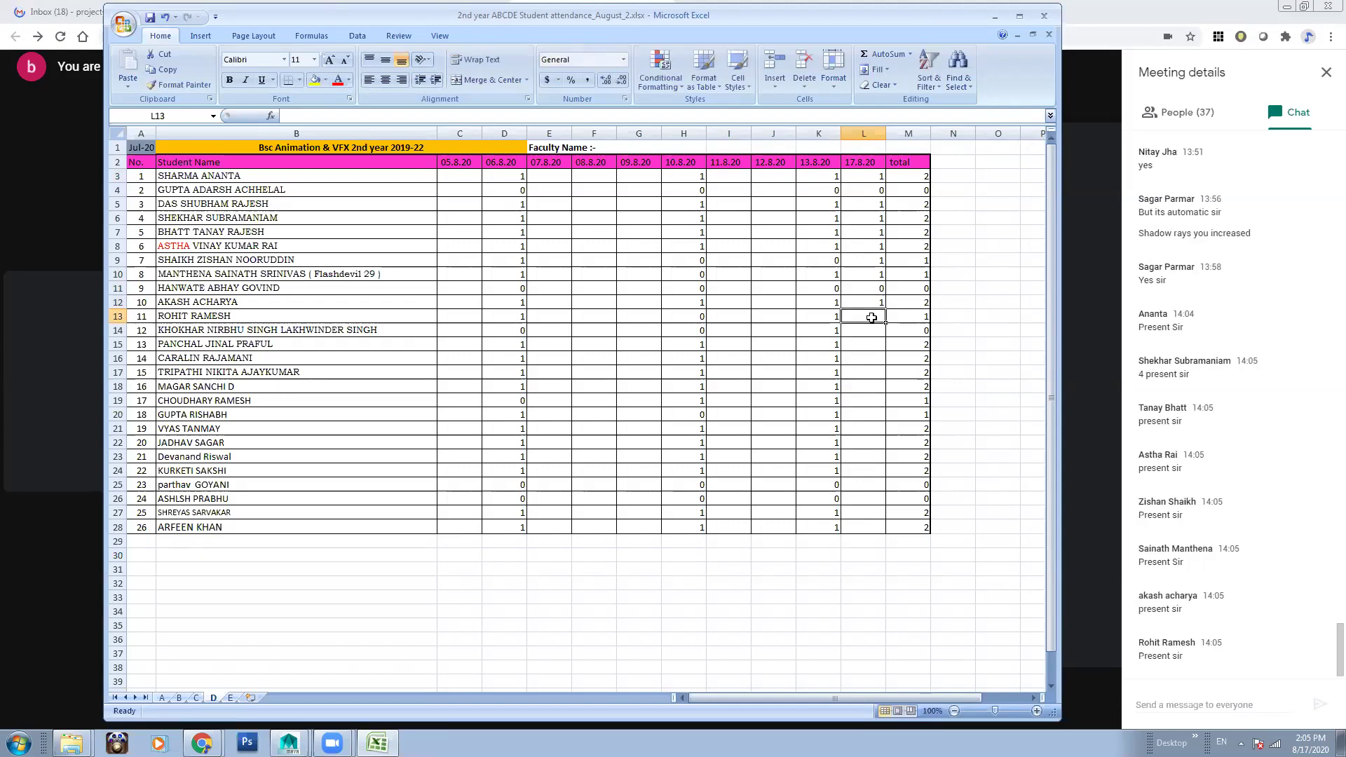
pyautogui.click(872, 330)
pyautogui.write('1')
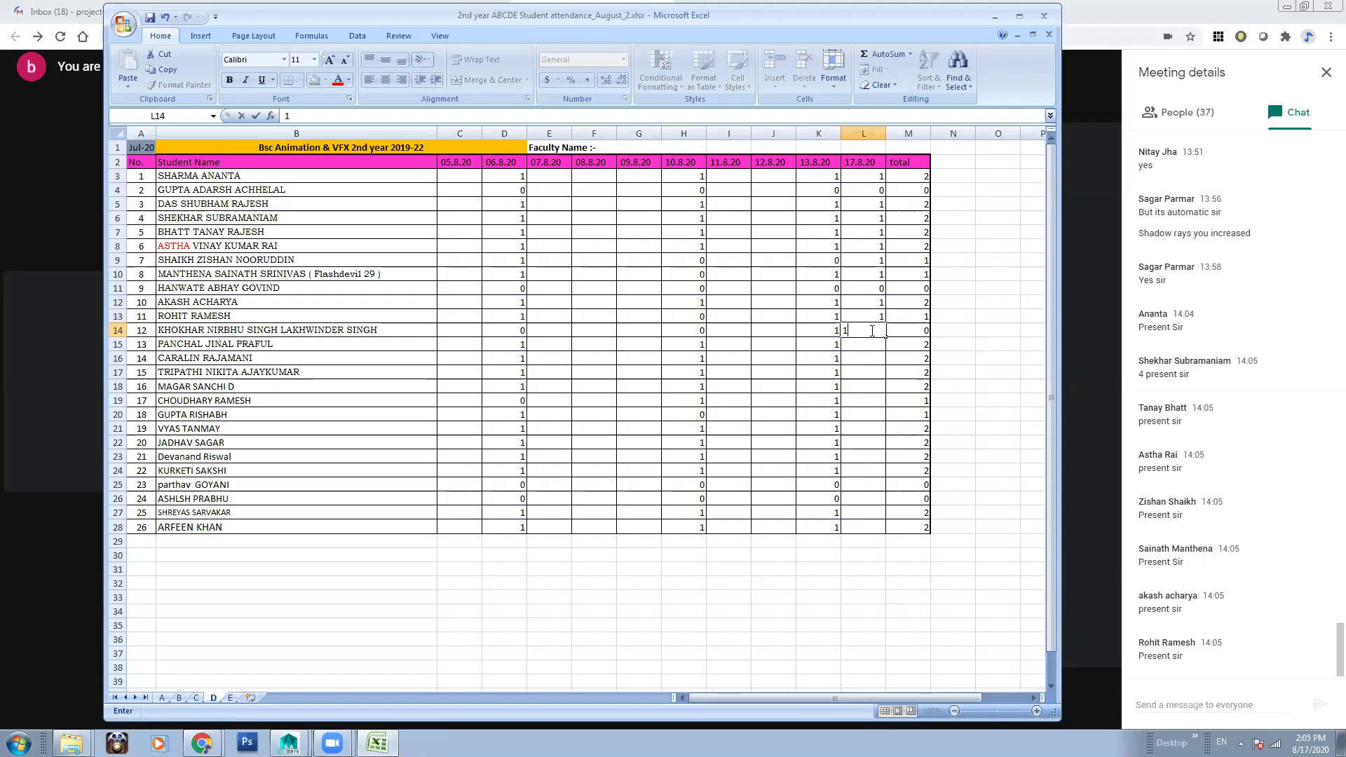
pyautogui.click(872, 325)
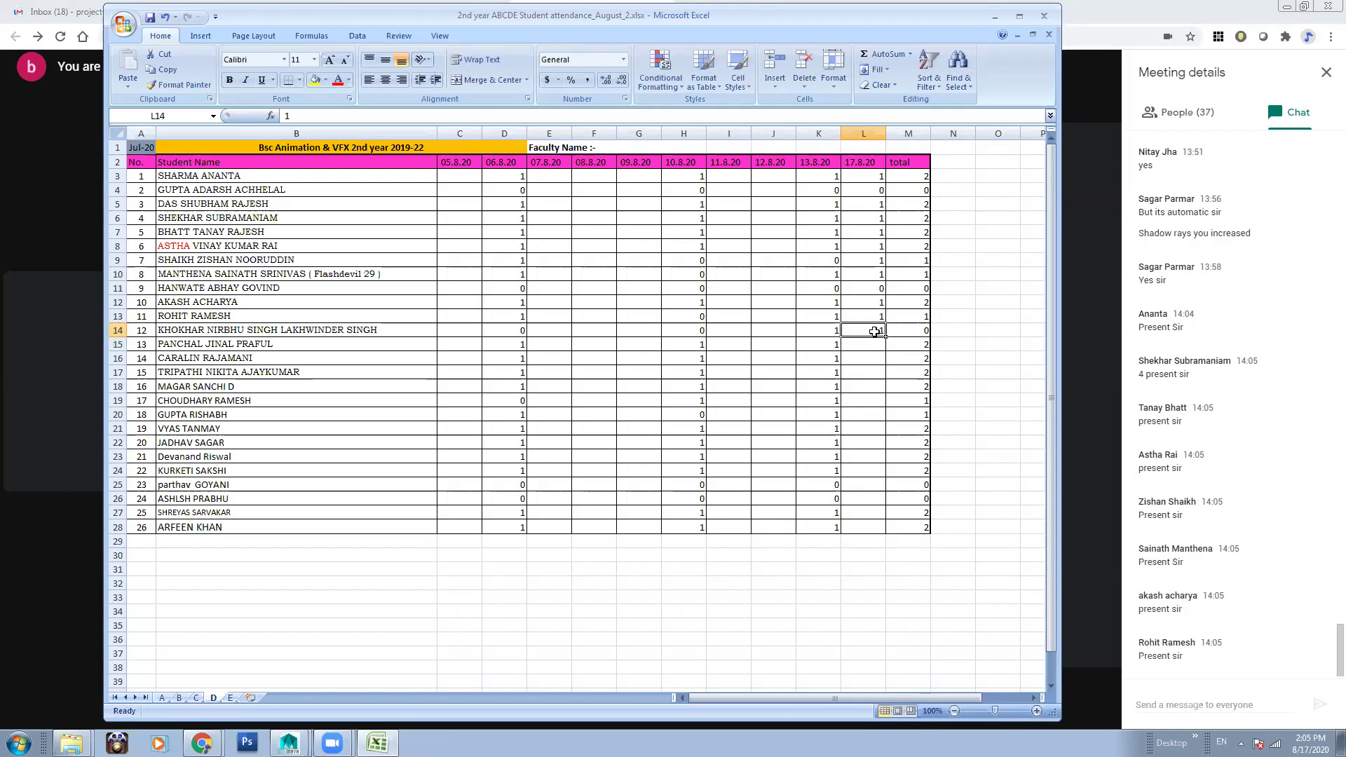
pyautogui.write('0')
# Mark students 13 to 15 present for 17.8.20 with 1 in each cell of L15:L17
pyautogui.click(875, 345)
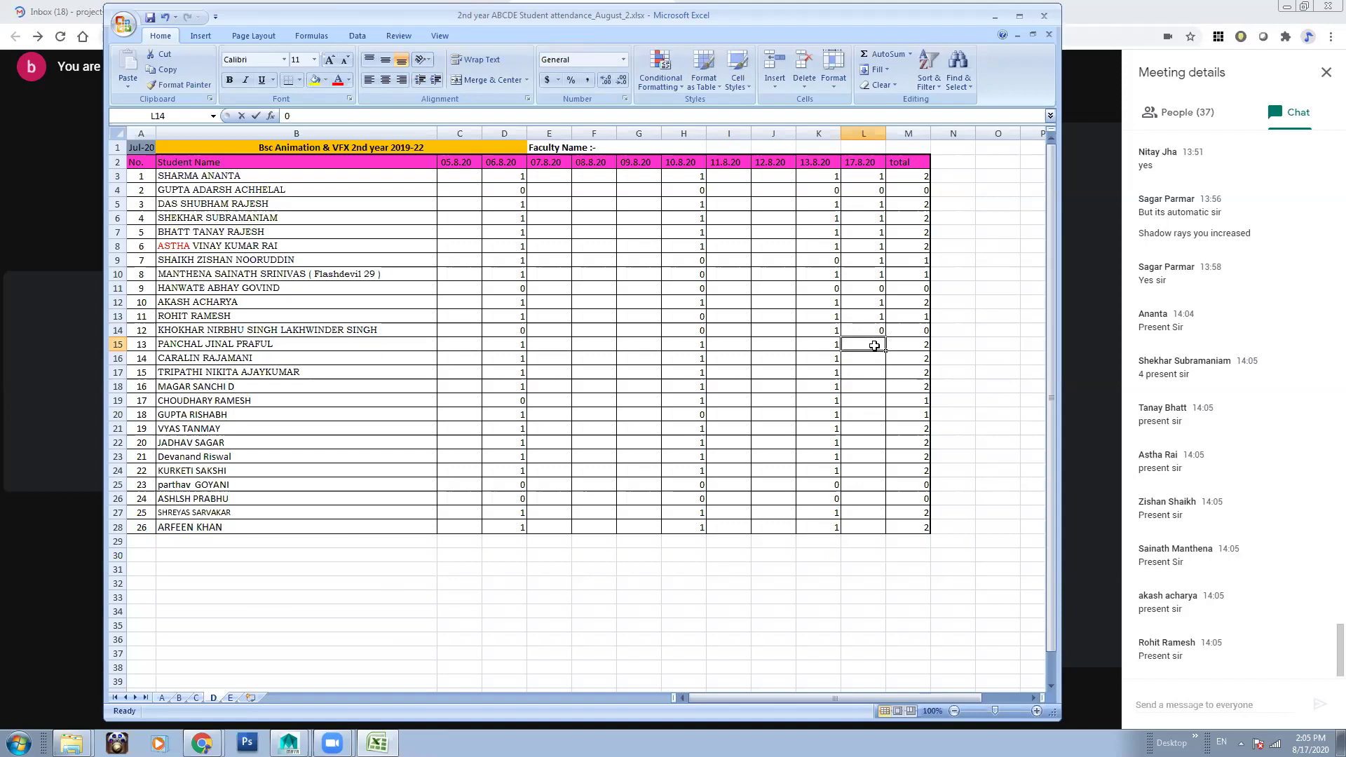
pyautogui.write('1')
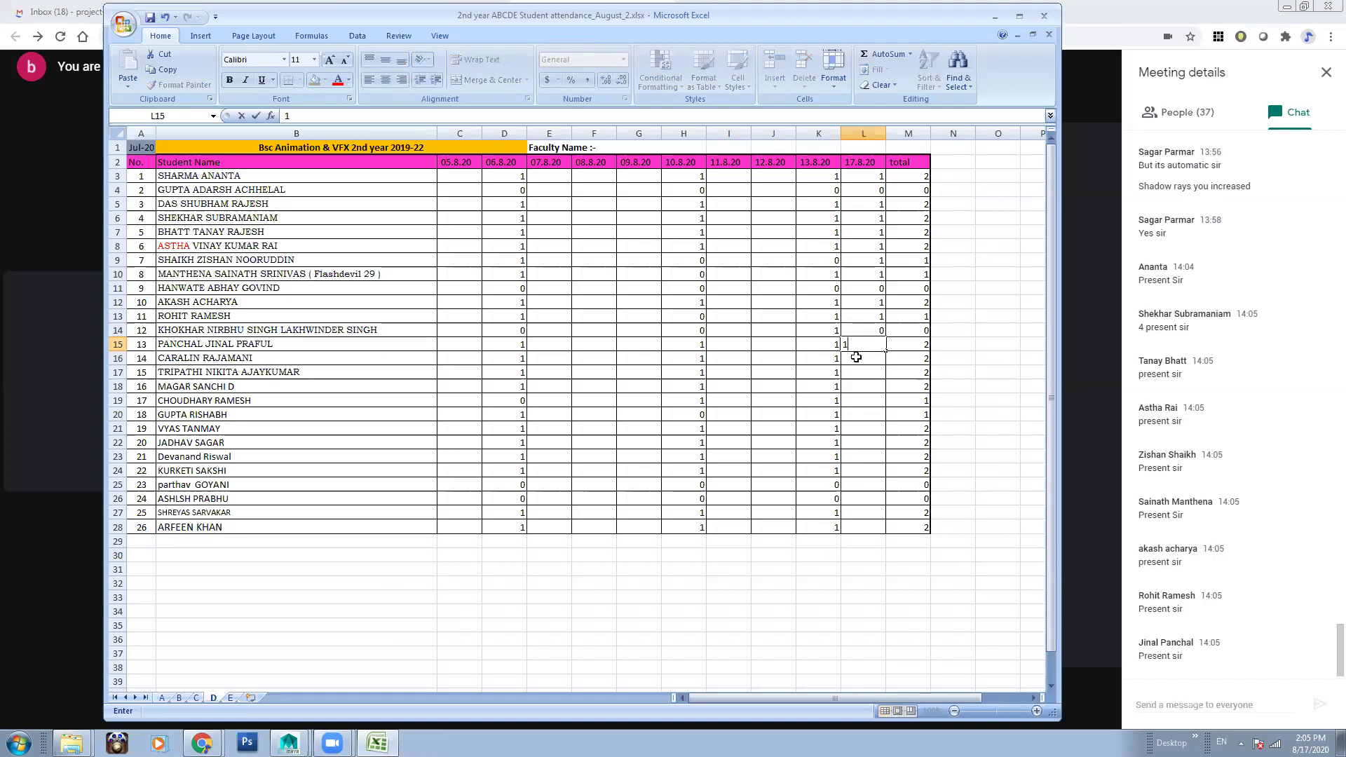
pyautogui.click(854, 359)
pyautogui.write('1')
pyautogui.click(859, 374)
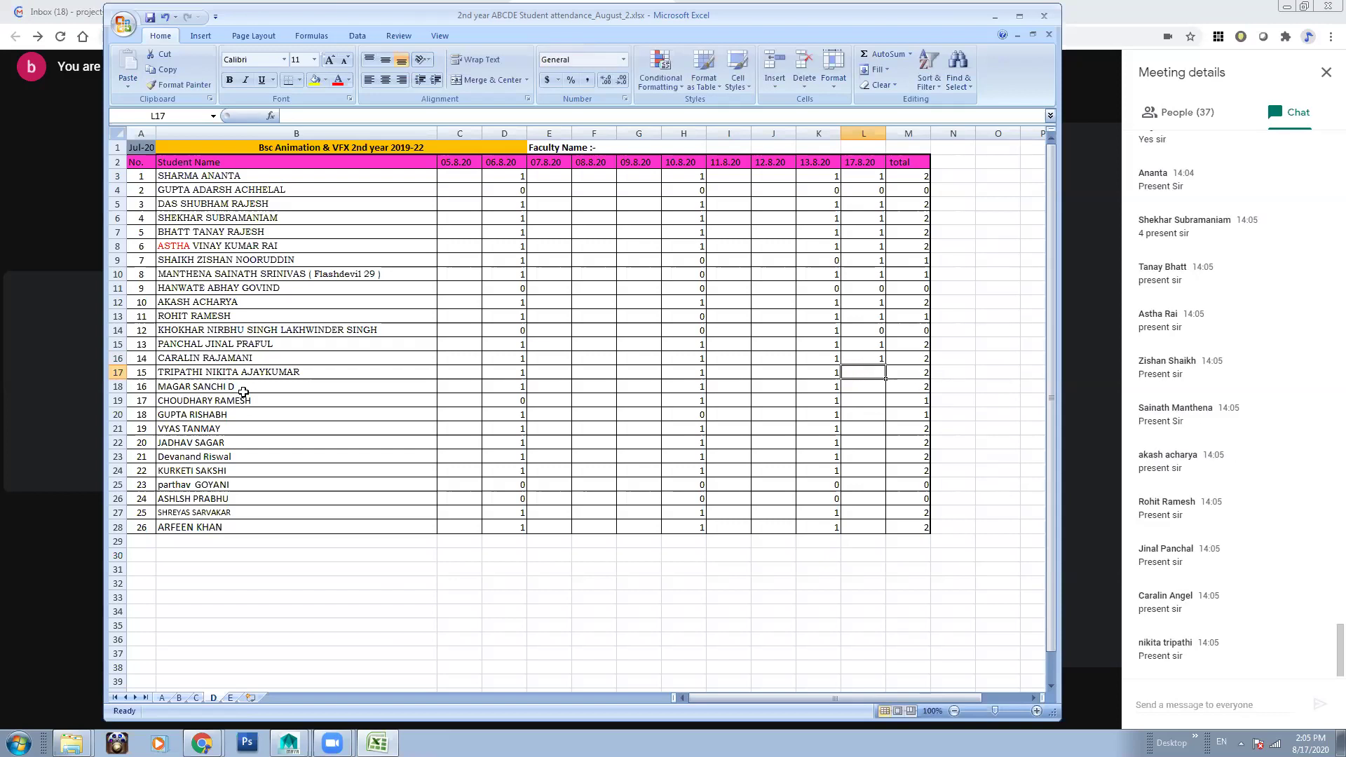
pyautogui.write('1')
# Mark students 16 to 18 absent for 17.8.20 with 0 in each cell of L18:L20
pyautogui.click(861, 388)
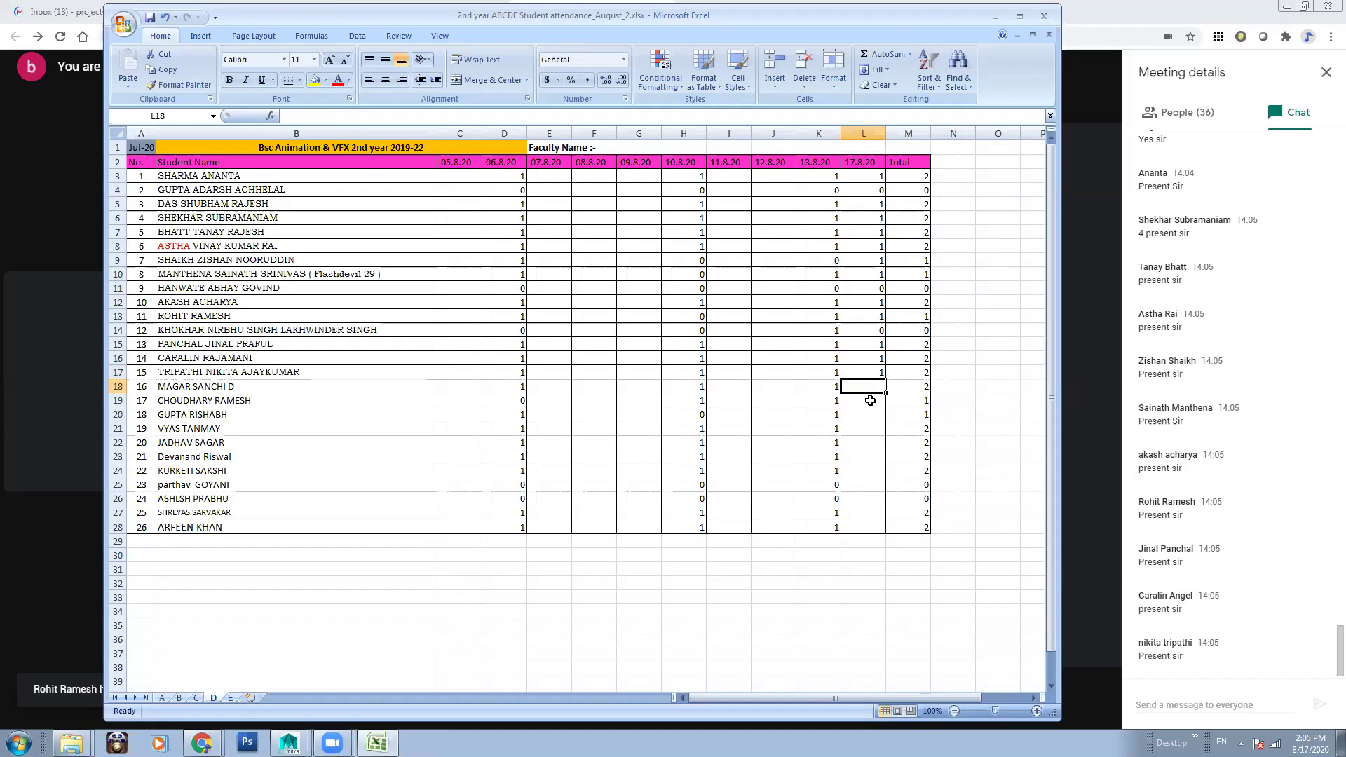
pyautogui.write('0')
pyautogui.press('Return')
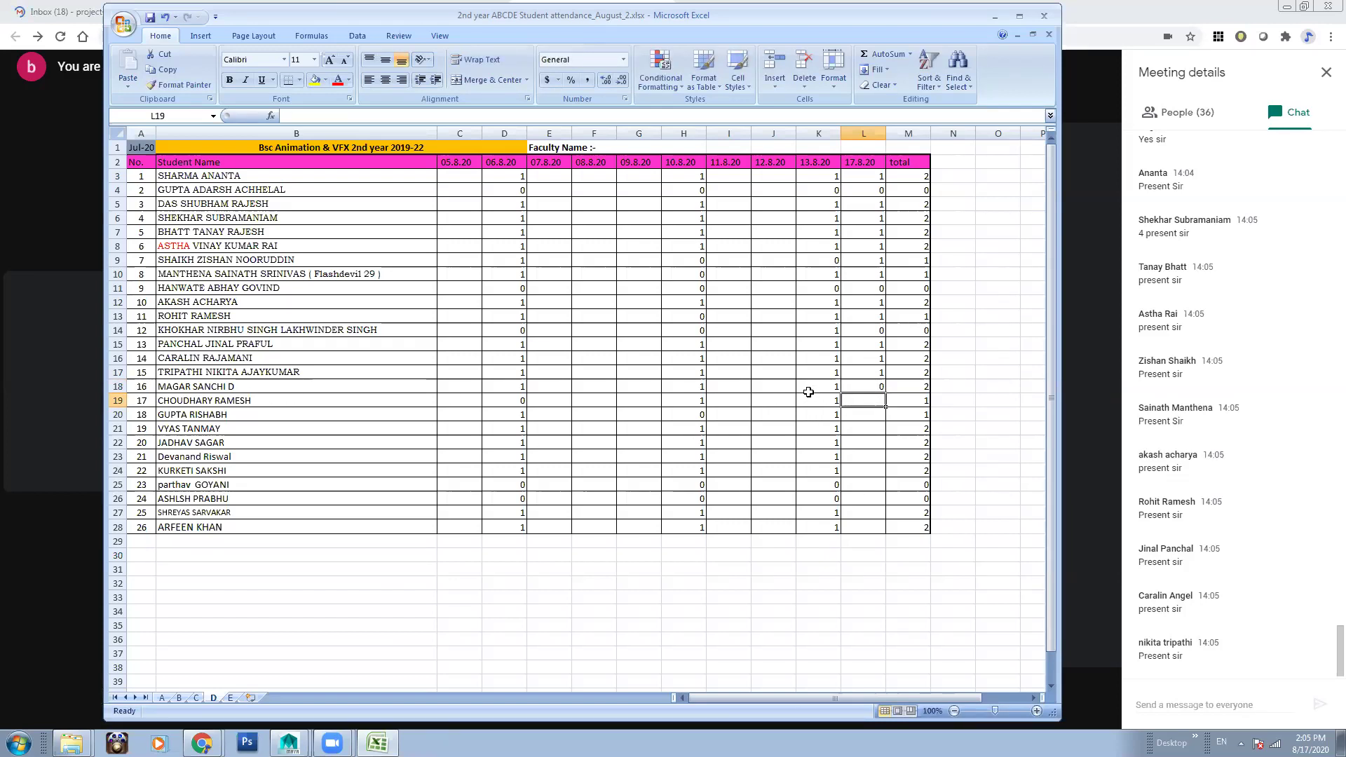
pyautogui.write('0')
pyautogui.press('Return')
pyautogui.click(868, 427)
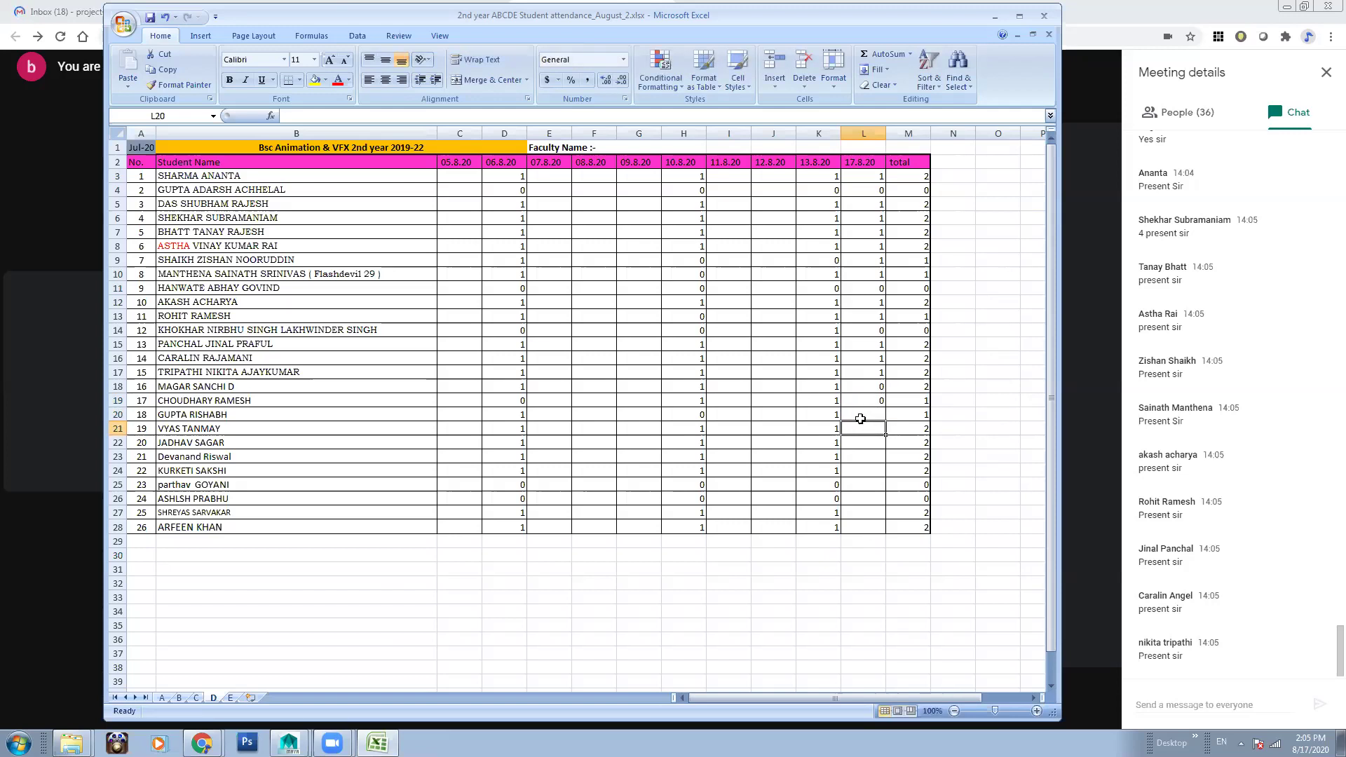
pyautogui.click(868, 416)
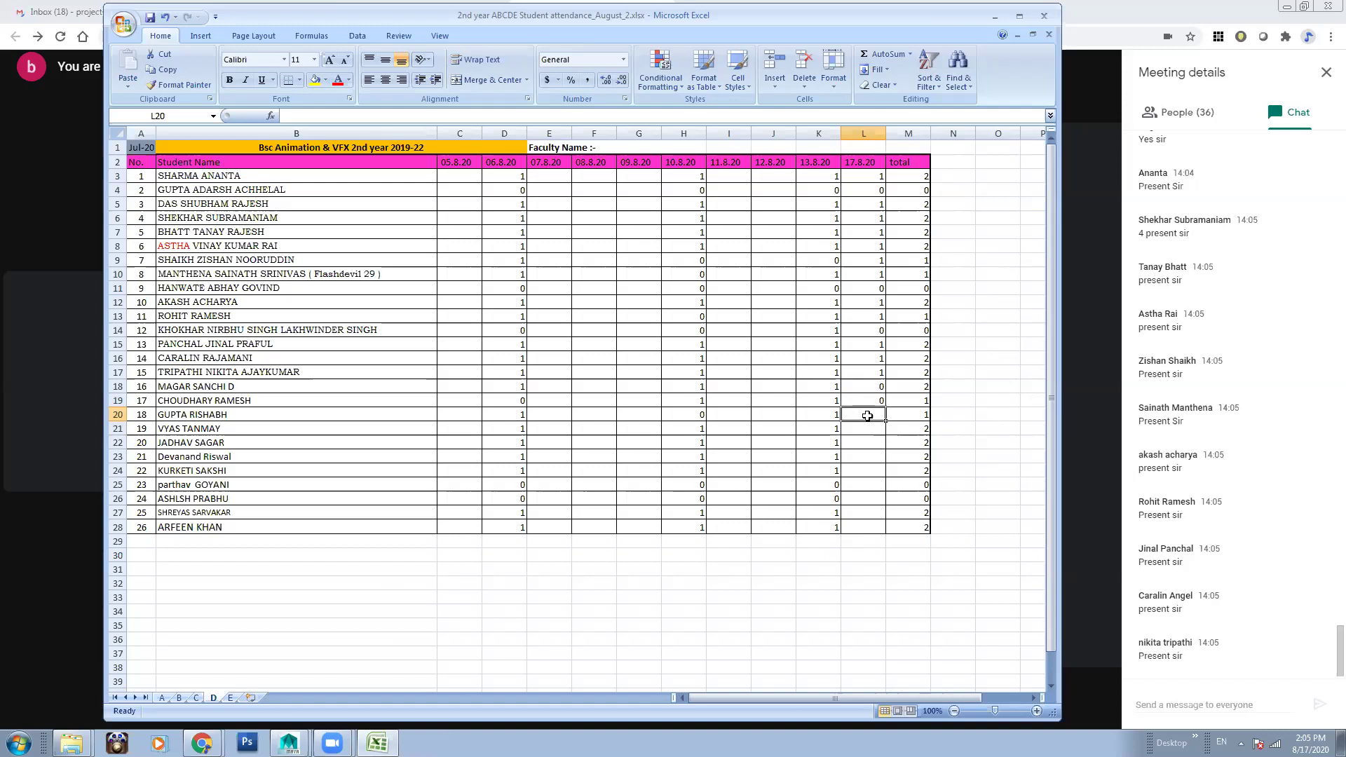
pyautogui.write('0')
# Mark students 19 to 22 present for 17.8.20 with 1 in each cell of L21:L24
pyautogui.click(868, 430)
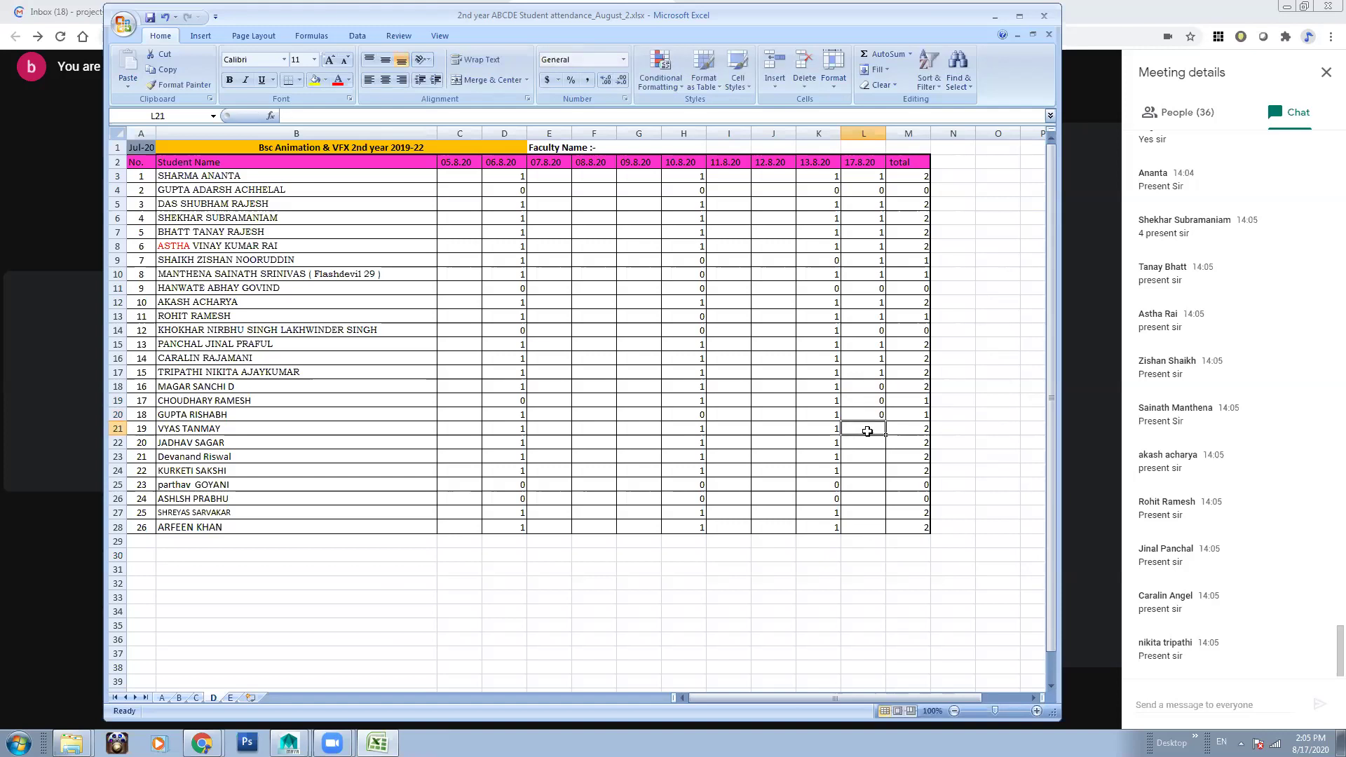
pyautogui.write('1')
pyautogui.click(869, 445)
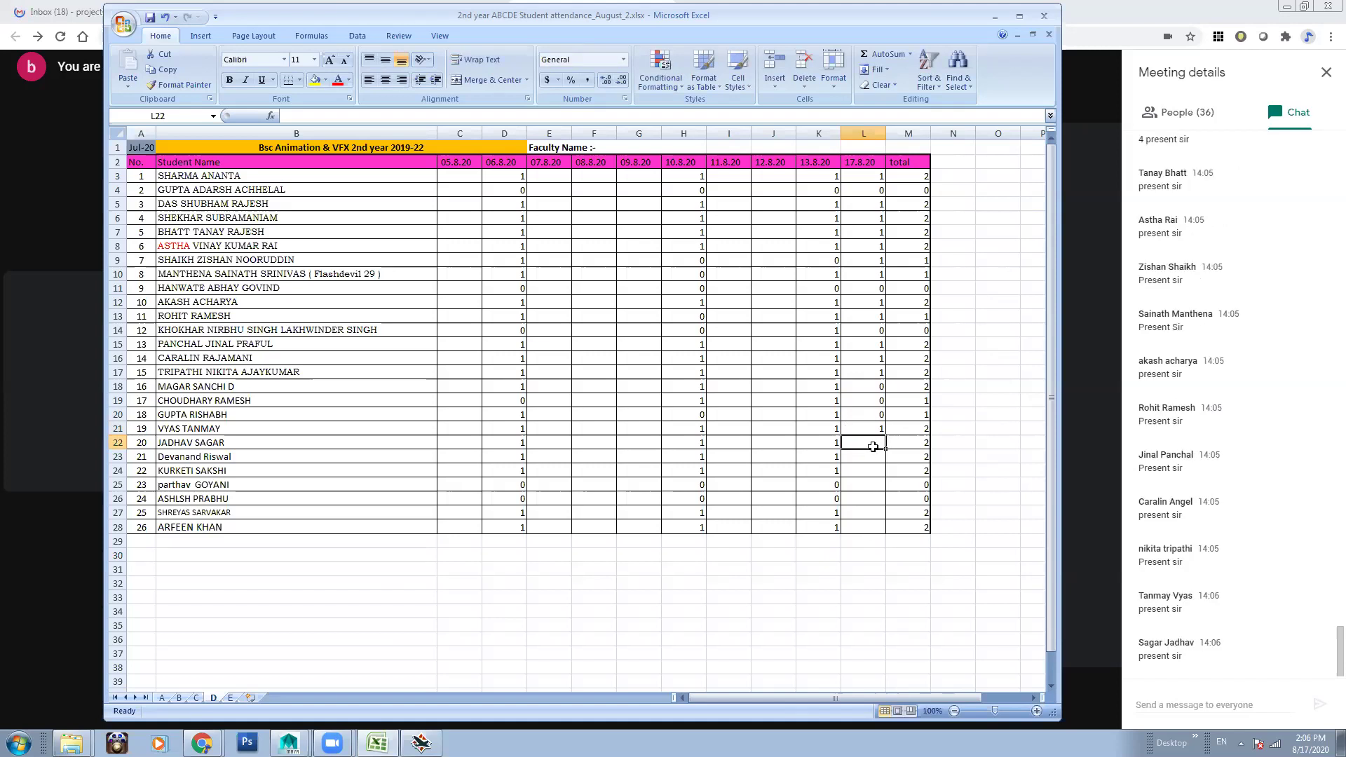
pyautogui.write('1')
pyautogui.click(872, 456)
pyautogui.write('1')
pyautogui.click(876, 472)
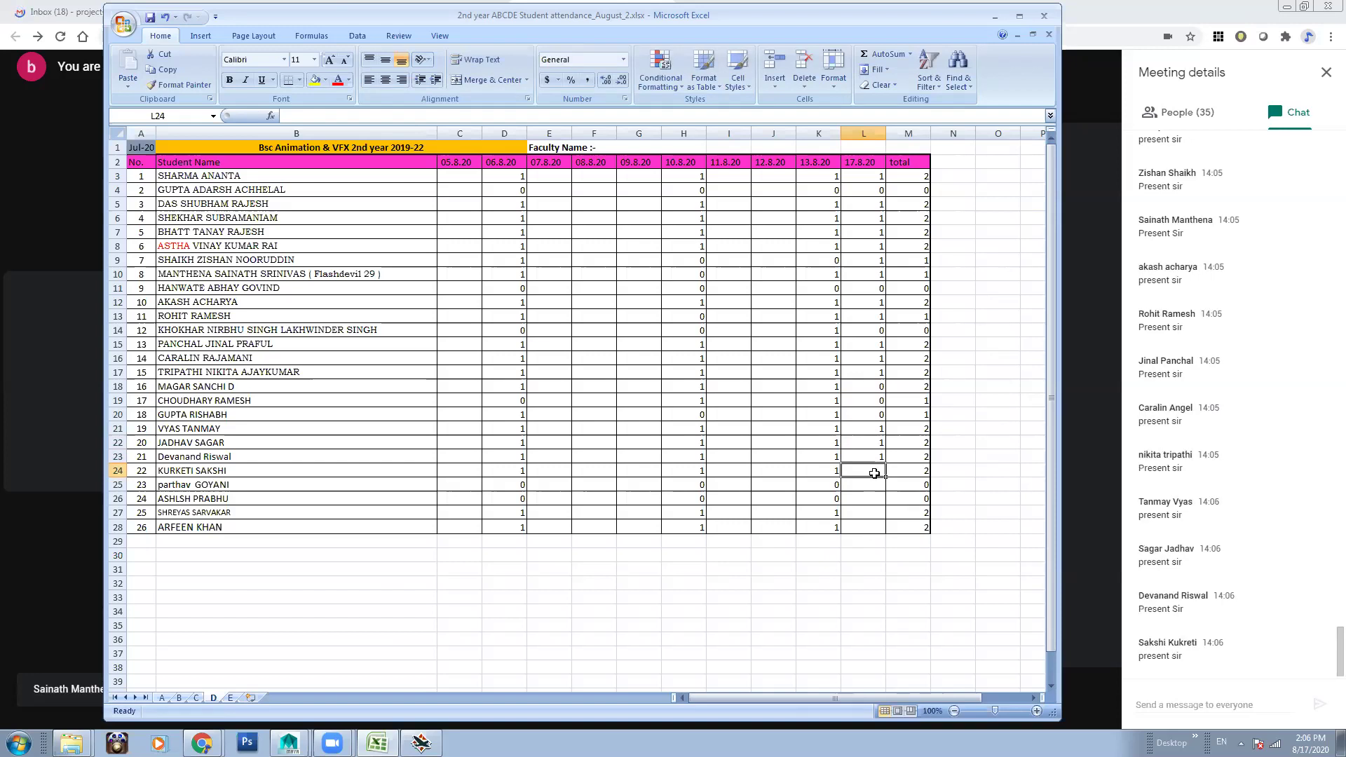
pyautogui.write('1')
# Mark students 23 and 24 absent for 17.8.20 with 0 in L25 and L26, and select L27
pyautogui.click(876, 481)
pyautogui.write('0')
pyautogui.click(869, 498)
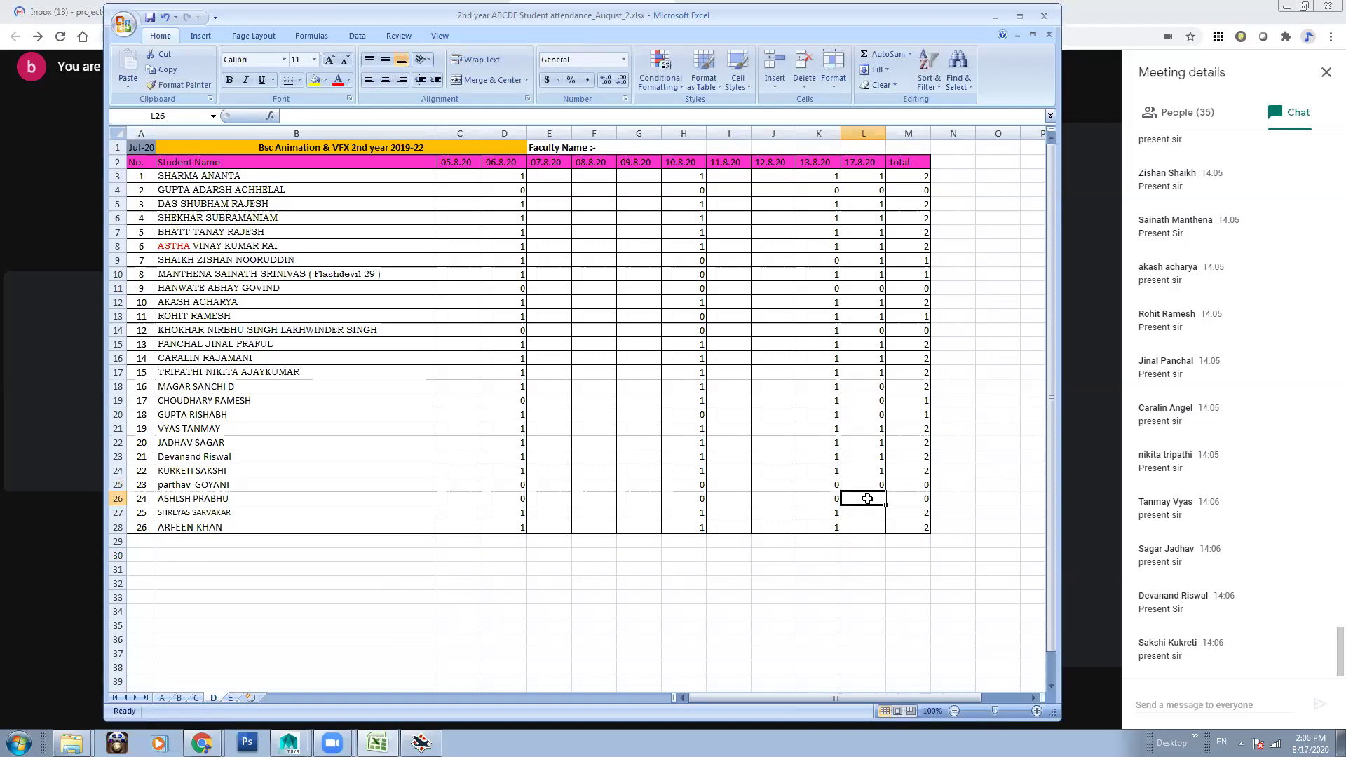
pyautogui.write('0')
pyautogui.click(864, 514)
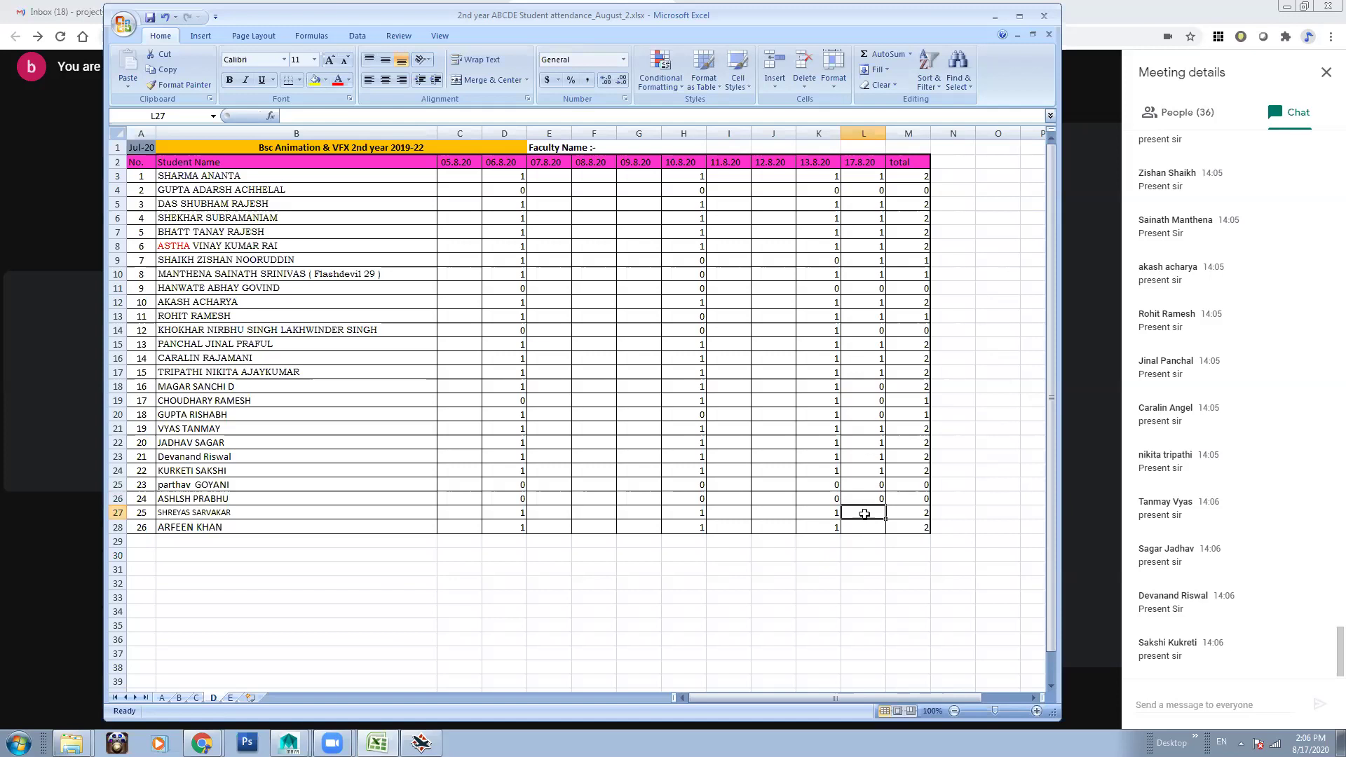
# Mark students 25 and 26 present for 17.8.20 with 1 in each of L27 and L28
pyautogui.write('1')
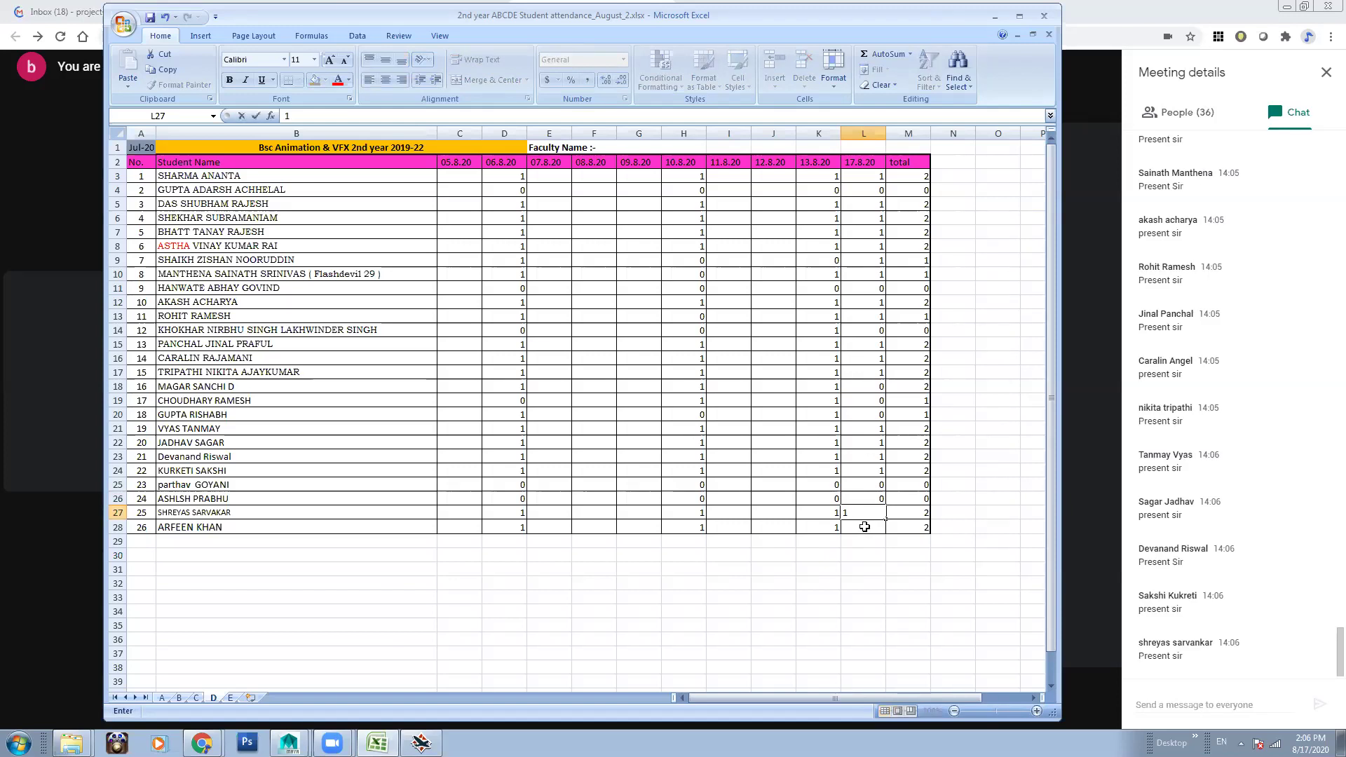
pyautogui.click(865, 526)
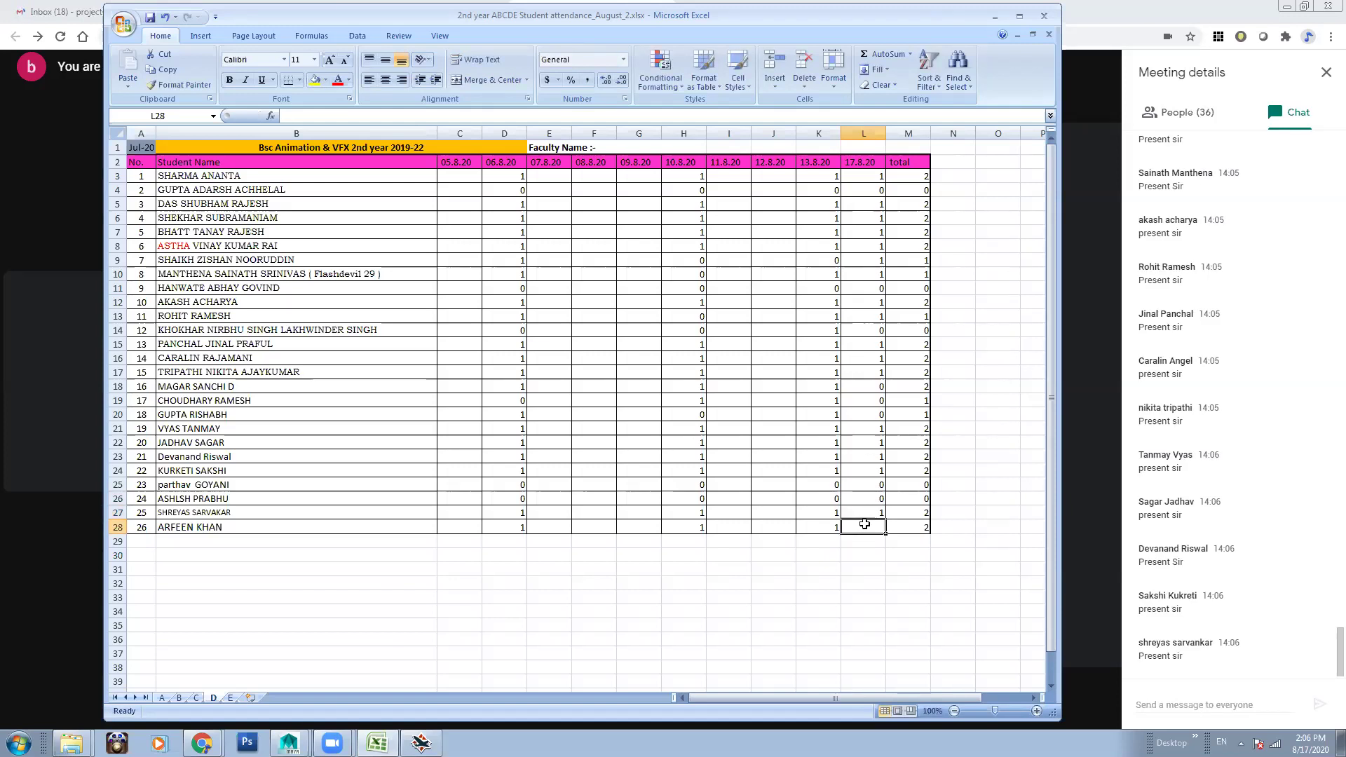
pyautogui.write('1')
pyautogui.click(734, 568)
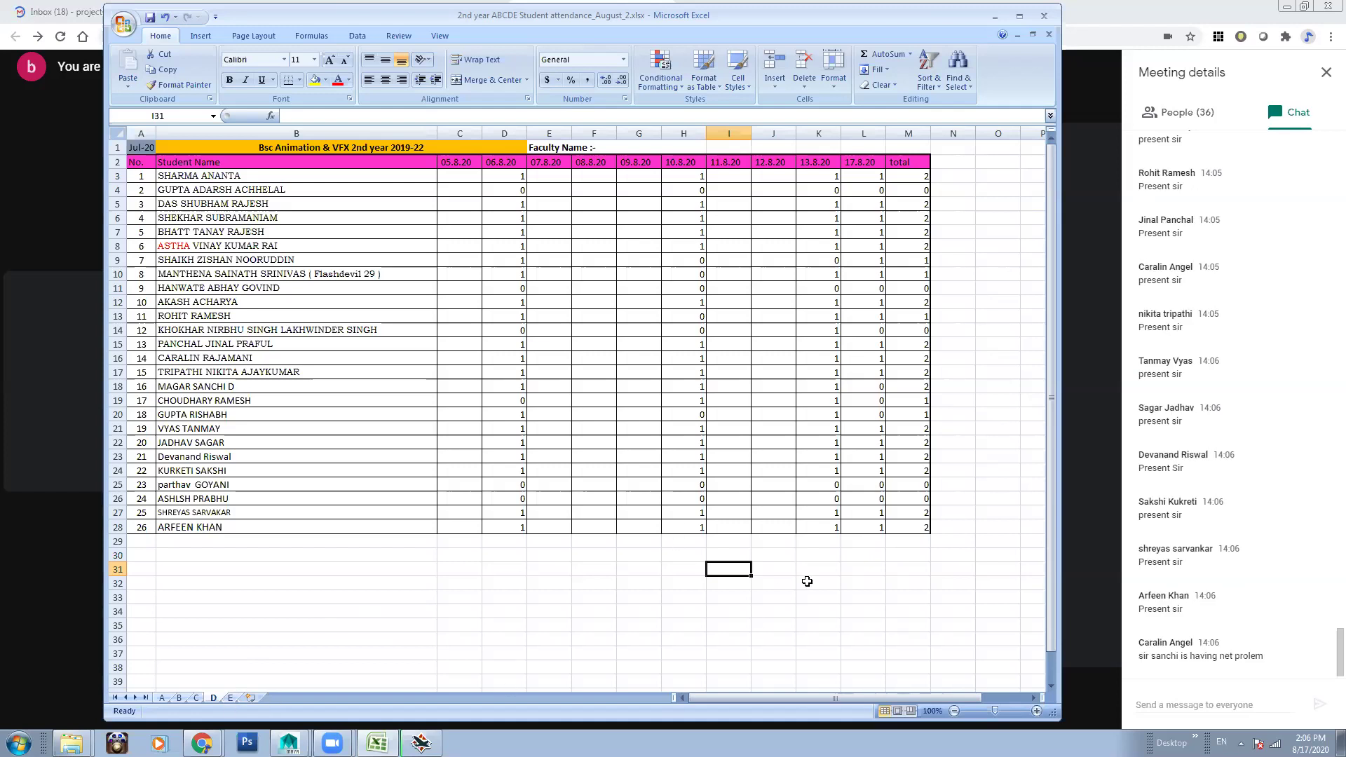
# Change student 16's attendance for 17.8.20 to present by entering 1 in L18
pyautogui.click(889, 582)
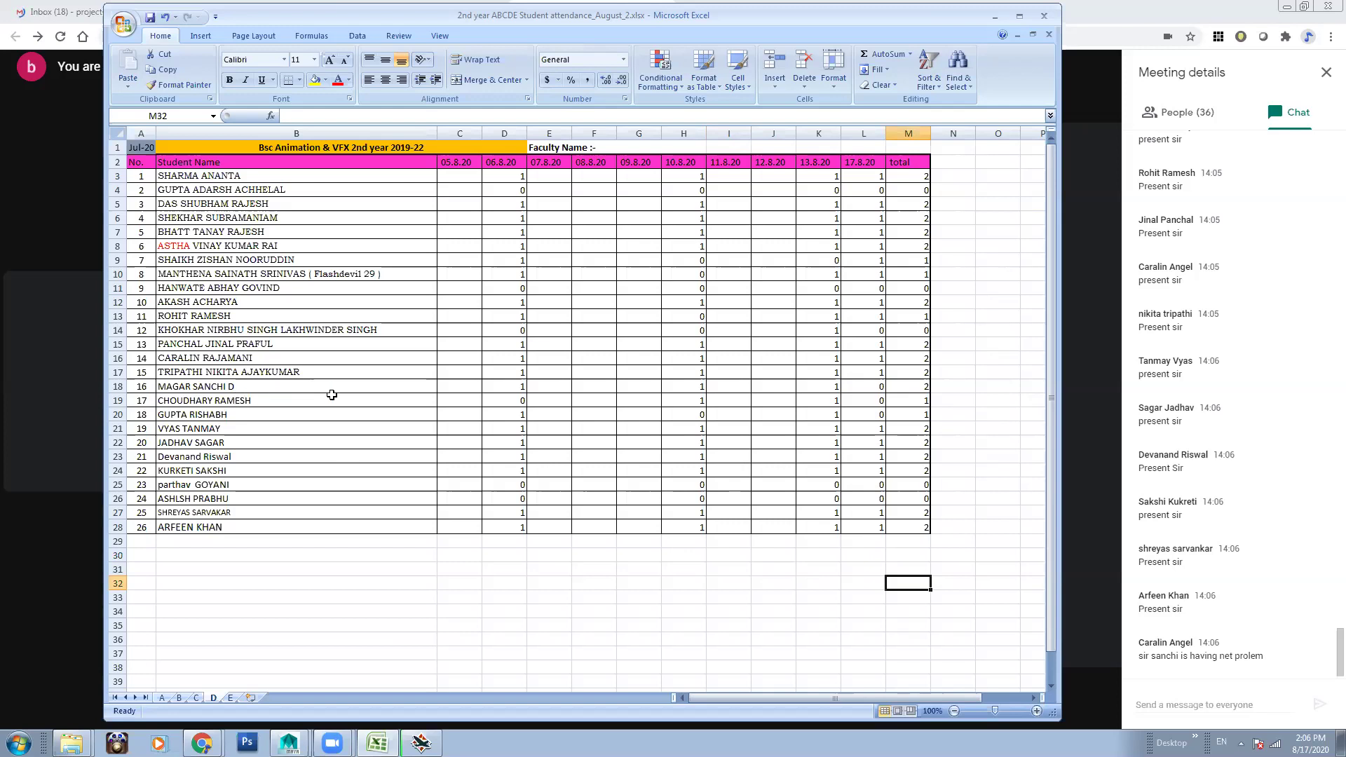
pyautogui.click(878, 386)
pyautogui.write('1')
pyautogui.click(819, 551)
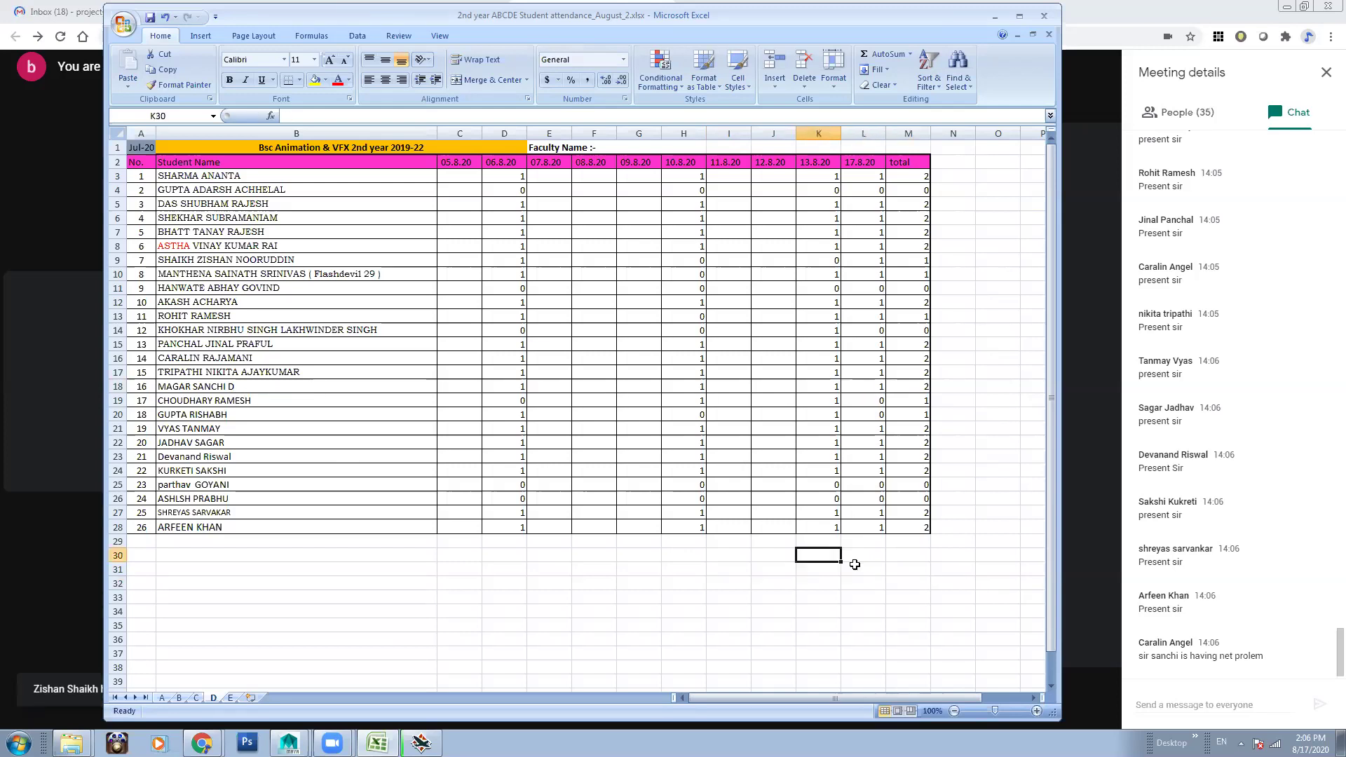
# In sheet E, copy the 14.8.20 column L2:L28 and insert it before the total column, shifting the totals right
pyautogui.click(231, 699)
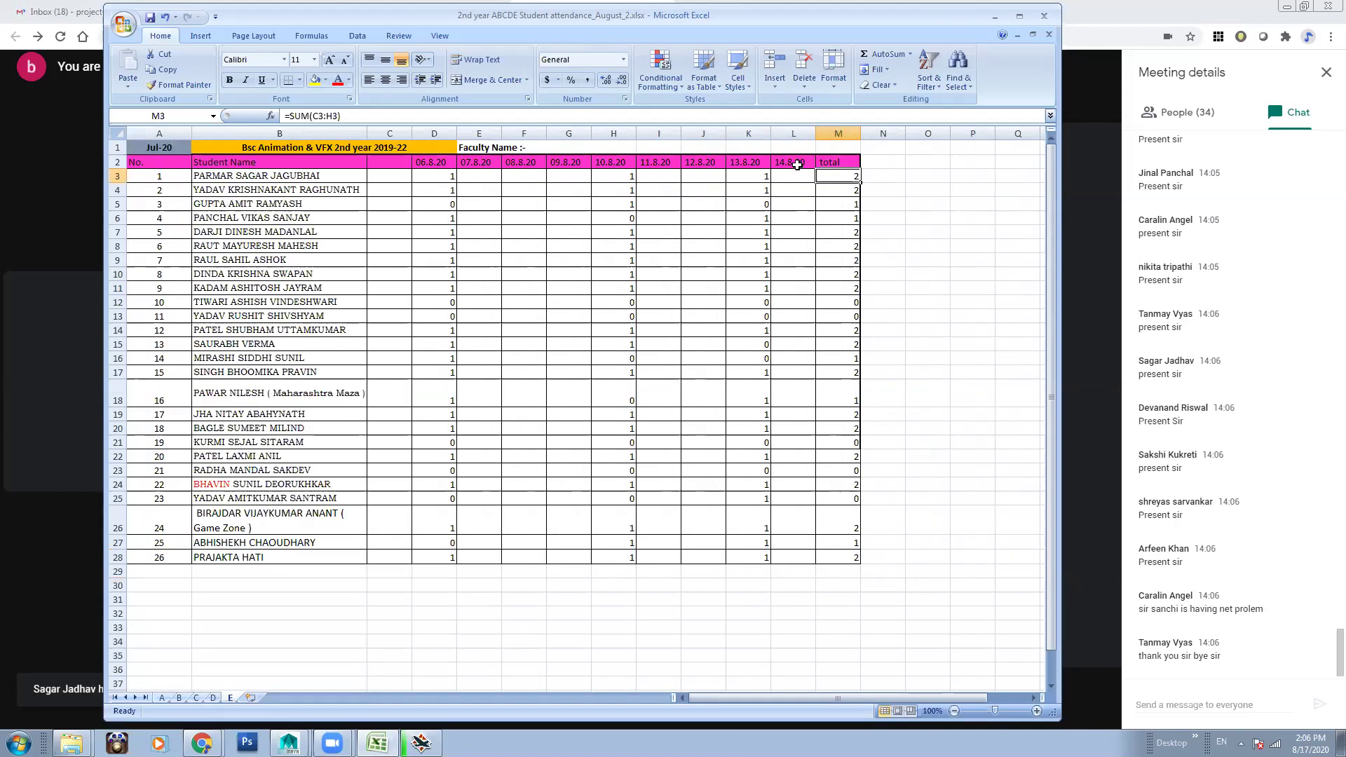
pyautogui.click(794, 162)
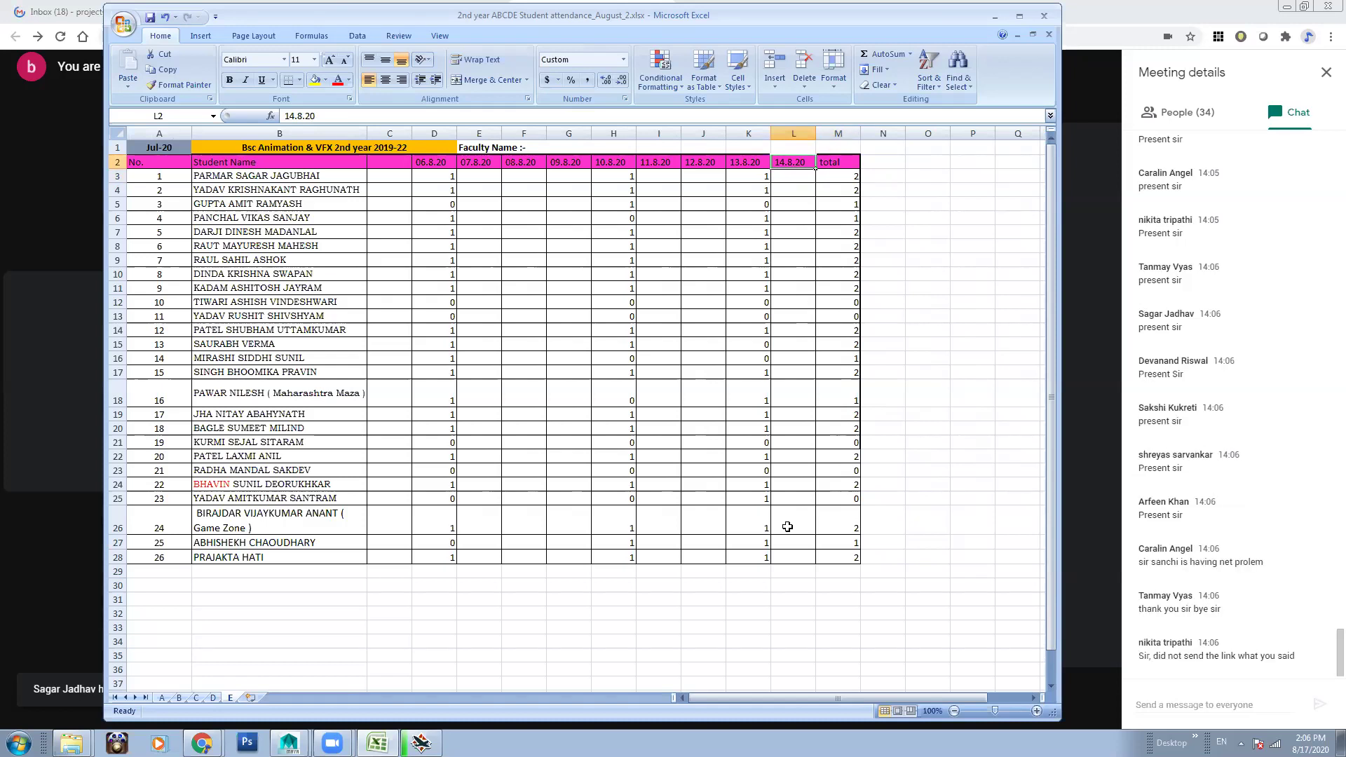
pyautogui.keyDown('shift'); pyautogui.click(797, 557); pyautogui.keyUp('shift')
pyautogui.hotkey('ctrl', 'c')
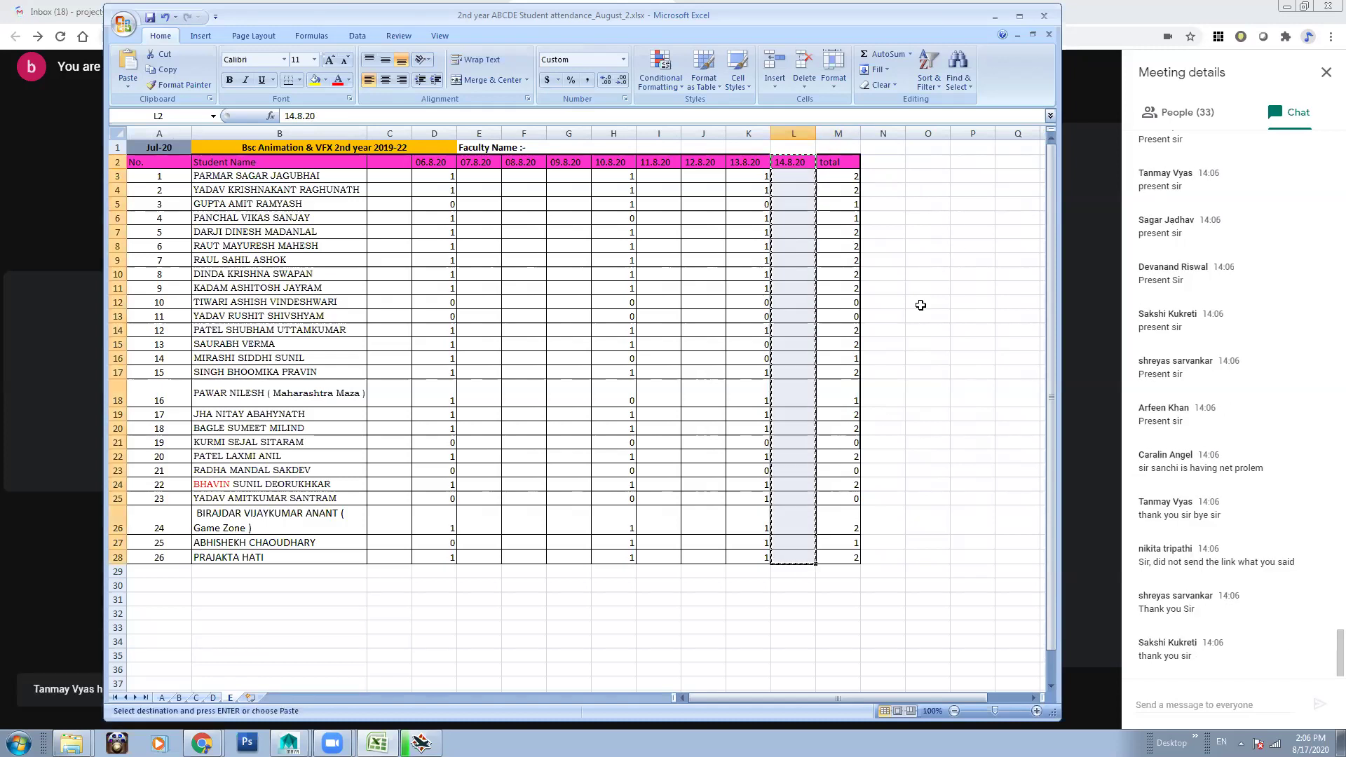
pyautogui.click(839, 163)
pyautogui.keyDown('shift'); pyautogui.click(835, 558); pyautogui.keyUp('shift')
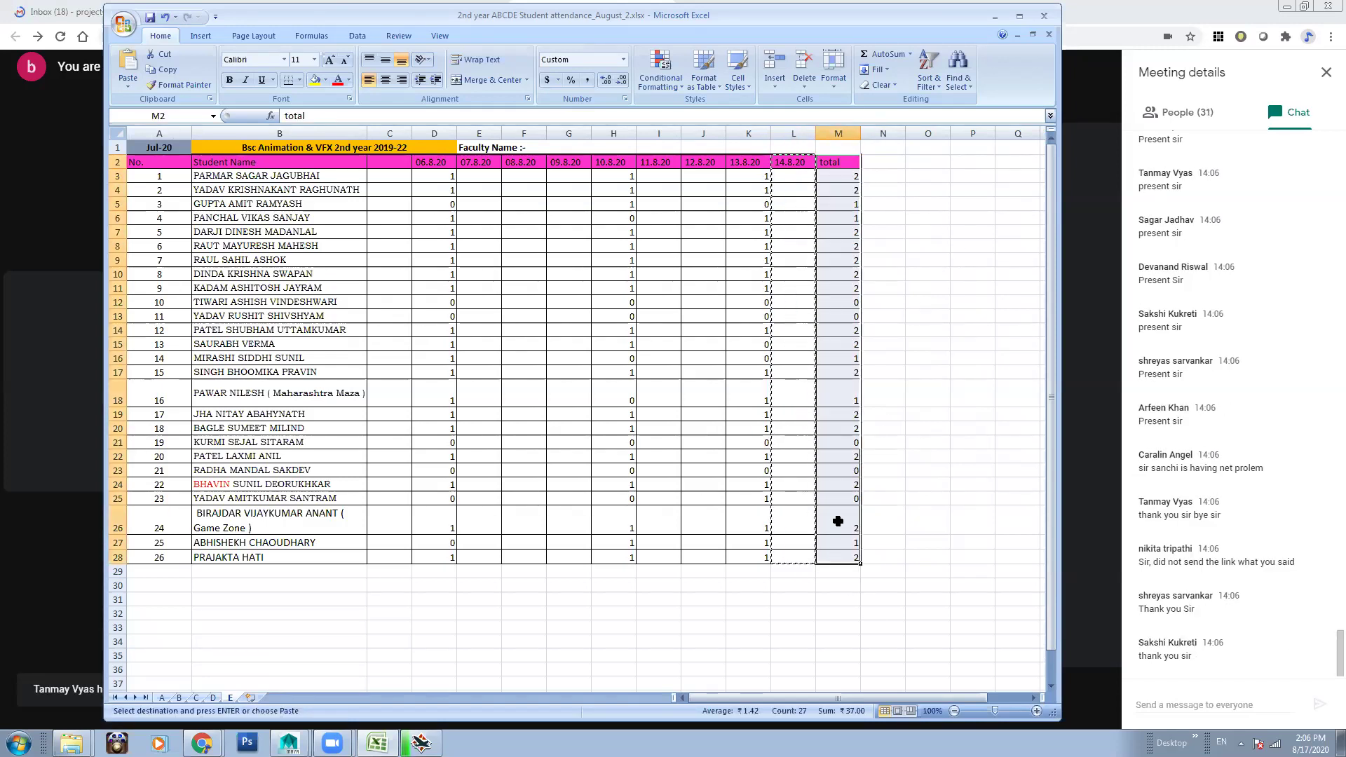
pyautogui.rightClick(850, 314)
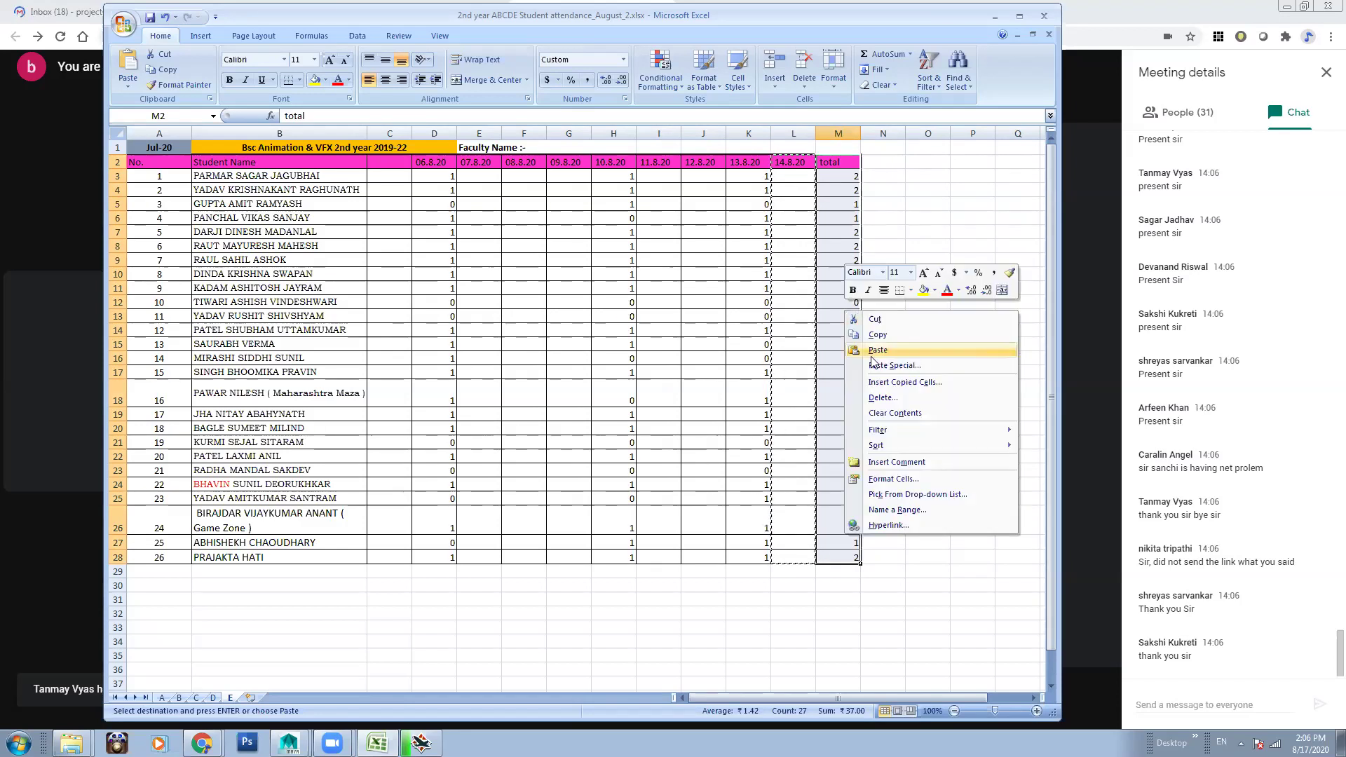
pyautogui.click(901, 382)
pyautogui.click(850, 403)
# Change the date heading of the inserted column in M2 to 17.8.20
pyautogui.doubleClick(828, 163)
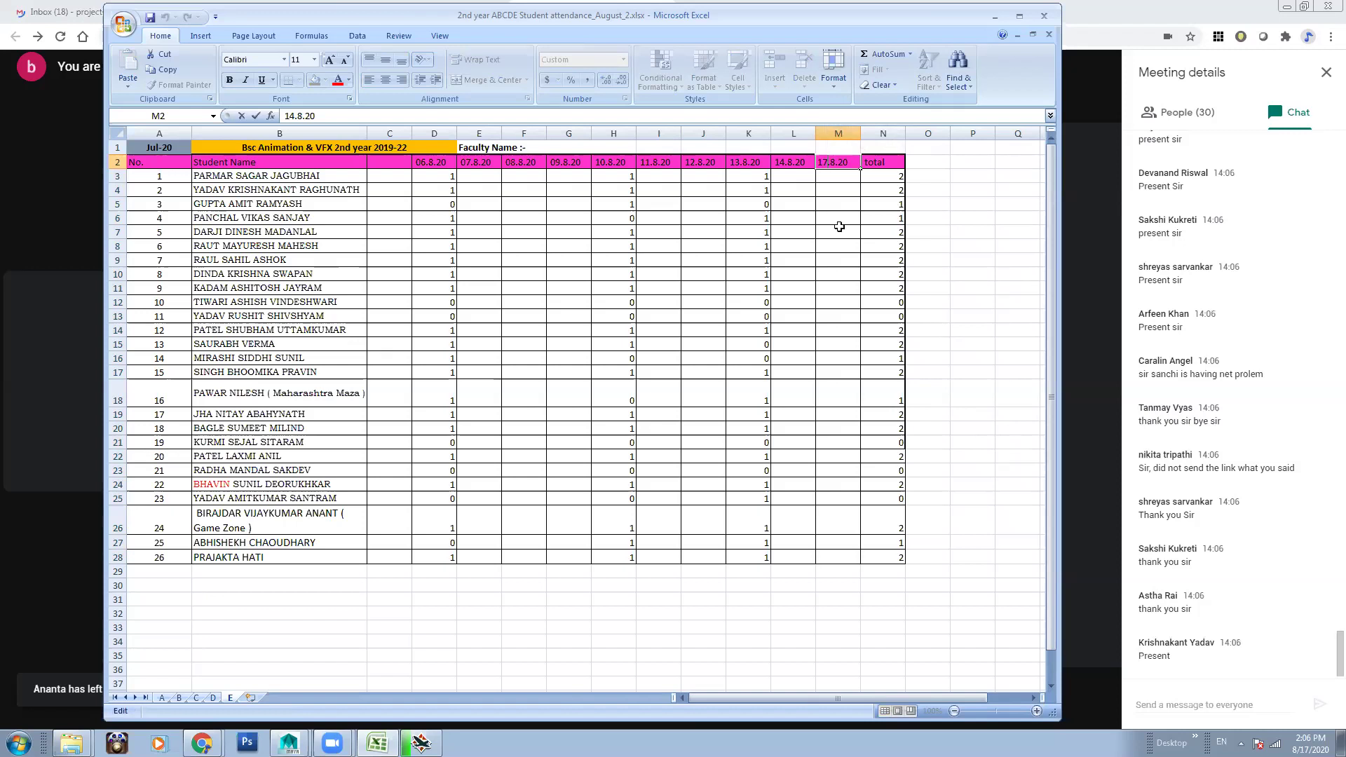
pyautogui.press('BackSpace')
pyautogui.write('7')
pyautogui.press('Return')
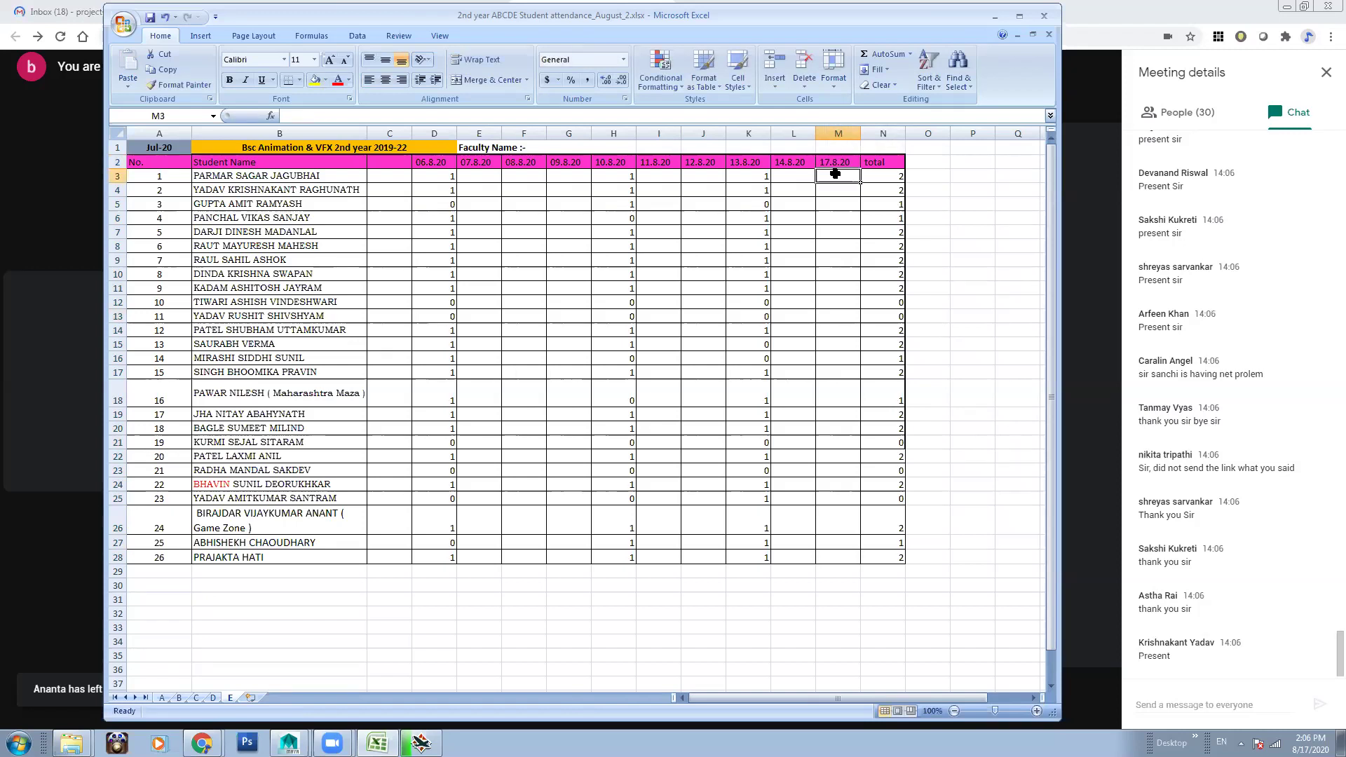
# Record 17.8.20 attendance for students 1 to 3 with 1 in M3, 1 in M4 and 0 in M5
pyautogui.write('1')
pyautogui.press('Return')
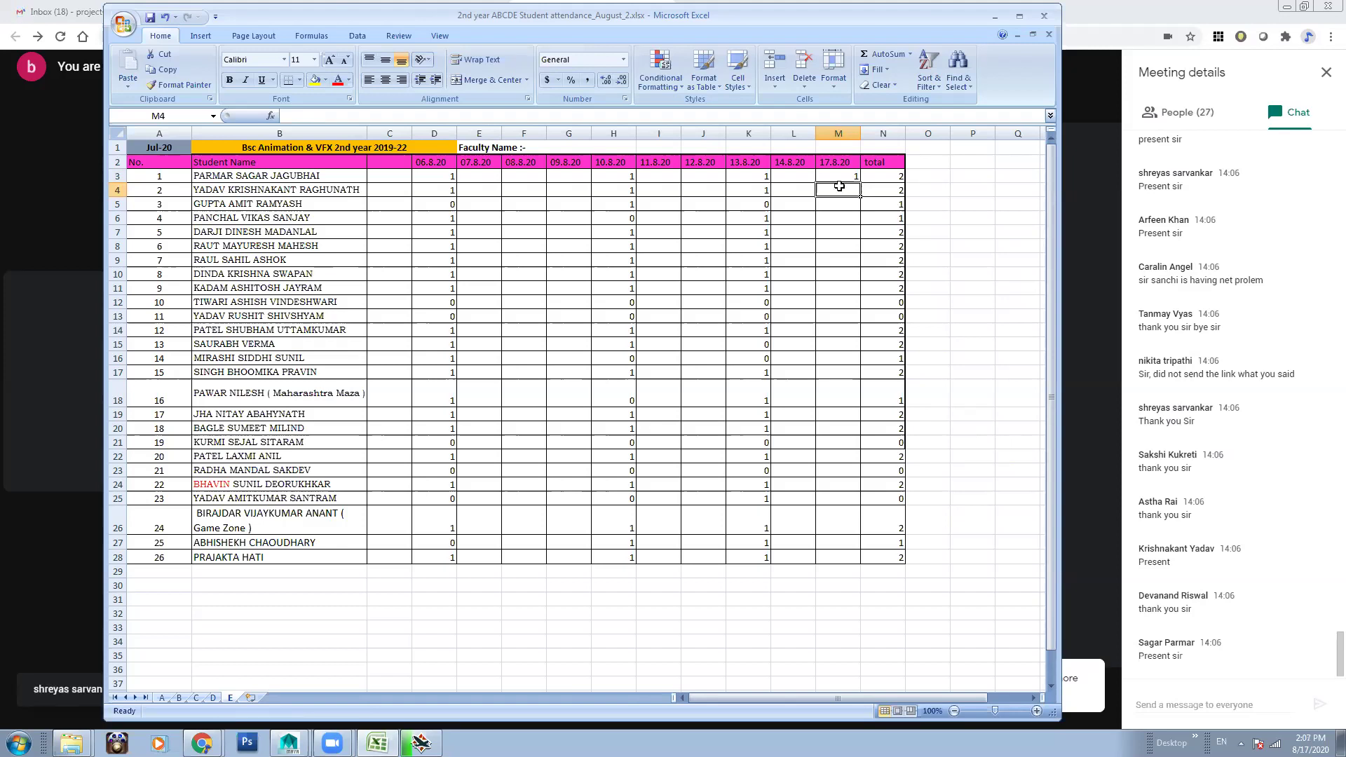
pyautogui.write('1')
pyautogui.press('Return')
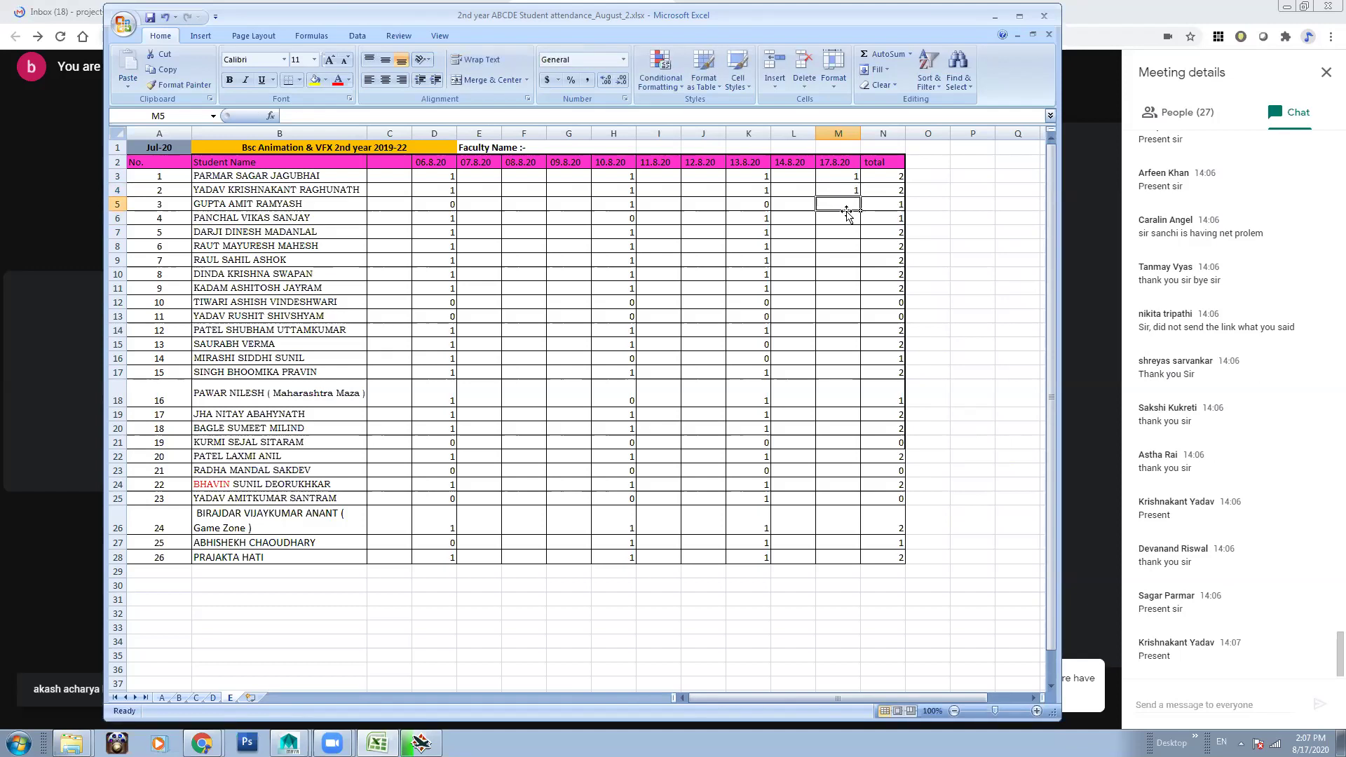
pyautogui.write('0')
pyautogui.press('Return')
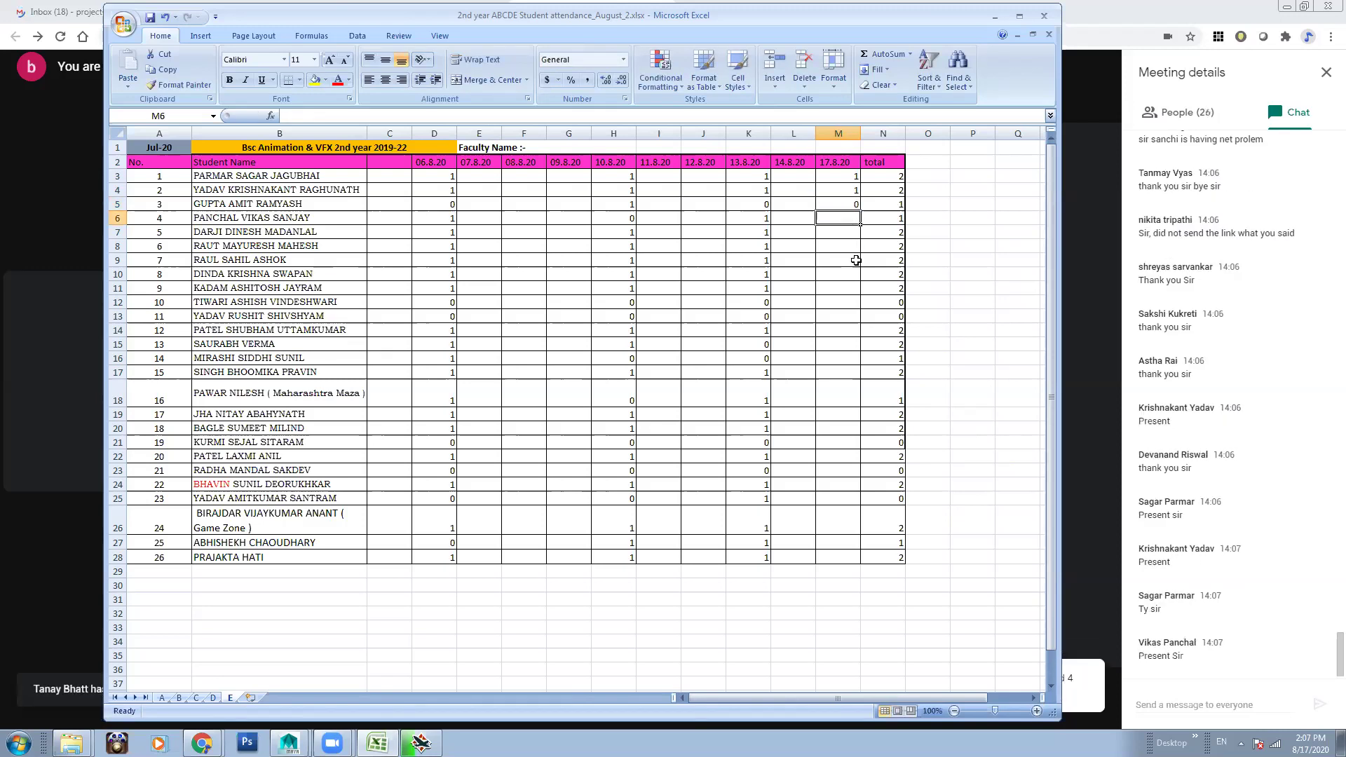
# Mark students 4 to 7 present for 17.8.20 with 1 in each cell of M6:M9
pyautogui.write('1')
pyautogui.click(853, 233)
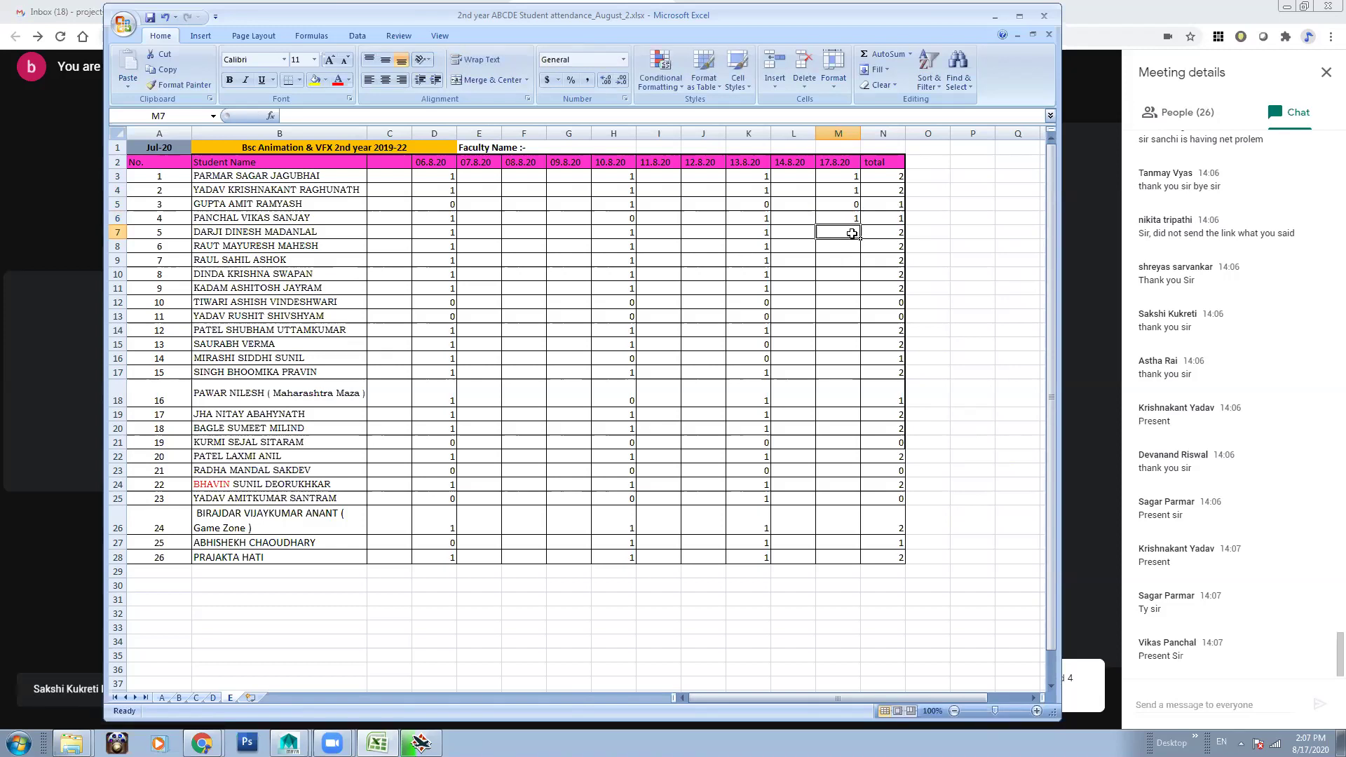
pyautogui.write('1')
pyautogui.click(851, 247)
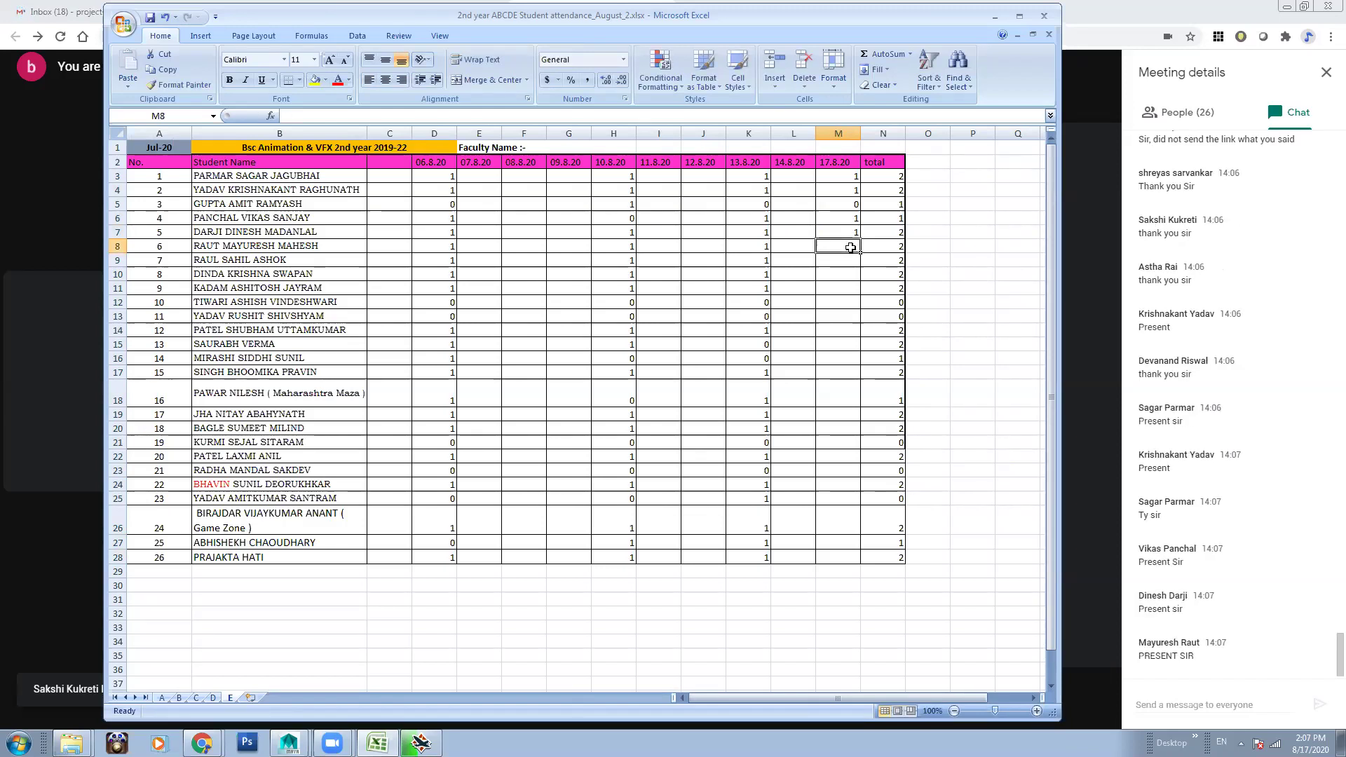
pyautogui.write('1')
pyautogui.click(849, 260)
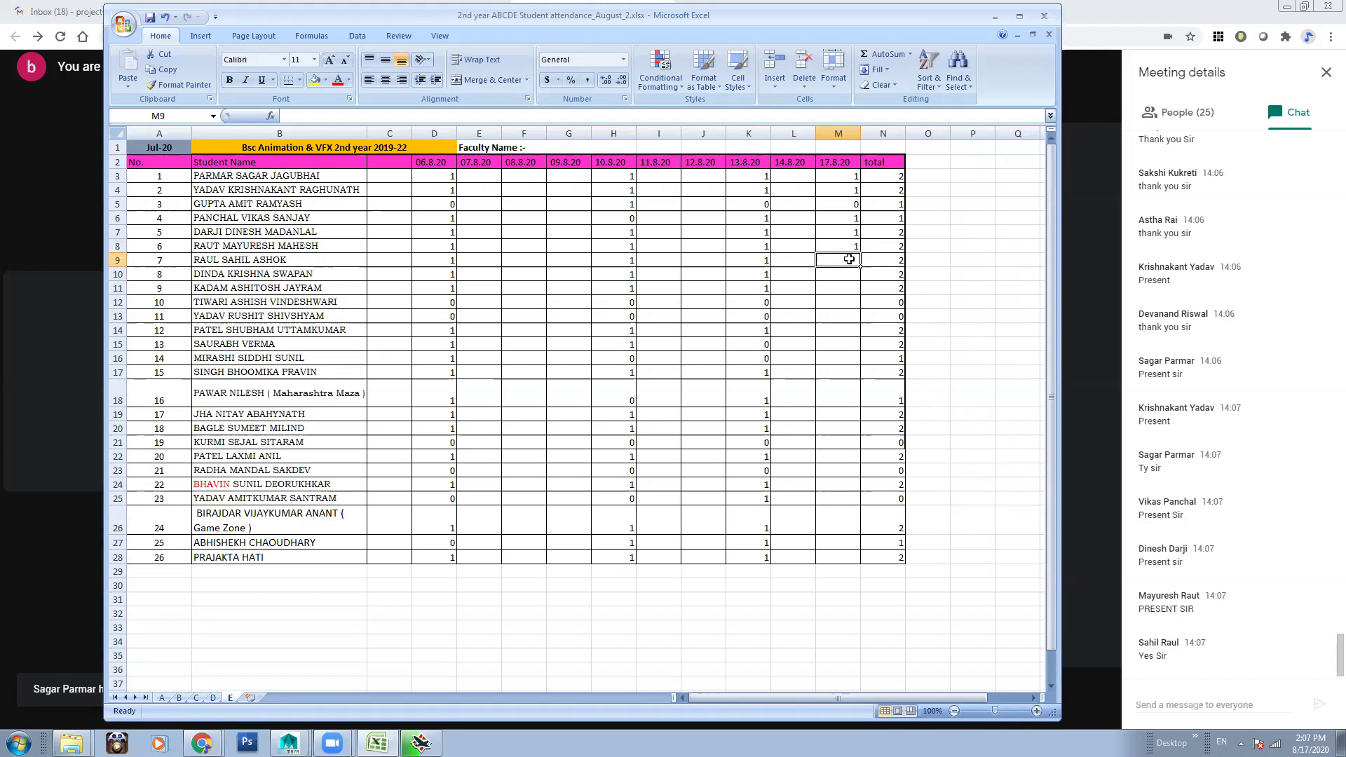
pyautogui.write('1')
pyautogui.click(849, 275)
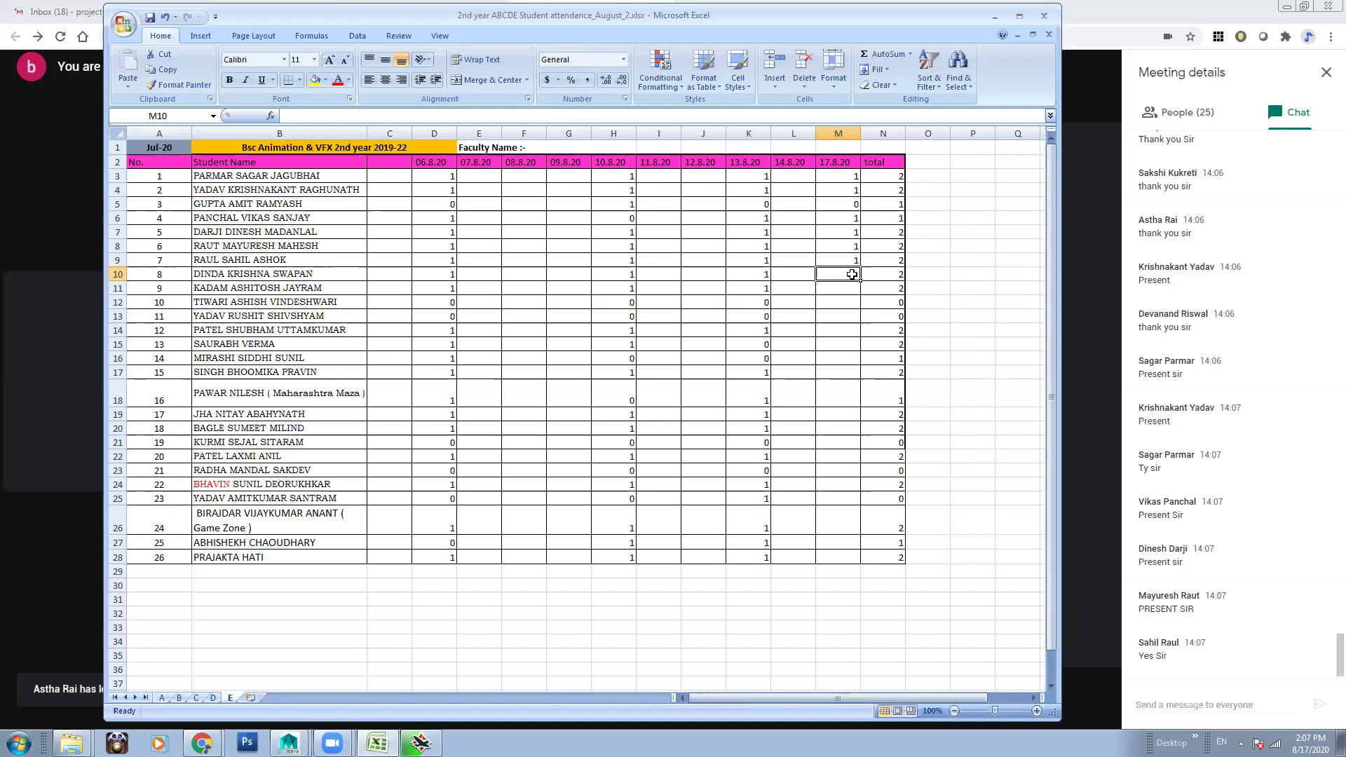
# Color only the middle word of student 7's name in B9 red
pyautogui.doubleClick(223, 260)
pyautogui.moveTo(223, 260); pyautogui.dragTo(243, 260)
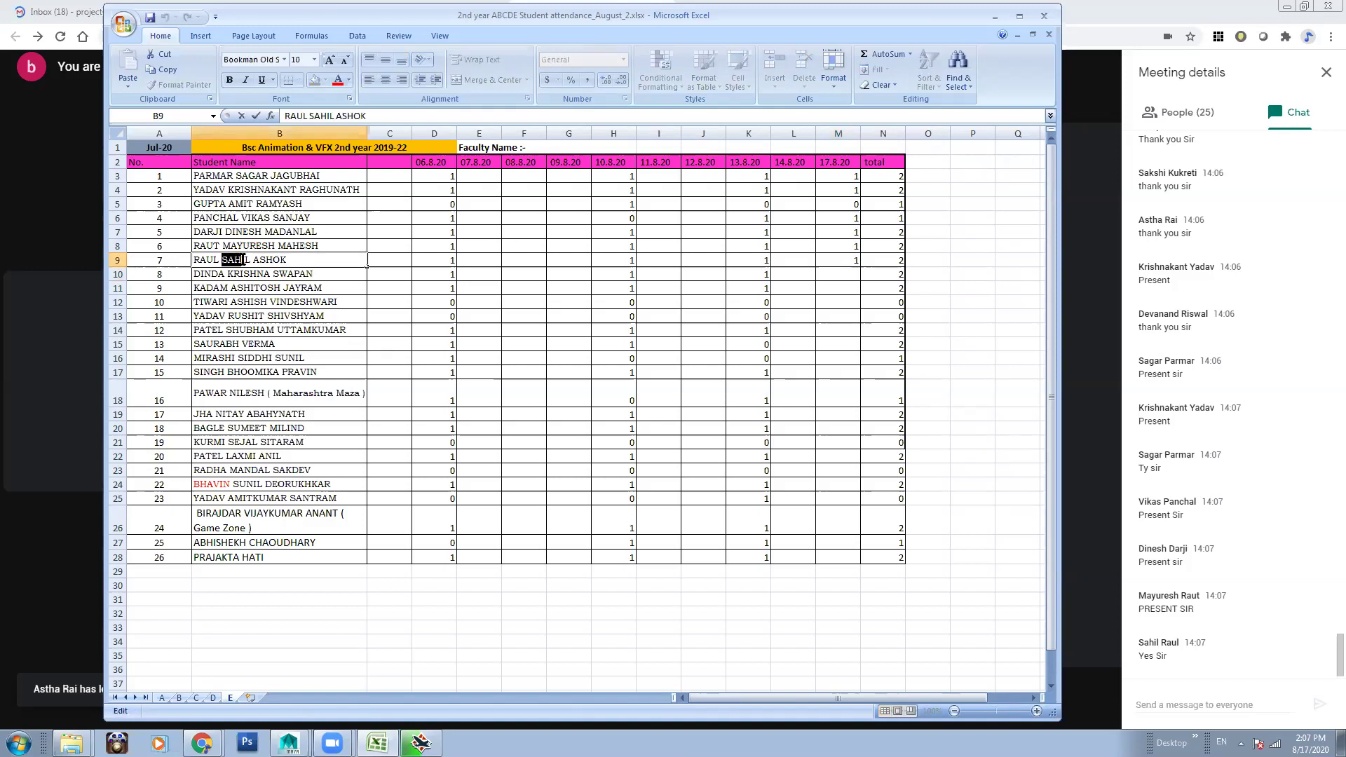
pyautogui.click(337, 79)
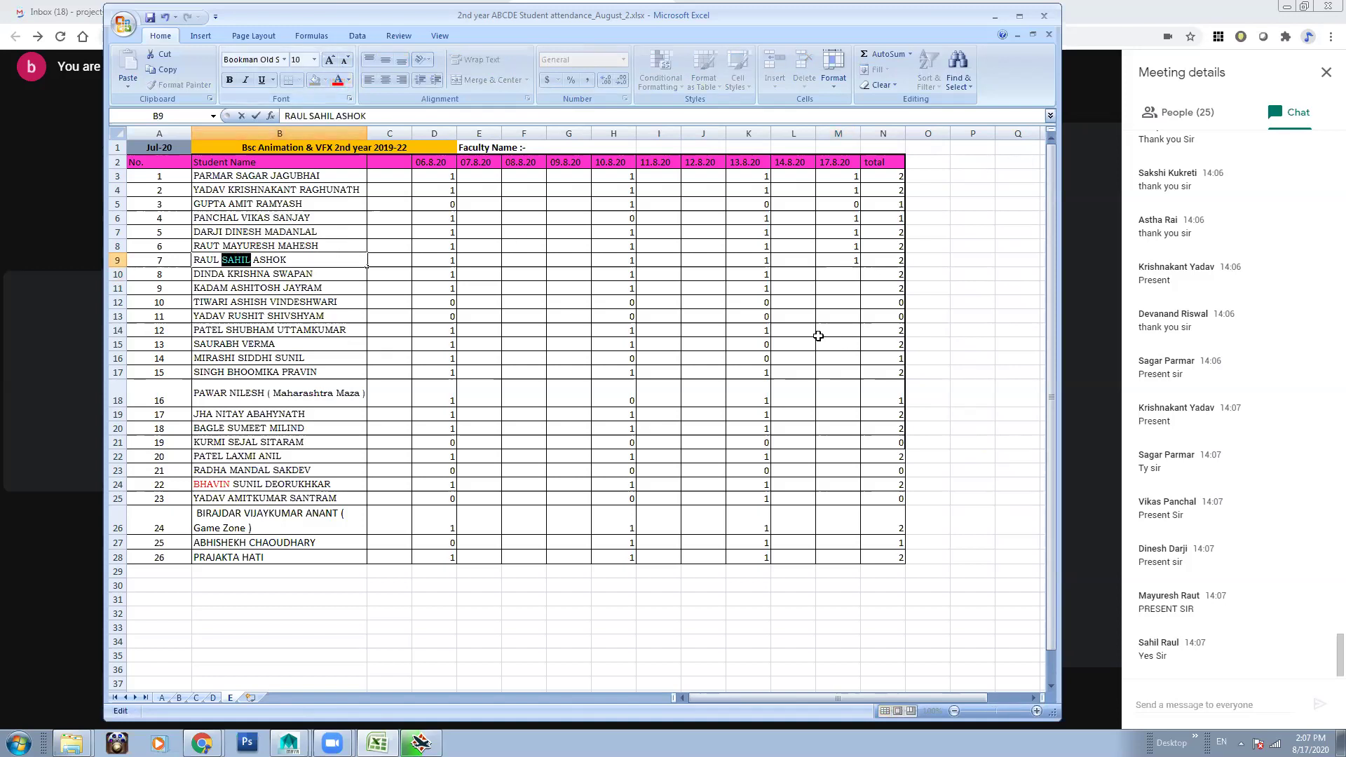
pyautogui.click(838, 316)
# Mark students 8 and 9 present for 17.8.20 with 1 in each of M10 and M11
pyautogui.click(845, 277)
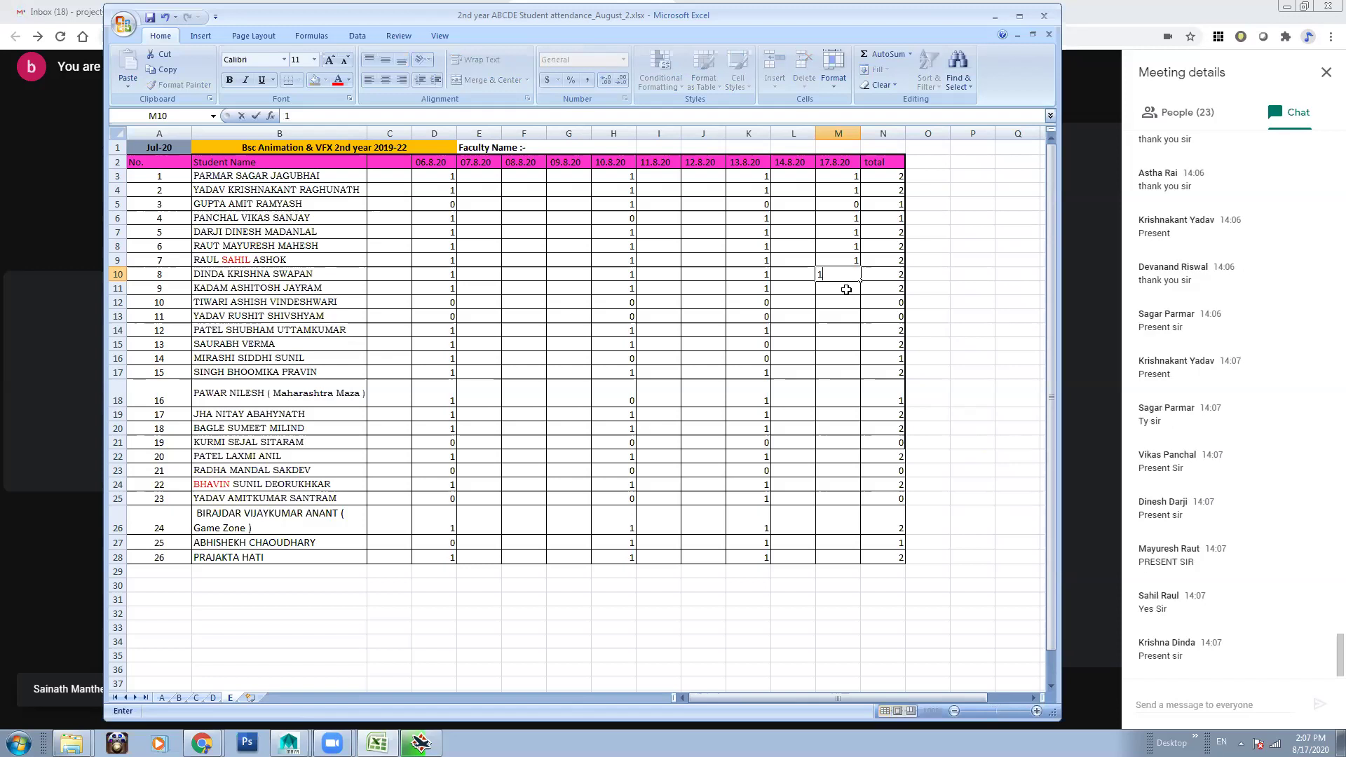
pyautogui.write('1')
pyautogui.press('Return')
pyautogui.write('1')
pyautogui.click(848, 298)
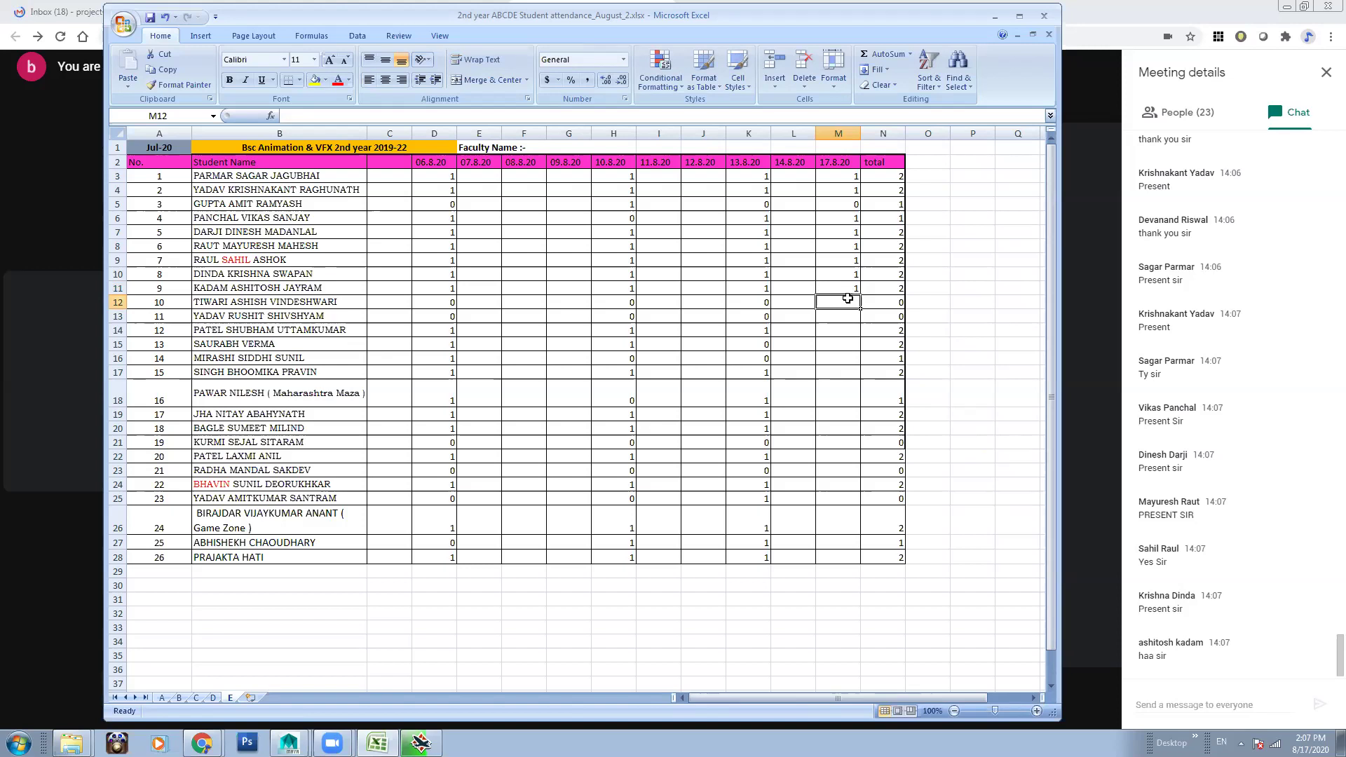
# Mark students 10 and 11 absent for 17.8.20 with 0 in each of M12 and M13
pyautogui.write('0')
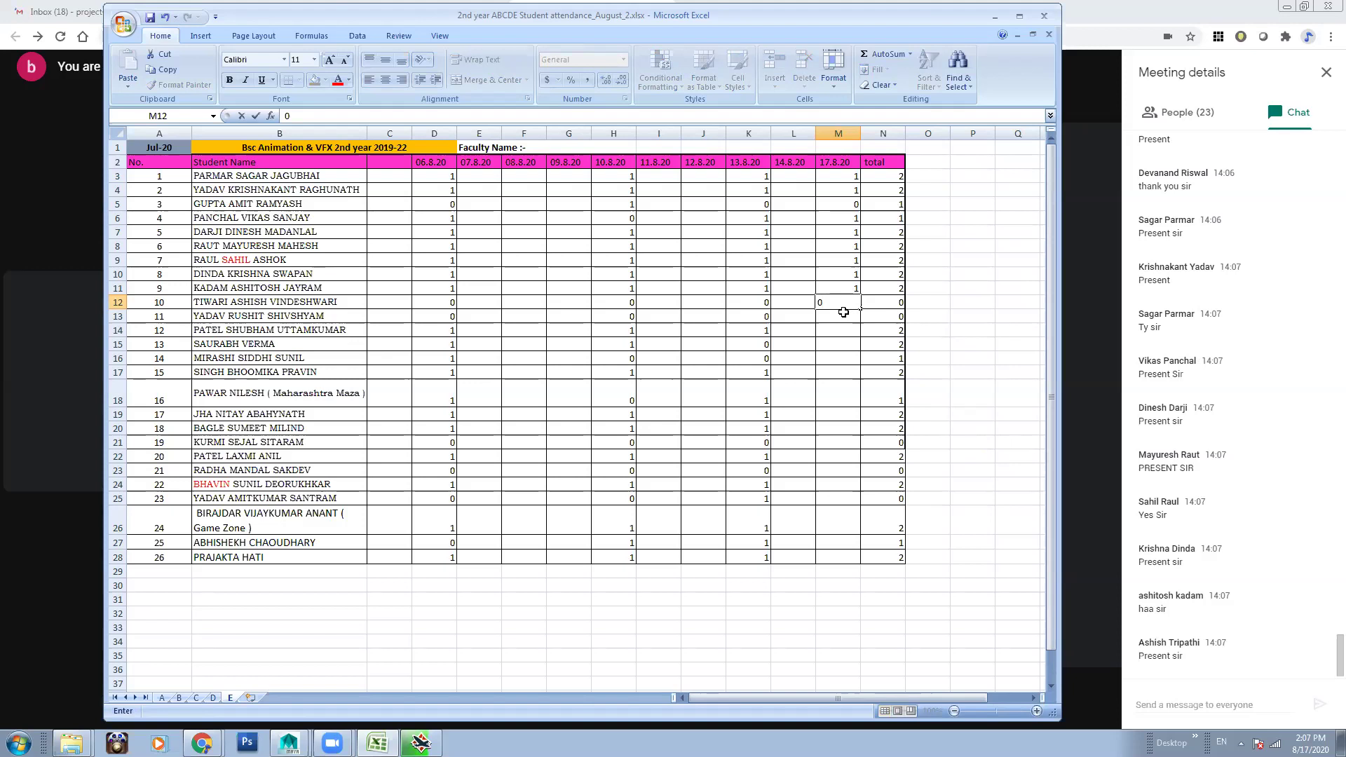
pyautogui.click(842, 316)
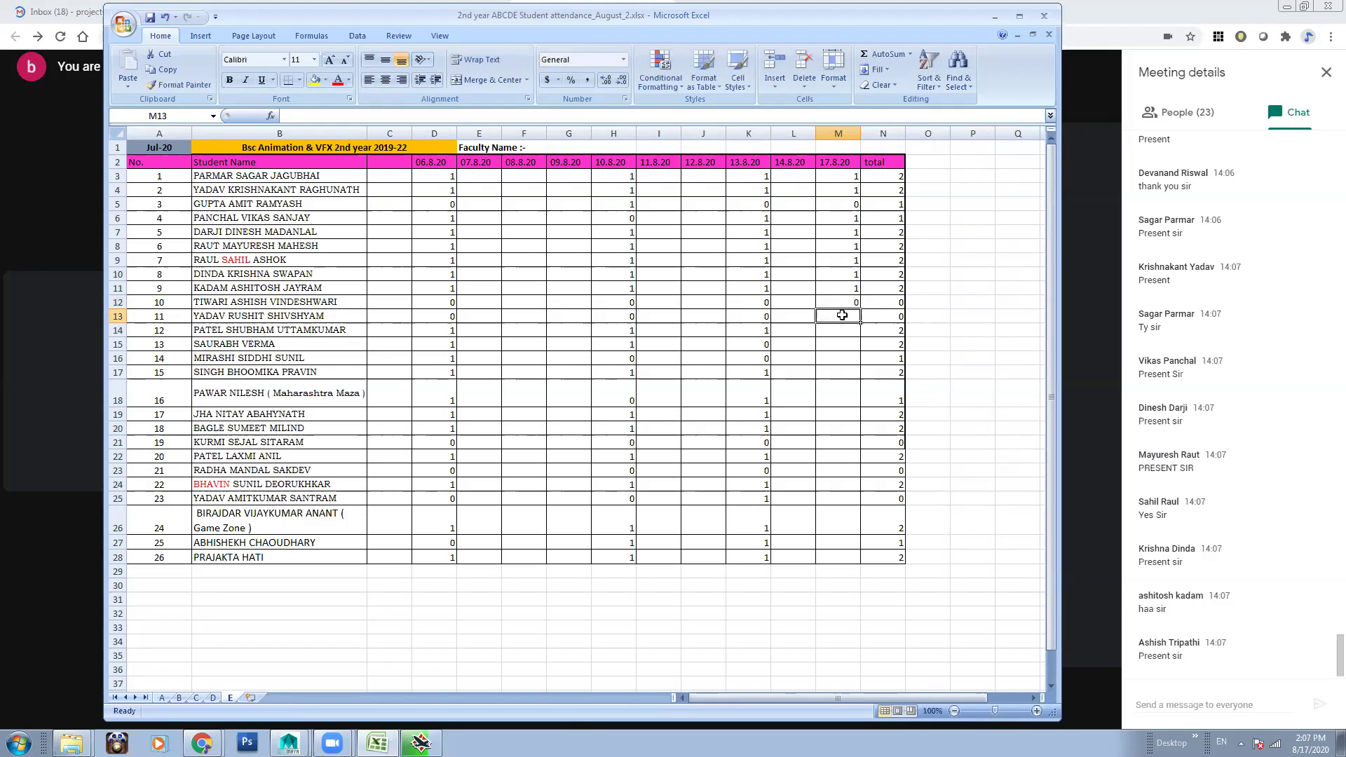
pyautogui.write('0')
pyautogui.click(848, 333)
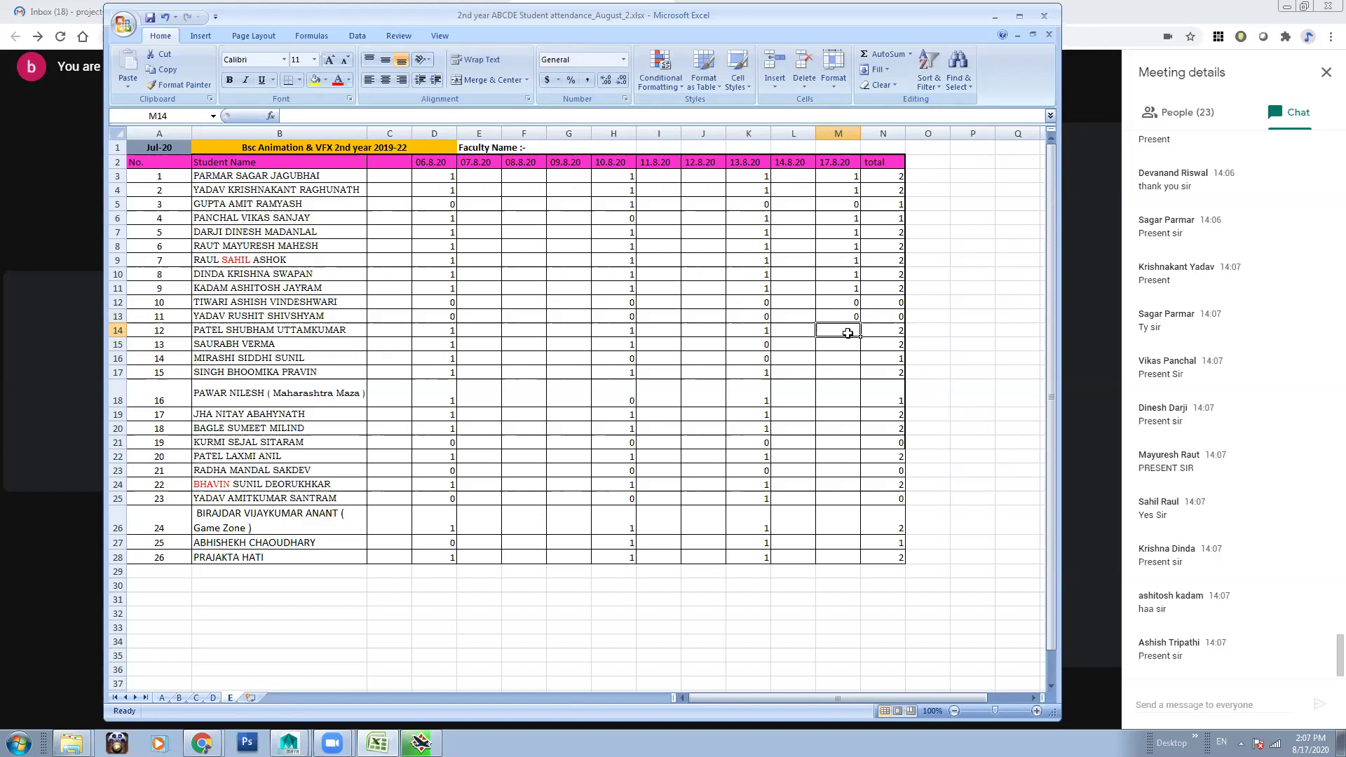
# Mark students 12 to 15 present for 17.8.20 with 1 in each cell of M14:M17
pyautogui.write('1')
pyautogui.click(846, 344)
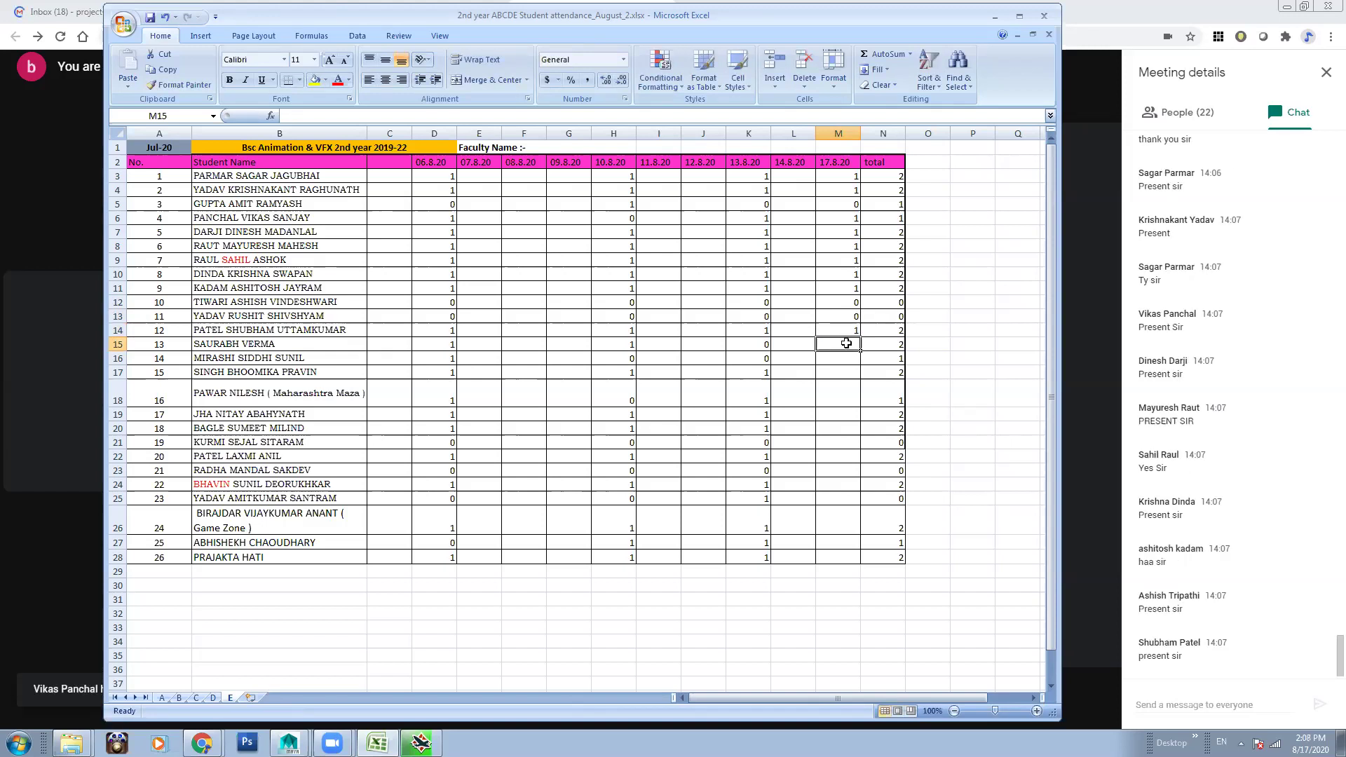
pyautogui.write('1')
pyautogui.click(850, 357)
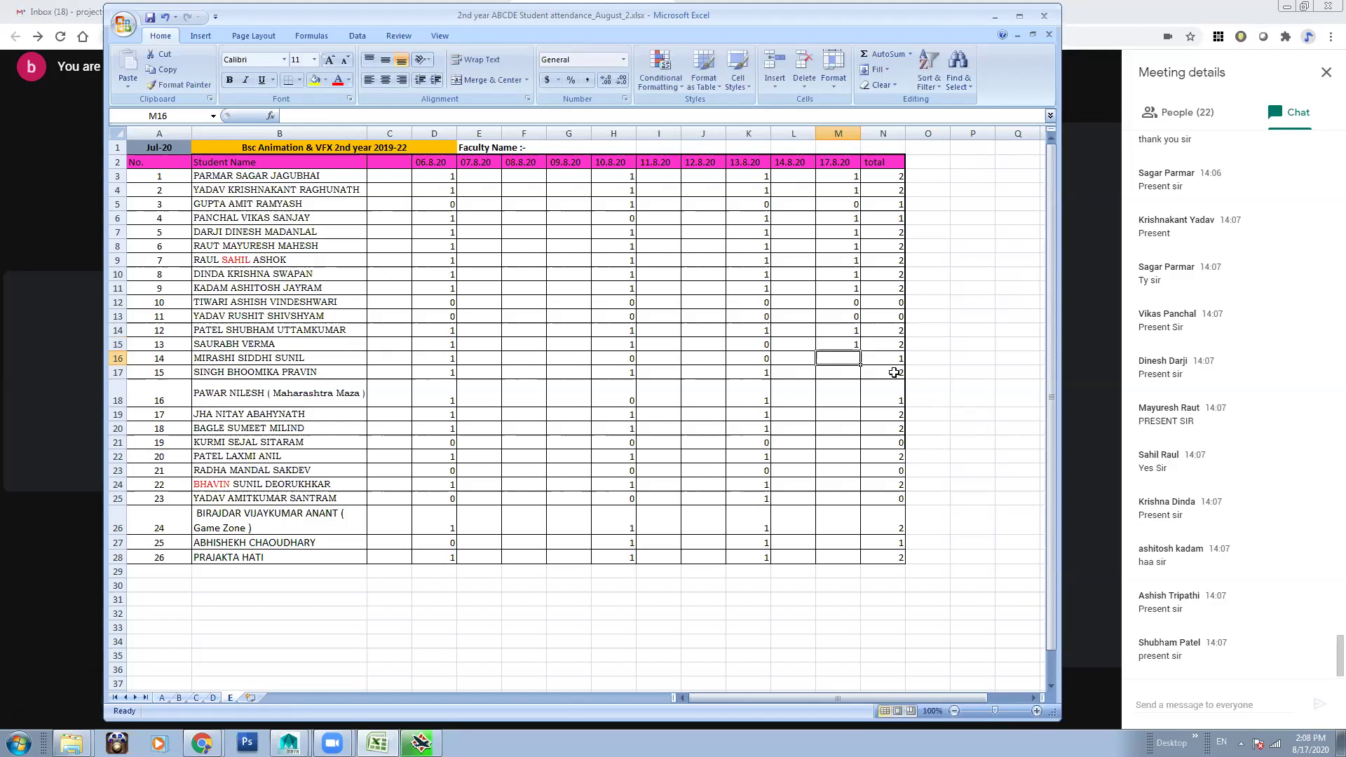
pyautogui.write('1')
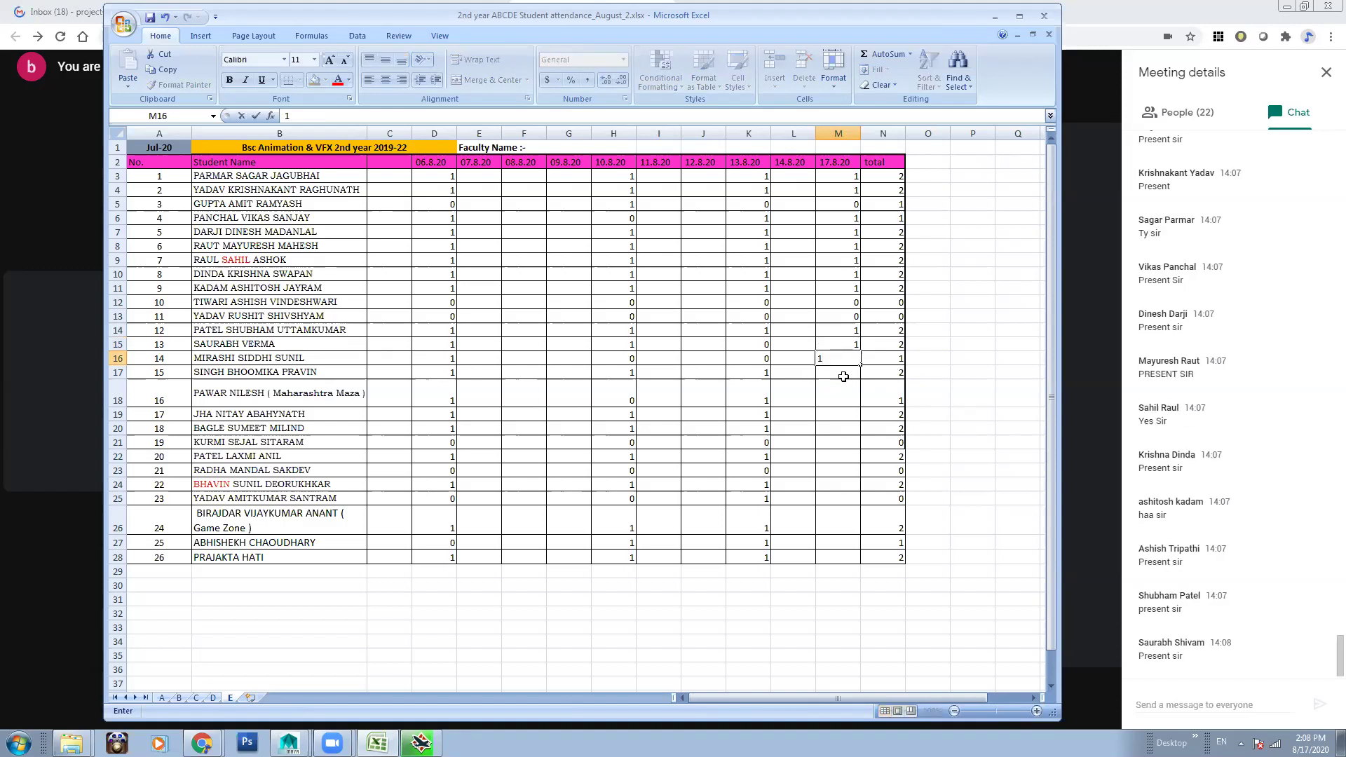
pyautogui.click(844, 373)
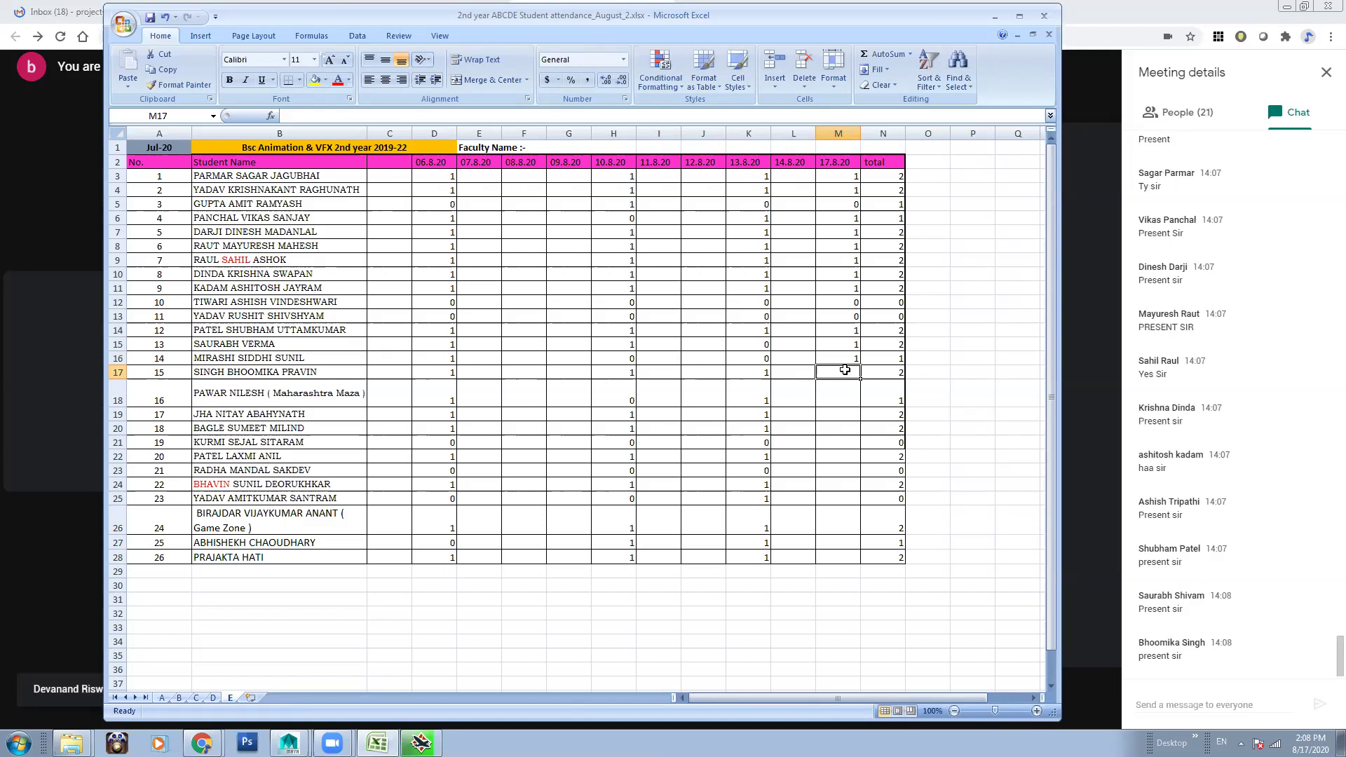
pyautogui.write('1')
pyautogui.click(844, 392)
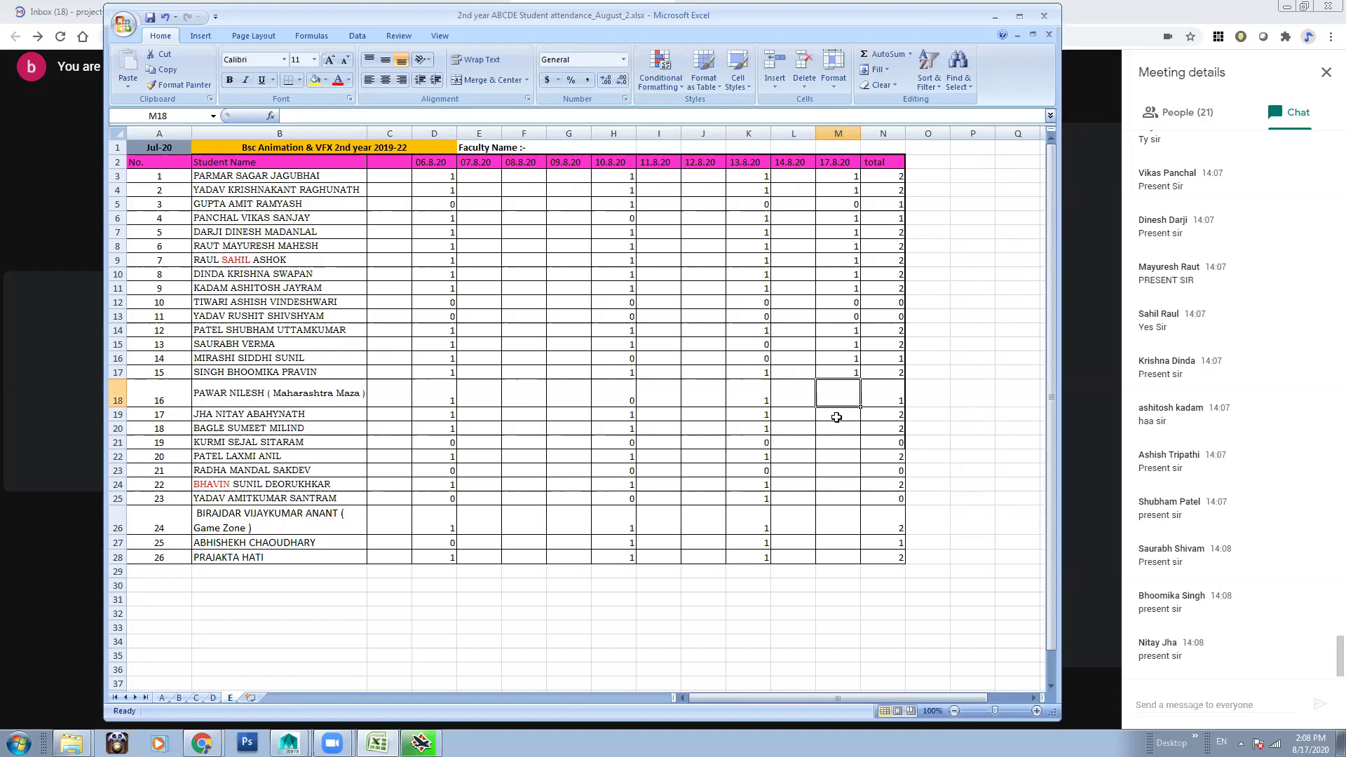
# Mark student 16 absent with 0 in M18 and students 17 and 18 present with 1 in M19 and M20
pyautogui.click(835, 414)
pyautogui.write('1')
pyautogui.click(839, 393)
pyautogui.write('1')
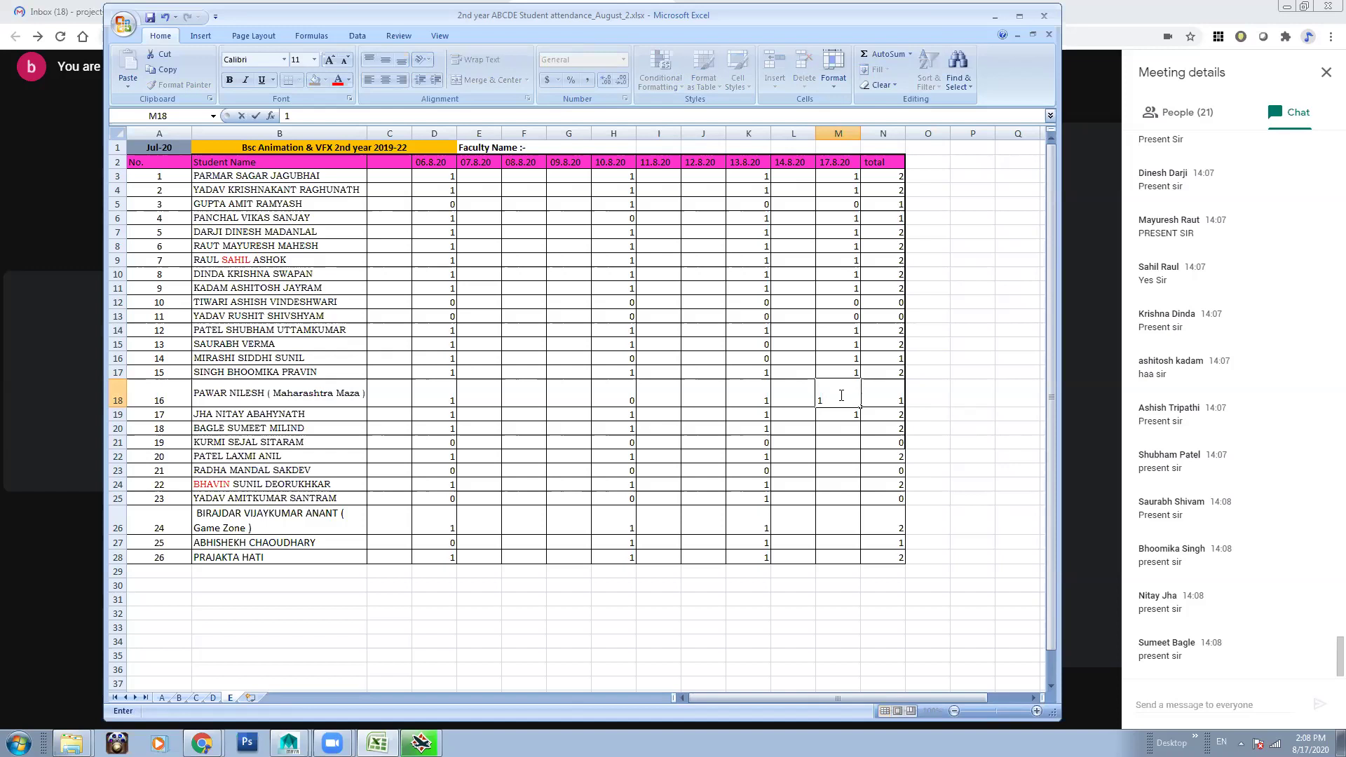
pyautogui.click(838, 418)
pyautogui.click(838, 397)
pyautogui.write('0')
pyautogui.click(839, 426)
pyautogui.write('1')
pyautogui.click(843, 437)
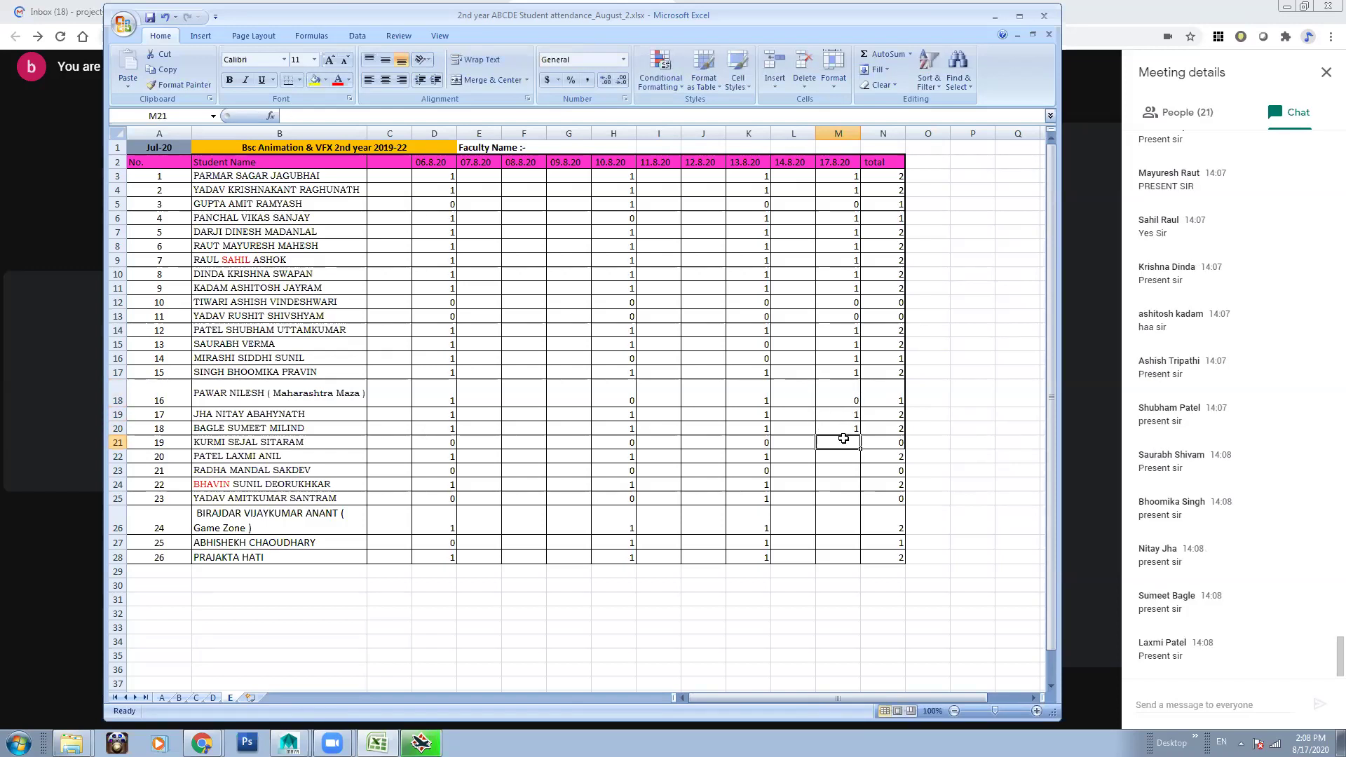
# Mark student 20 present with 1 in M22 and student 19 absent with 0 in M21, and select M23
pyautogui.click(846, 457)
pyautogui.write('1')
pyautogui.click(849, 443)
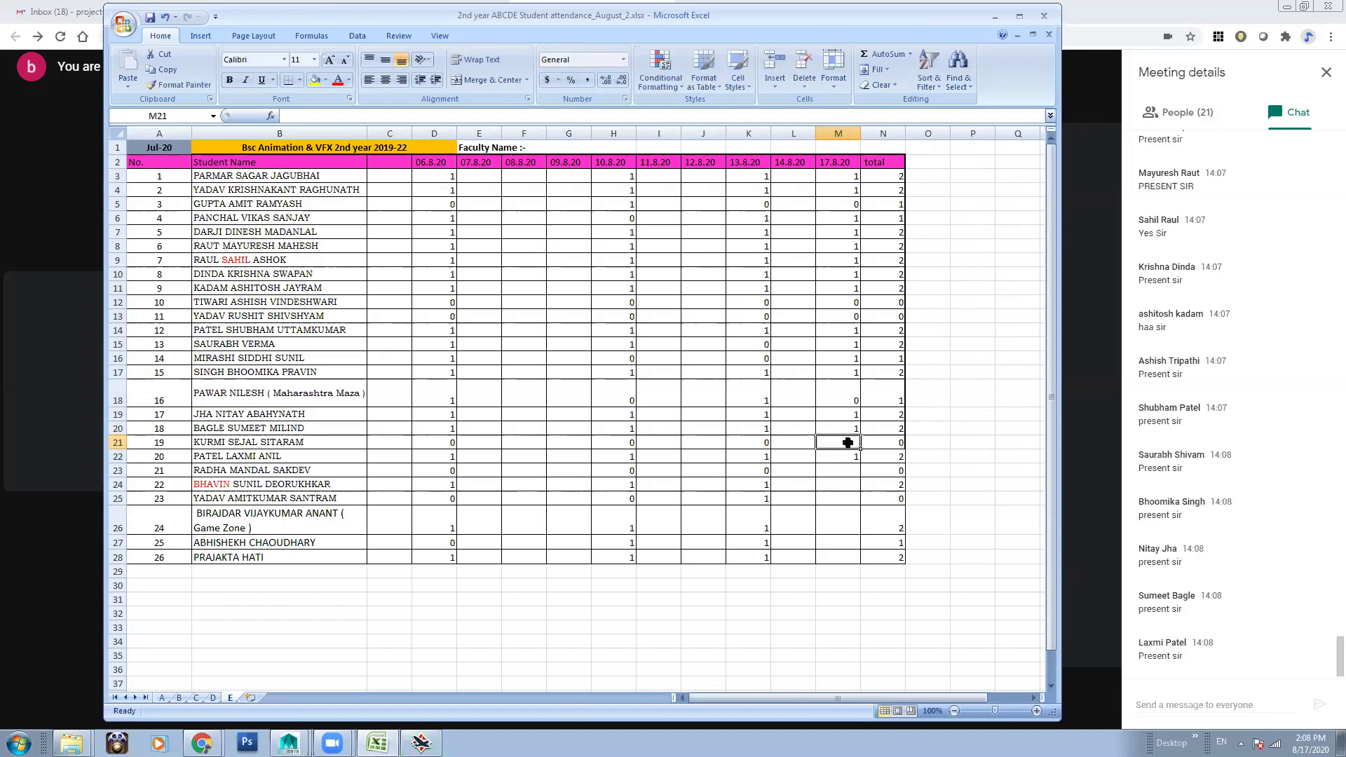
pyautogui.write('0')
pyautogui.click(846, 471)
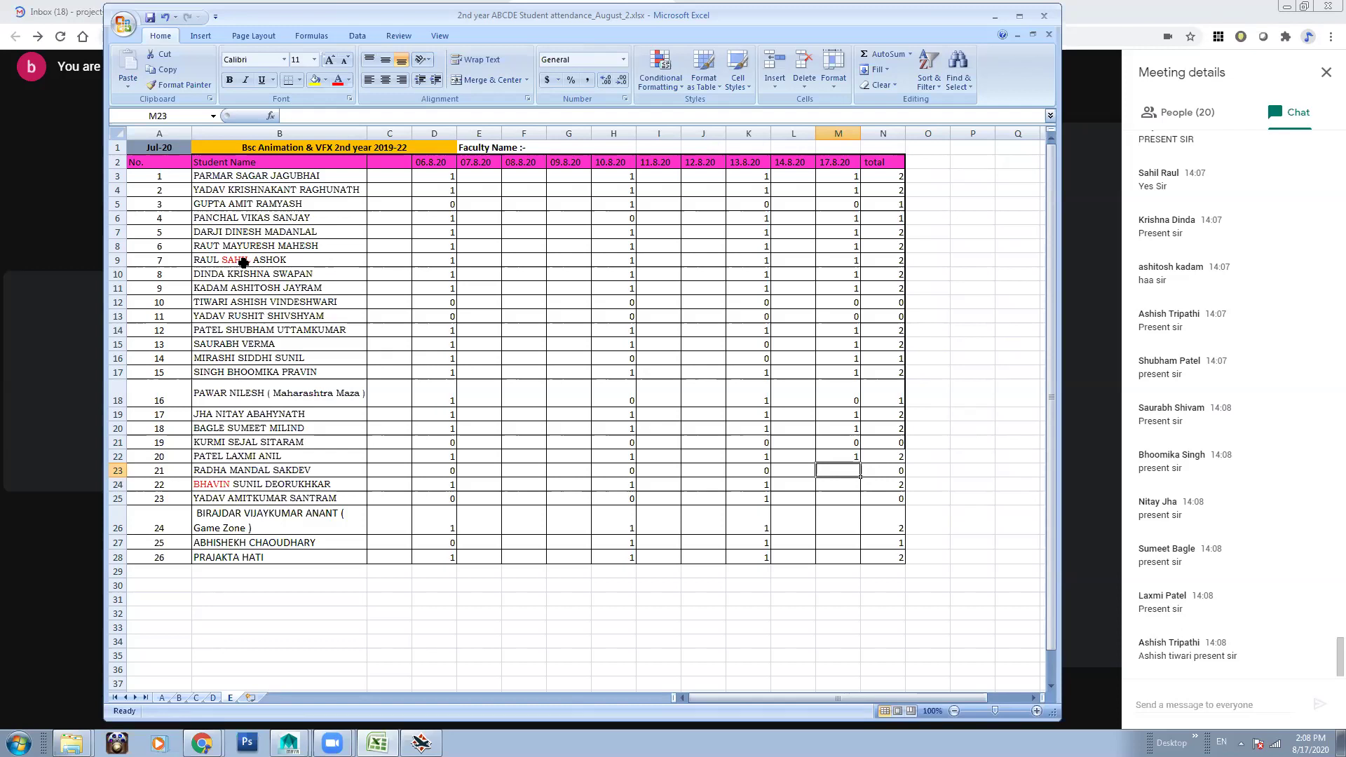
# Change student 10 to present for 17.8.20 with 1 in M12, and re-enter 1 for student 14 in M16
pyautogui.click(839, 308)
pyautogui.write('1')
pyautogui.click(846, 483)
pyautogui.click(844, 468)
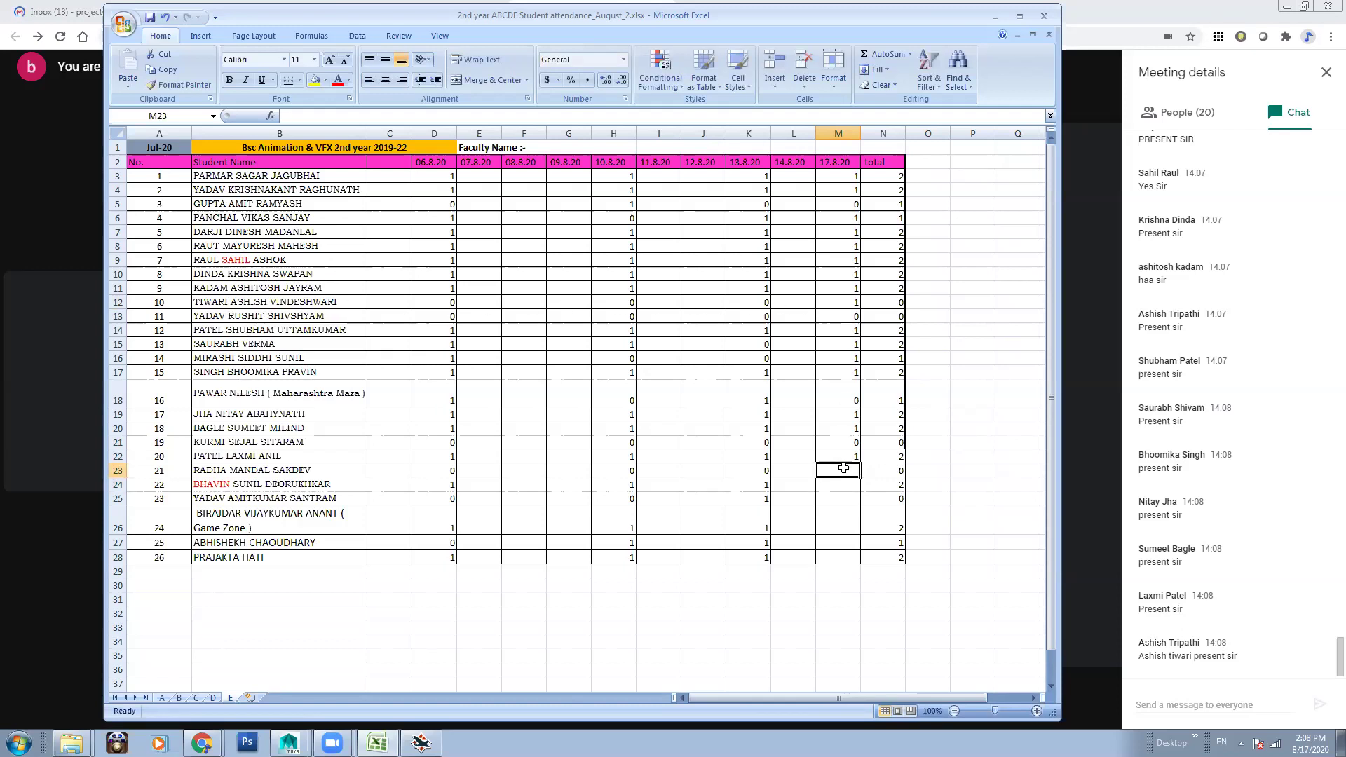
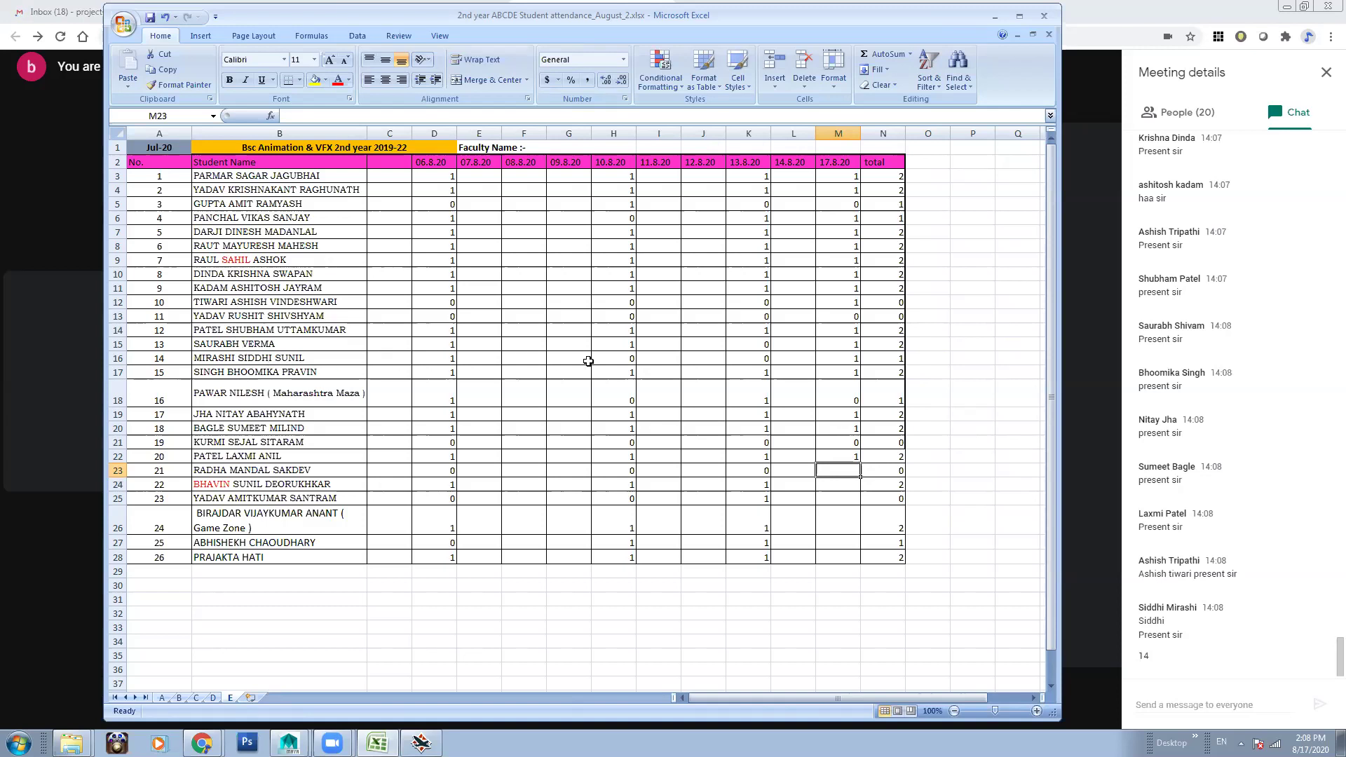
pyautogui.click(853, 359)
pyautogui.write('1')
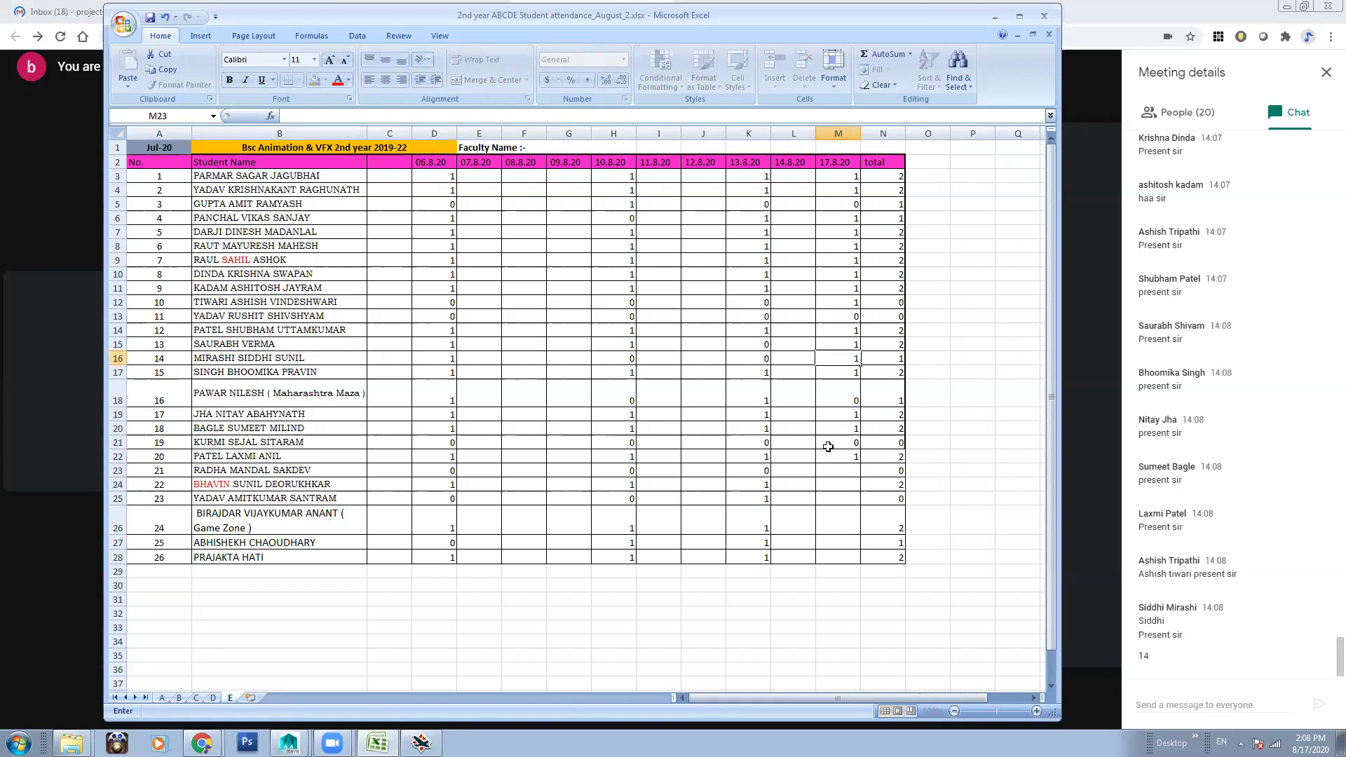
# Mark student 21 absent for 17.8.20 with 0 in M23, and select M24
pyautogui.click(850, 468)
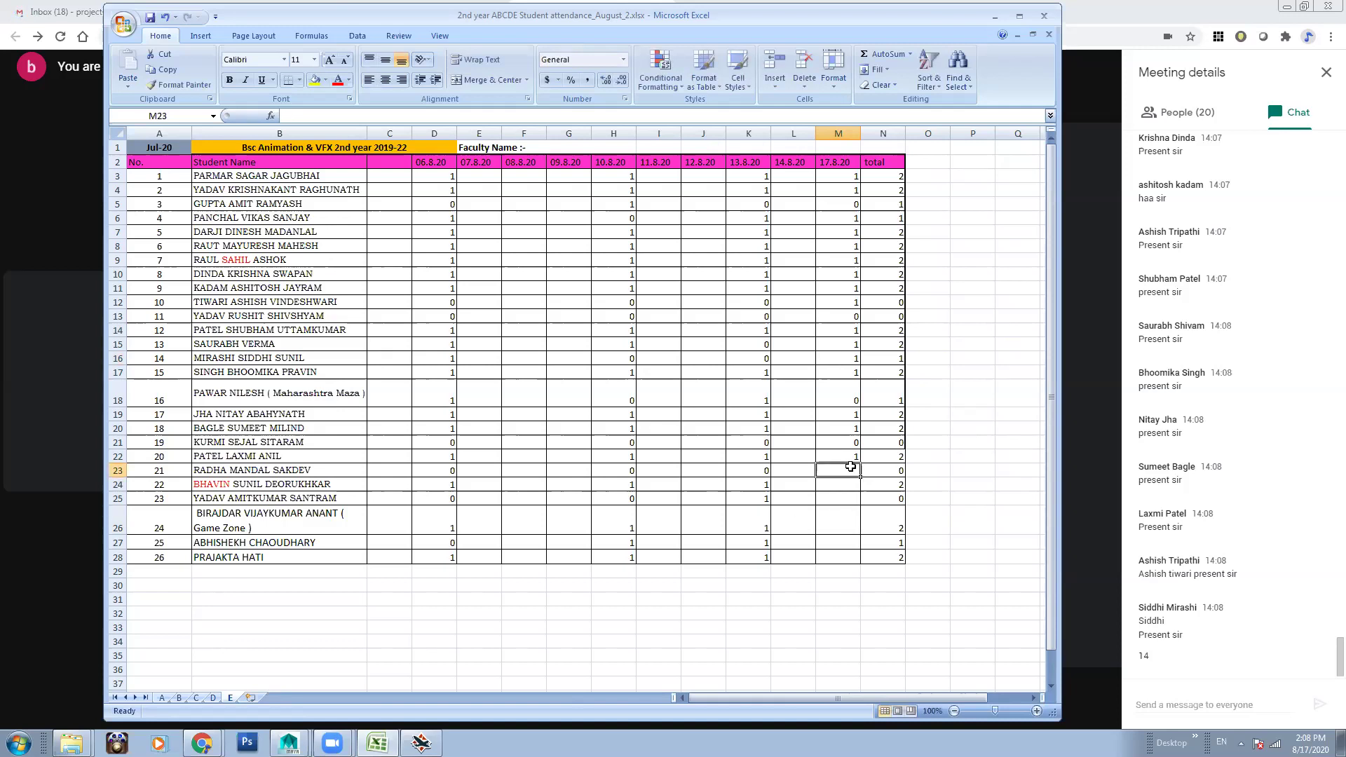
pyautogui.write('1')
pyautogui.click(847, 479)
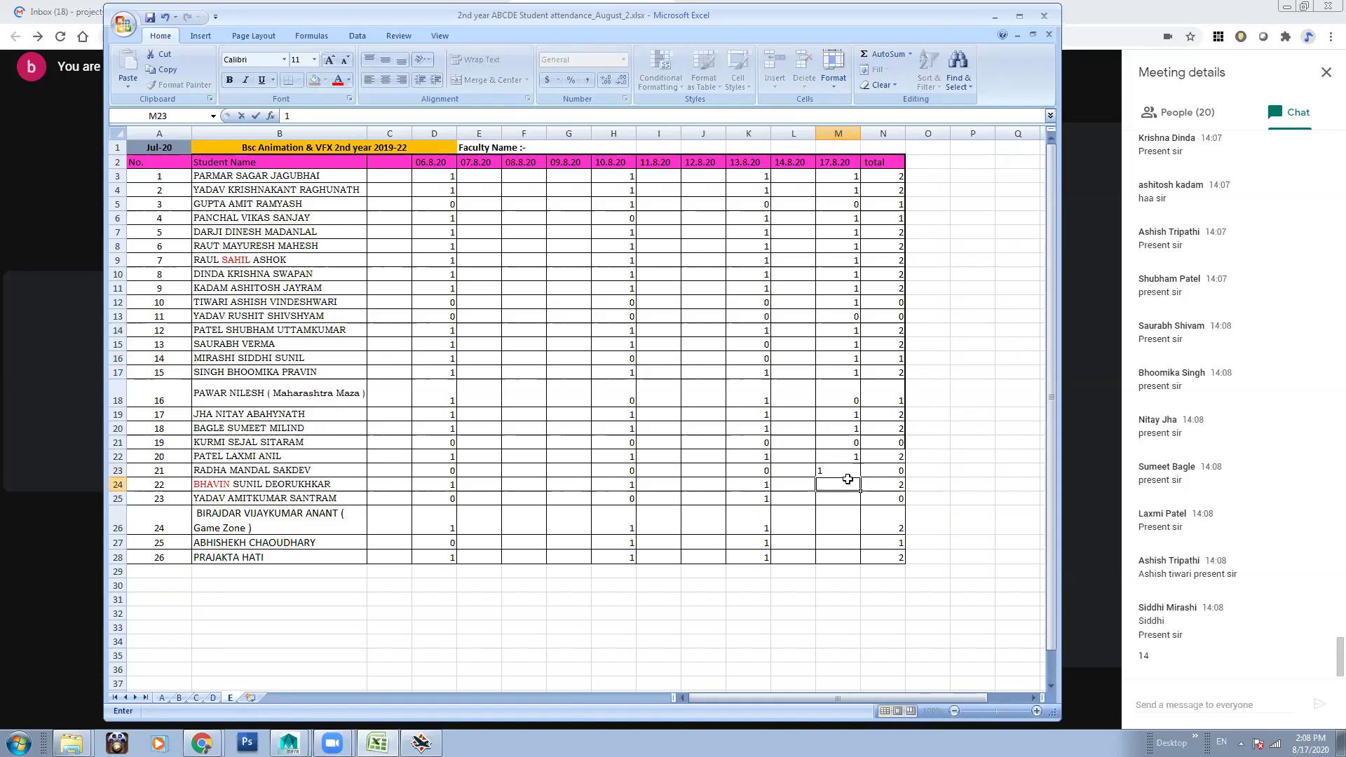
pyautogui.click(838, 471)
pyautogui.write('0')
pyautogui.click(832, 485)
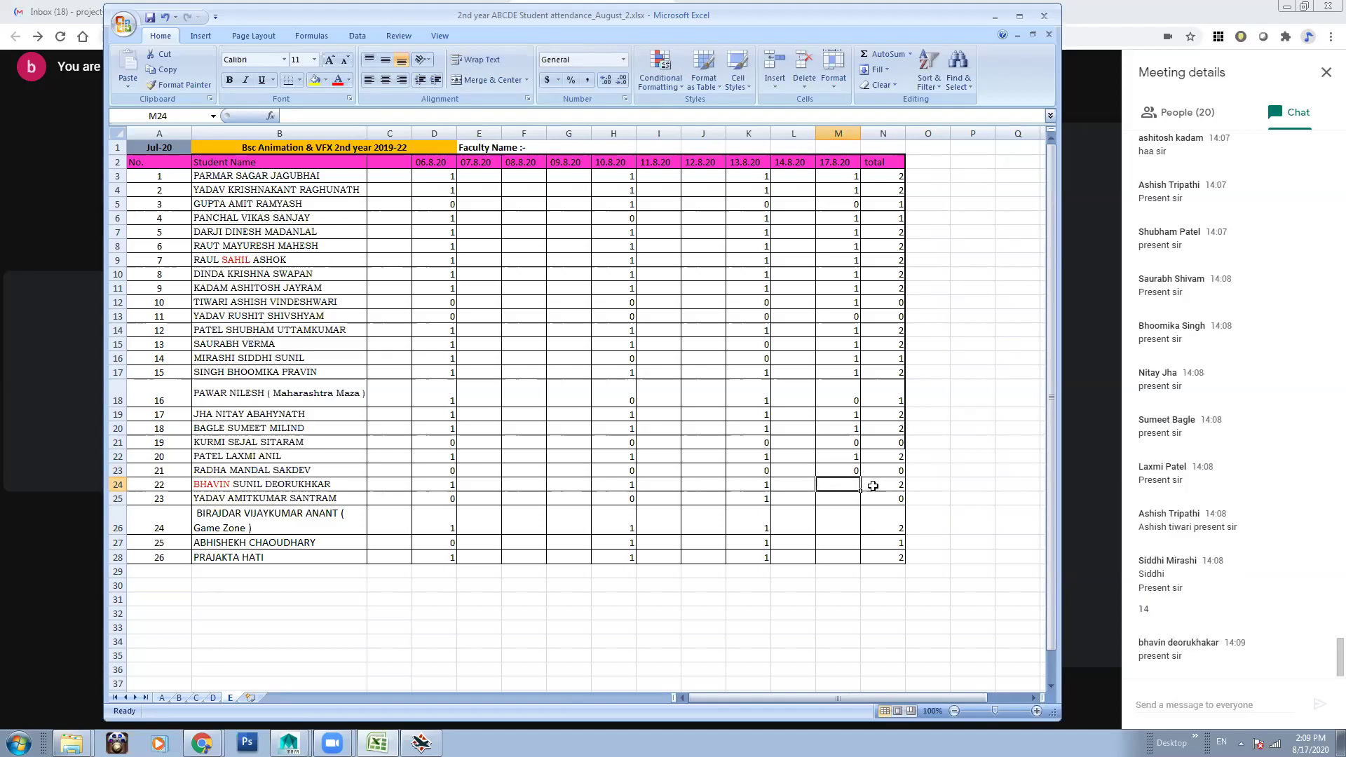
# Mark students 22 and 24 present with 1 in M24 and M26, and student 23 absent with 0 in M25
pyautogui.write('1')
pyautogui.click(845, 497)
pyautogui.write('0')
pyautogui.click(848, 521)
pyautogui.write('1')
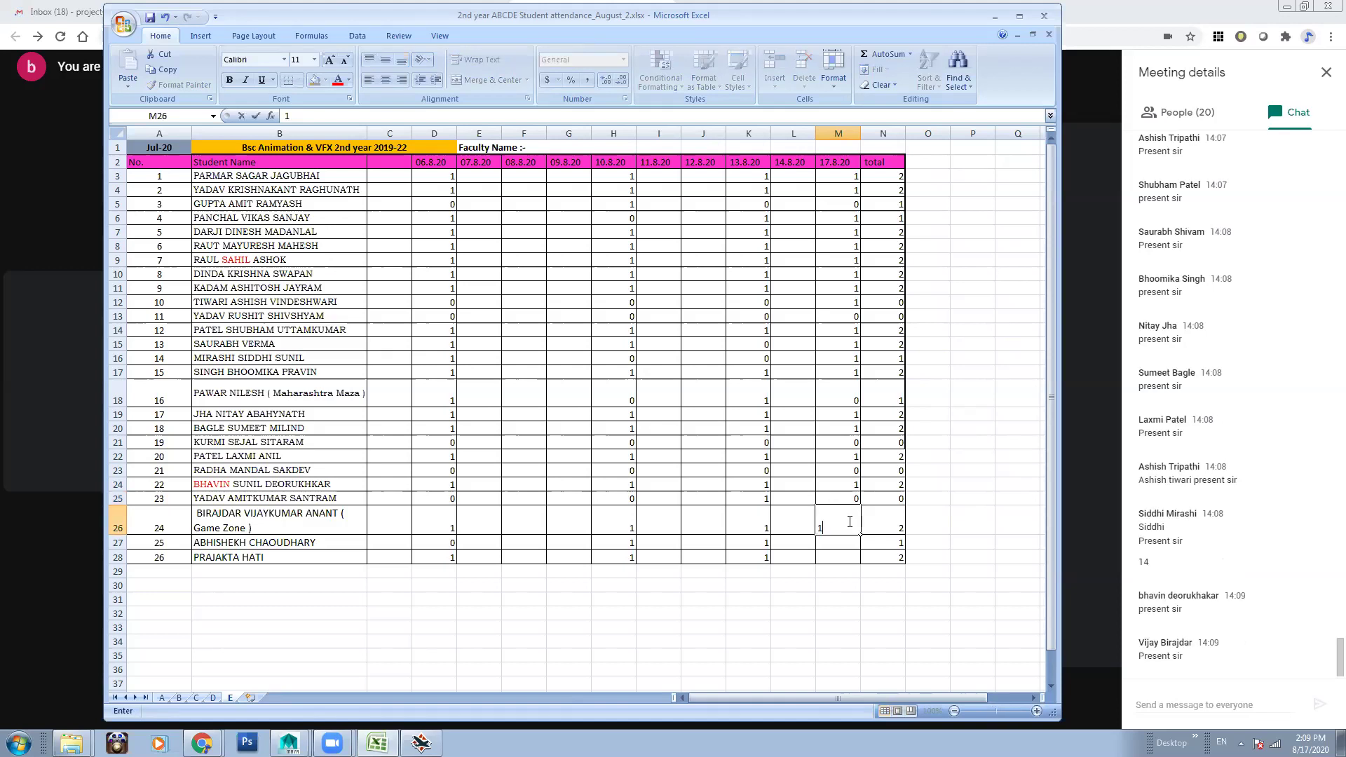
pyautogui.click(845, 542)
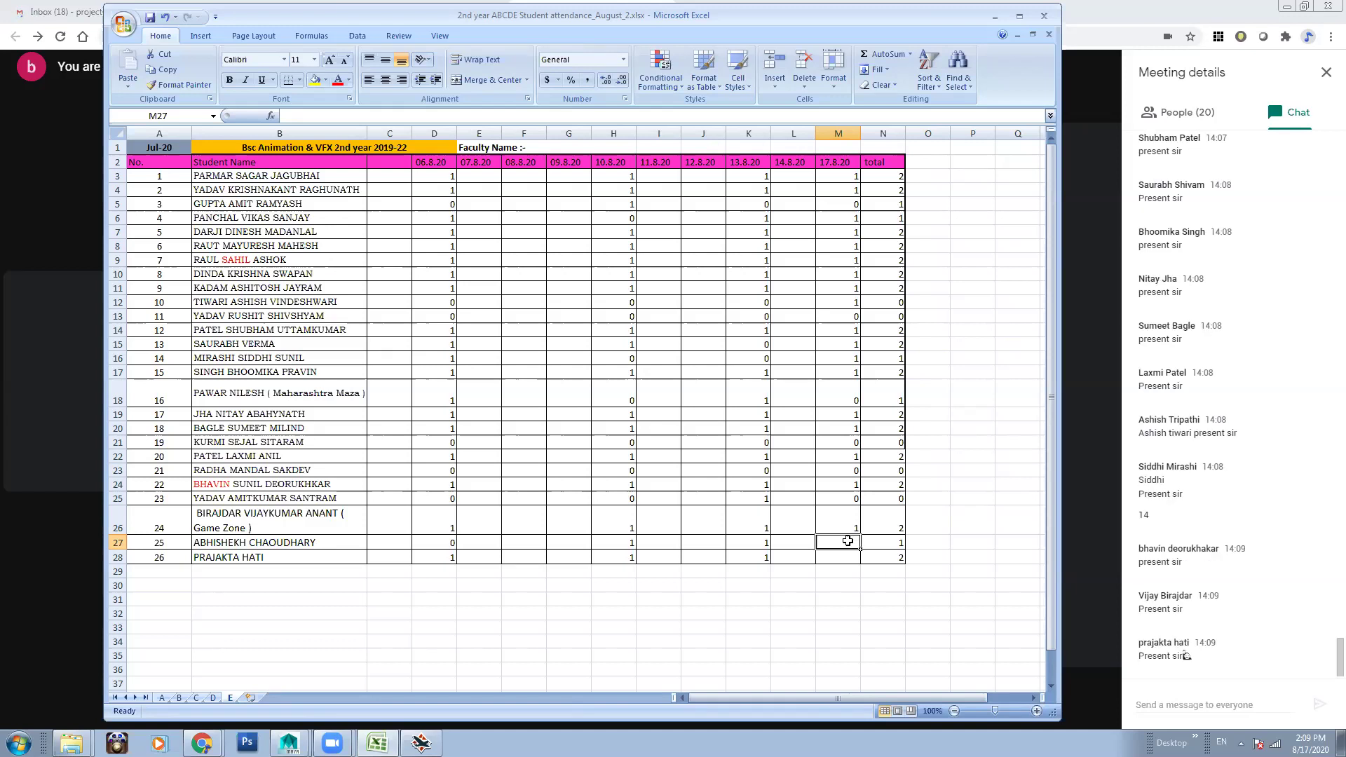
# Mark student 26 present with 1 in M28 and student 25 absent with 0 in M27
pyautogui.click(848, 557)
pyautogui.write('1')
pyautogui.click(843, 541)
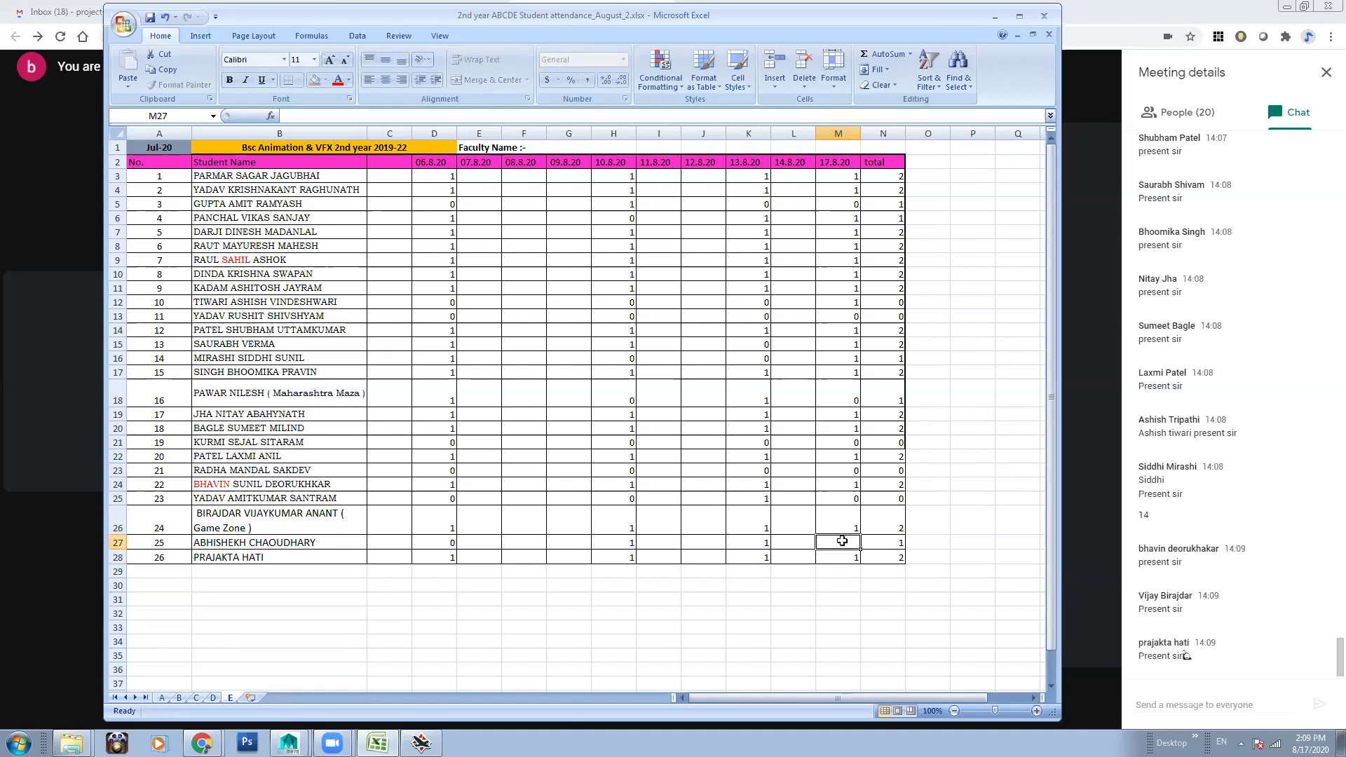
pyautogui.write('0')
pyautogui.click(847, 585)
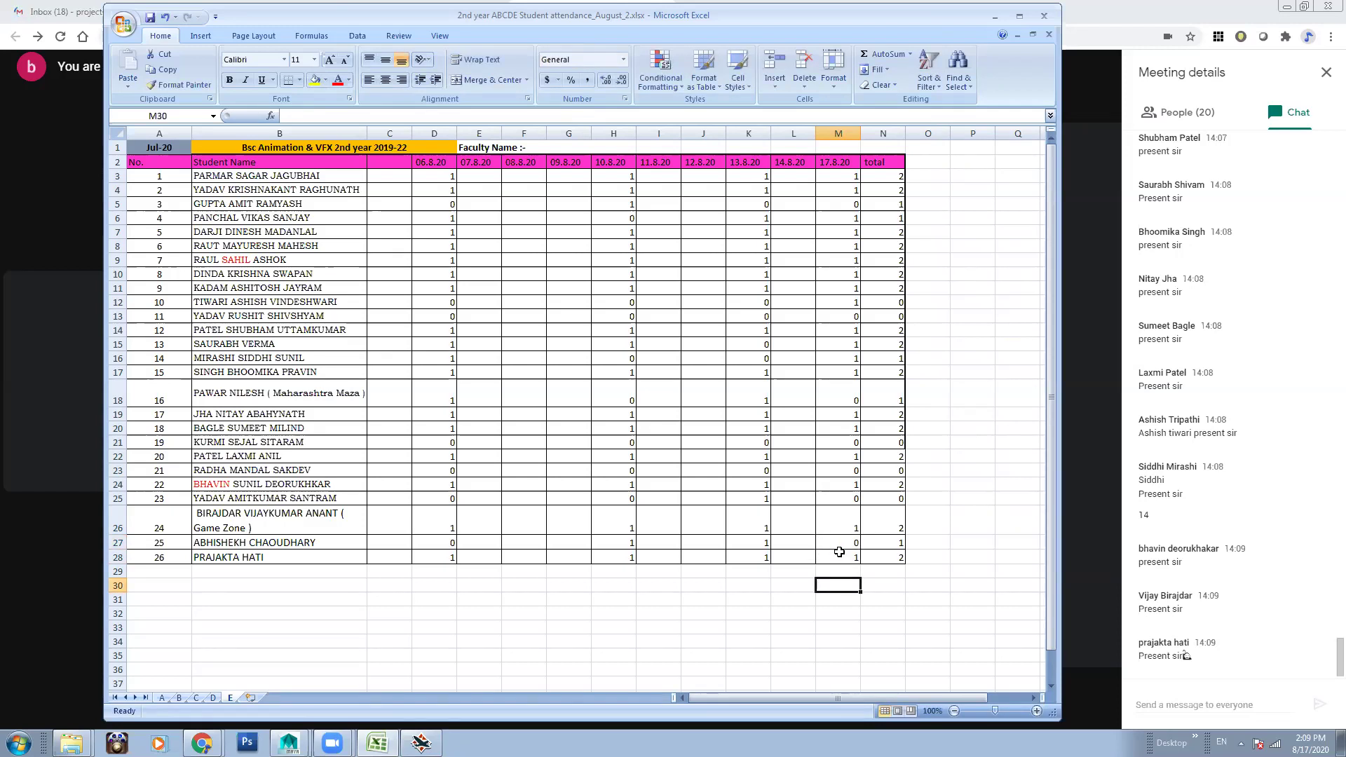
pyautogui.moveTo(864, 20); pyautogui.dragTo(857, 43)
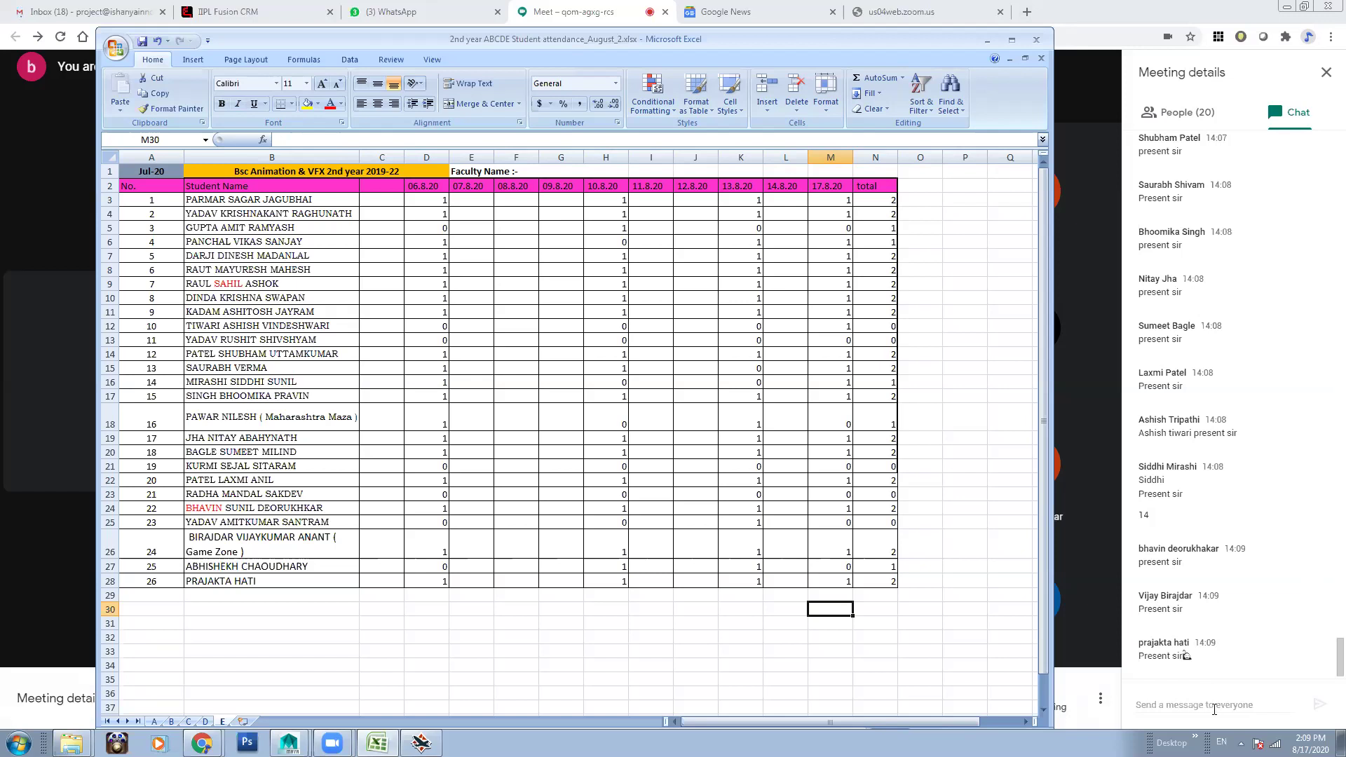
# Switch to Chrome and open the YouTube watch history in a new tab
pyautogui.click(1028, 11)
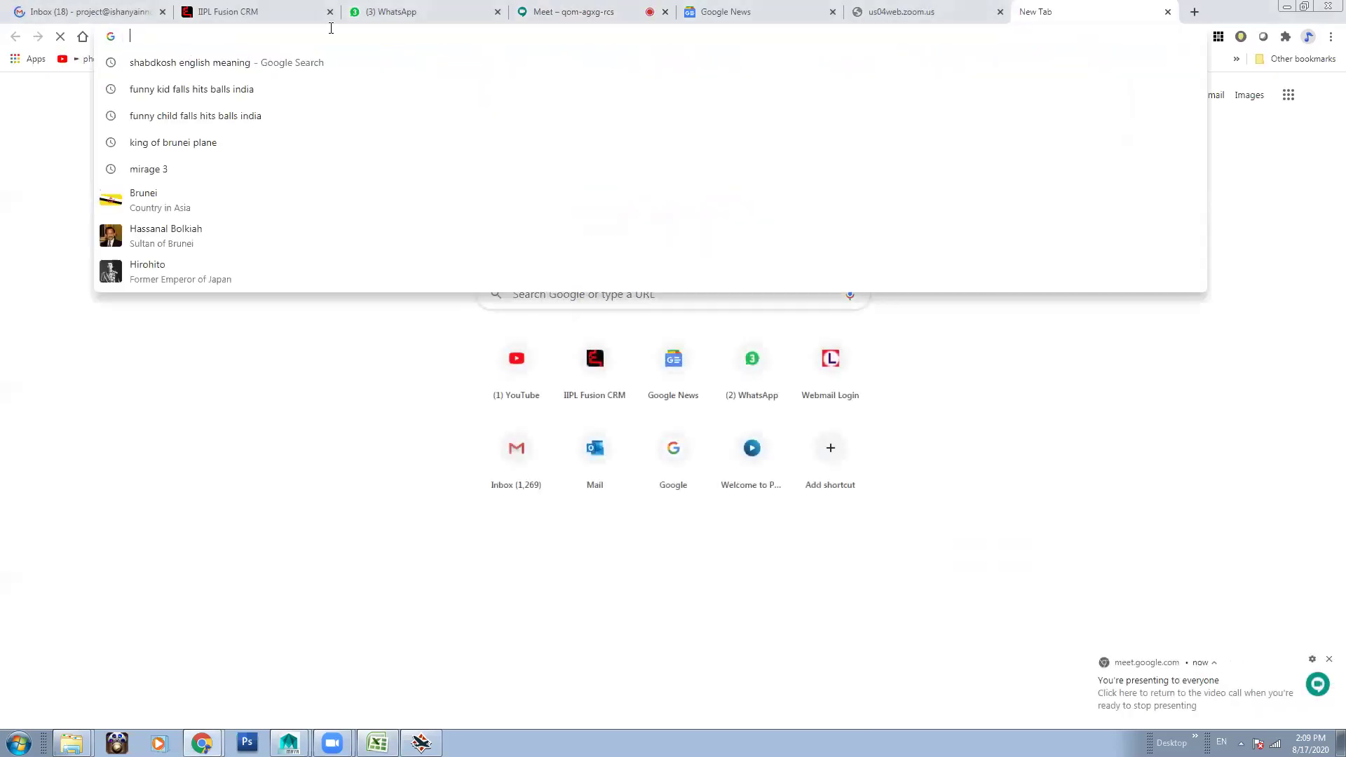
pyautogui.click(292, 59)
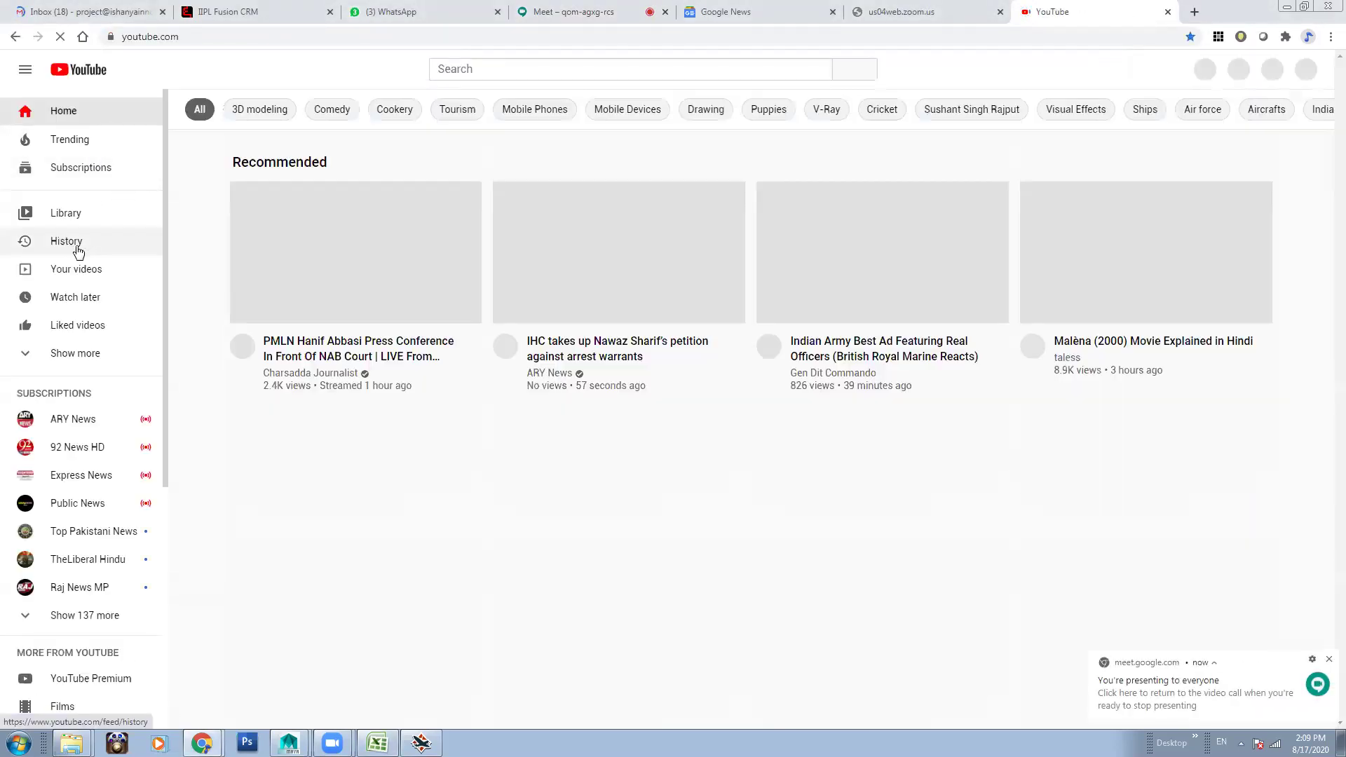
pyautogui.click(79, 246)
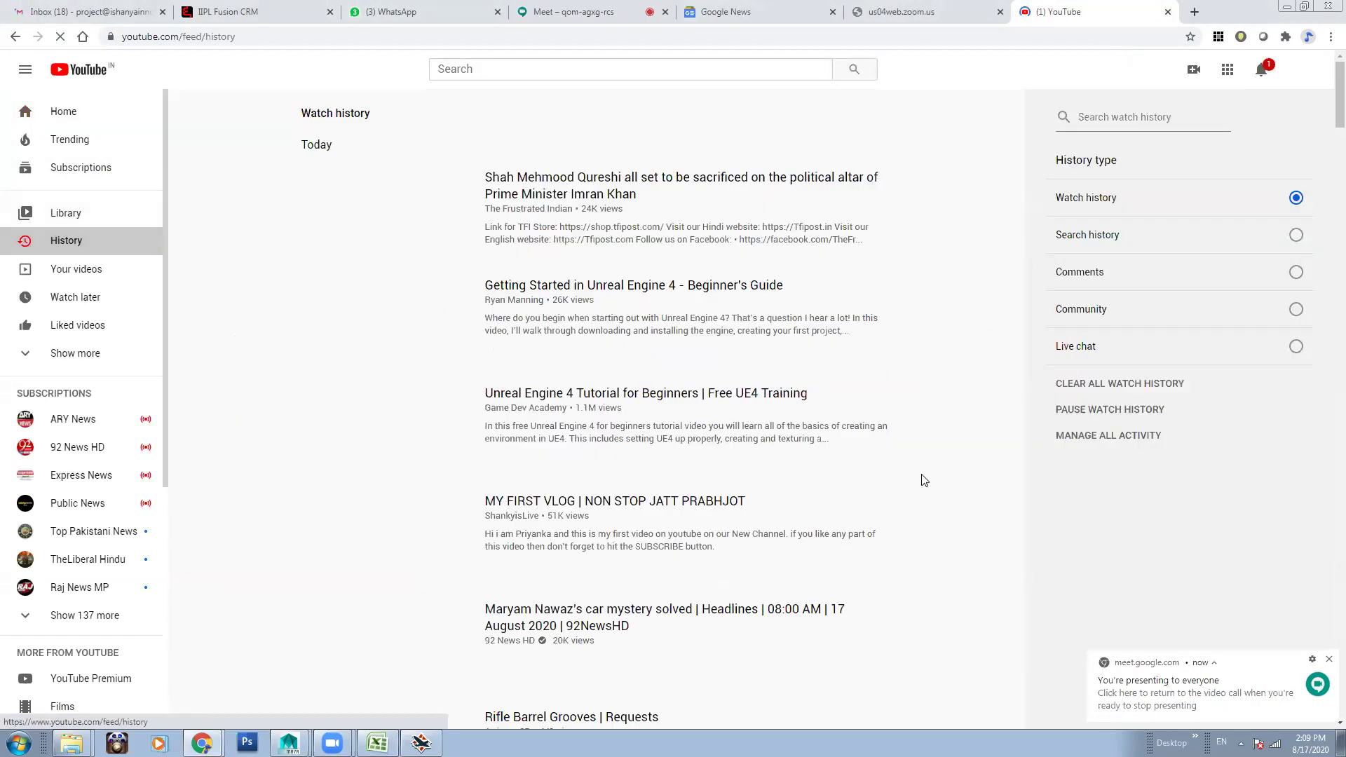
# Find the Western Turkey video in the watch history and open it in a new tab
pyautogui.scroll(-8, 1326, 136)
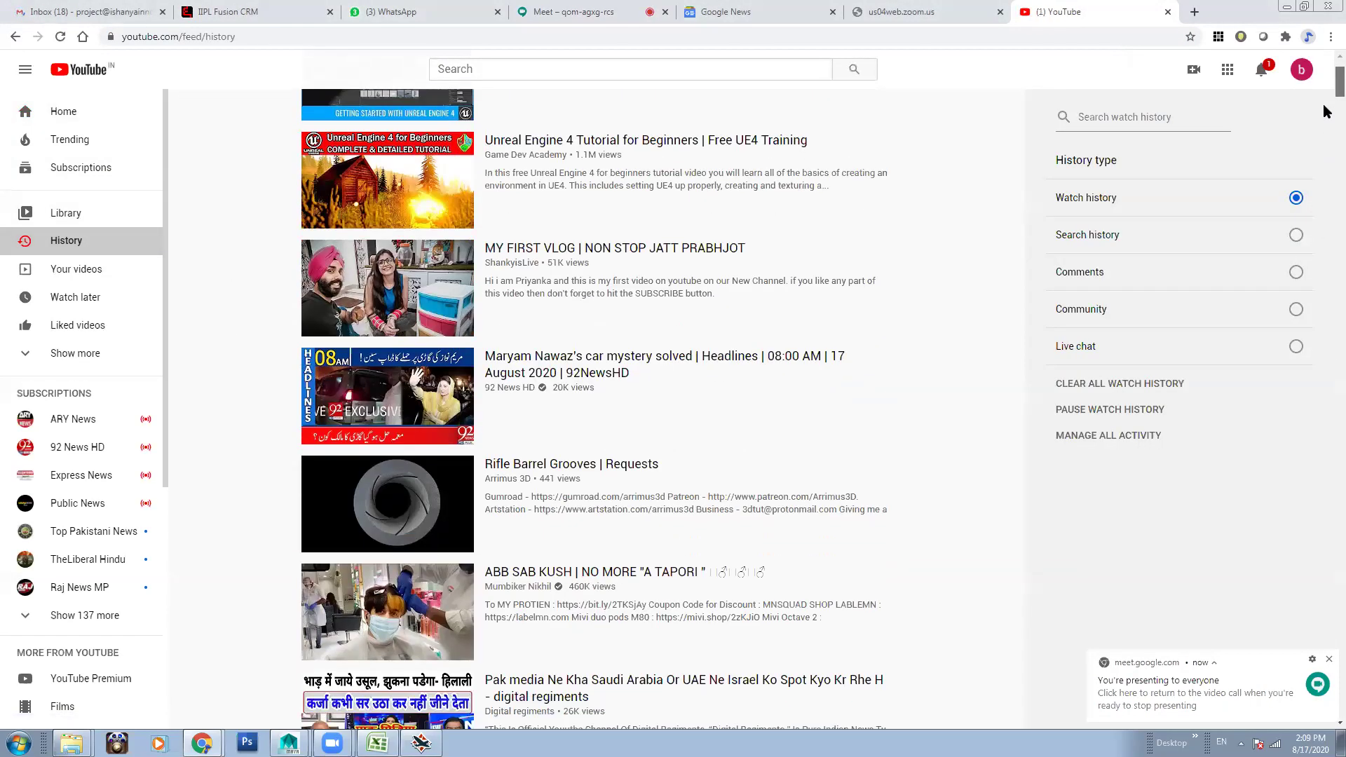
pyautogui.scroll(-20, 1326, 136)
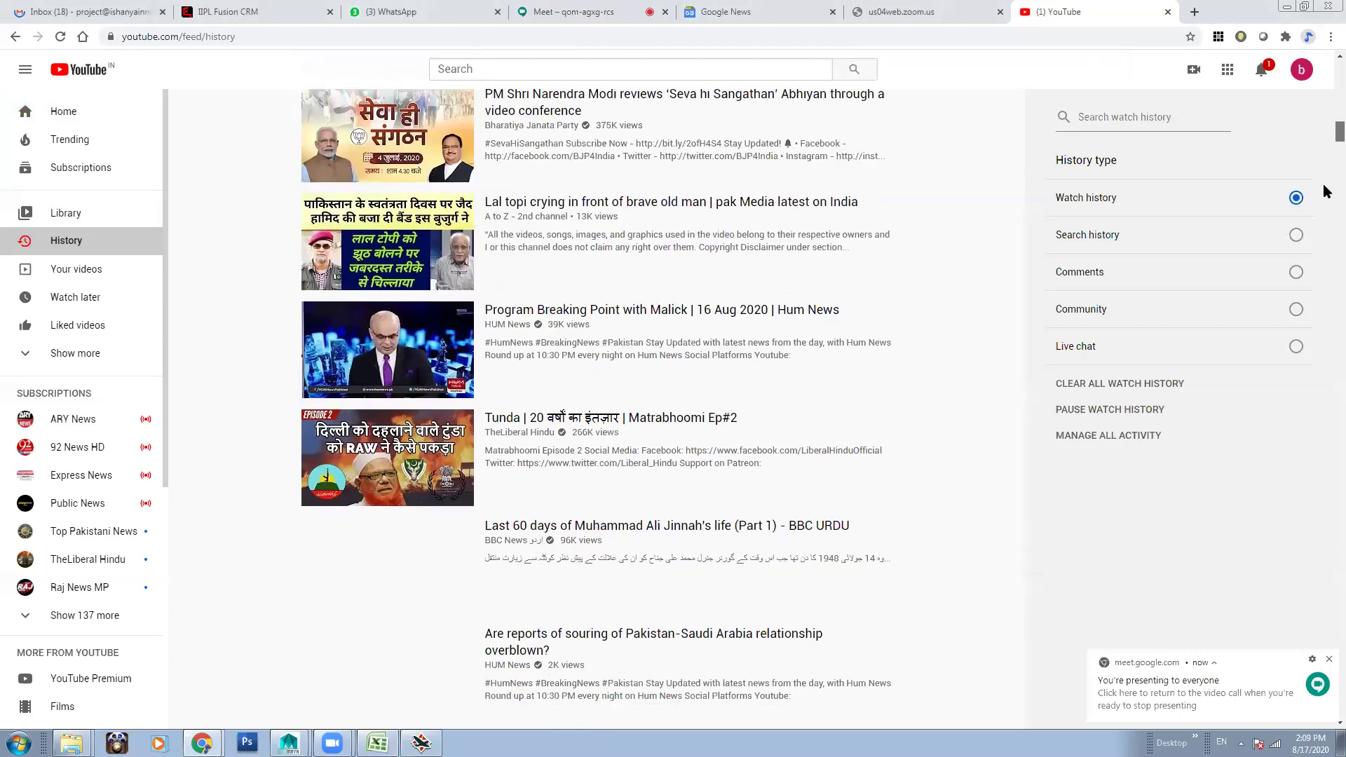
pyautogui.scroll(-5, 1326, 210)
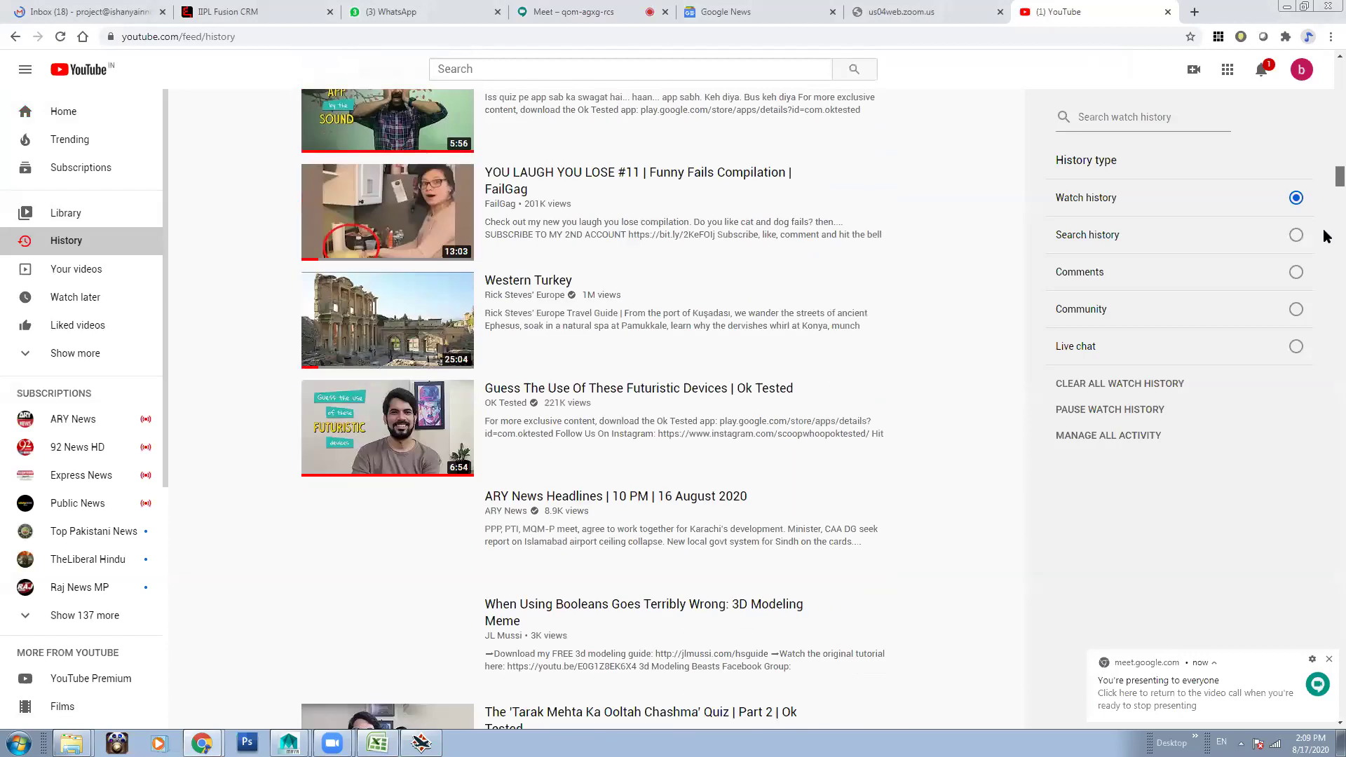
pyautogui.rightClick(549, 281)
pyautogui.click(608, 289)
# Find the Vienna travel video further down the watch history and open it in a new tab
pyautogui.scroll(-8, 1325, 198)
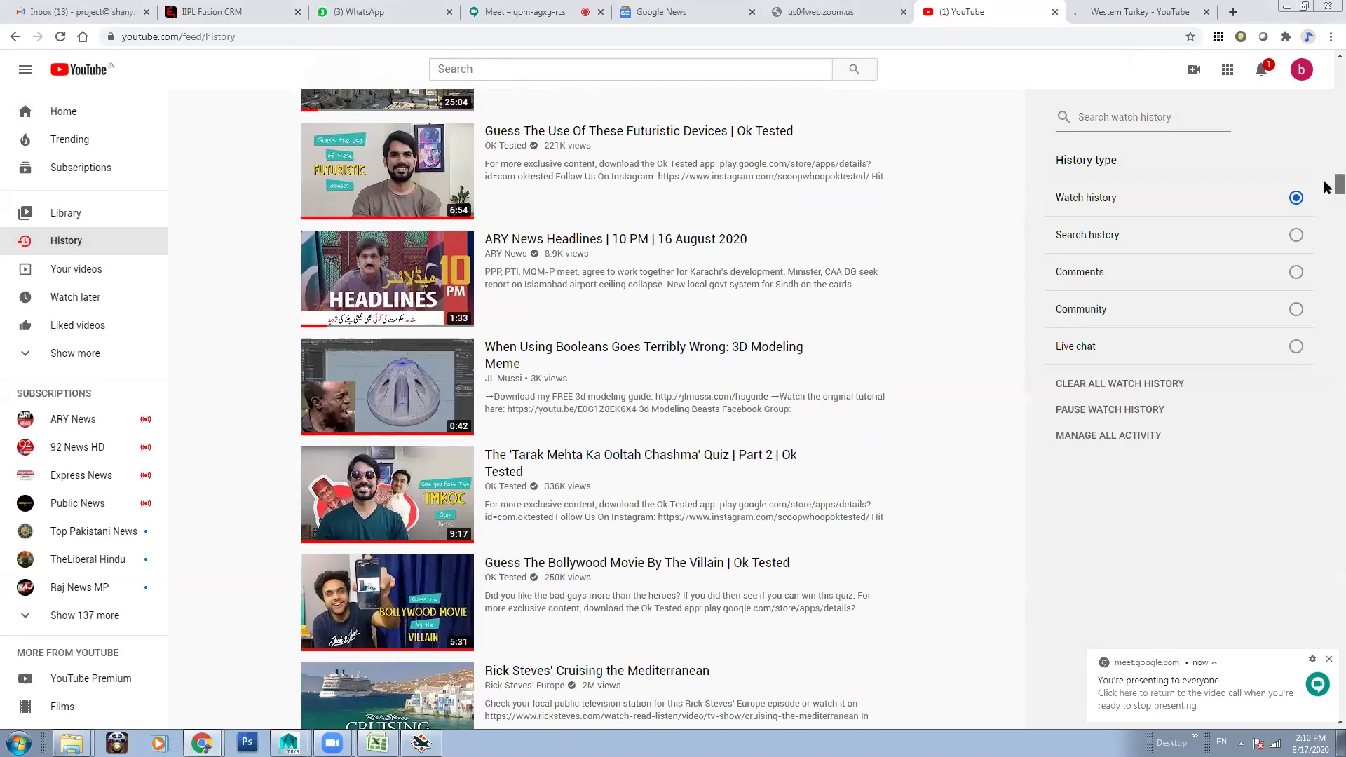
pyautogui.scroll(-2, 1328, 197)
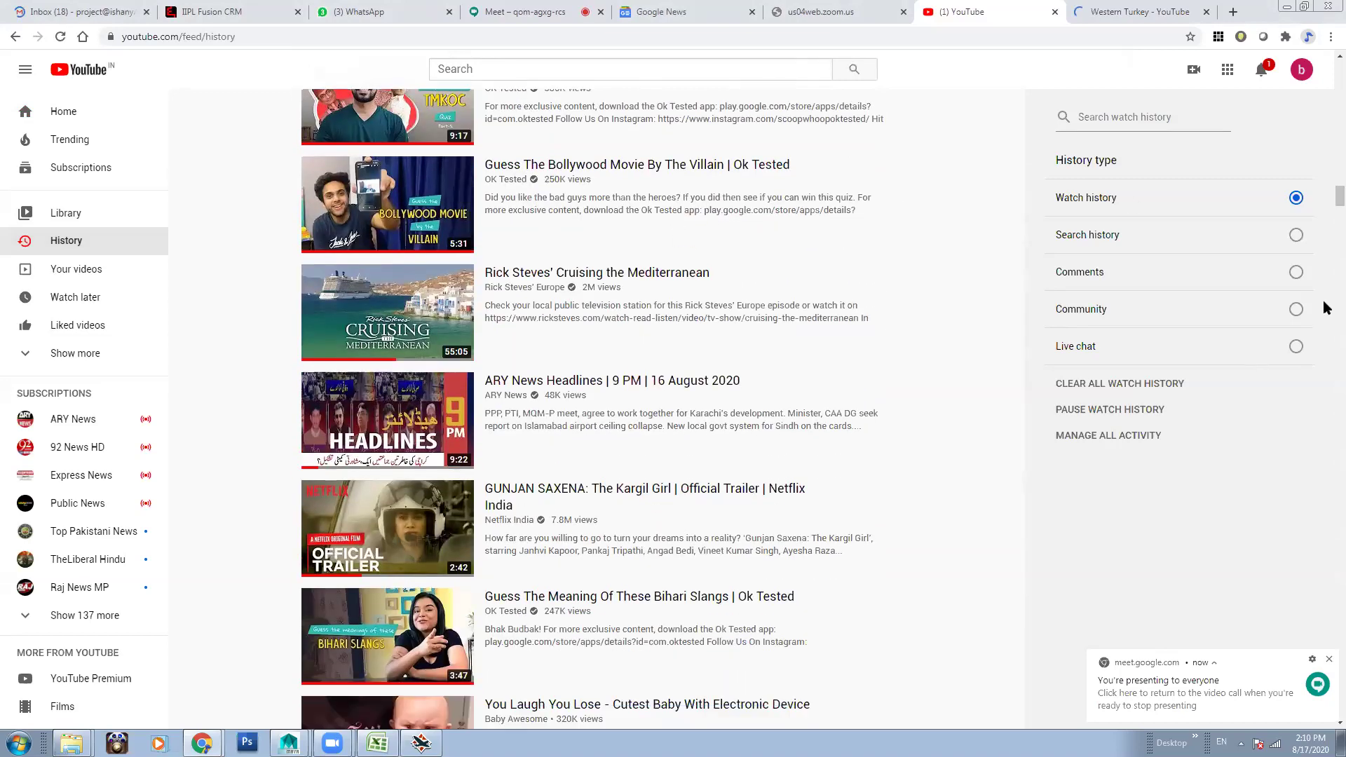
pyautogui.scroll(-20, 1326, 209)
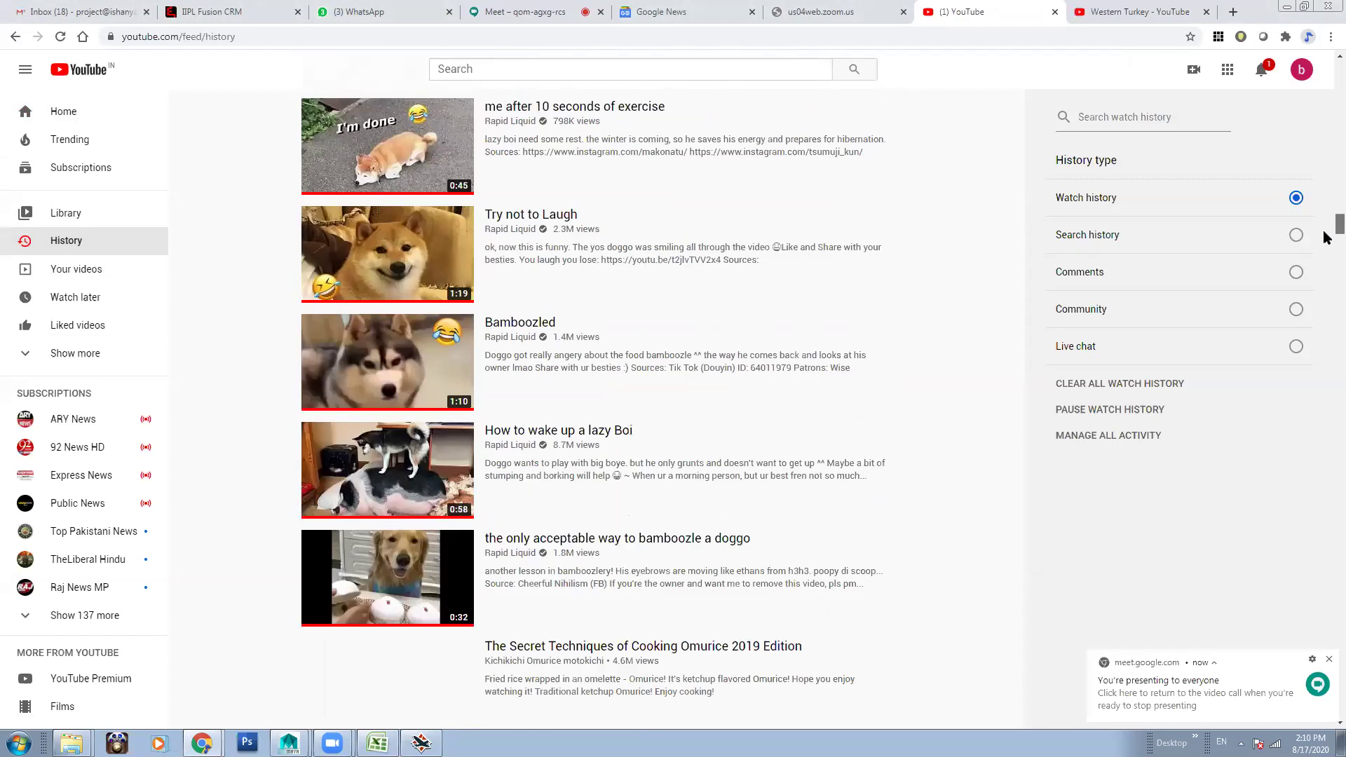
pyautogui.scroll(-8, 1326, 245)
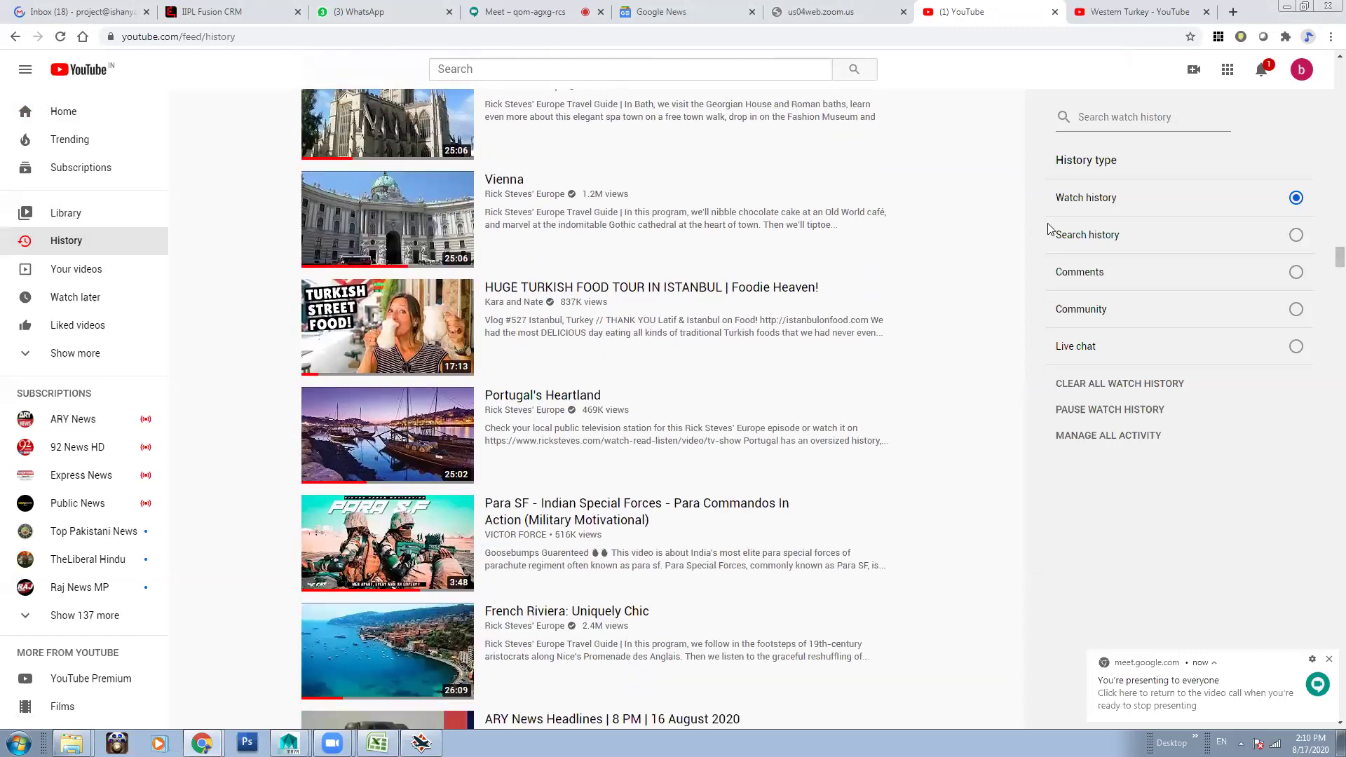
pyautogui.rightClick(517, 181)
pyautogui.click(554, 191)
pyautogui.click(1115, 11)
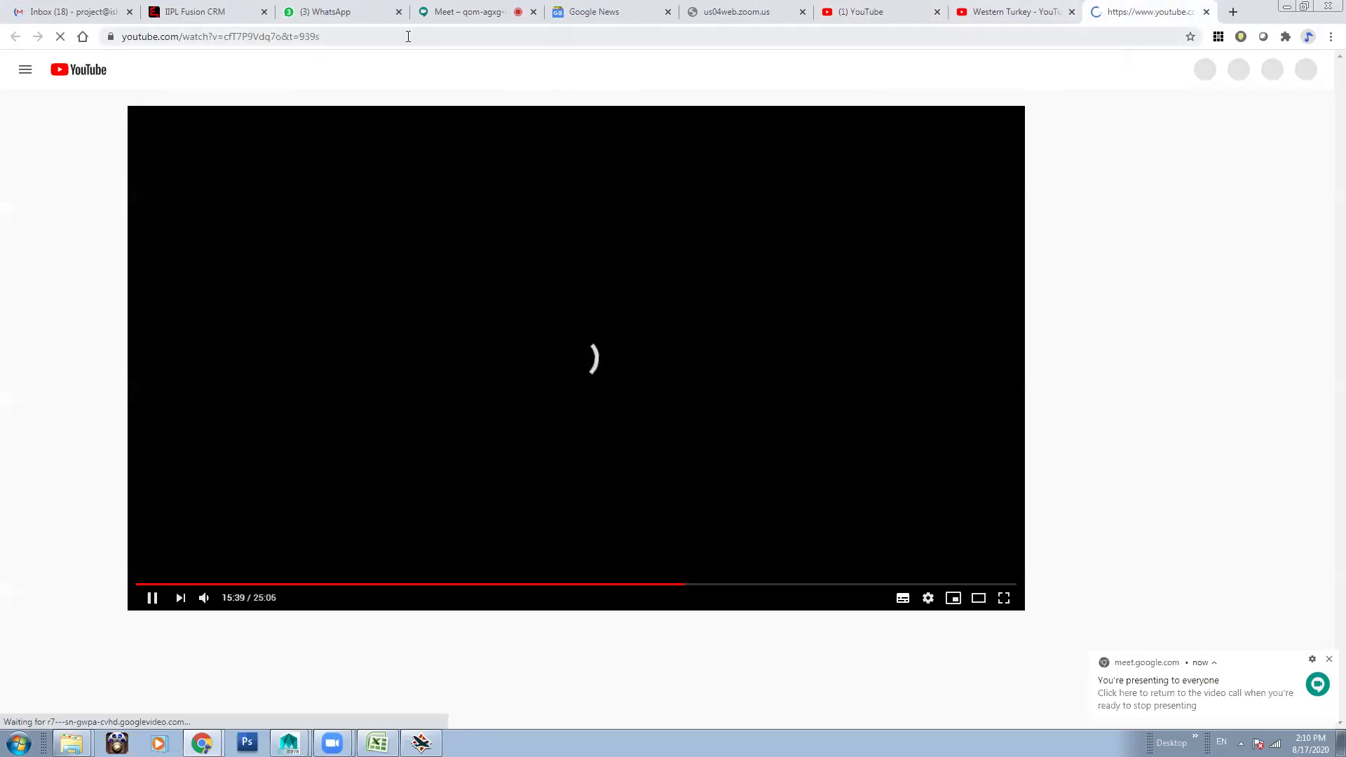
# Copy the Vienna video's web address and send it in the Google Meet chat
pyautogui.click(258, 38)
pyautogui.rightClick(259, 40)
pyautogui.click(293, 111)
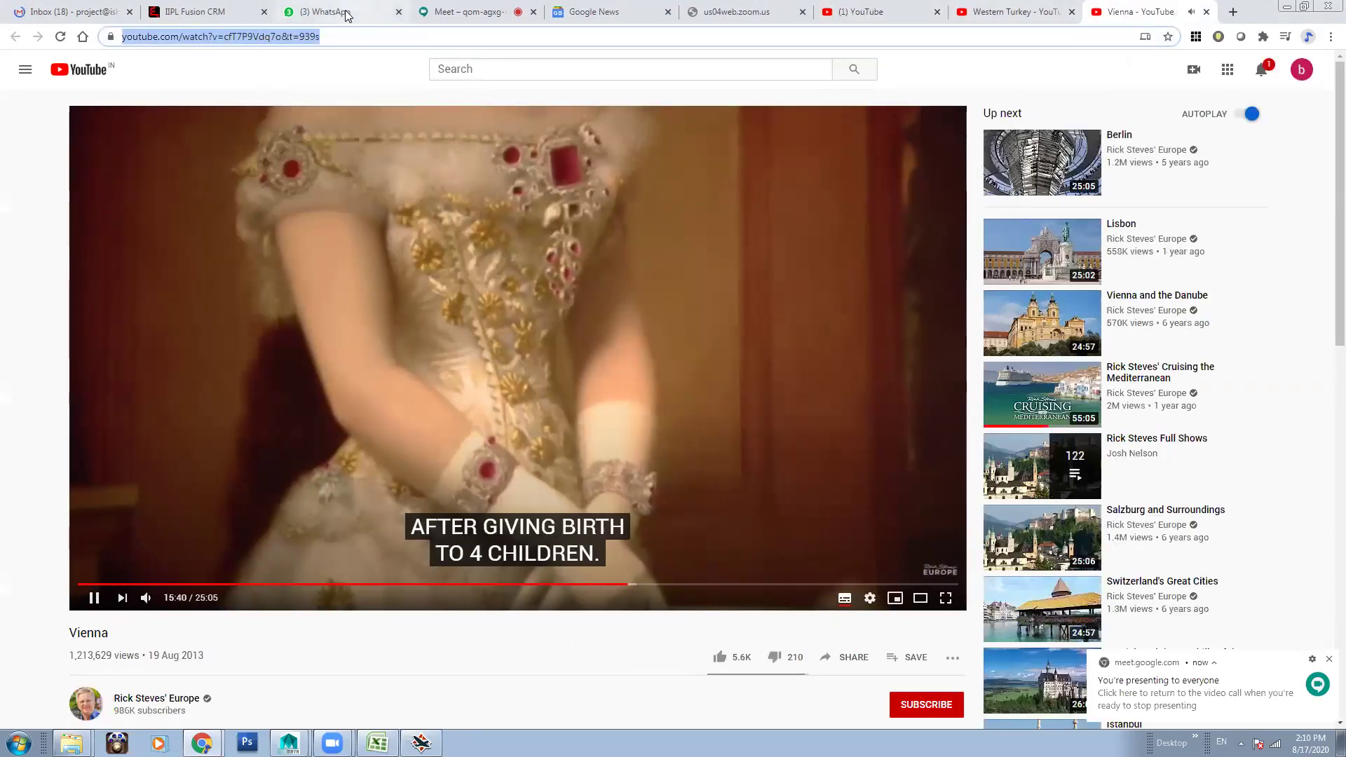
pyautogui.click(329, 12)
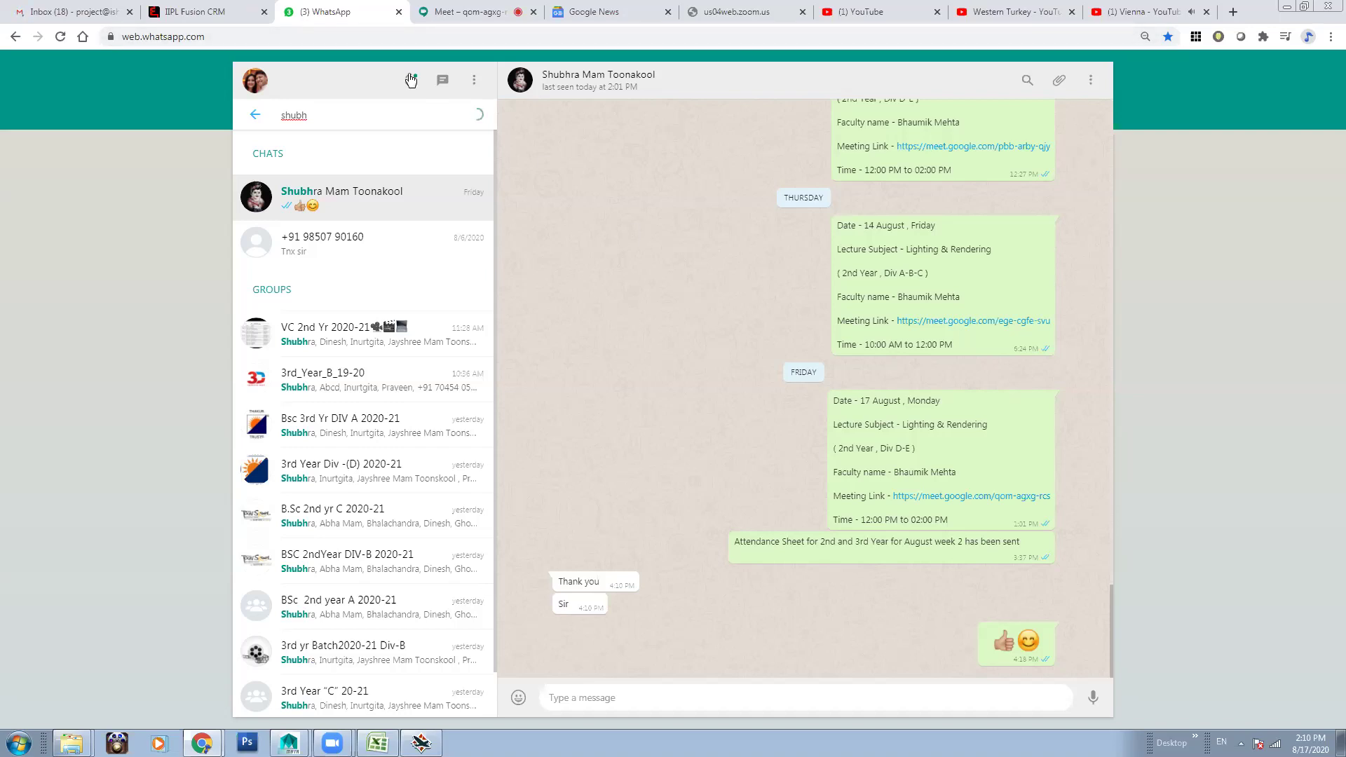
pyautogui.hotkey('ctrl', 'Tab')
pyautogui.hotkey('ctrl', 'v')
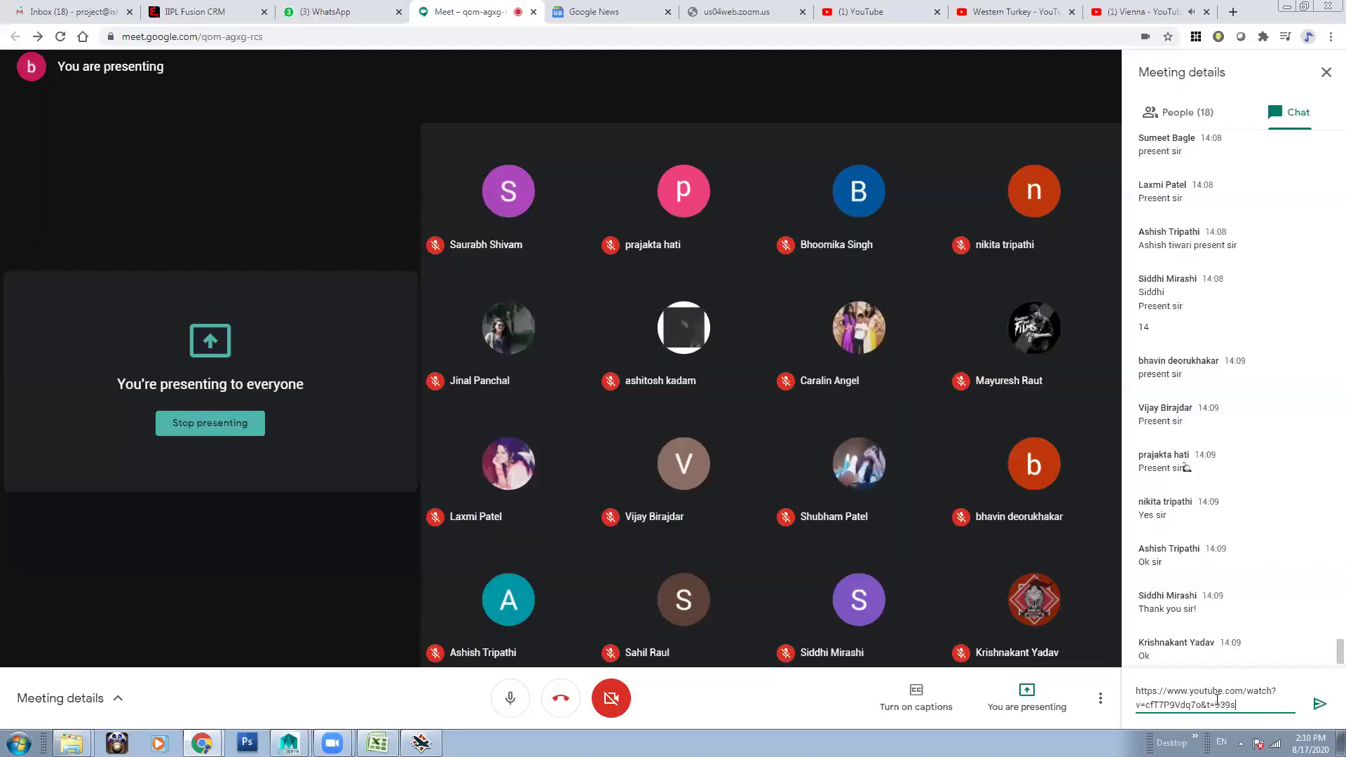
pyautogui.click(1319, 710)
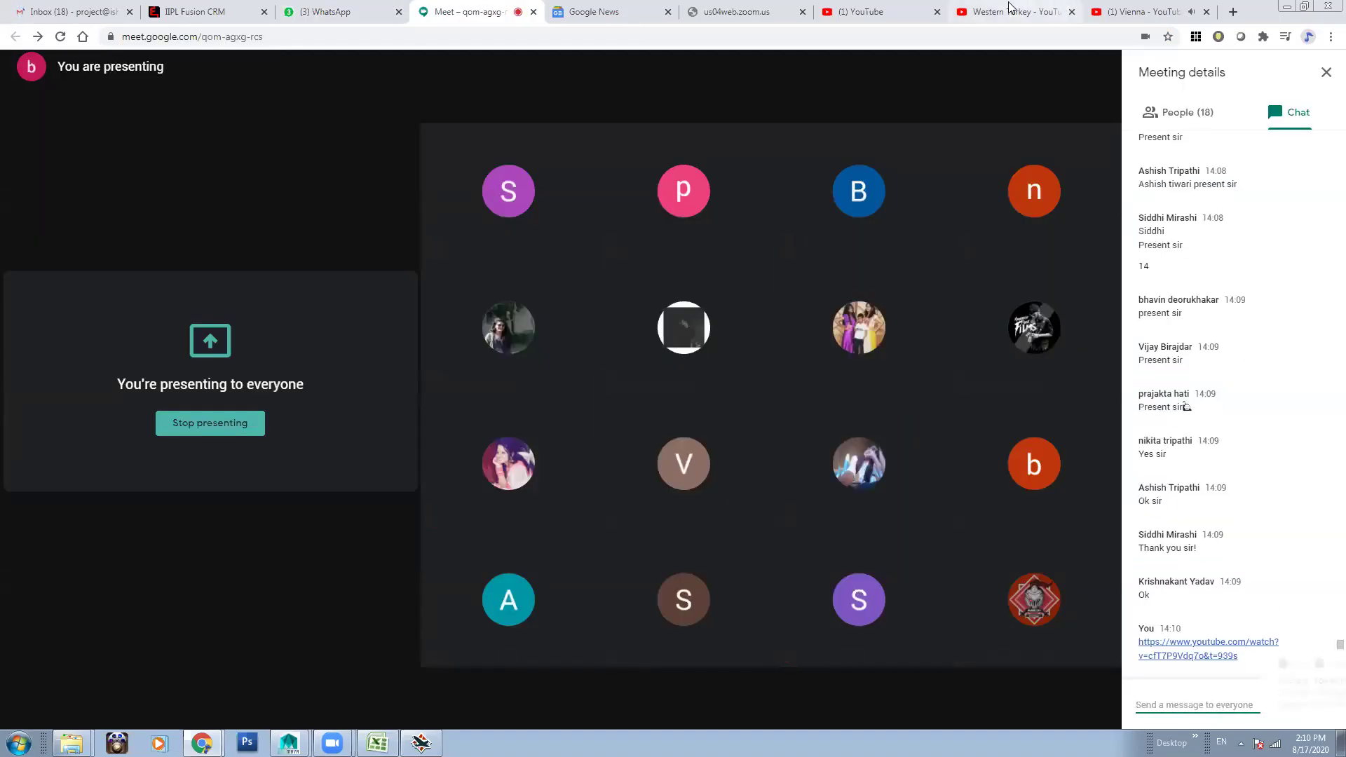
# Copy the Western Turkey video's web address and send it in the Google Meet chat
pyautogui.click(1017, 12)
pyautogui.rightClick(309, 38)
pyautogui.click(339, 116)
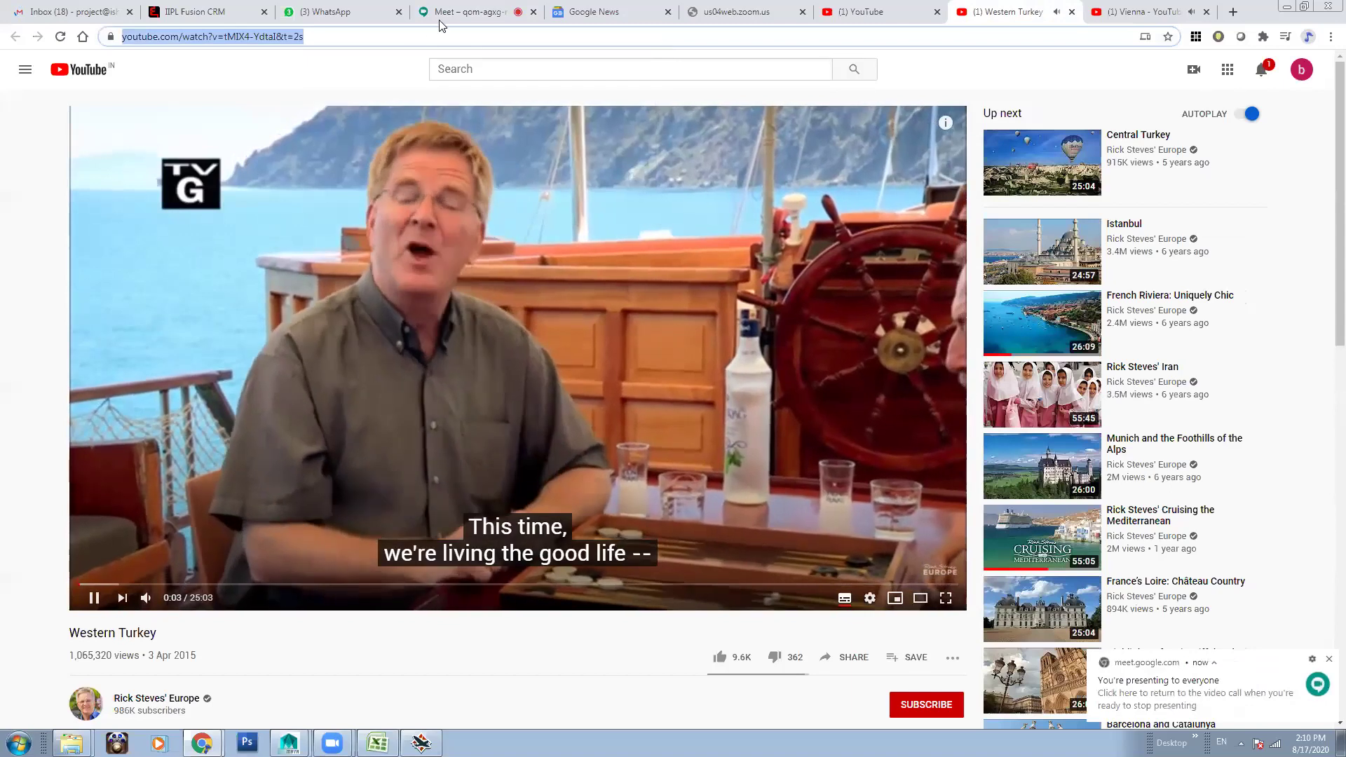
pyautogui.hotkey('ctrl', '4')
pyautogui.hotkey('ctrl', 'v')
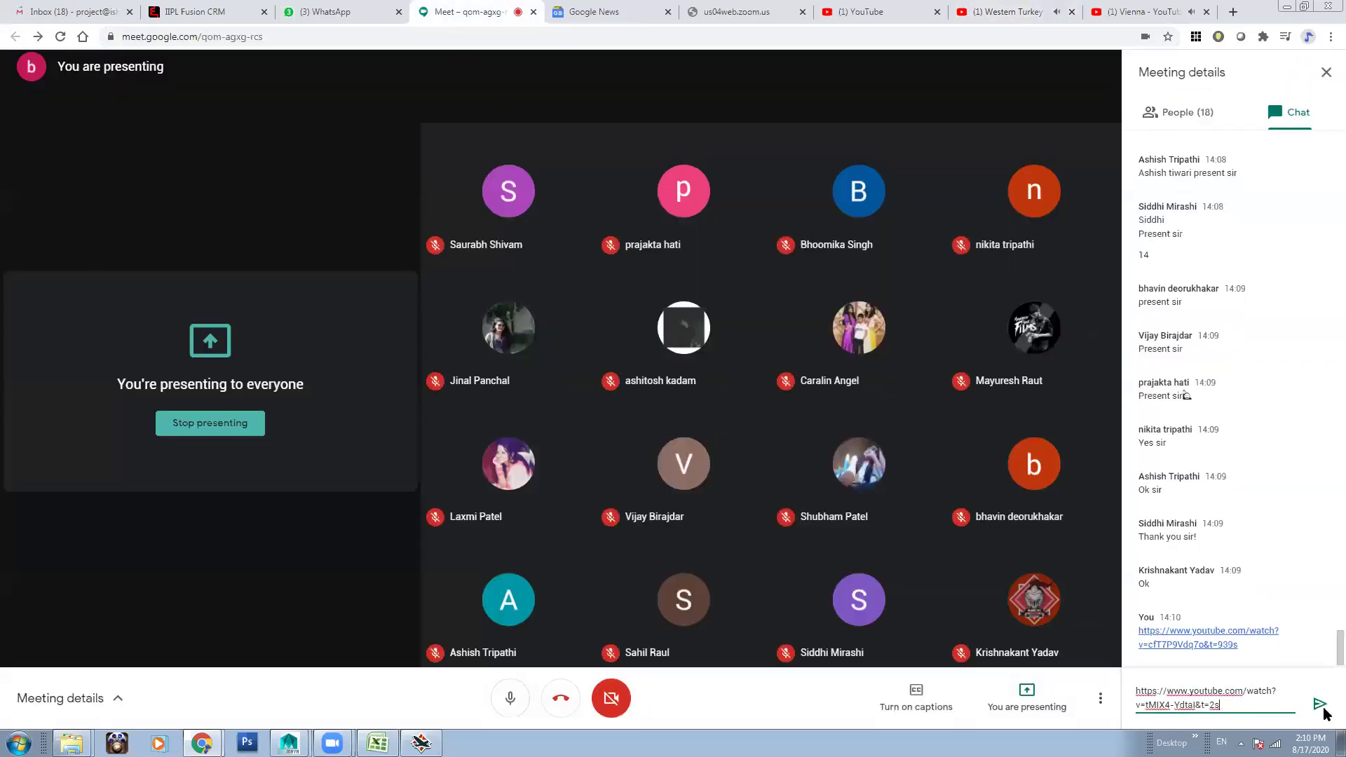
pyautogui.click(1318, 704)
# Close the Western Turkey and Vienna video tabs and return to the Google Meet call
pyautogui.click(1012, 12)
pyautogui.hotkey('ctrl', 'w')
pyautogui.hotkey('ctrl', 'w')
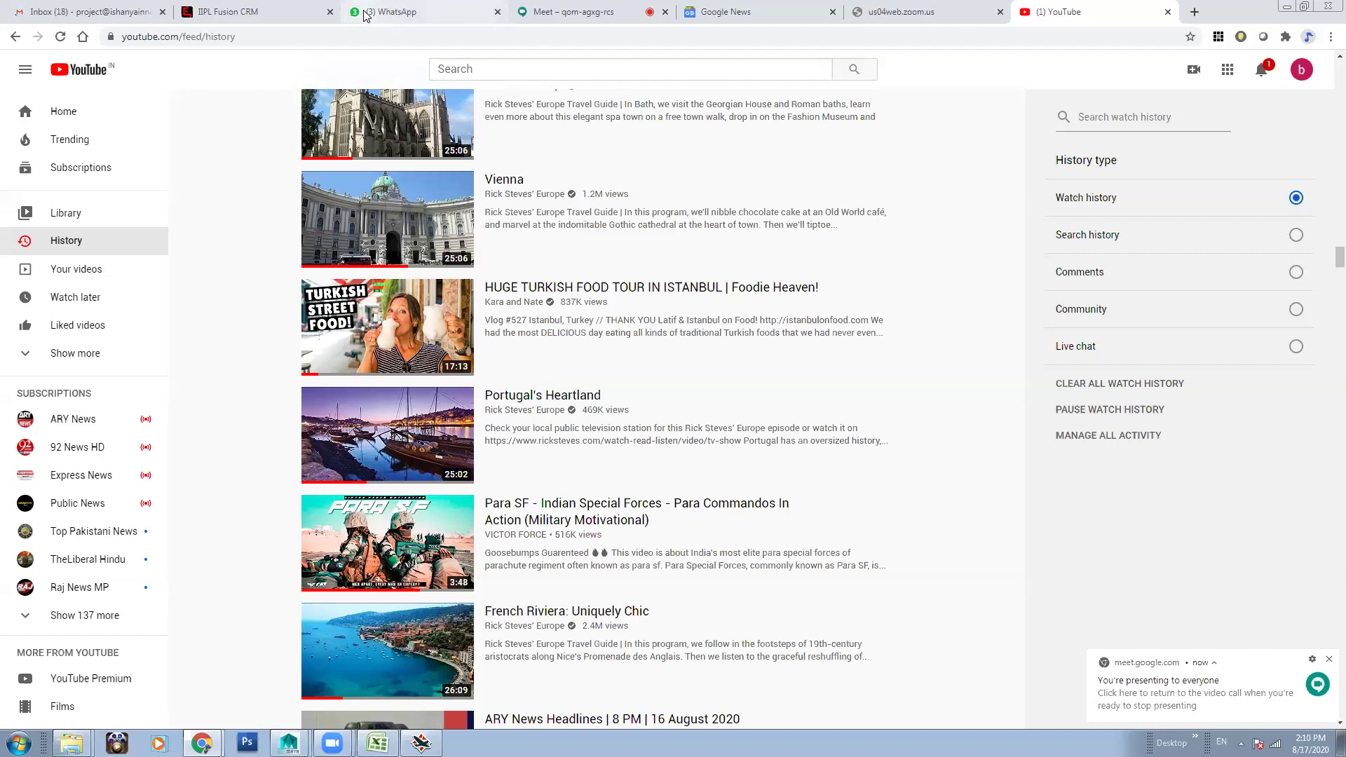
pyautogui.click(403, 21)
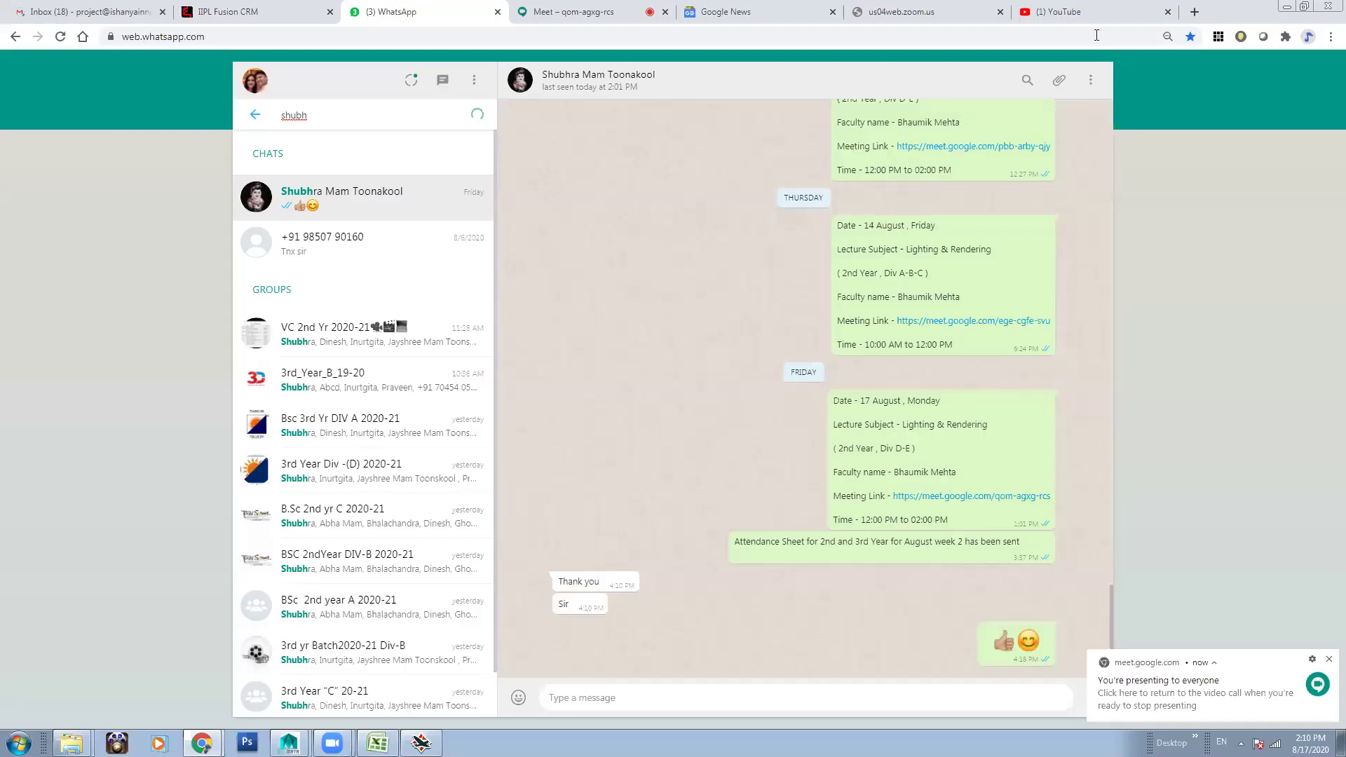
pyautogui.hotkey('ctrl', 'Tab')
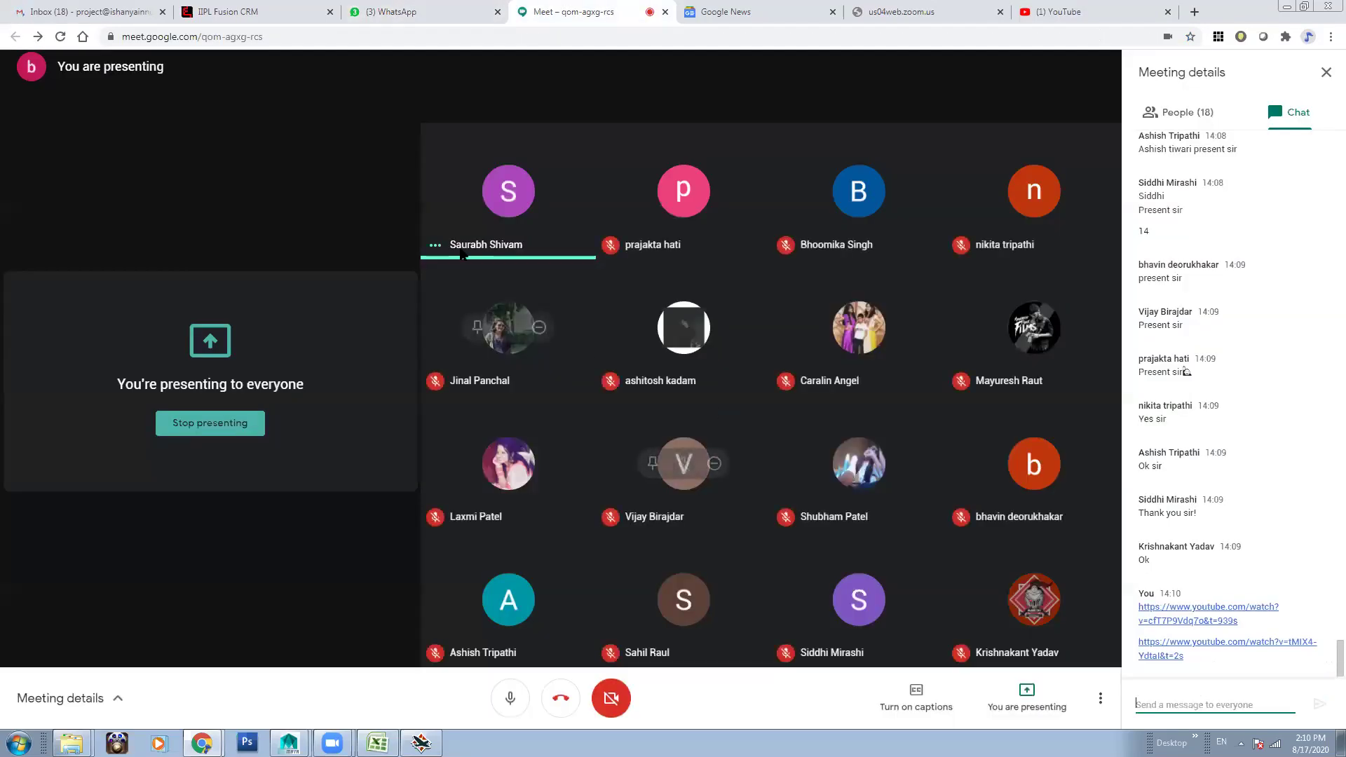
# Review the 17.8.20 attendance in sheets D and E of the Excel workbook, then minimise it to return to the Meet call
pyautogui.click(378, 743)
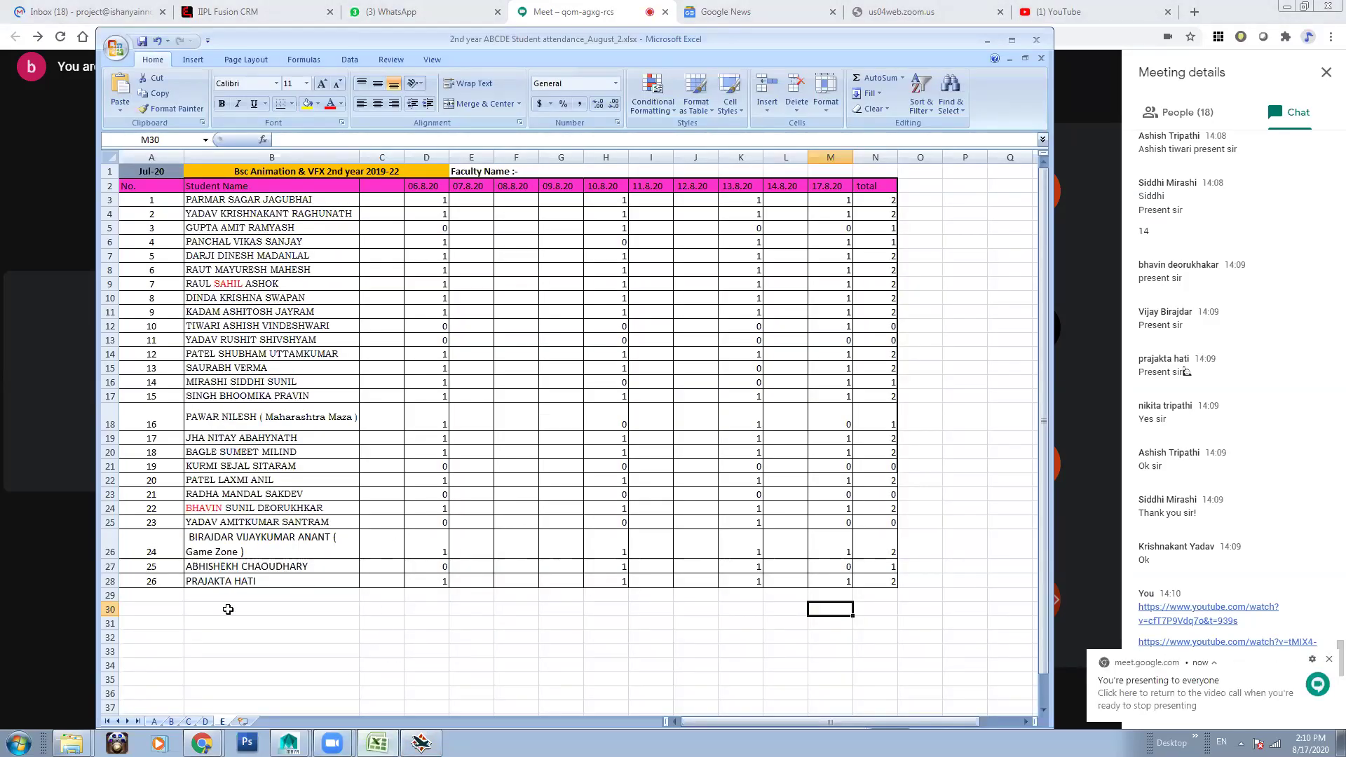
pyautogui.click(208, 723)
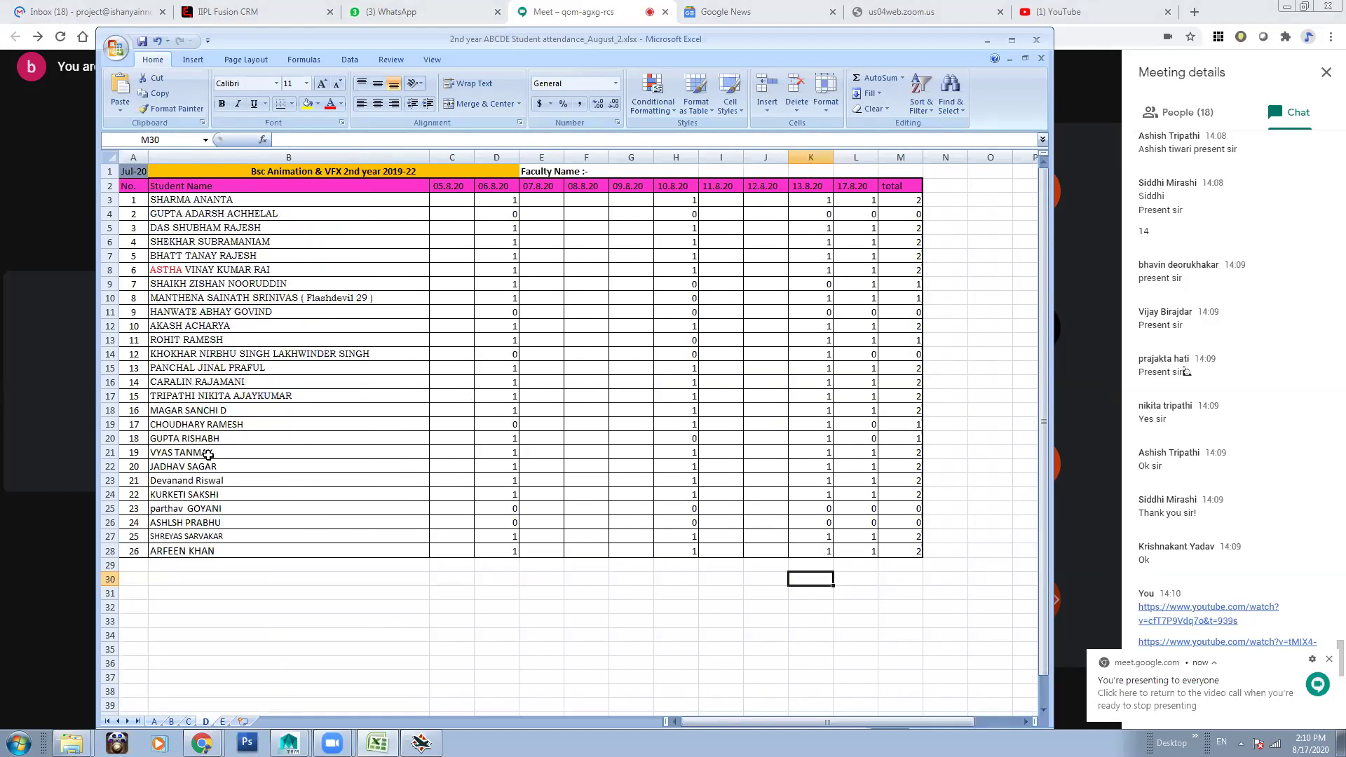
pyautogui.click(223, 722)
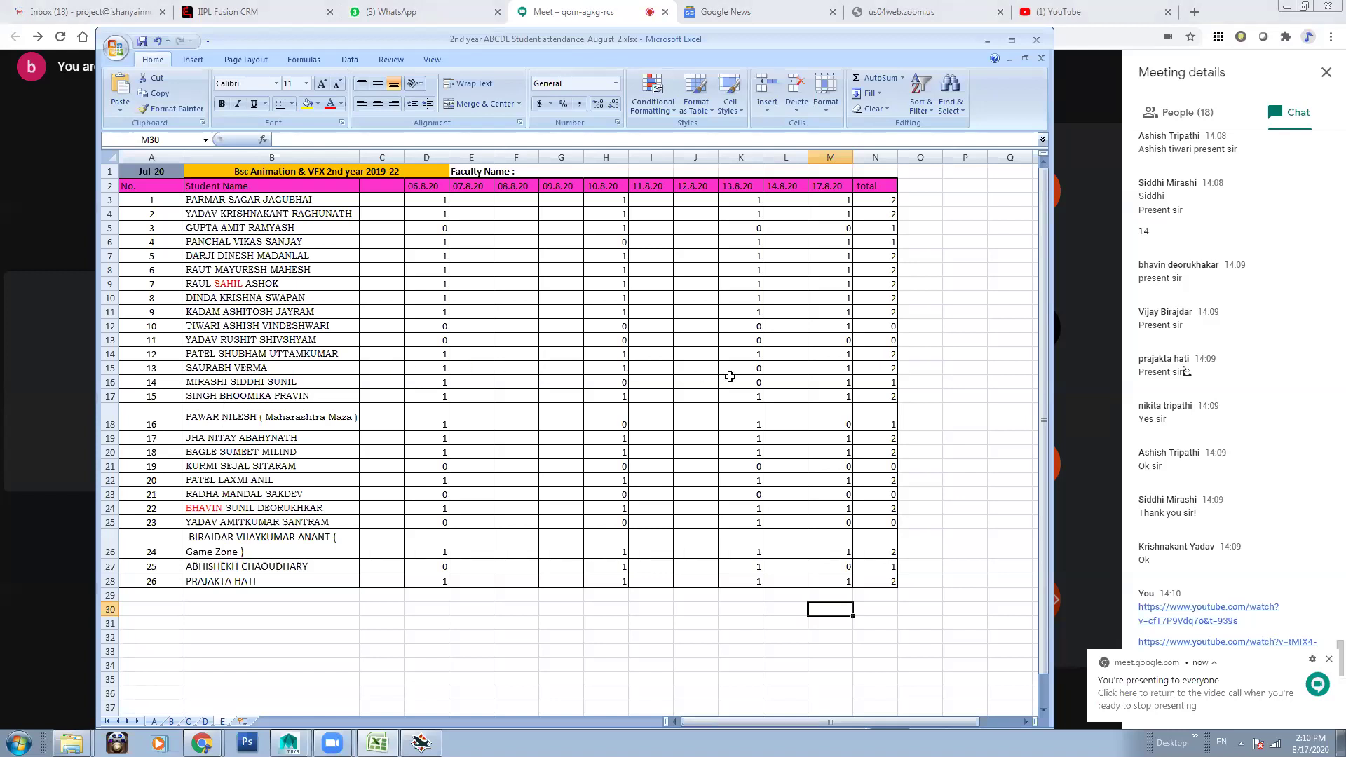
pyautogui.click(826, 369)
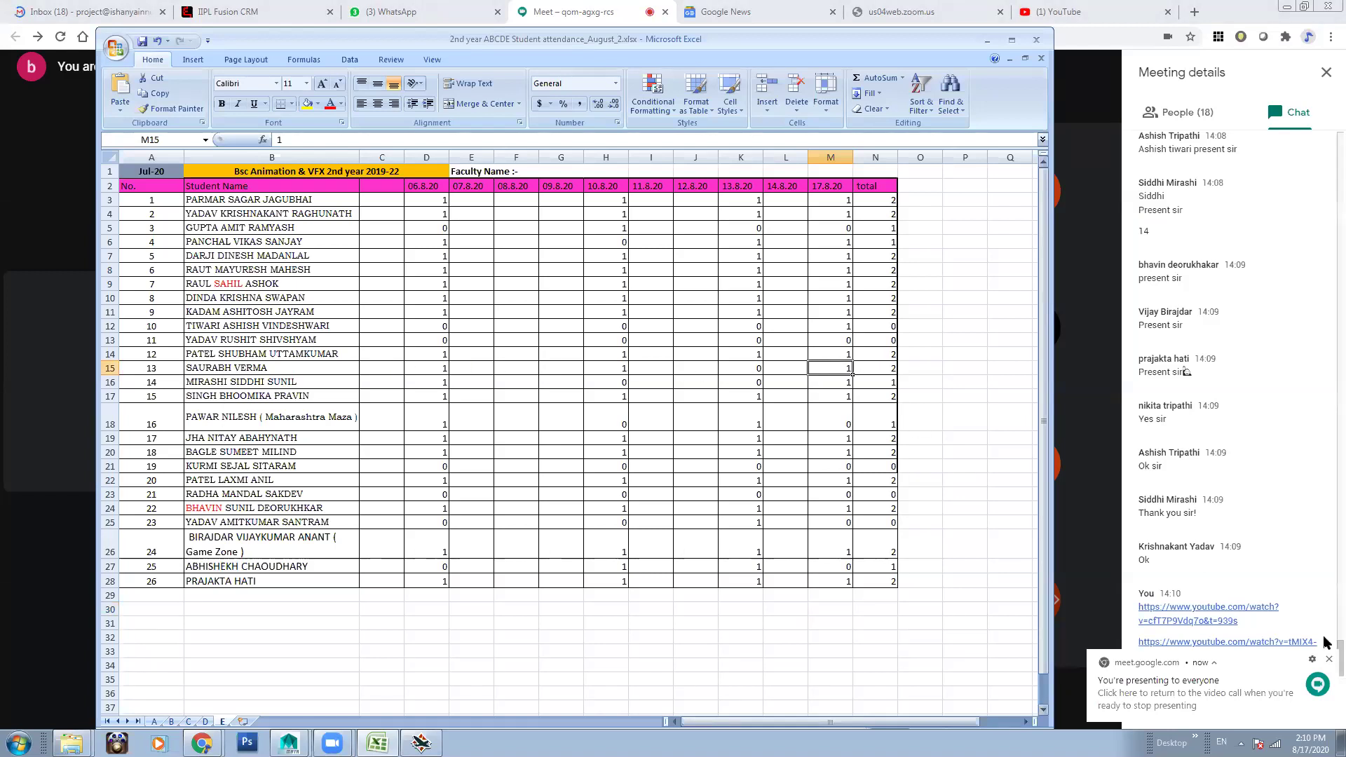
pyautogui.click(1328, 662)
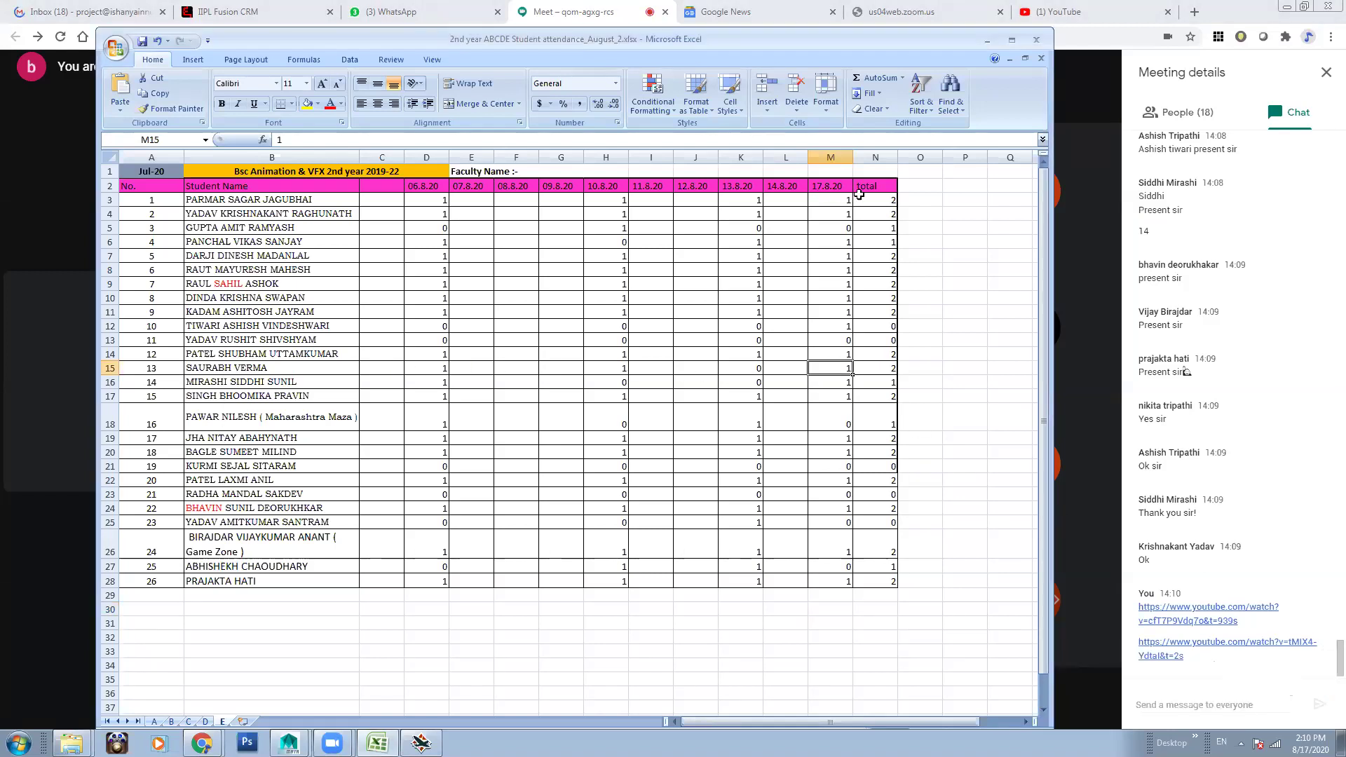
pyautogui.click(989, 41)
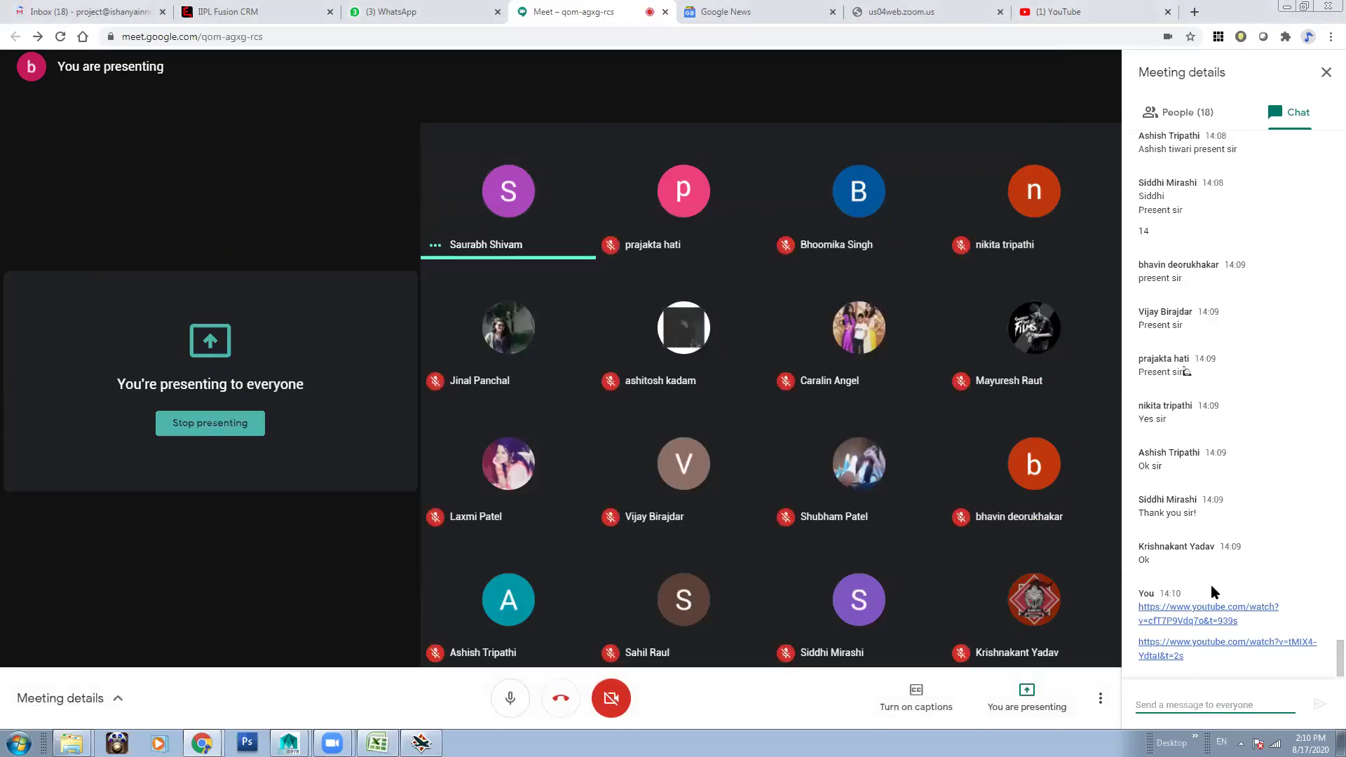